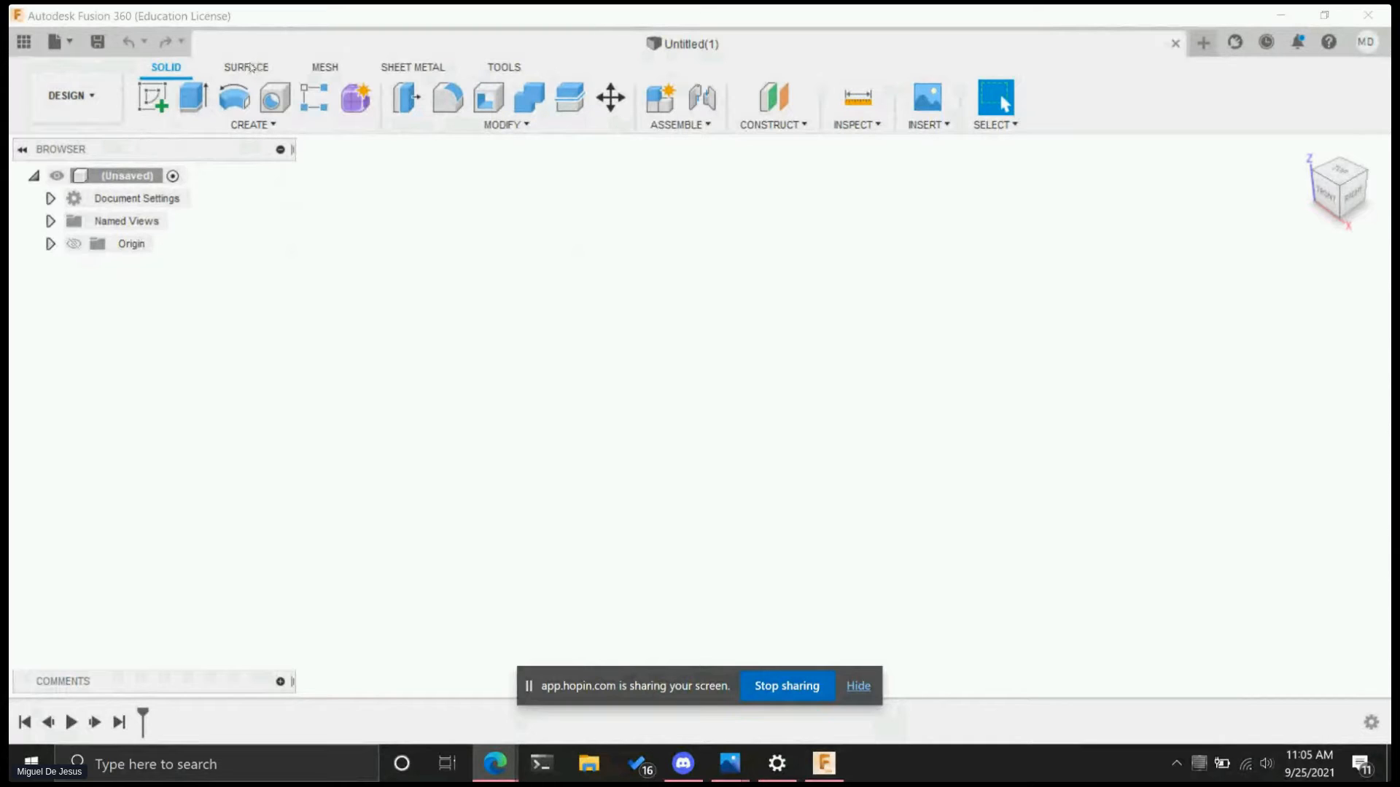
left_click(248, 129)
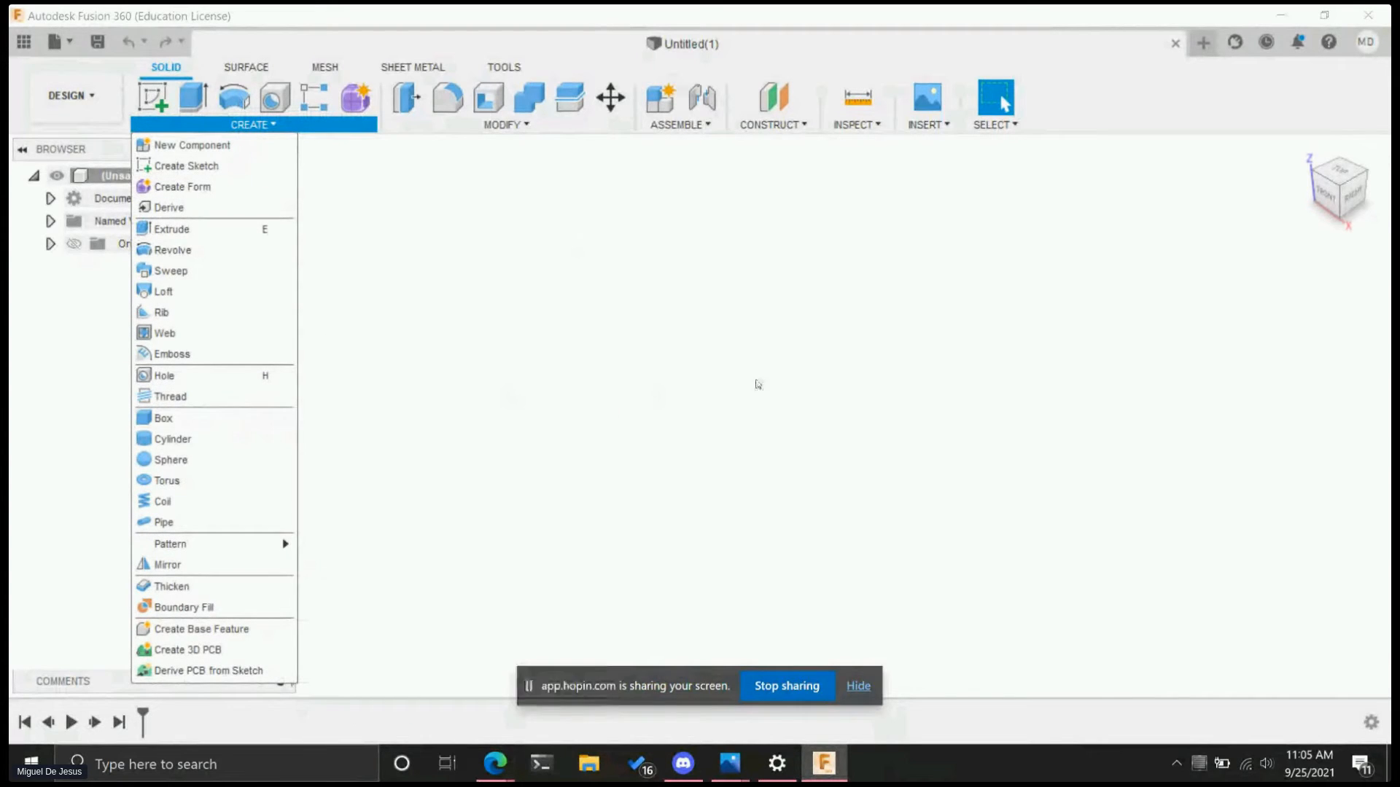
left_click(774, 381)
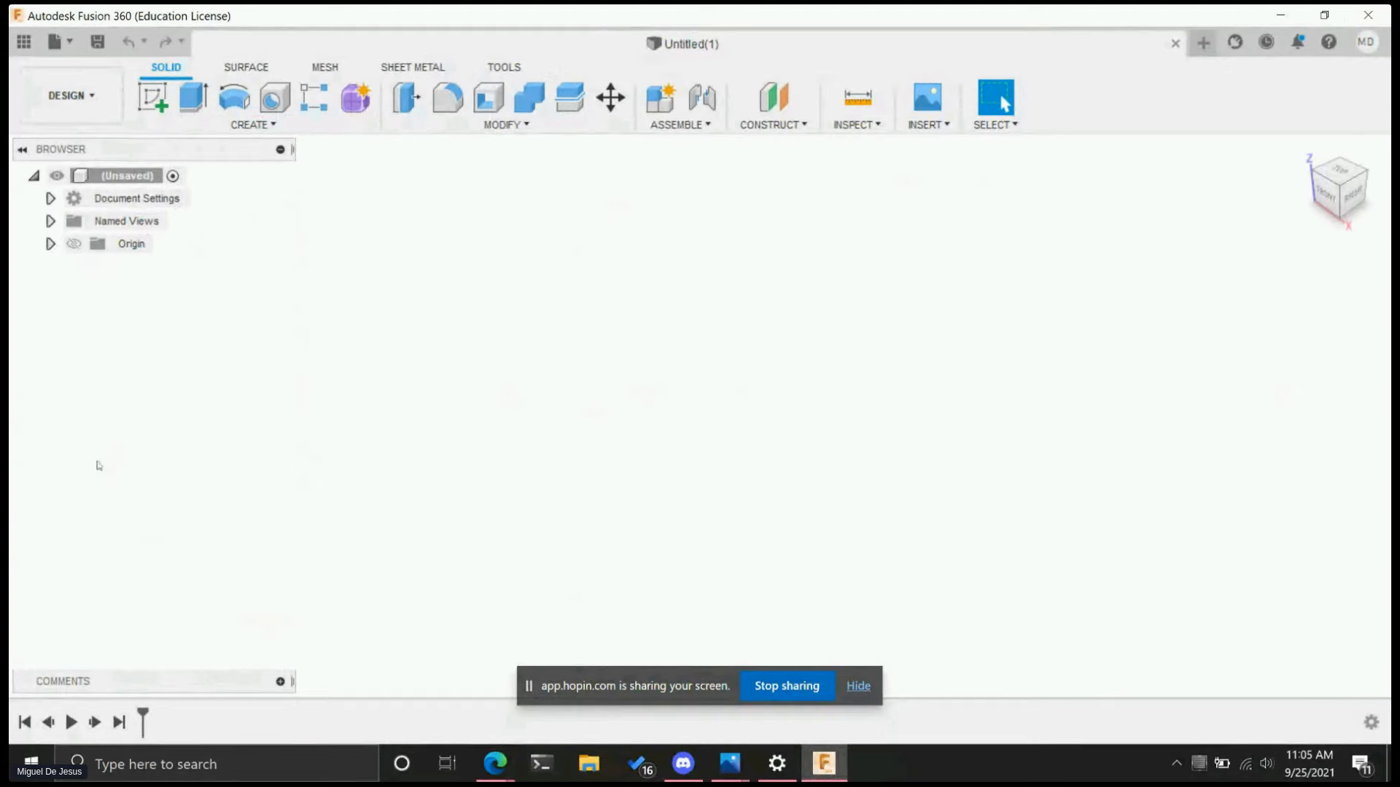
left_click_drag(341, 202, 1241, 485)
left_click_drag(848, 372, 627, 282)
left_click_drag(353, 237, 478, 355)
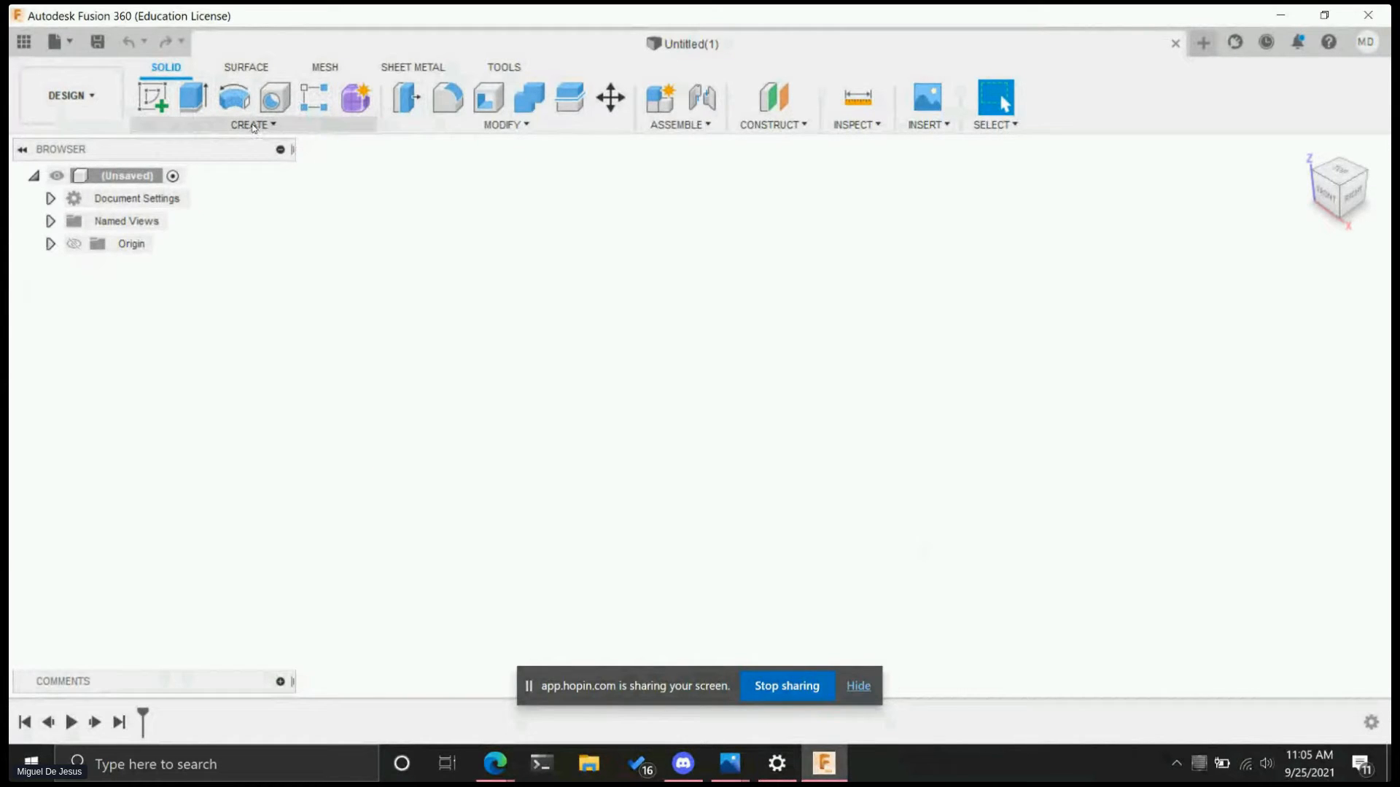
- Create a cylinder as a new body on the front origin plane, centred at the origin, with a 5 cm diameter and 16 cm height
left_click(253, 126)
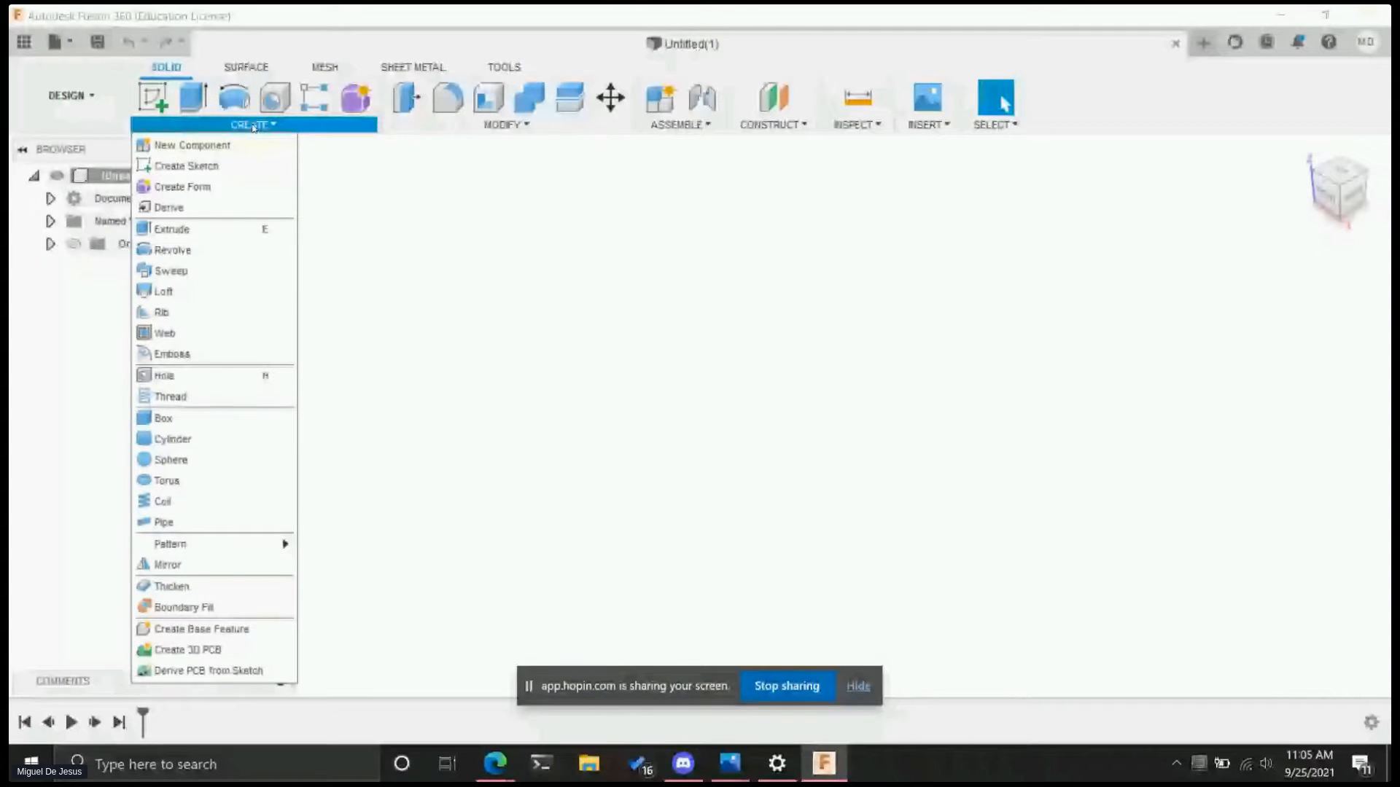
left_click(186, 438)
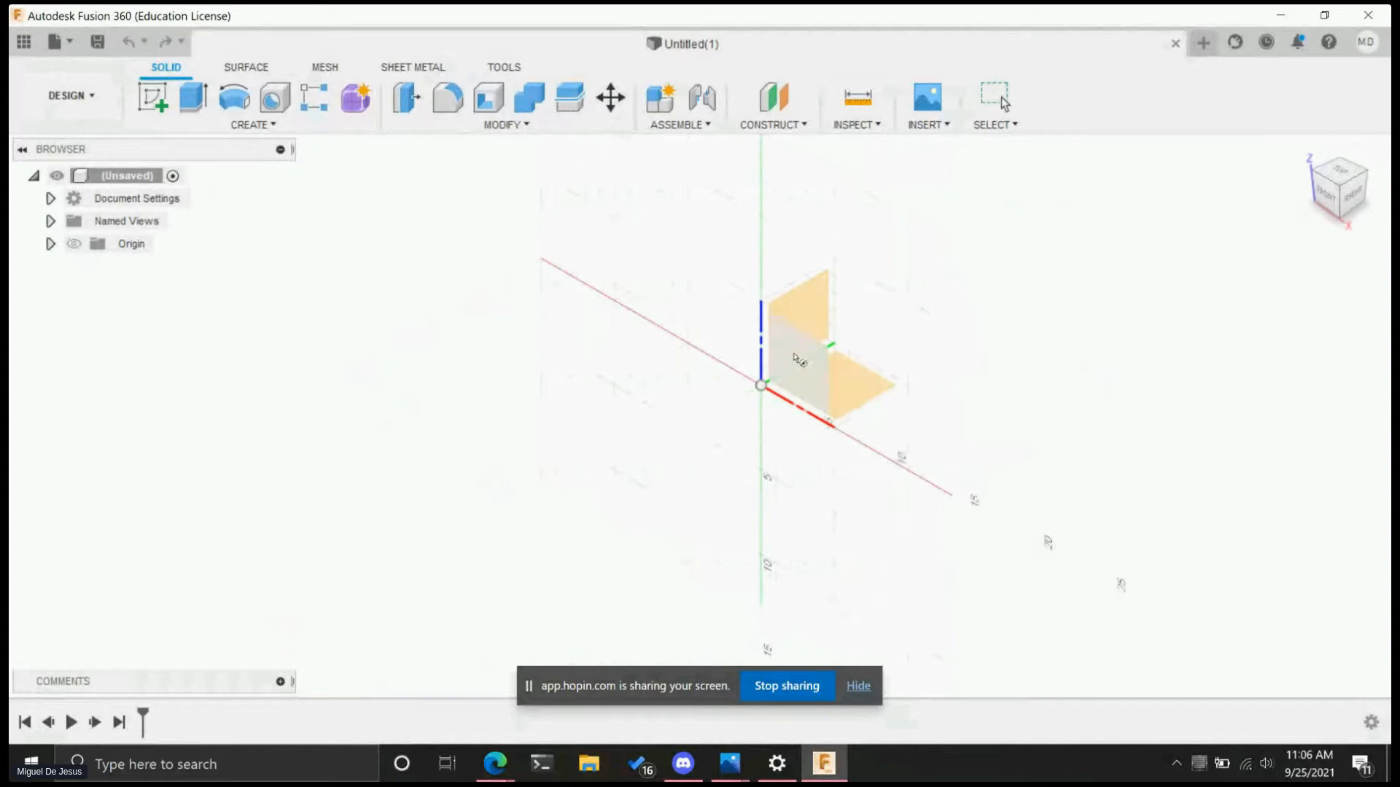
left_click(795, 359)
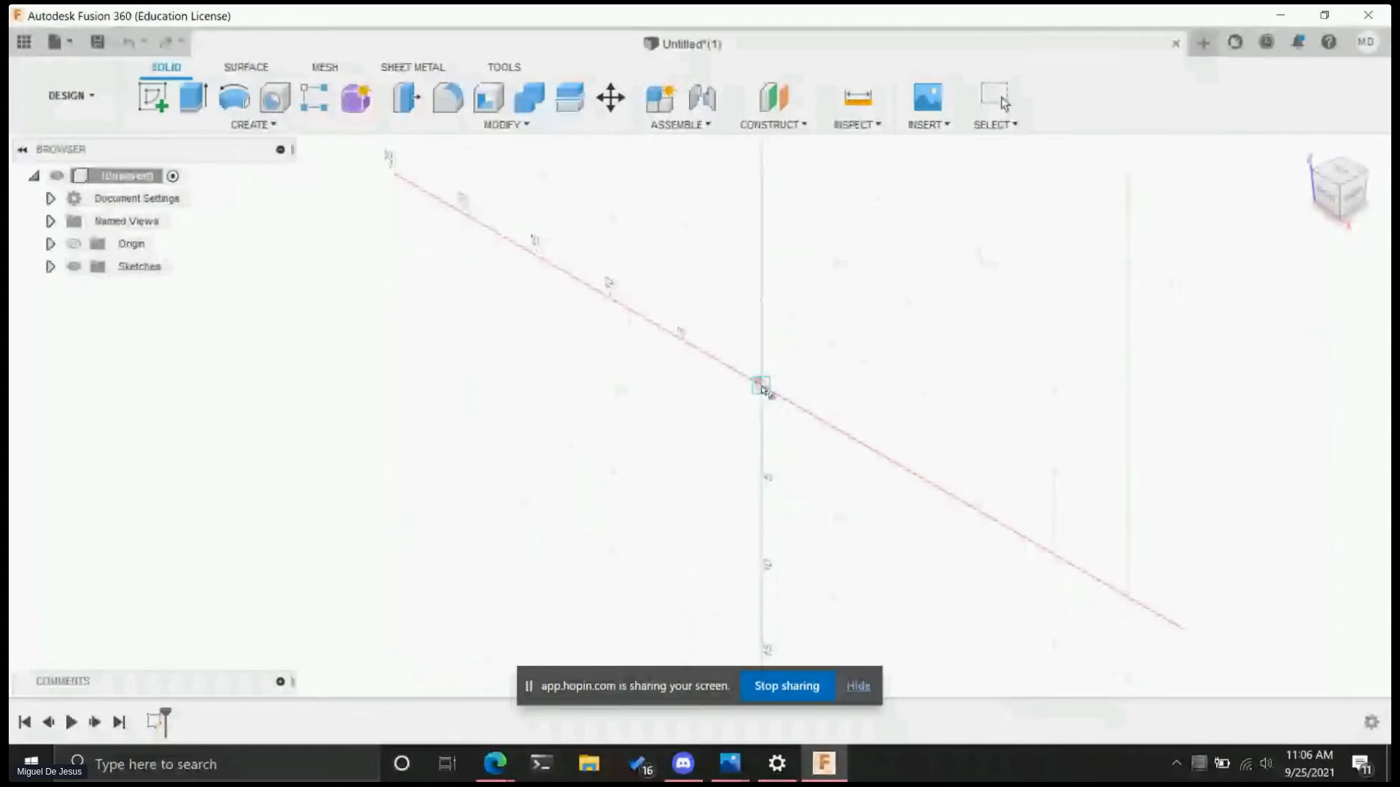
left_click(760, 385)
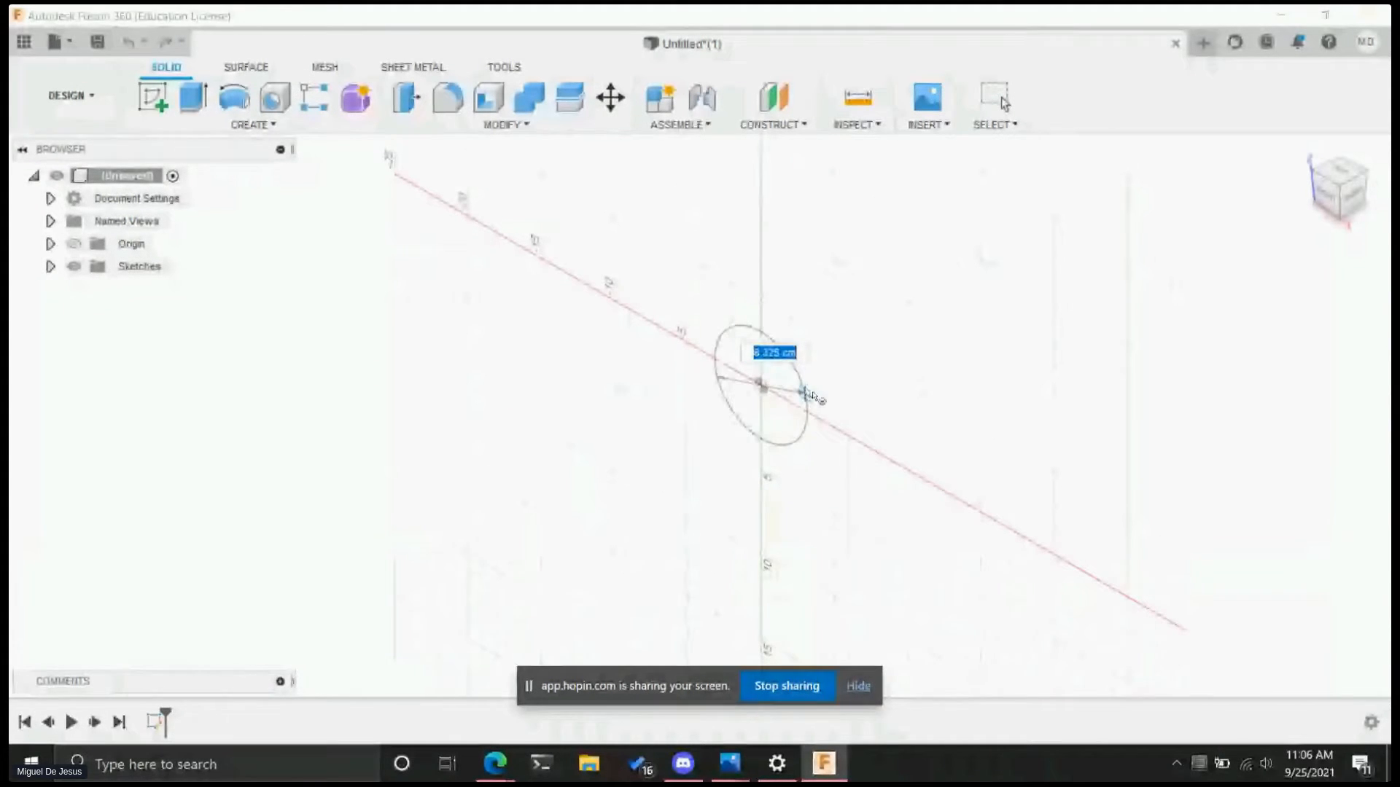
left_click(812, 395)
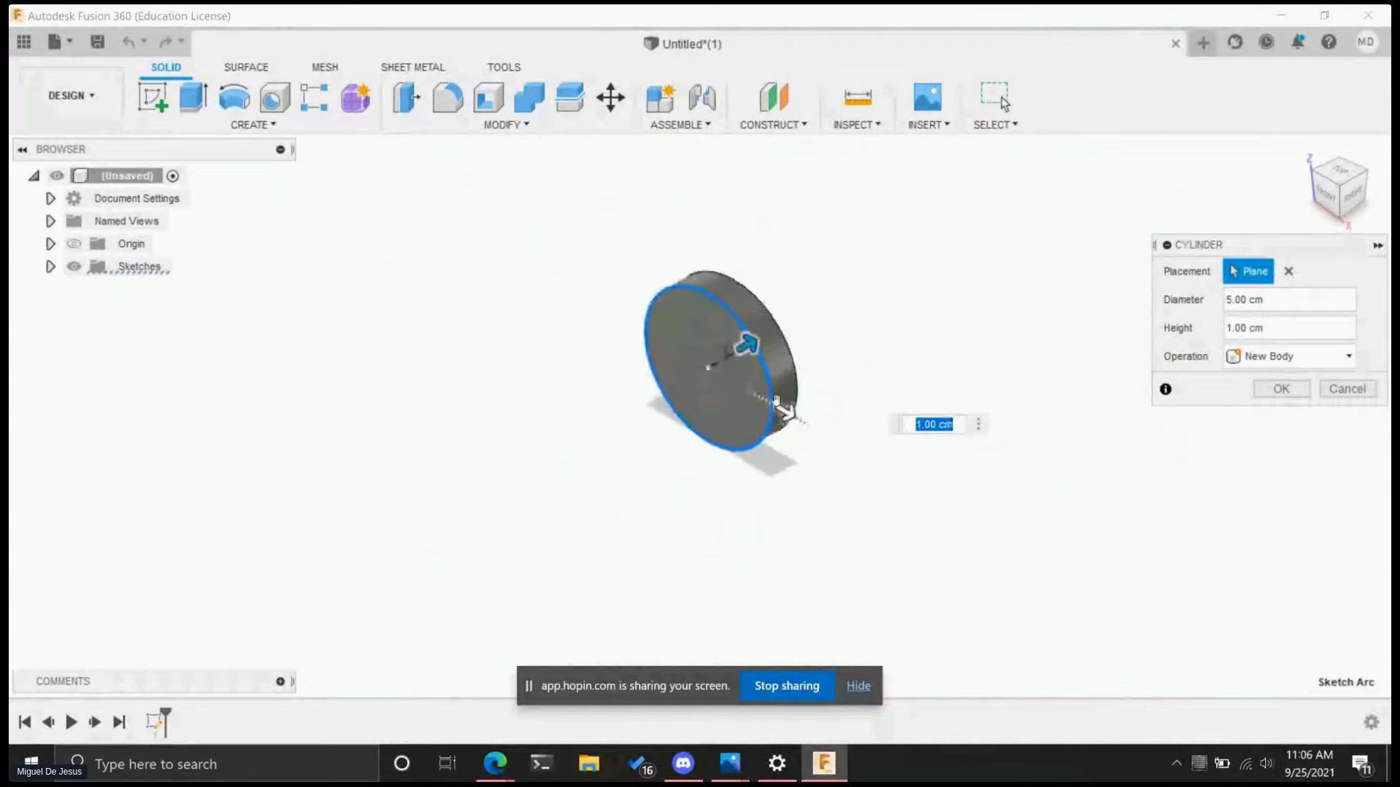
scroll(773, 405, "down", 5)
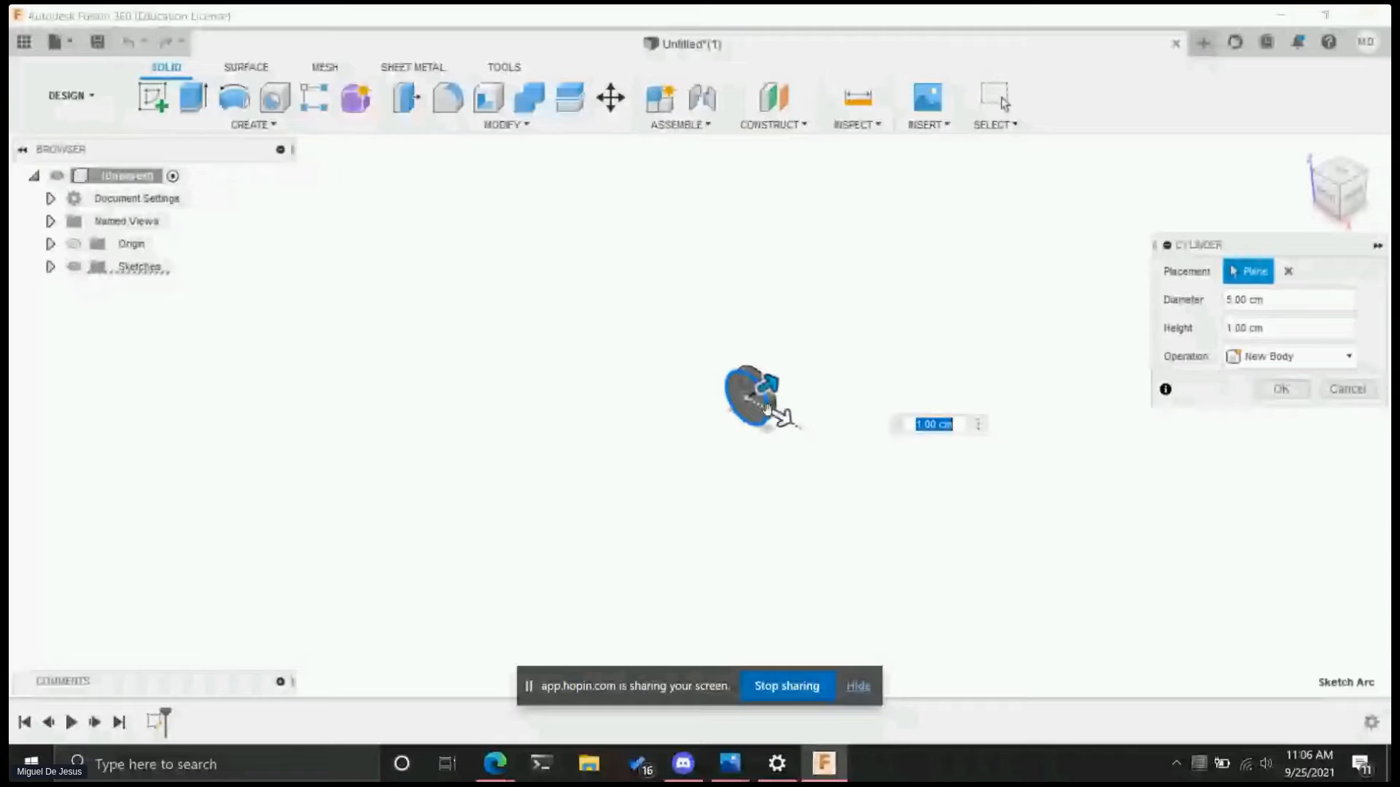
scroll(767, 408, "up", 5)
left_click_drag(756, 382, 1047, 221)
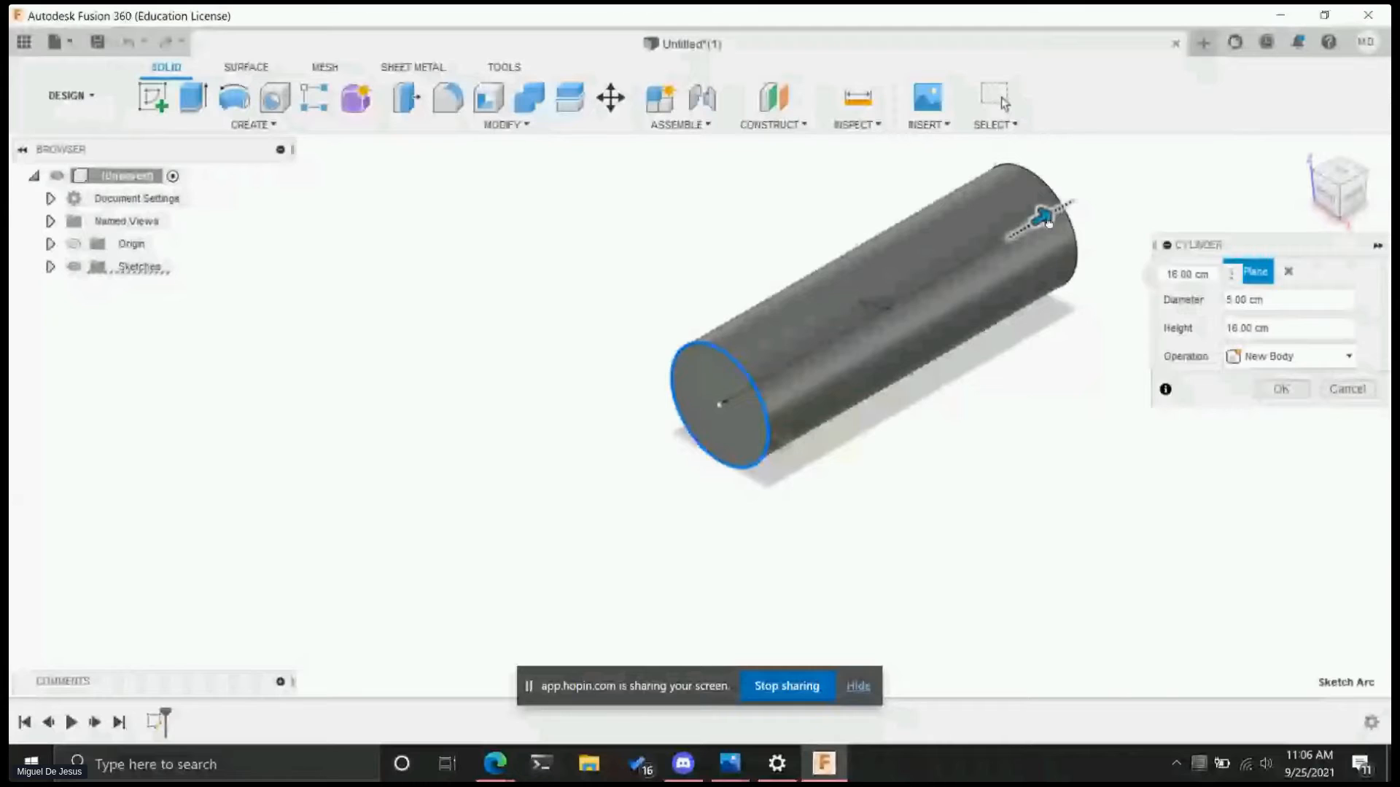
key("Return")
middle_click_drag(1137, 282, 875, 457)
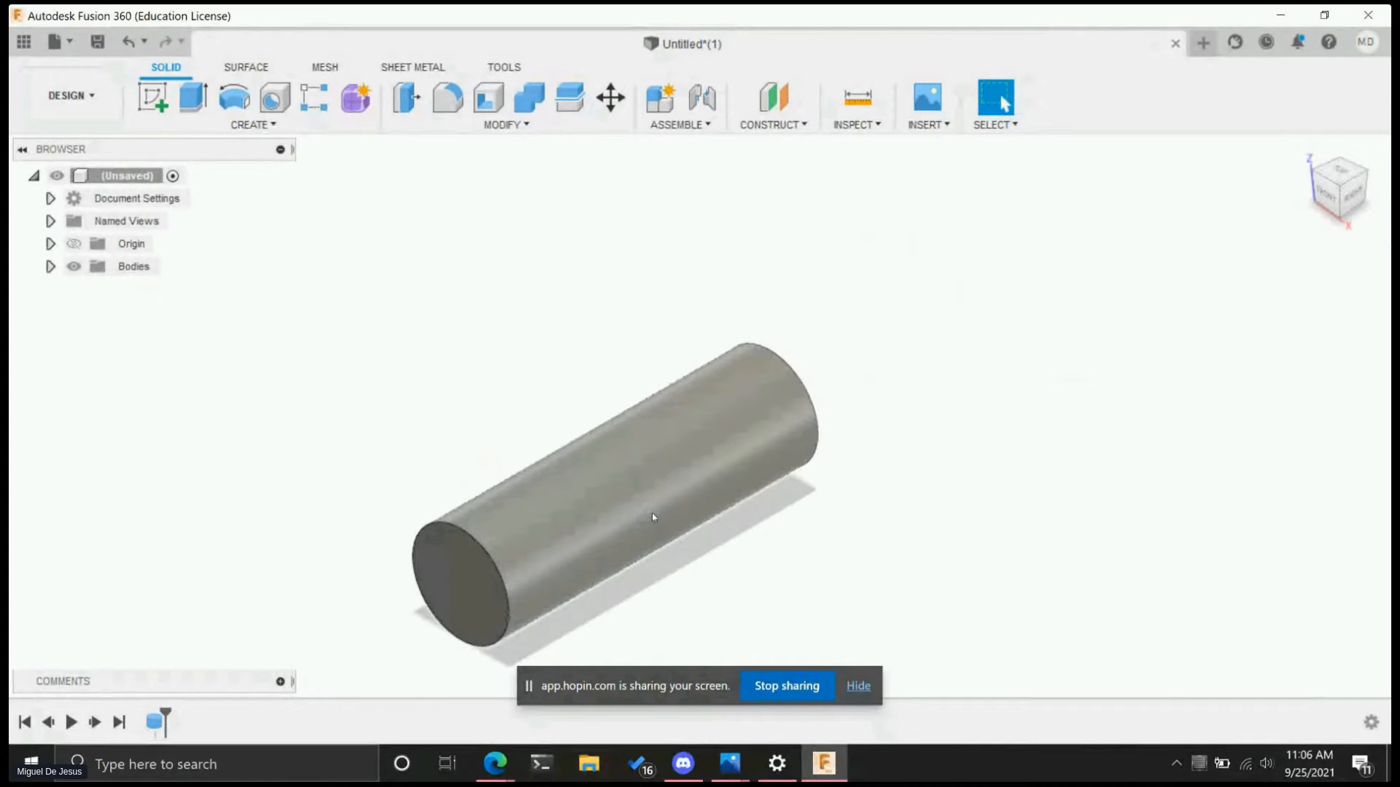
left_click(574, 511)
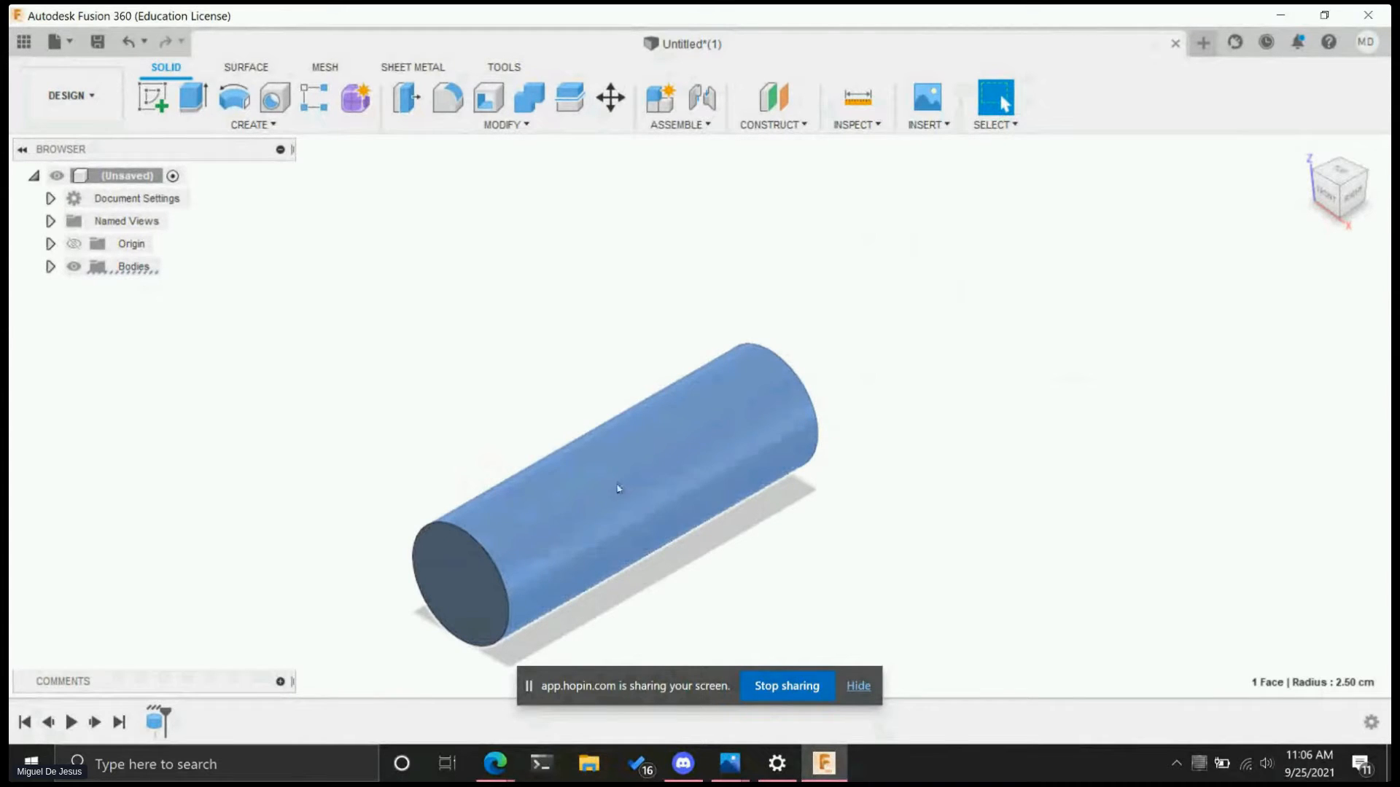
middle_click_drag(1008, 373, 919, 406)
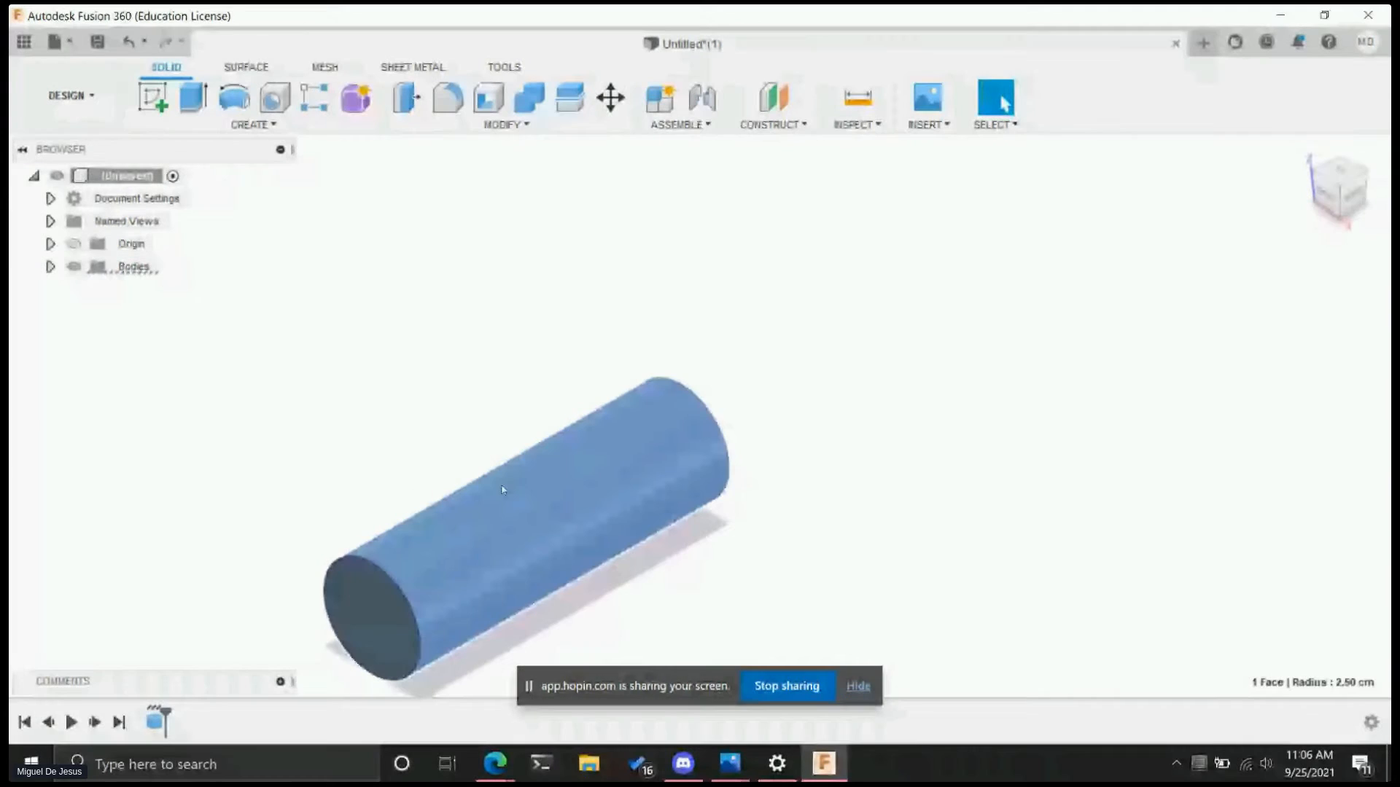
middle_click_drag(502, 490, 667, 403)
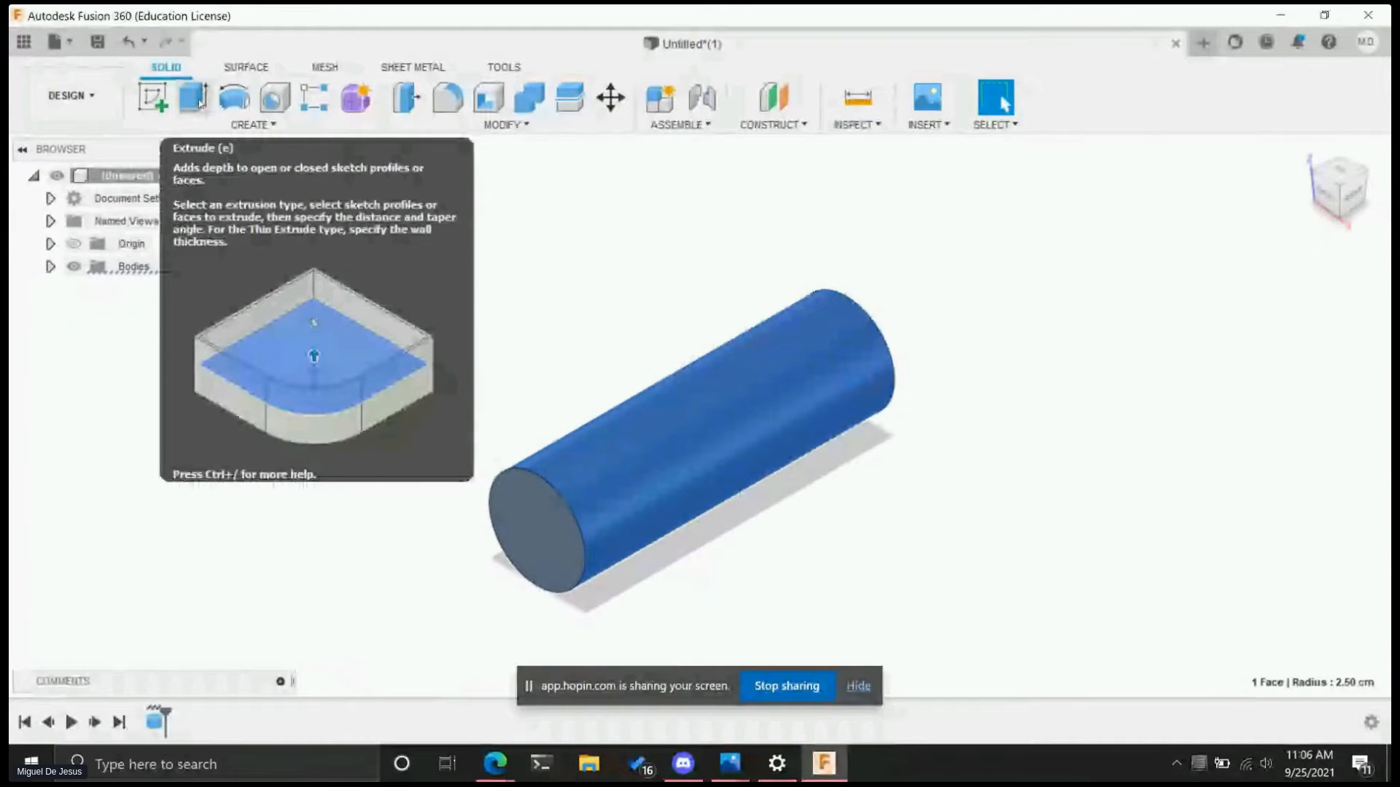
- Add a second cylinder on the rod's front end face, 5 cm in diameter and 11 cm high, as a new body
left_click(230, 125)
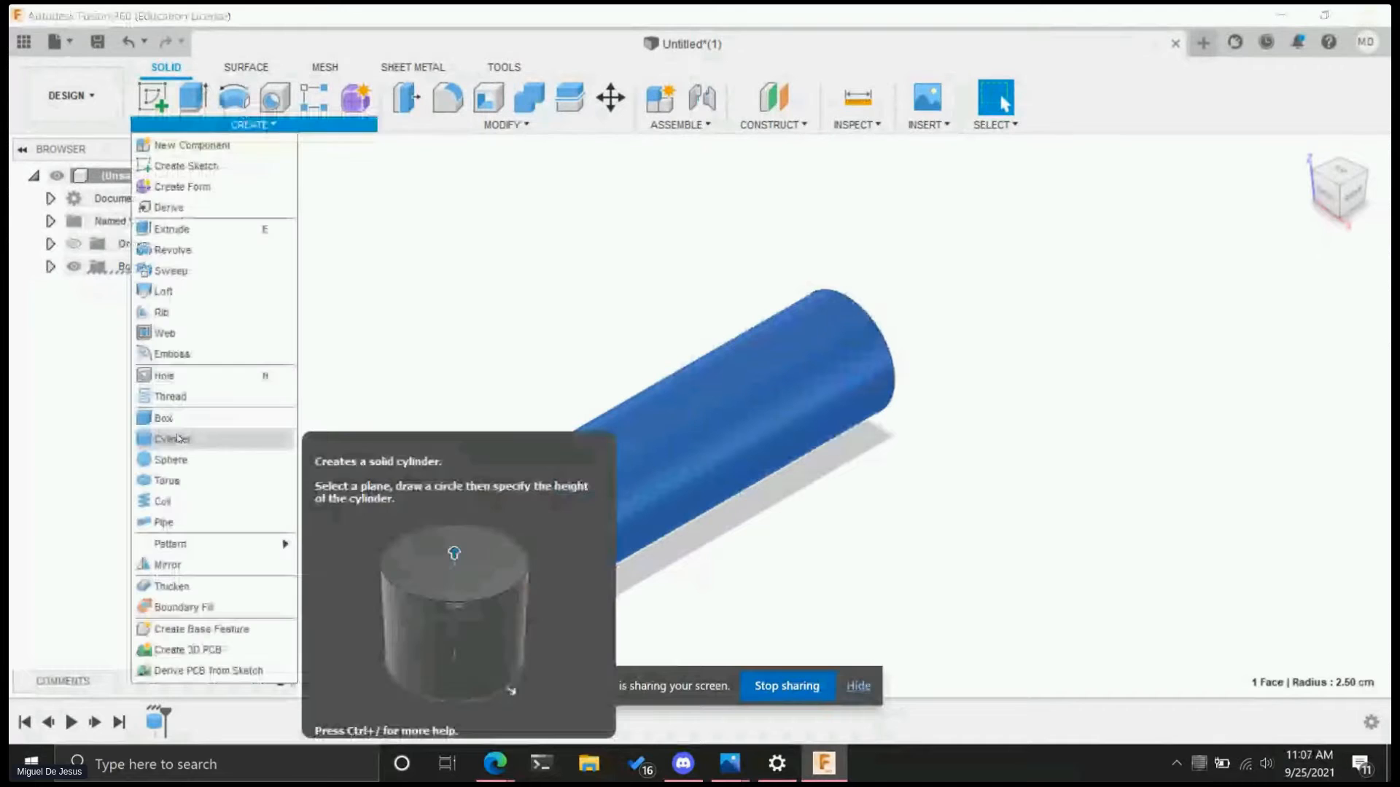
left_click(173, 438)
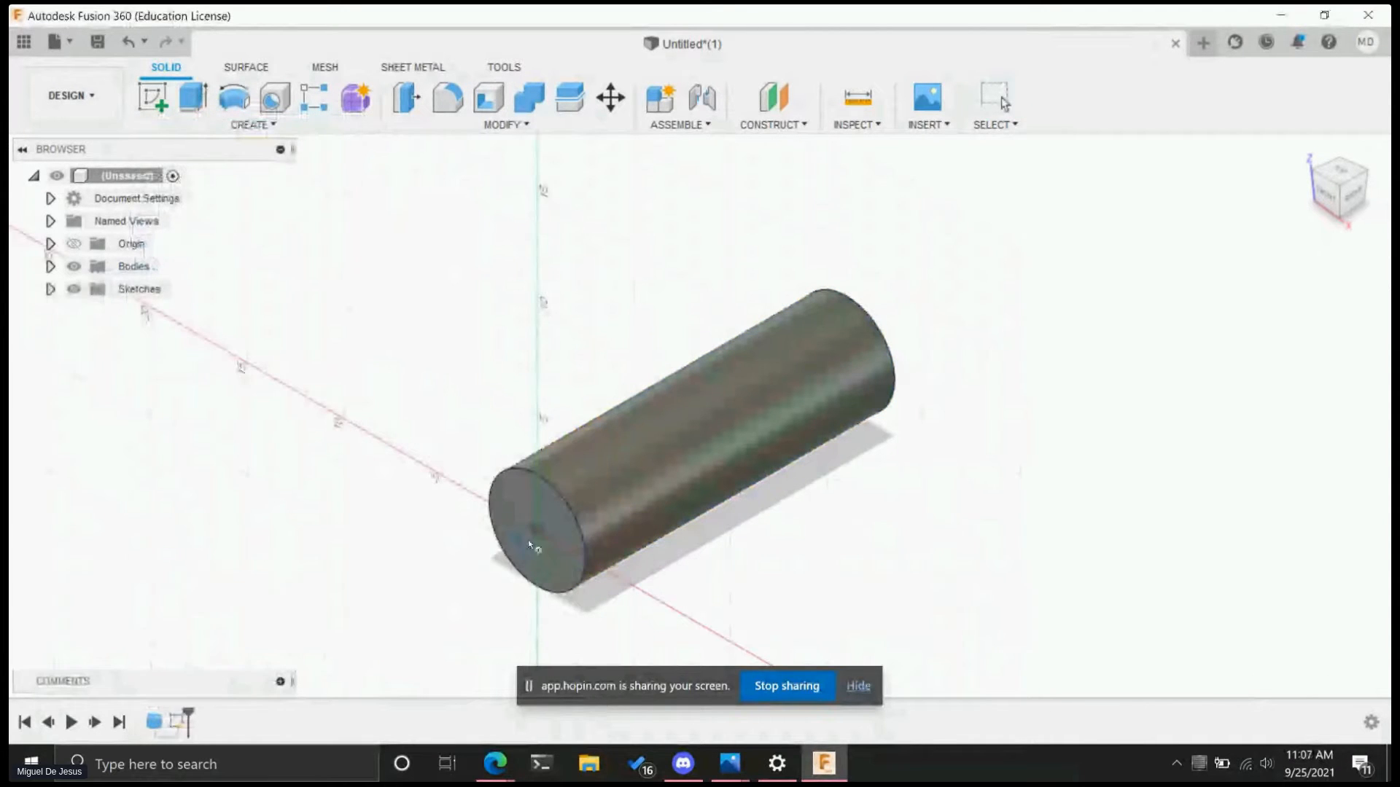
left_click(535, 531)
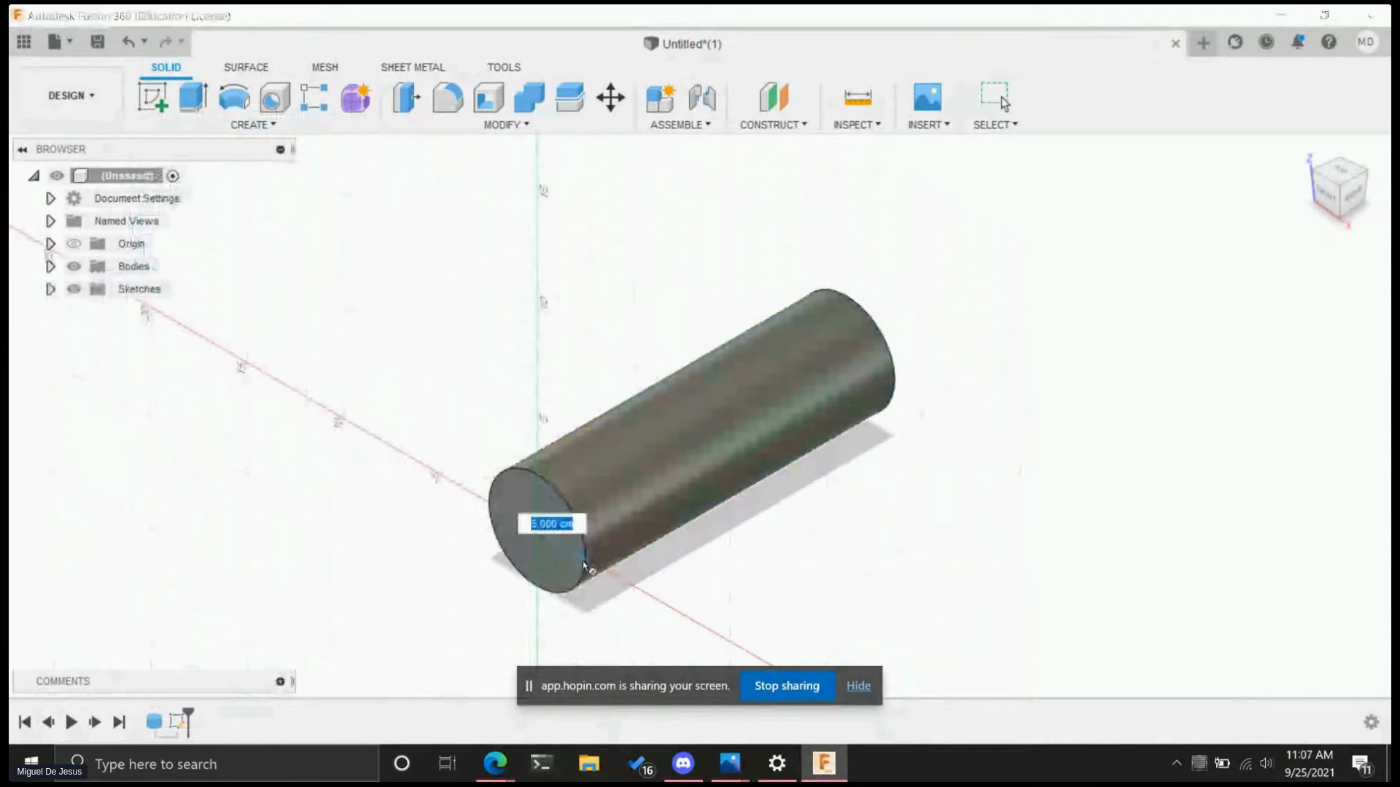
left_click(583, 565)
left_click_drag(285, 633, 286, 632)
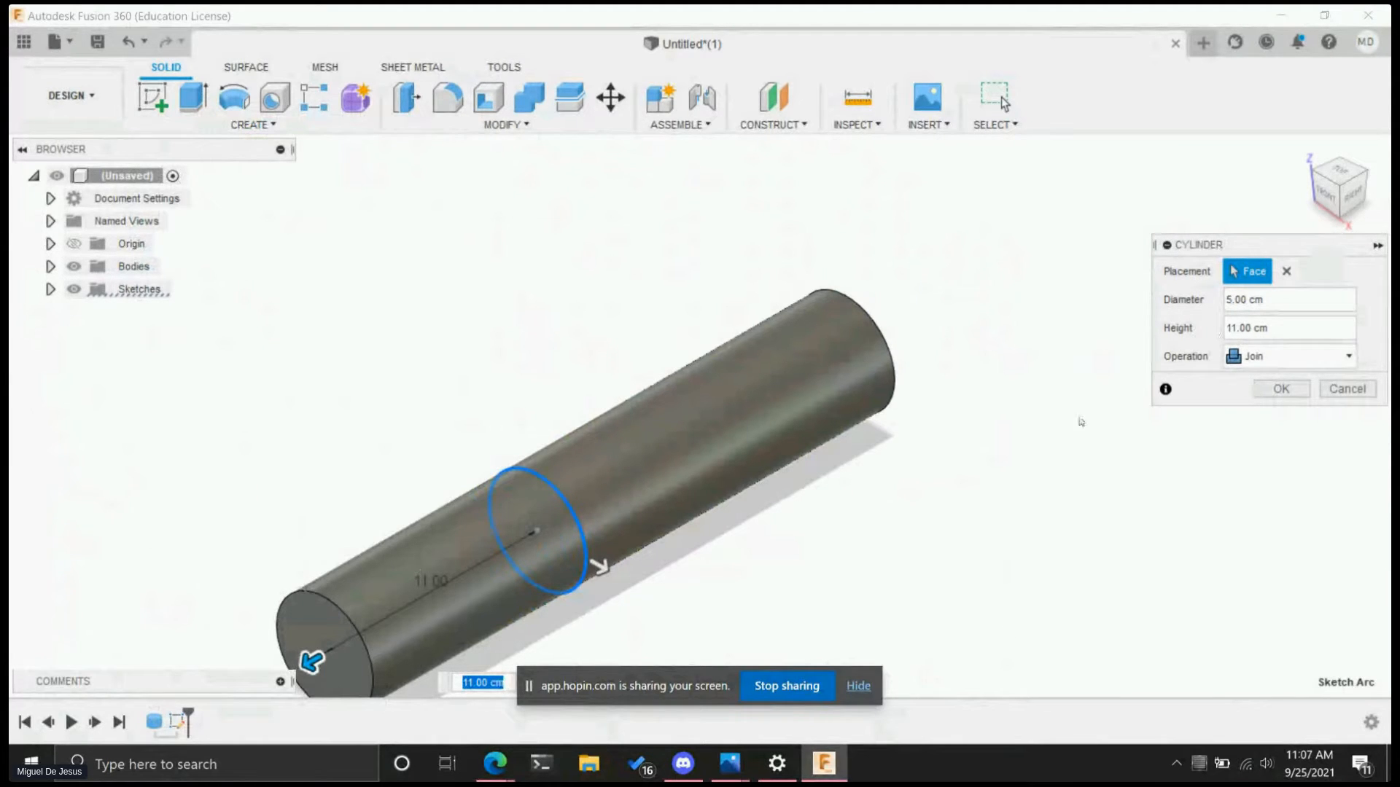
left_click(1272, 364)
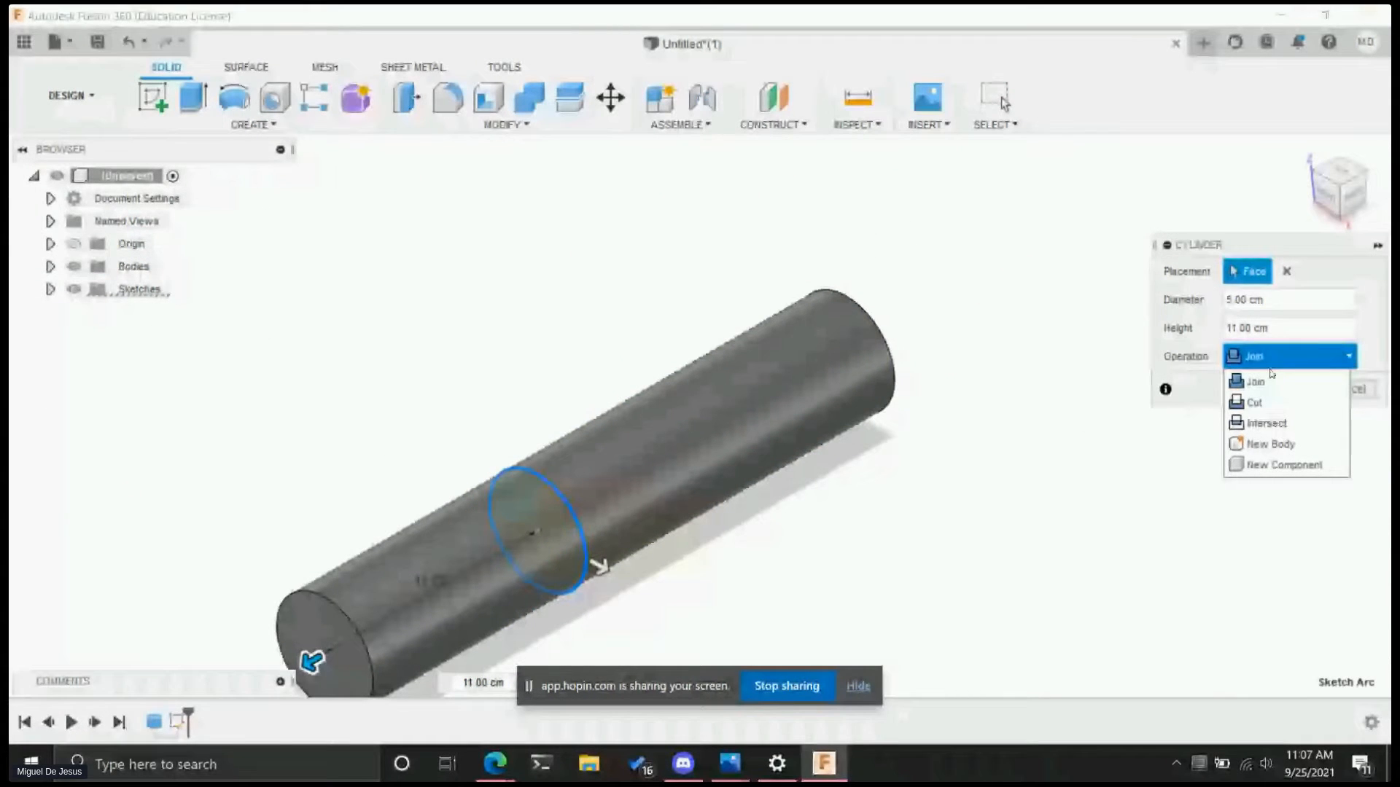
left_click(1267, 444)
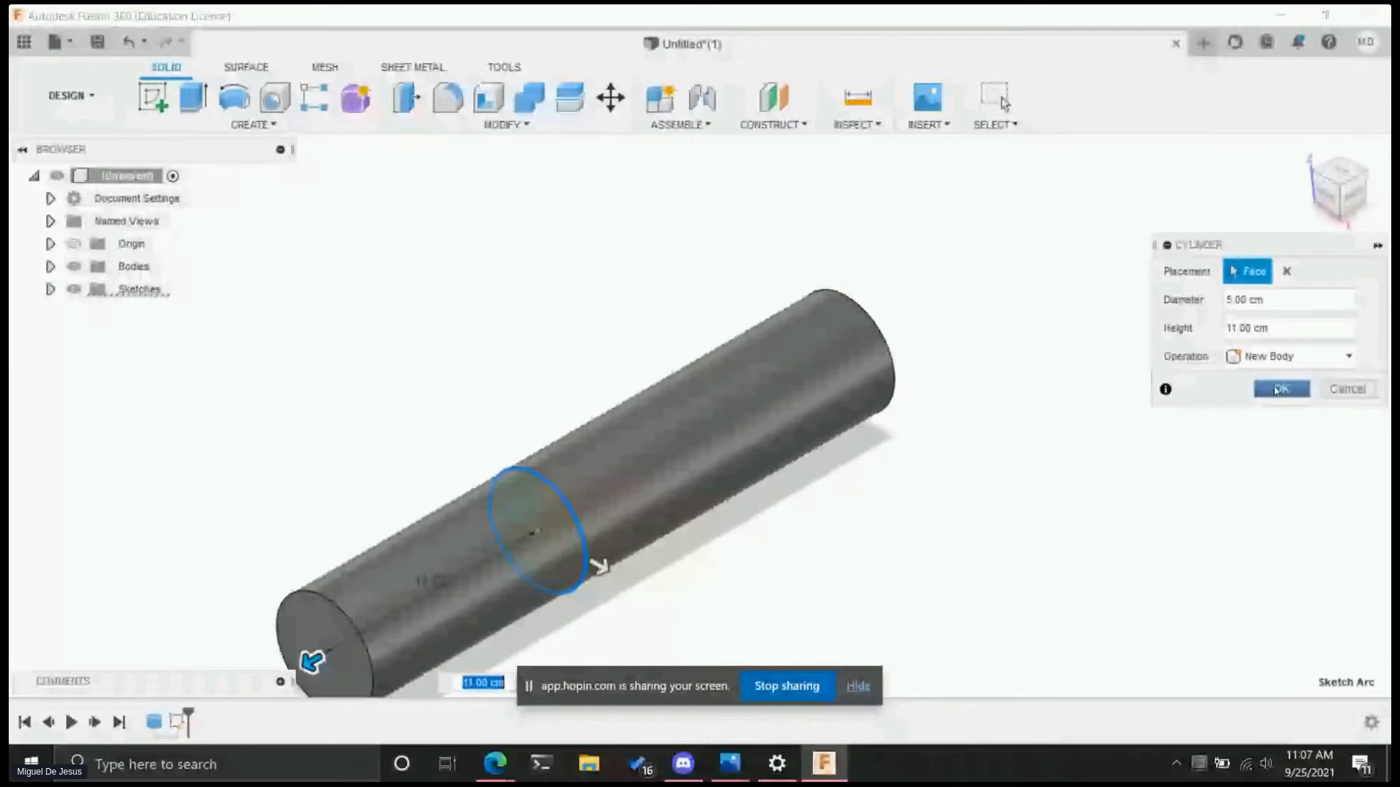
left_click(1276, 391)
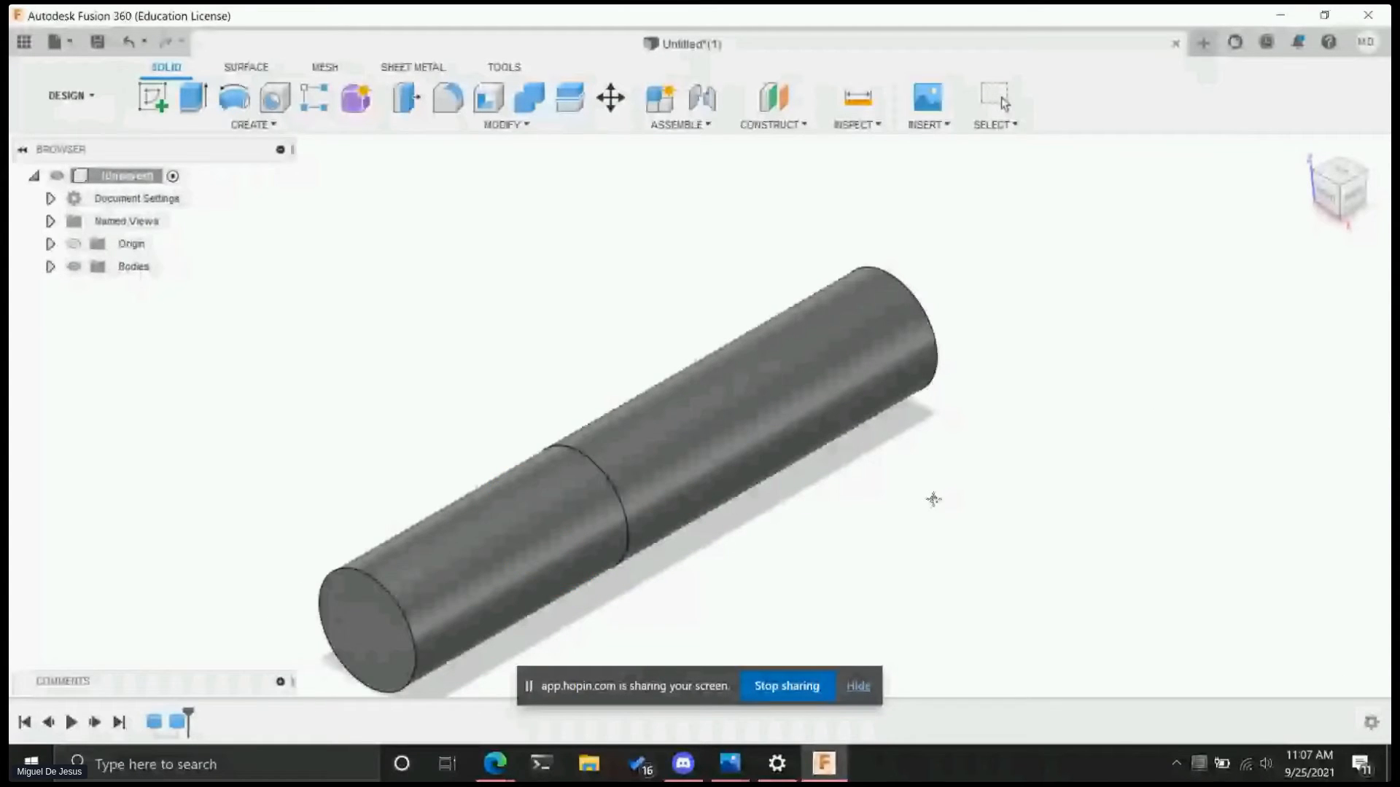
- Try to delete the curved face of the shorter front cylinder
middle_click_drag(933, 499, 670, 394, "shift")
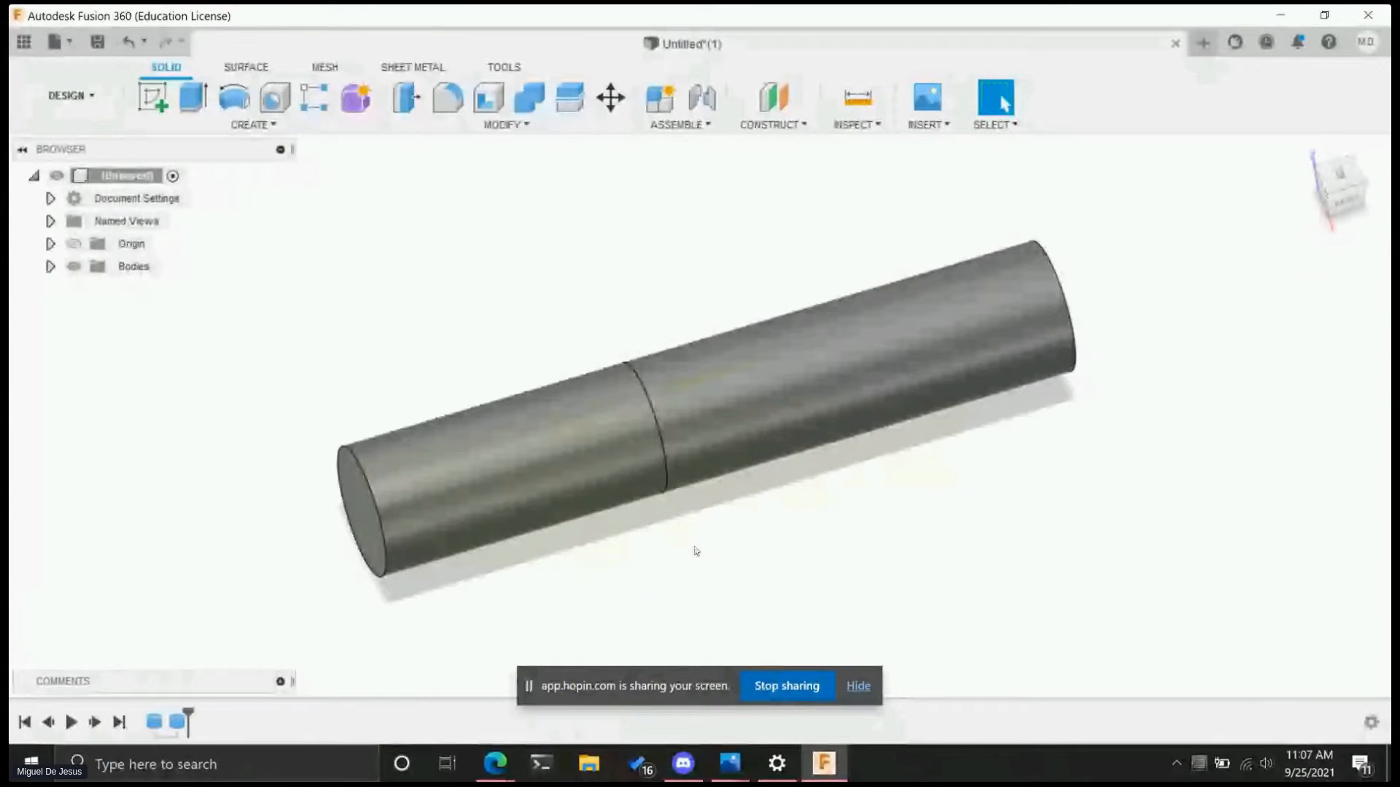
mouse_move(696, 561)
middle_mouse_down("shift")
mouse_move(897, 446)
mouse_move(842, 499)
mouse_move(699, 567)
middle_mouse_up("shift")
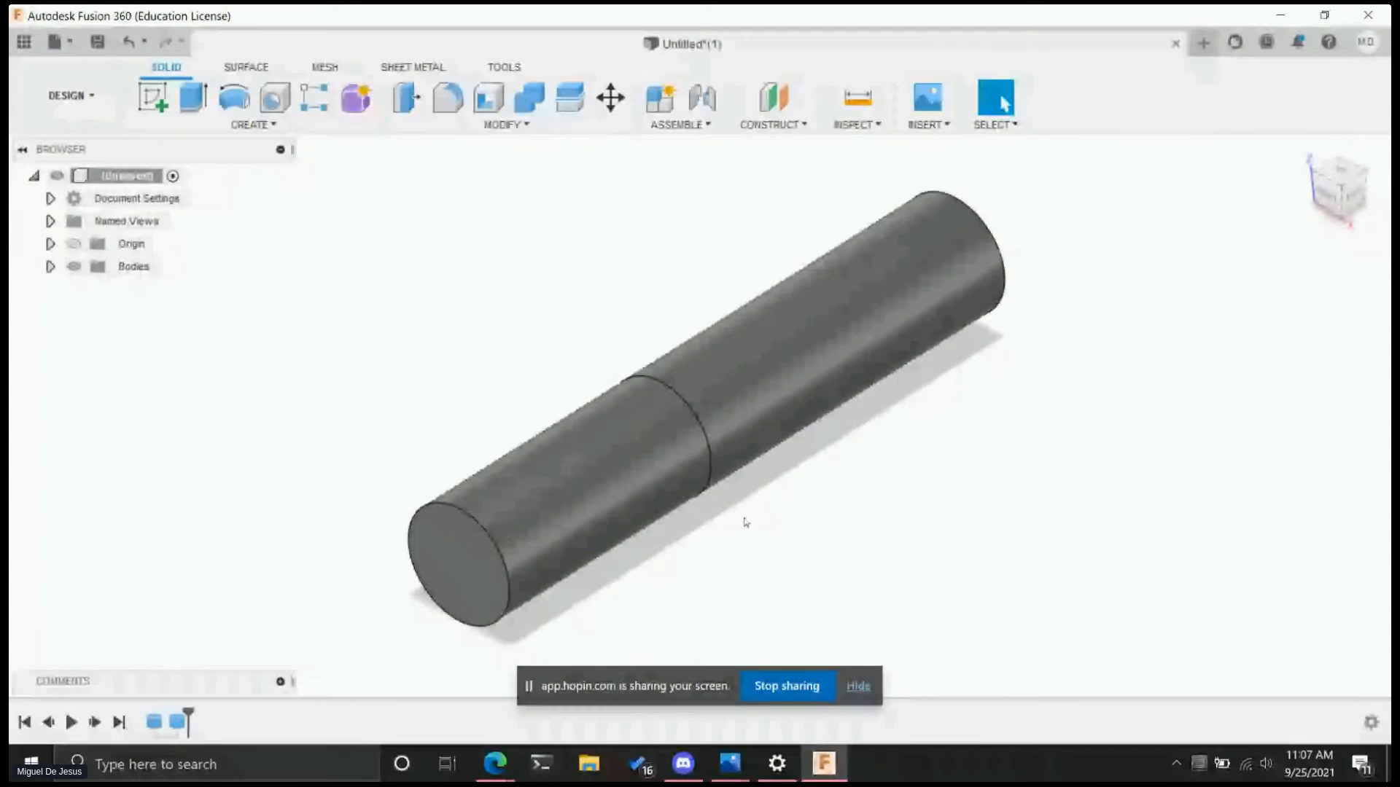
left_click(608, 467)
right_click(590, 480)
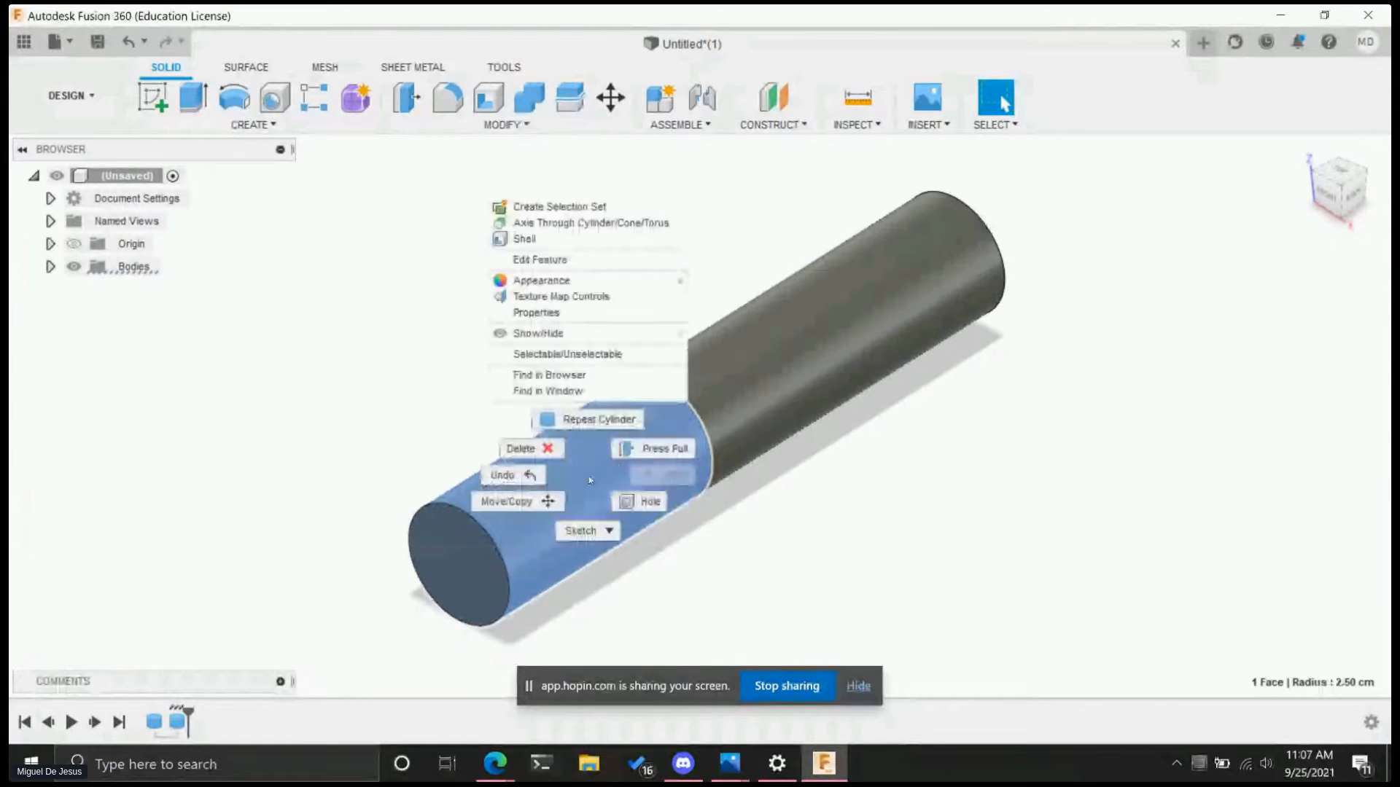
left_click(521, 448)
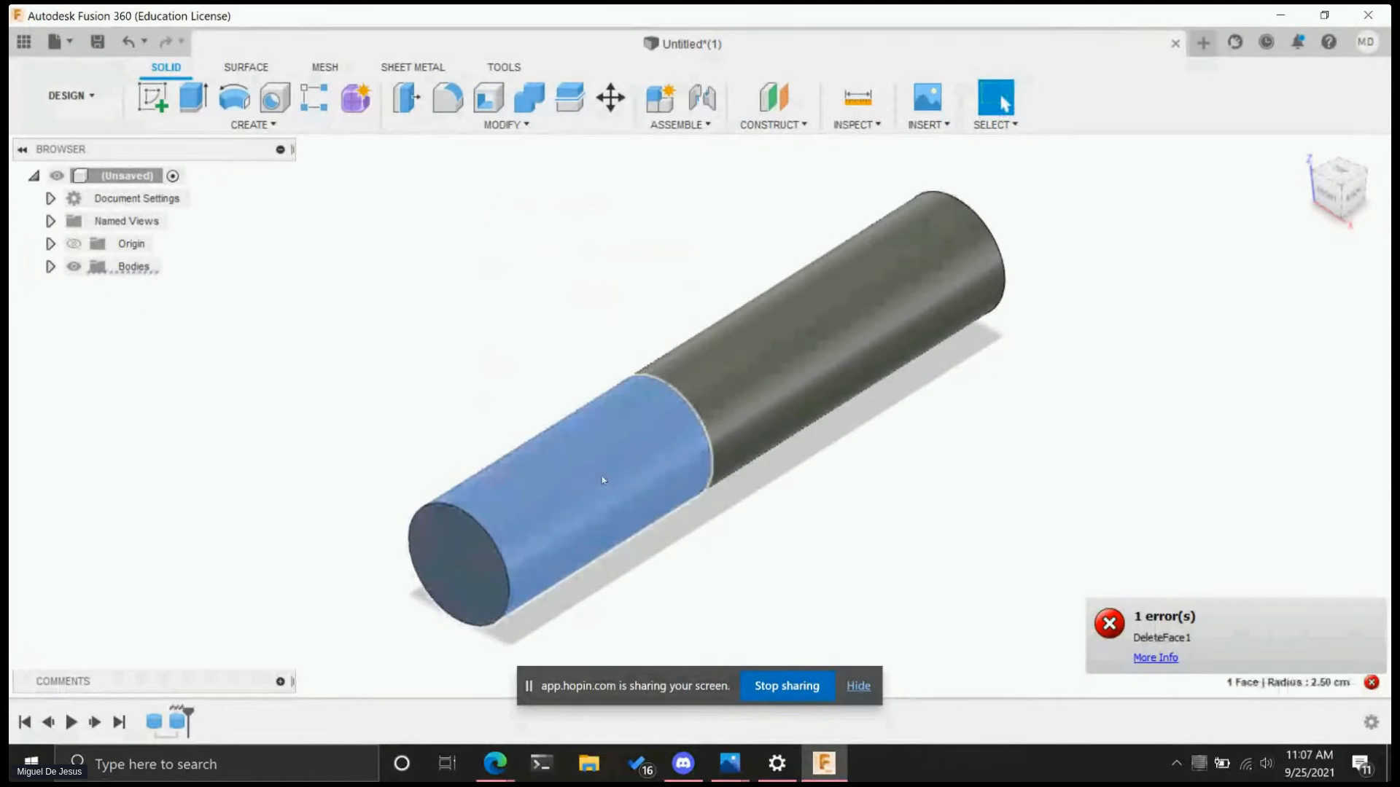
- Delete the shorter front cylinder body, Body2, from the design
left_click(468, 563)
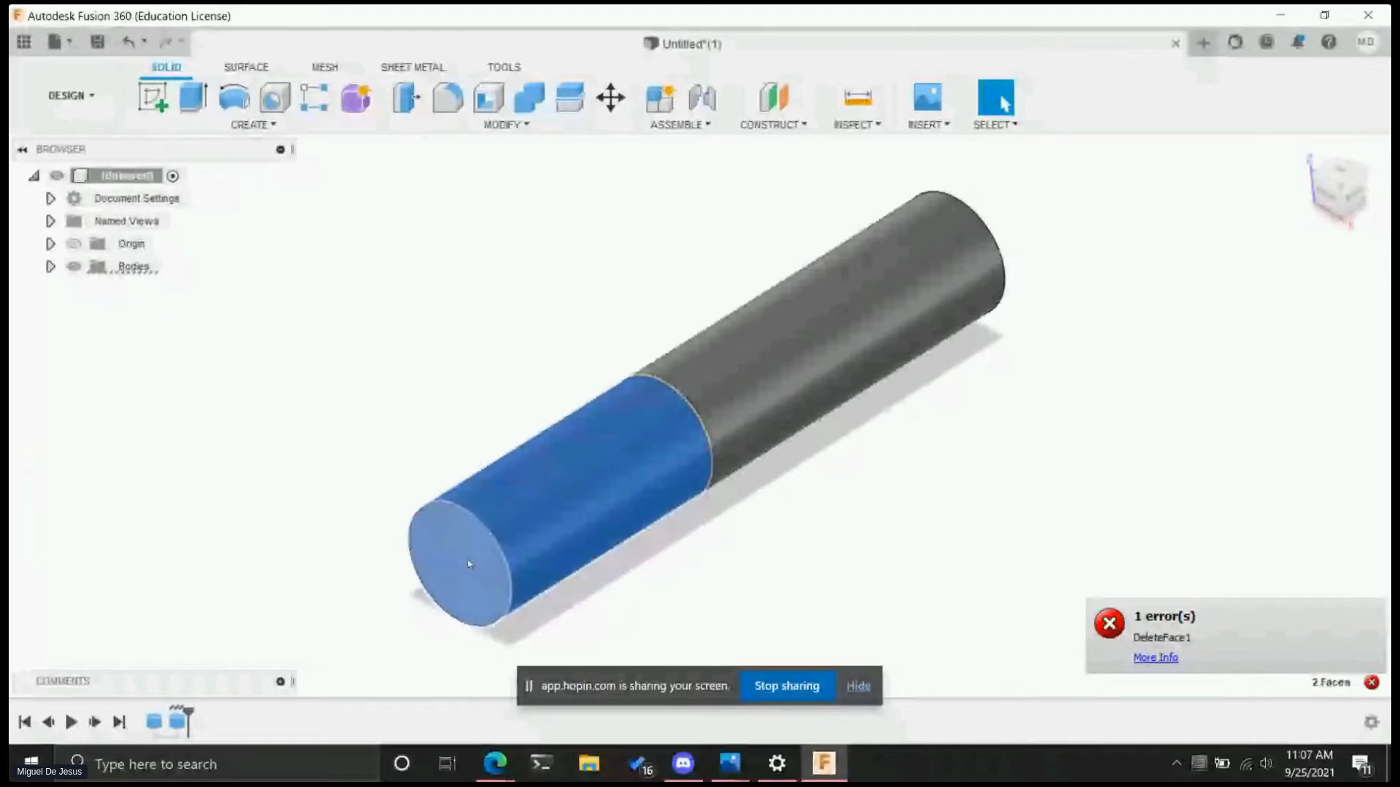
left_click(51, 244)
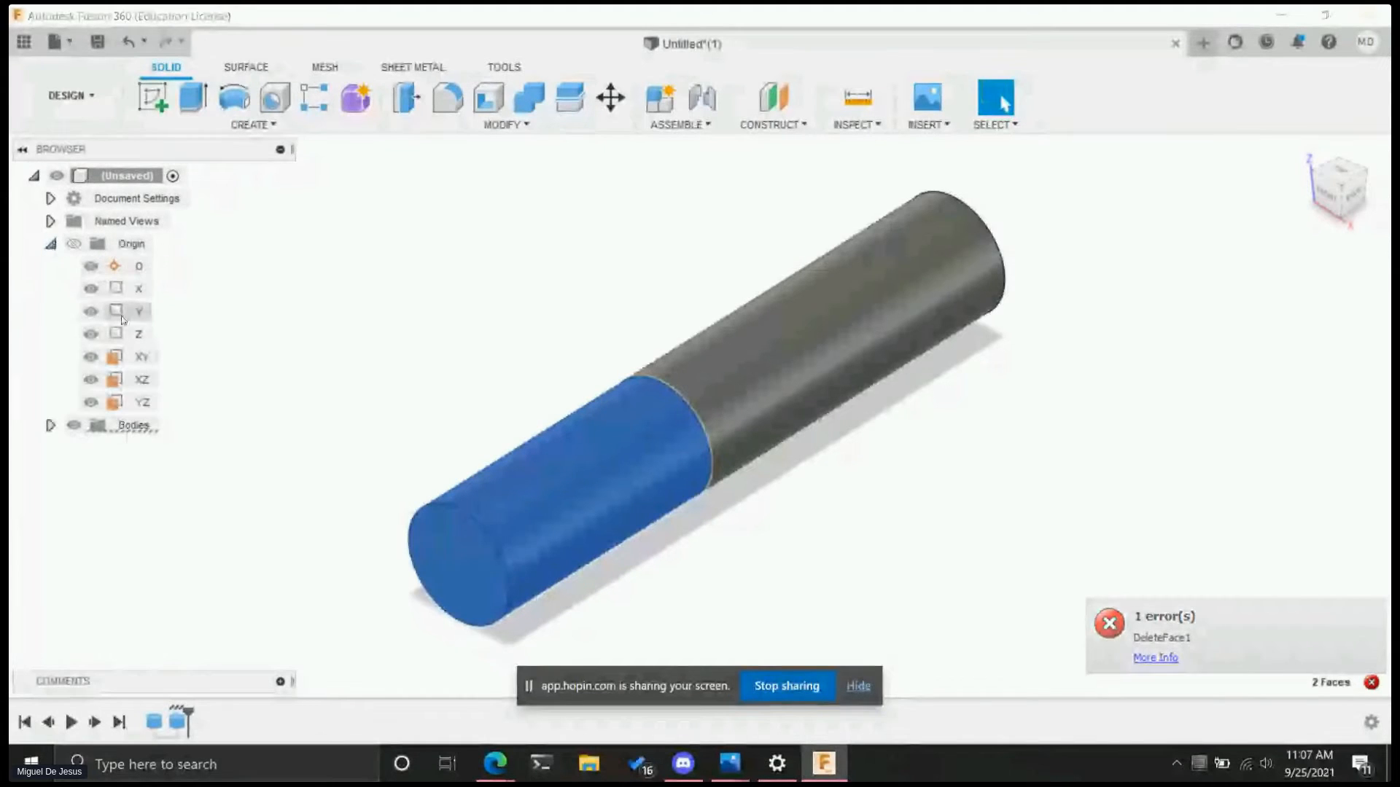
left_click(50, 244)
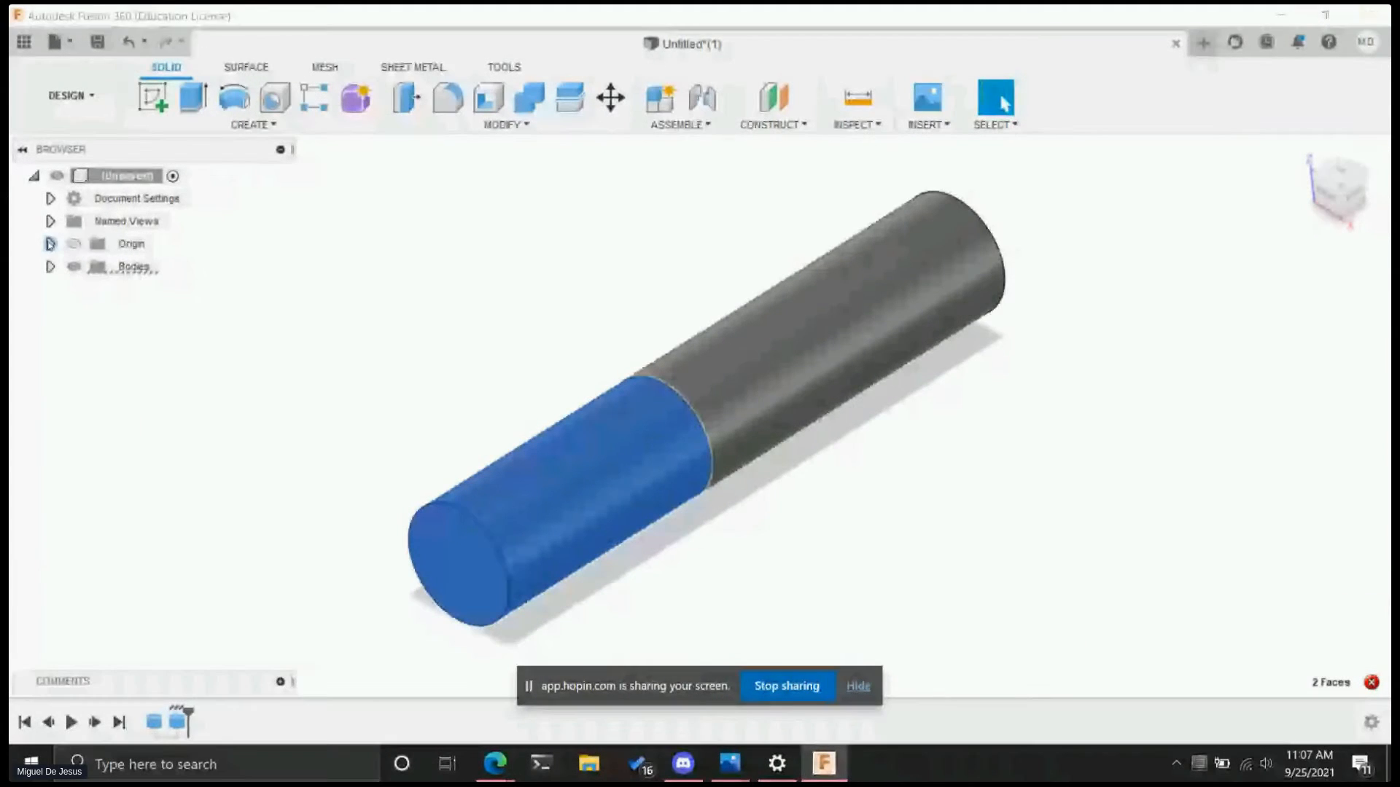
left_click(50, 267)
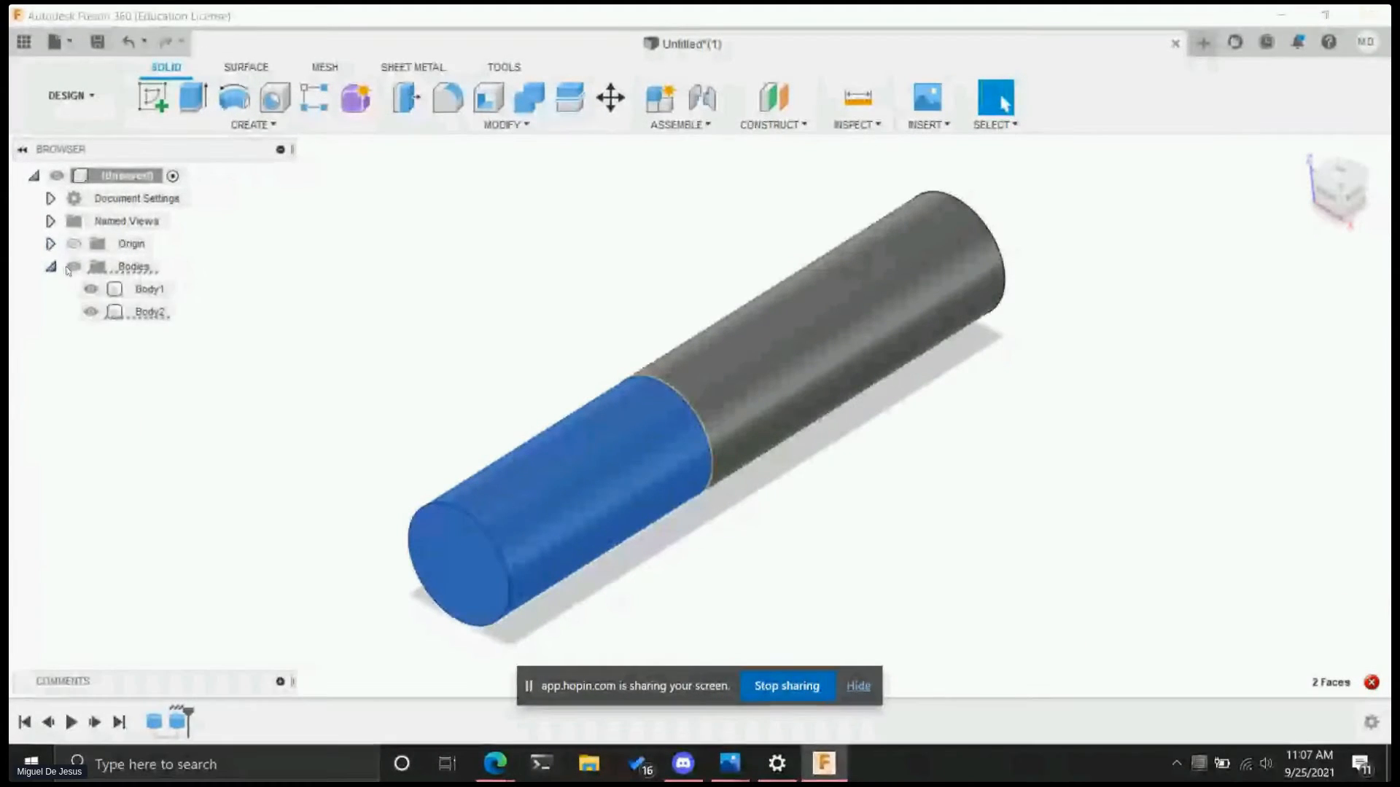
left_click(135, 290)
left_click(883, 319)
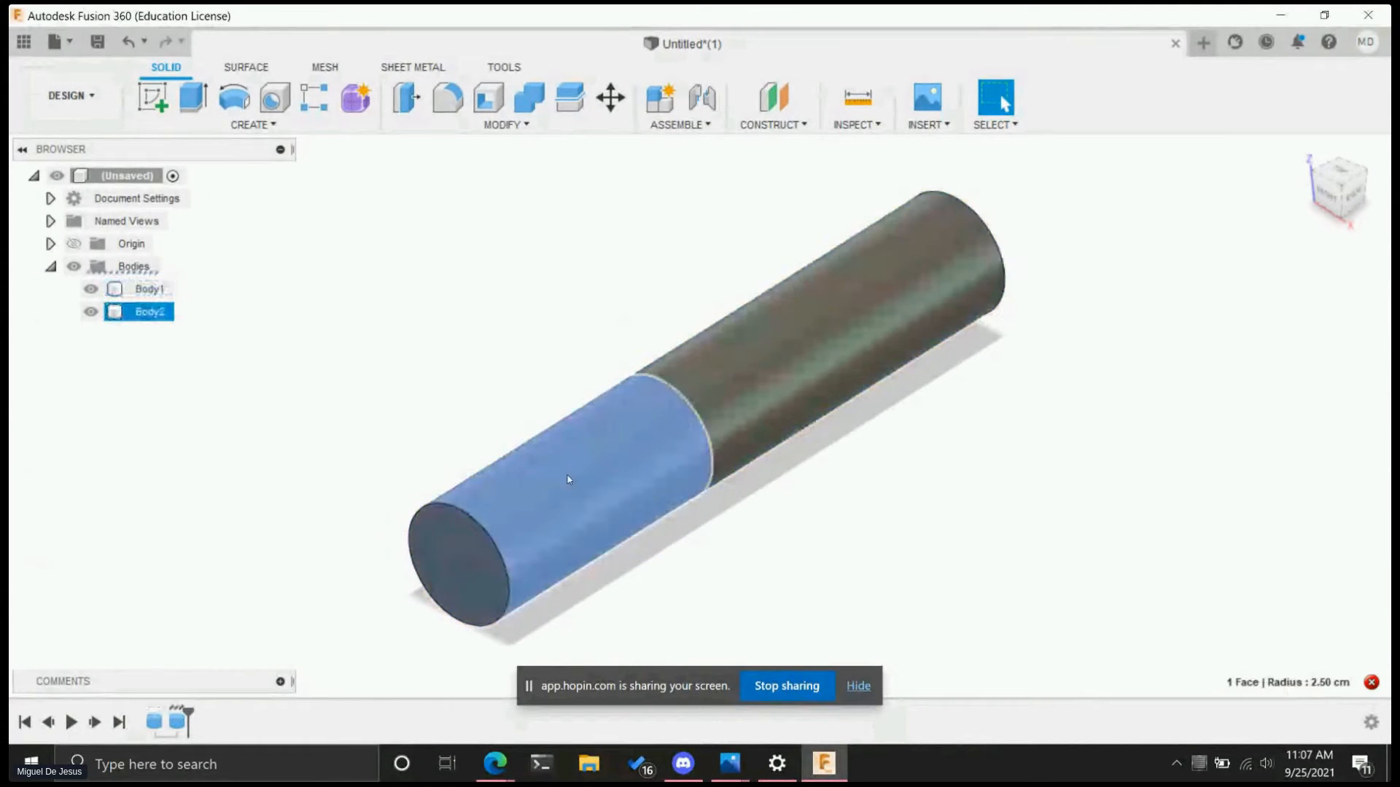
left_click(124, 312)
right_click(128, 312)
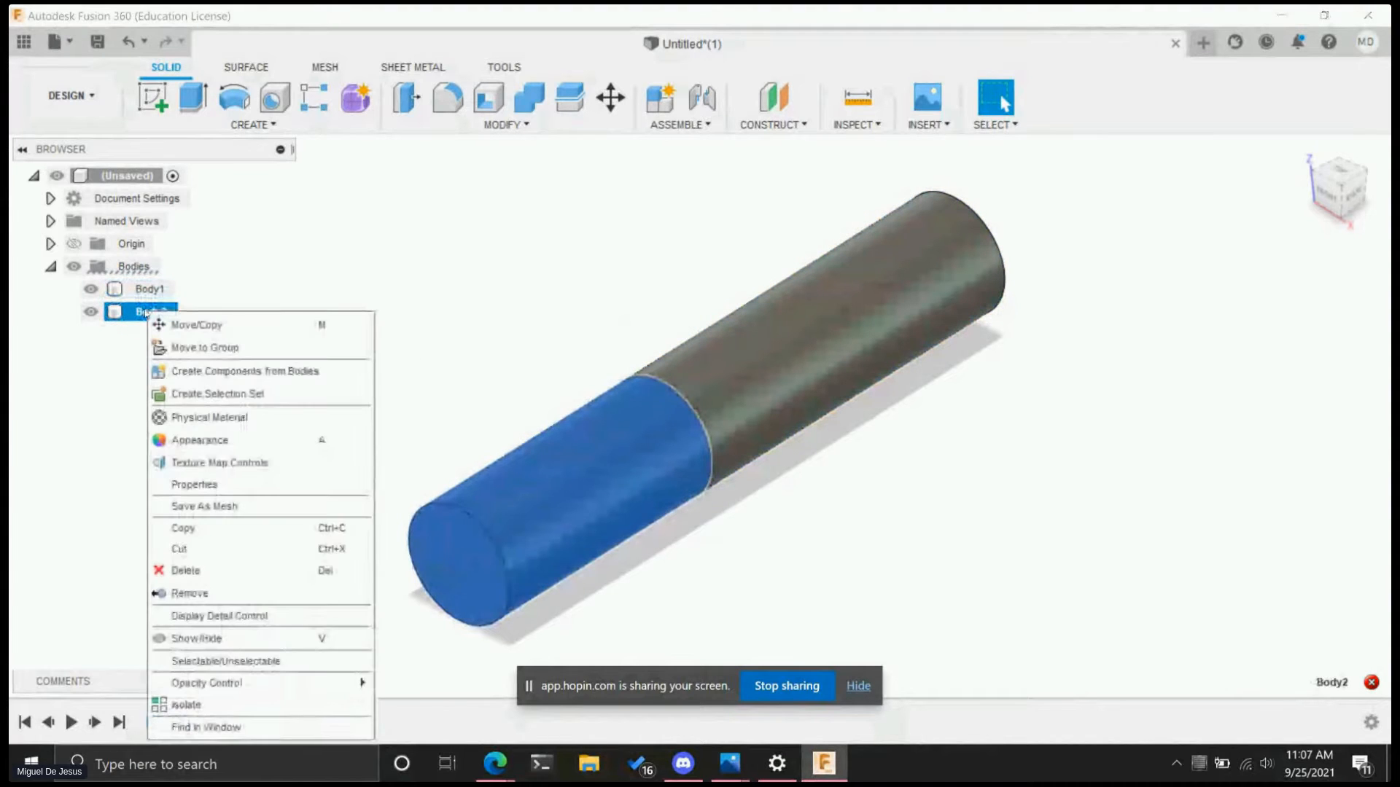
left_click(208, 573)
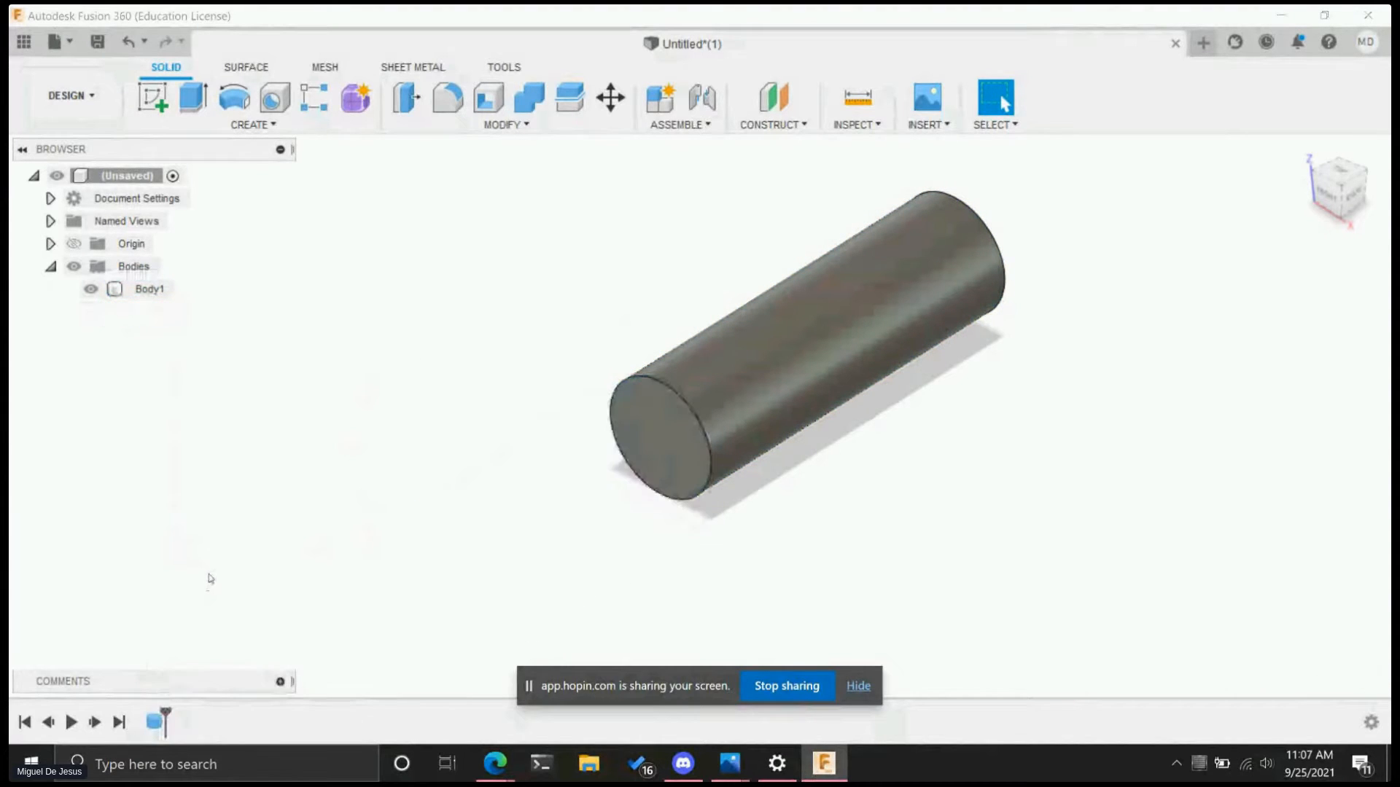
- Rename the remaining cylinder body as "Main Rod"
left_click(150, 290)
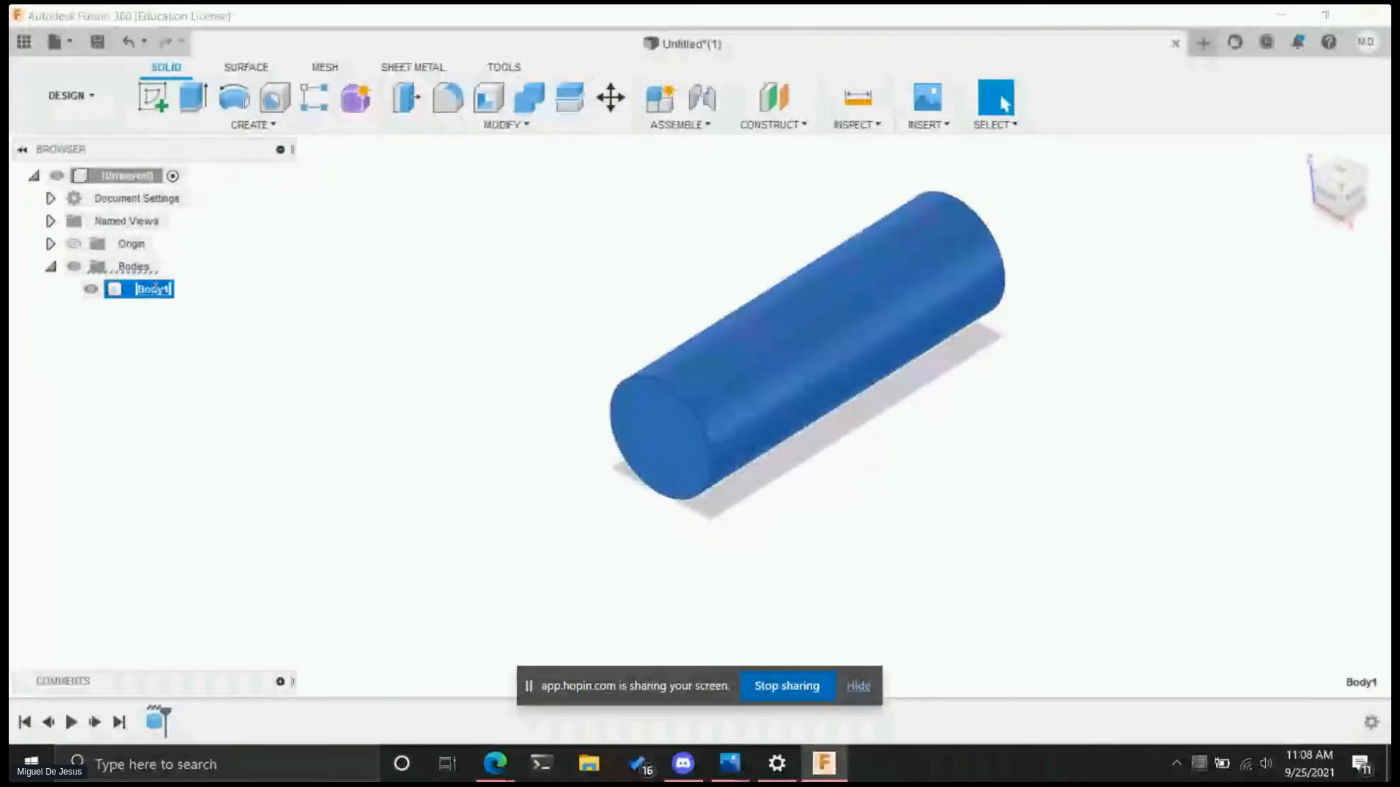
double_click(153, 289)
type("Main Rod")
key("Return")
scroll(1098, 516, "down", 2)
scroll(881, 478, "up", 1)
middle_click_drag(1001, 377, 912, 439)
scroll(877, 463, "up", 2)
scroll(813, 461, "down", 1)
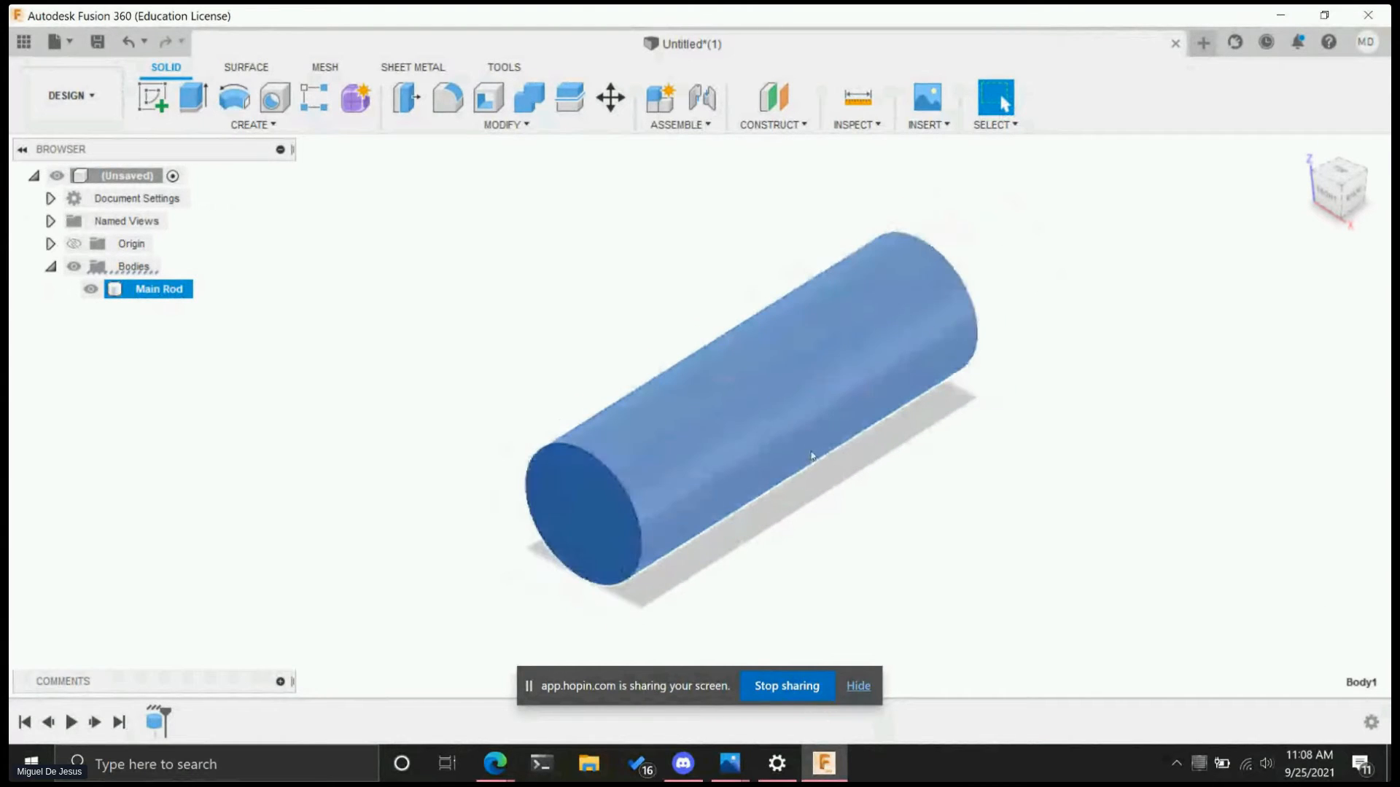
scroll(808, 462, "up", 2)
middle_click_drag(773, 490, 857, 412)
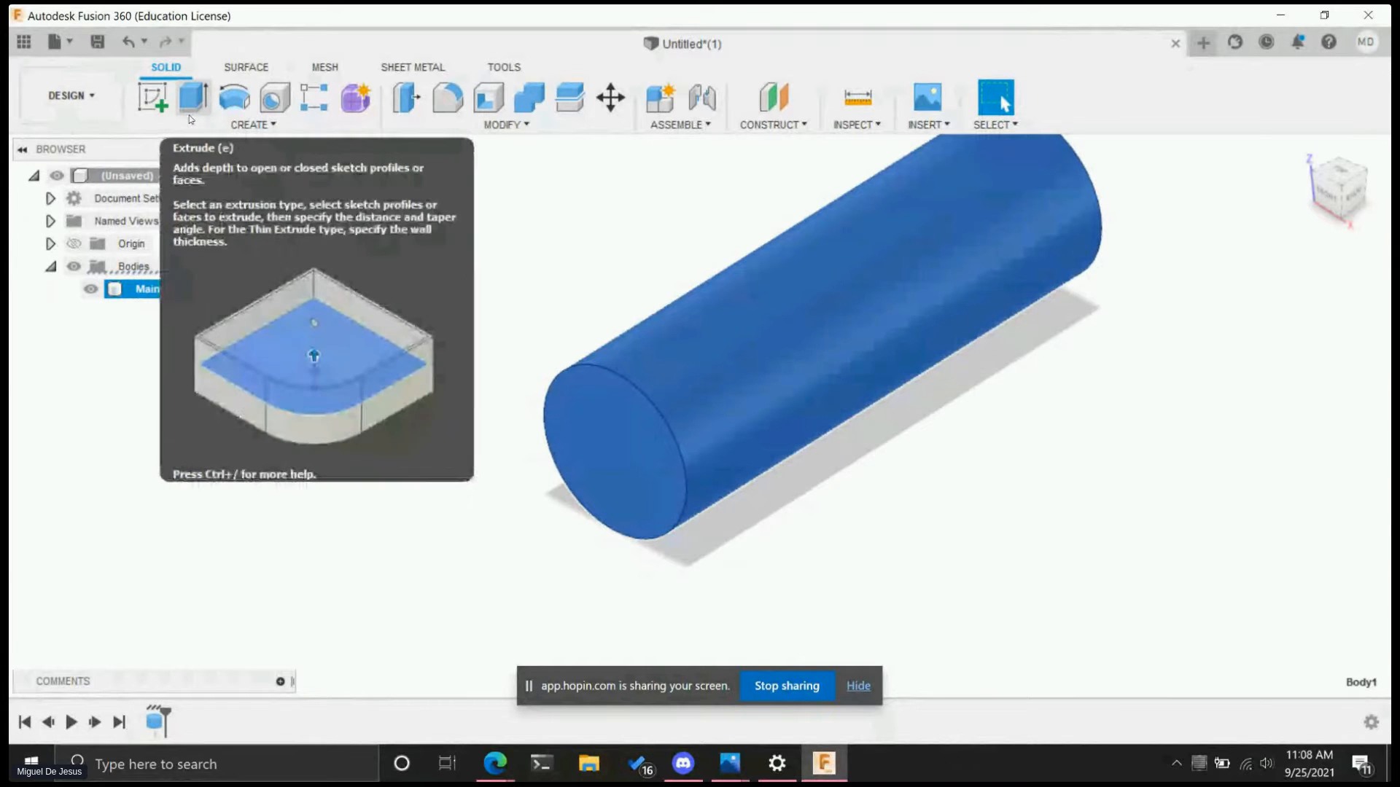
scroll(949, 413, "up", 1)
scroll(949, 413, "down", 2)
middle_click_drag(1027, 329, 901, 360)
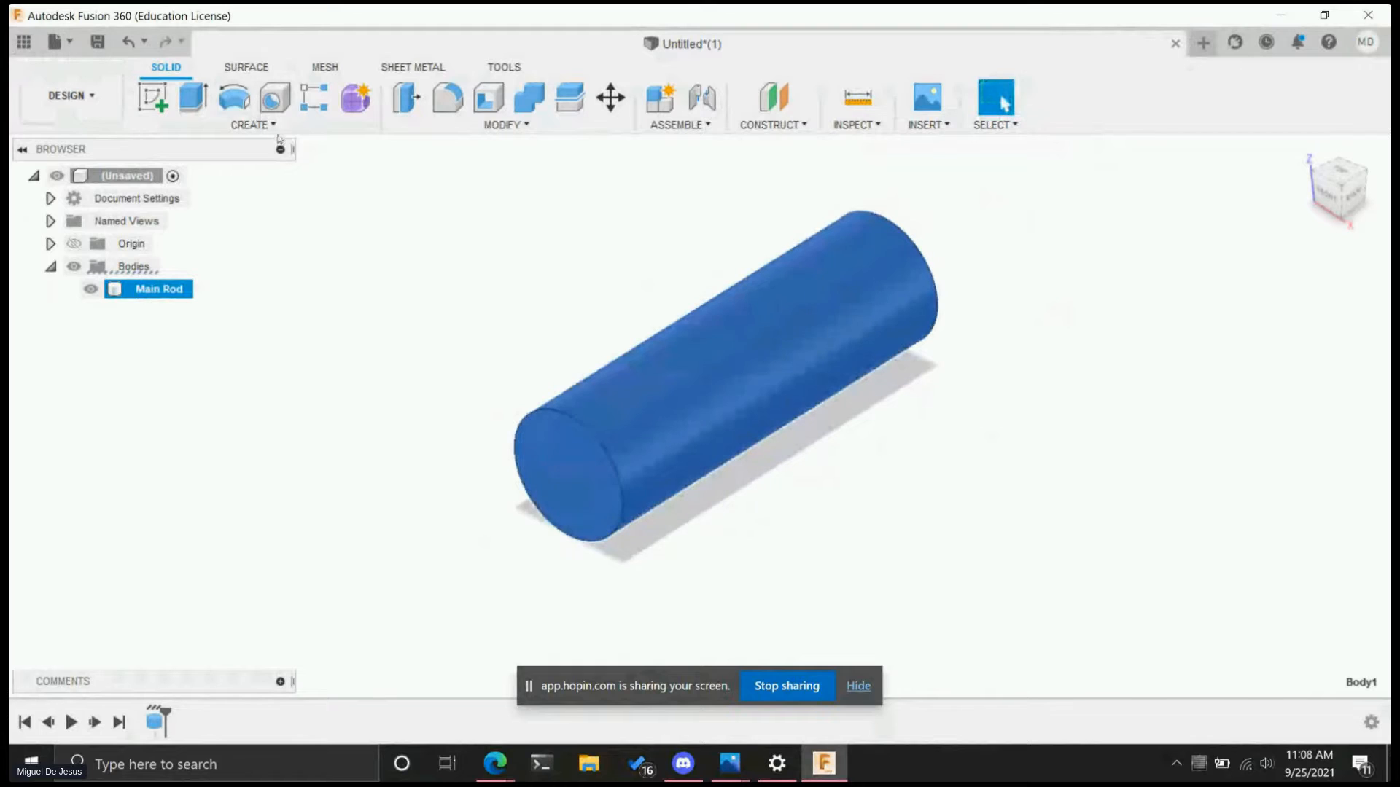
left_click(251, 124)
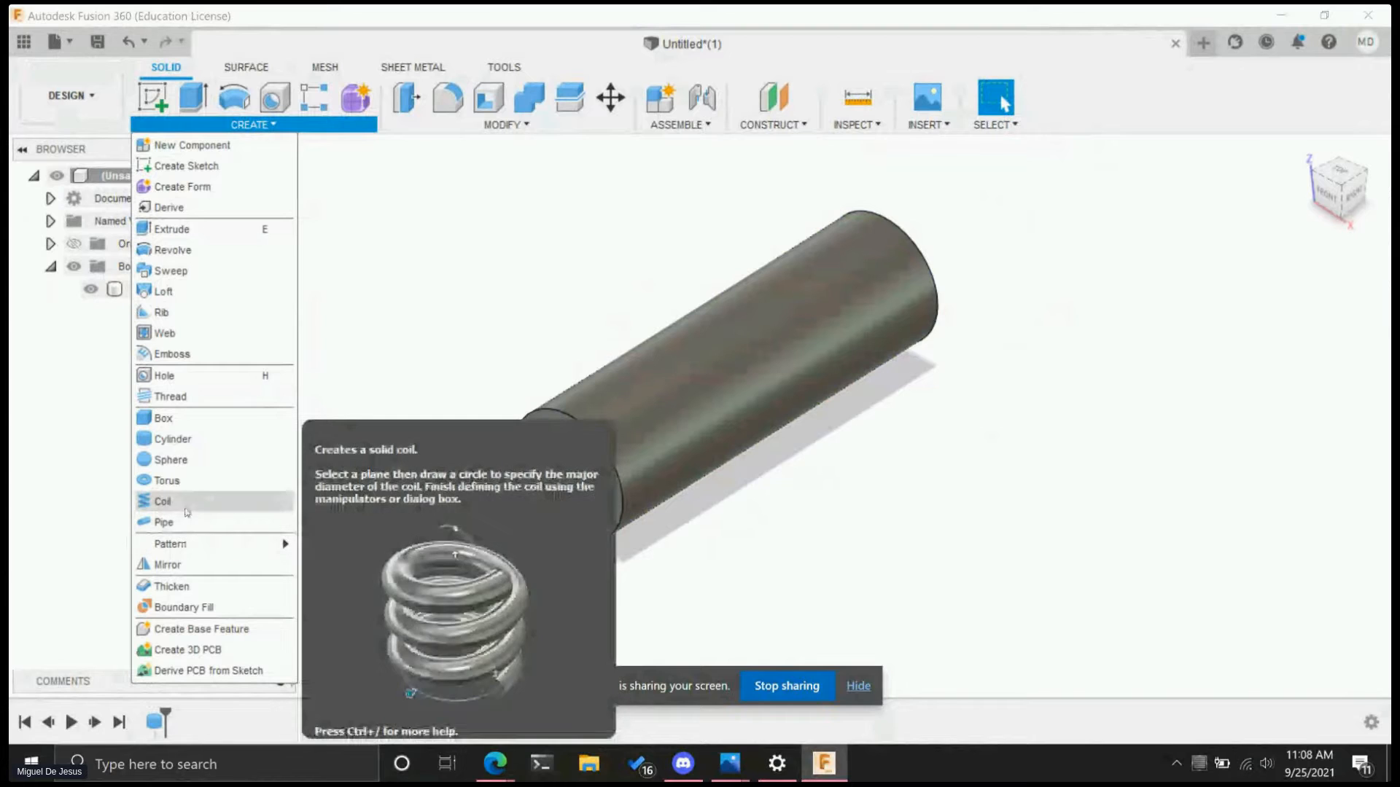
left_click(437, 331)
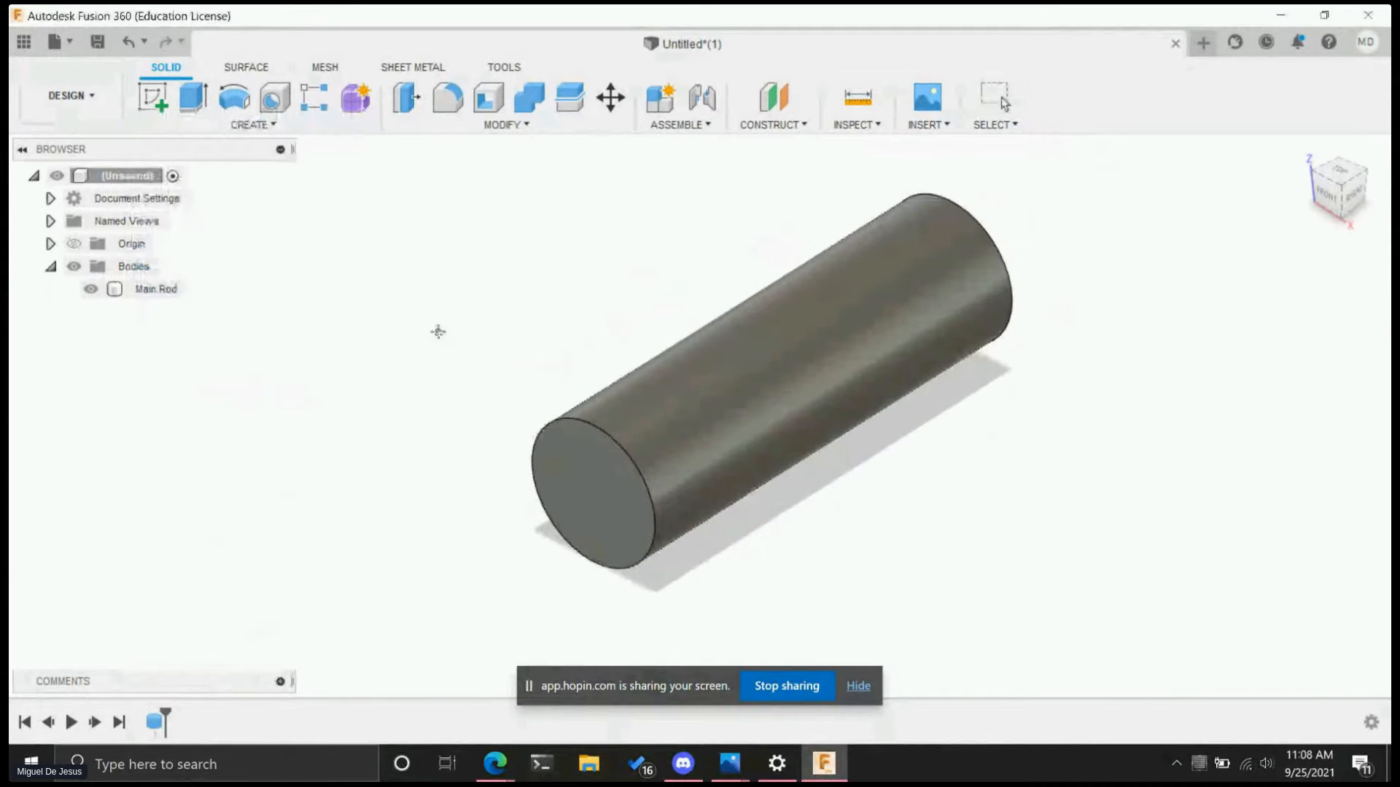
left_click(698, 442)
left_click(1140, 625)
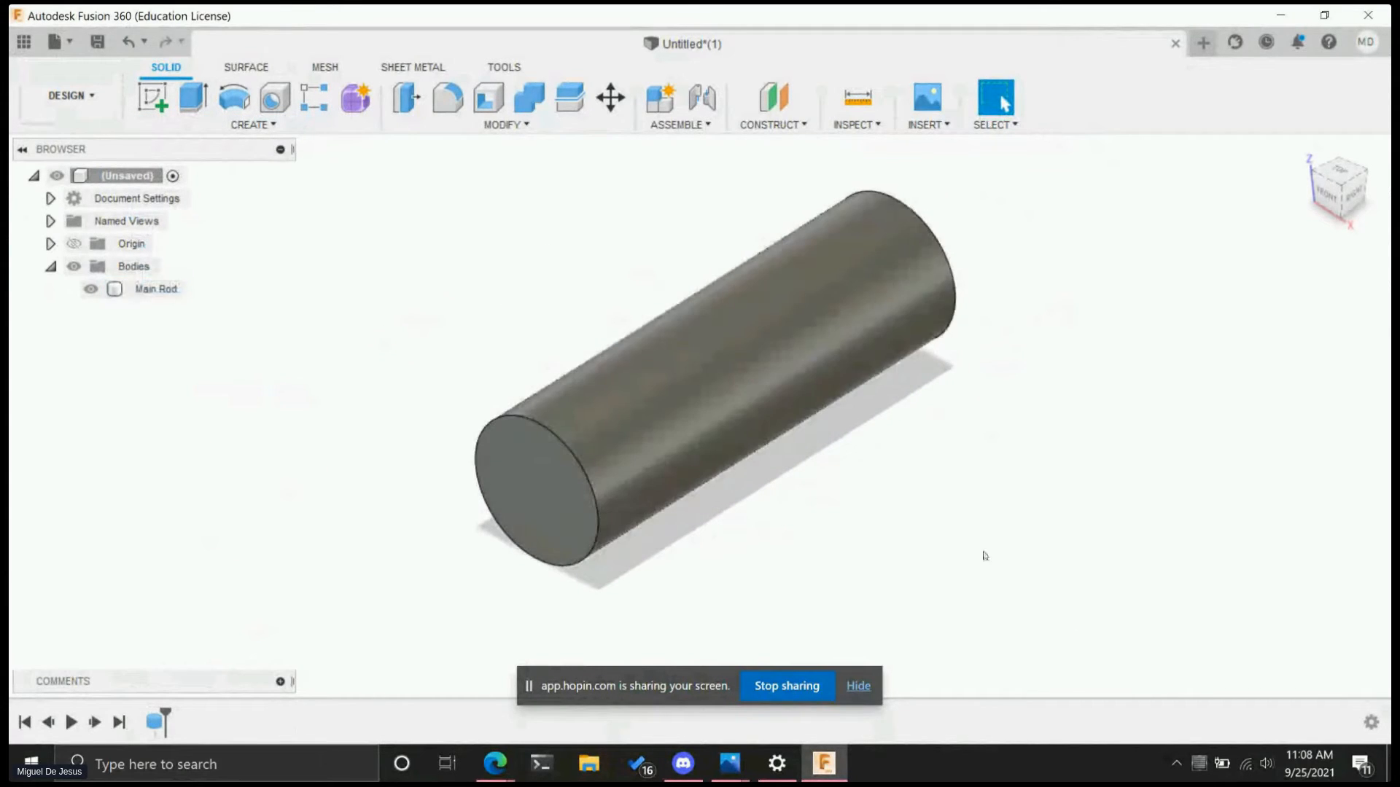
middle_click_drag(961, 540, 979, 500)
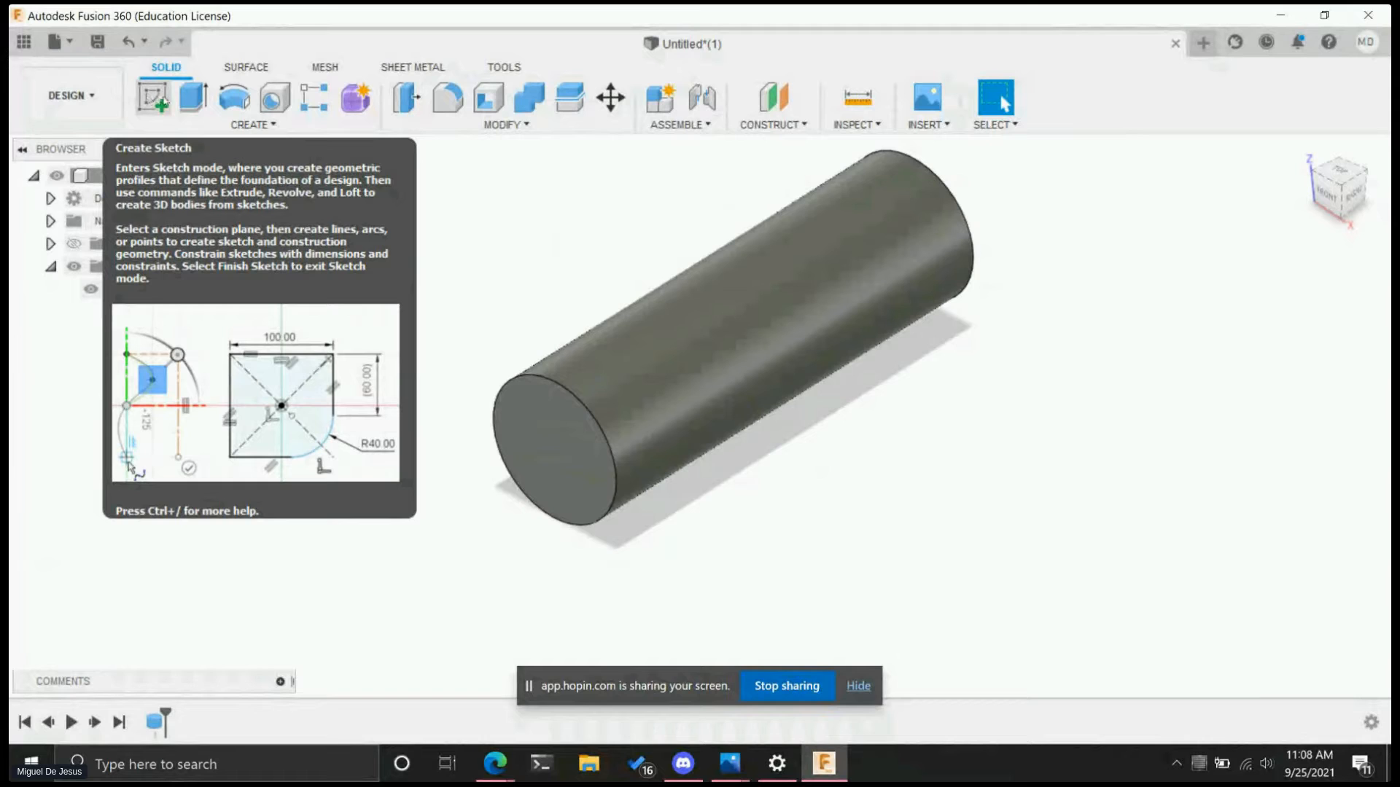
- Start a sketch on the front origin plane and draw two concentric circles at the origin, 5 cm and 6 cm in diameter
left_click(153, 97)
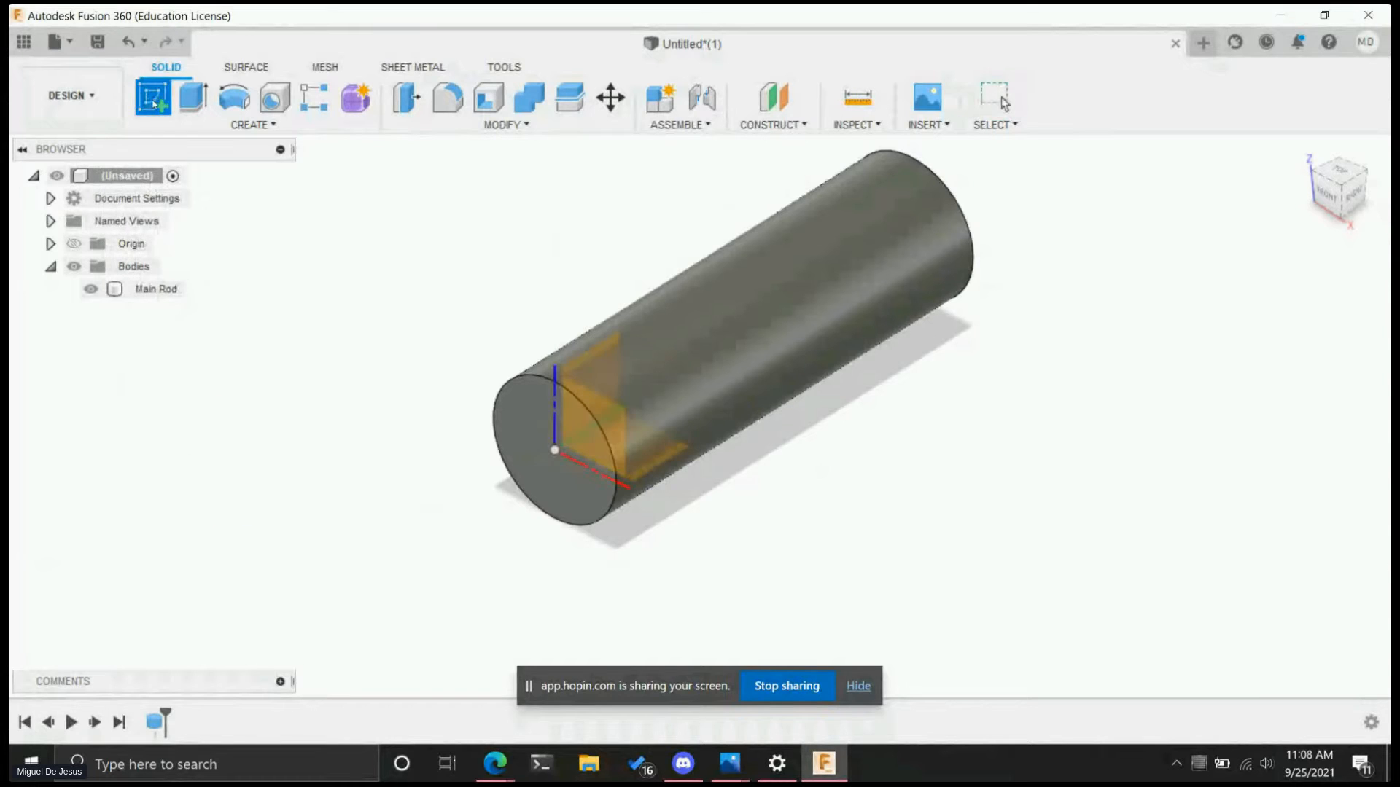
left_click(595, 438)
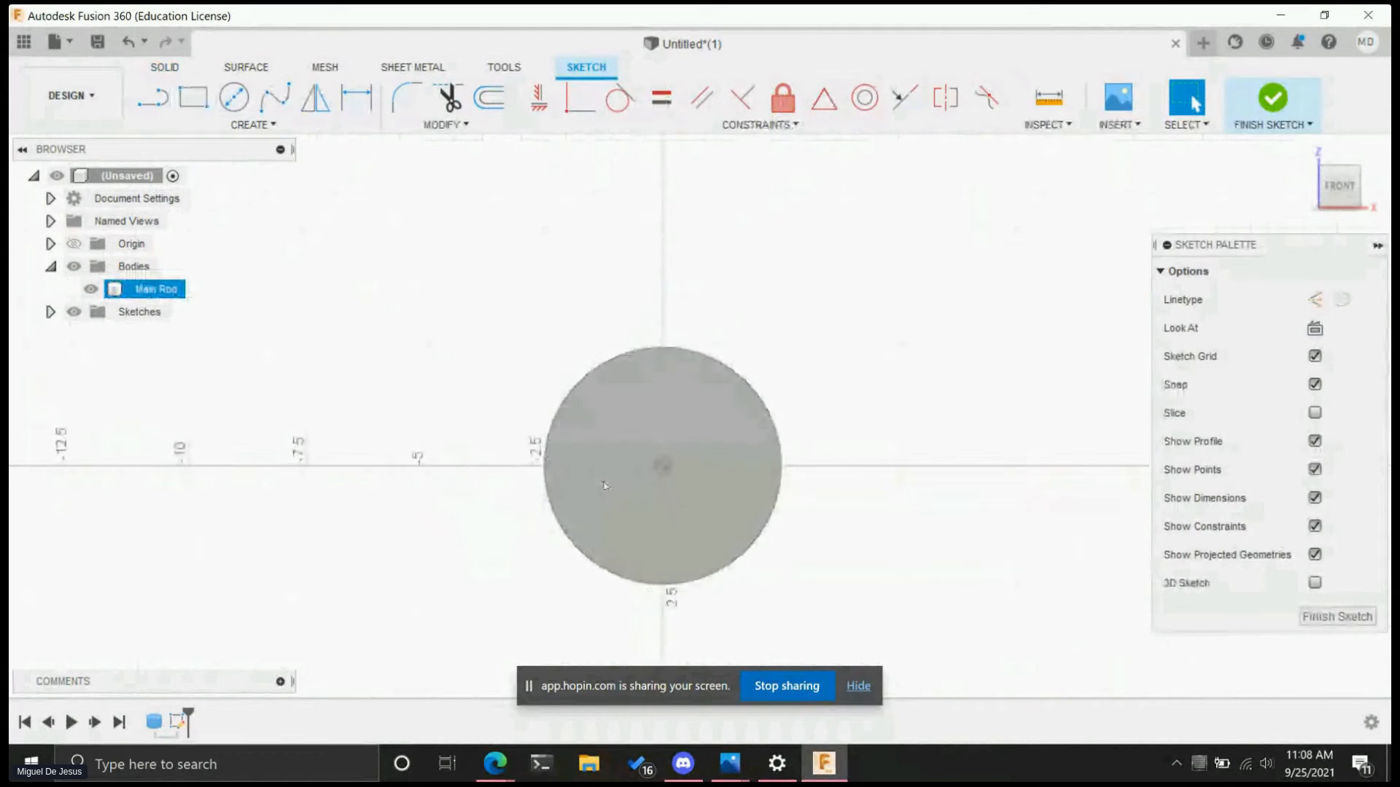
left_click(234, 100)
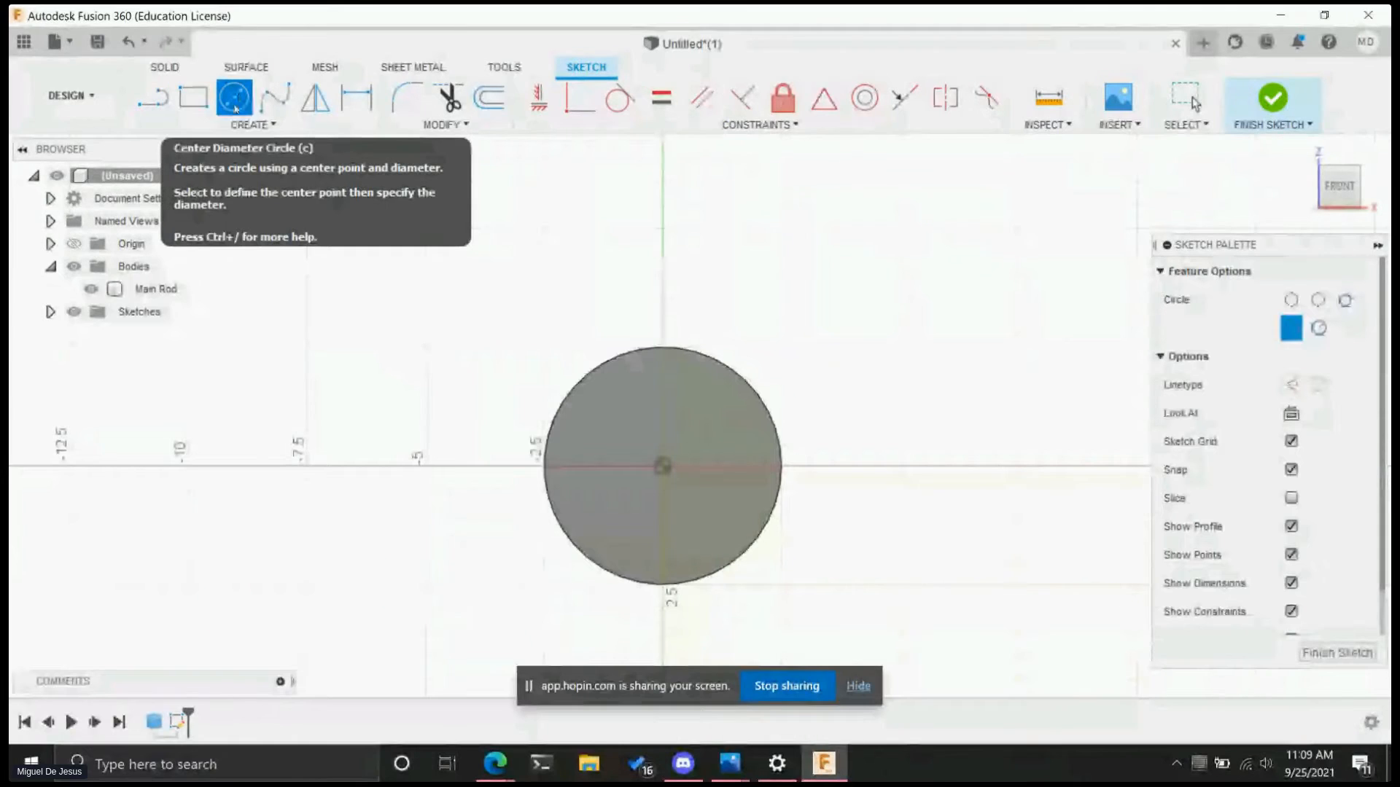
left_click(663, 466)
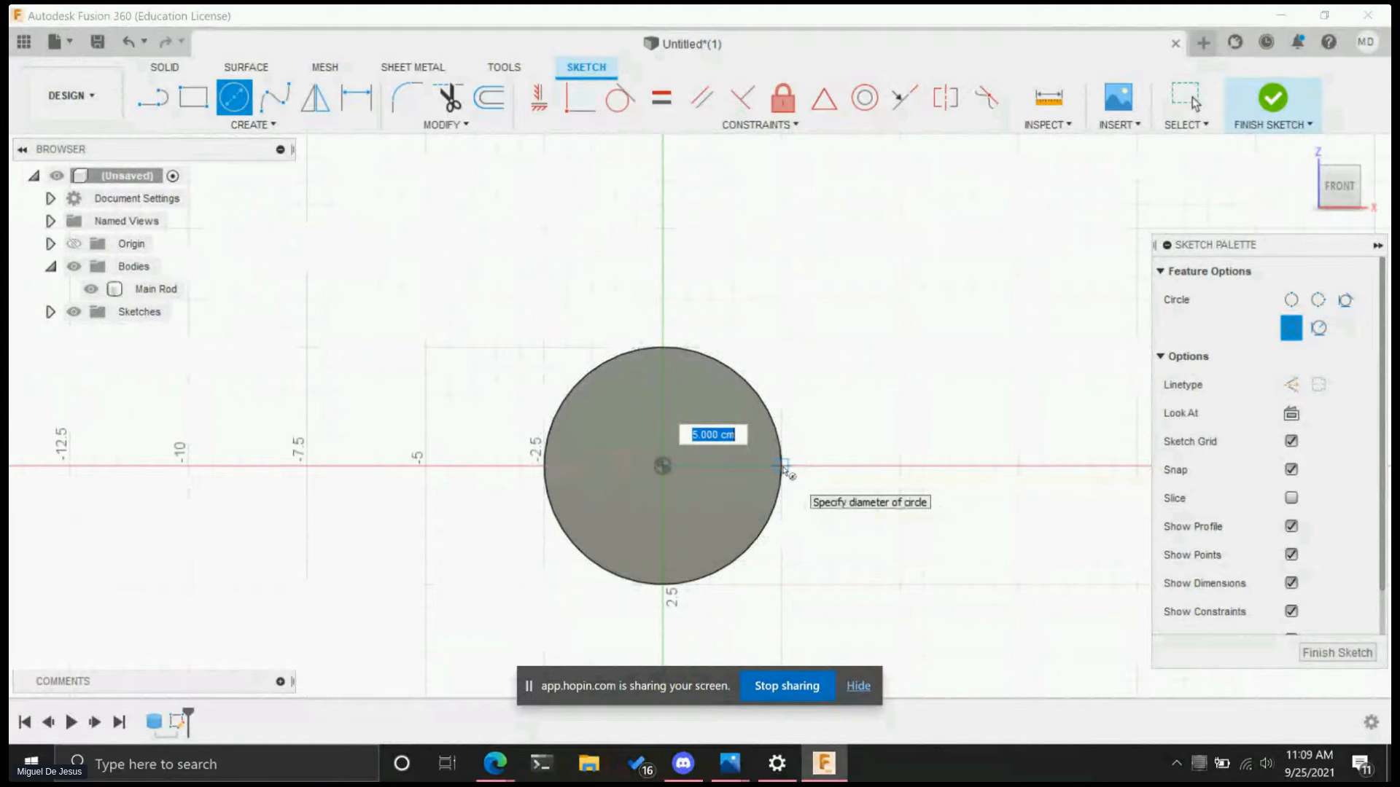
left_click(783, 467)
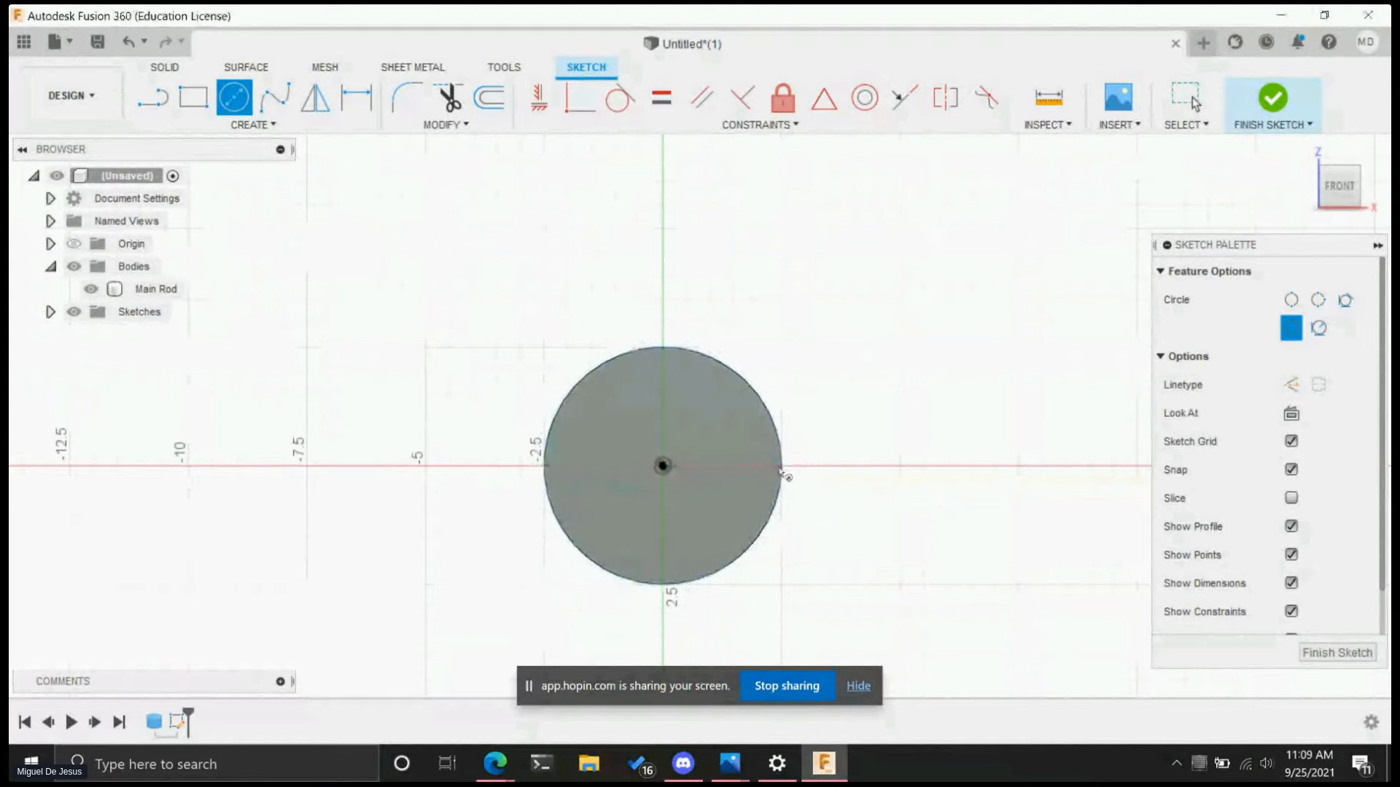
left_click(664, 467)
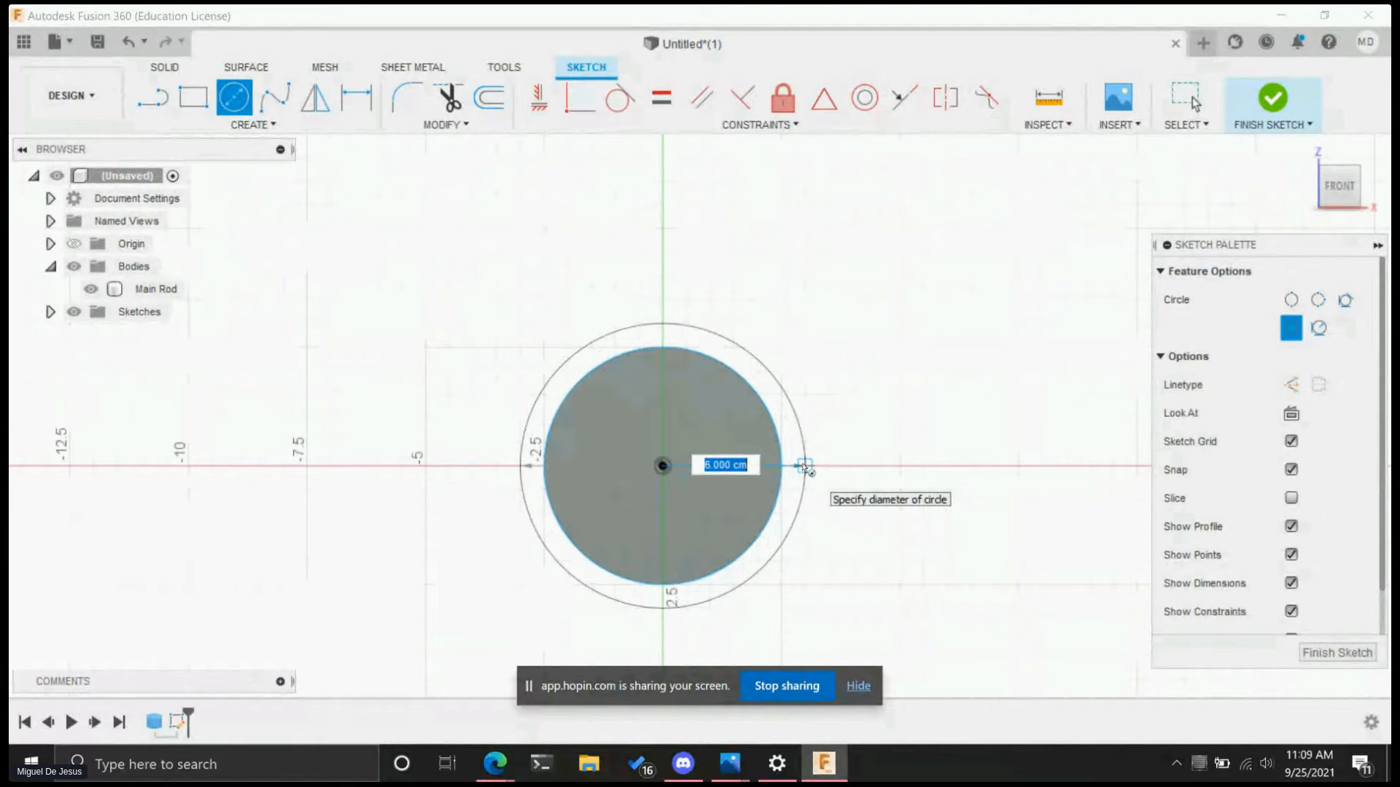
left_click(805, 467)
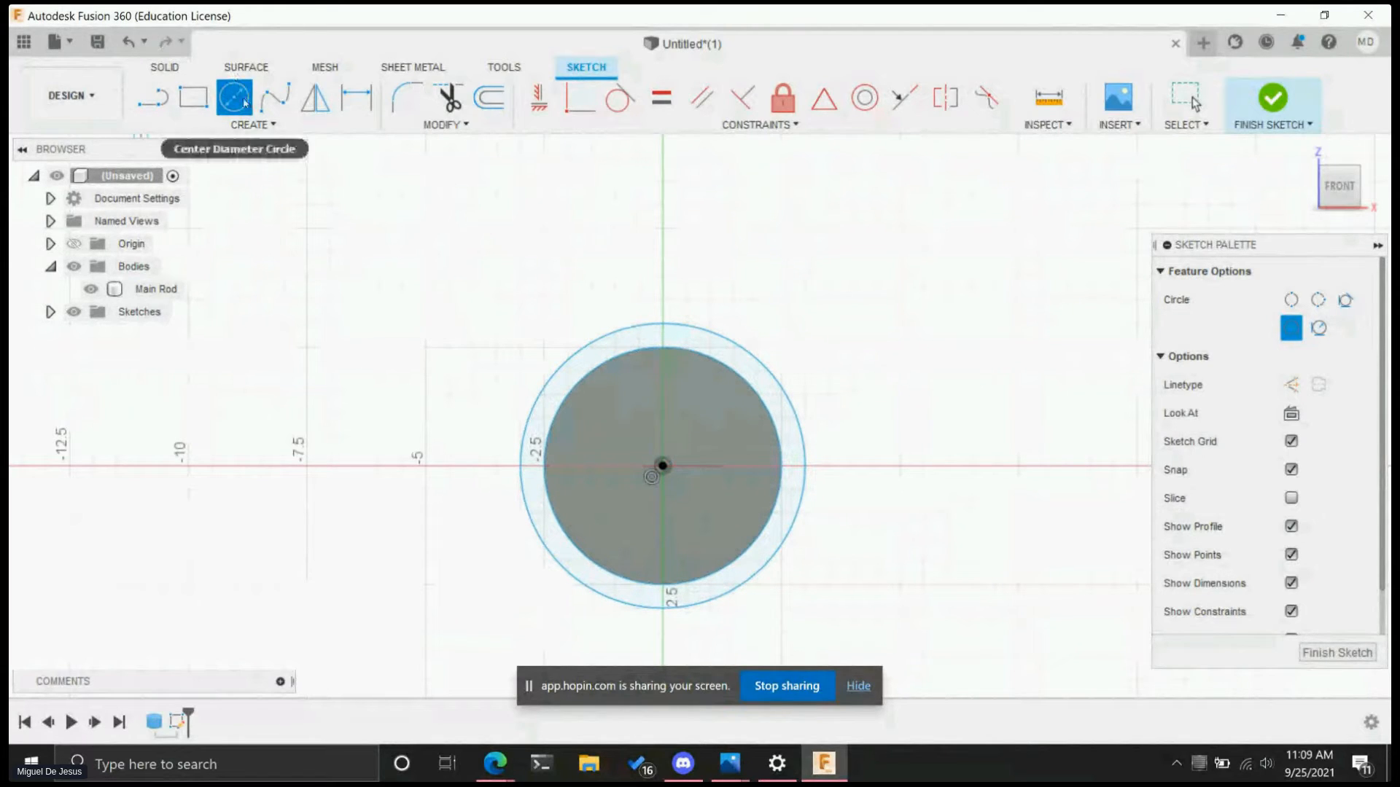
- Draw two small circles centred where the 6 cm circle crosses the horizontal axis on either side, each just touching the 5 cm circle
left_click(805, 466)
left_click(829, 467)
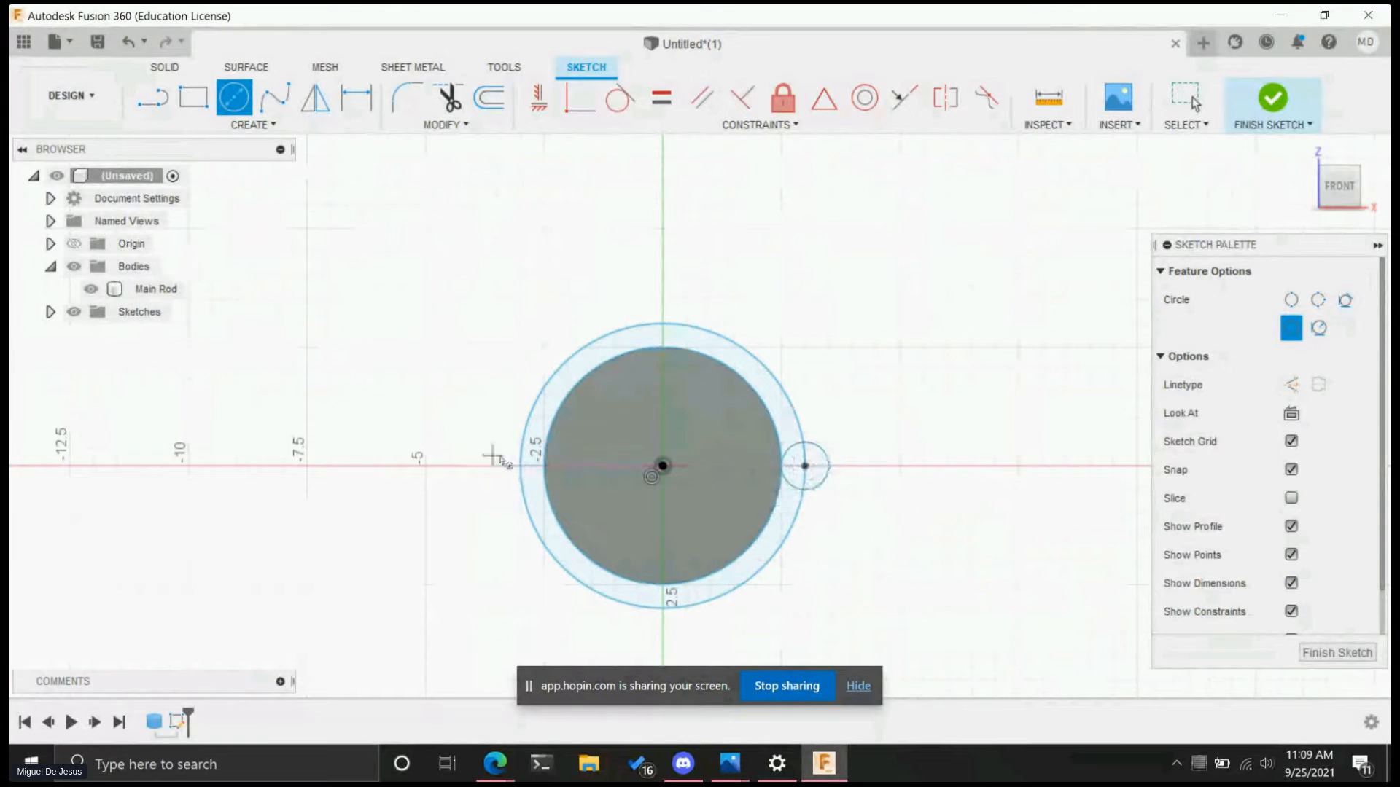
left_click(520, 466)
left_click(496, 468)
scroll(977, 493, "up", 1)
scroll(925, 494, "down", 2)
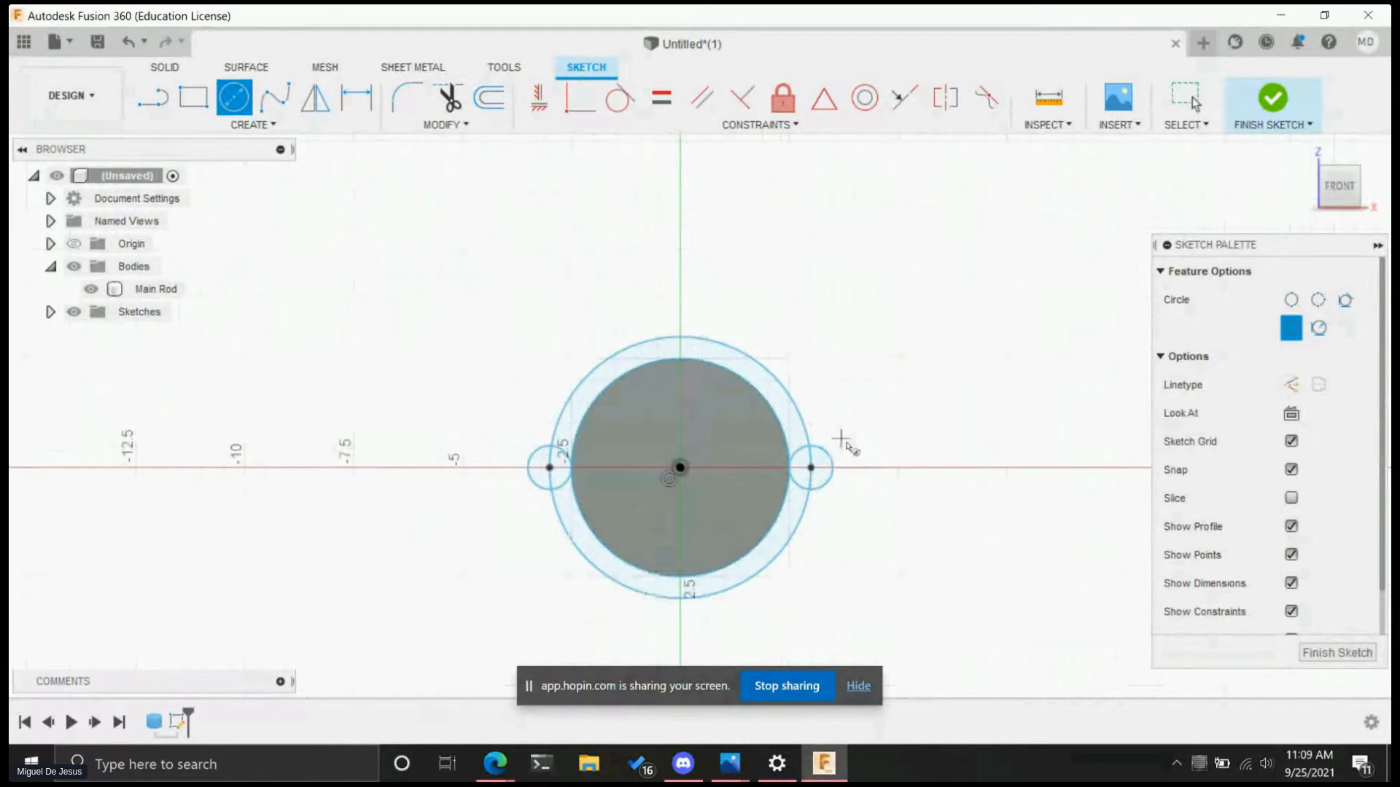
- Draw a straight line between the centres of the two small circles and finish the sketch
mouse_move(878, 451)
middle_mouse_down("shift")
mouse_move(790, 519)
mouse_move(894, 445)
mouse_move(875, 441)
mouse_move(831, 473)
middle_mouse_up("shift")
left_click(1342, 189)
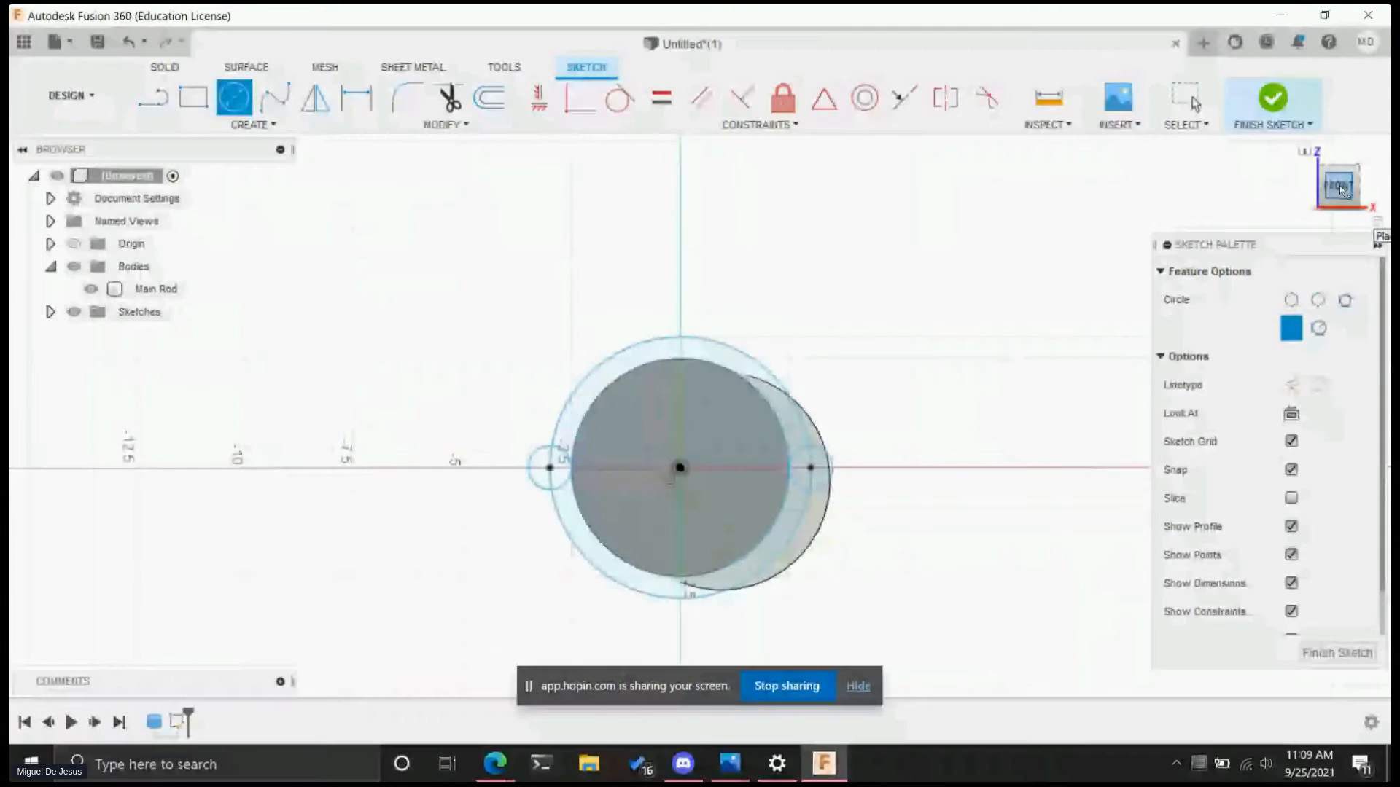
scroll(526, 504, "up", 4)
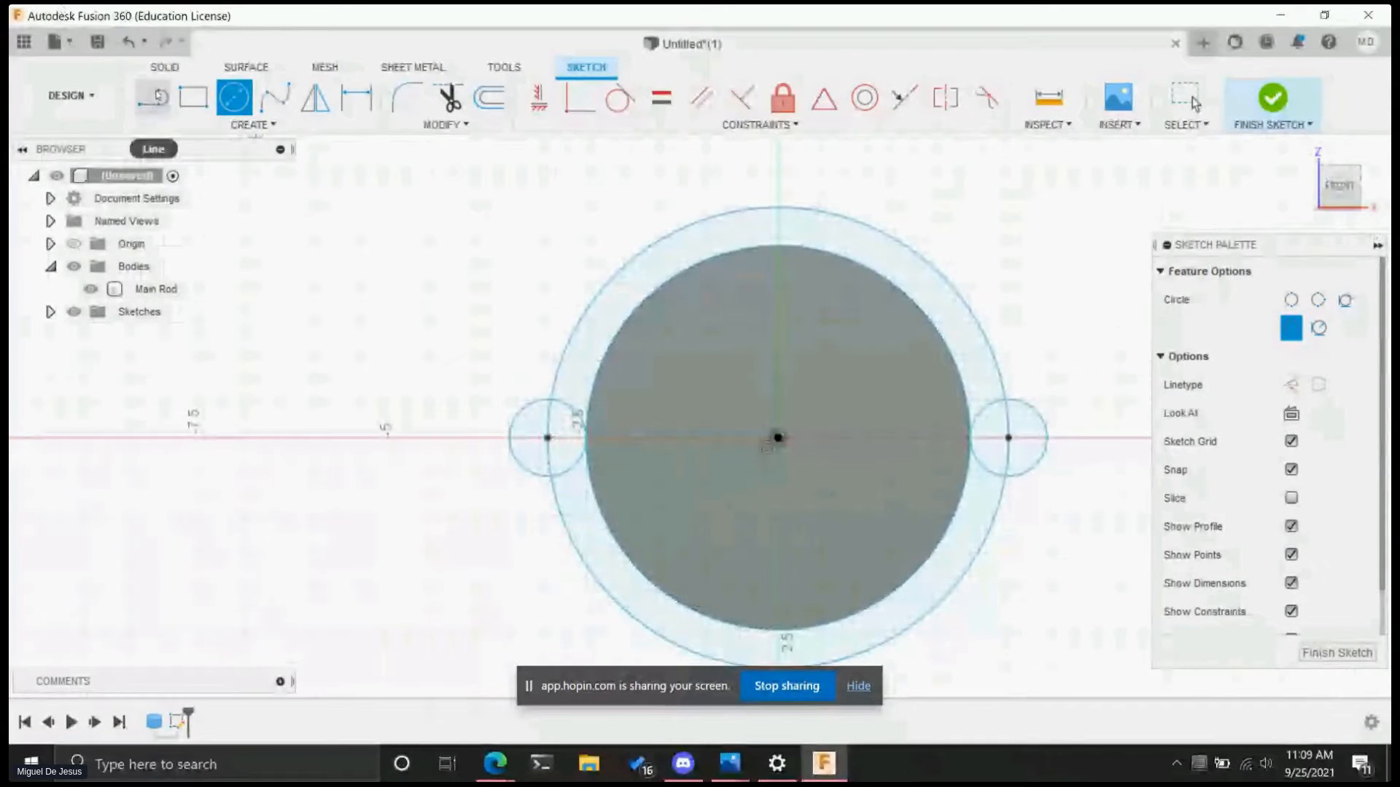
left_click(153, 99)
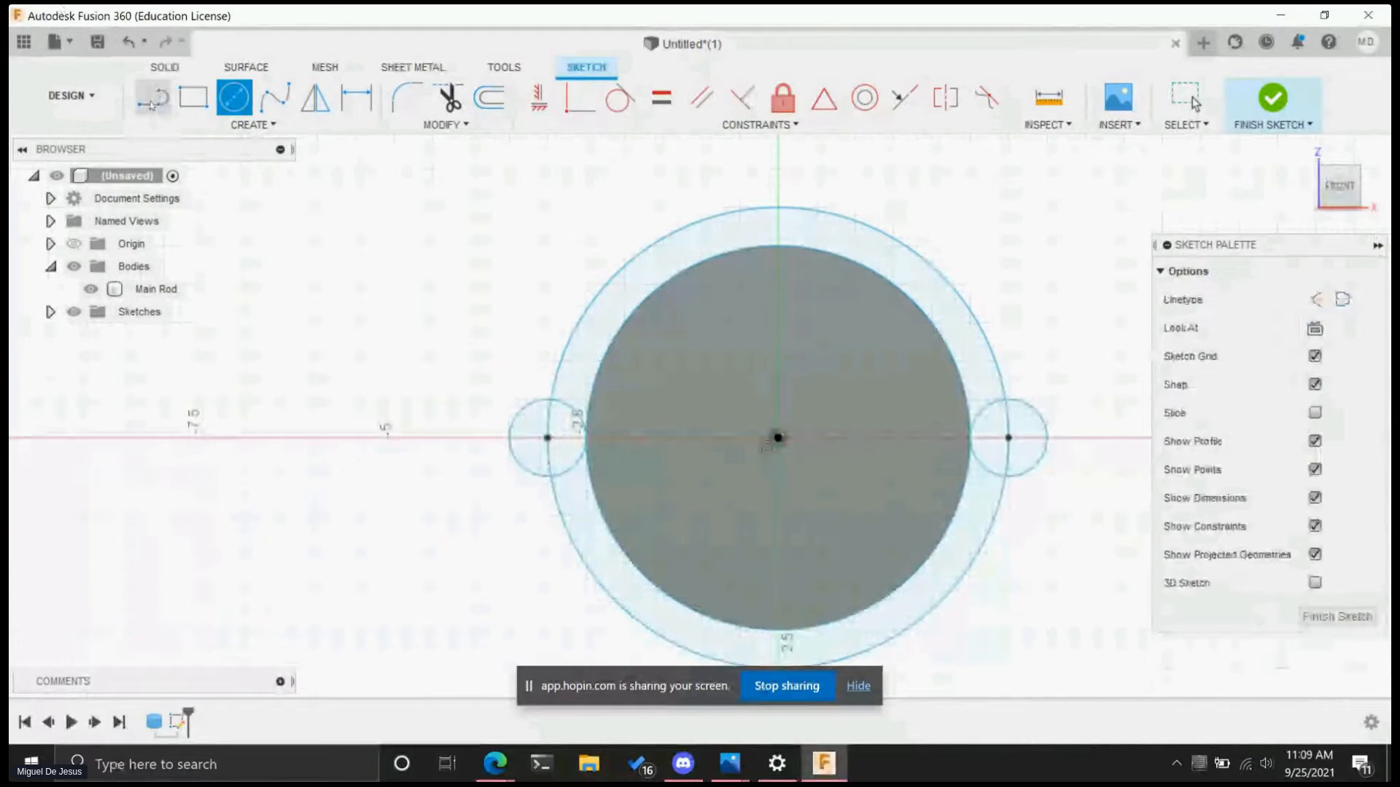
left_click(778, 437)
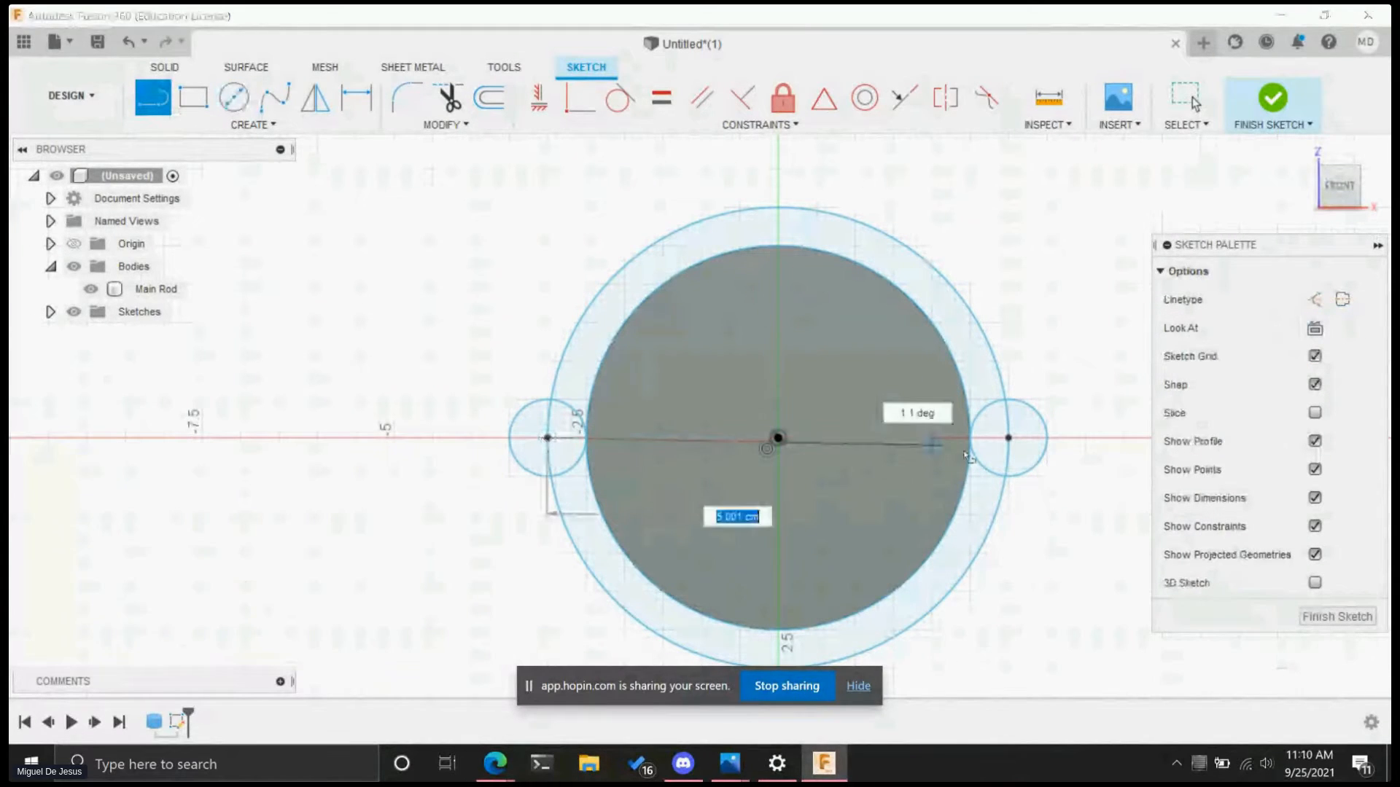
left_click(1014, 438)
scroll(1032, 372, "up", 1)
key("Escape")
middle_click_drag(1075, 331, 649, 440, "shift")
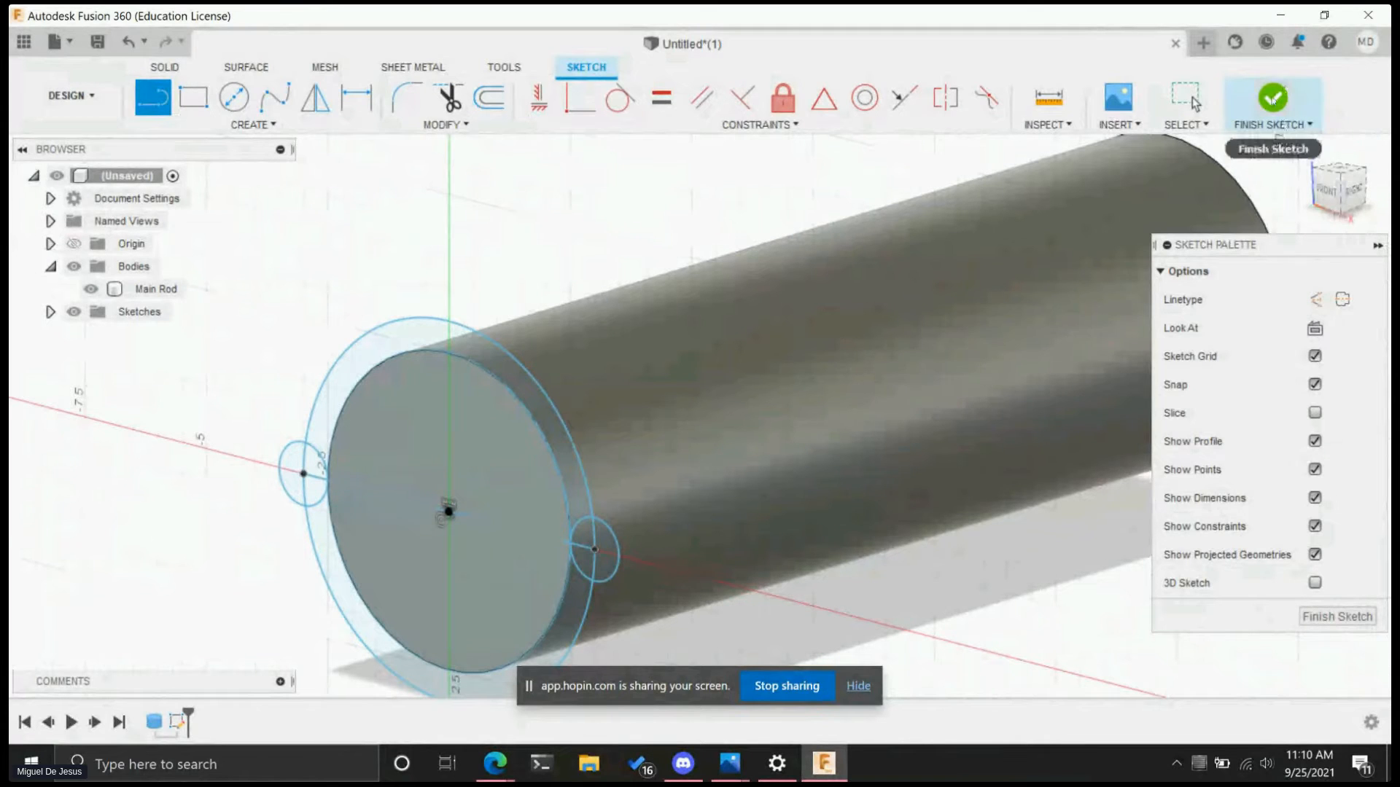
left_click(1273, 98)
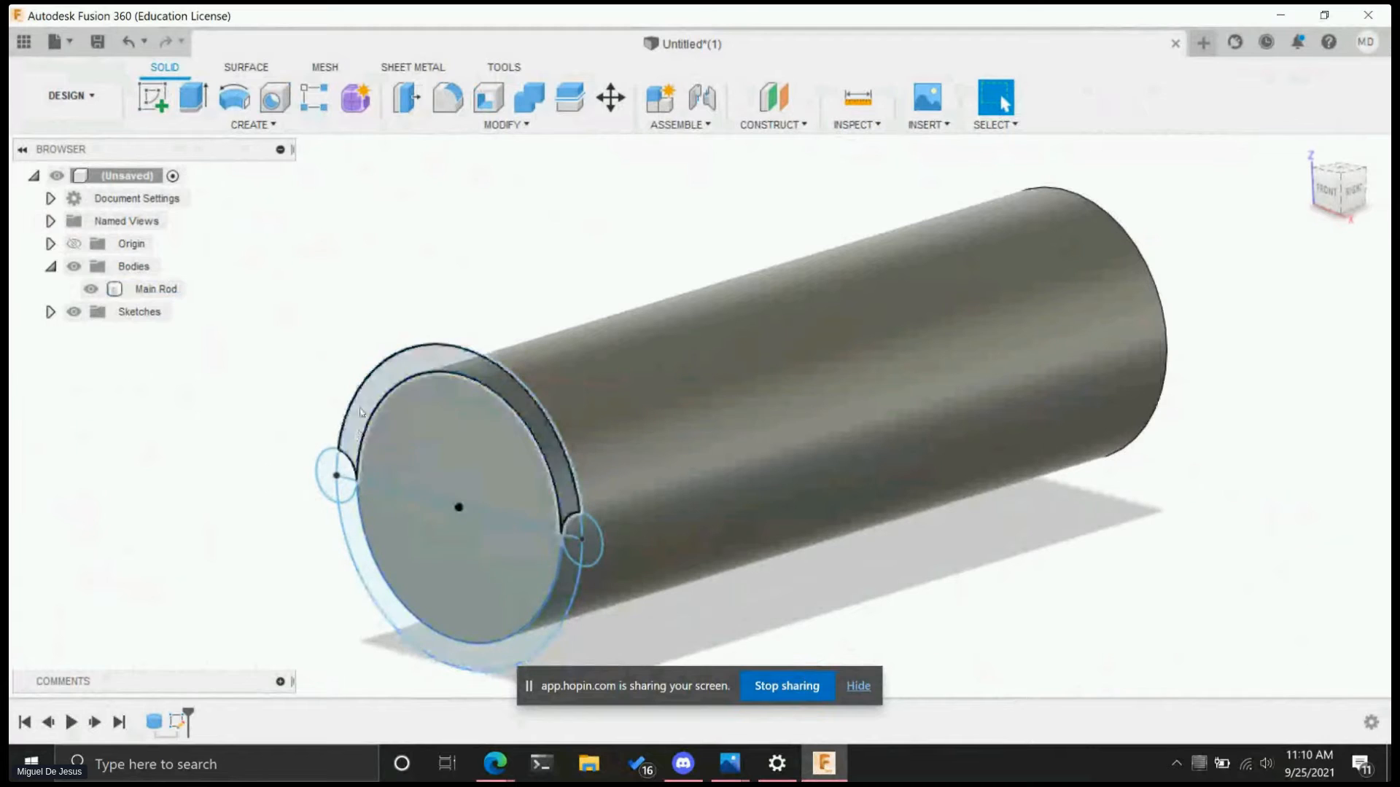
- Hide the Main Rod body so only the sketch profiles are shown
middle_click_drag(632, 567, 815, 575, "shift")
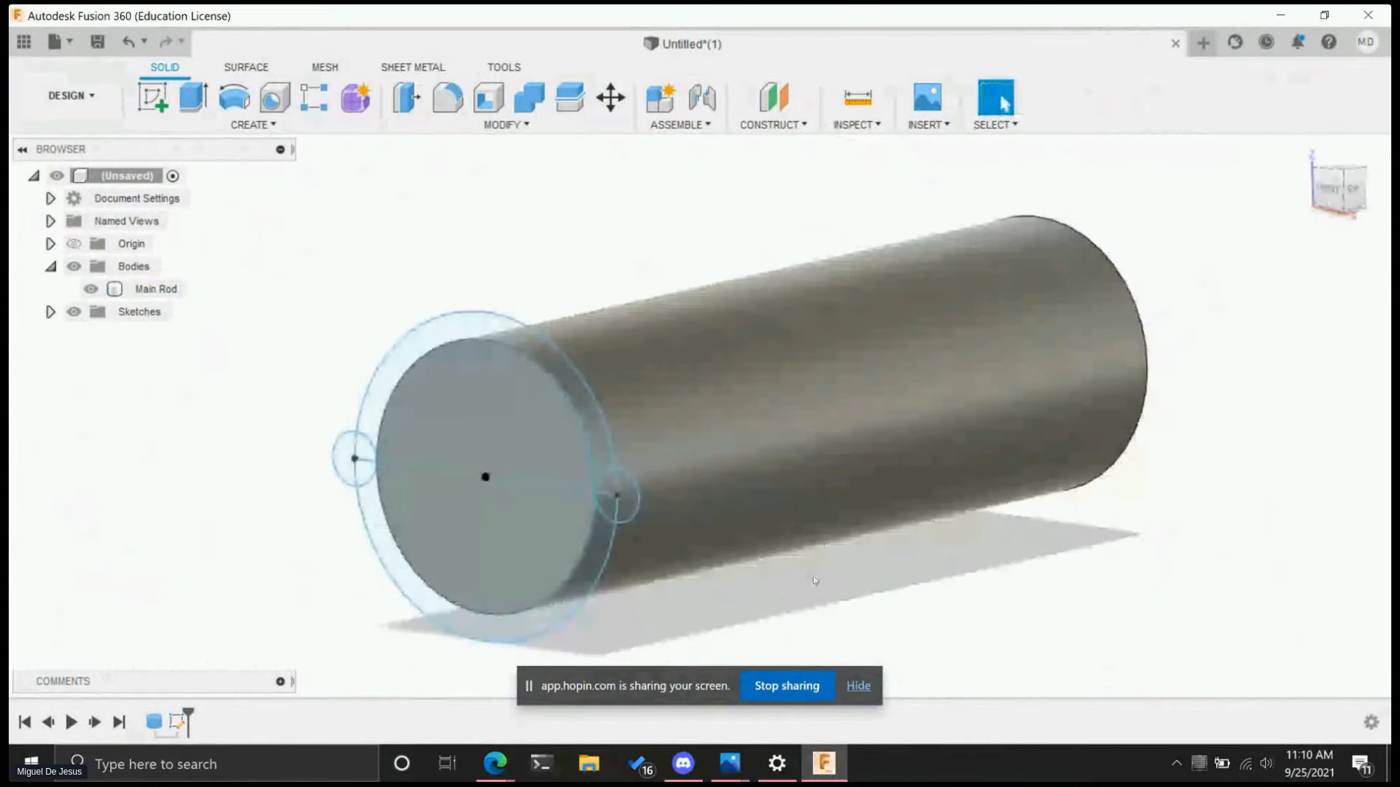
left_click(372, 429)
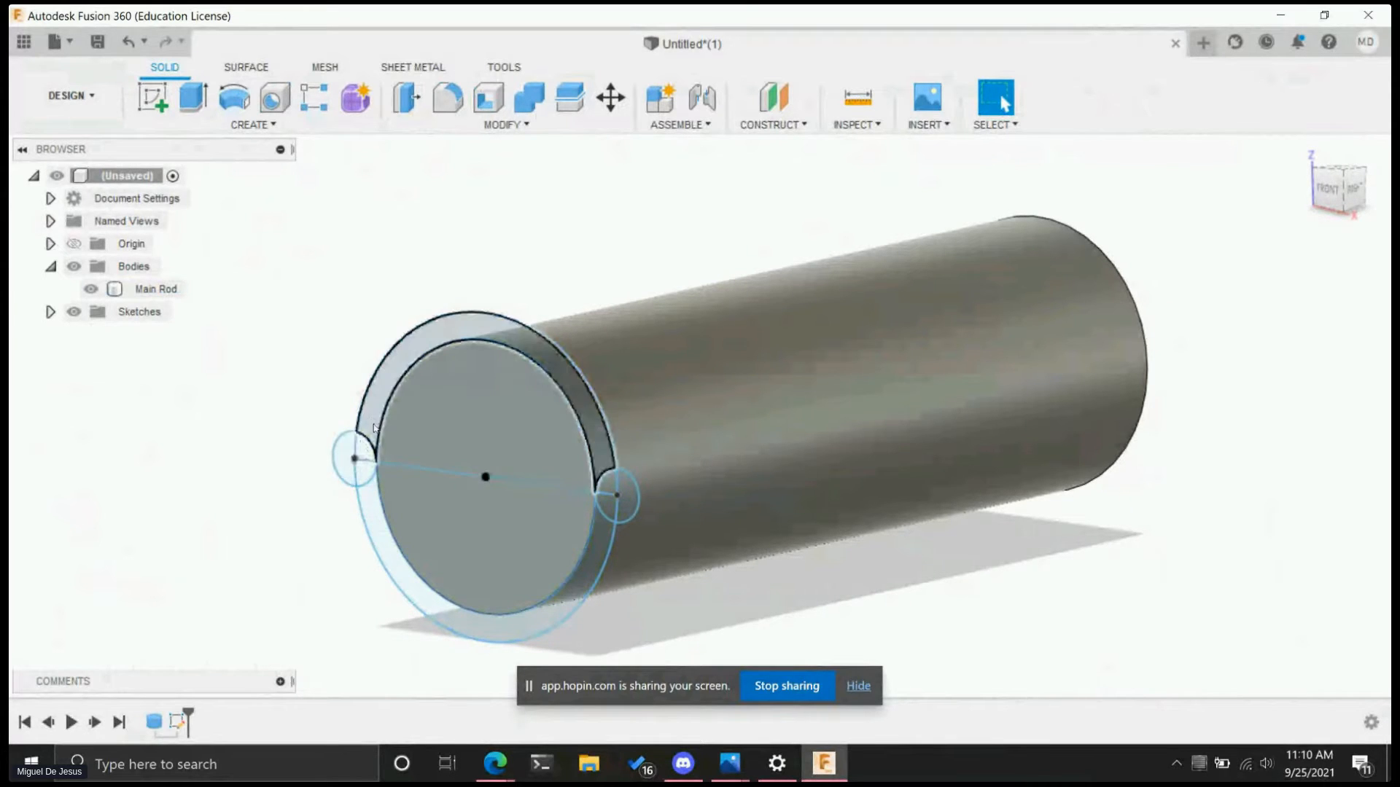
left_click(762, 394)
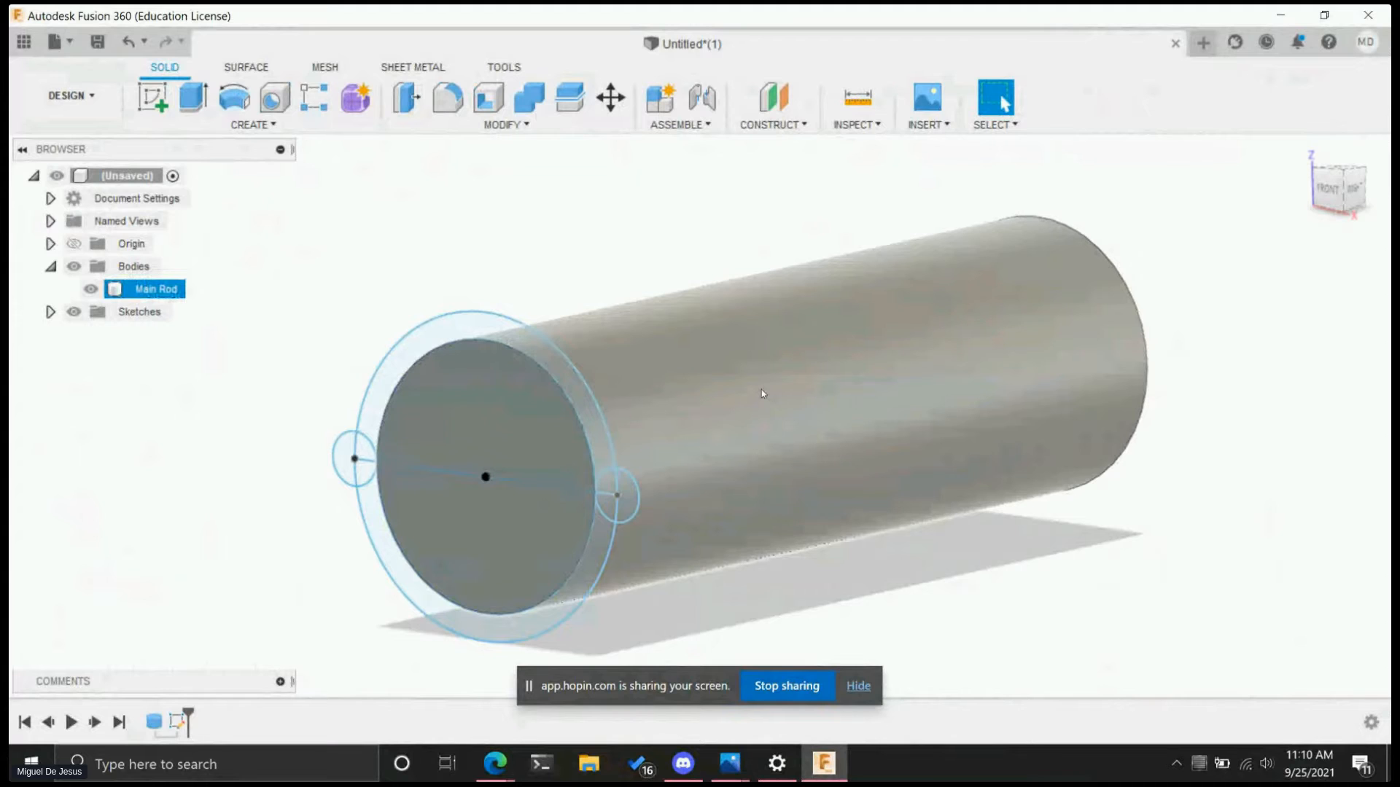
left_click(761, 390)
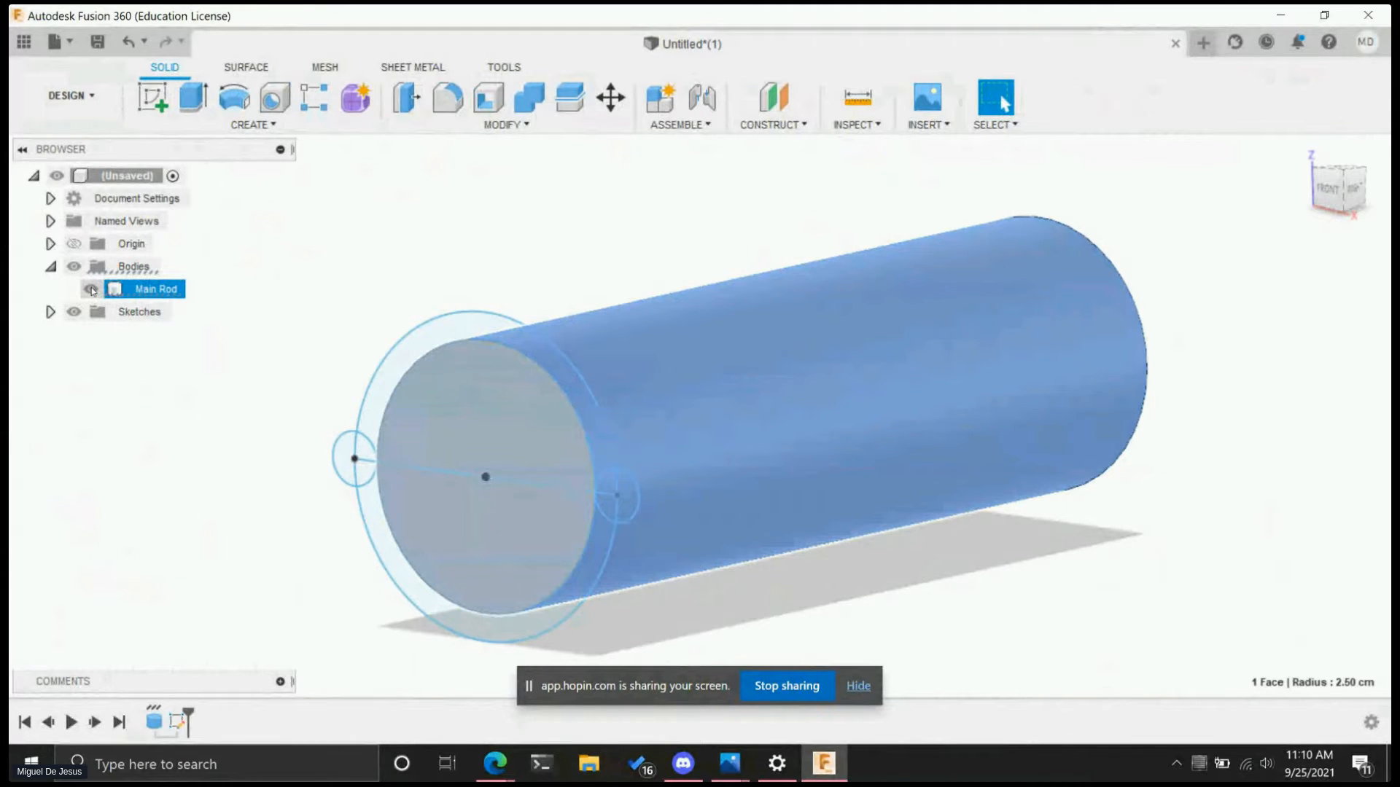
left_click(92, 291)
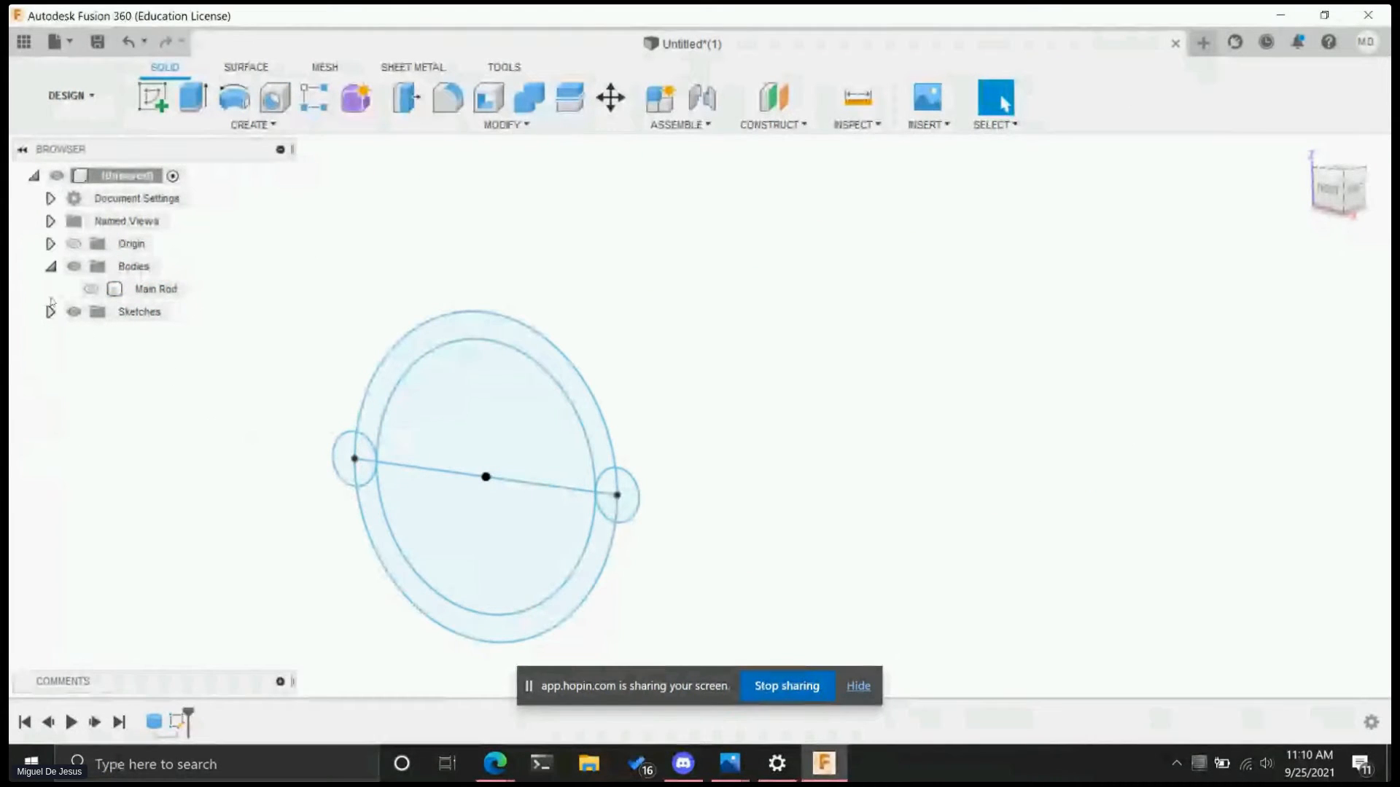
left_click(89, 290)
left_click(91, 290)
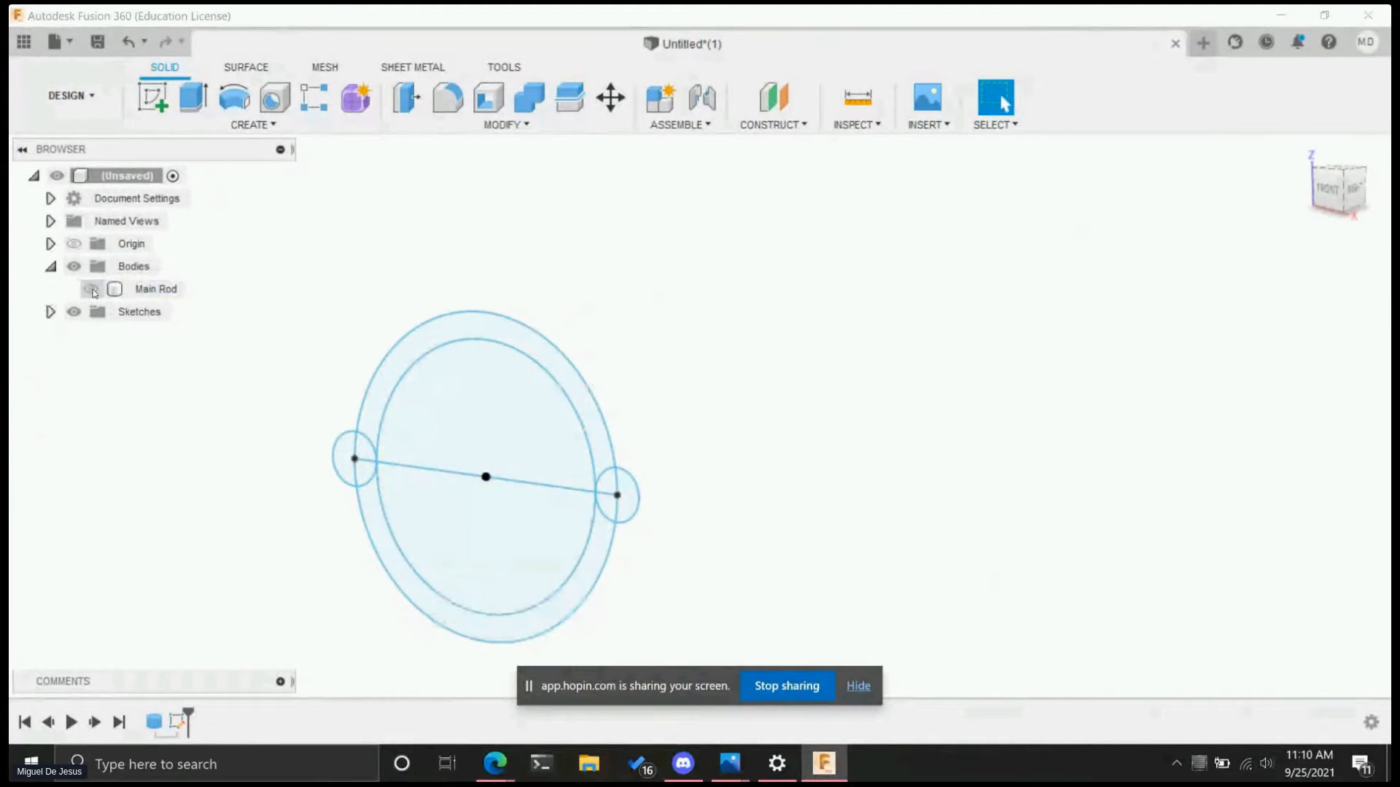
left_click(92, 290)
left_click(92, 290)
- Extrude the lower half of the ring together with both complete small circles 5 cm along the rod's length as a new body
mouse_move(751, 558)
middle_mouse_down("shift")
mouse_move(711, 525)
mouse_move(731, 521)
mouse_move(728, 540)
mouse_move(710, 500)
mouse_move(774, 465)
middle_mouse_up("shift")
scroll(765, 449, "up", 3)
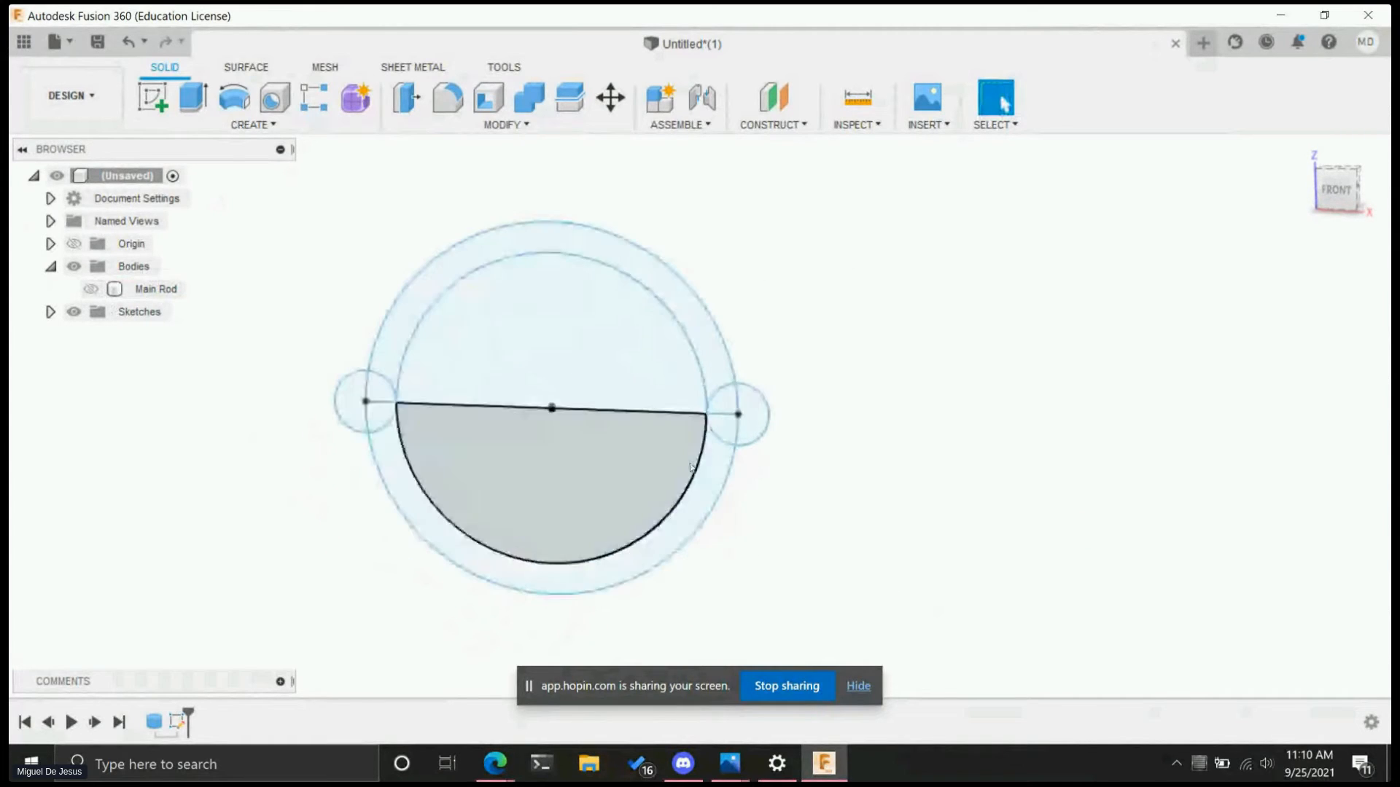
left_click(754, 426)
left_click(724, 428)
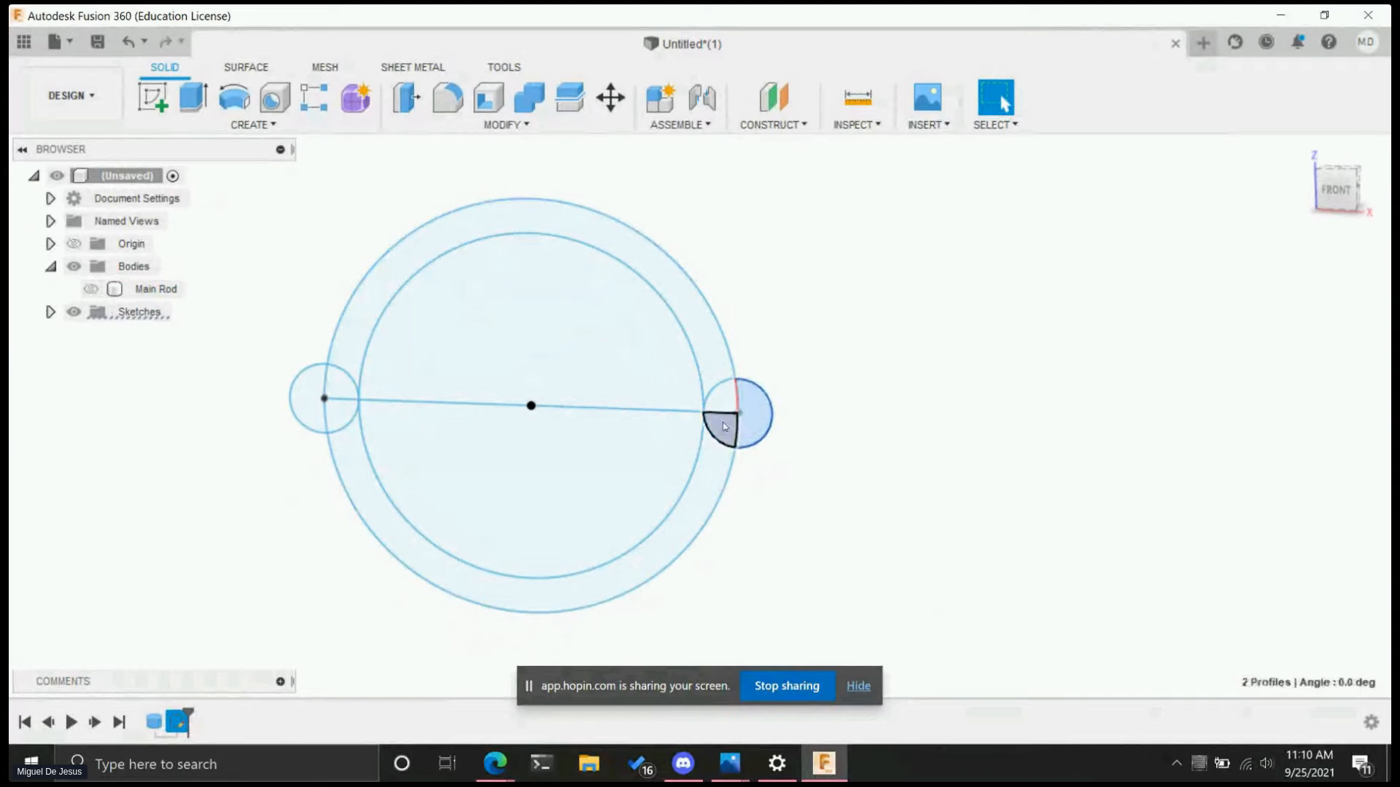
left_click(720, 403)
left_click(355, 414)
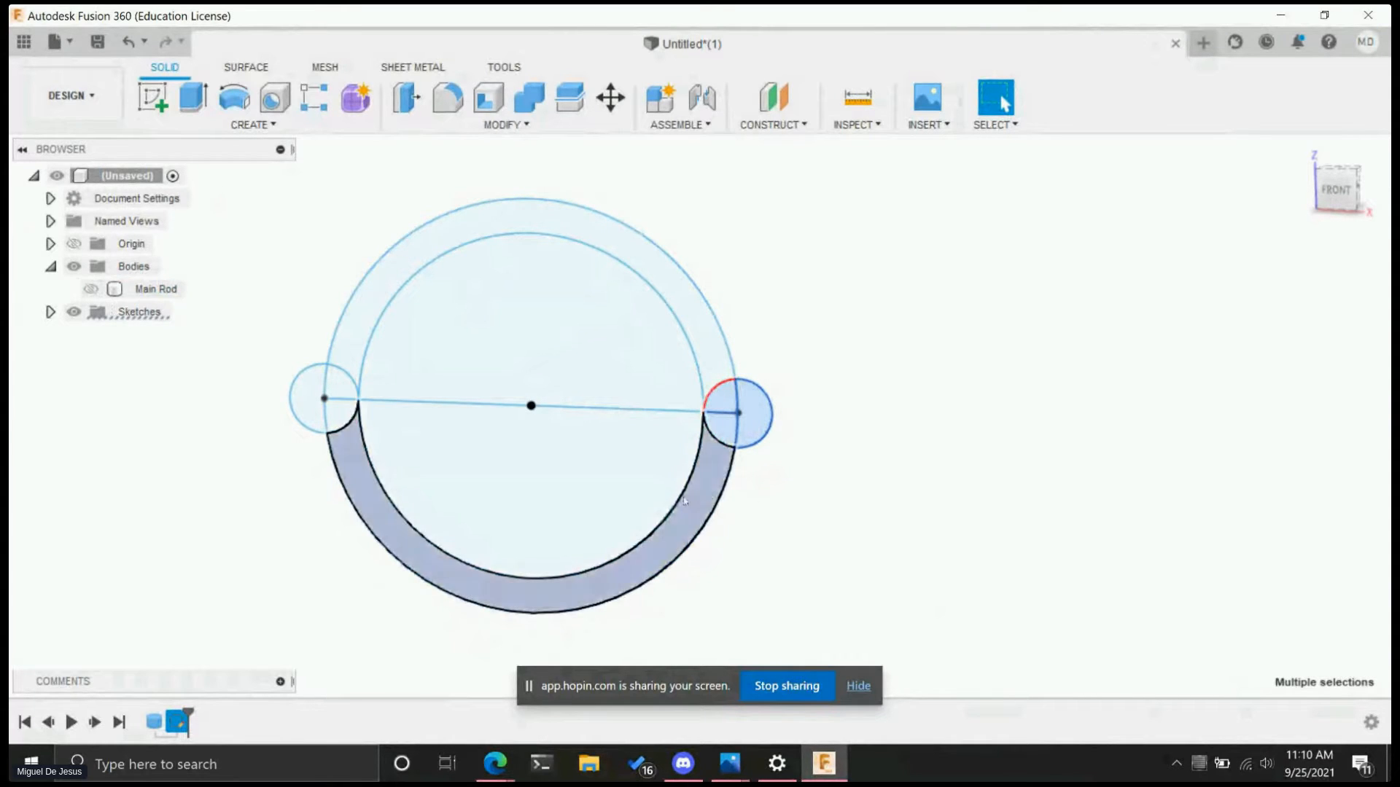
left_click(340, 416)
left_click(338, 385)
left_click(312, 384)
middle_click_drag(877, 518, 787, 506, "shift")
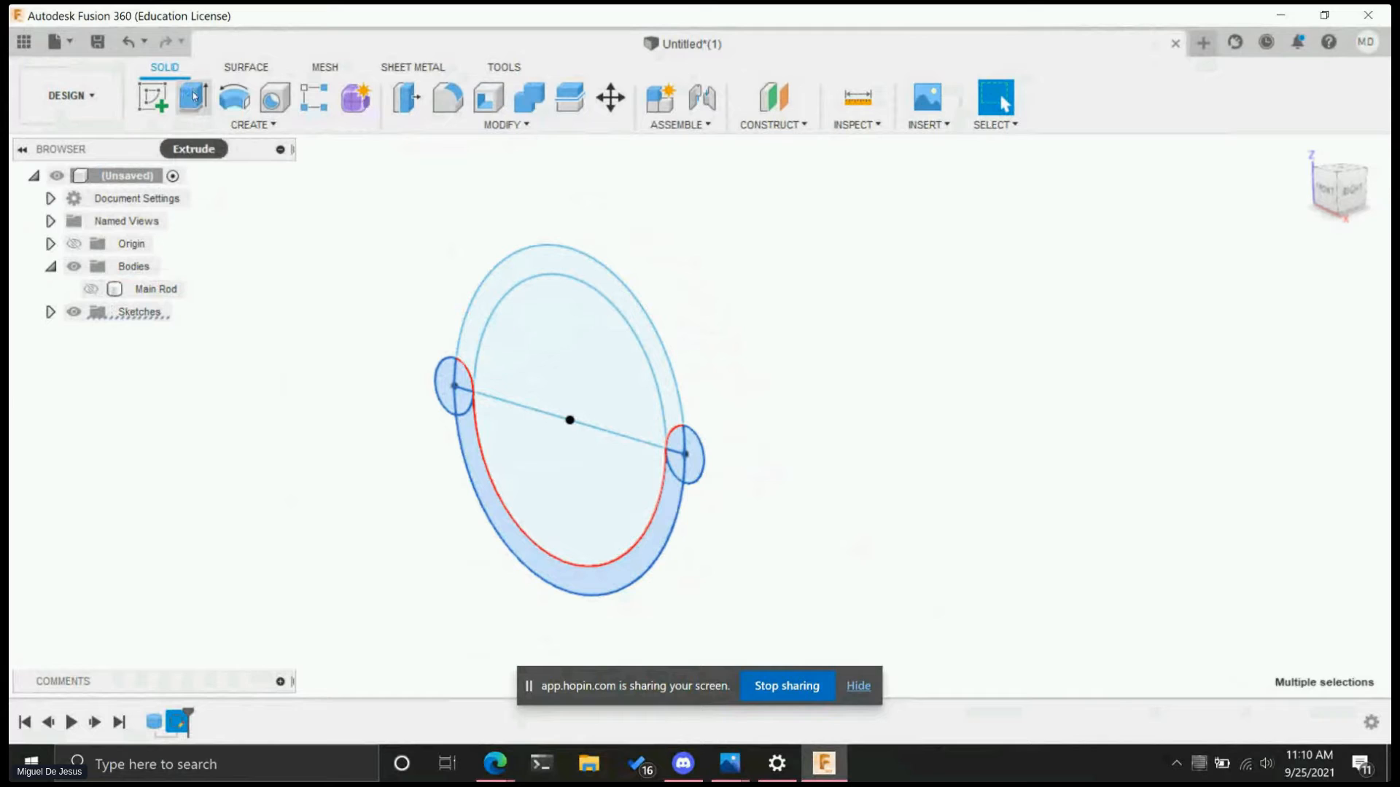
left_click(194, 96)
left_click_drag(464, 383, 700, 330)
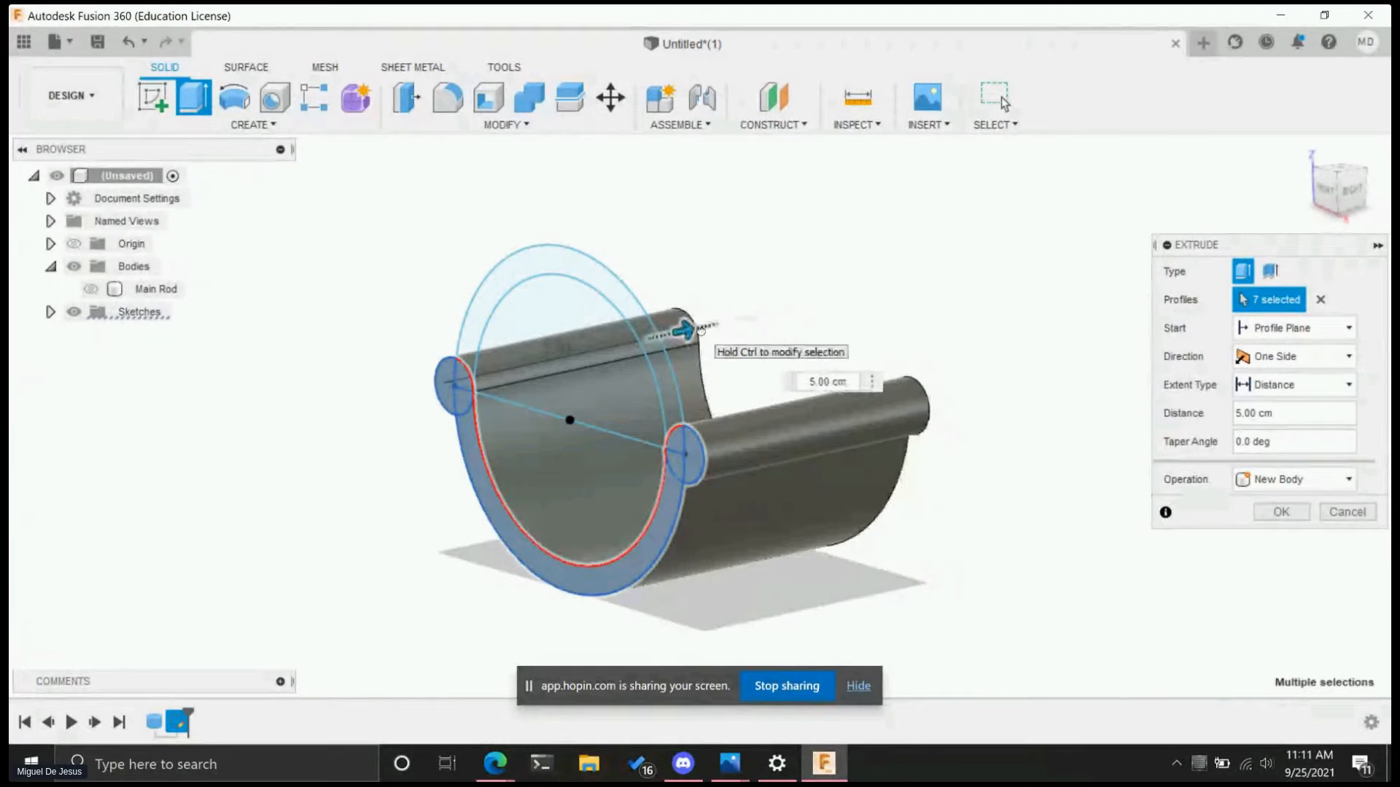
key("Return")
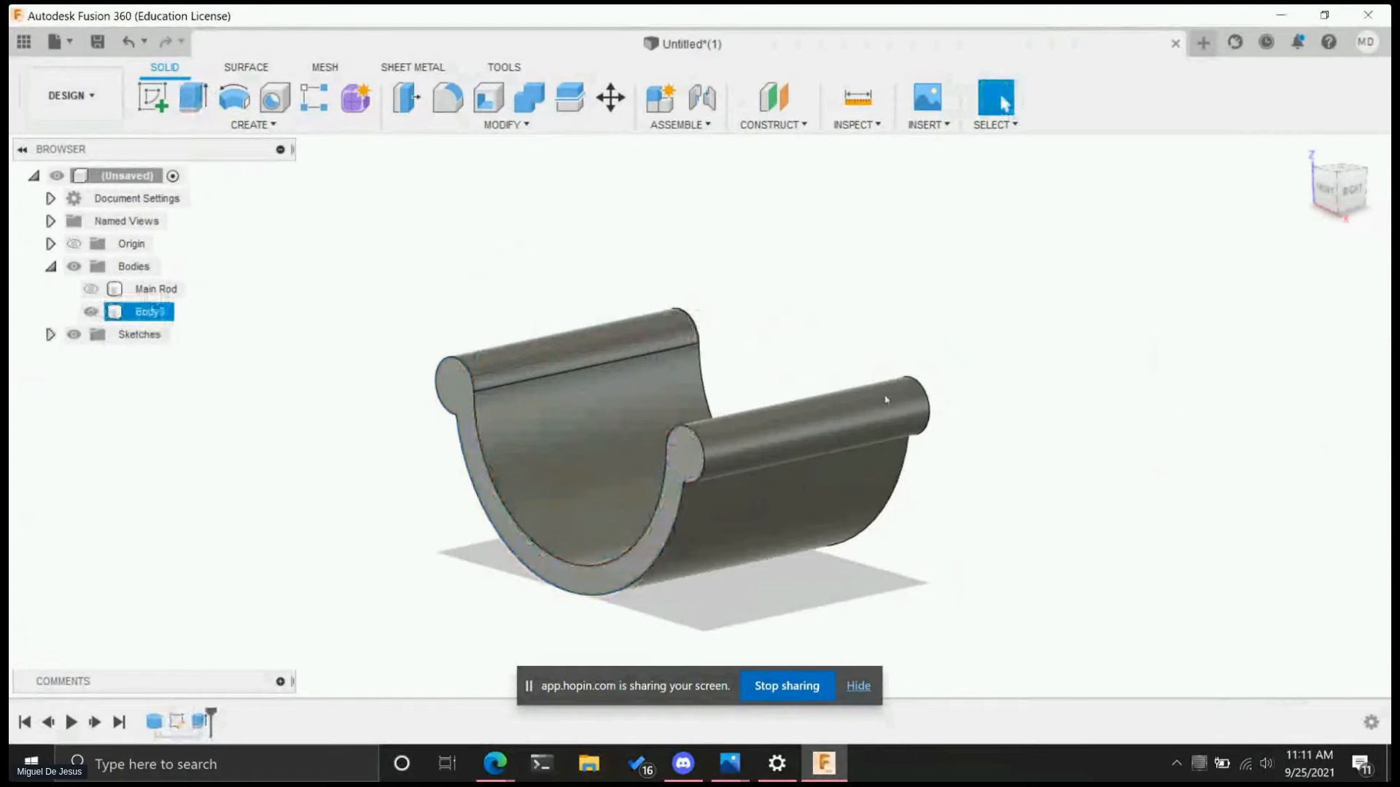
- Show the Main Rod body again and view it together with the cradle from the front
scroll(964, 479, "up", 1)
scroll(950, 464, "down", 3)
mouse_move(963, 467)
middle_mouse_down()
mouse_move(991, 525)
mouse_move(925, 556)
mouse_move(950, 478)
mouse_move(962, 481)
middle_mouse_up()
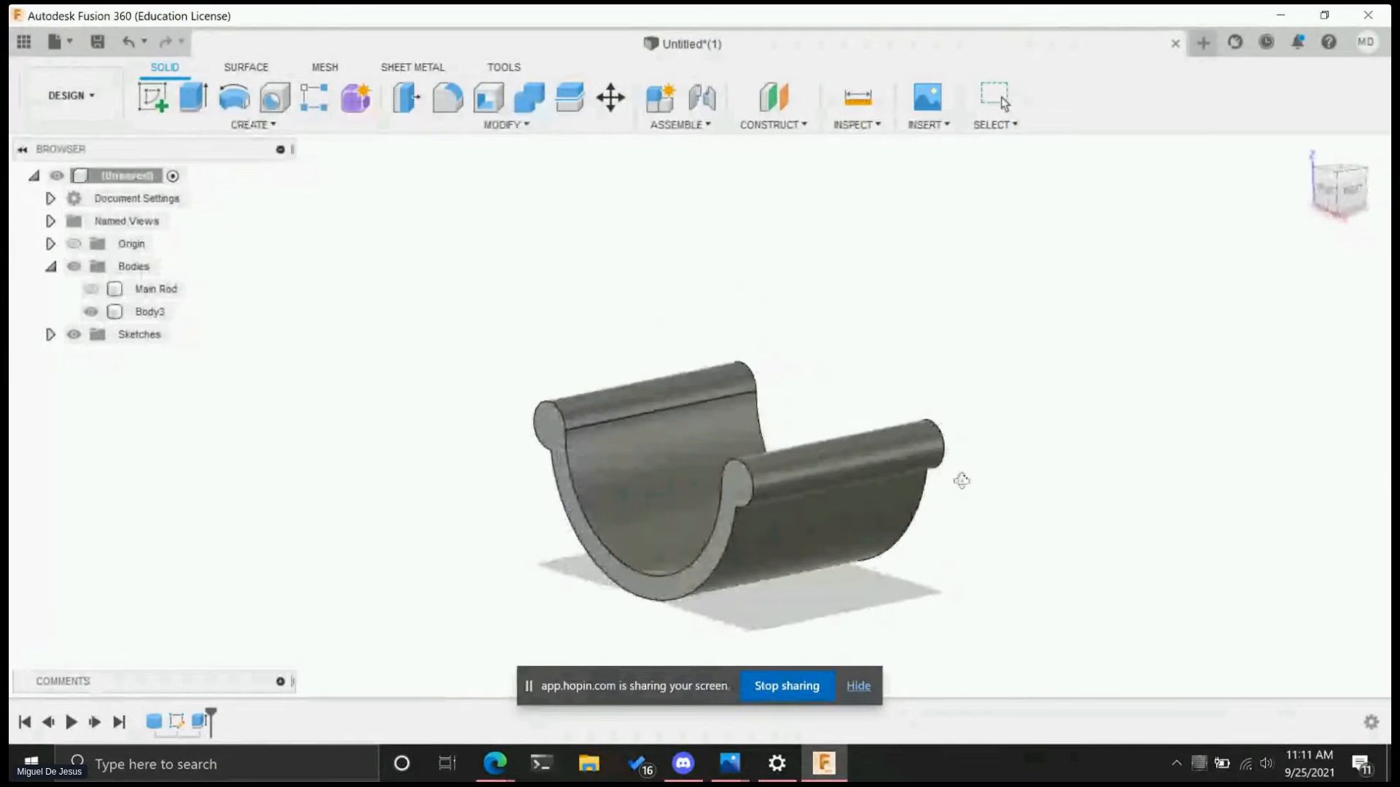
left_click(90, 290)
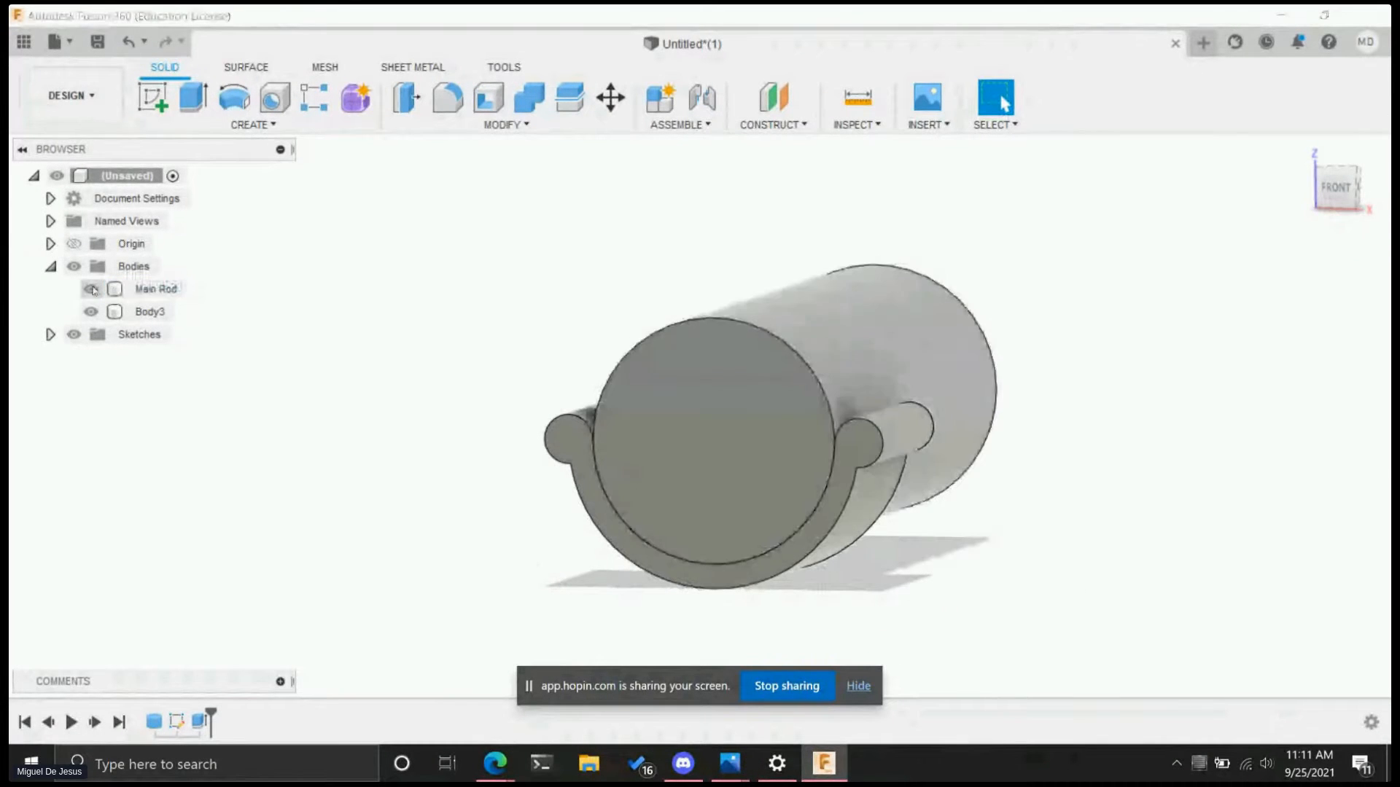
mouse_move(969, 547)
middle_mouse_down("shift")
mouse_move(955, 541)
mouse_move(977, 511)
mouse_move(953, 549)
mouse_move(959, 522)
mouse_move(946, 539)
middle_mouse_up("shift")
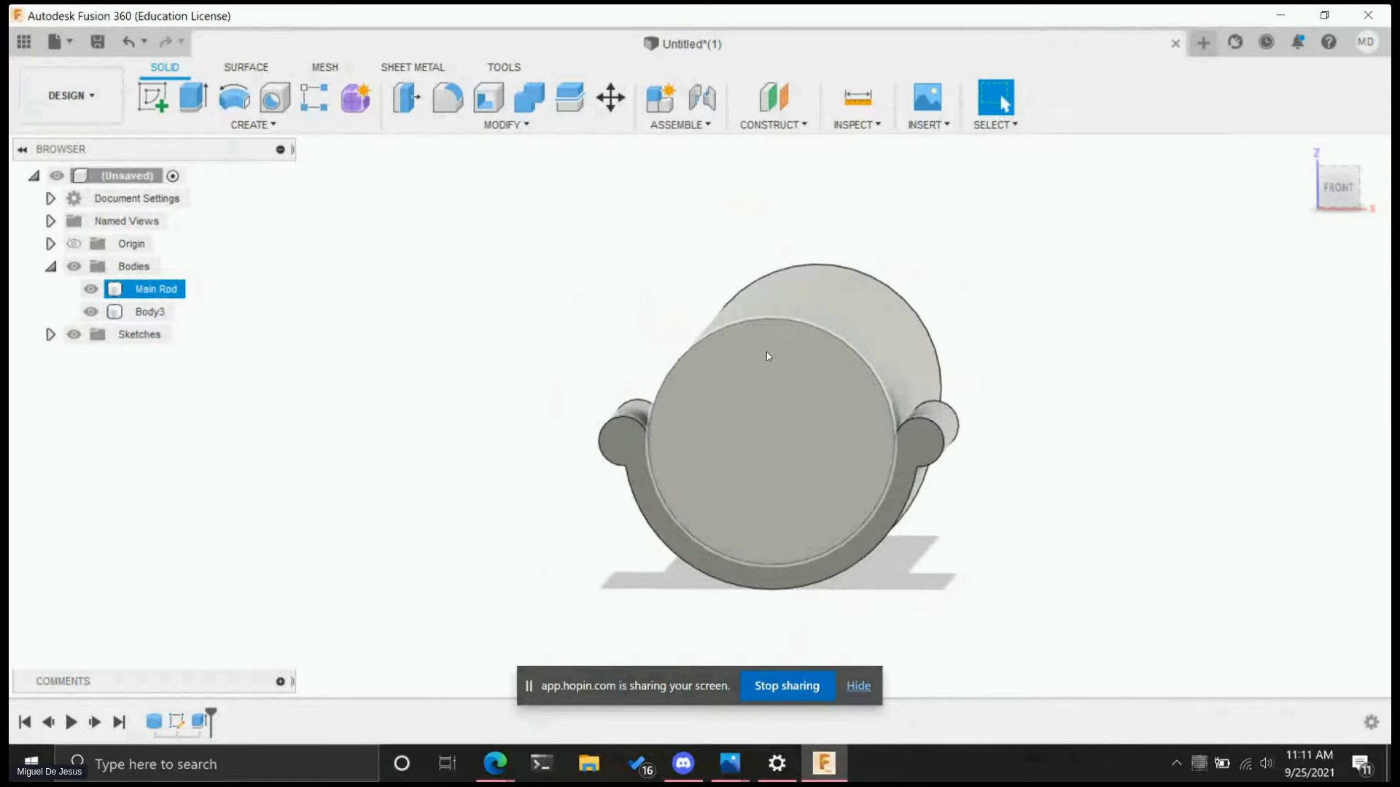
- Examine from an angled view how the half-ring cradle fits around the Main Rod
left_click(988, 463)
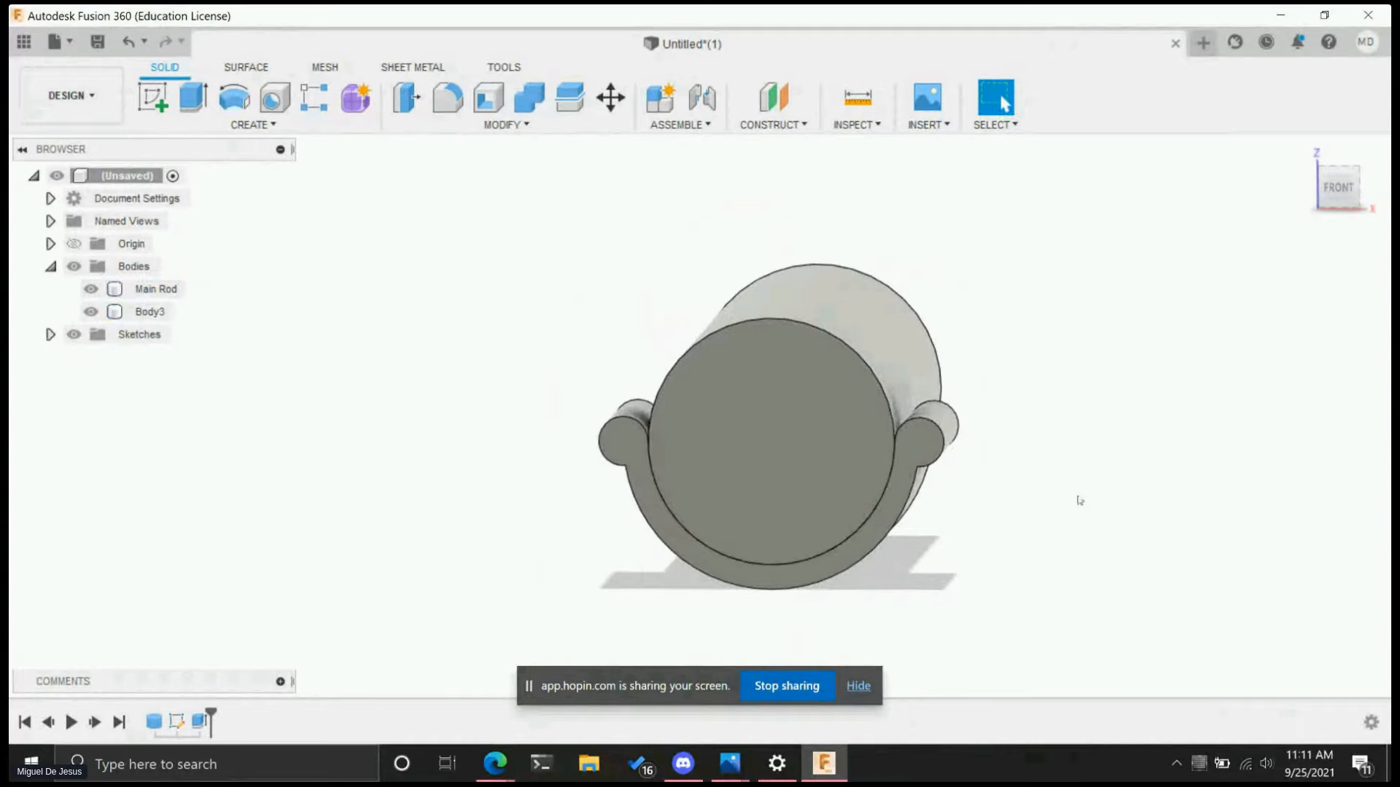
middle_click_drag(1022, 481, 900, 558, "shift")
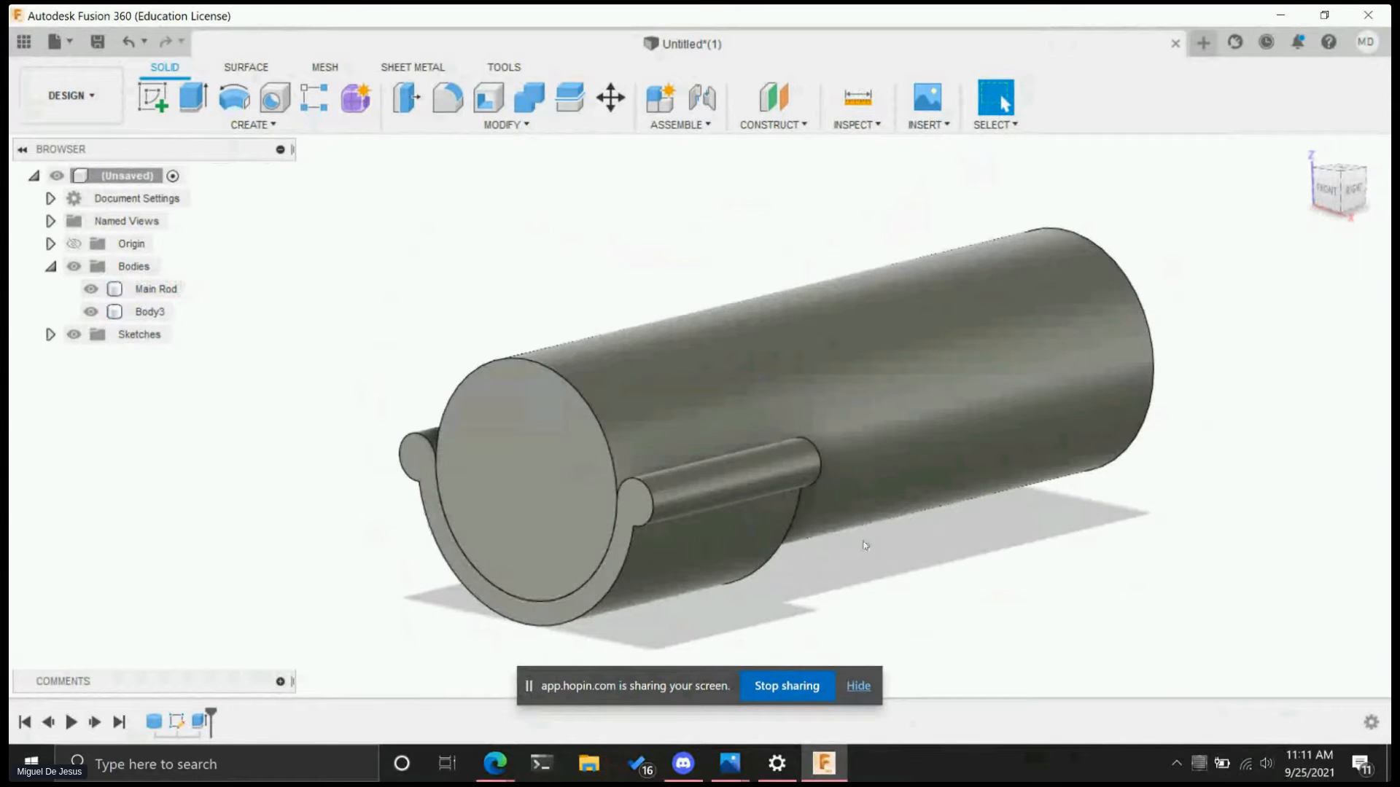
middle_click_drag(899, 552, 871, 558, "shift")
scroll(878, 556, "up", 1)
scroll(887, 550, "down", 1)
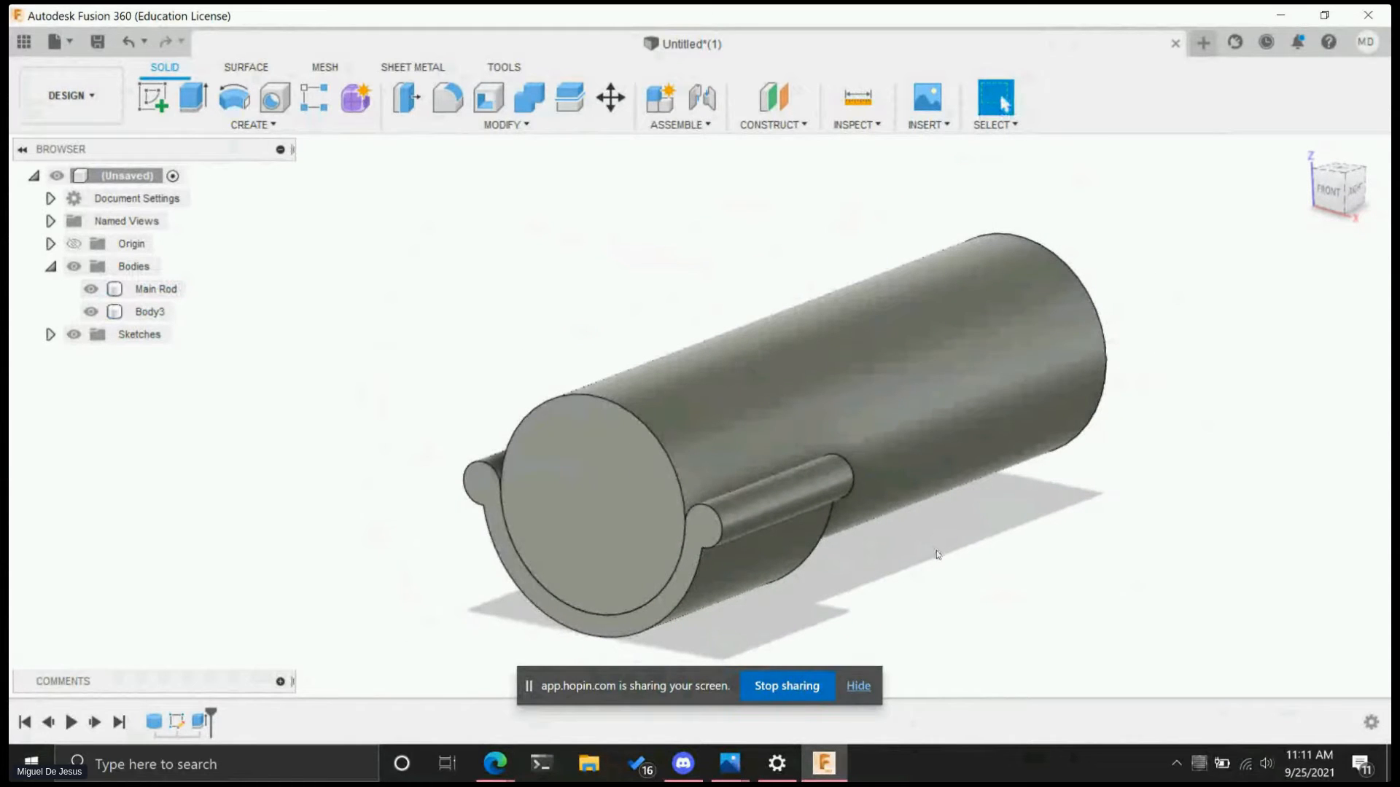
mouse_move(885, 563)
middle_mouse_down("shift")
mouse_move(937, 530)
mouse_move(1016, 552)
mouse_move(868, 567)
mouse_move(897, 556)
mouse_move(649, 553)
mouse_move(960, 618)
mouse_move(1218, 551)
mouse_move(1187, 631)
mouse_move(1078, 635)
mouse_move(912, 569)
middle_mouse_up("shift")
scroll(797, 526, "down", 2)
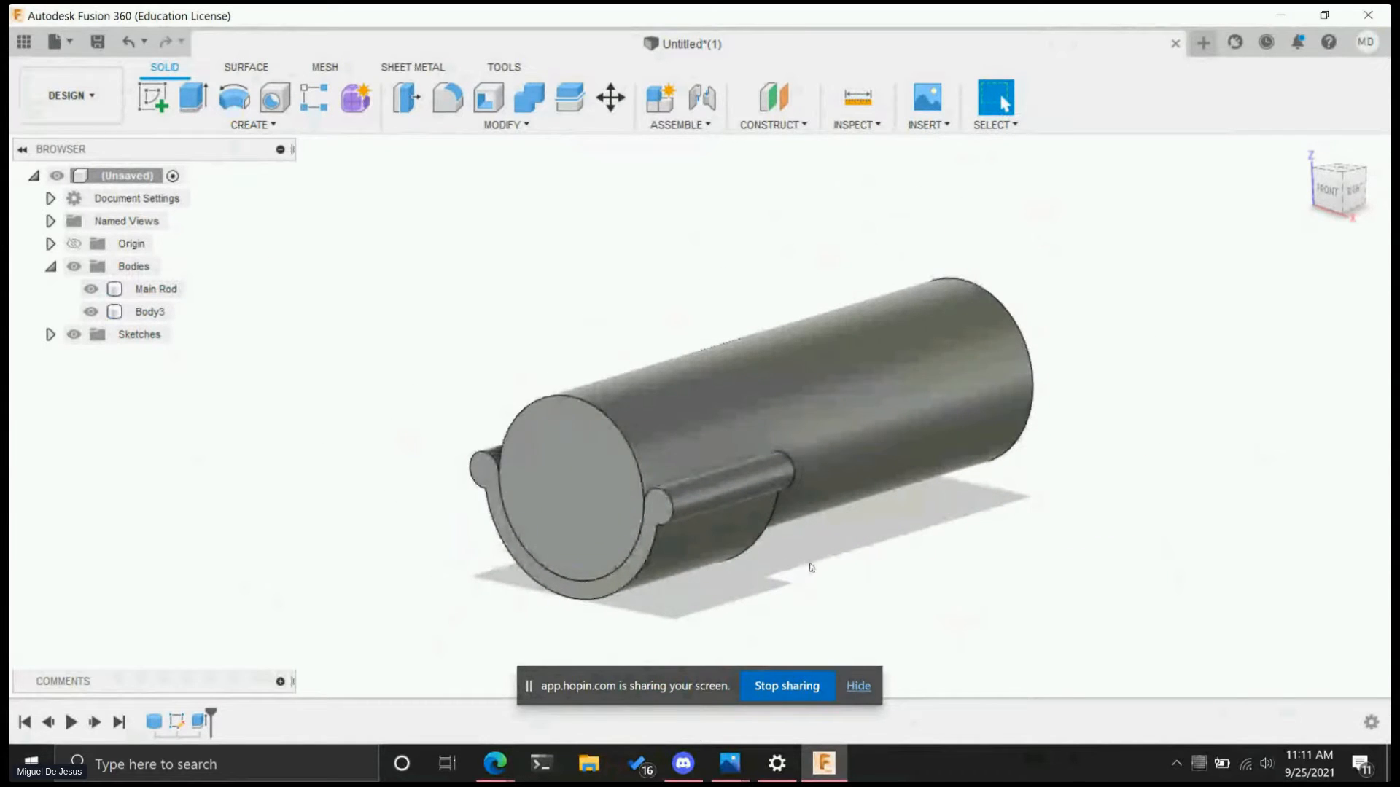
left_click_drag(910, 565, 704, 229)
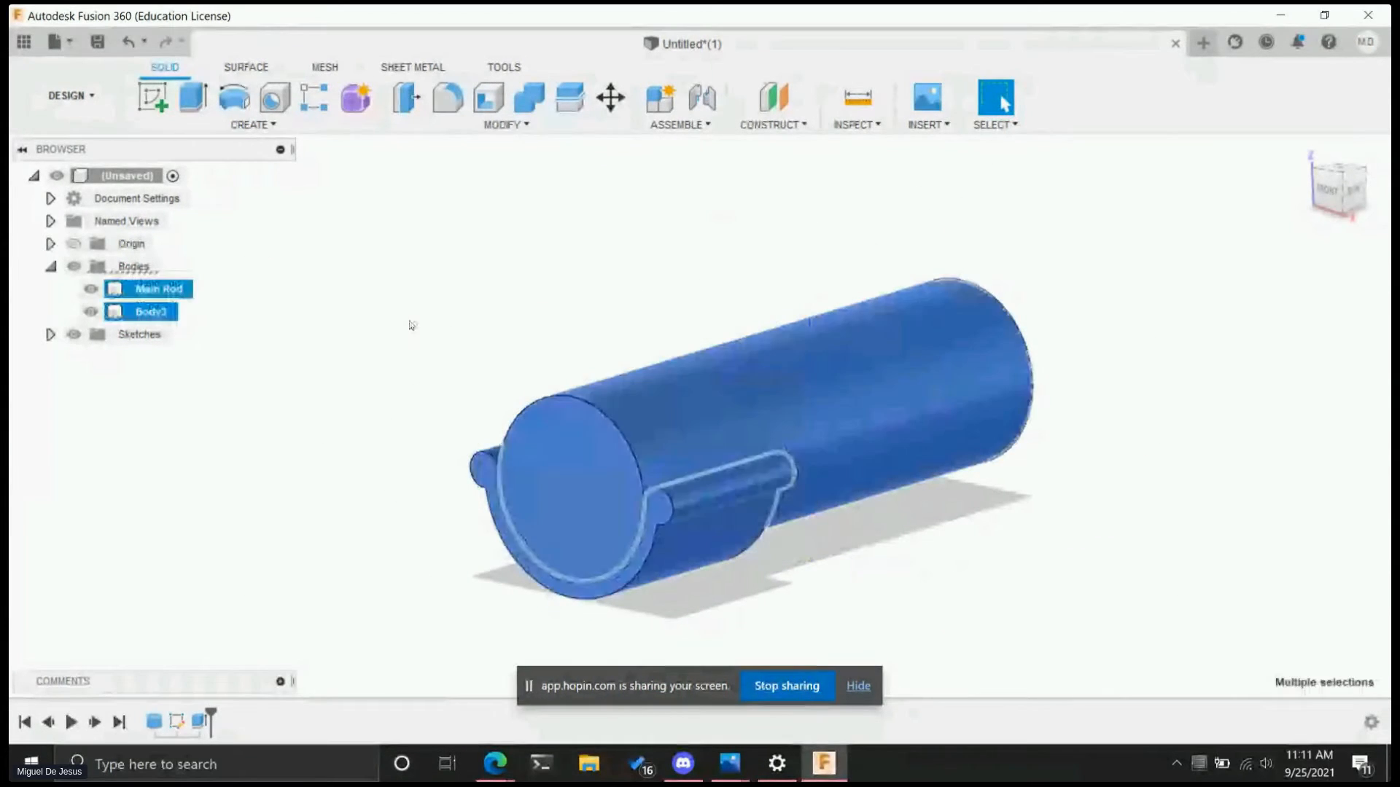
left_click(1027, 581)
mouse_move(1118, 599)
left_mouse_down()
mouse_move(356, 225)
mouse_move(925, 613)
mouse_move(242, 311)
left_mouse_up()
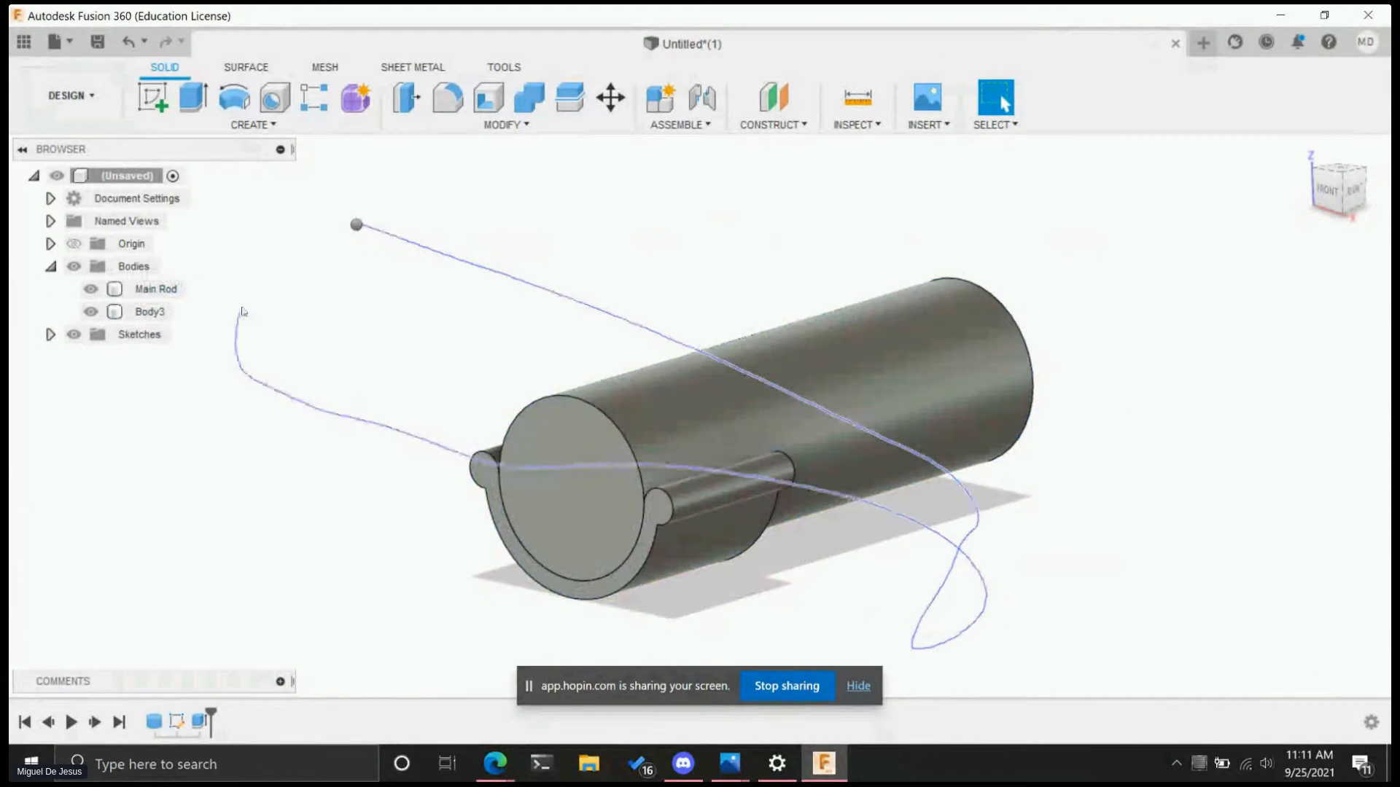
right_click_drag(343, 227, 353, 227)
left_click(517, 297)
right_click_drag(502, 341, 764, 245)
mouse_move(767, 249)
left_mouse_down()
mouse_move(534, 475)
mouse_move(501, 342)
left_mouse_up()
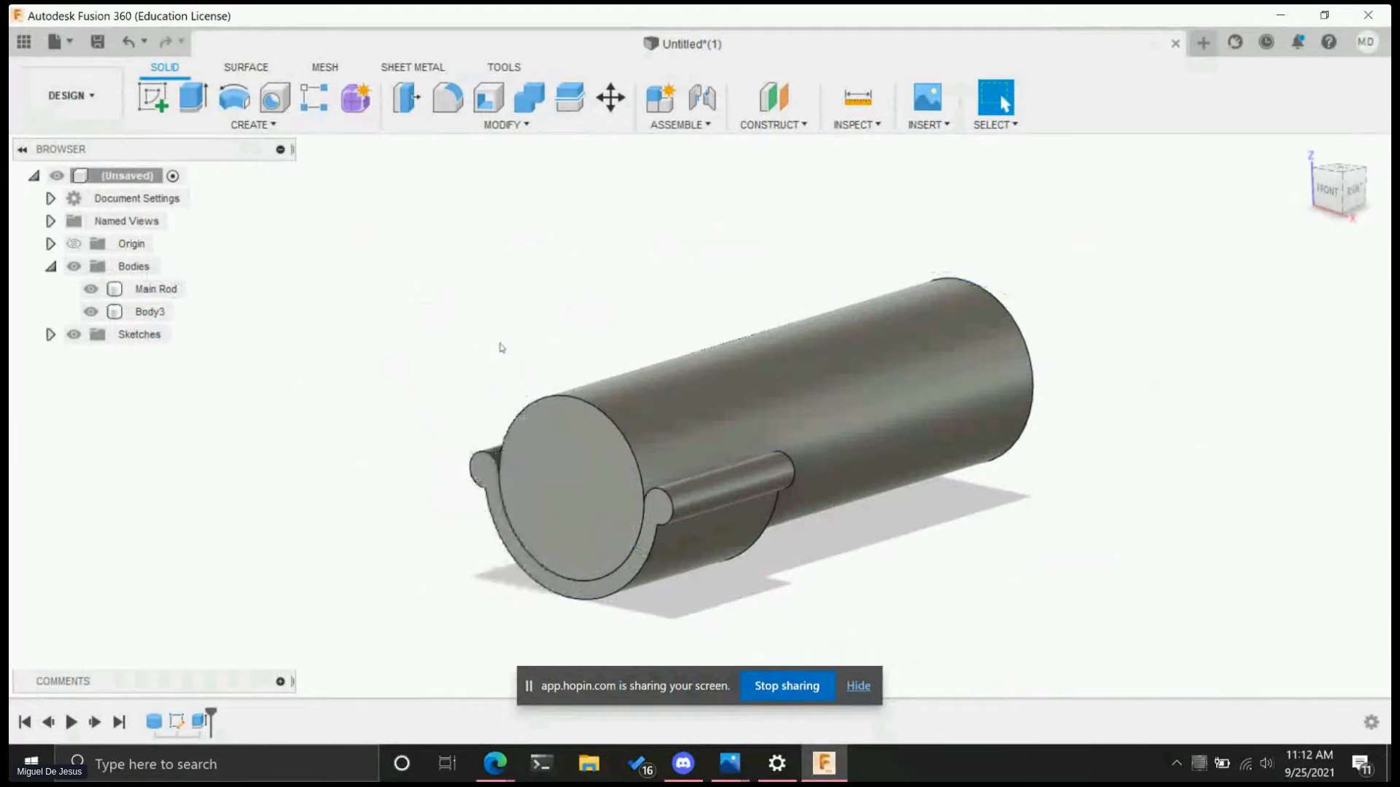
left_click(314, 532)
scroll(320, 525, "up", 3)
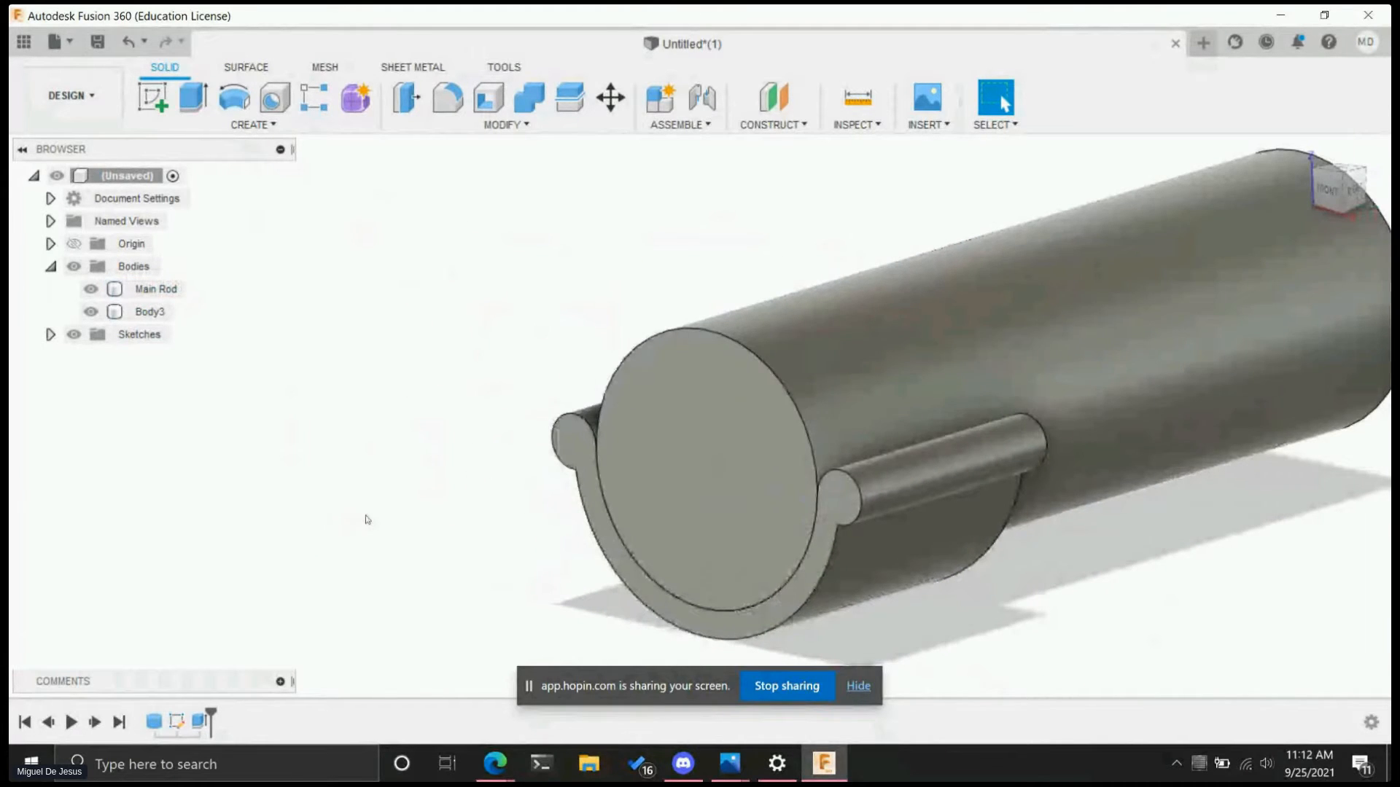
left_click(1071, 487)
left_click(832, 601)
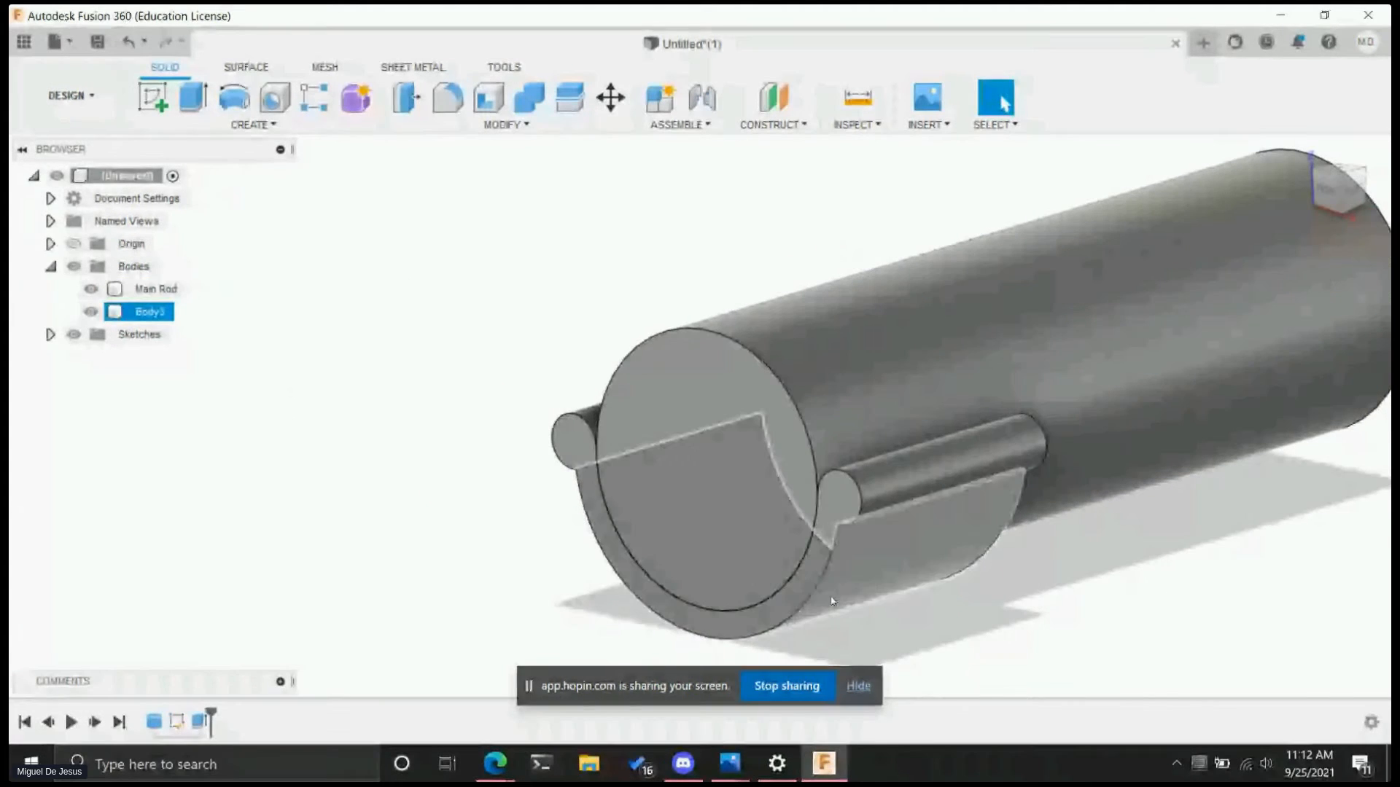
left_click(884, 675)
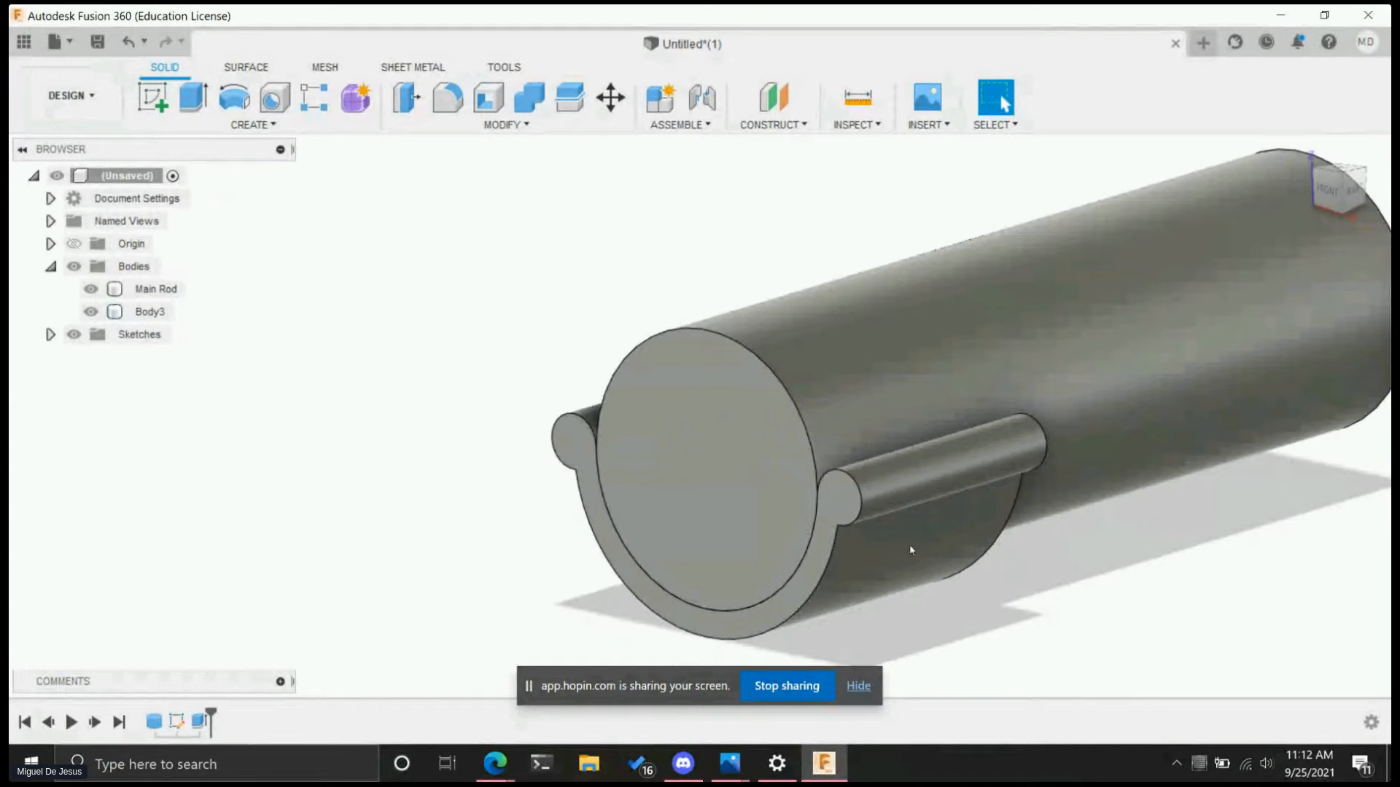
- Hide the Main Rod body so the half-ring cradle is shown on its own
left_click(146, 288)
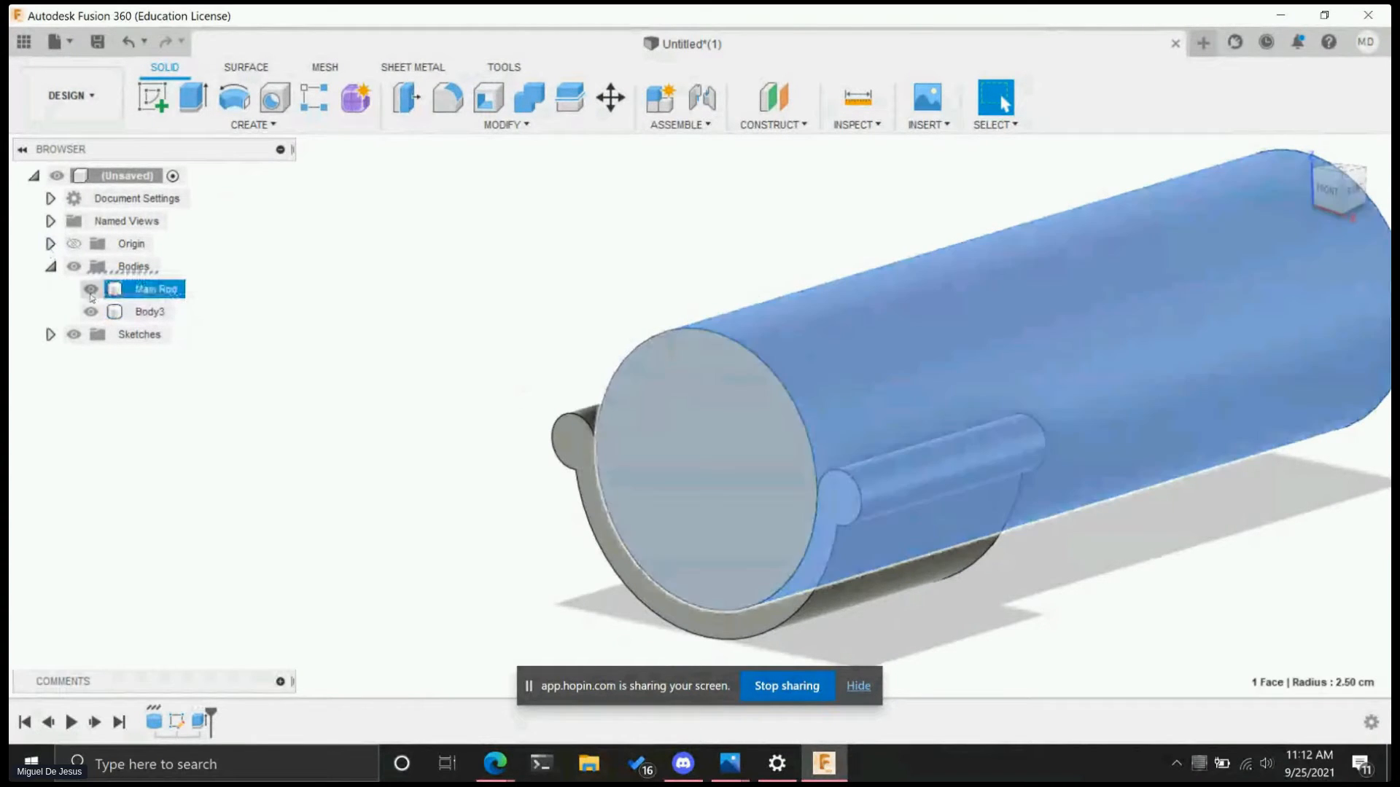
left_click(90, 290)
left_click(886, 526)
left_click(887, 526)
scroll(960, 599, "up", 6)
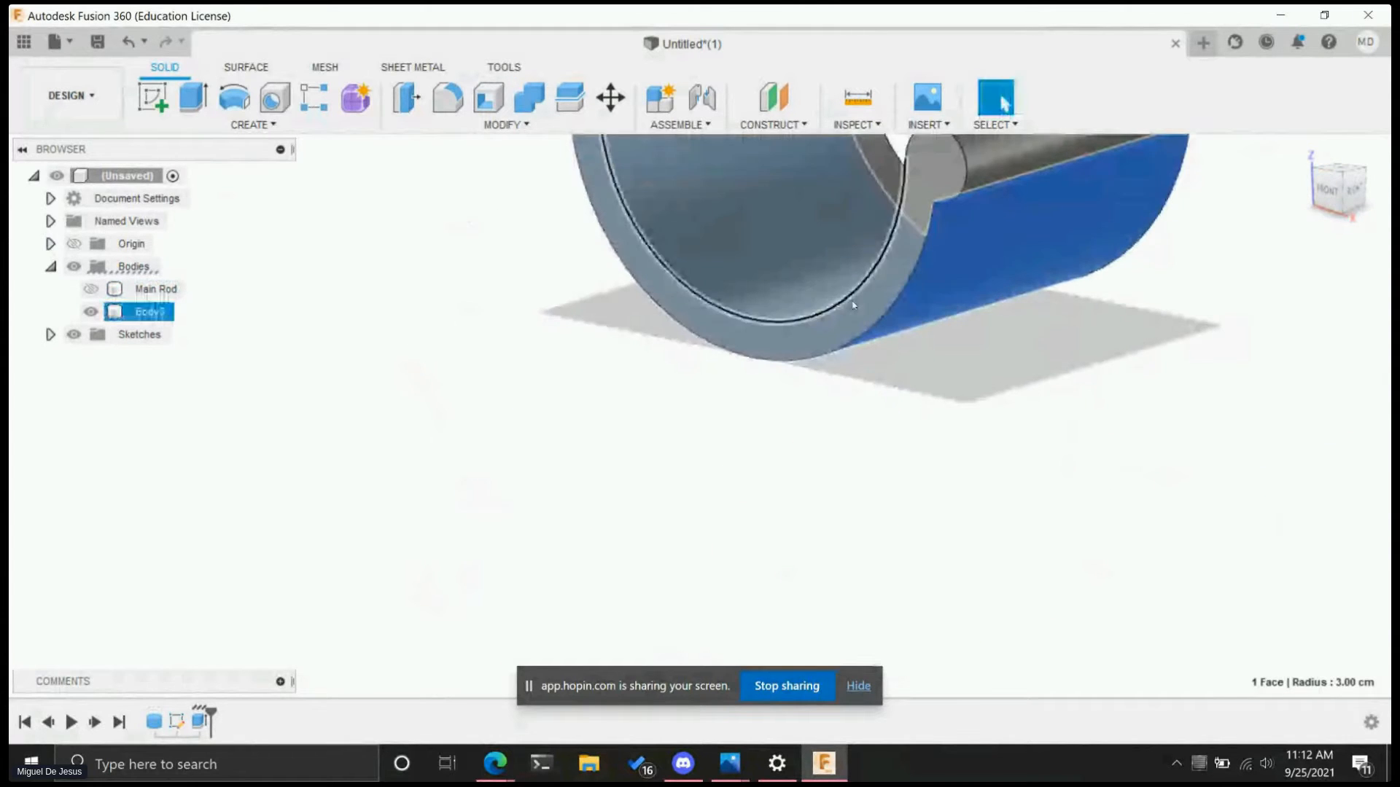
scroll(809, 638, "down", 5)
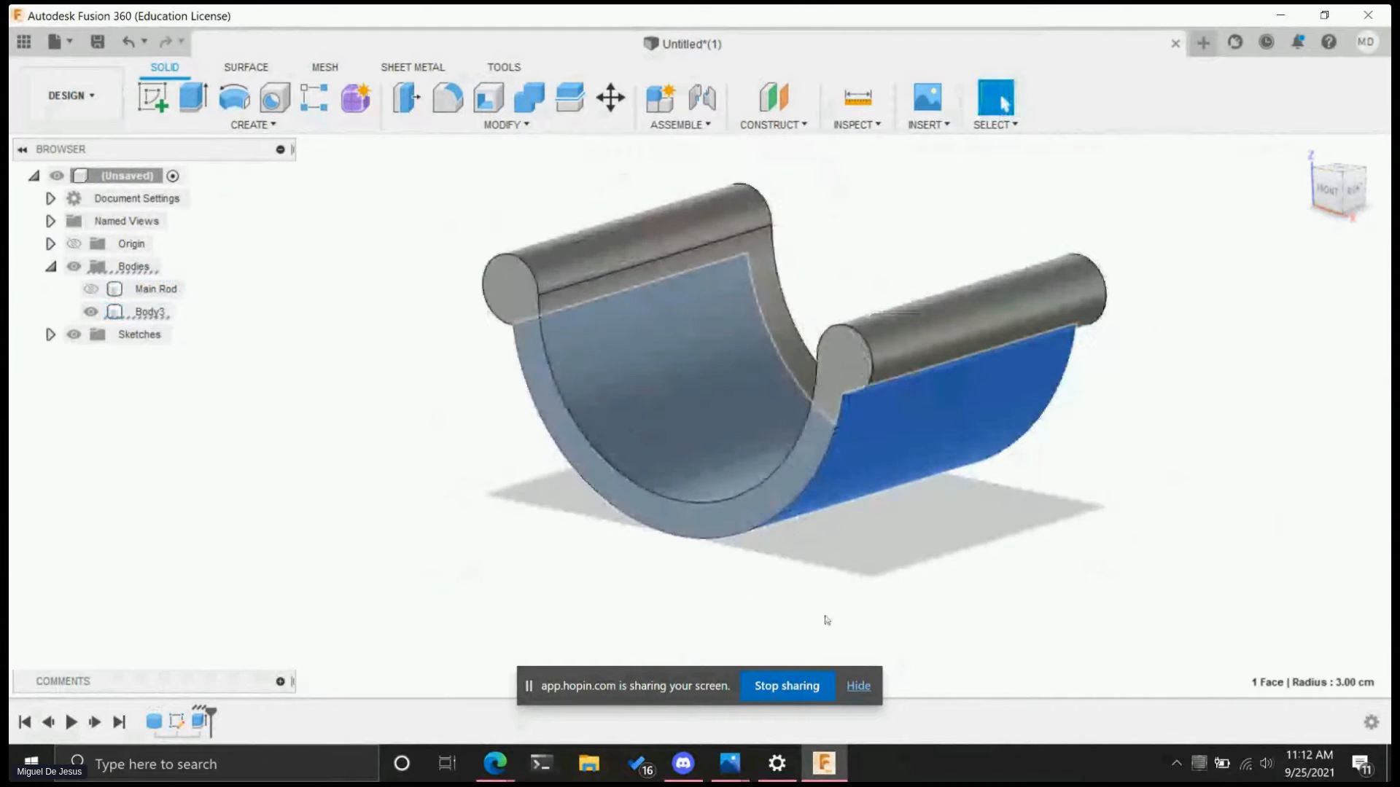
scroll(783, 575, "up", 1)
scroll(779, 562, "down", 2)
middle_click_drag(897, 610, 849, 557)
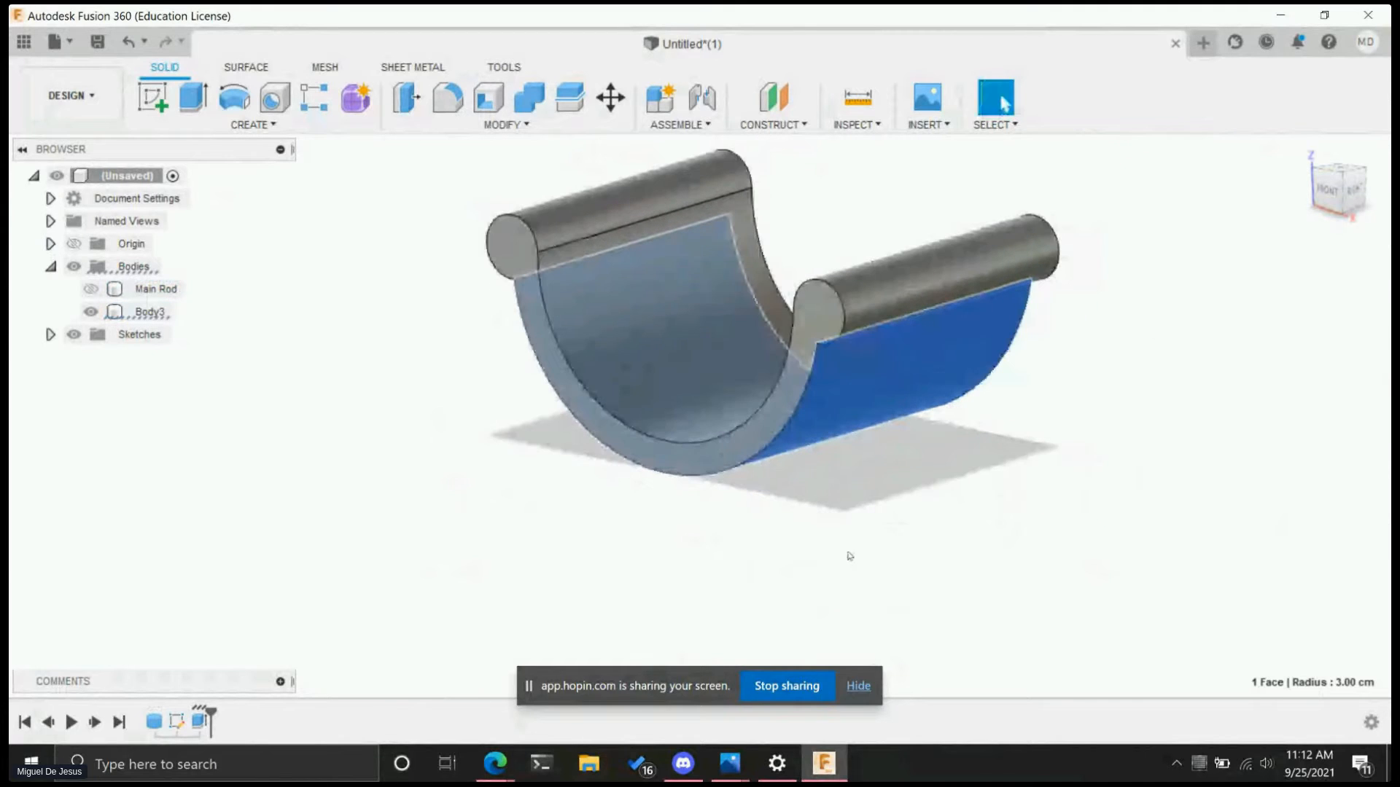
left_click(1103, 381)
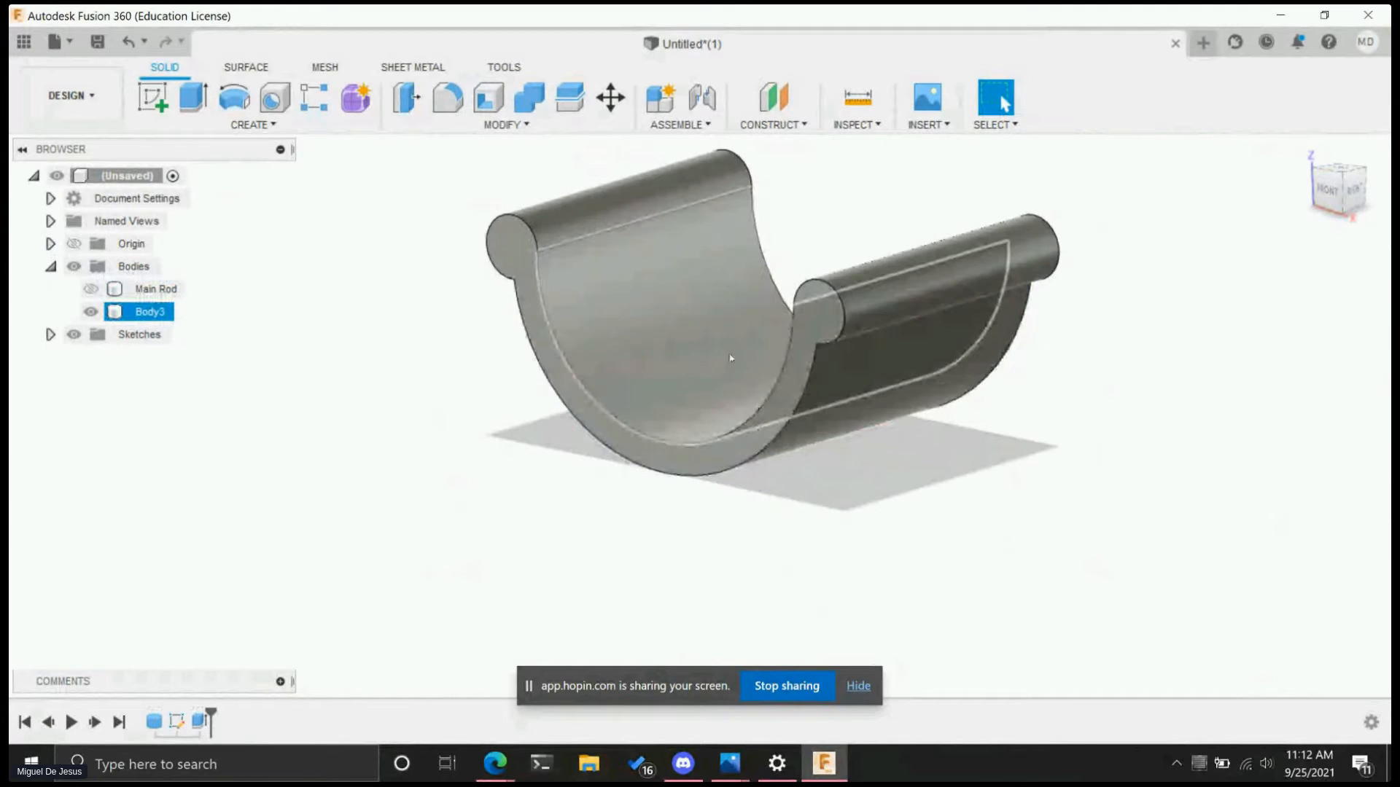
- Create a construction plane offset -6 cm from the XY plane, below the cradle
left_click(775, 125)
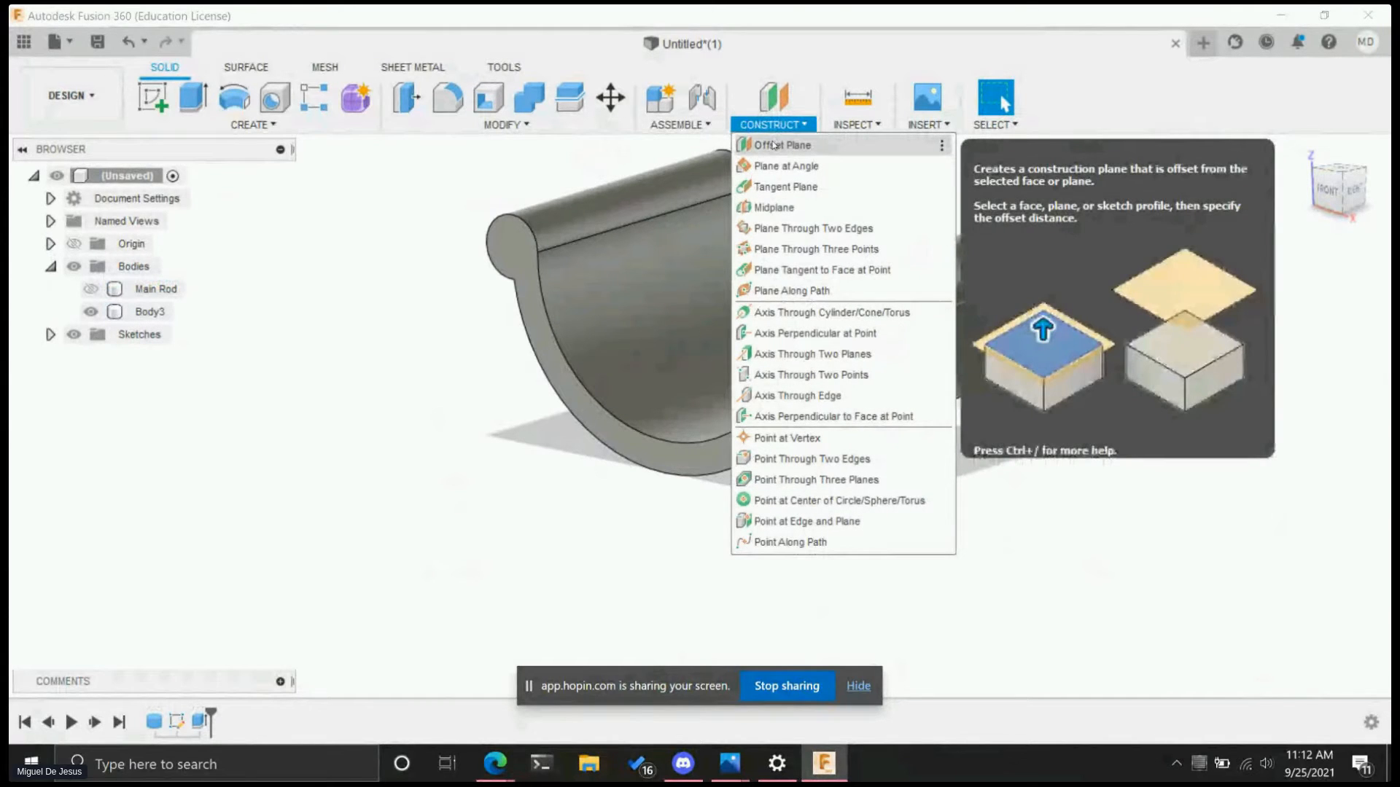
left_click(775, 145)
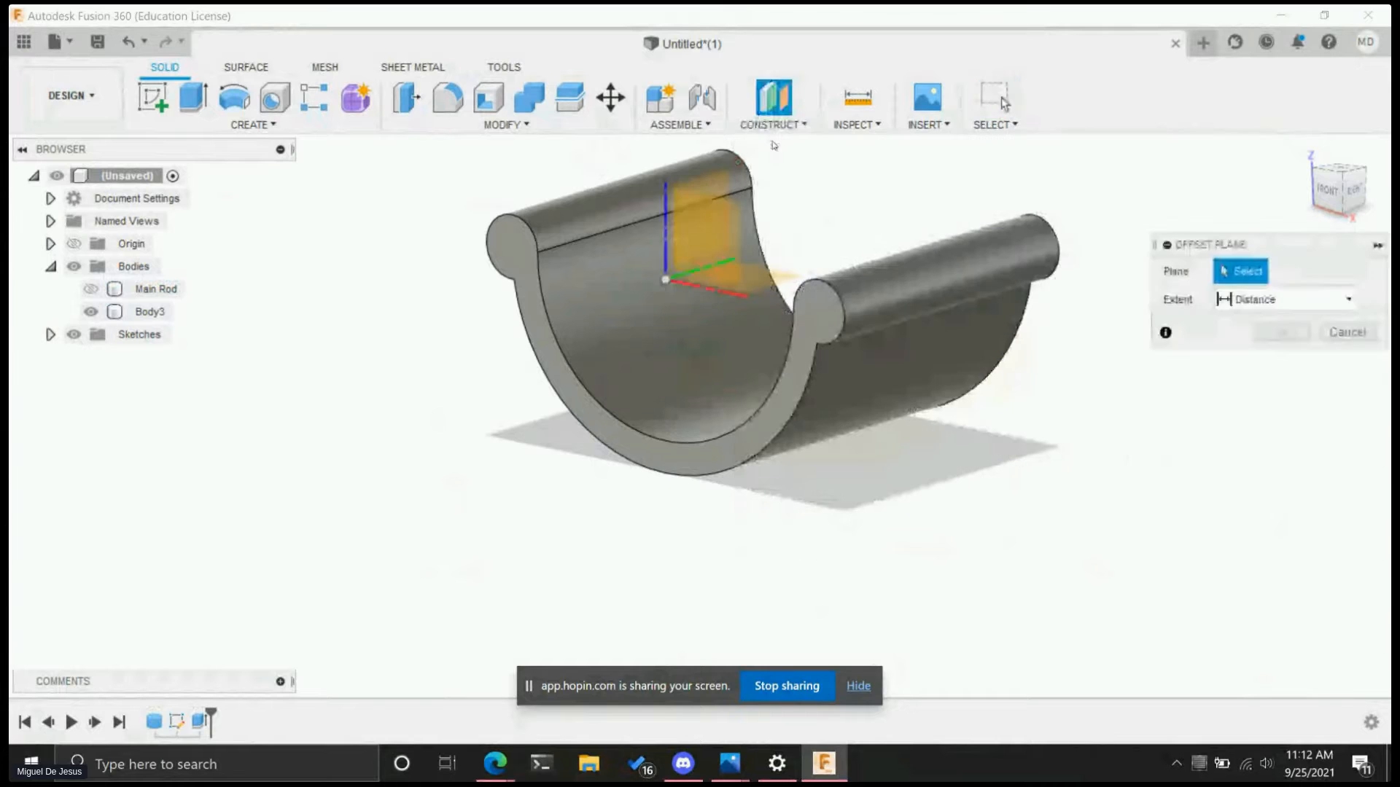
left_click(756, 285)
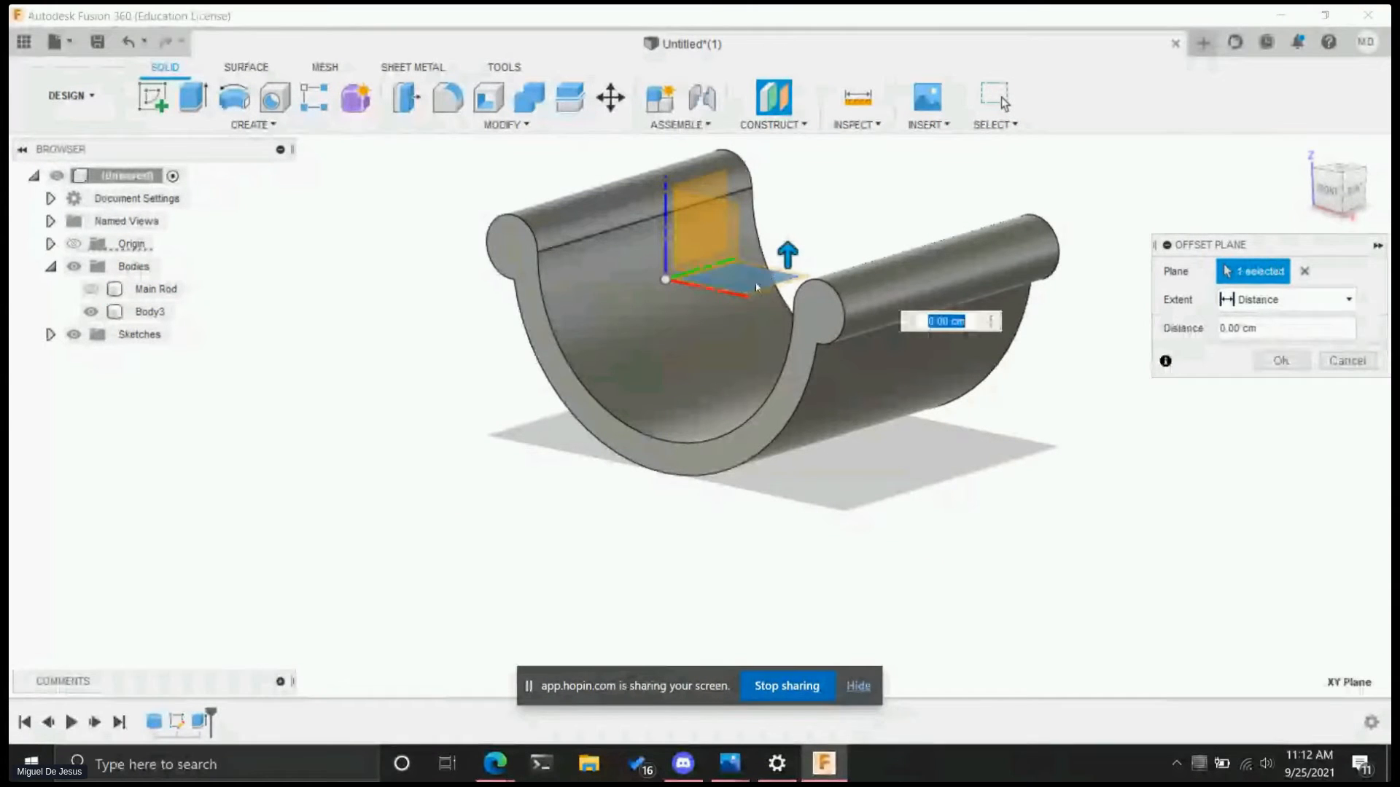
left_click_drag(787, 254, 761, 628)
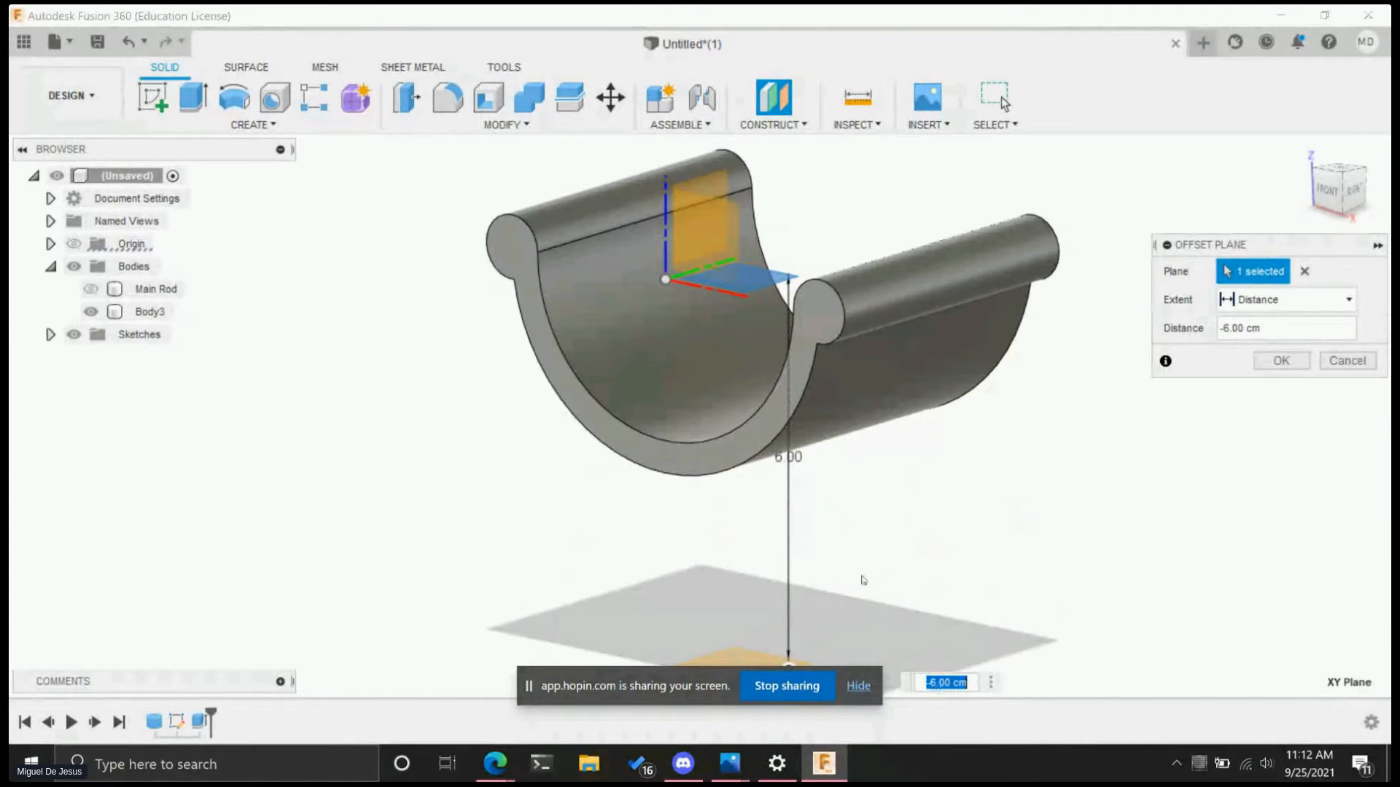
scroll(866, 547, "up", 2)
scroll(866, 550, "down", 5)
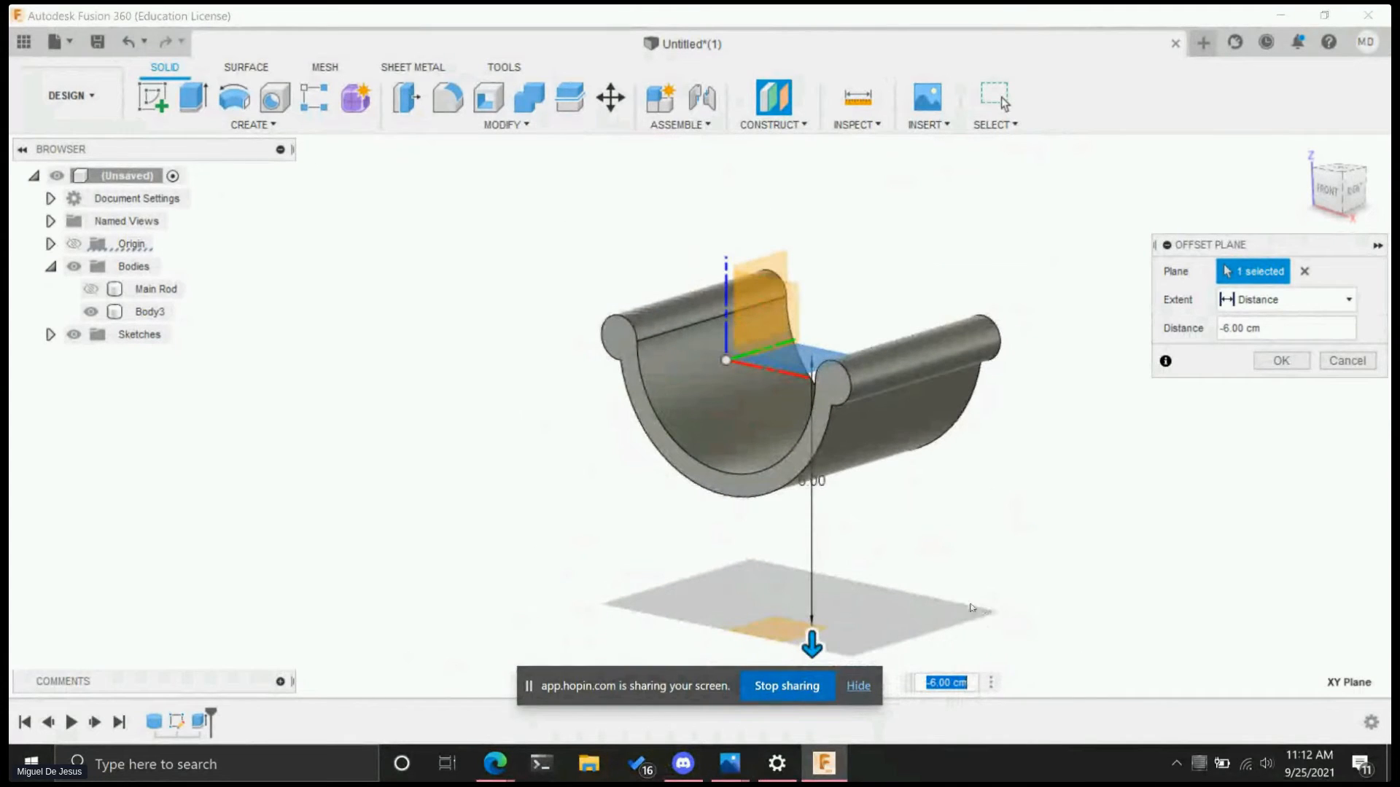
left_click(857, 691)
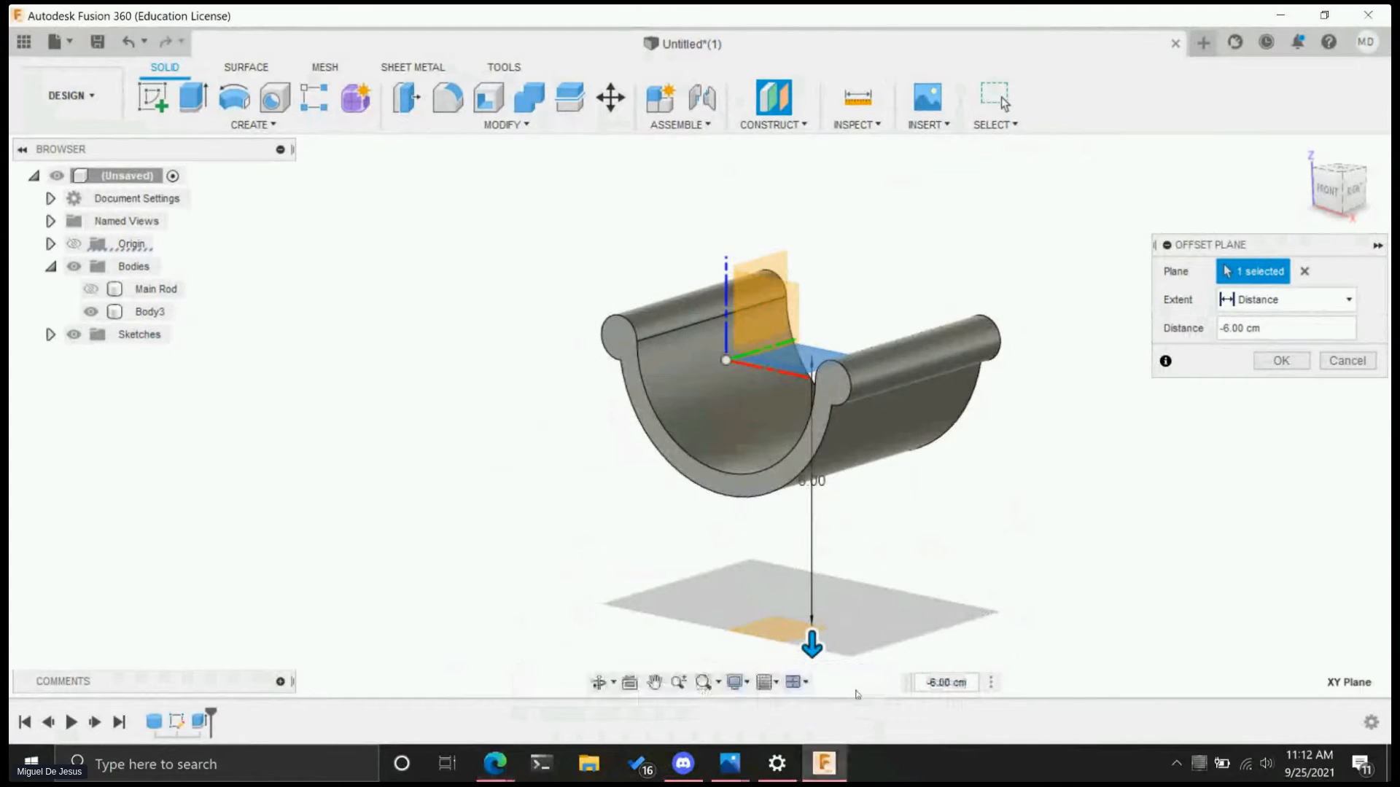
left_click(956, 587)
key("Return")
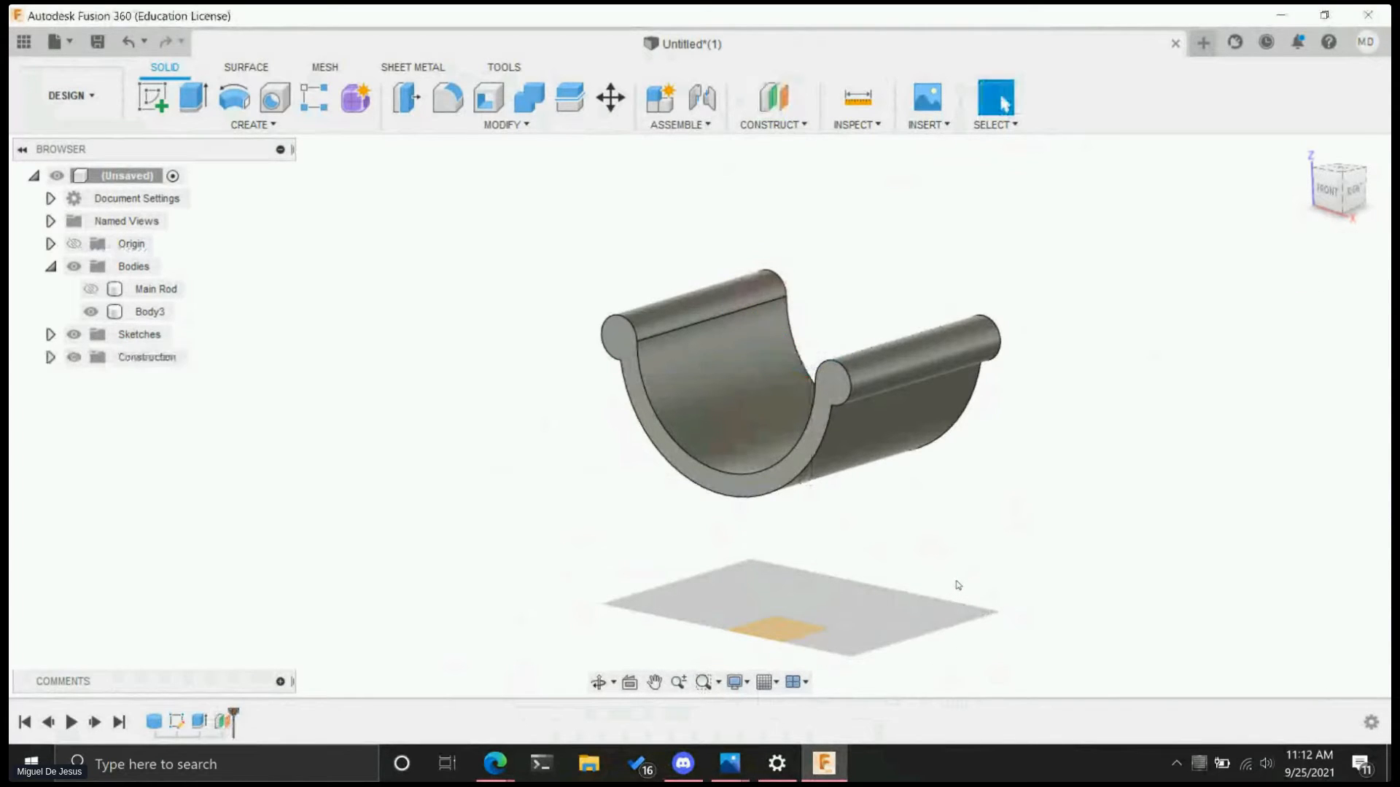
scroll(861, 572, "down", 3)
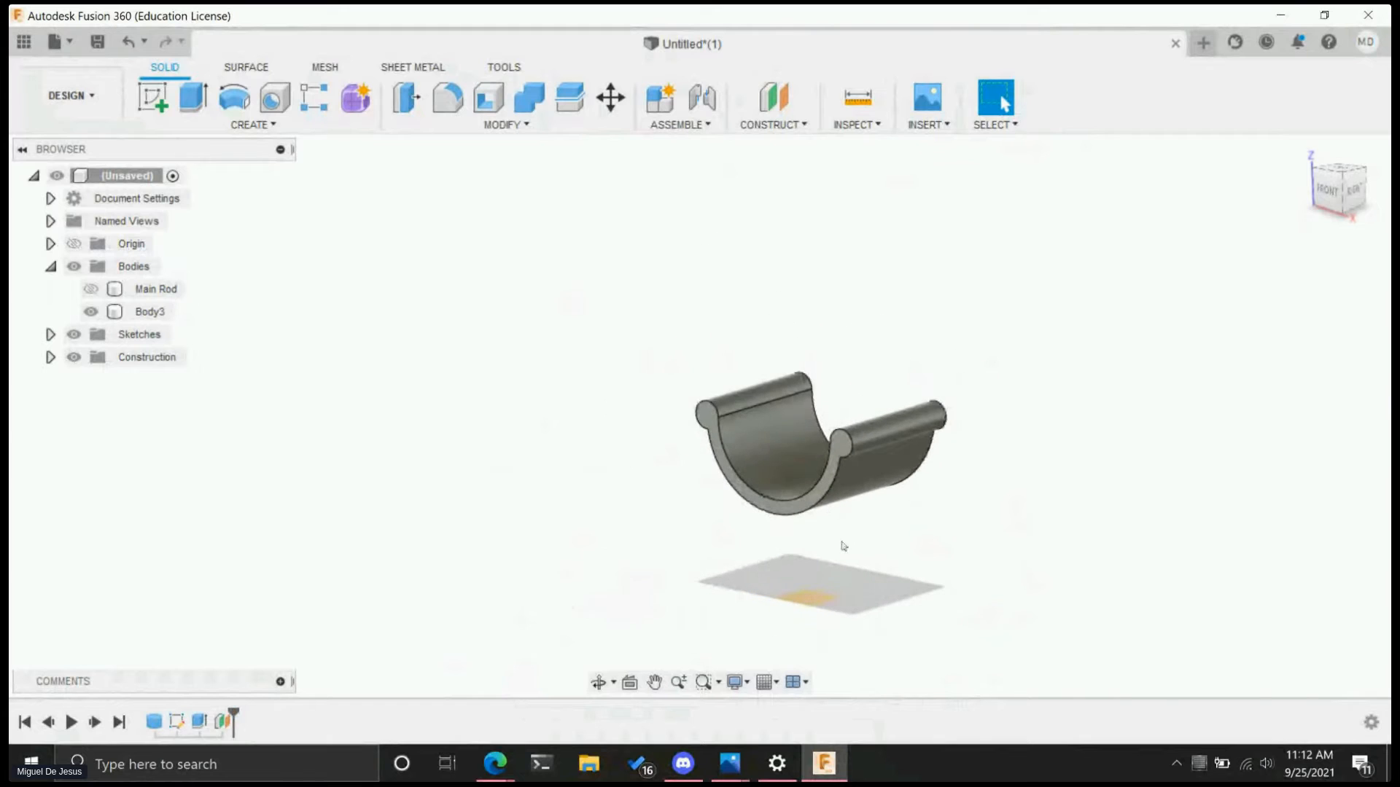
key("h")
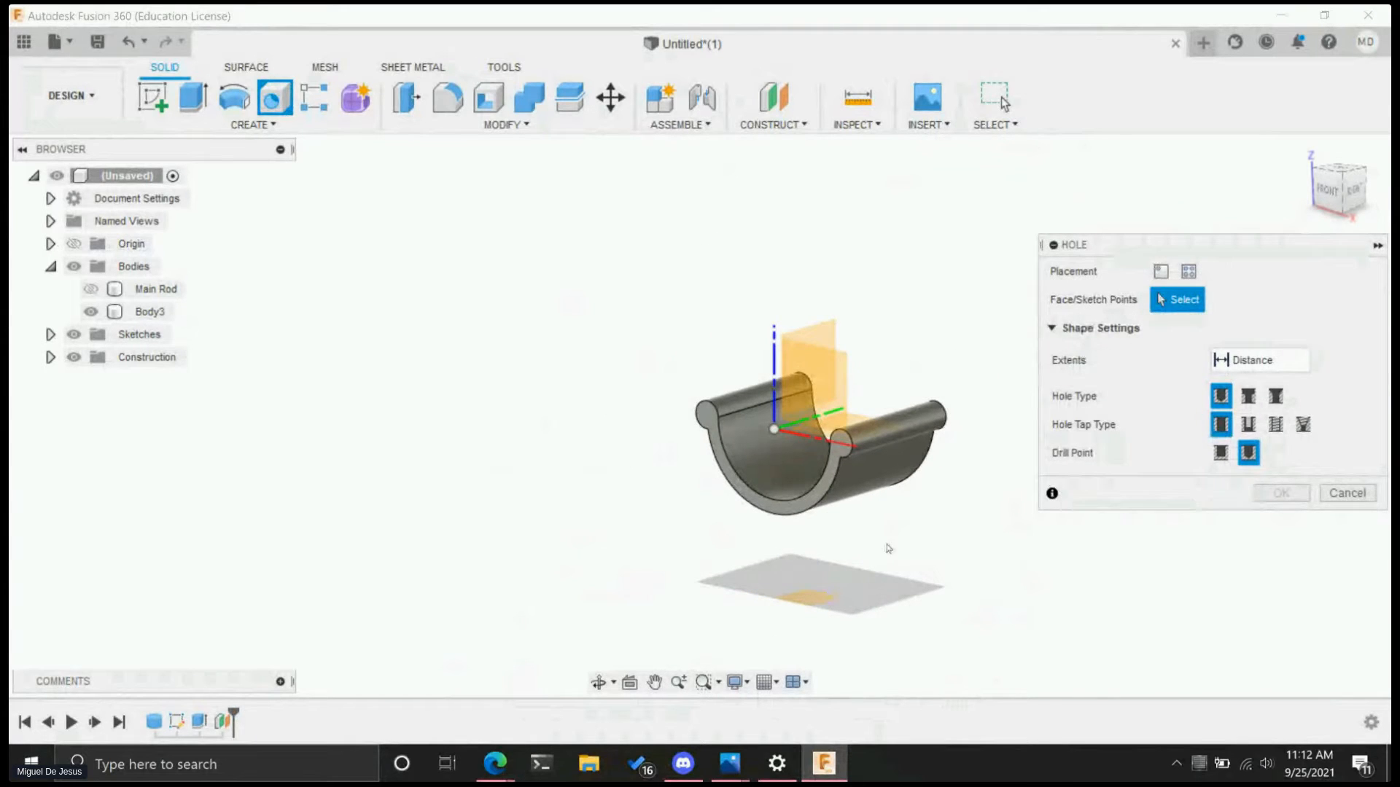
key("Escape")
- Start a new sketch on the horizontal plane, with the cradle seen from above
middle_click_drag(882, 553, 715, 543, "shift")
middle_click_drag(942, 514, 1055, 416, "shift")
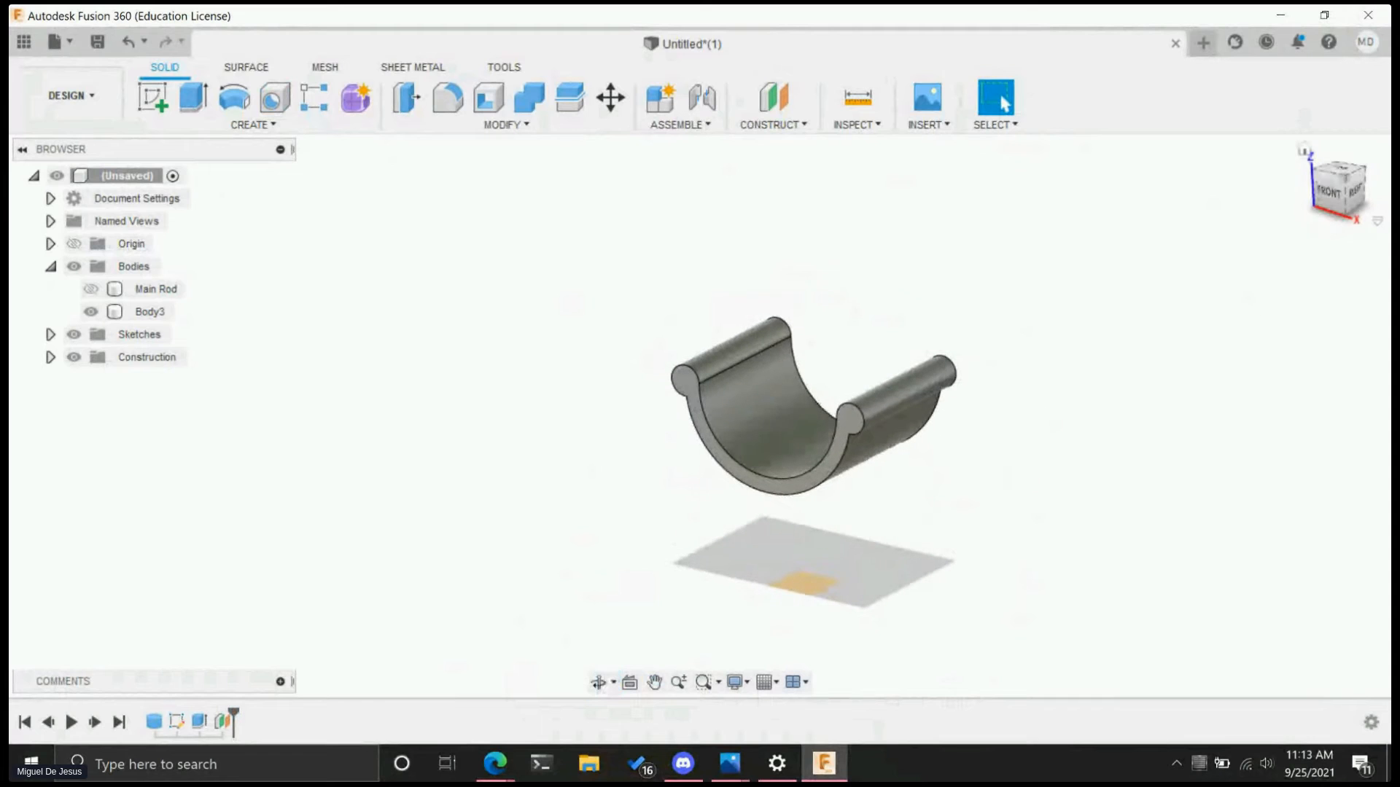
left_click(1325, 193)
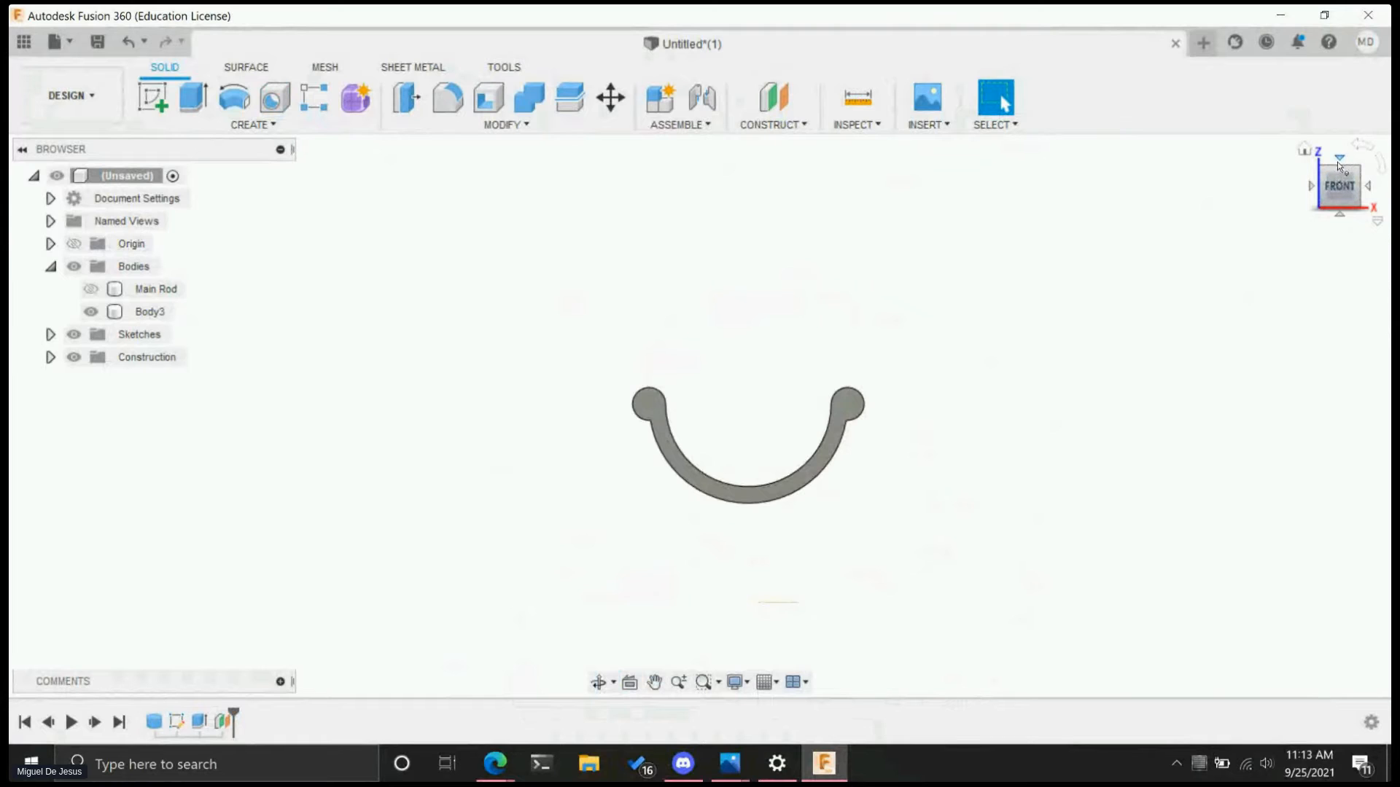
left_click(1338, 160)
mouse_move(926, 233)
middle_mouse_down("shift")
mouse_move(902, 322)
mouse_move(909, 225)
middle_mouse_up("shift")
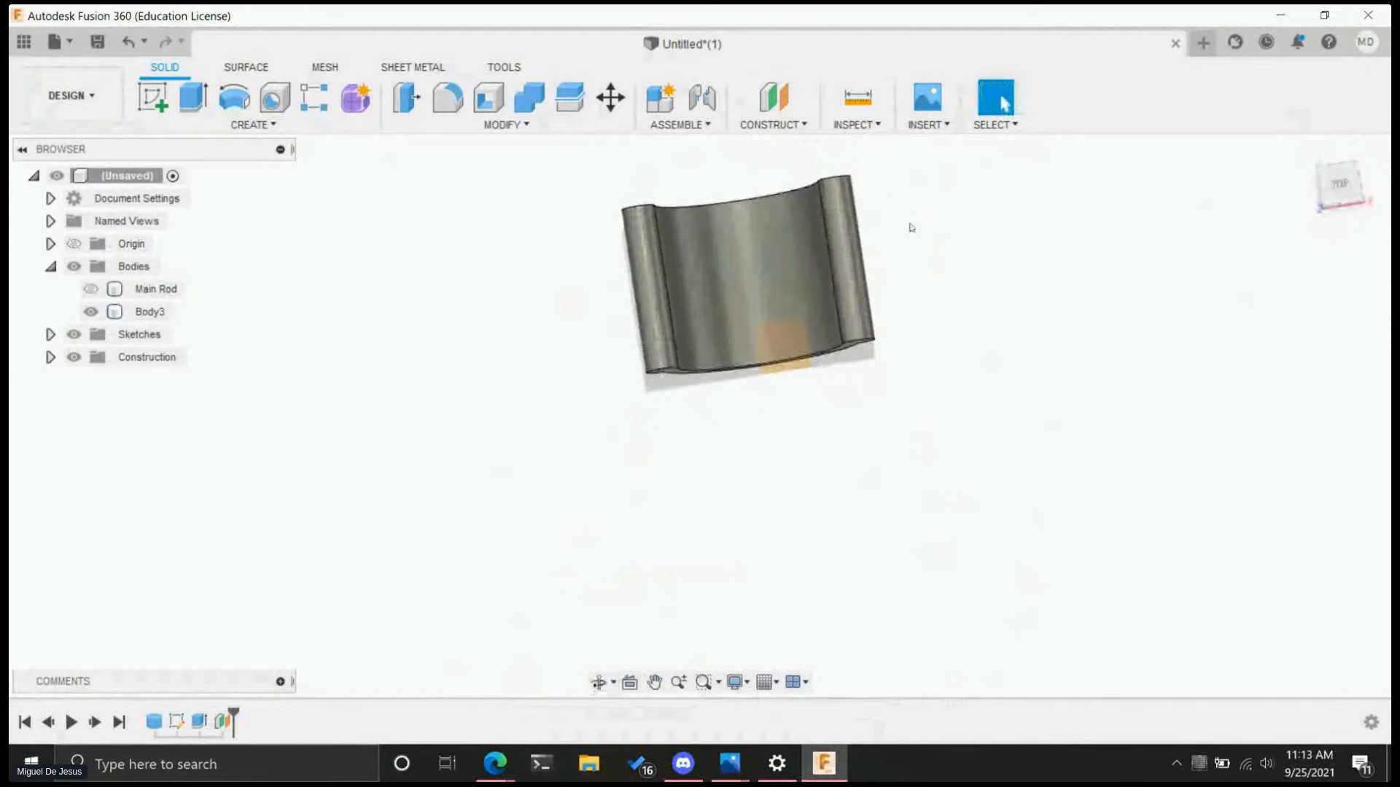
left_click(1345, 187)
left_click(1383, 162)
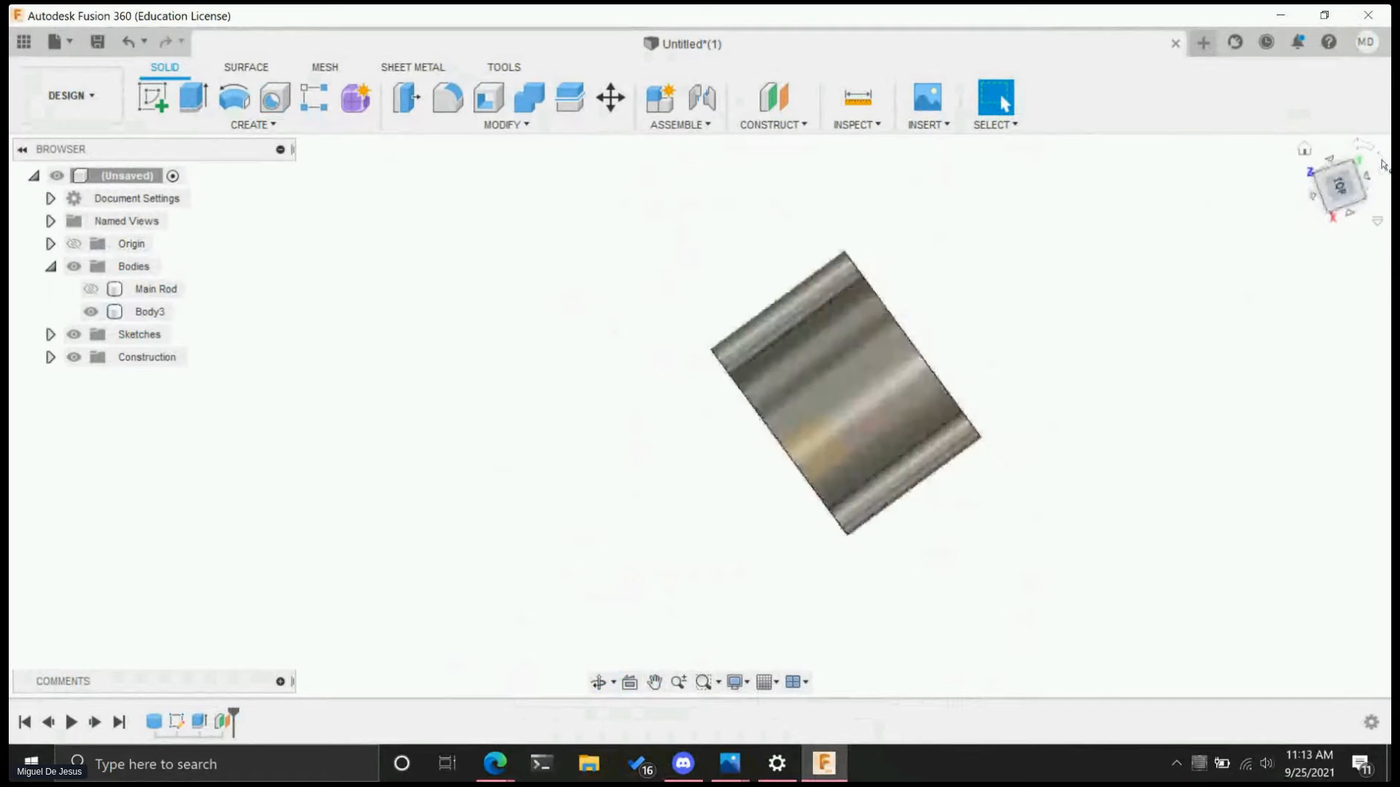
middle_click_drag(1021, 460, 941, 387)
scroll(904, 414, "down", 2)
scroll(904, 414, "up", 5)
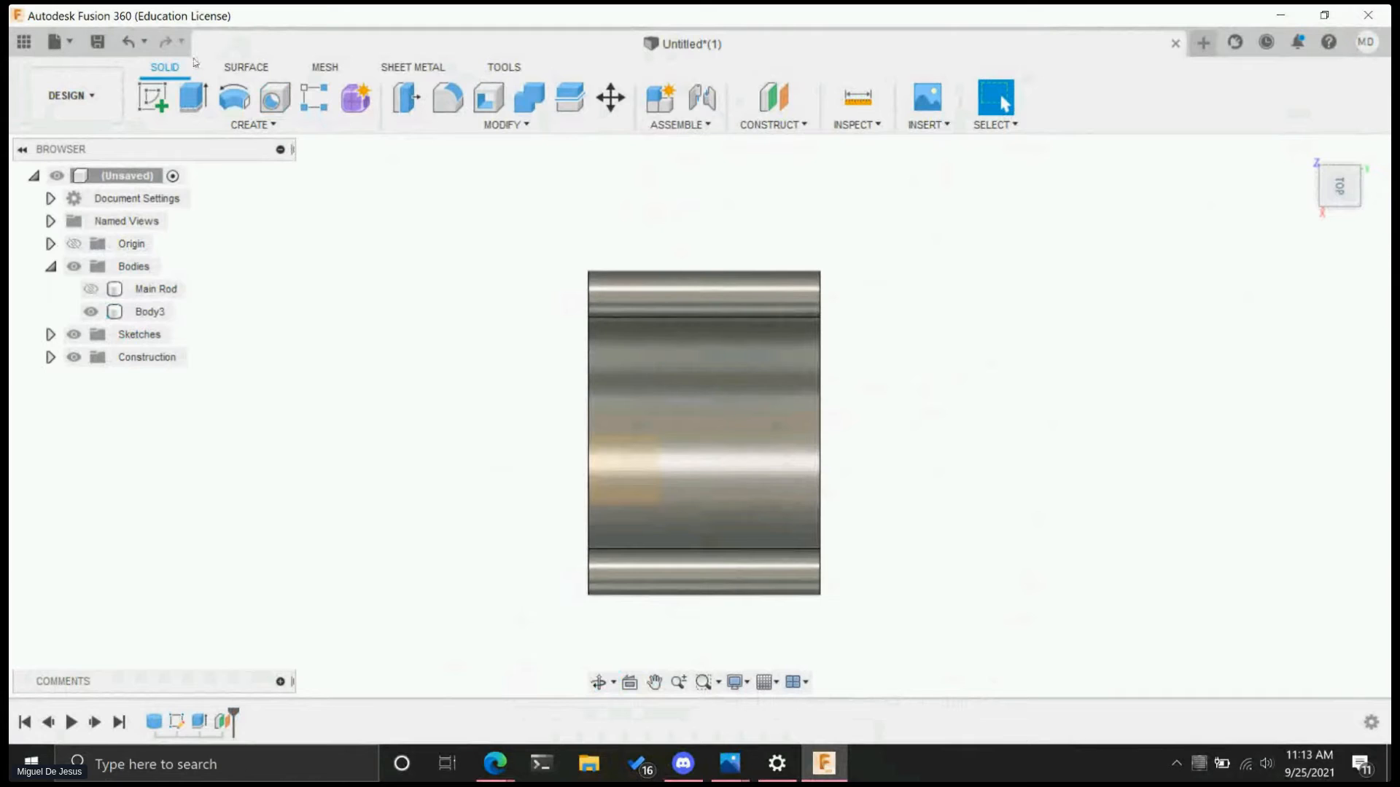
left_click(150, 99)
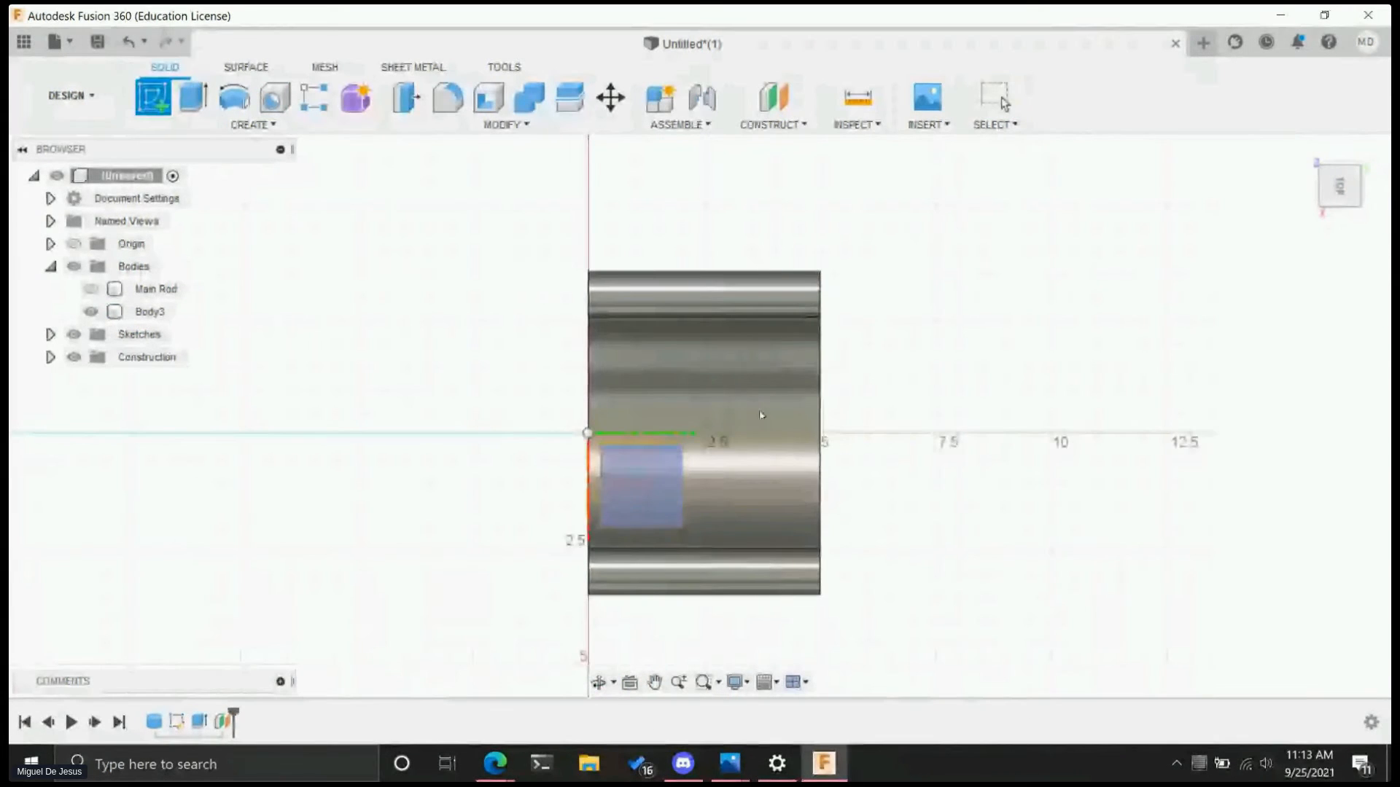
left_click(650, 483)
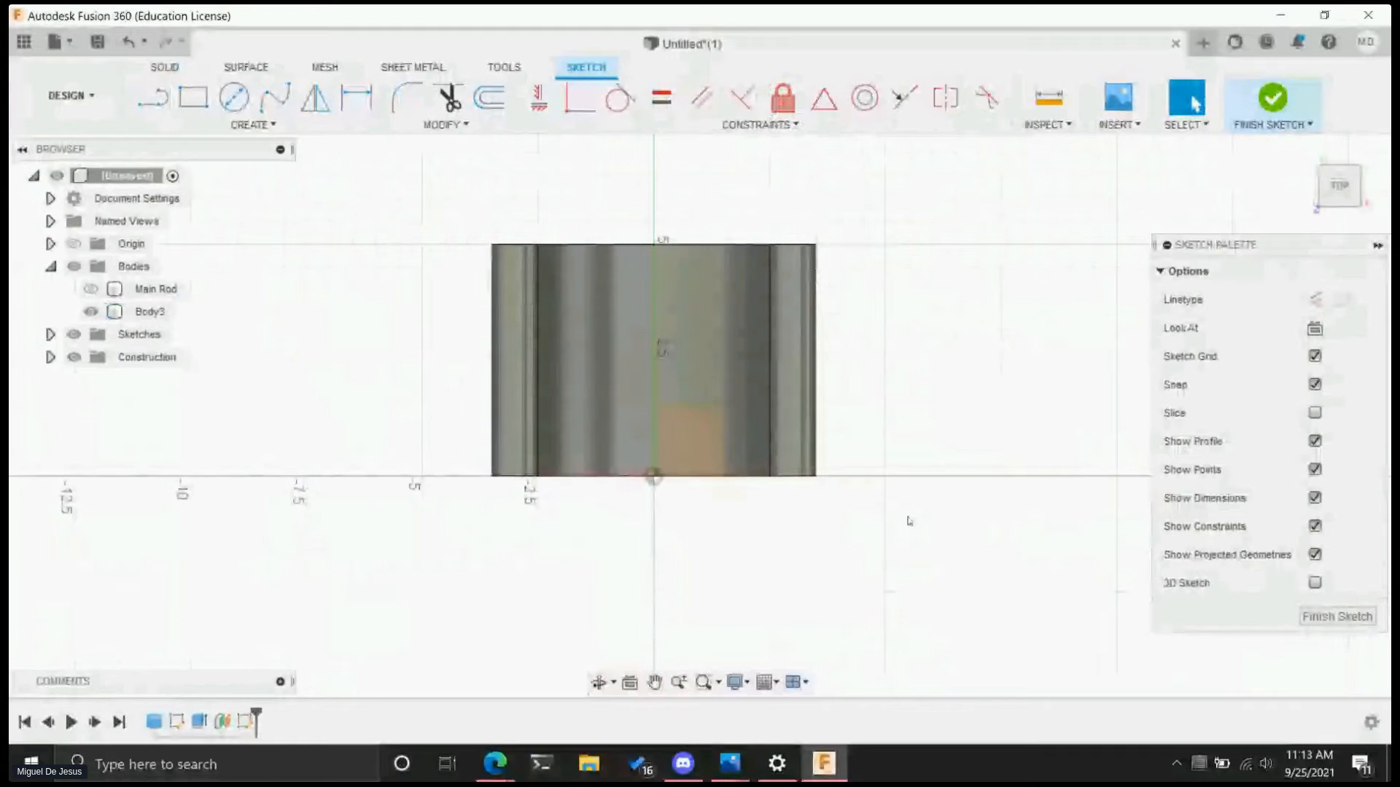
- Sketch a two-point rectangle about 1.5 cm wide and 5 cm long over the cradle's middle, spanning its full length
left_click(192, 97)
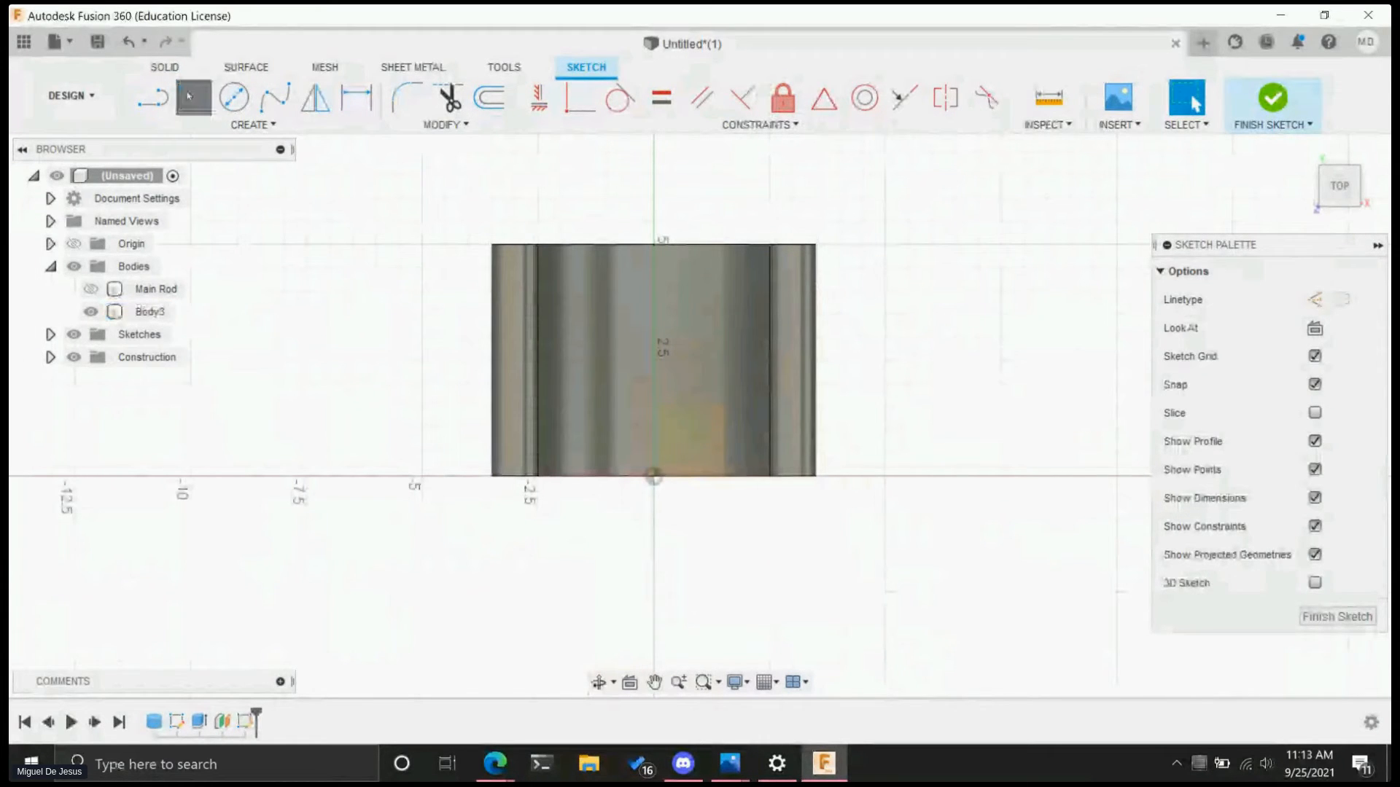
left_click(607, 244)
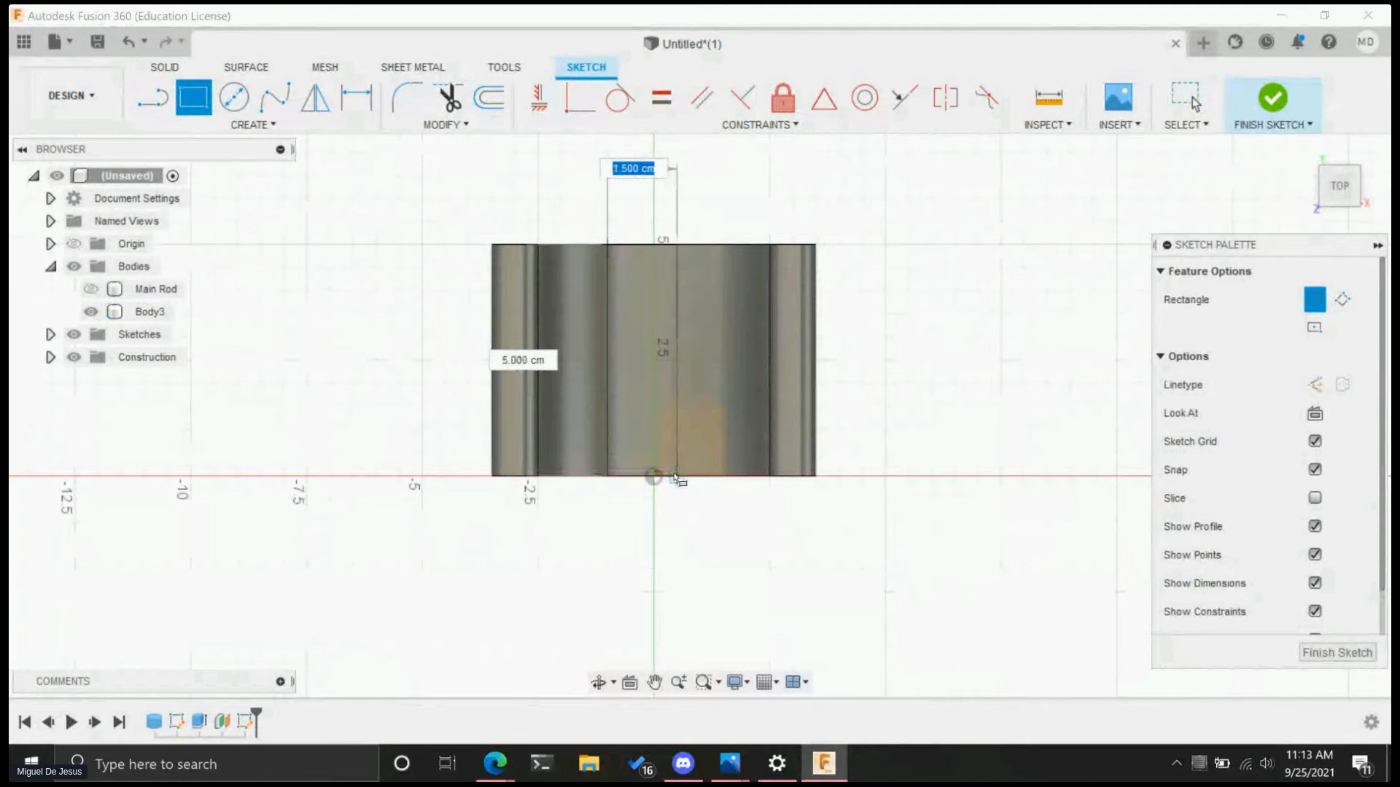
left_click(677, 477)
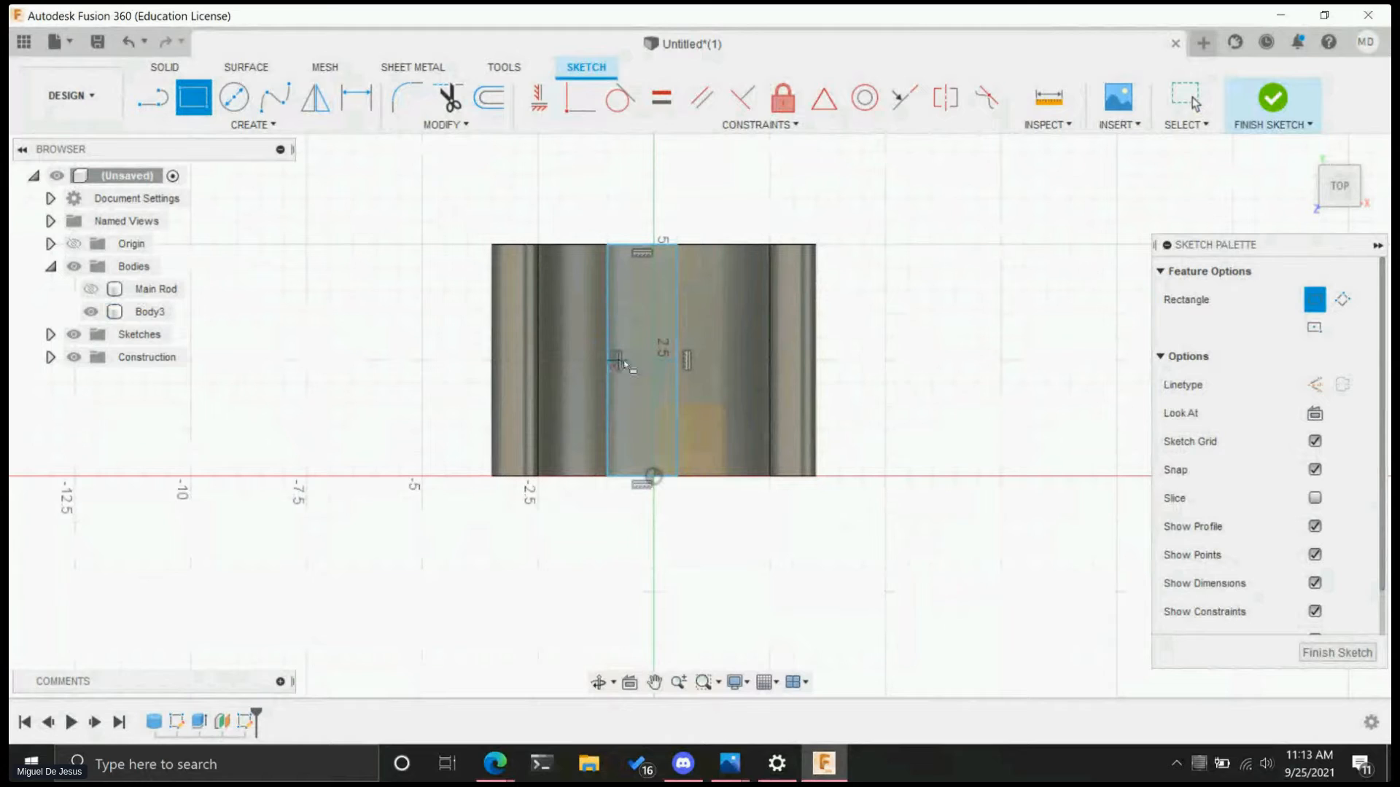
key("Escape")
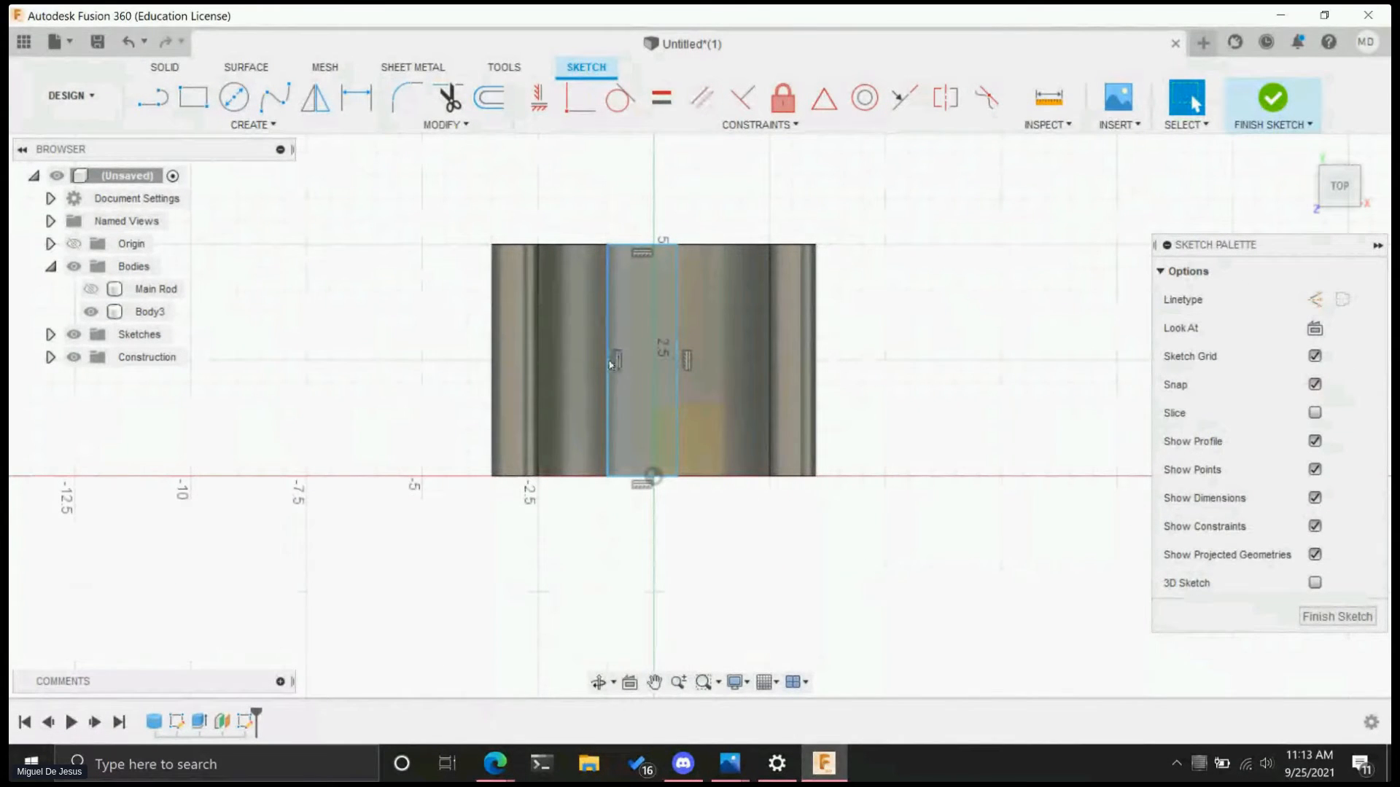
- Narrow the sketched rectangle to about 1 cm wide by moving its outer long edge toward the middle
left_click_drag(610, 366, 631, 360)
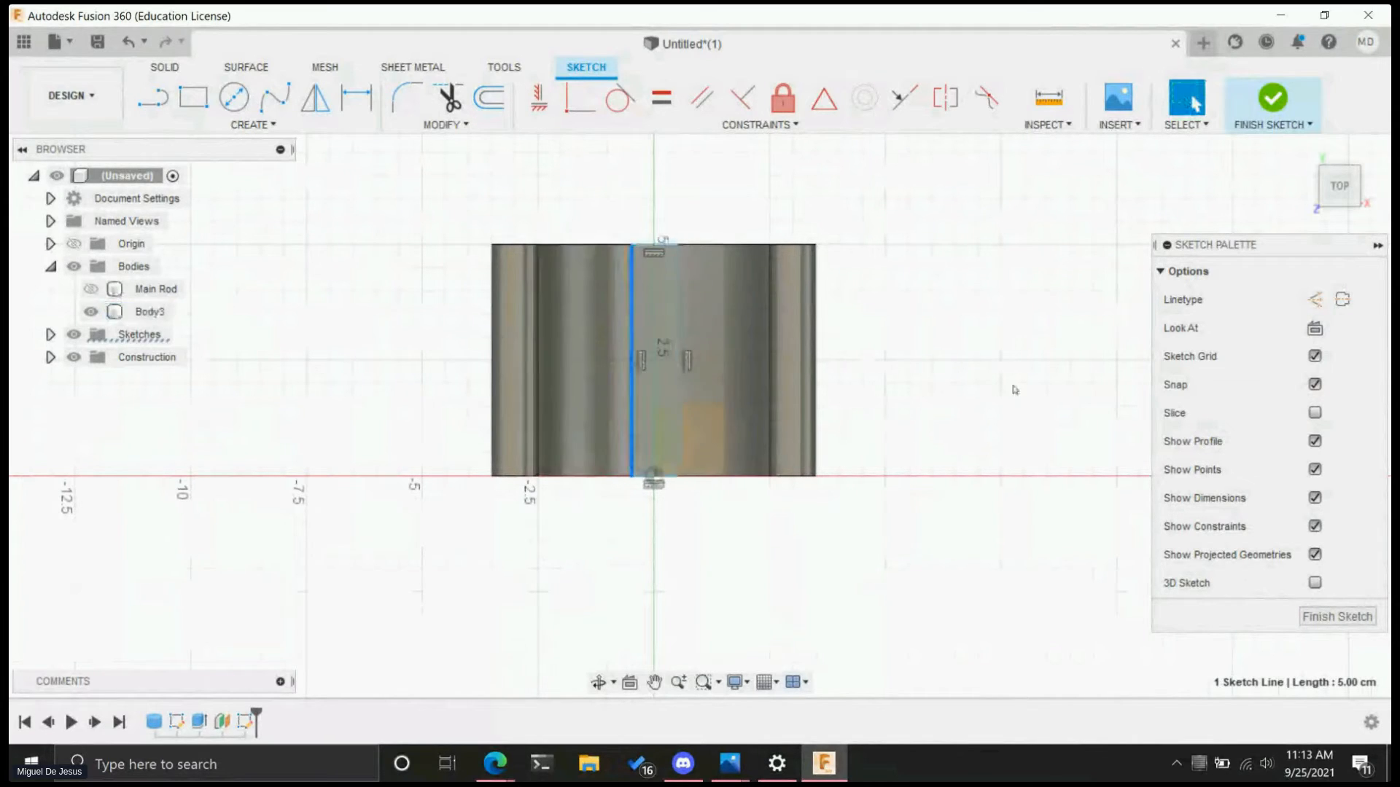
middle_click_drag(928, 452, 912, 299, "shift")
middle_click_drag(677, 475, 915, 404, "shift")
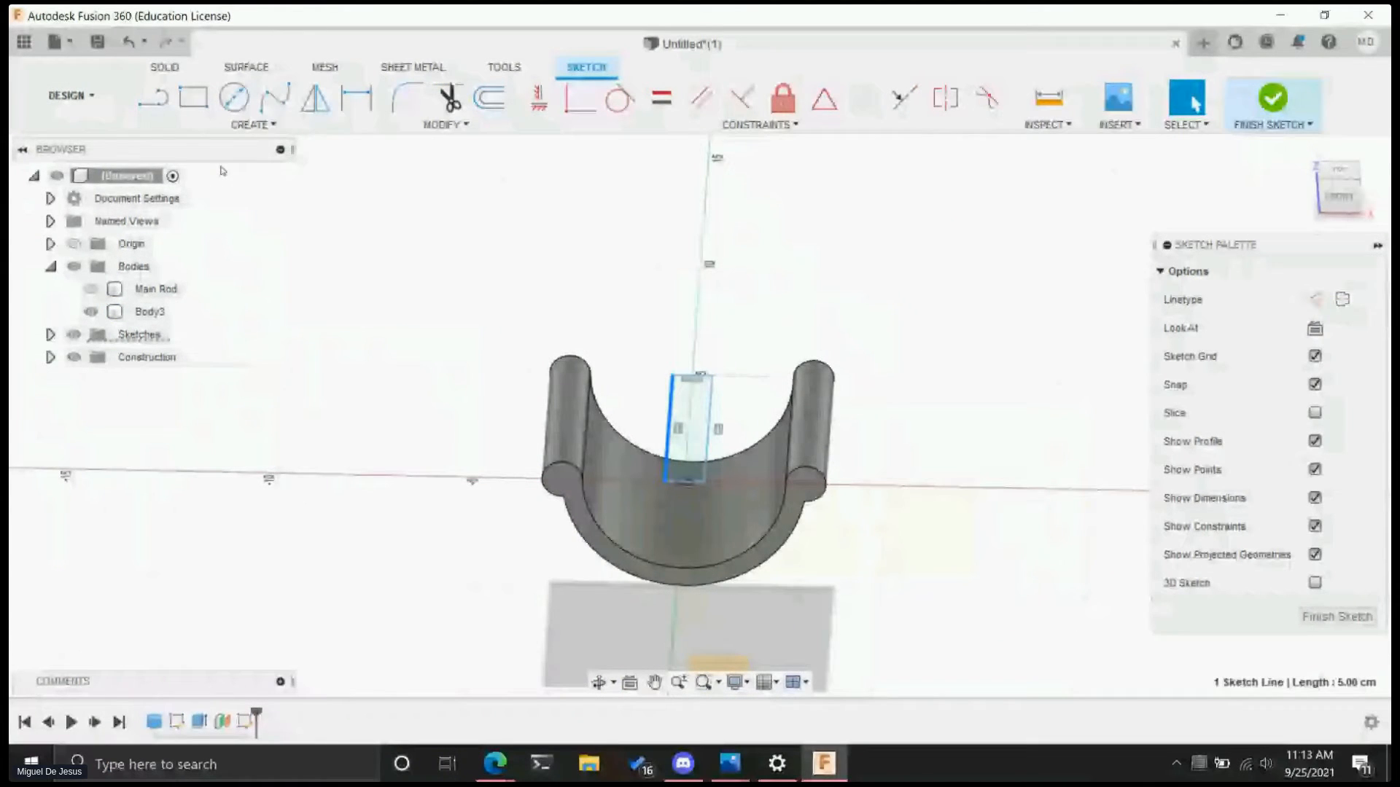
- Delete the rectangle lying above the offset plane and finish the sketch
scroll(594, 649, "up", 1)
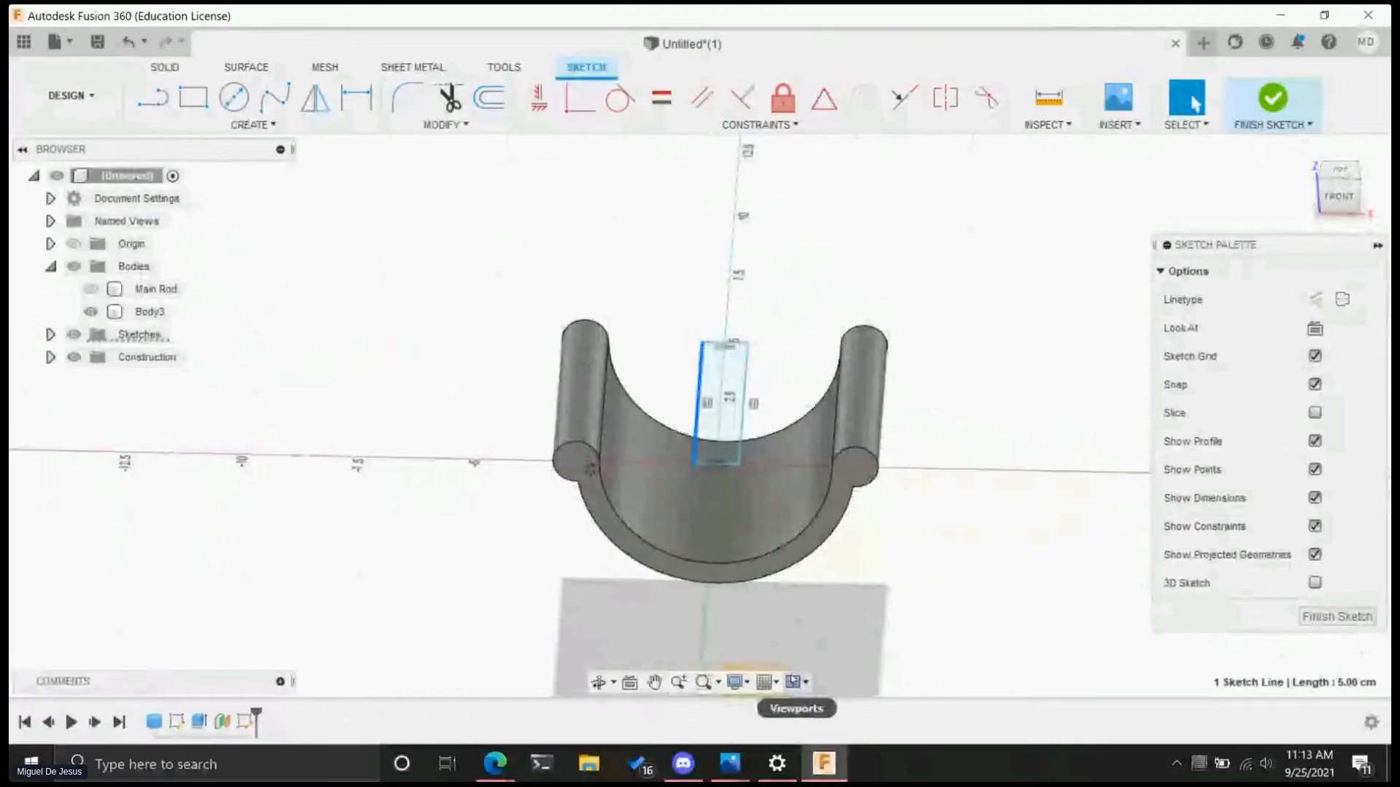
scroll(792, 643, "down", 2)
middle_click_drag(826, 618, 824, 556, "shift")
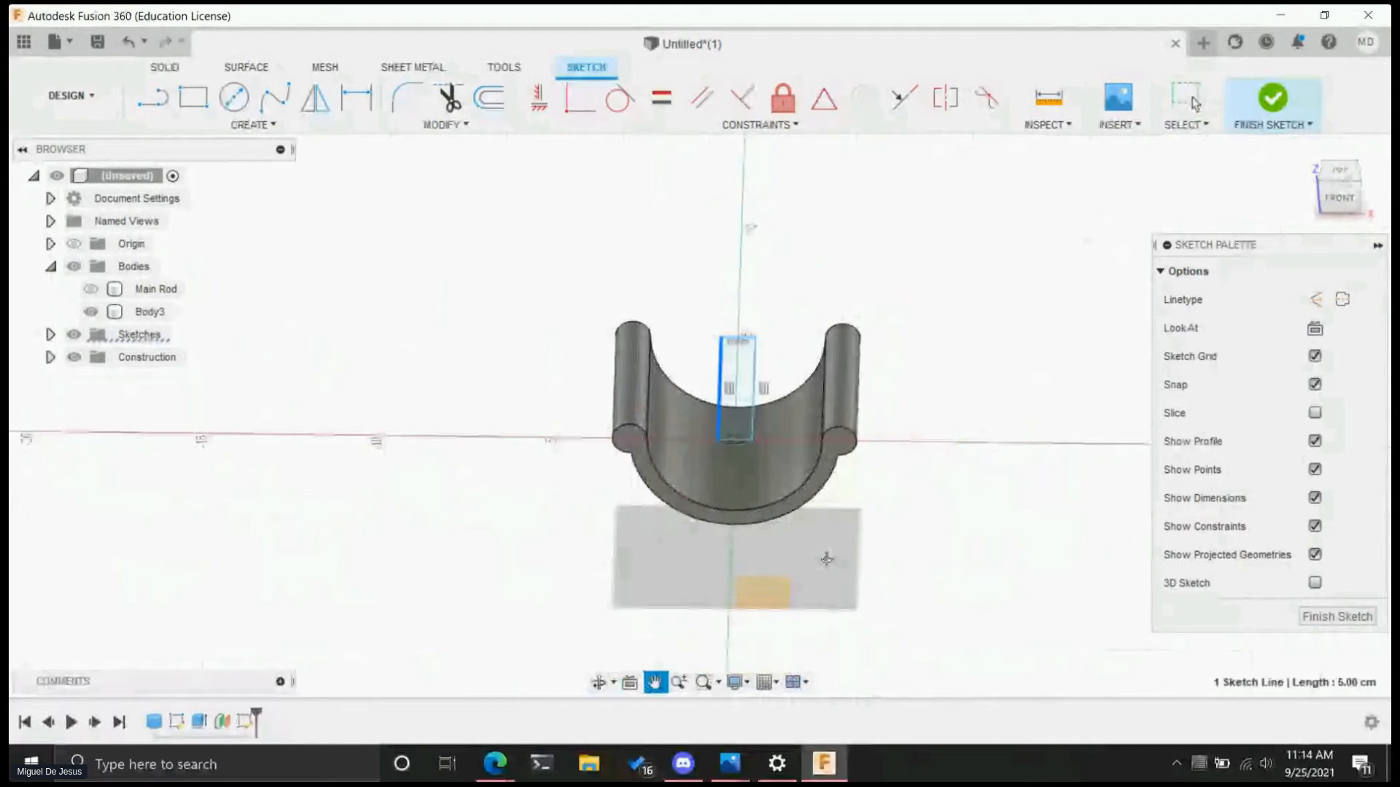
left_click(805, 379)
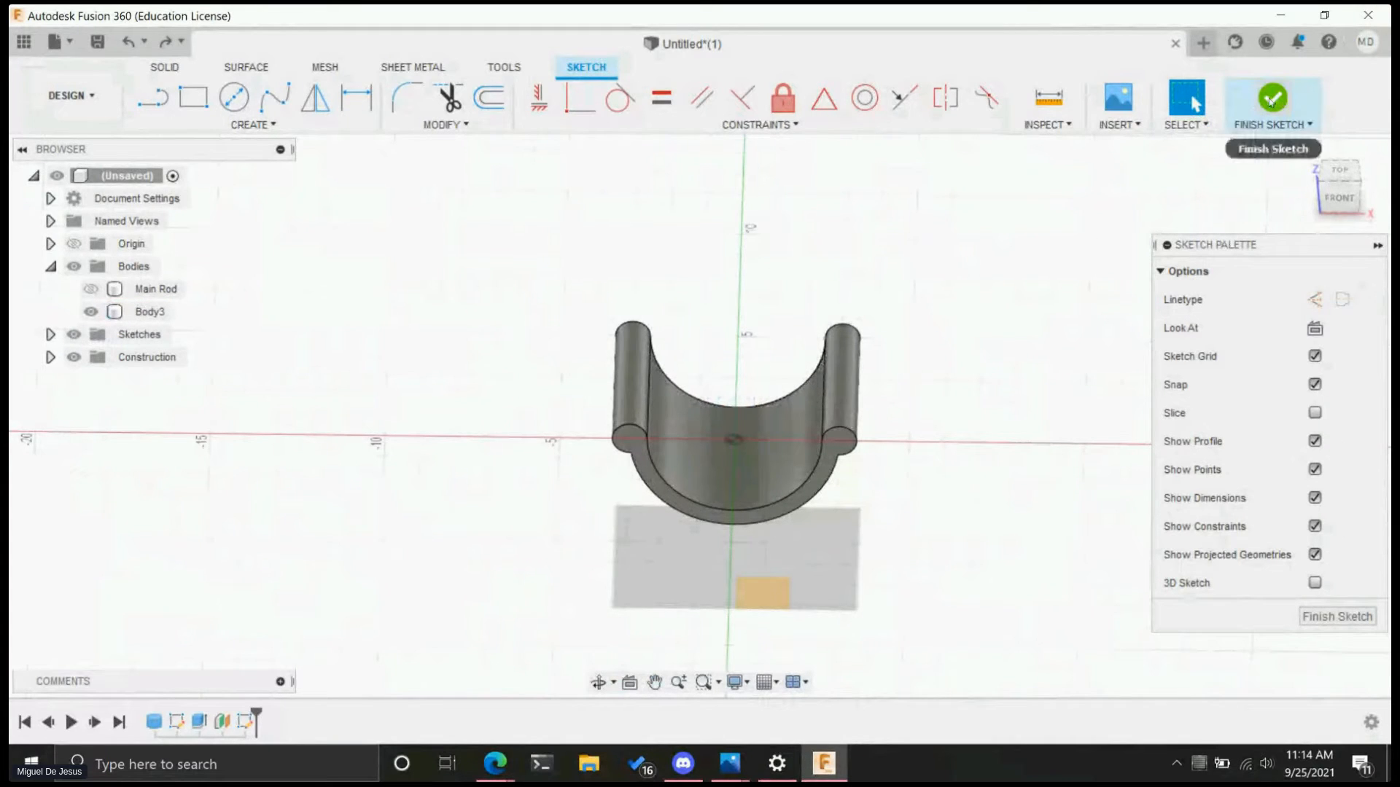
left_click(1272, 102)
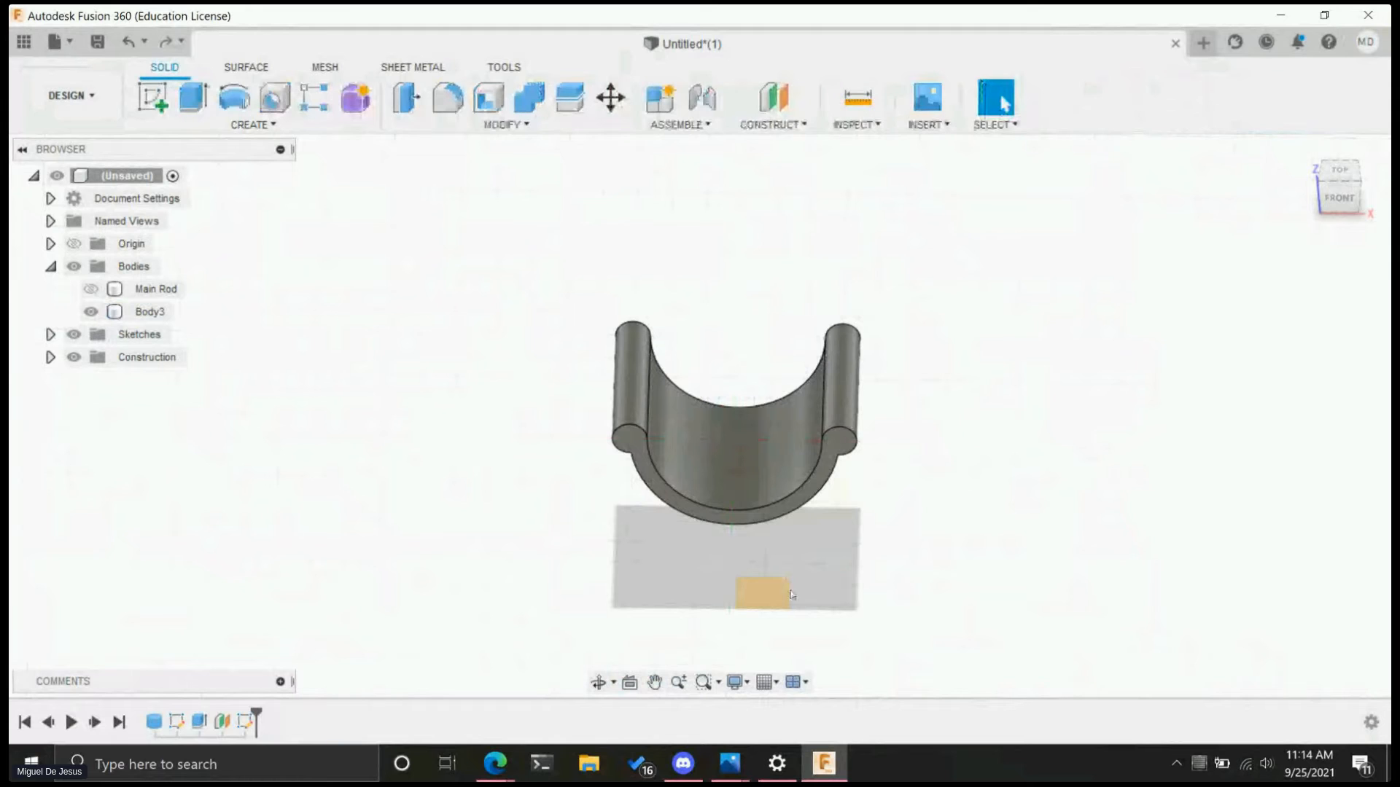
- On the construction plane below the cradle, sketch a centred two-point rectangle about 1 cm wide and 5 cm long, then finish the sketch
left_click(153, 97)
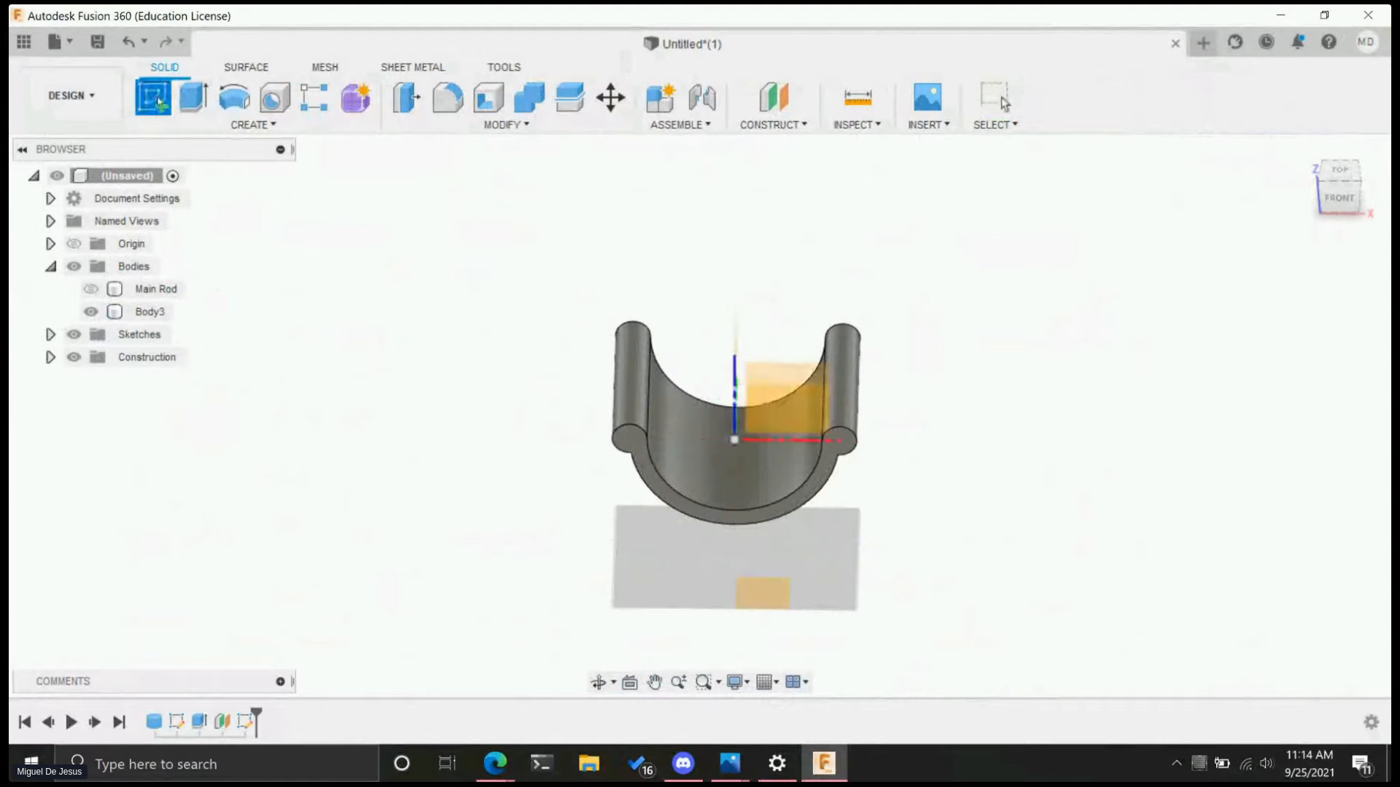
left_click(768, 593)
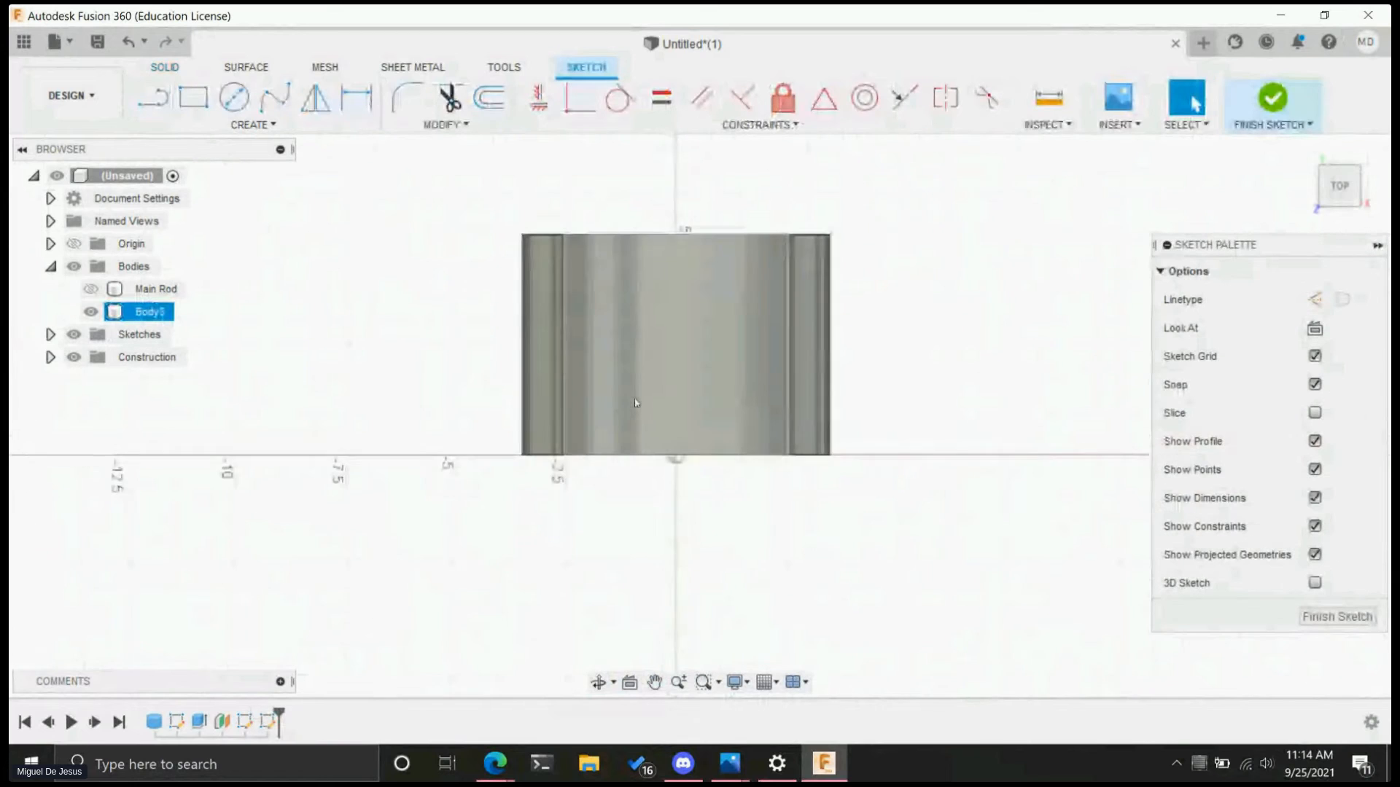
left_click(193, 97)
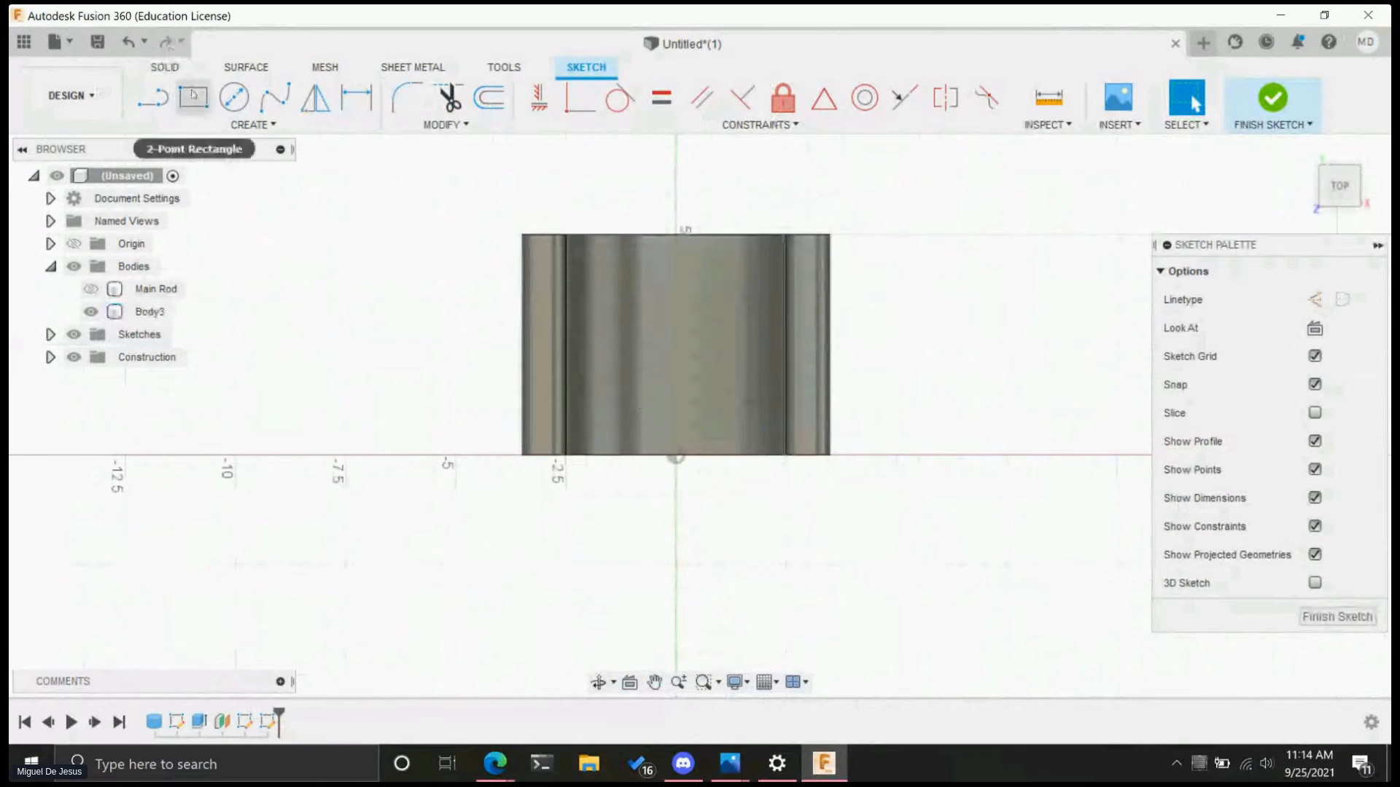
left_click(654, 237)
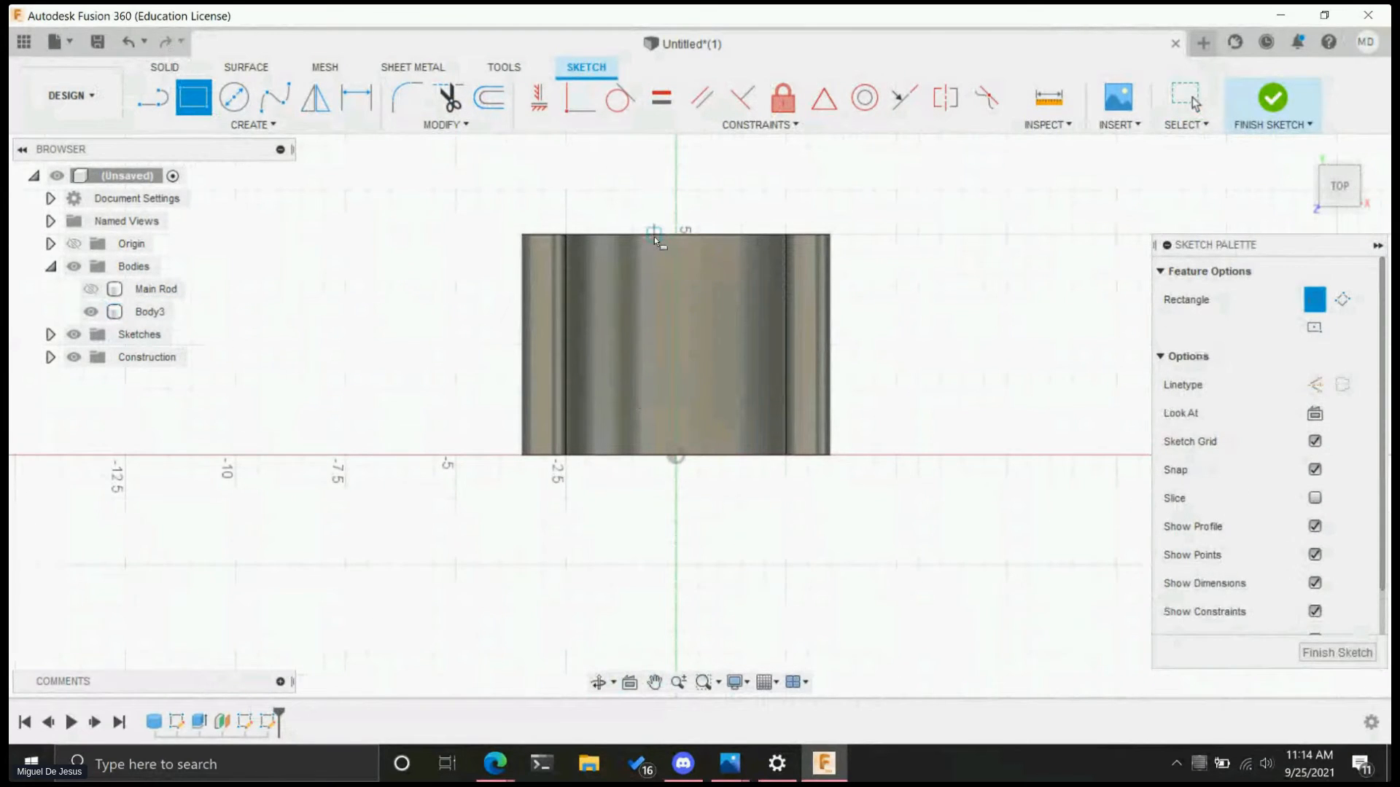
left_click(698, 457)
mouse_move(841, 535)
middle_mouse_down("shift")
mouse_move(799, 361)
mouse_move(744, 382)
middle_mouse_up("shift")
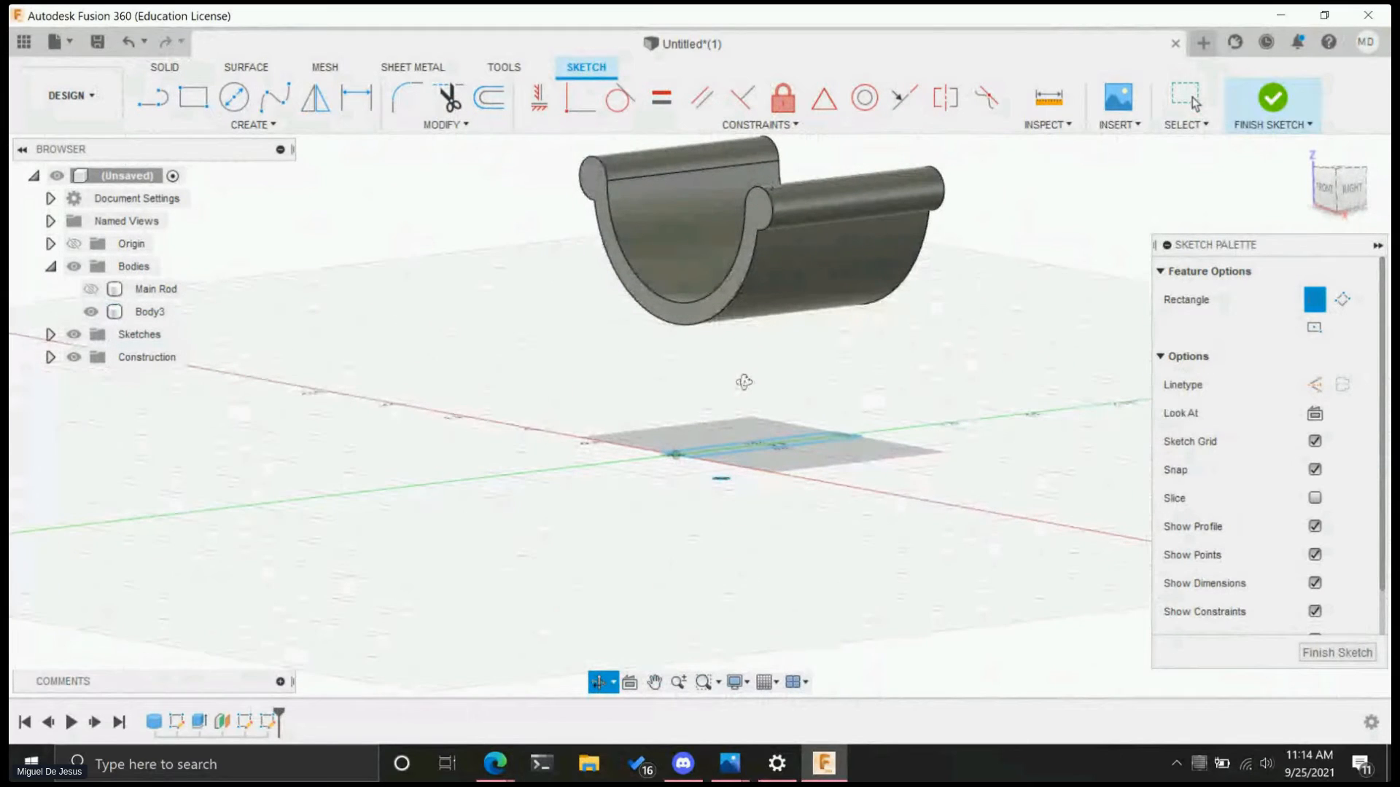
mouse_move(763, 534)
middle_mouse_down("shift")
mouse_move(743, 506)
mouse_move(732, 525)
middle_mouse_up("shift")
left_click(1272, 97)
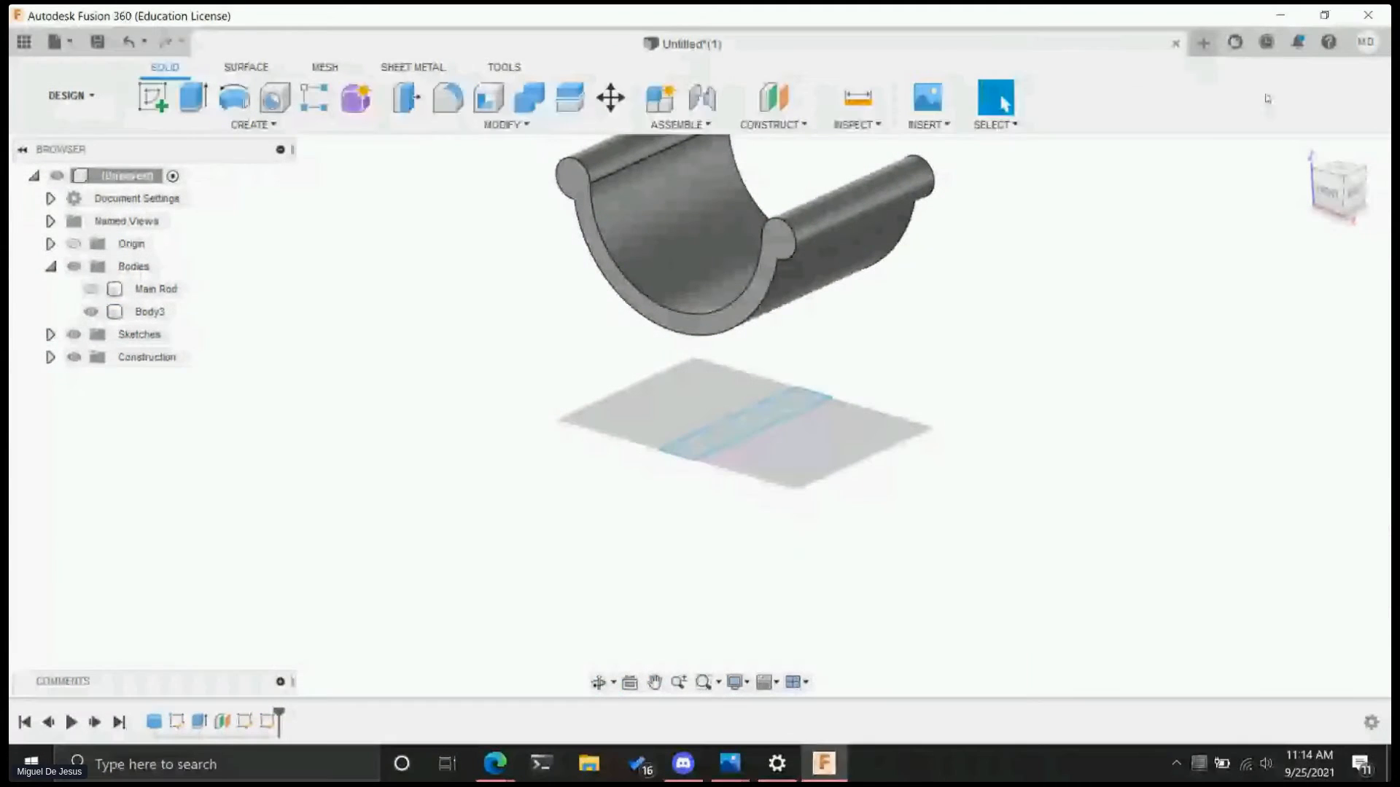
- Extrude the narrow rectangle upward about 4.70 cm through the bottom of the cradle
left_click(744, 424)
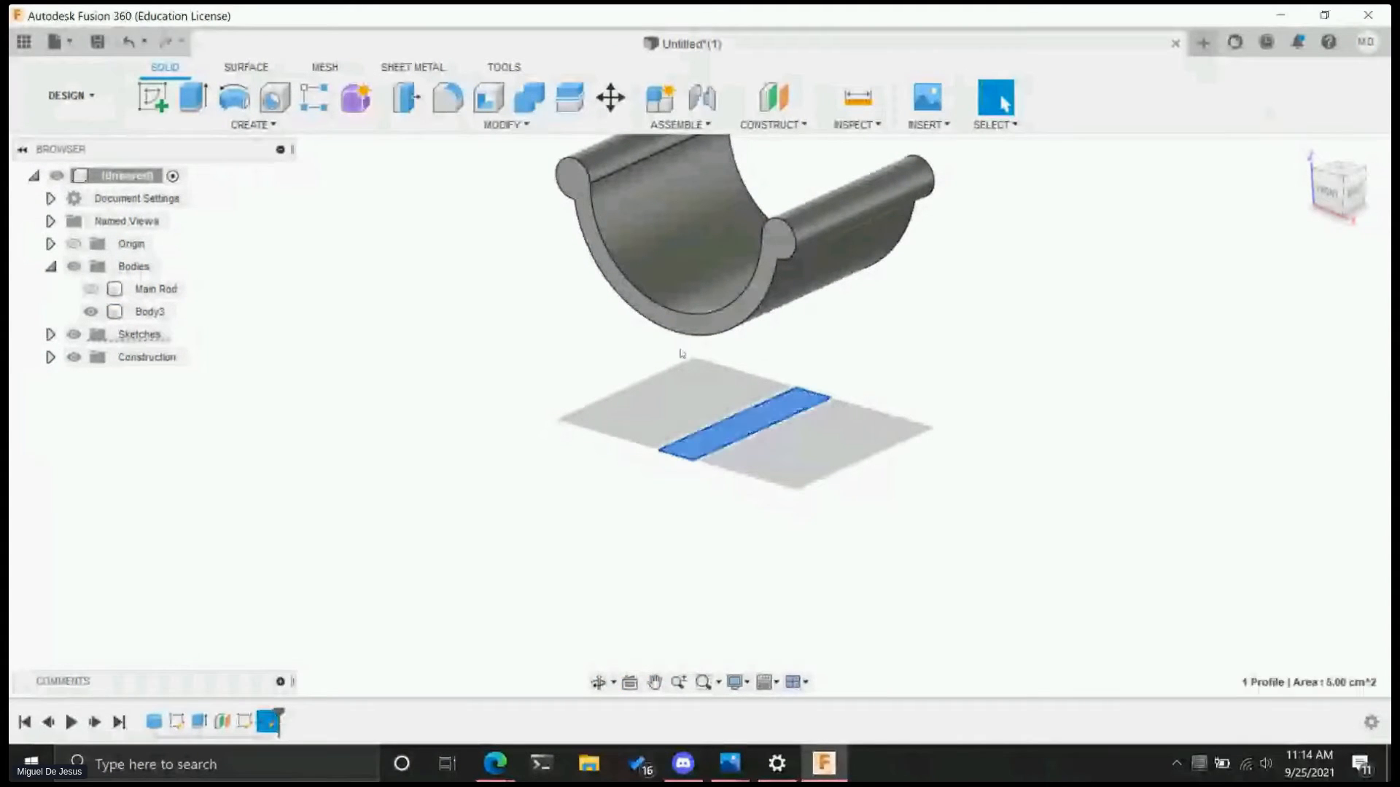
left_click(195, 93)
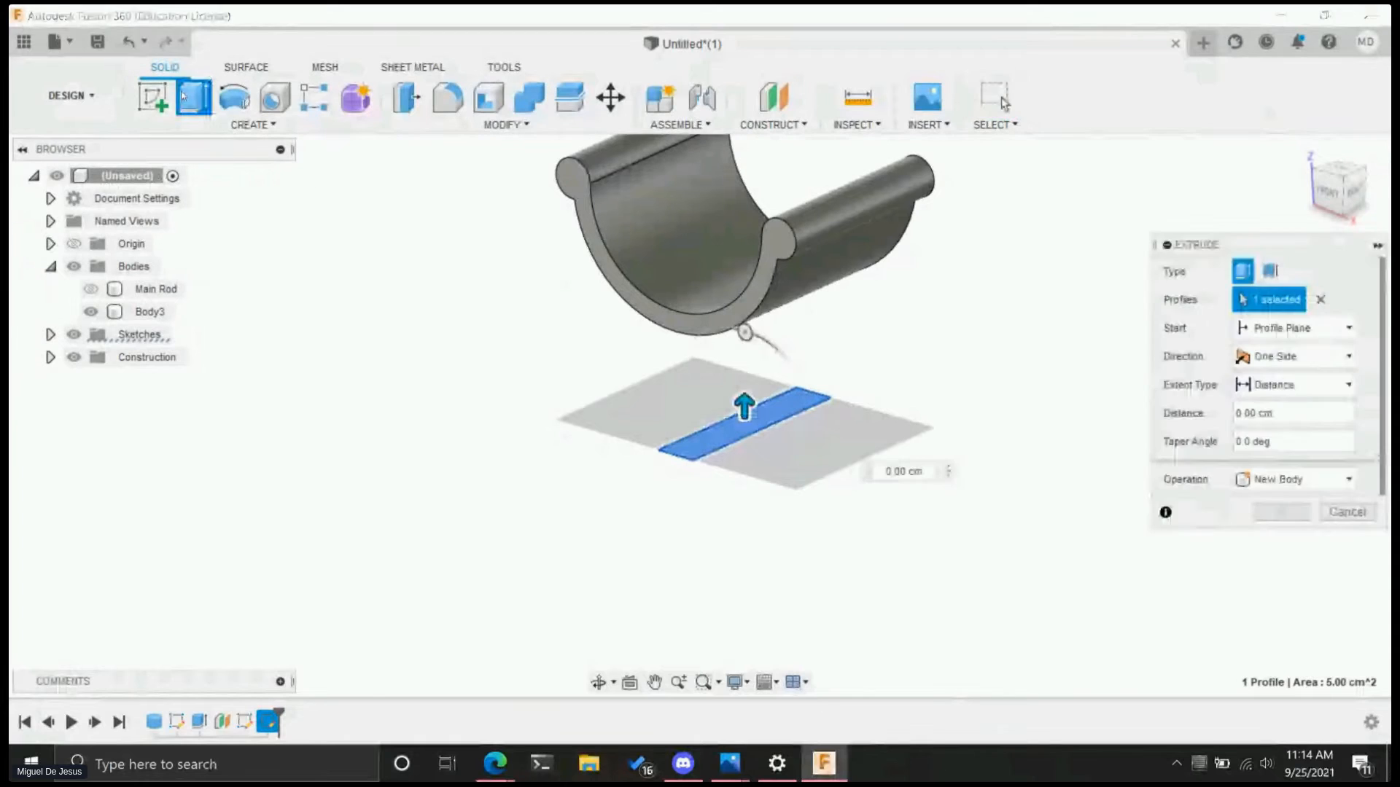
left_click_drag(745, 397, 742, 250)
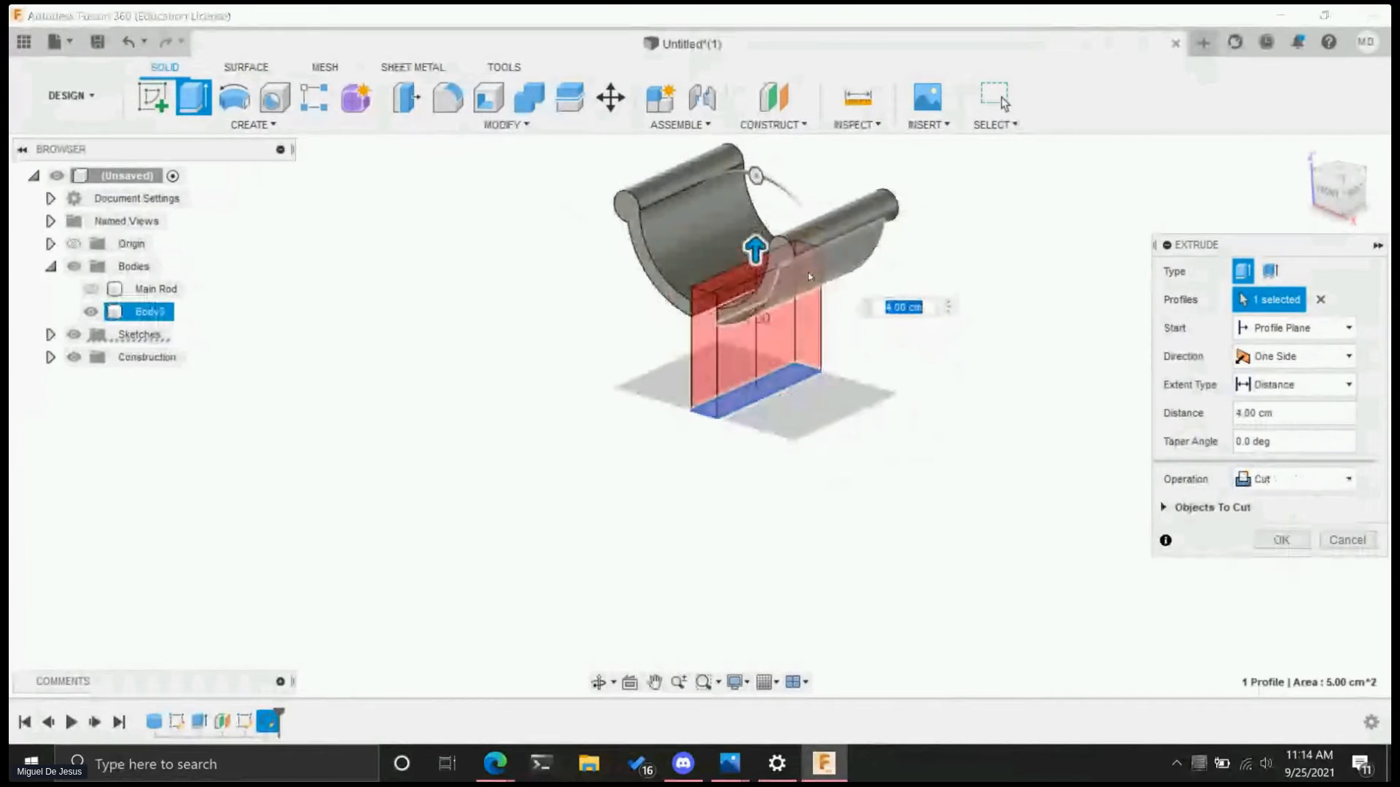
scroll(816, 315, "up", 4)
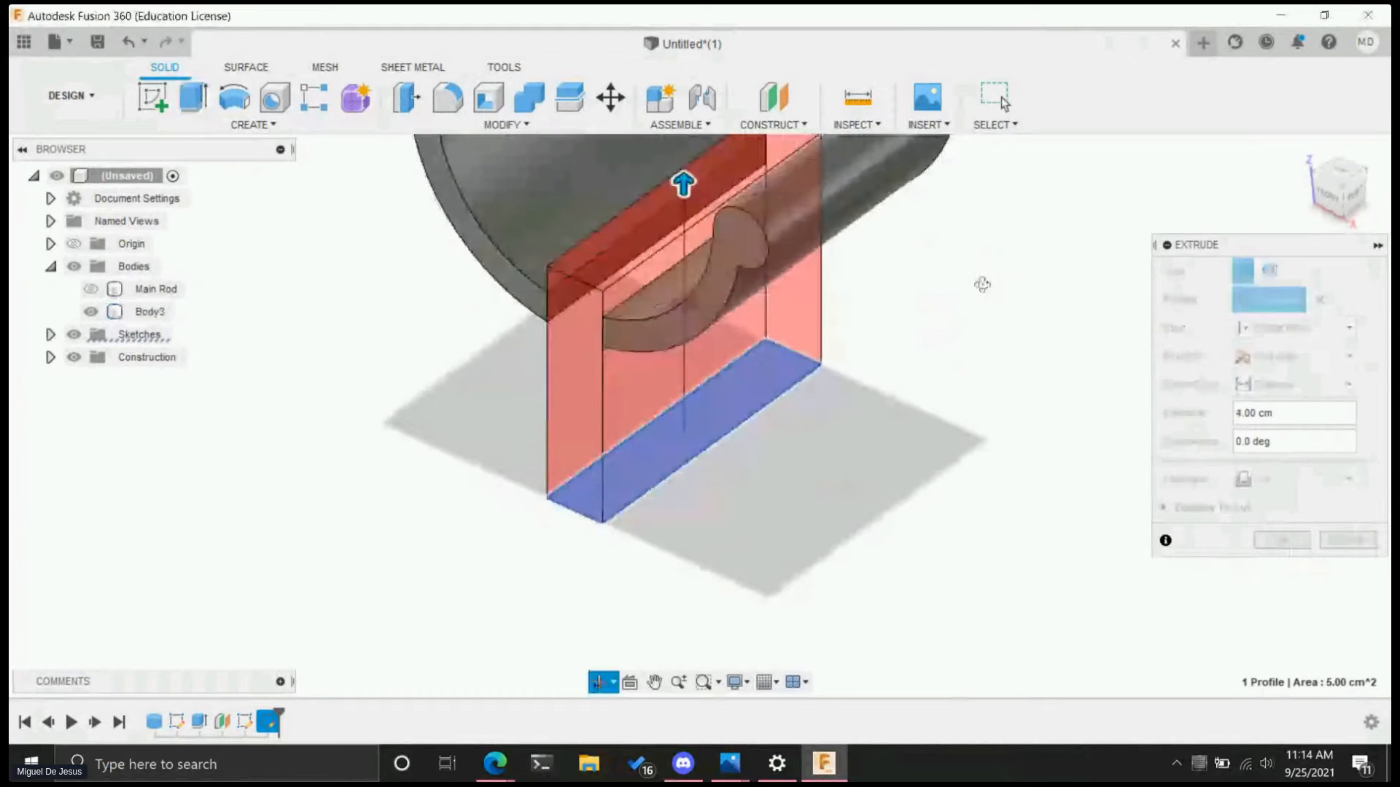
scroll(983, 243, "down", 4)
scroll(599, 373, "up", 2)
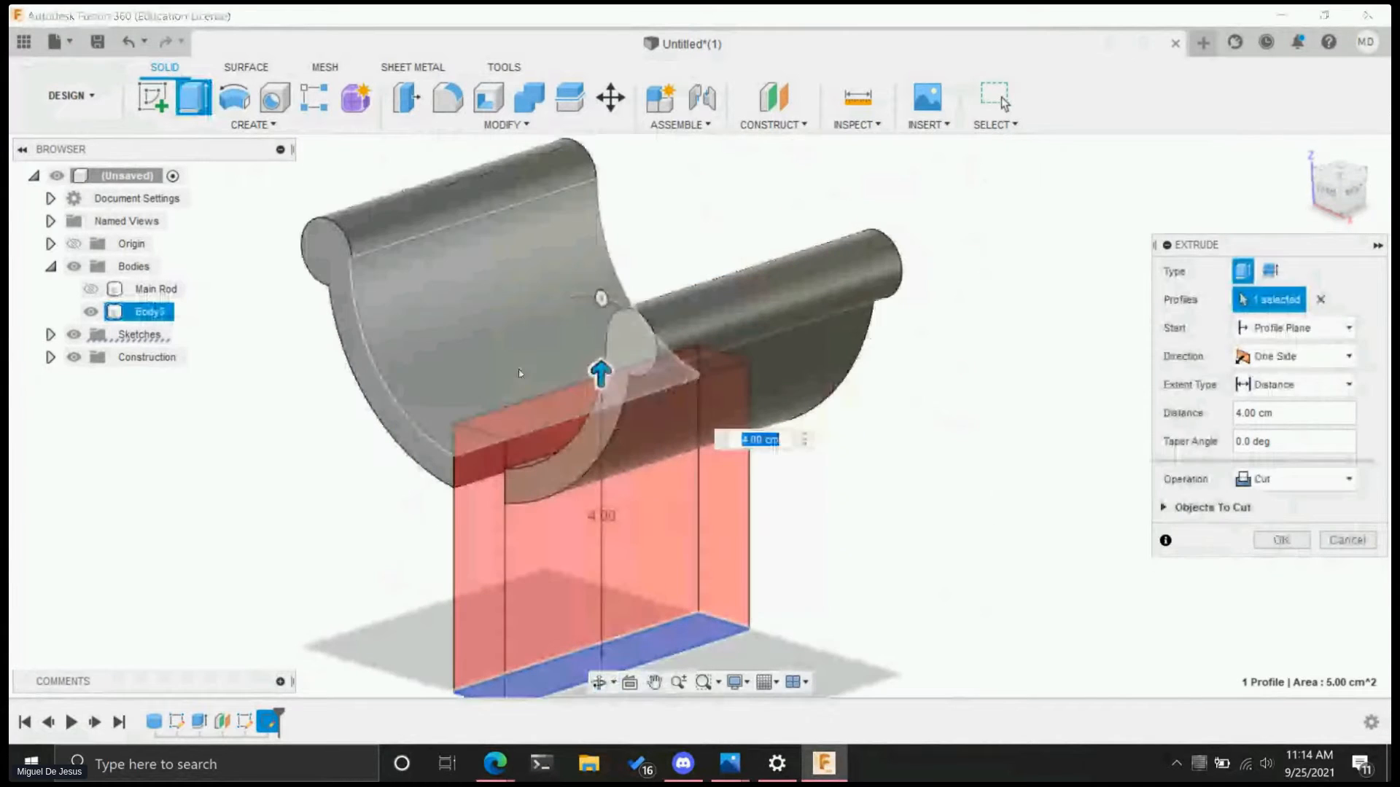
left_click_drag(599, 373, 543, 328)
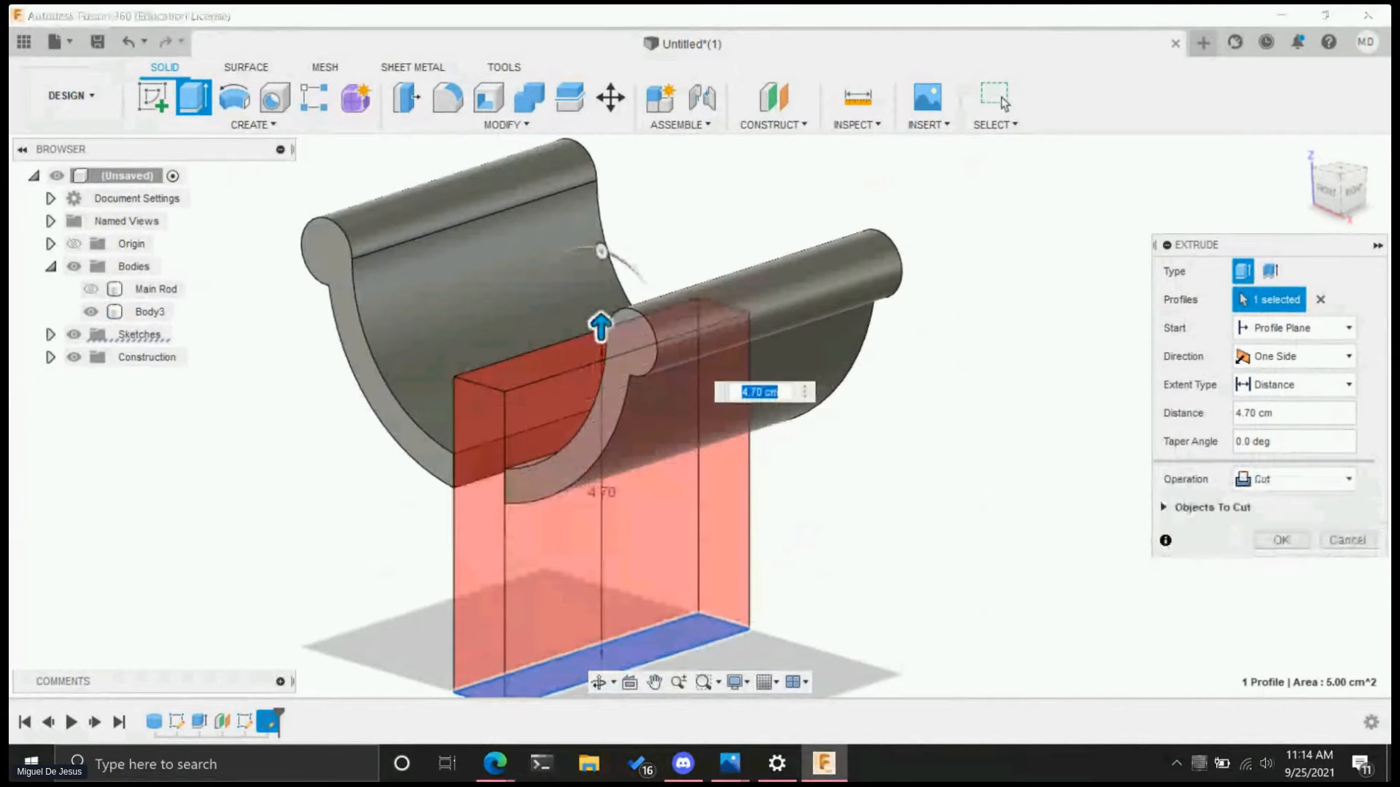
- Set the extrusion's operation to Join and its distance to 3.50 cm, and complete the upright plate under the cradle
left_click(1295, 479)
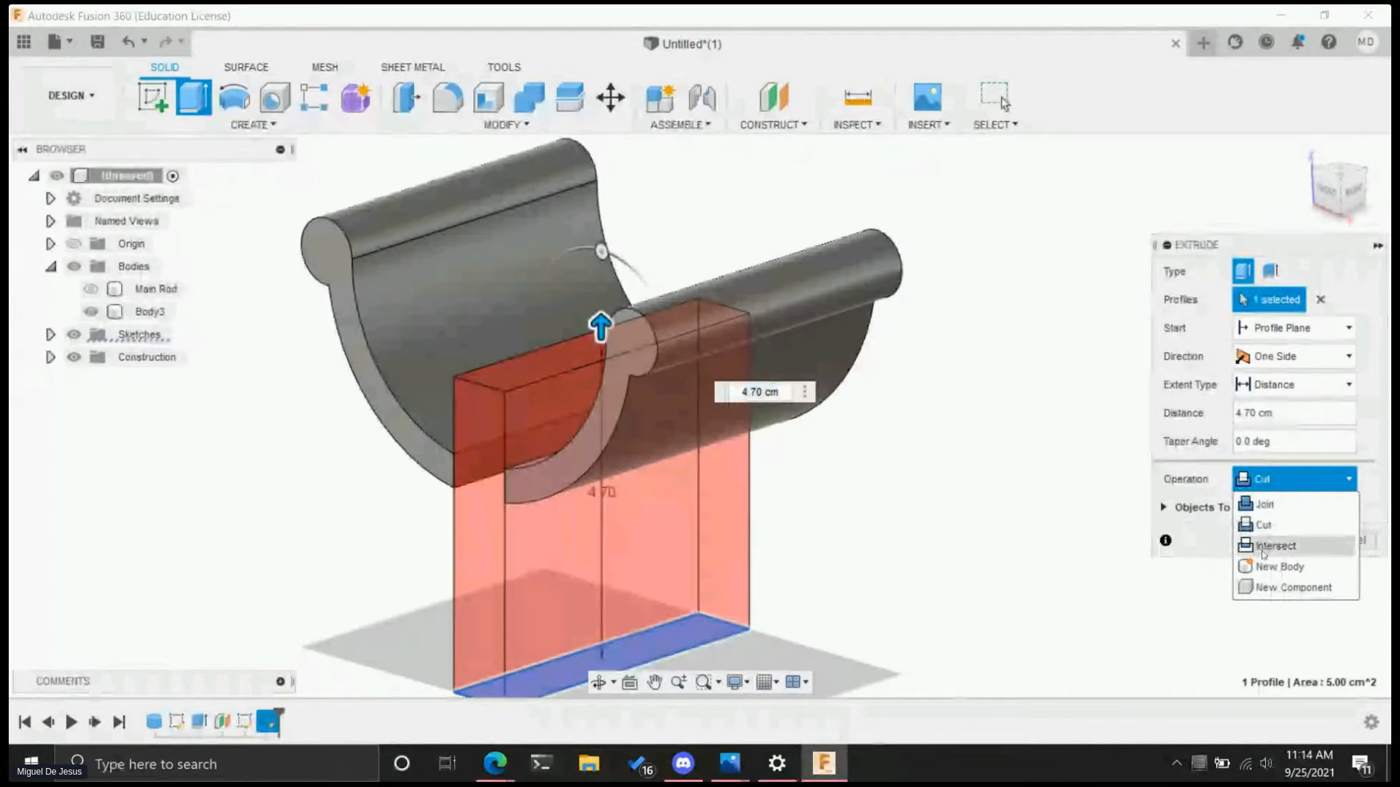
left_click(1274, 546)
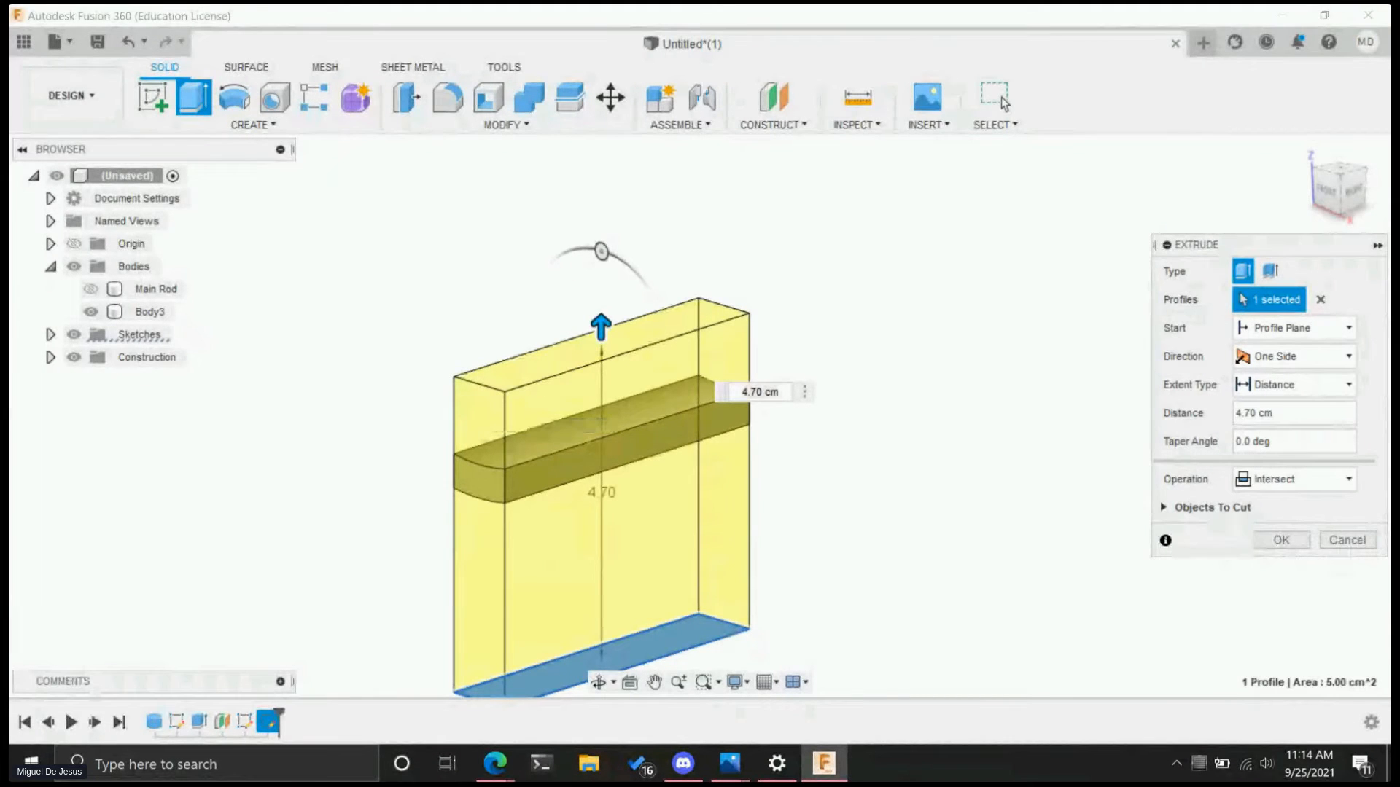
left_click(1269, 483)
left_click(1267, 504)
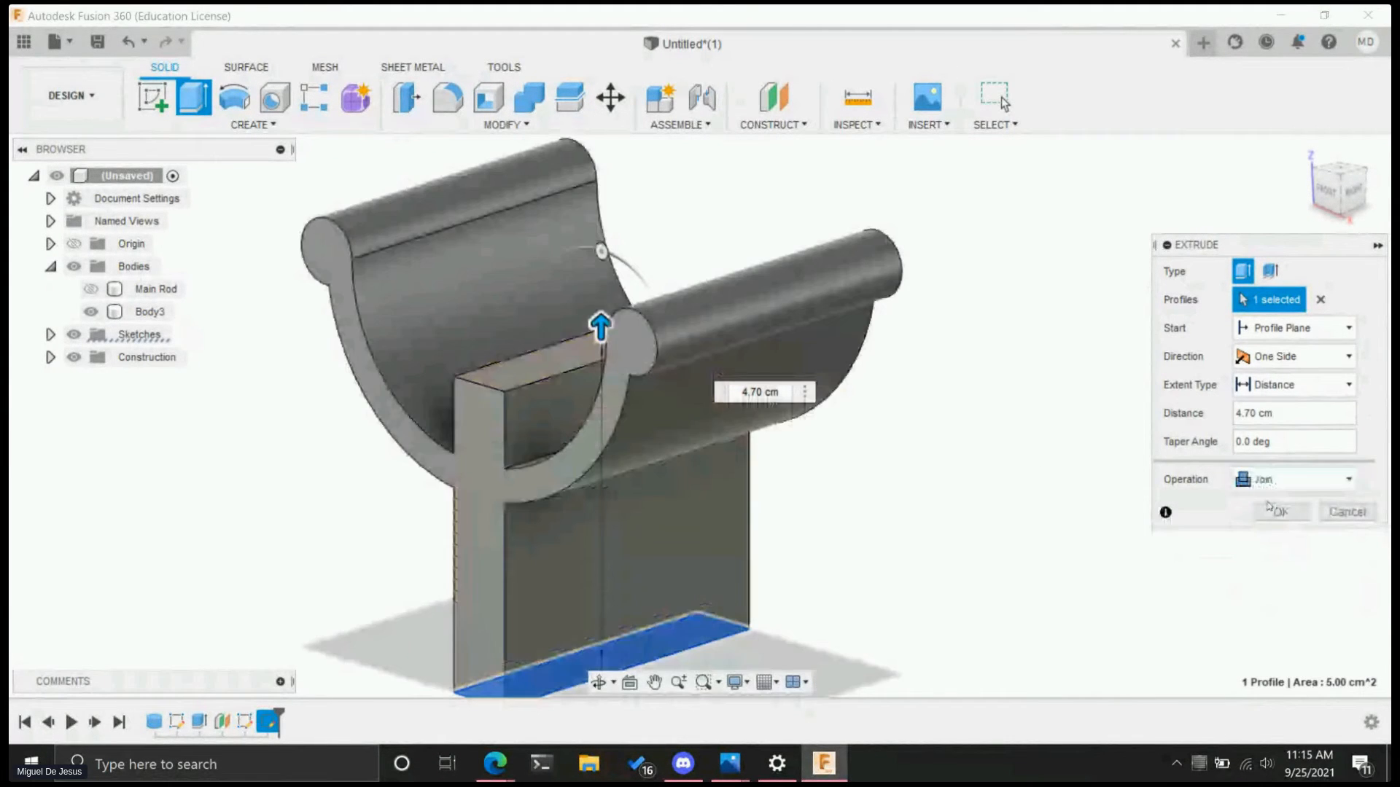
left_click_drag(606, 326, 592, 409)
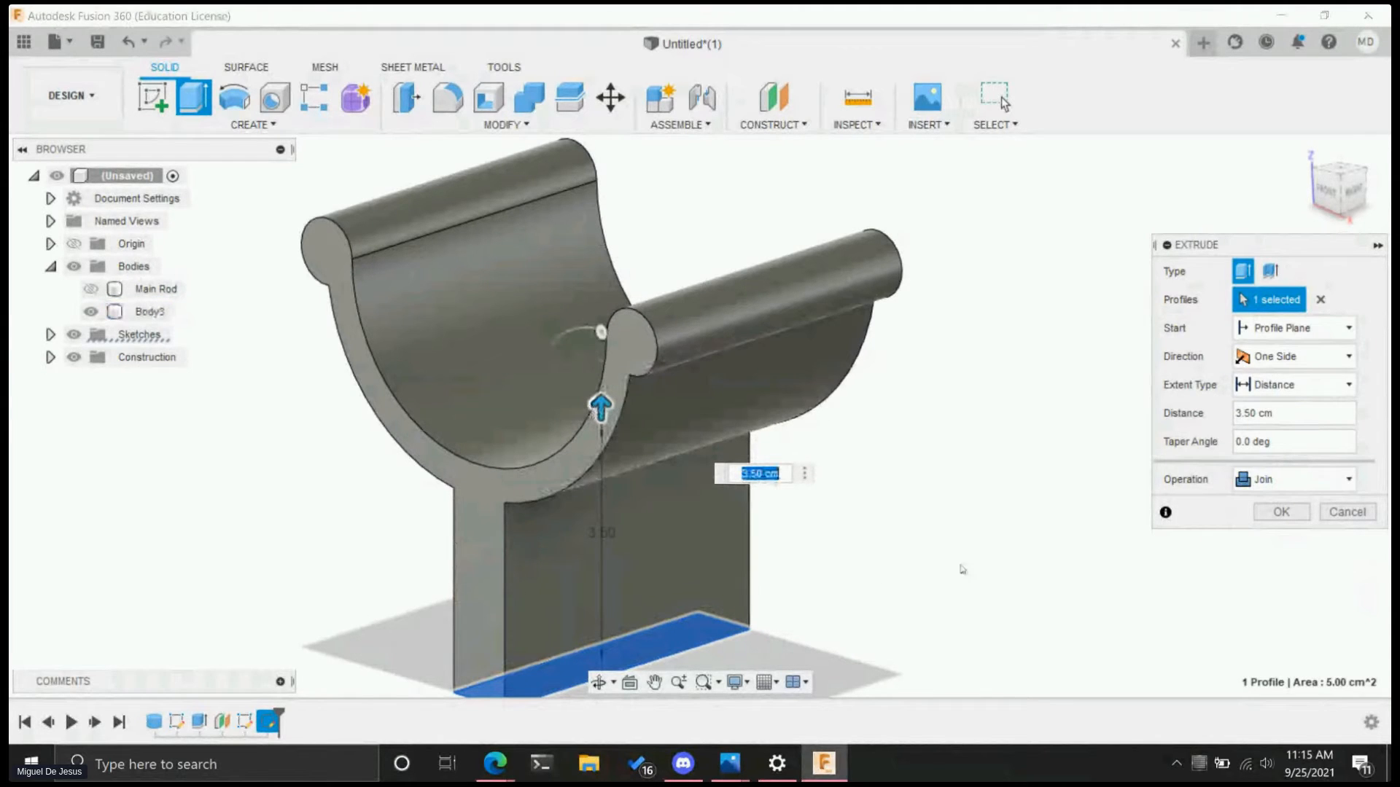
middle_click_drag(1034, 594, 558, 583, "shift")
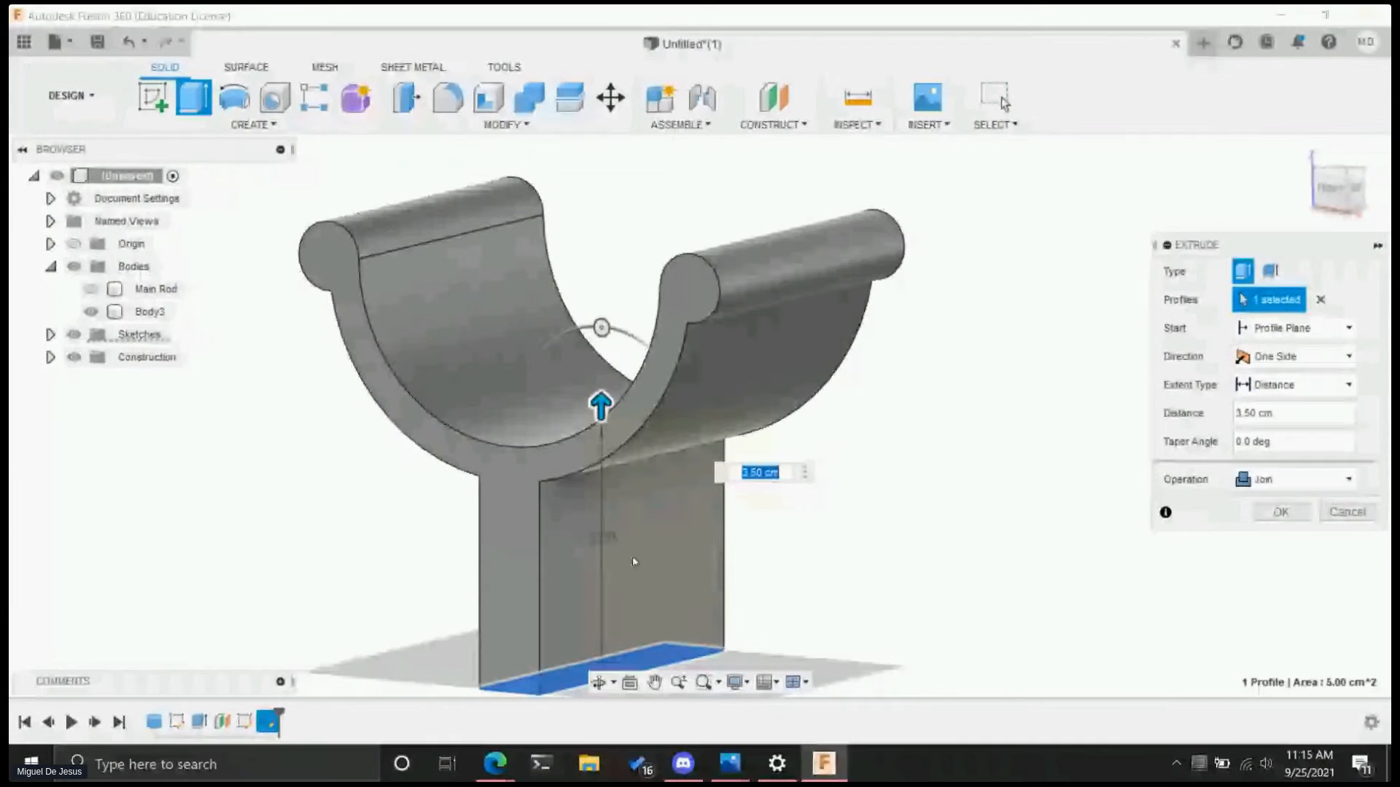
key("Return")
scroll(633, 561, "down", 3)
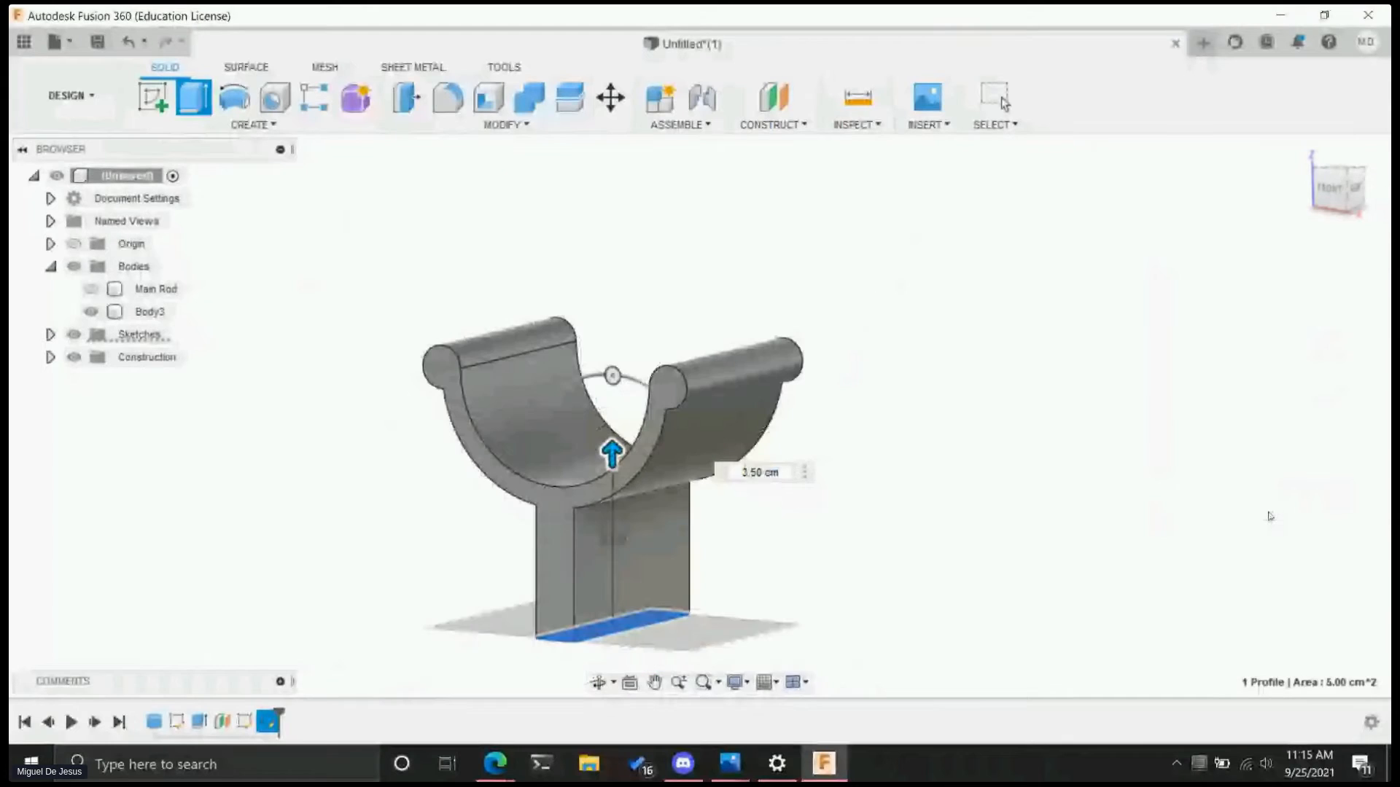
- Show the part square-on from the right, with the flat side face of the upright plate in view
middle_click_drag(699, 605, 448, 575, "shift")
middle_click_drag(705, 581, 869, 566, "shift")
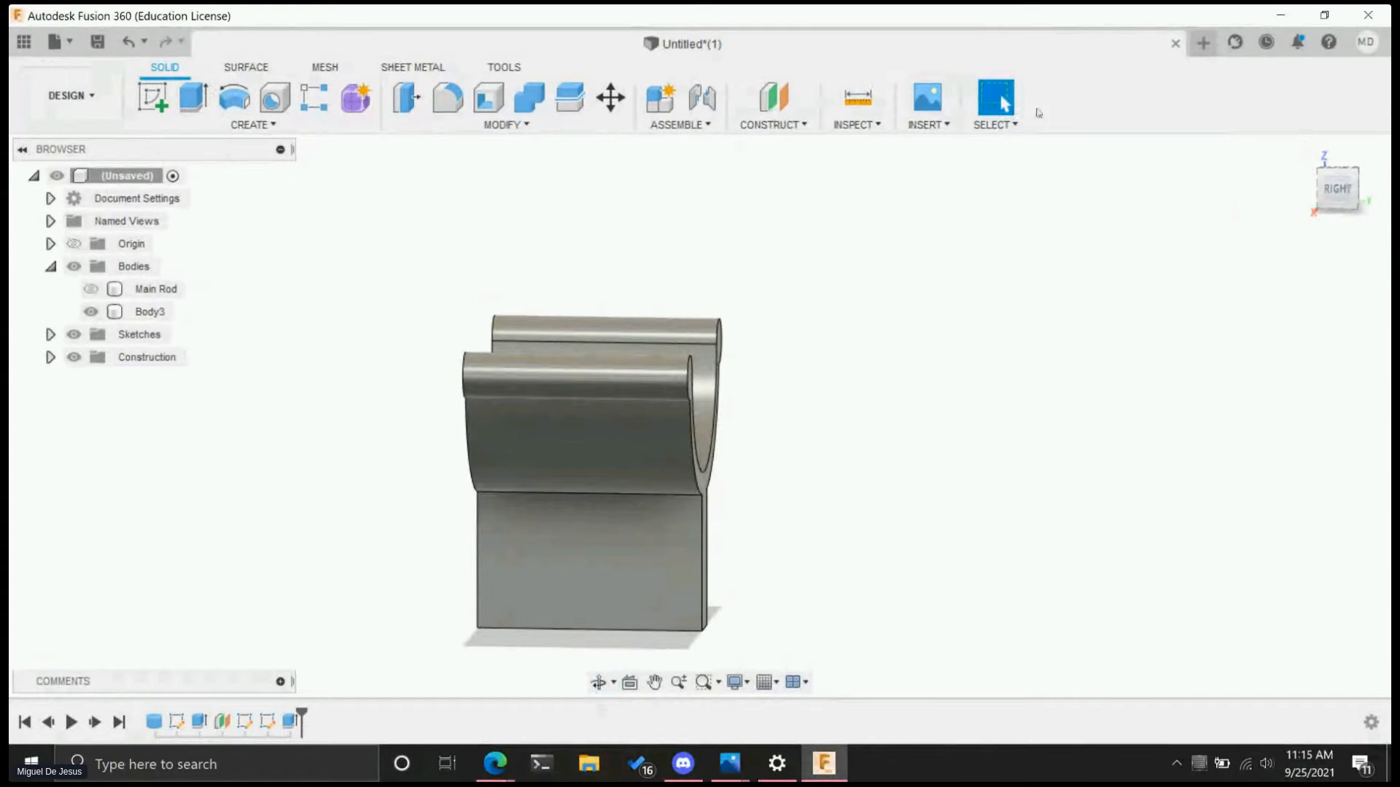
left_click(1337, 188)
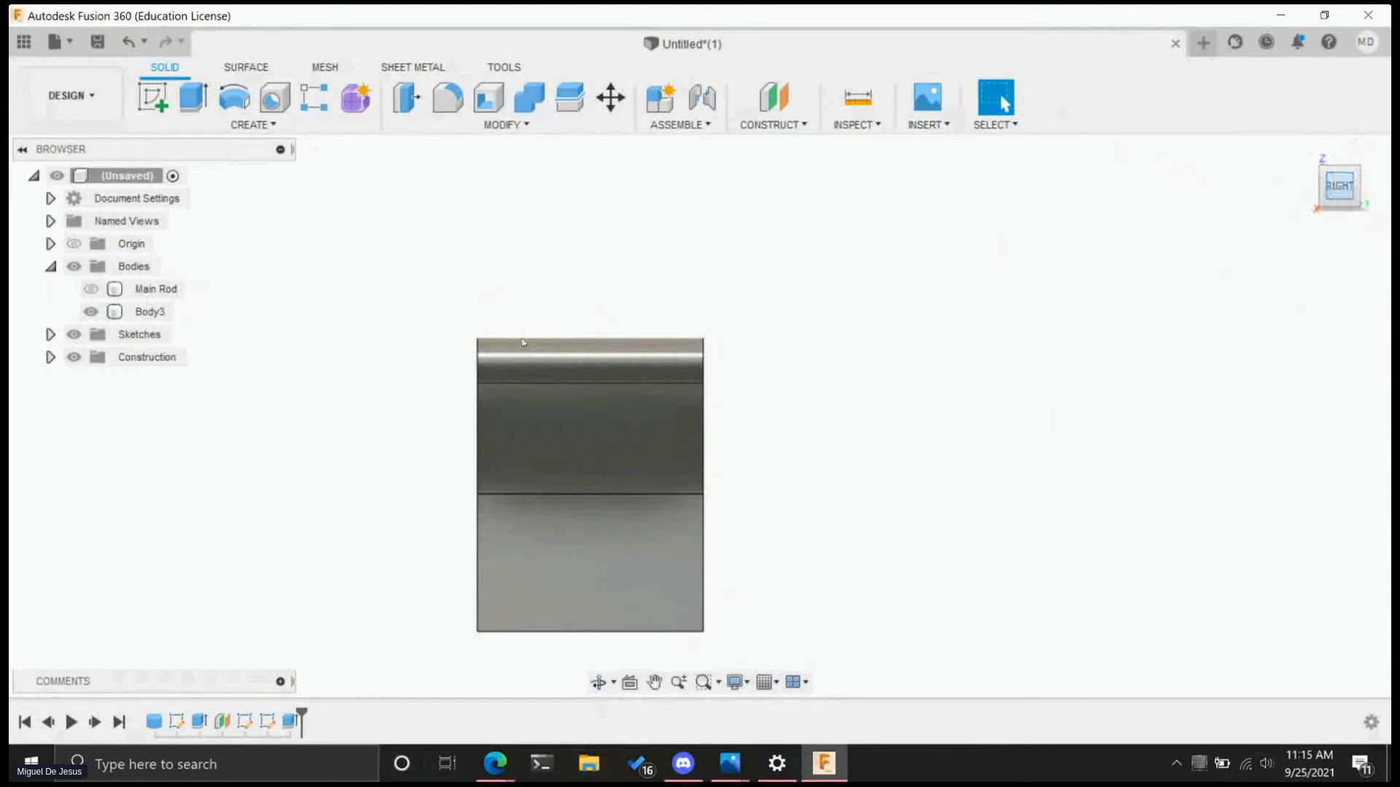
middle_click_drag(749, 415, 854, 322)
scroll(837, 340, "down", 1)
scroll(795, 392, "up", 4)
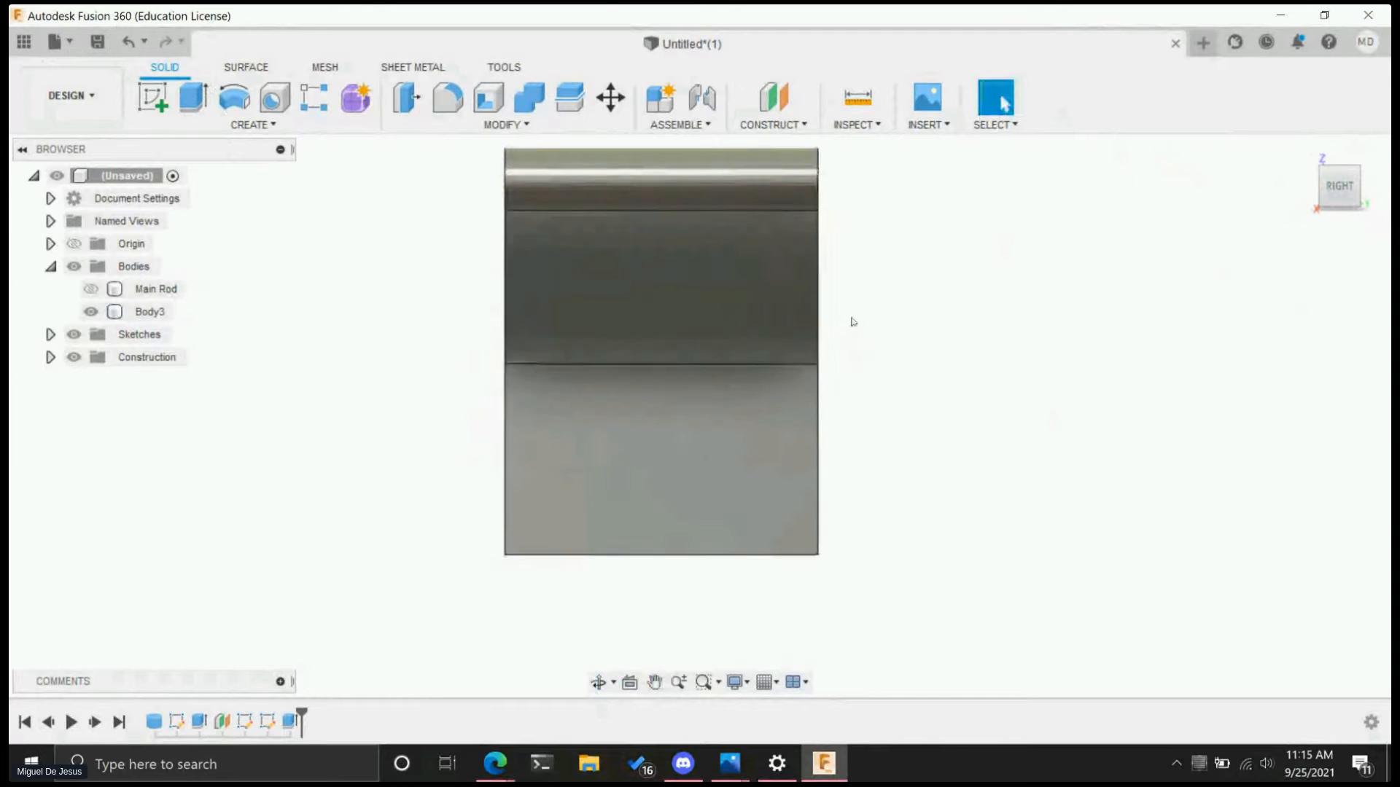
left_click(275, 102)
left_click(653, 433)
left_click_drag(654, 432, 569, 498)
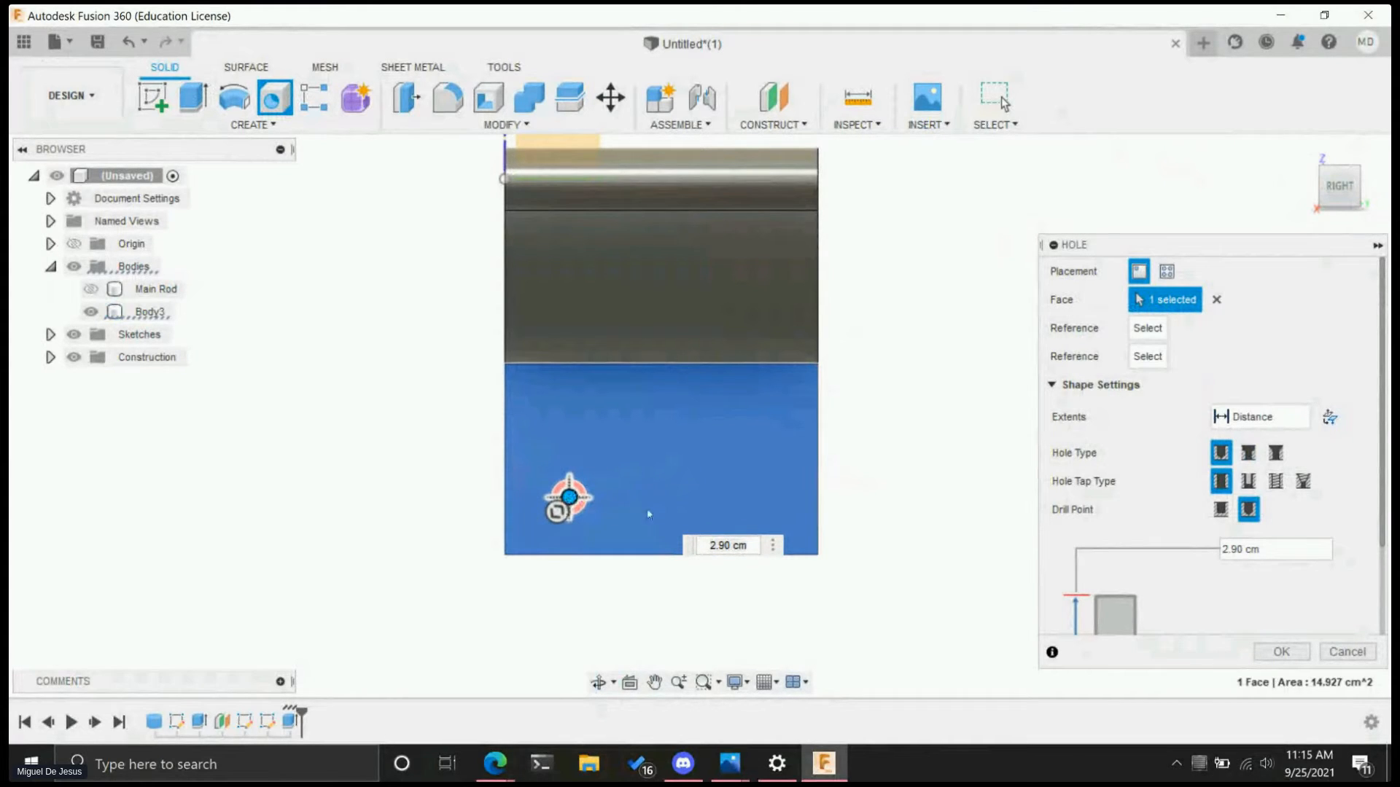
left_click_drag(570, 498, 538, 509)
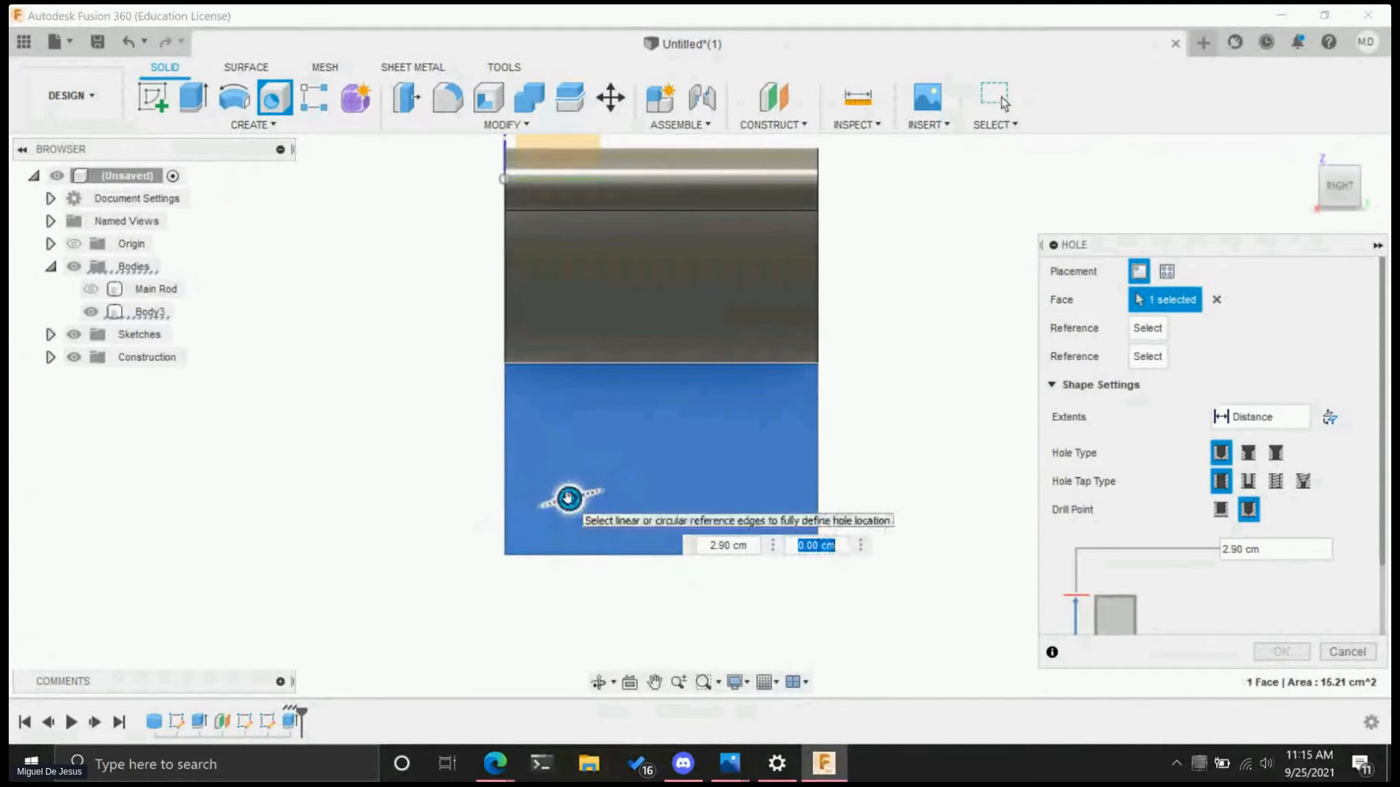
key("Escape")
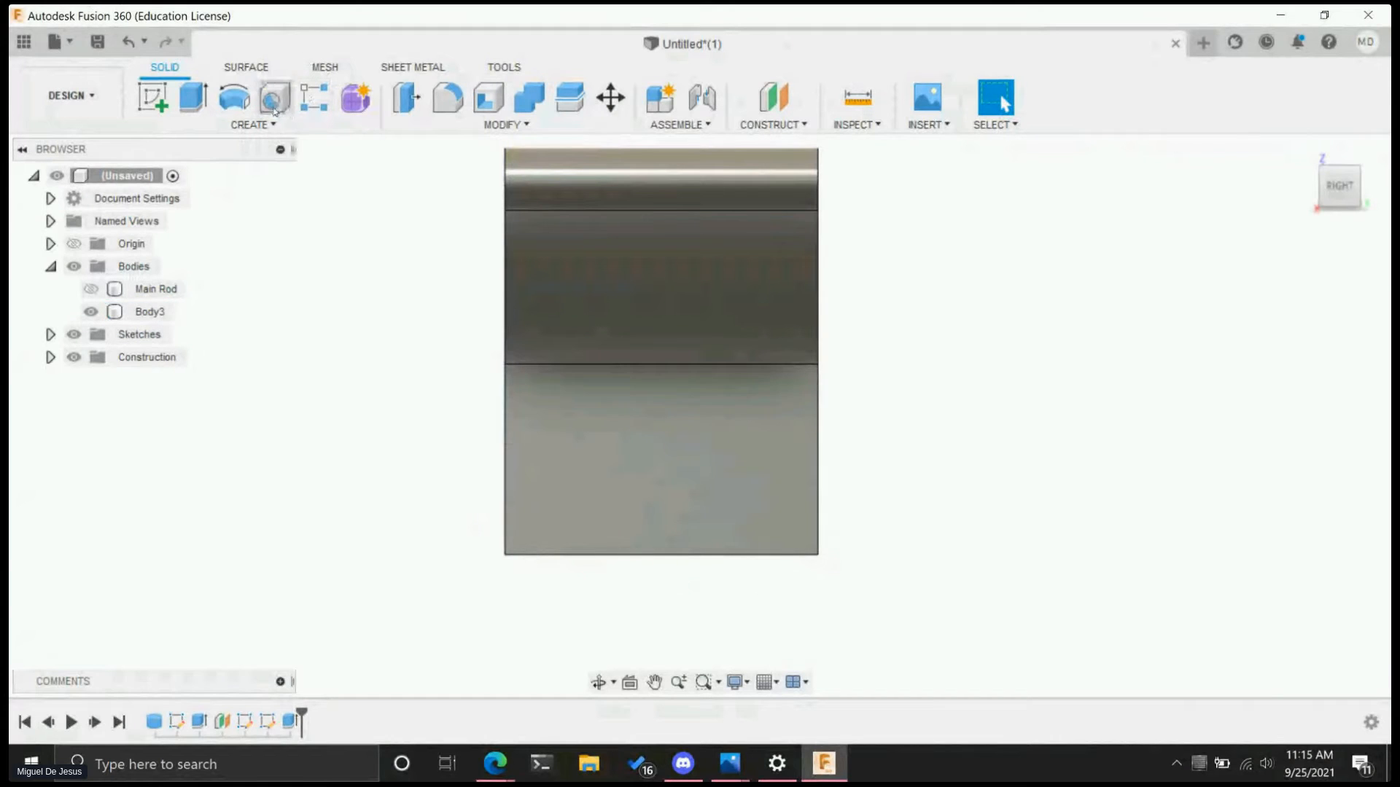
- Create a simple hole 1.00 cm deep through the upright plate, near the lower front corner of its right side face
left_click(275, 99)
left_click(625, 501)
left_click_drag(625, 501, 568, 505)
middle_click_drag(565, 587, 667, 632, "shift")
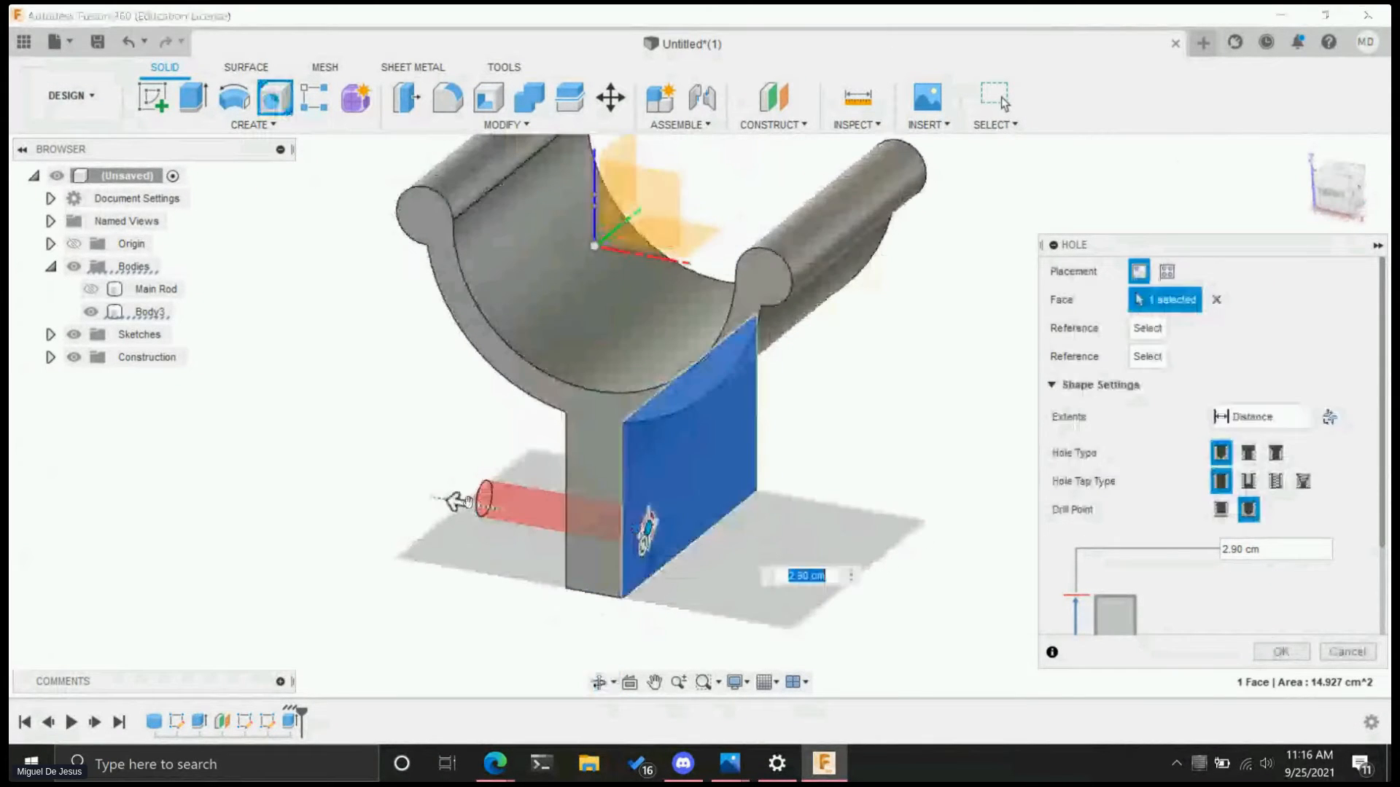
left_click_drag(469, 502, 576, 521)
middle_click_drag(503, 597, 394, 571, "shift")
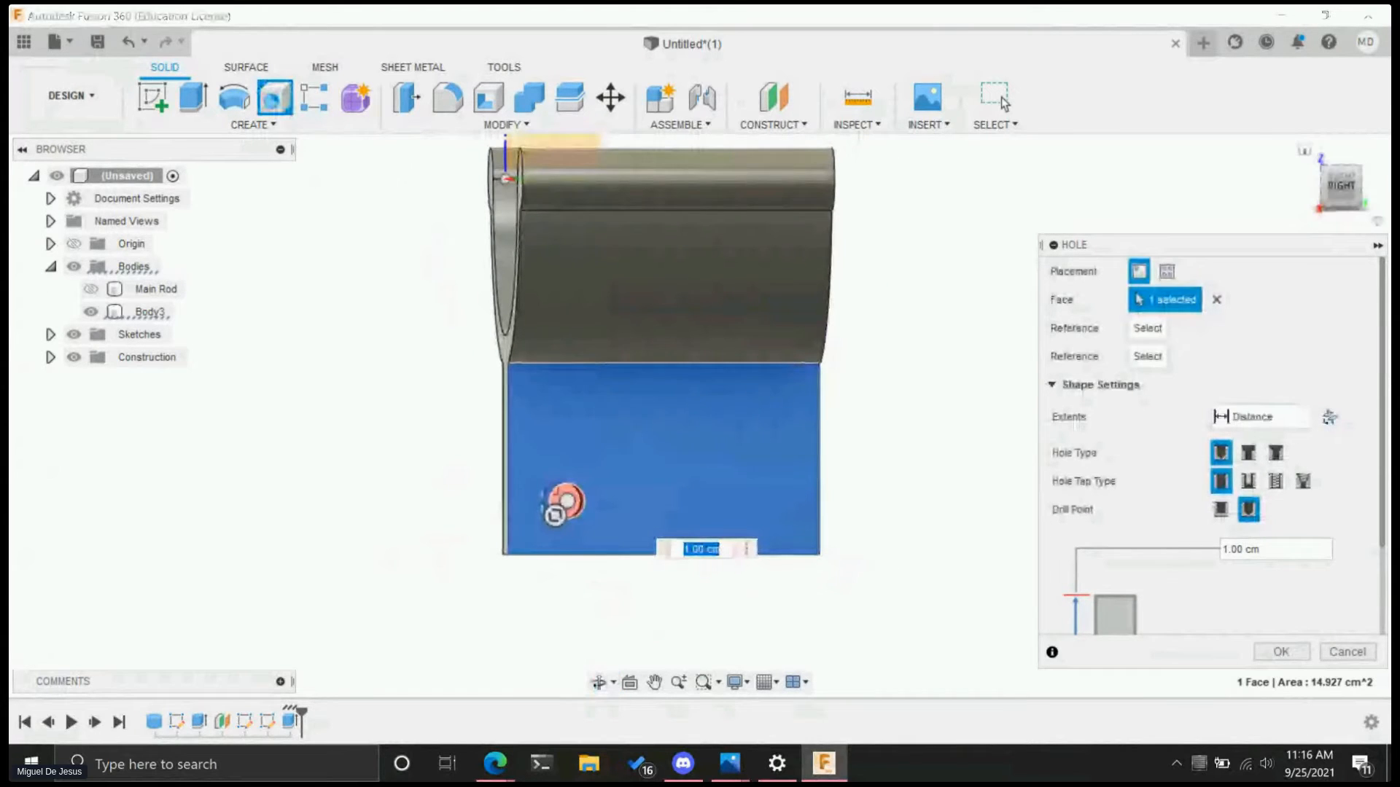
left_click(1333, 188)
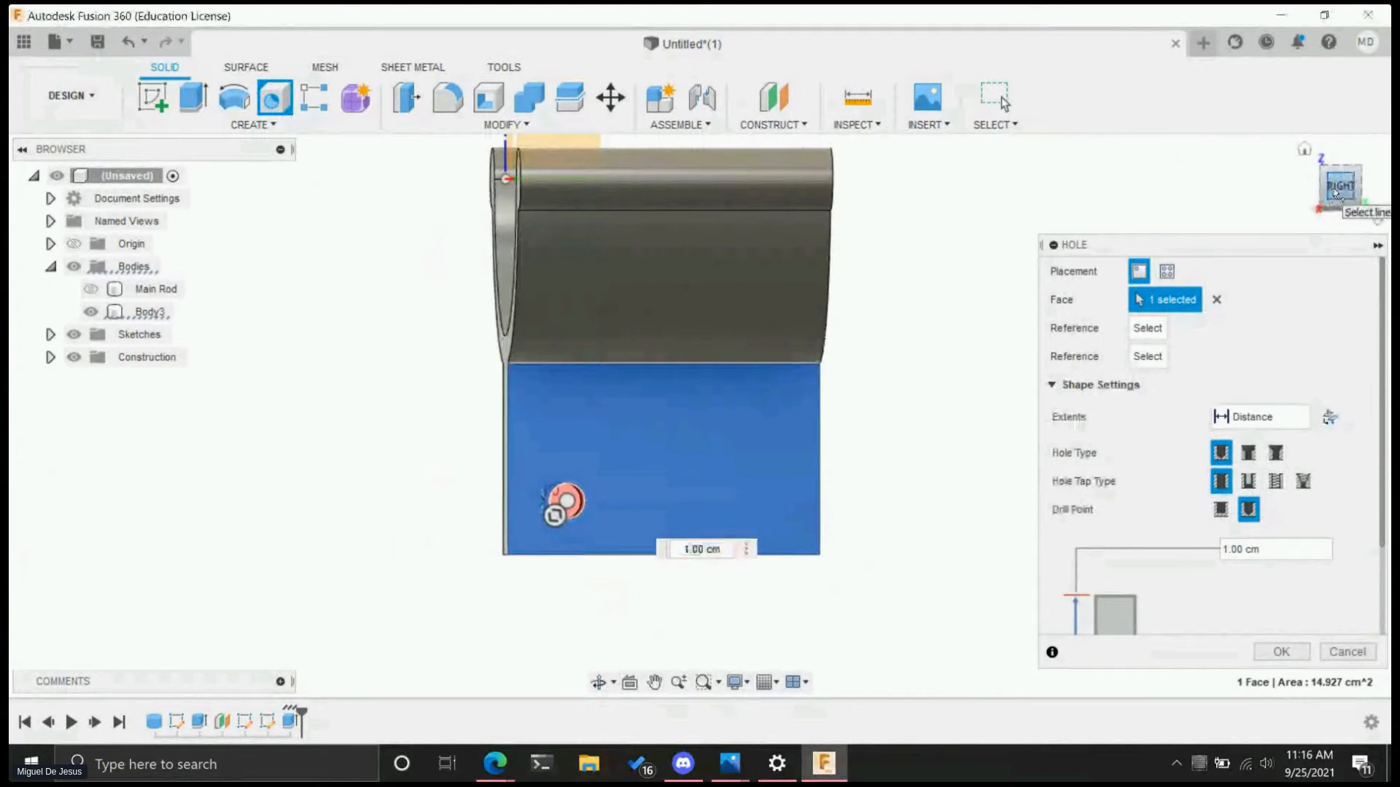
key("Return")
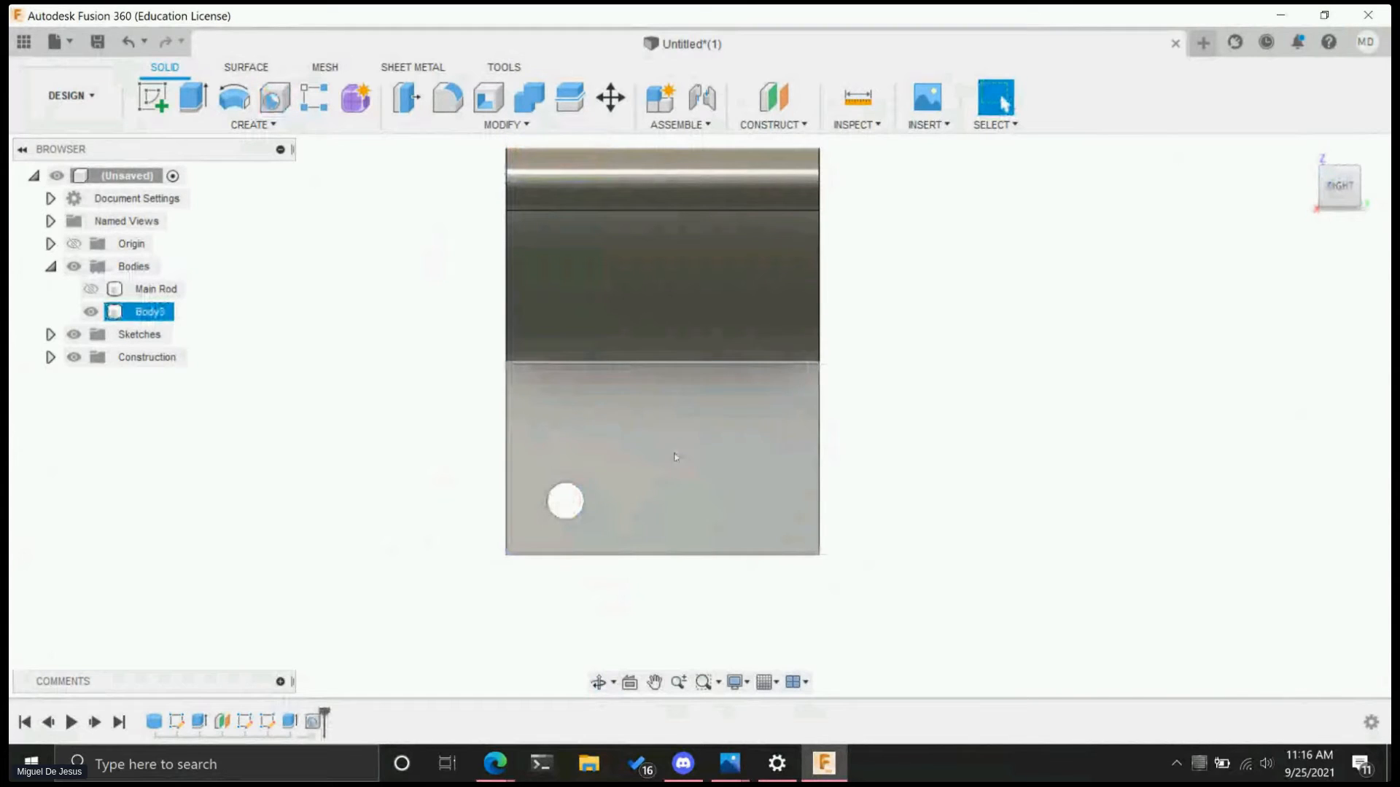
- Create a second simple hole 1.00 cm deep through the upright plate, near the lower rear corner of its right side face
left_click(273, 102)
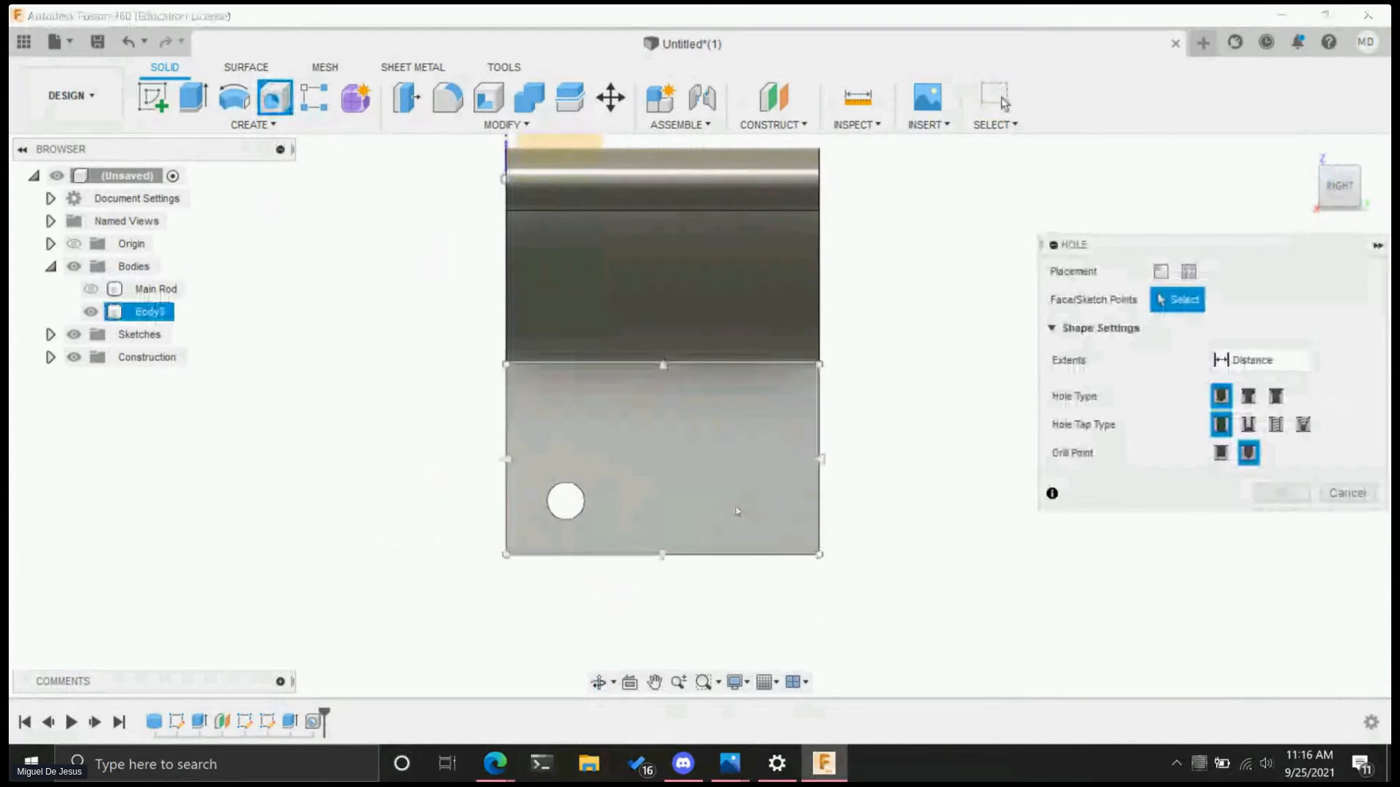
left_click(741, 496)
mouse_move(742, 495)
left_mouse_down()
mouse_move(776, 501)
mouse_move(758, 503)
left_mouse_up()
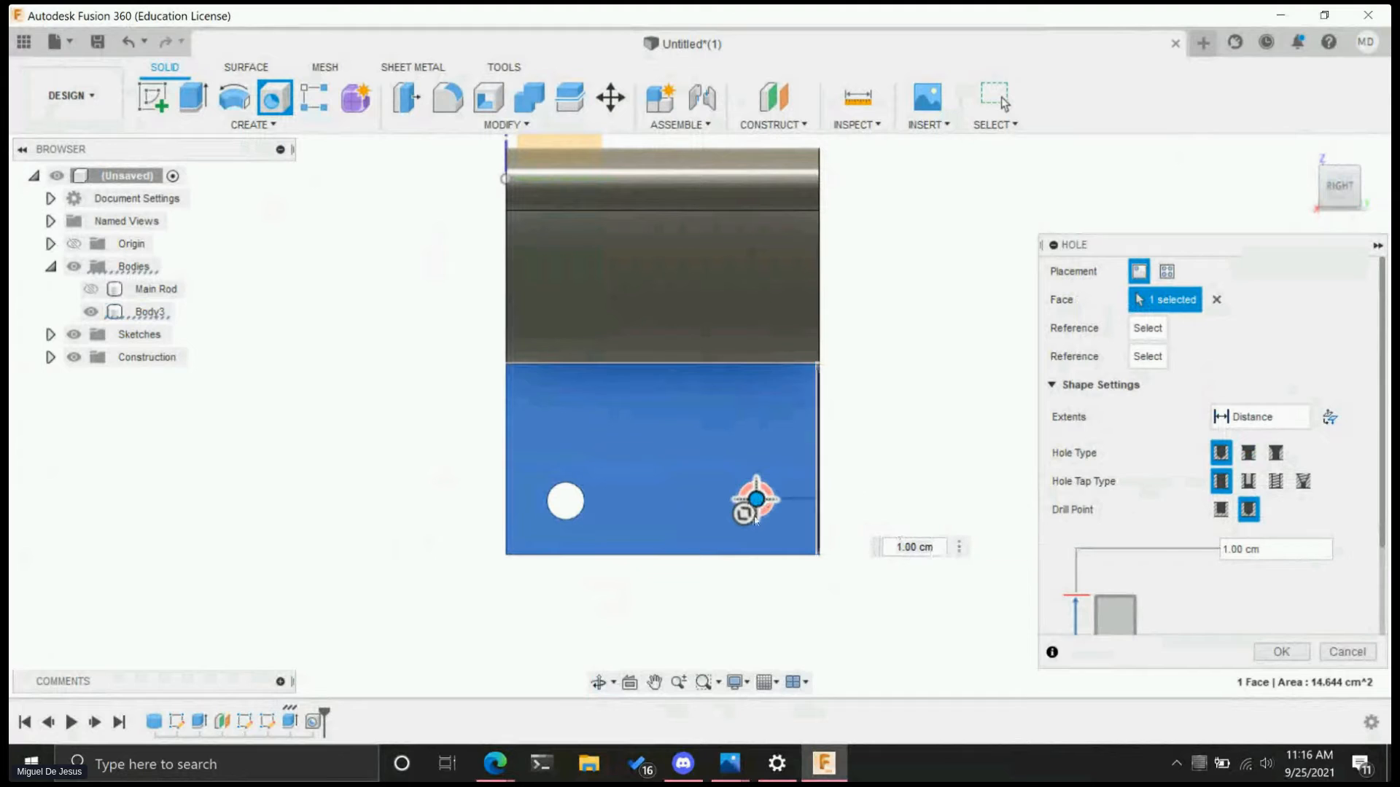
key("Return")
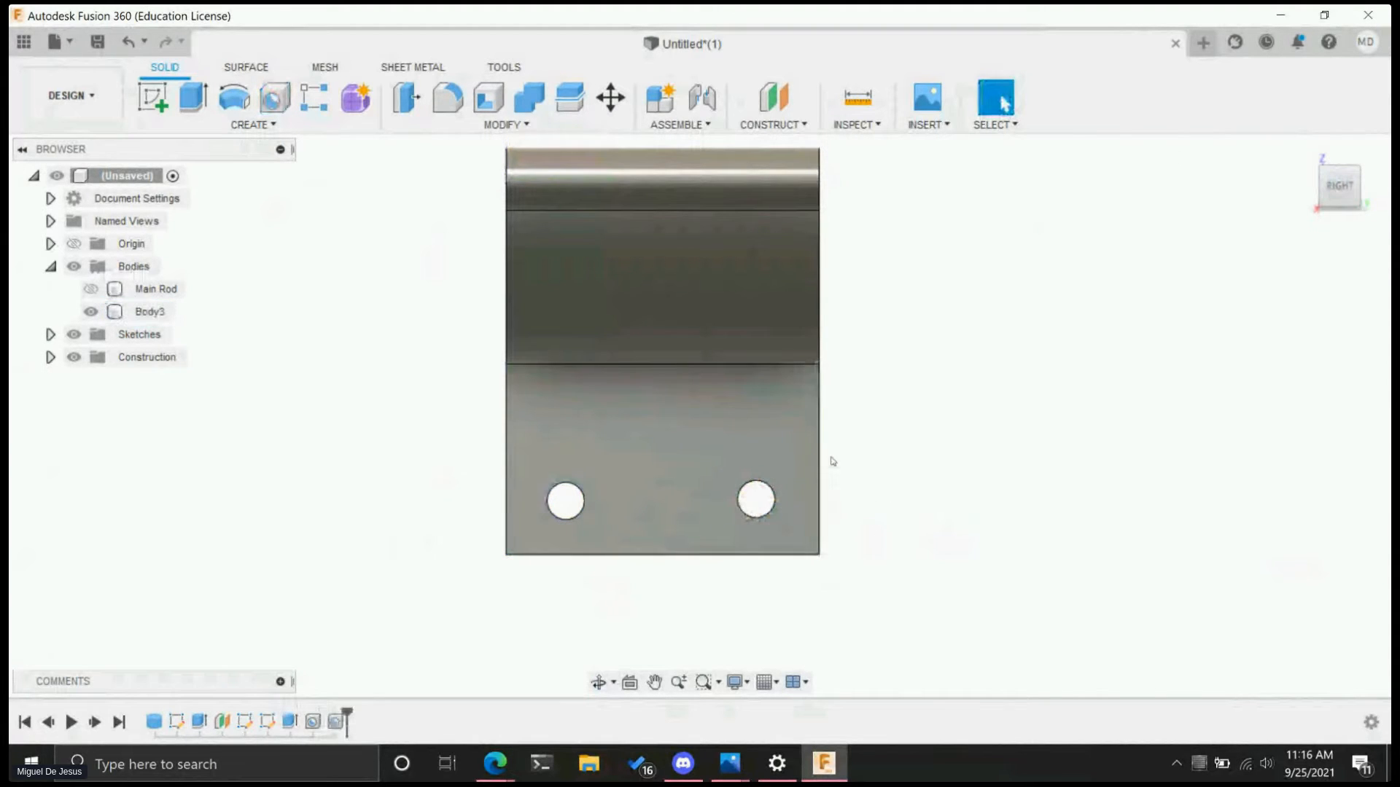
- Show the Main Rod to examine how it sits in the cradle, and hide it again
middle_click_drag(904, 494, 844, 387, "shift")
scroll(844, 387, "down", 5)
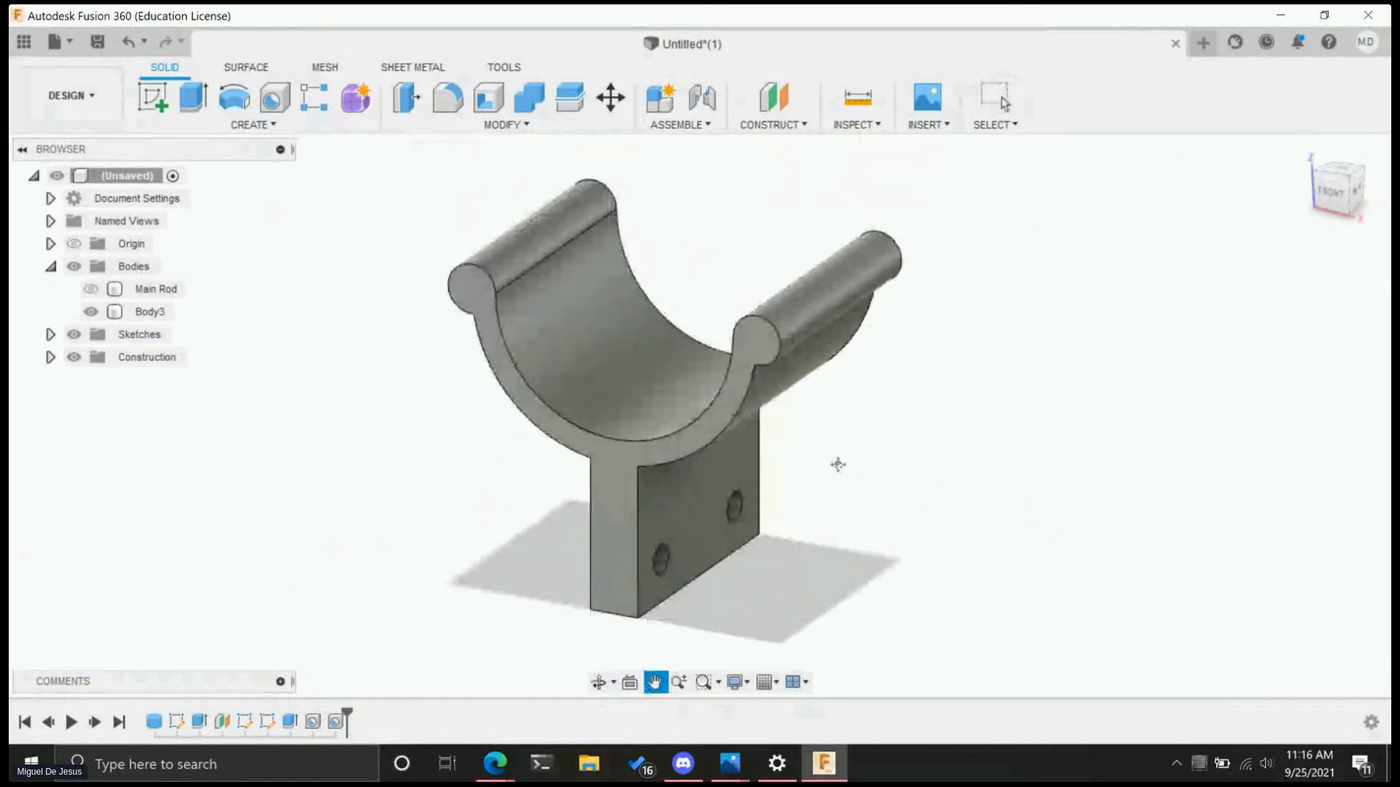
left_click(545, 419)
left_click(90, 289)
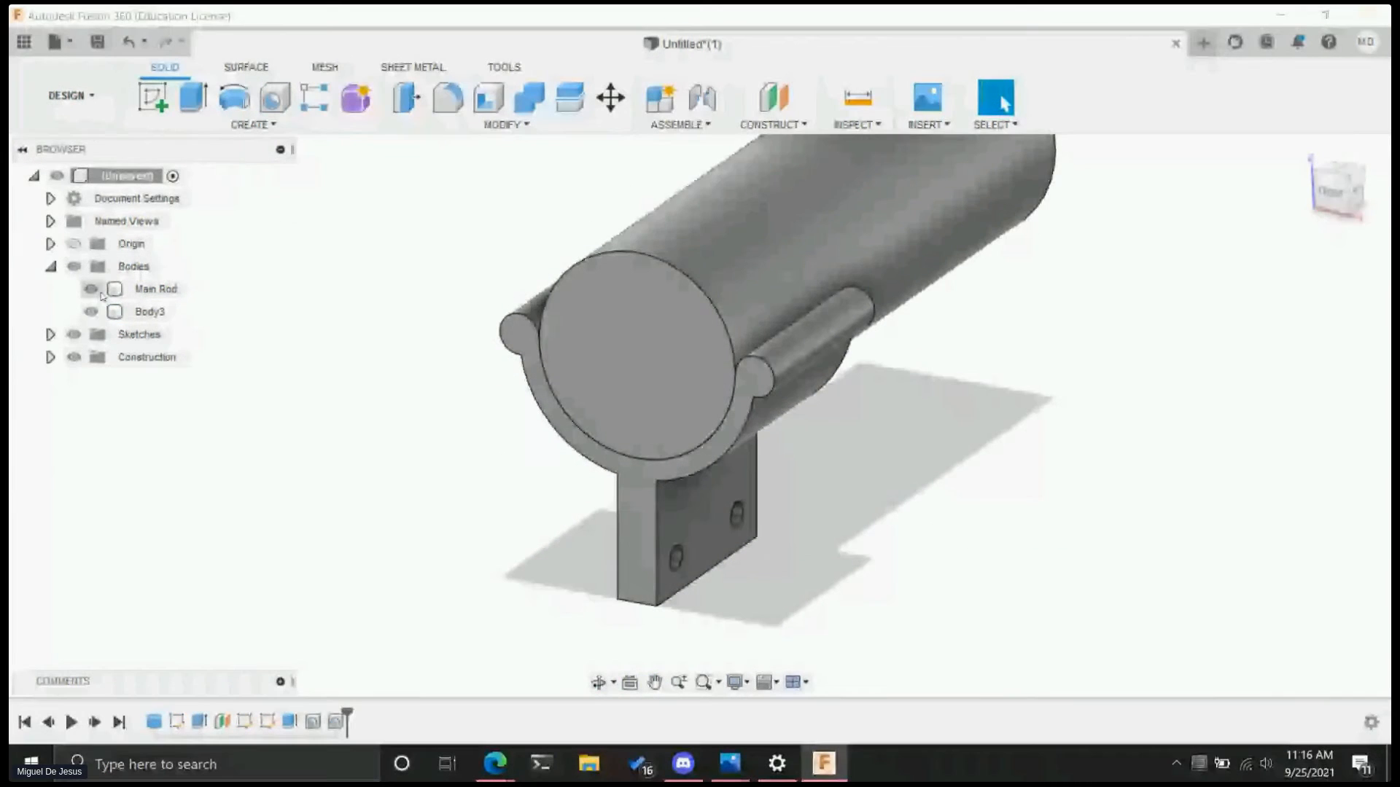
scroll(885, 470, "down", 3)
scroll(886, 474, "up", 5)
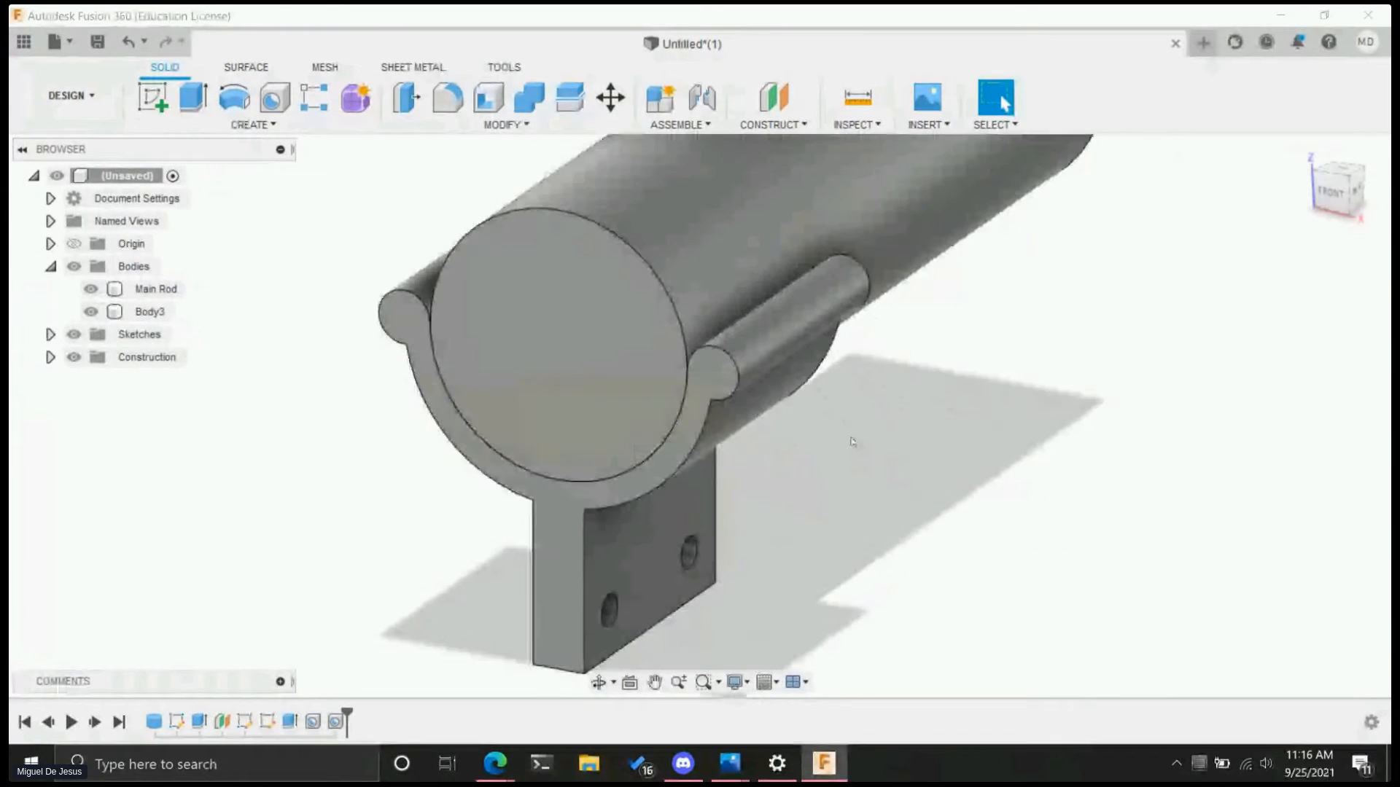
scroll(851, 440, "down", 2)
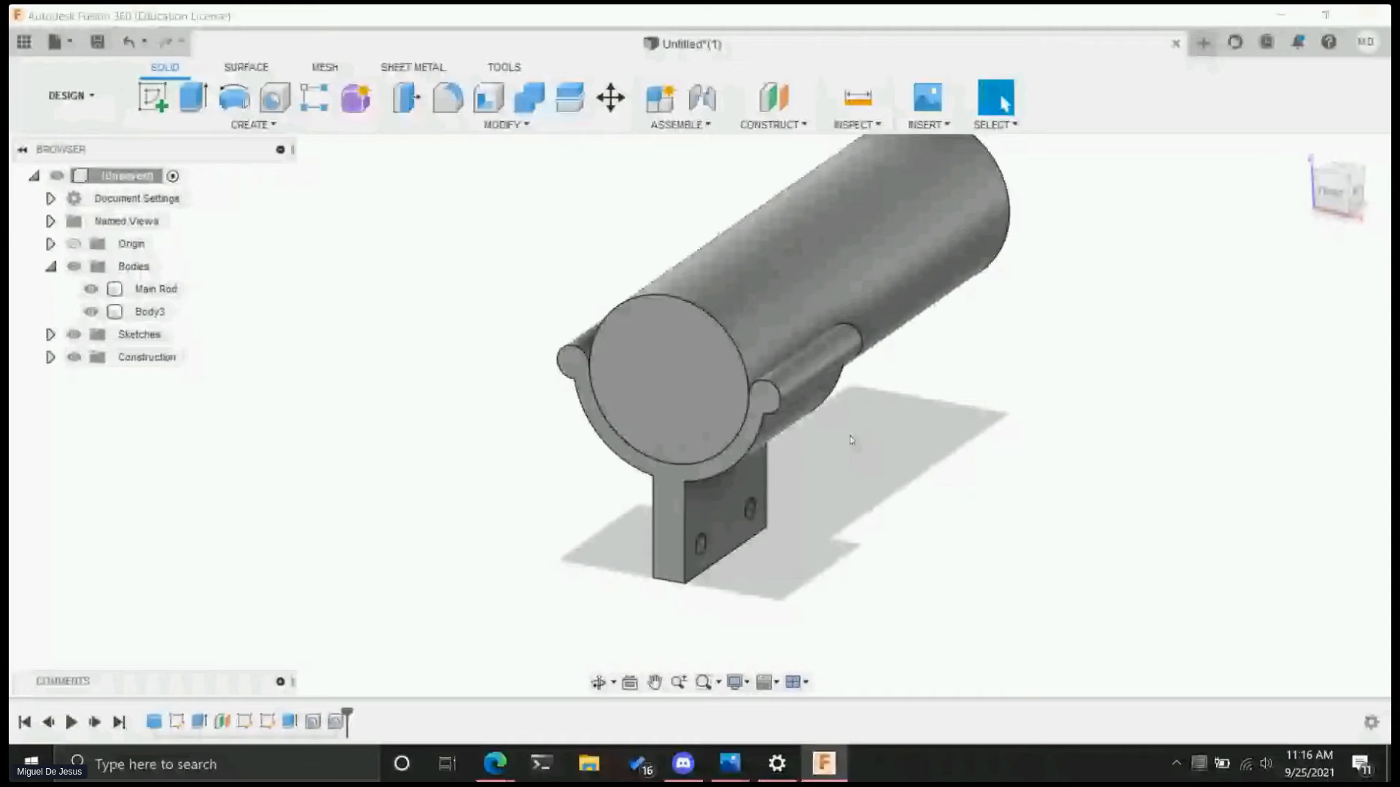
scroll(851, 439, "down", 2)
scroll(684, 402, "down", 3)
scroll(685, 402, "up", 3)
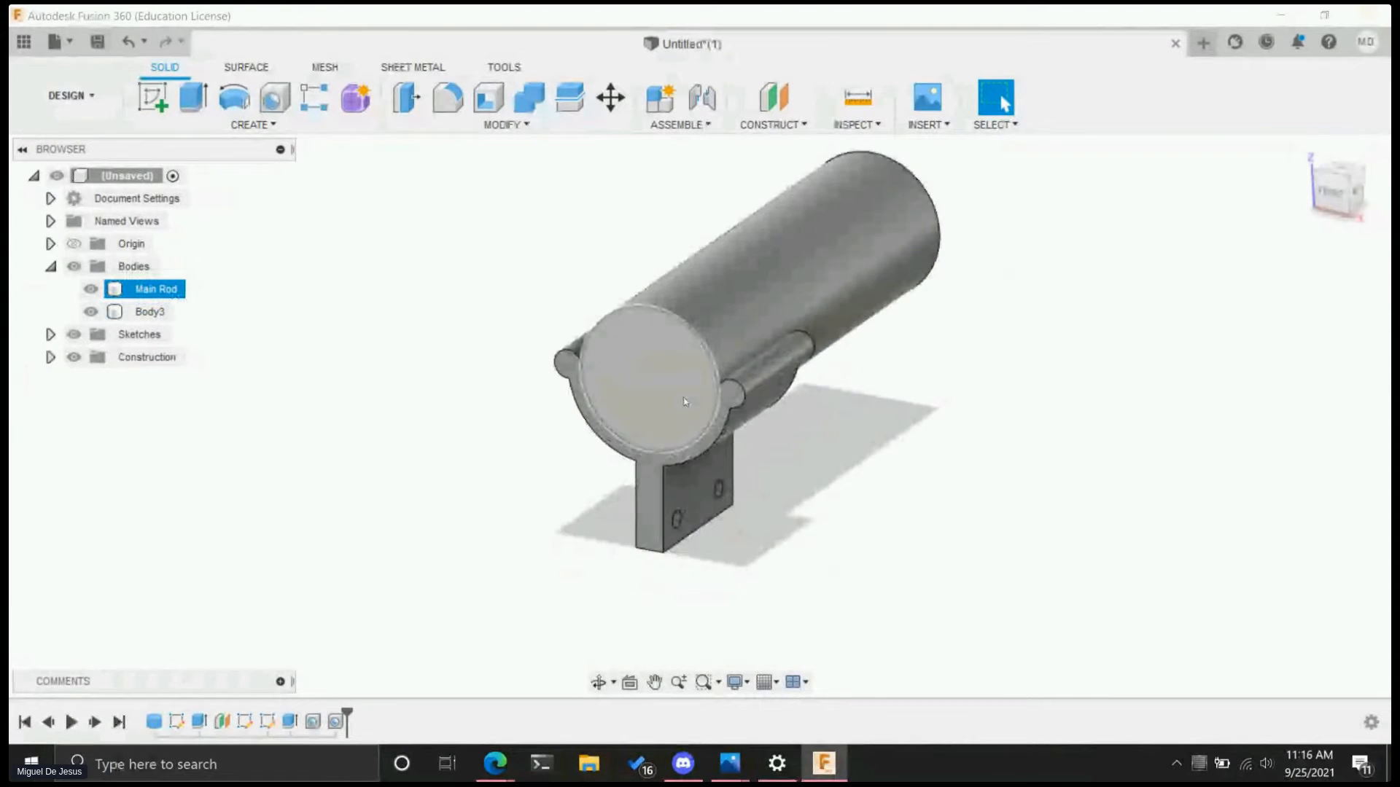
scroll(684, 402, "up", 3)
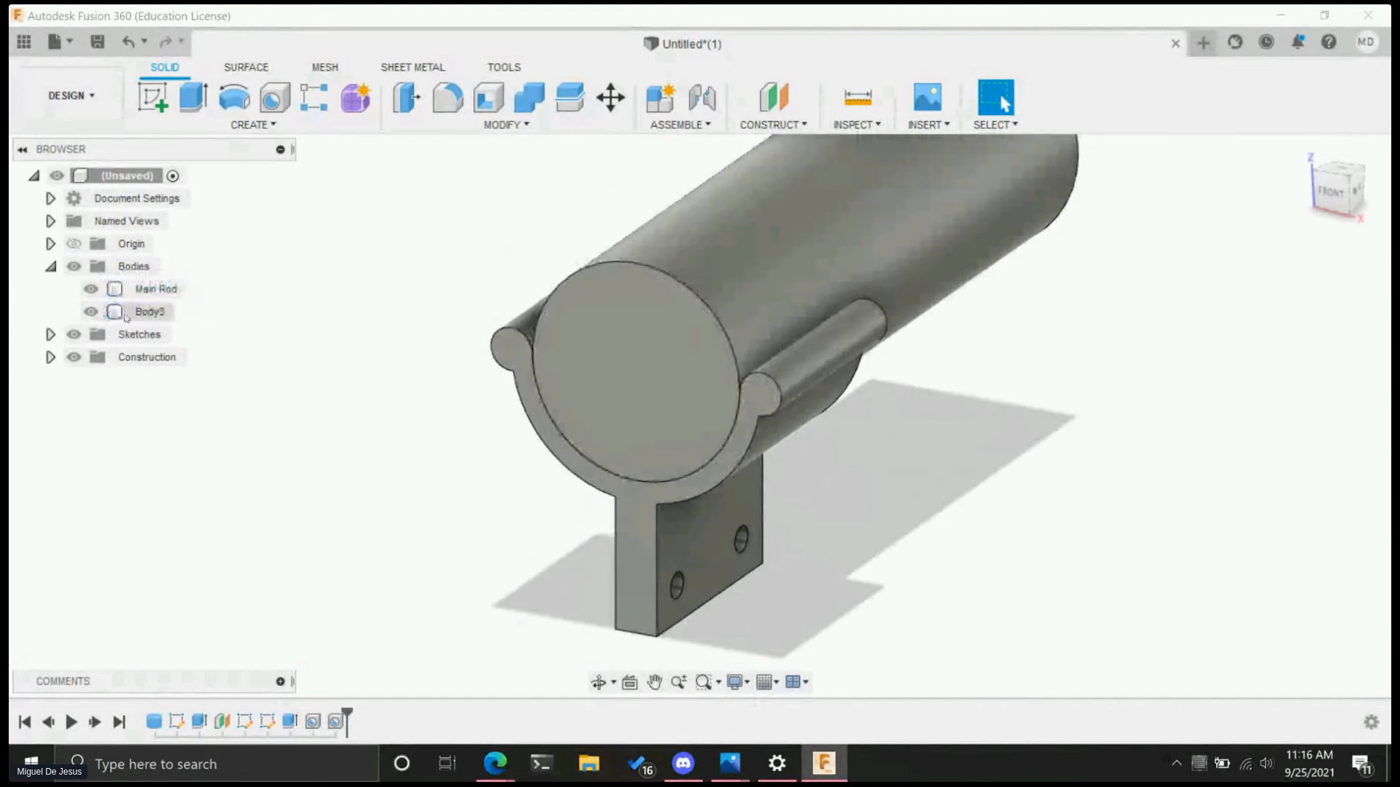
left_click(90, 289)
- Fillet the two short bottom corner edges of the upright plate with a 0.75 cm radius
middle_click_drag(831, 572, 737, 394)
scroll(728, 407, "up", 1)
middle_click_drag(768, 482, 777, 446)
scroll(751, 477, "up", 3)
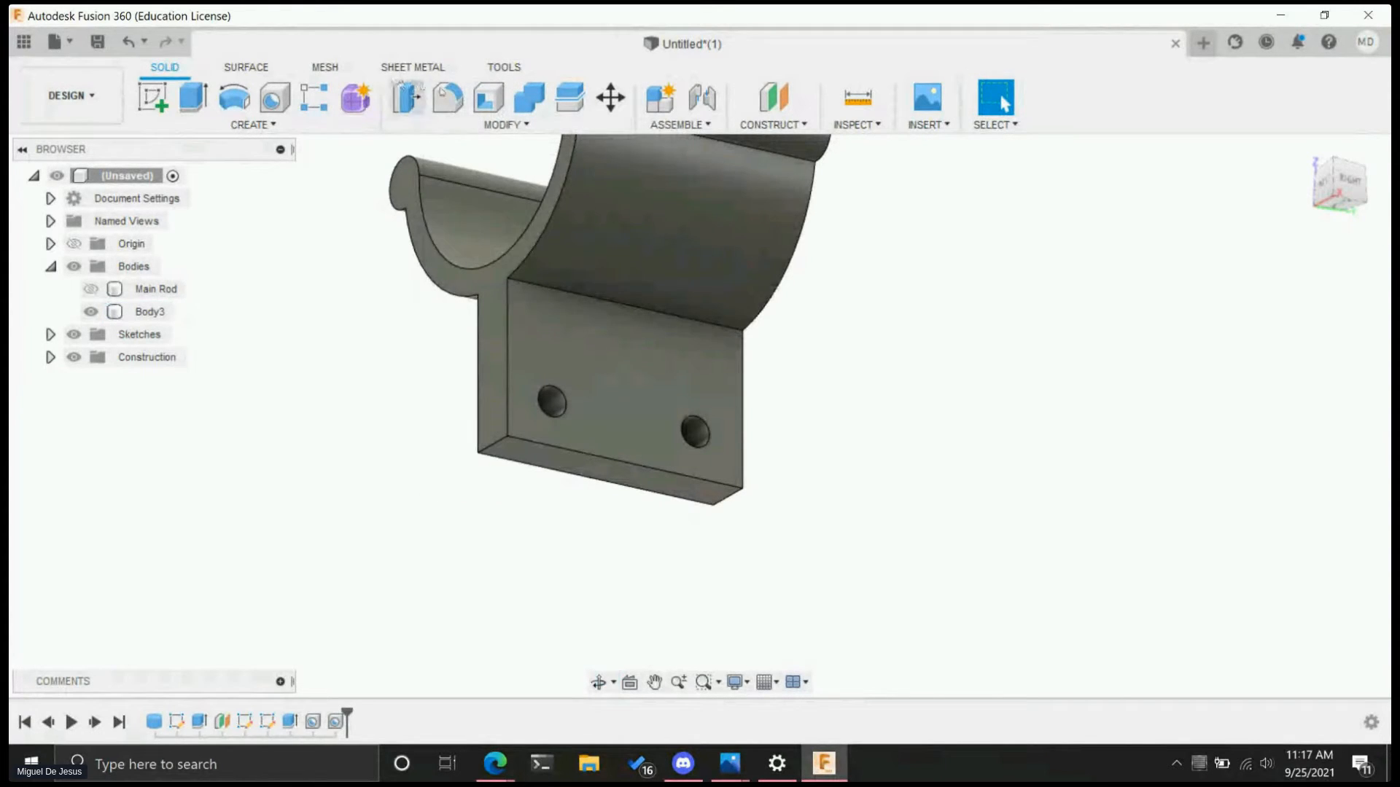
left_click(450, 97)
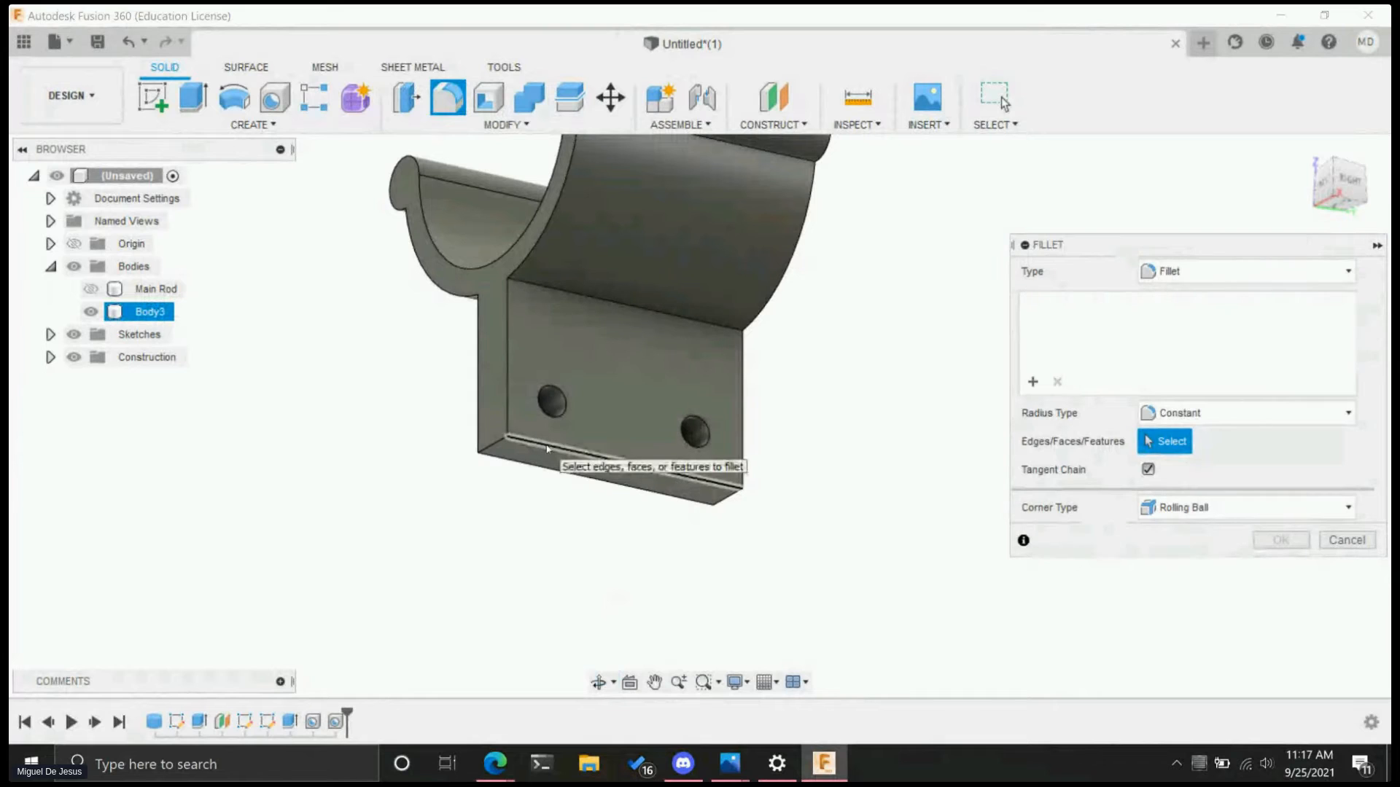
left_click(513, 443)
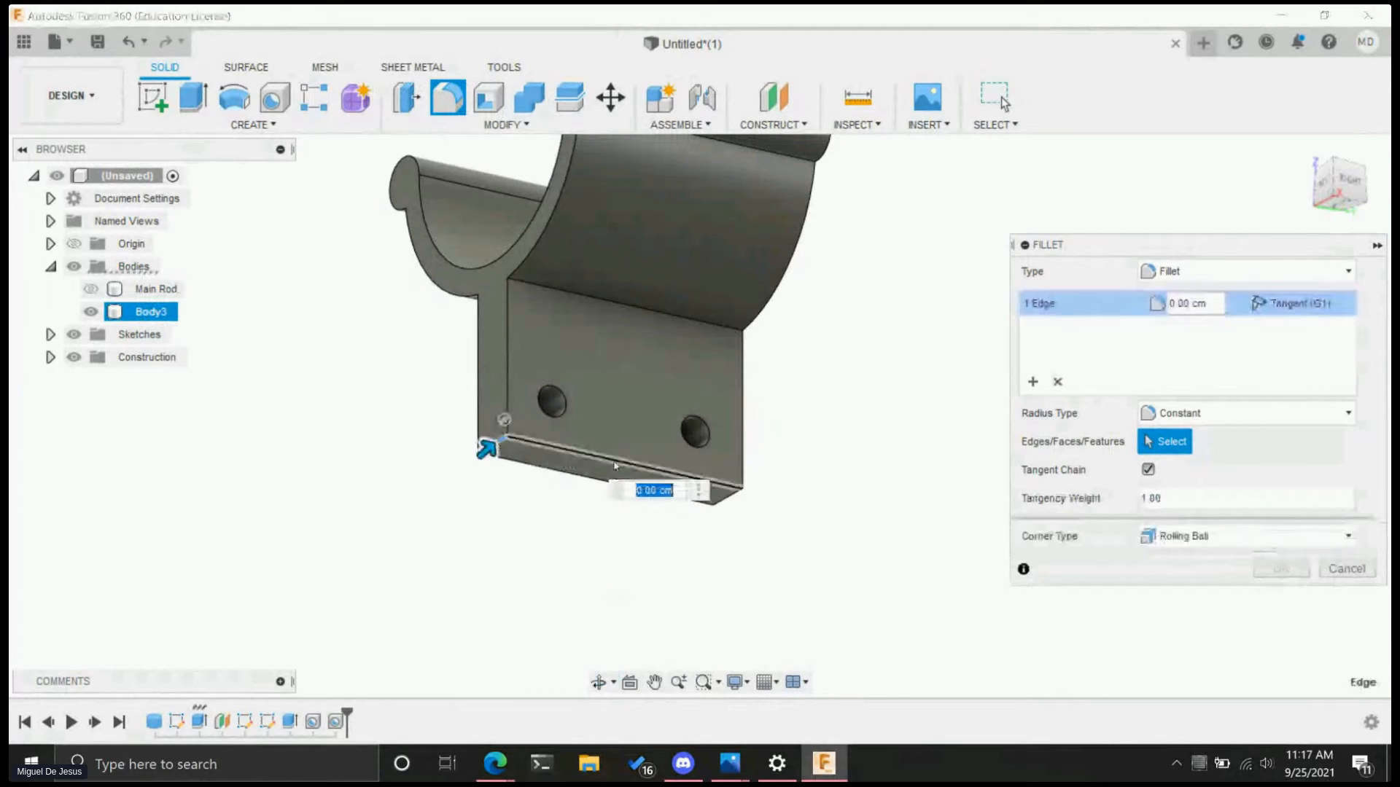
left_click(726, 498)
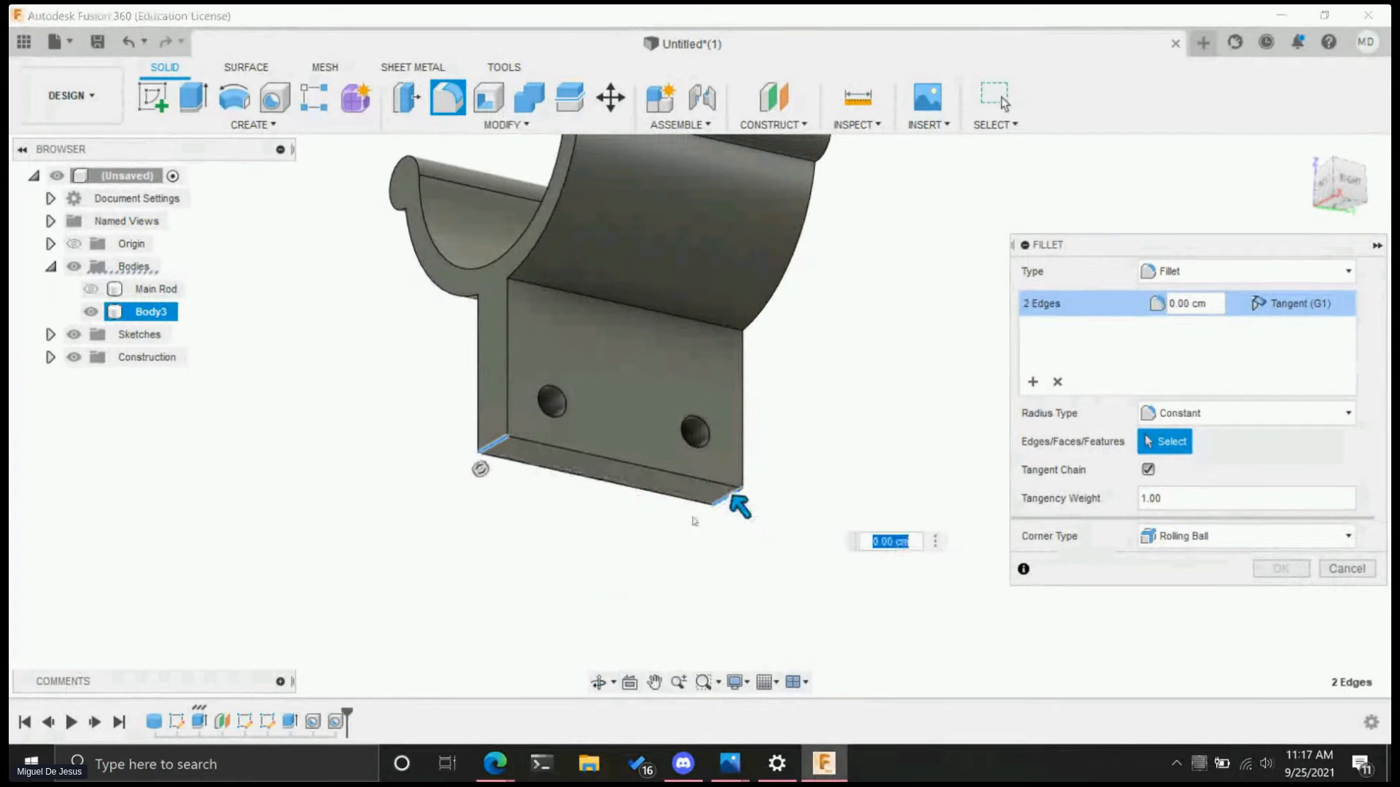
left_click_drag(738, 503, 731, 493)
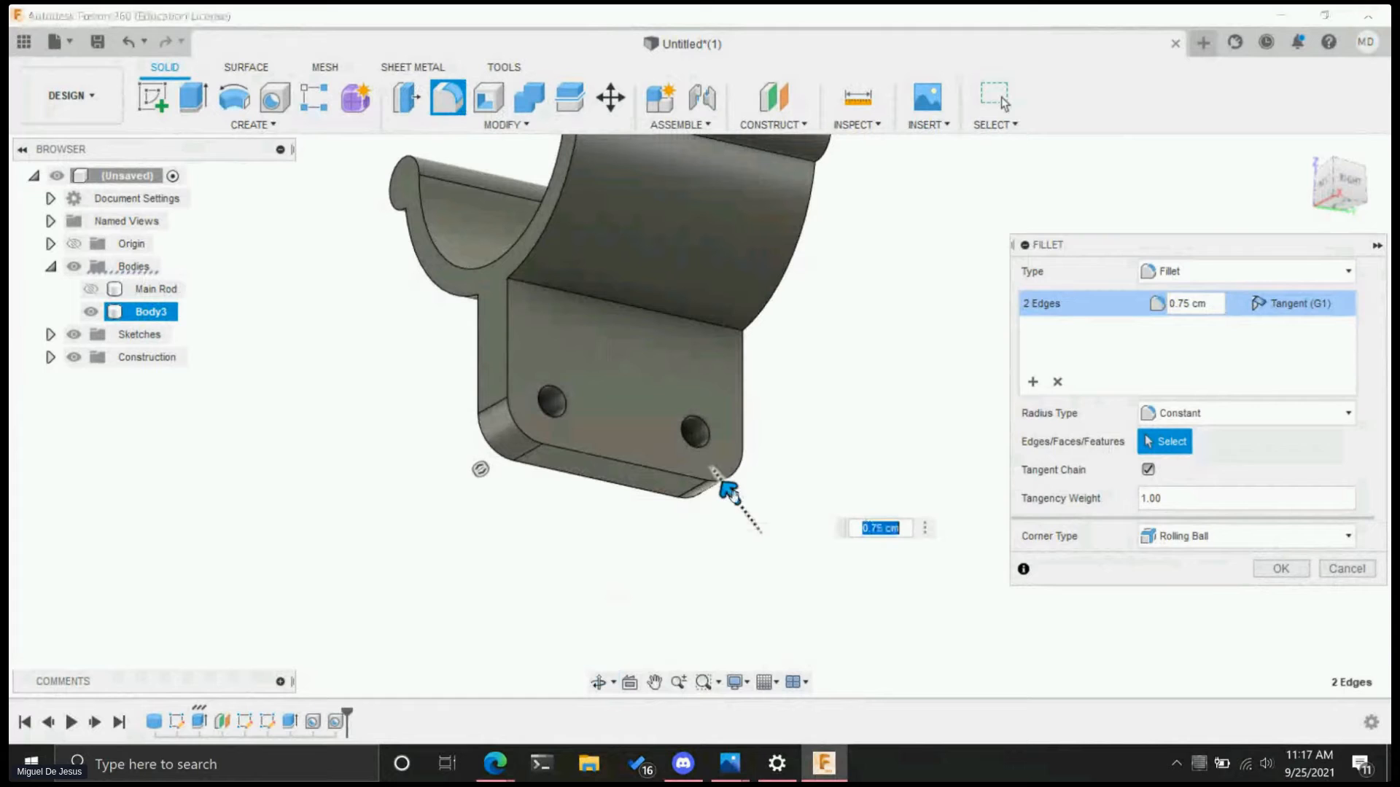
key("Return")
middle_click_drag(820, 453, 788, 475)
key("super")
key("super")
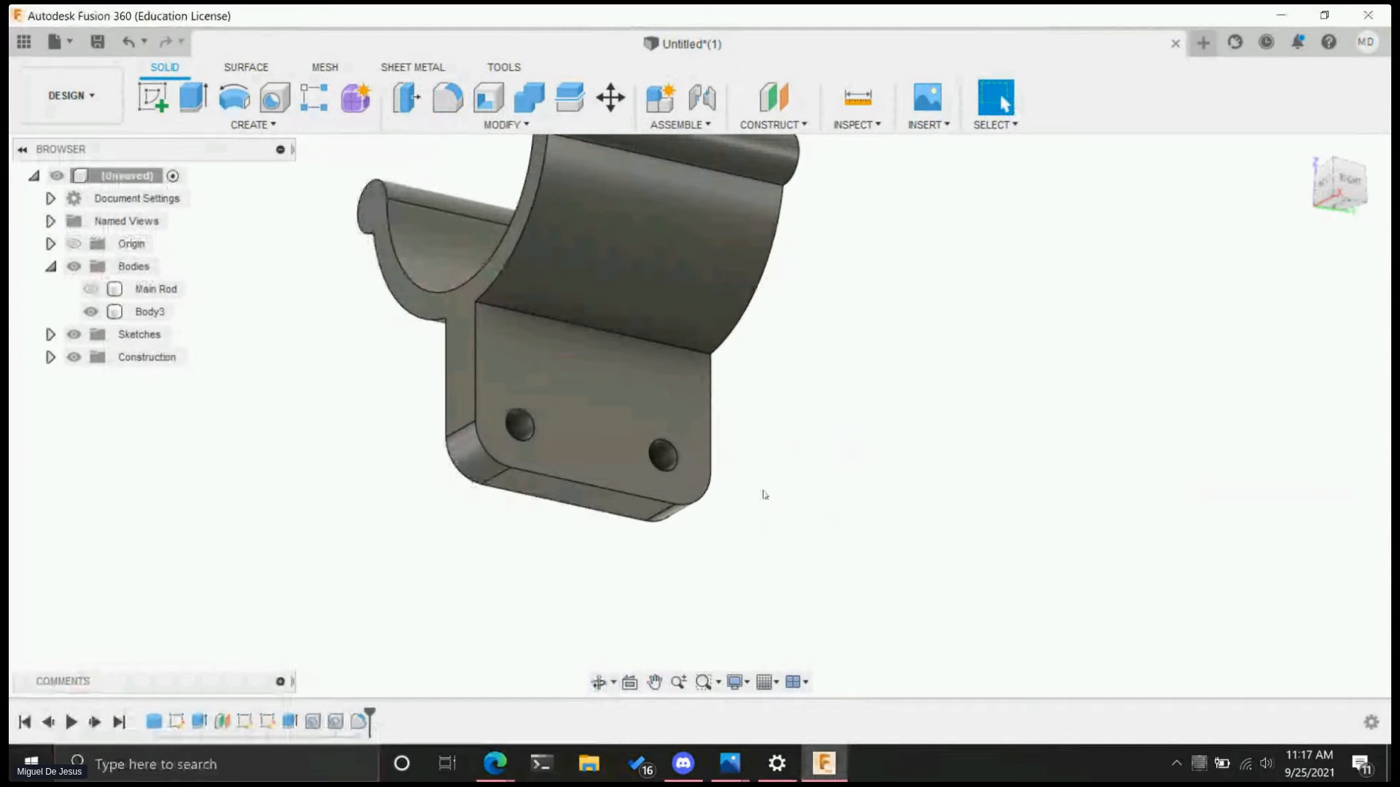
- Fillet the edge where the upright plate's right face meets the underside of the cradle with a 0.75 cm radius
middle_click_drag(776, 476, 706, 462)
key("super")
scroll(744, 524, "up", 5)
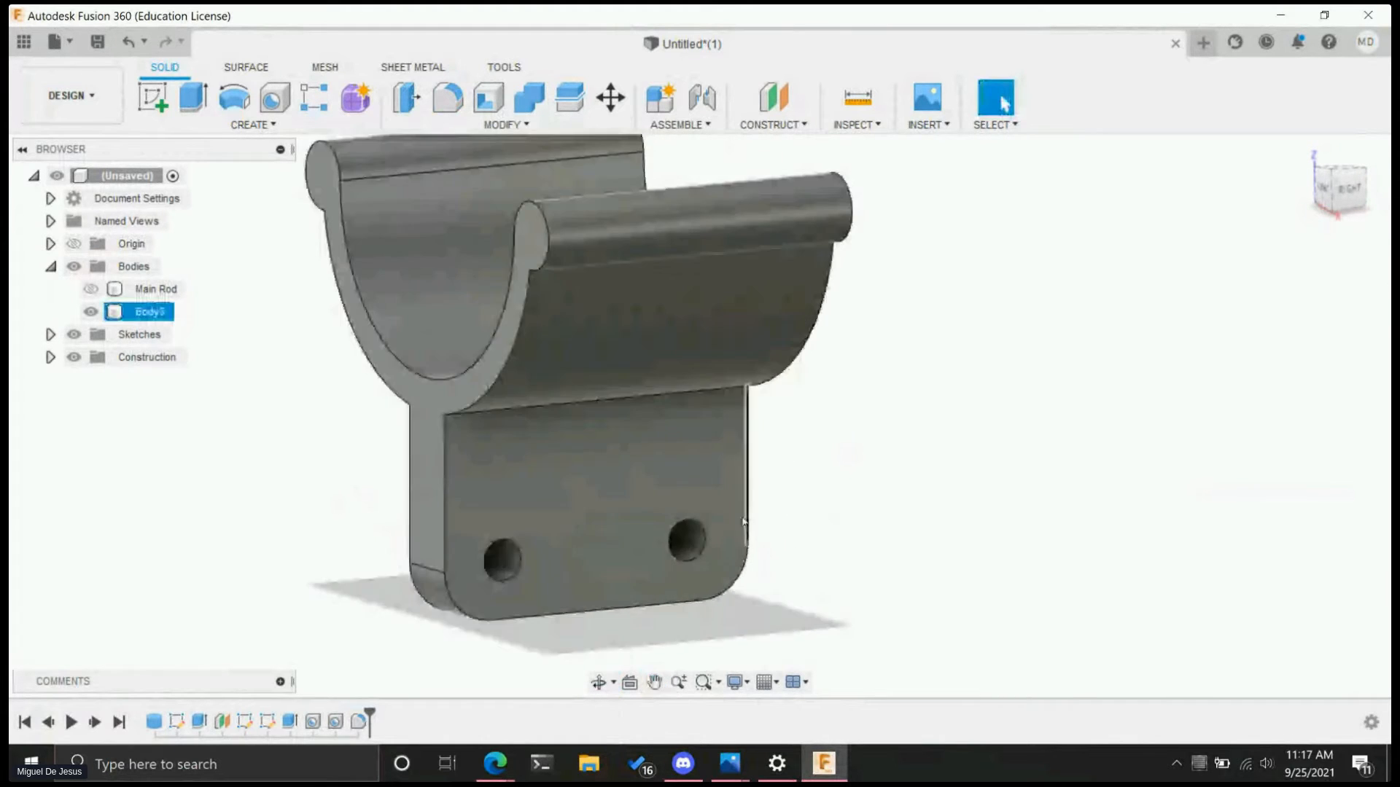
mouse_move(804, 574)
middle_mouse_down("shift")
mouse_move(821, 525)
mouse_move(793, 574)
middle_mouse_up("shift")
scroll(860, 397, "down", 5)
middle_click_drag(753, 369, 843, 272, "shift")
scroll(797, 385, "up", 4)
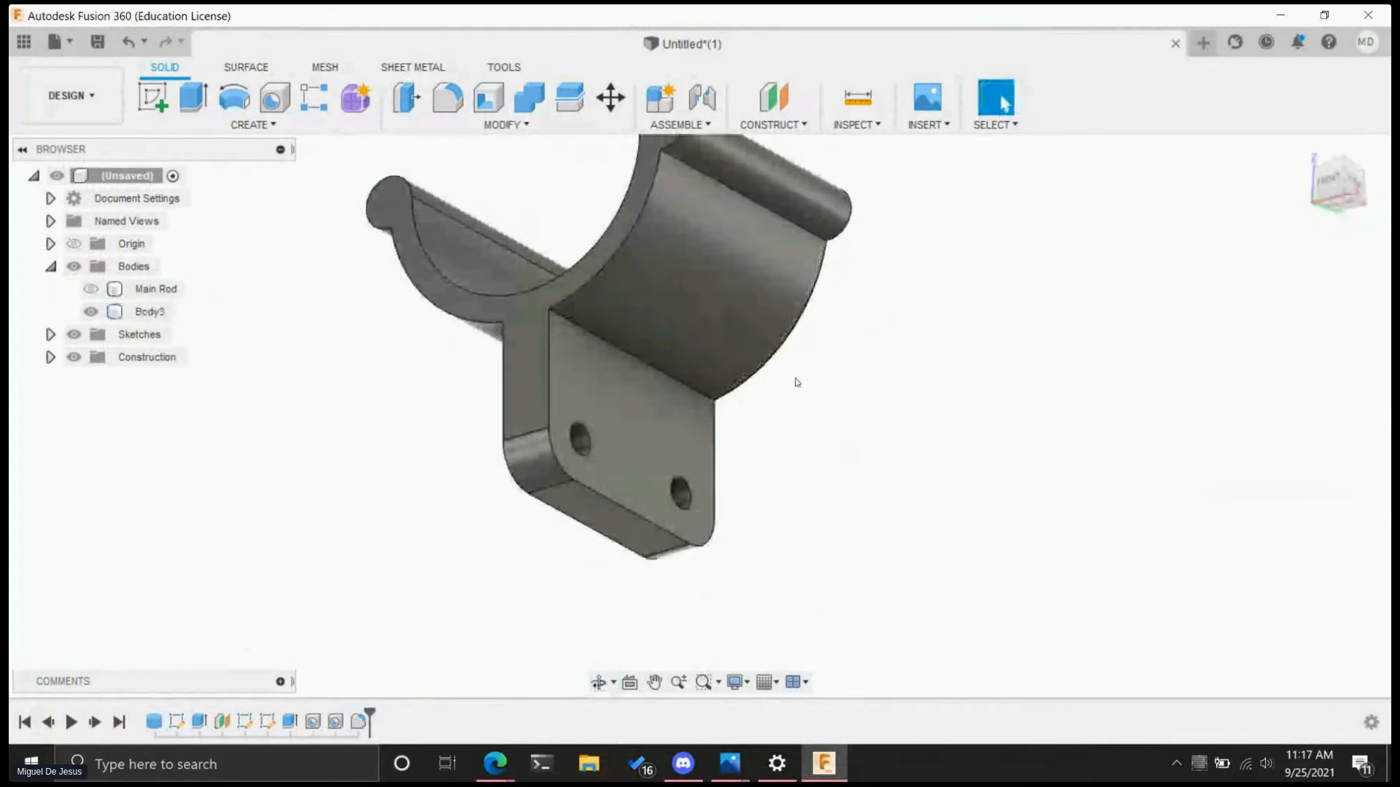
left_click(453, 100)
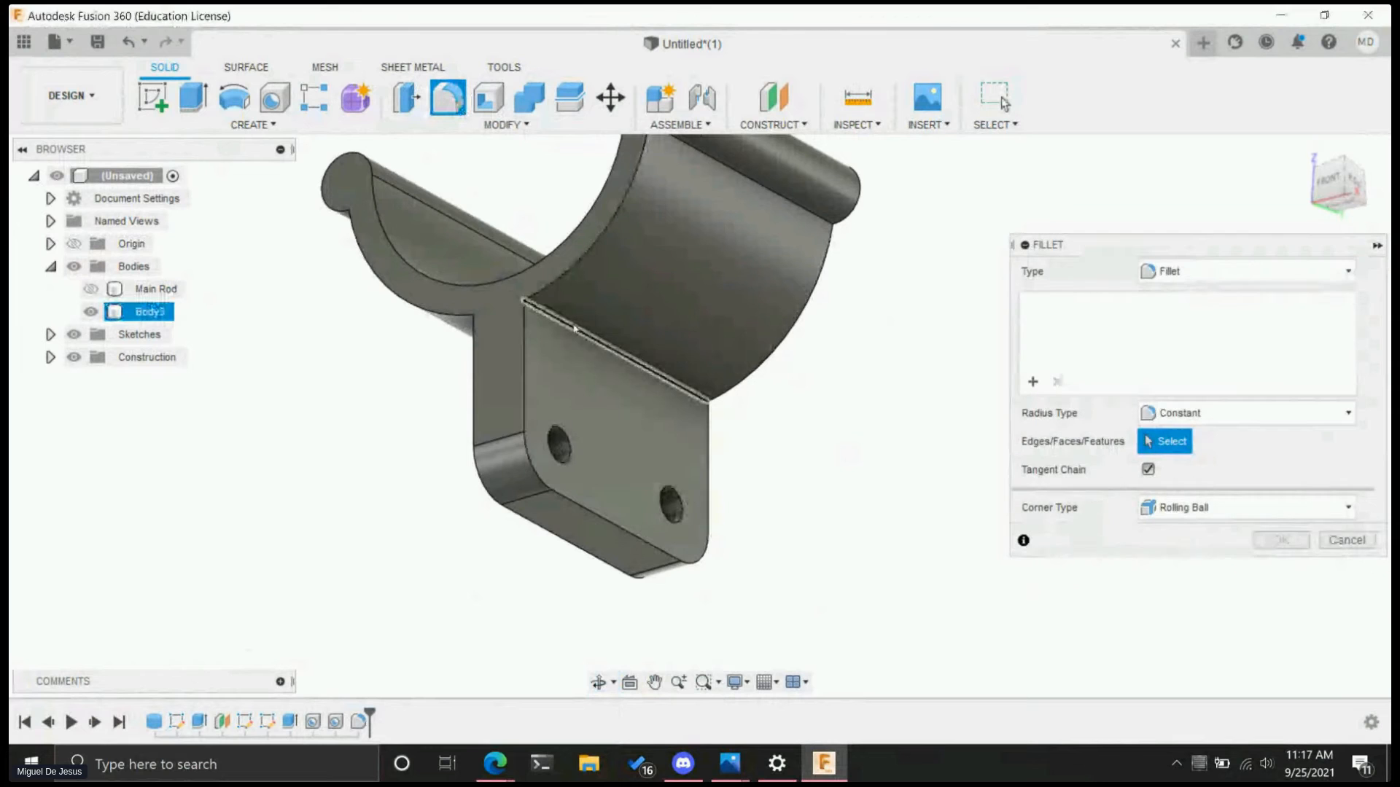
left_click(576, 331)
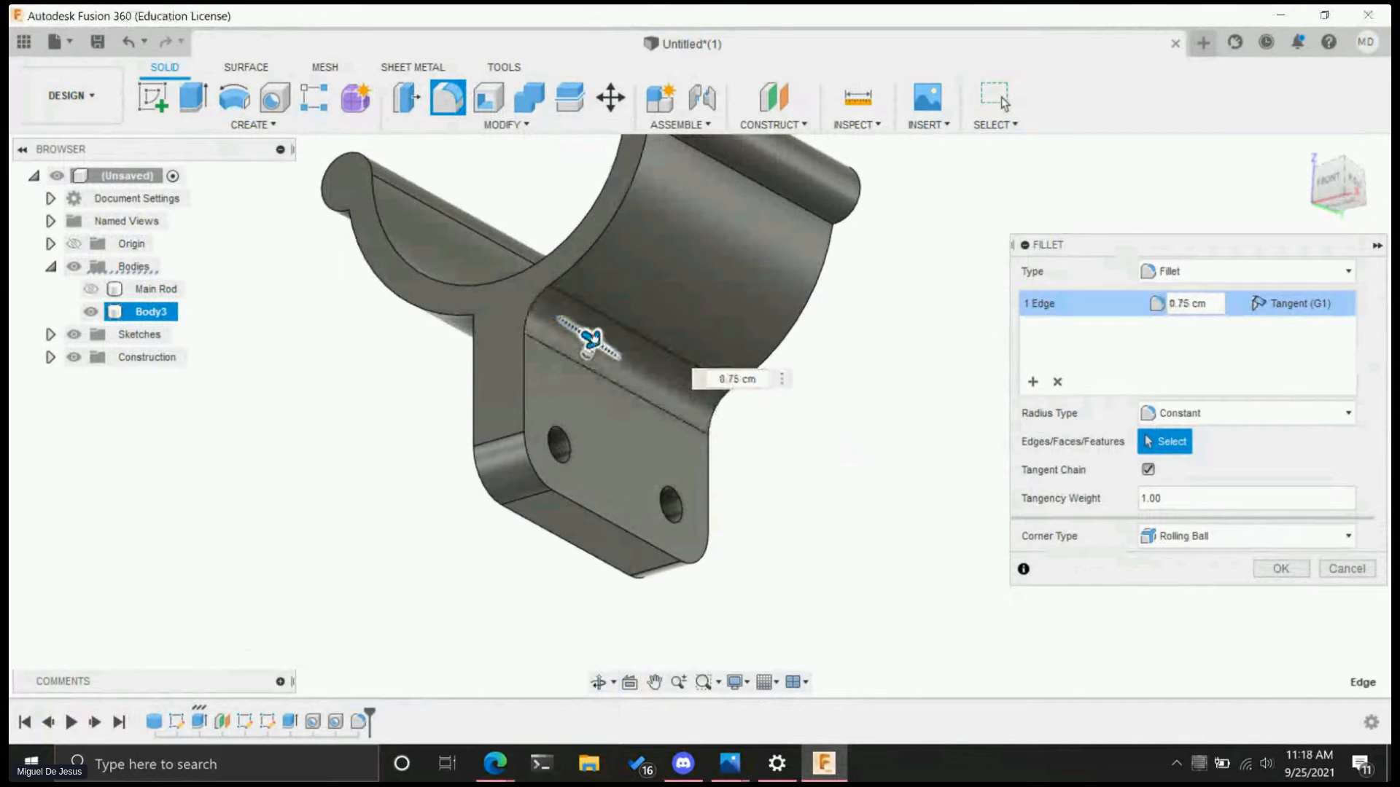
middle_click_drag(884, 452, 904, 479)
middle_click_drag(780, 444, 893, 503)
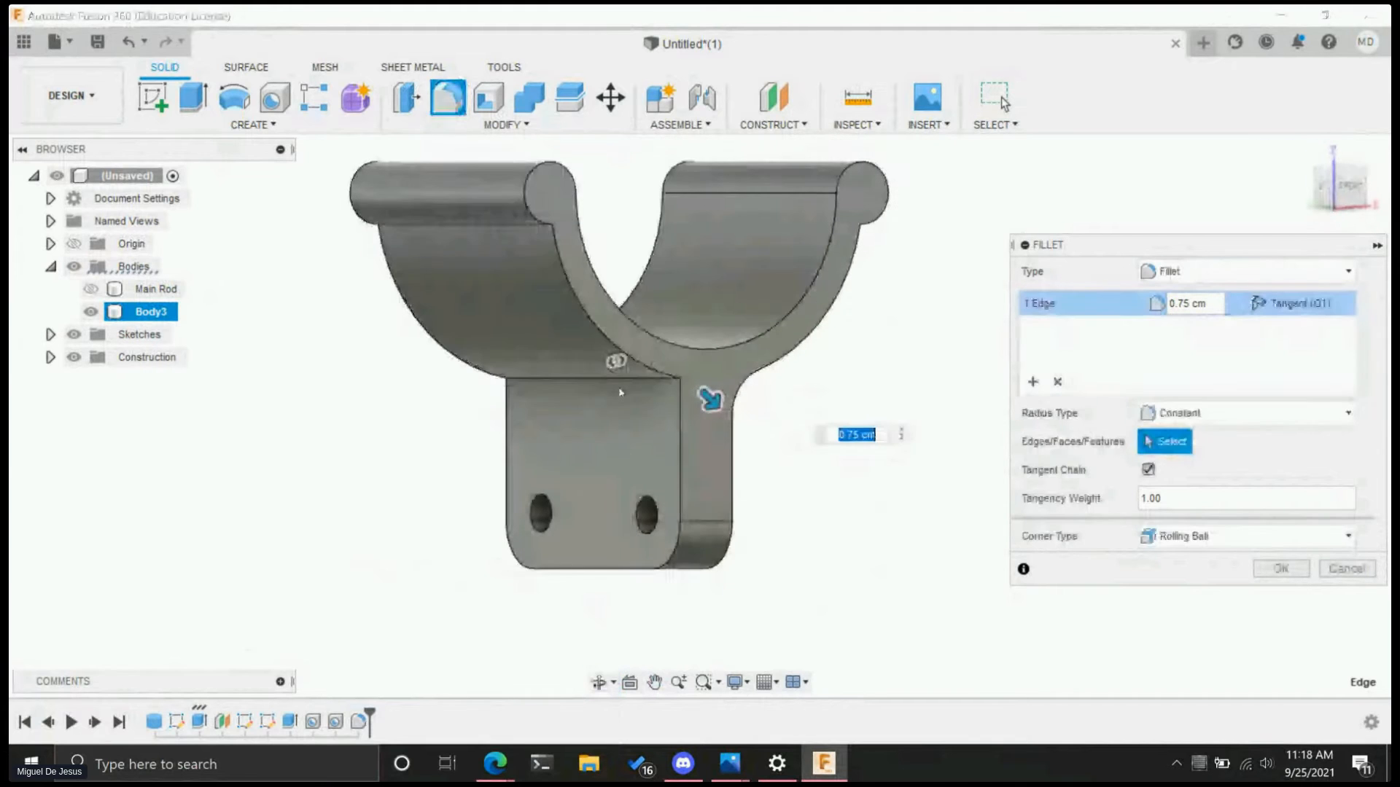
key("Return")
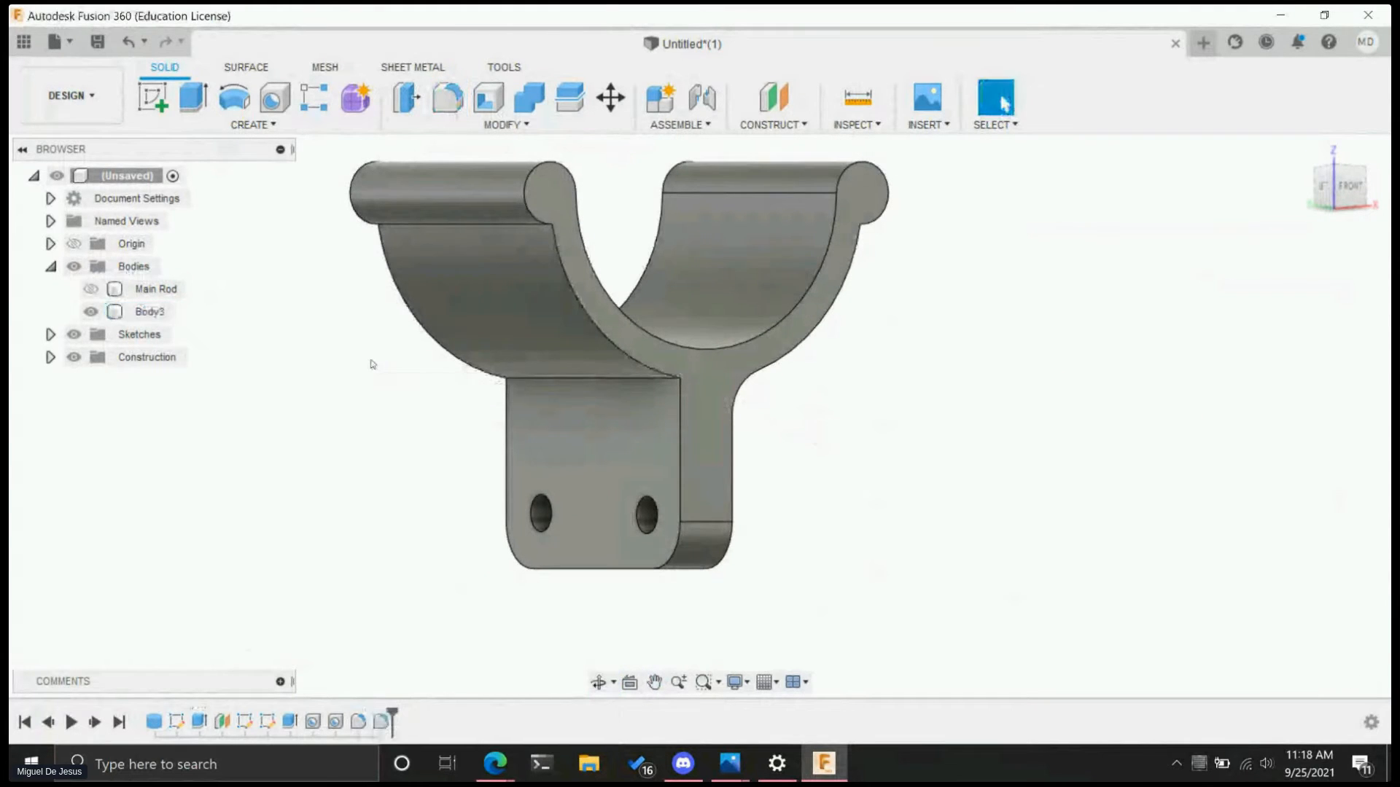
- Fillet the edge where the upright plate's left face meets the underside of the cradle with a 1.00 cm radius
scroll(369, 366, "down", 2)
left_click(452, 109)
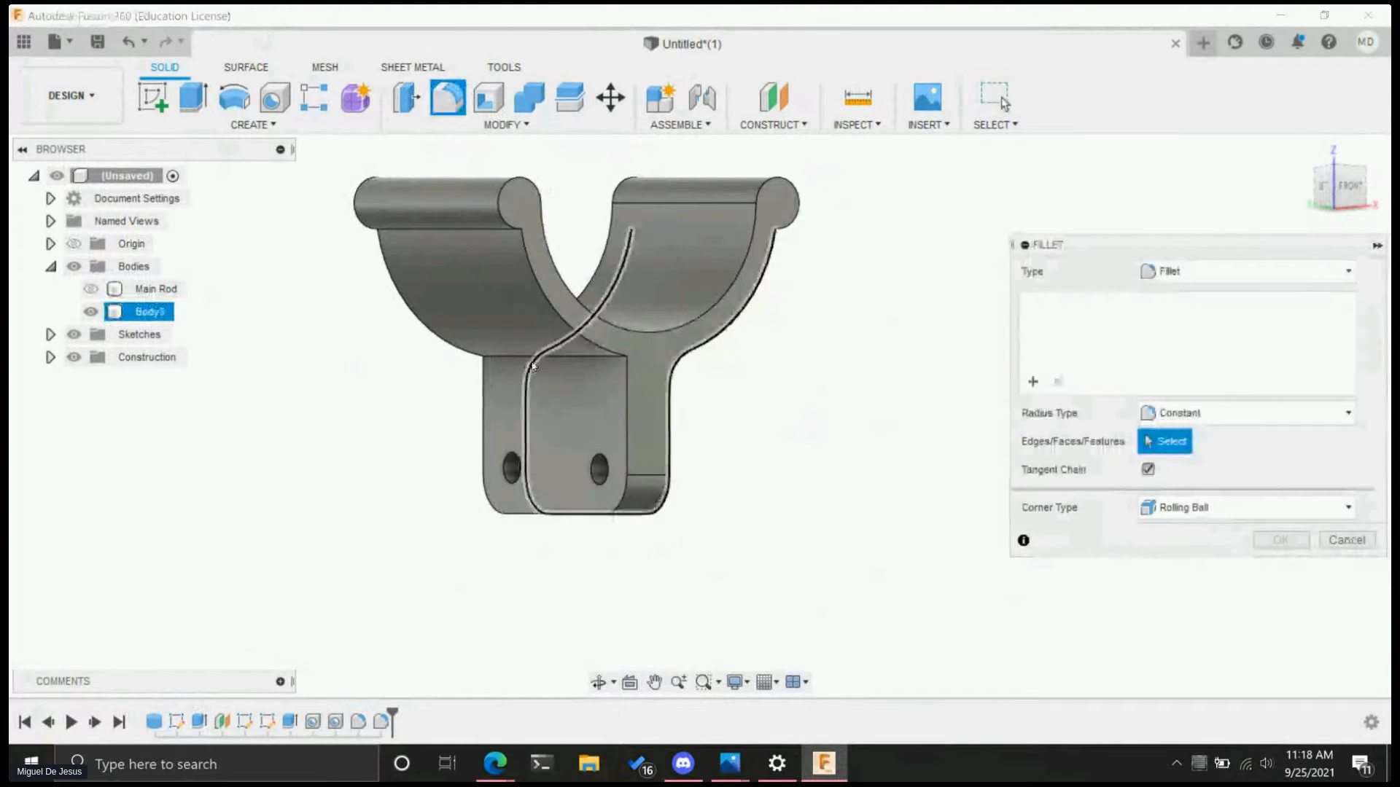
left_click(532, 357)
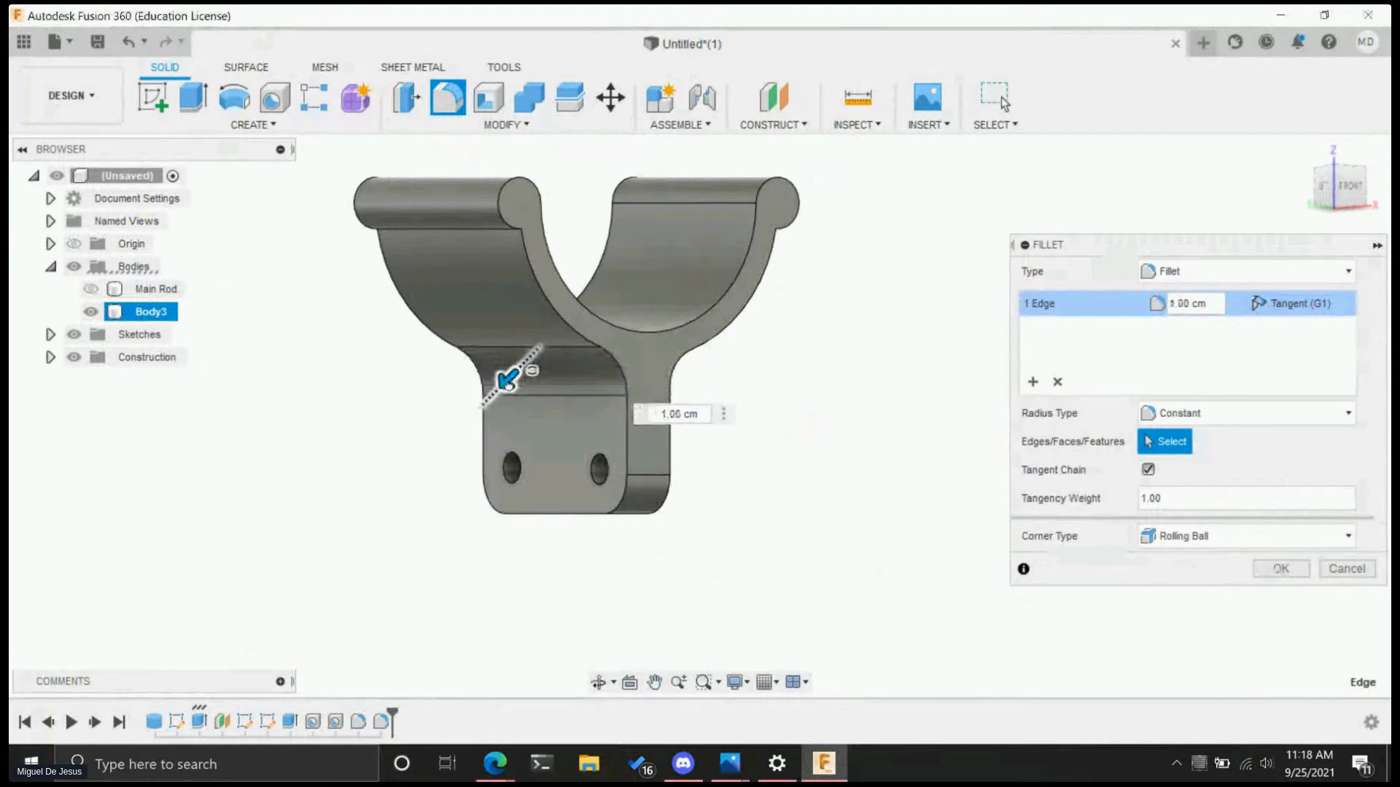
key("Return")
middle_click_drag(715, 437, 807, 338, "shift")
middle_click_drag(740, 336, 820, 377)
left_click(446, 106)
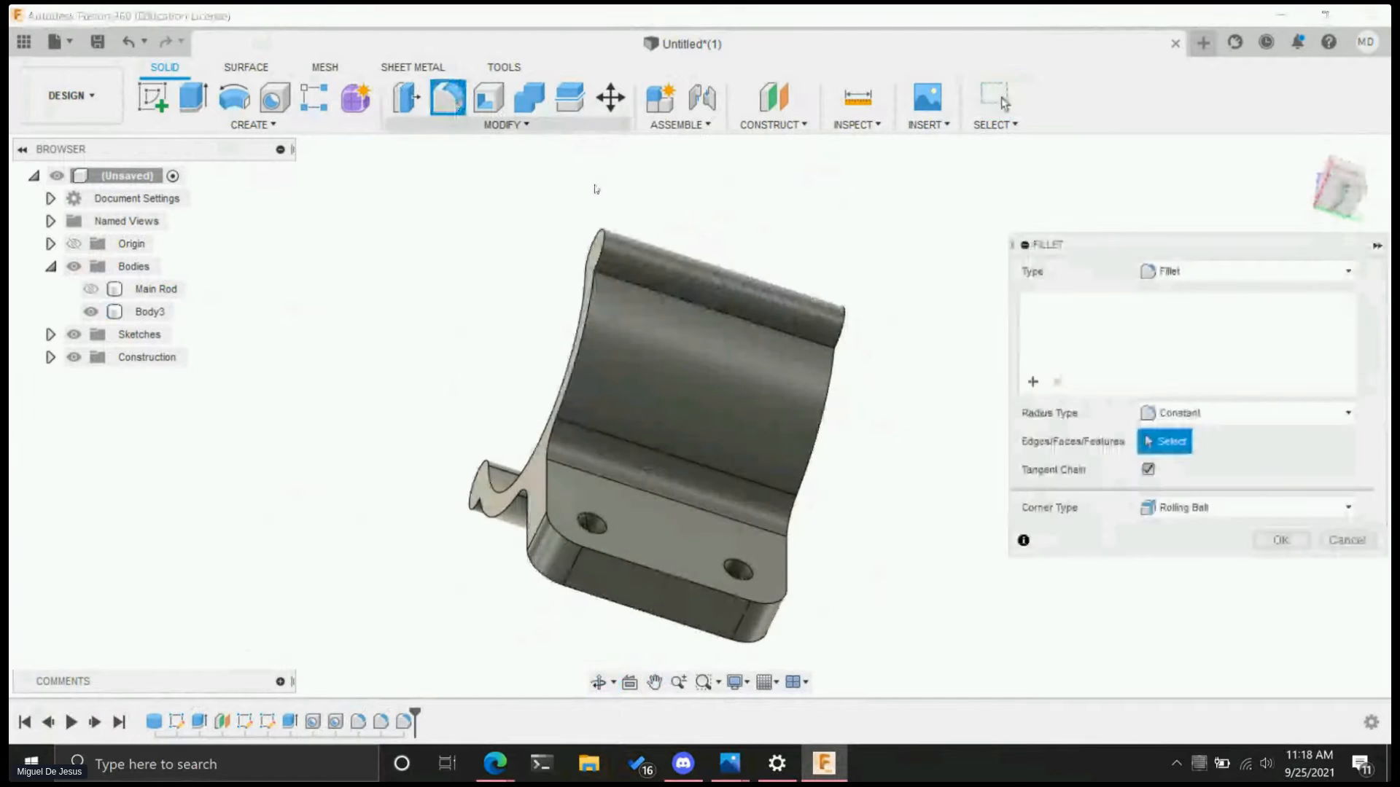
left_click(809, 339)
type("1.5")
left_click_drag(700, 303, 700, 304)
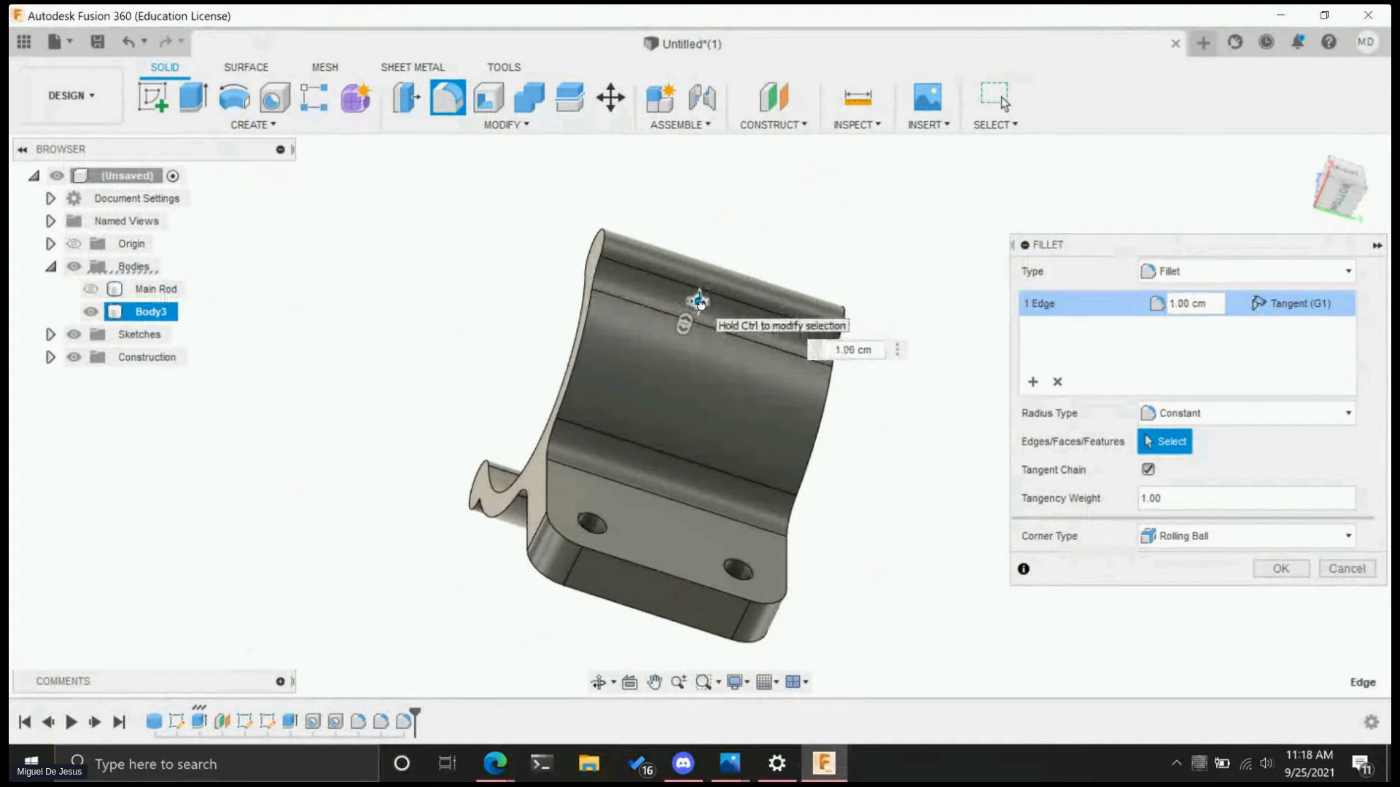
key("Return")
- Fillet the edge where the right arm's rounded rim meets the cradle's outer surface with a 0.50 cm radius
middle_click_drag(885, 381, 985, 462, "shift")
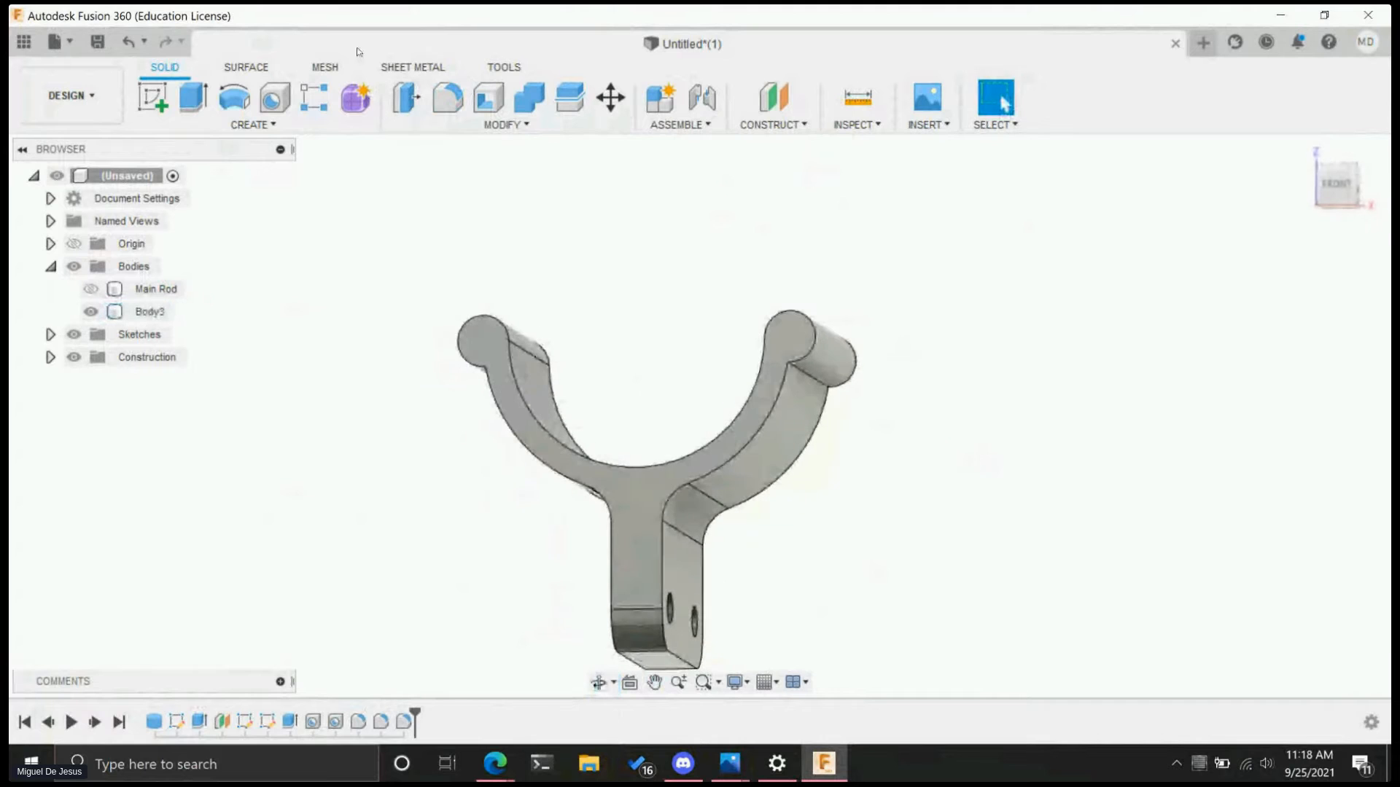
left_click(452, 97)
left_click(808, 377)
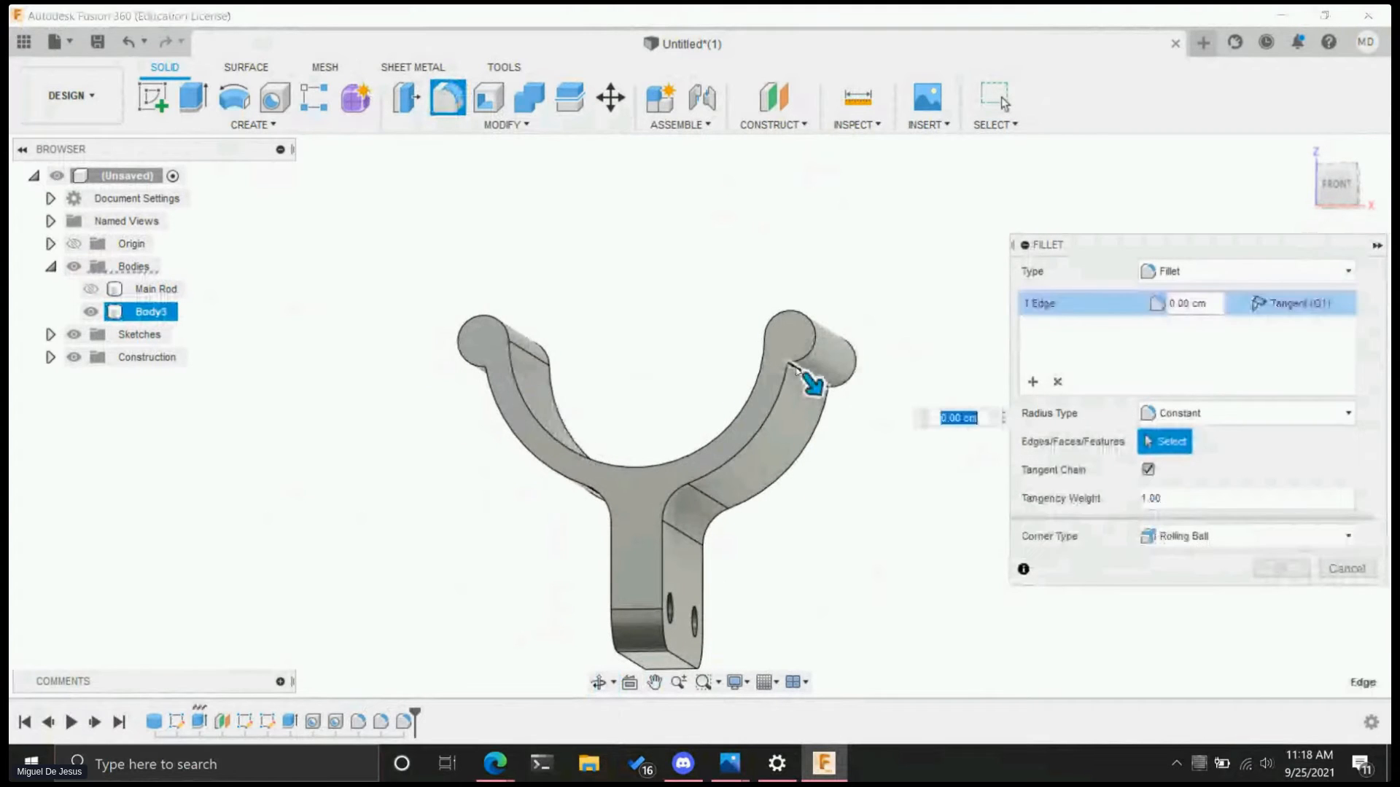
left_click_drag(805, 381, 821, 400)
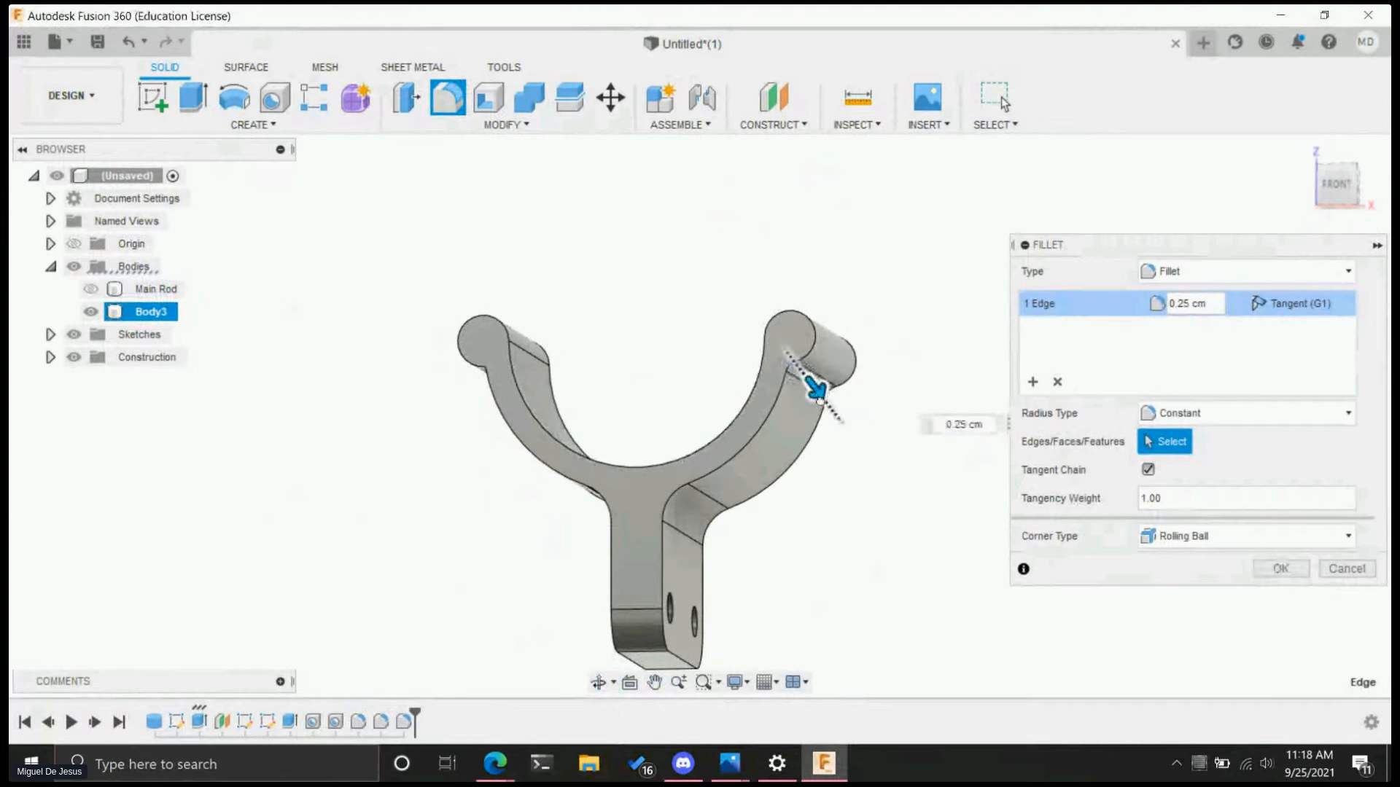
left_click_drag(818, 397, 816, 399)
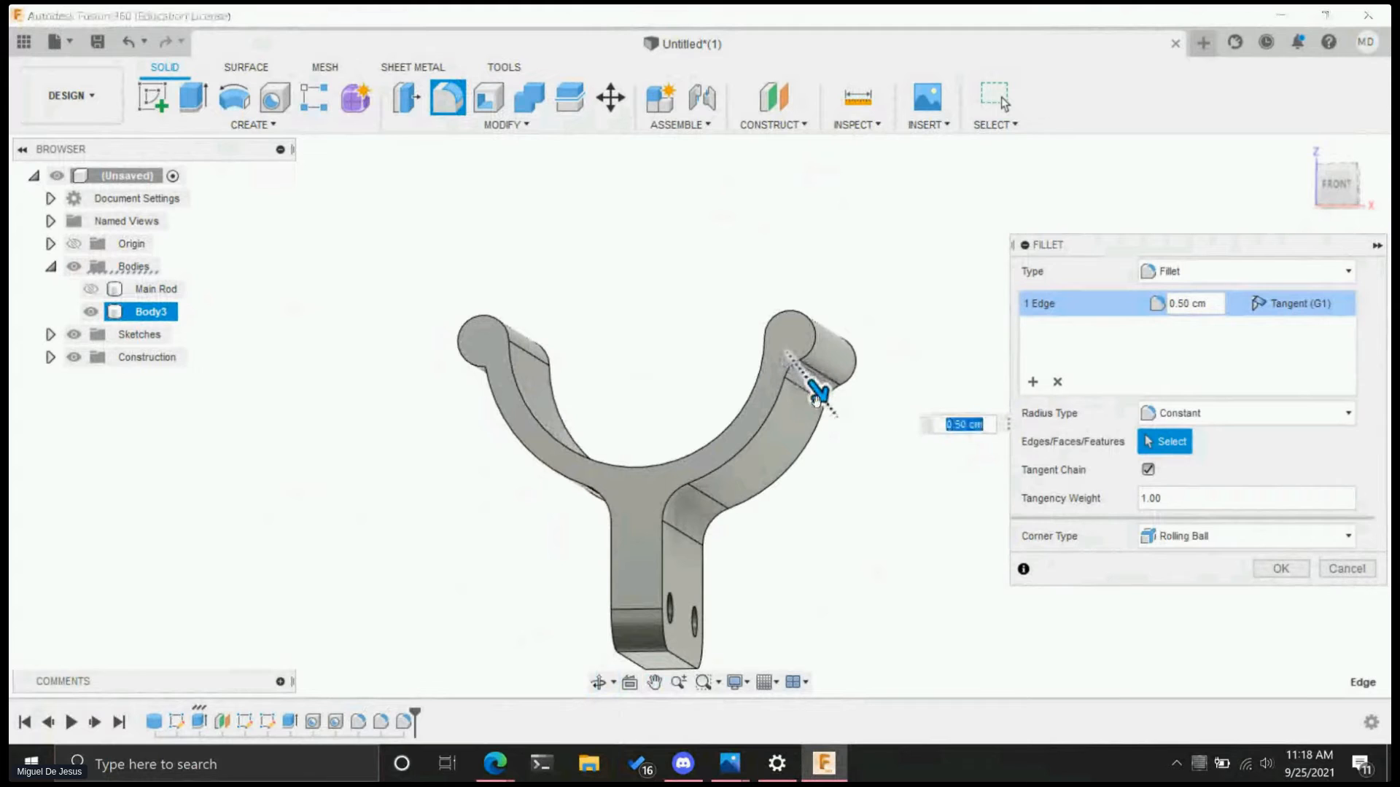
middle_click_drag(401, 506, 472, 484, "shift")
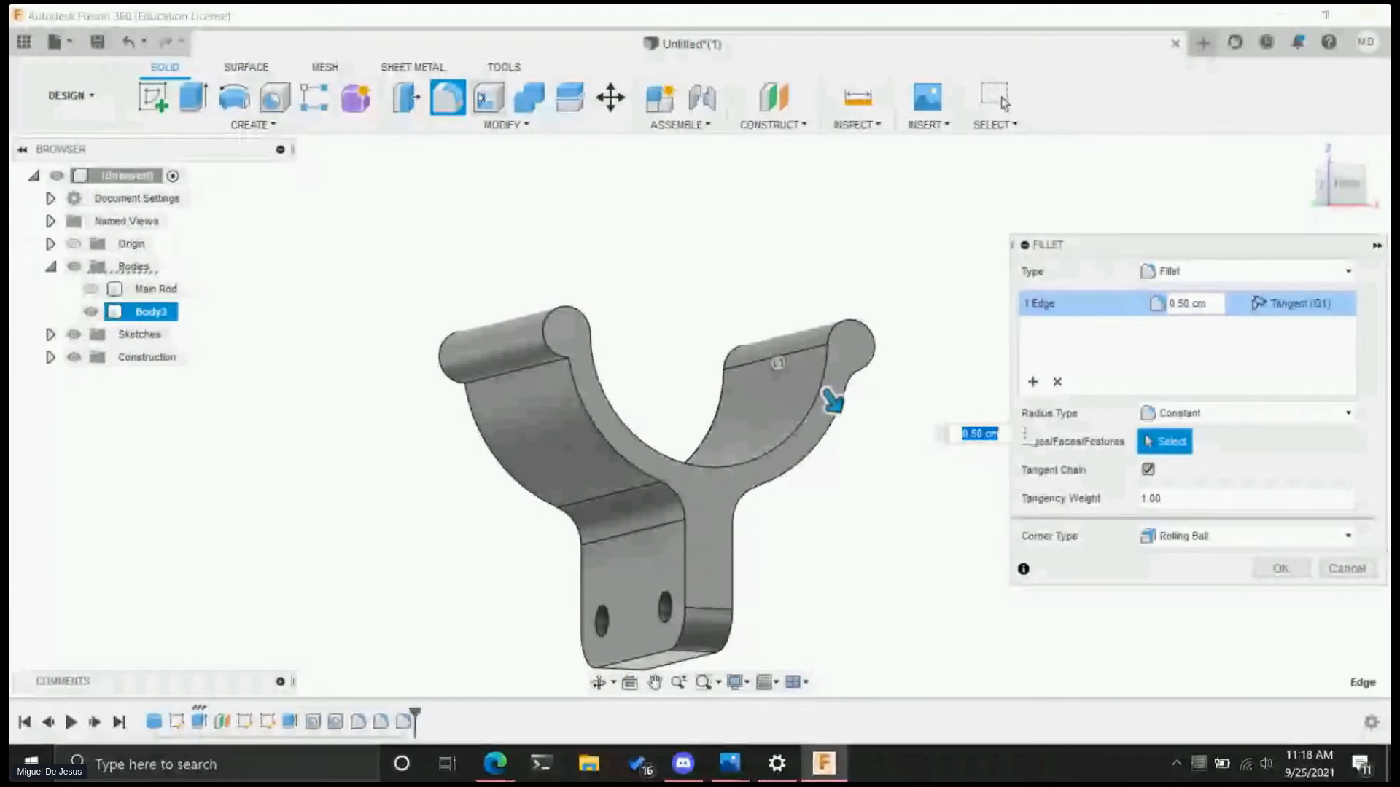
- Fillet the edge where the left arm's rounded rim meets the cradle's outer surface with a 0.50 cm radius
left_click(457, 104)
left_click(533, 367)
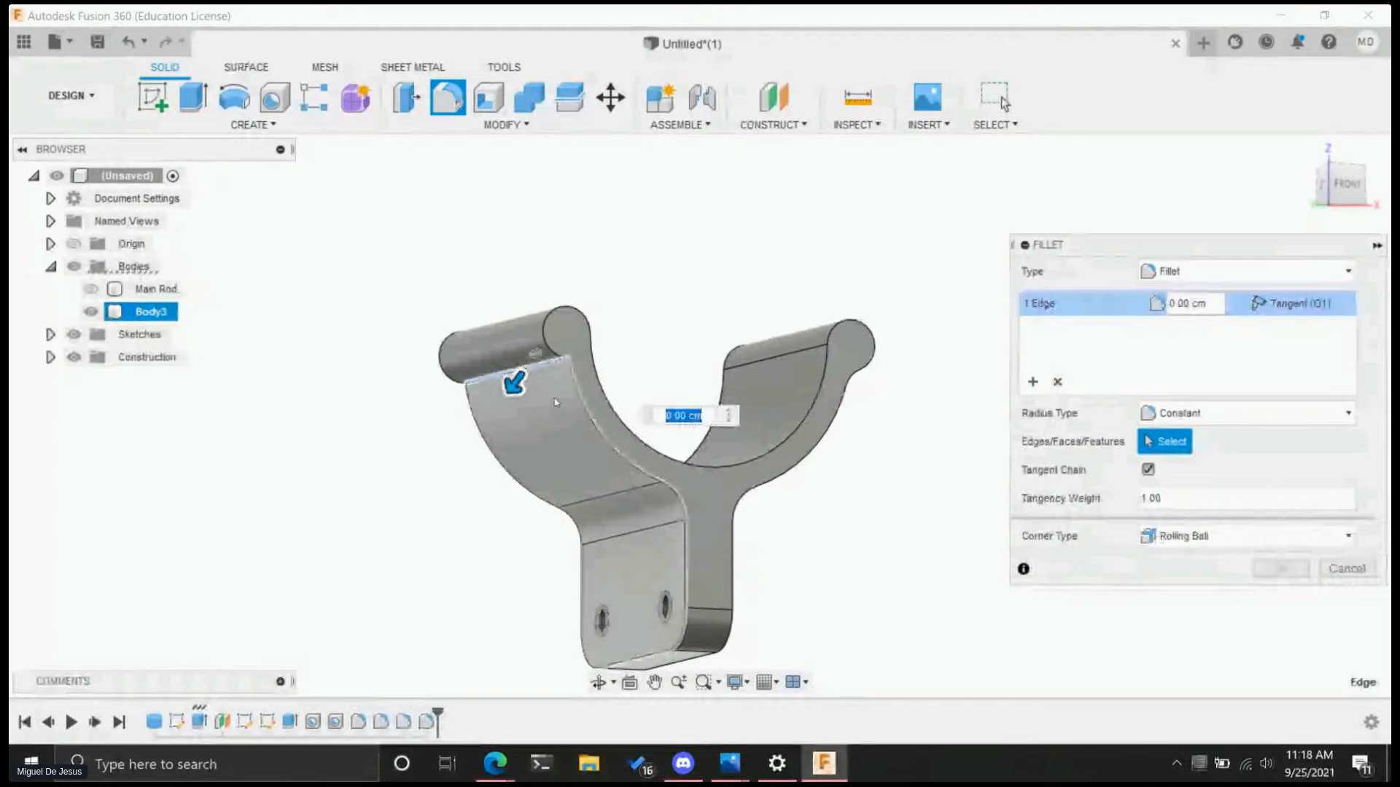
left_click_drag(519, 395, 505, 397)
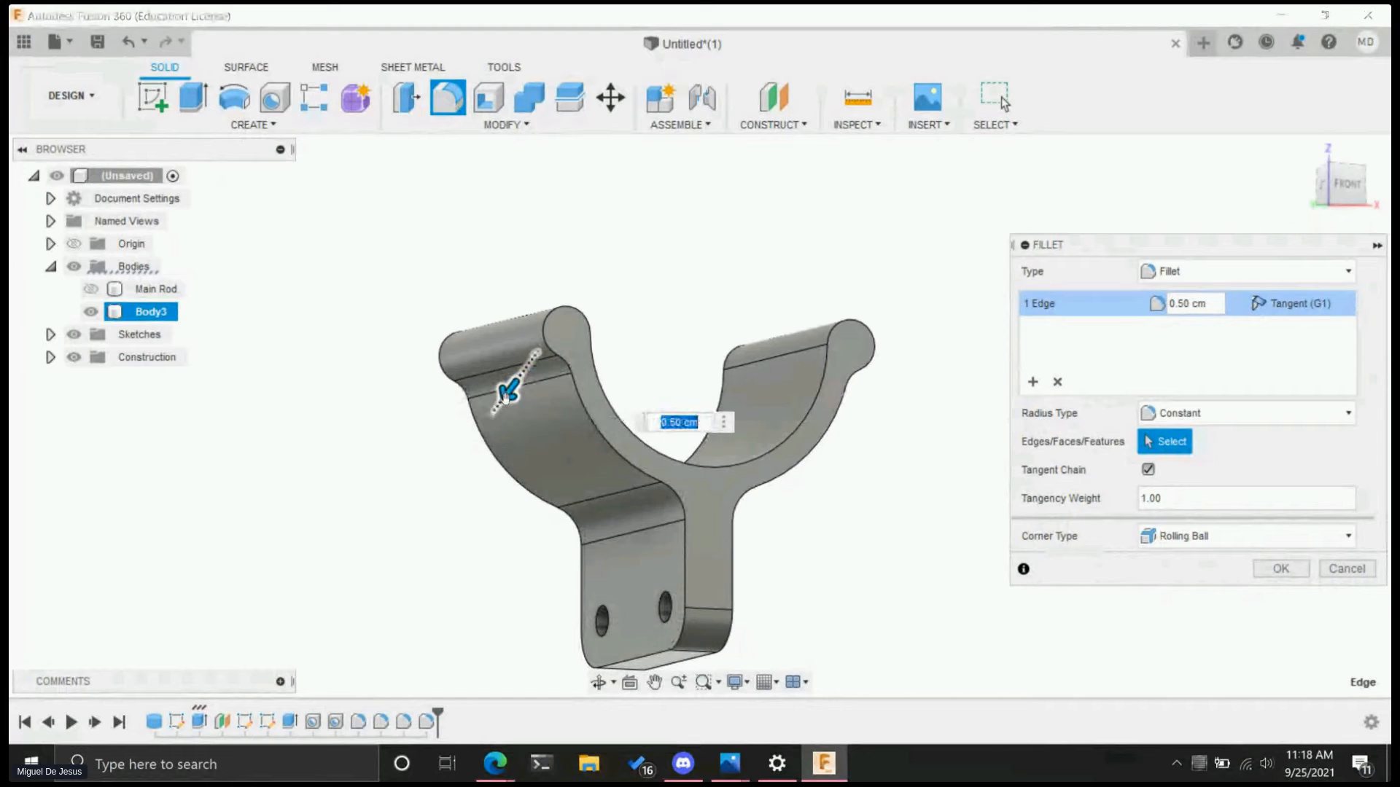
key("Return")
middle_click_drag(965, 525, 877, 546, "shift")
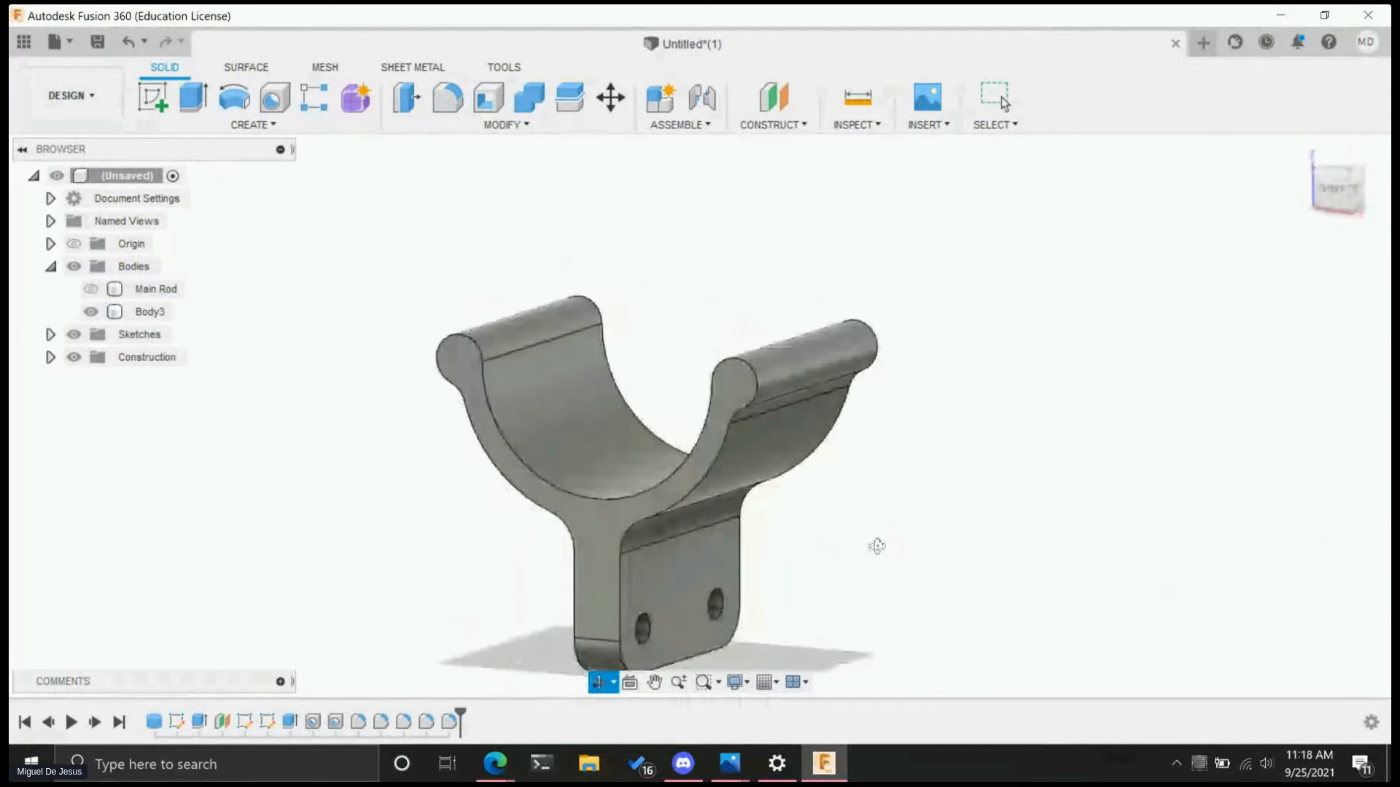
scroll(765, 507, "up", 5)
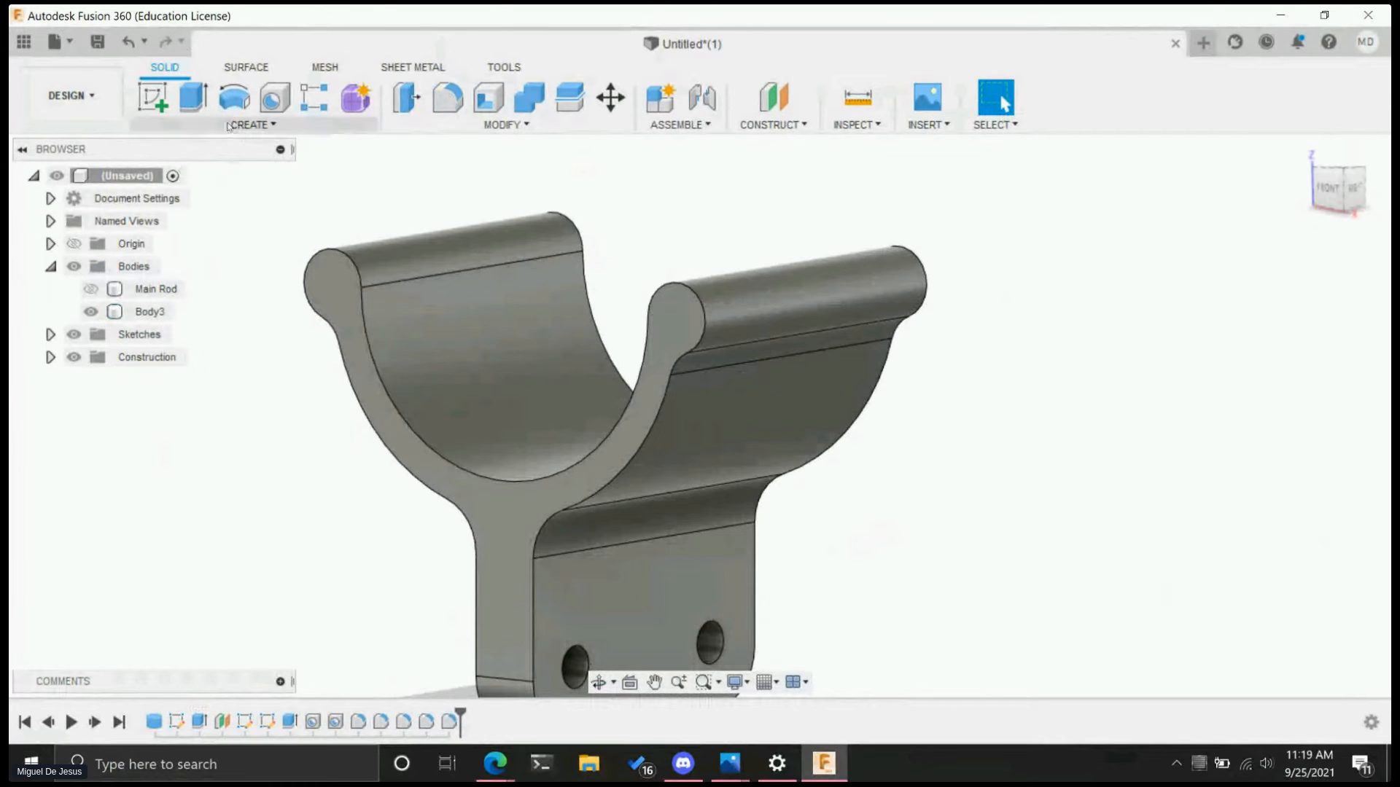
middle_click_drag(893, 532, 802, 494)
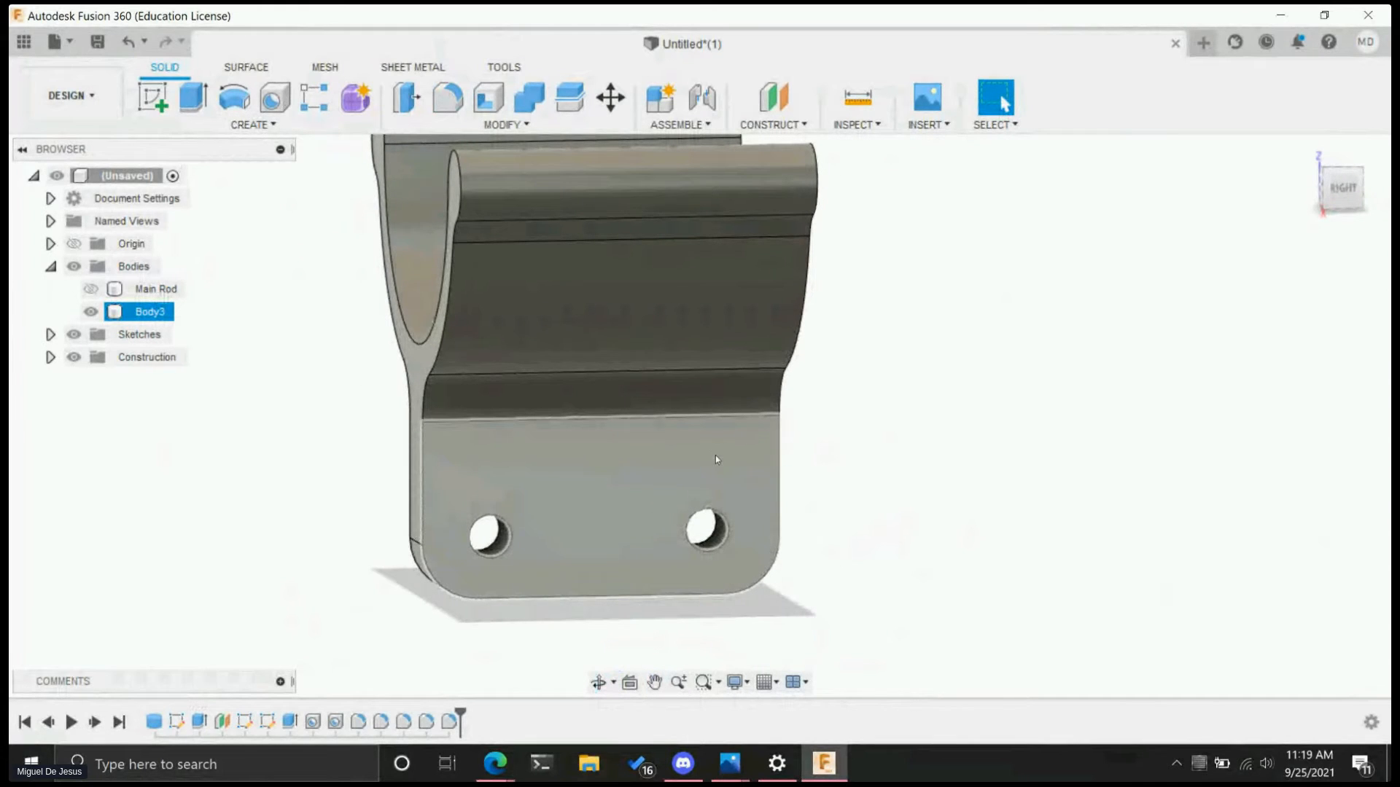
- Show the Main Rod and examine how it fits in the cradle, both at an angle and from the front
middle_click_drag(893, 383, 861, 317, "shift")
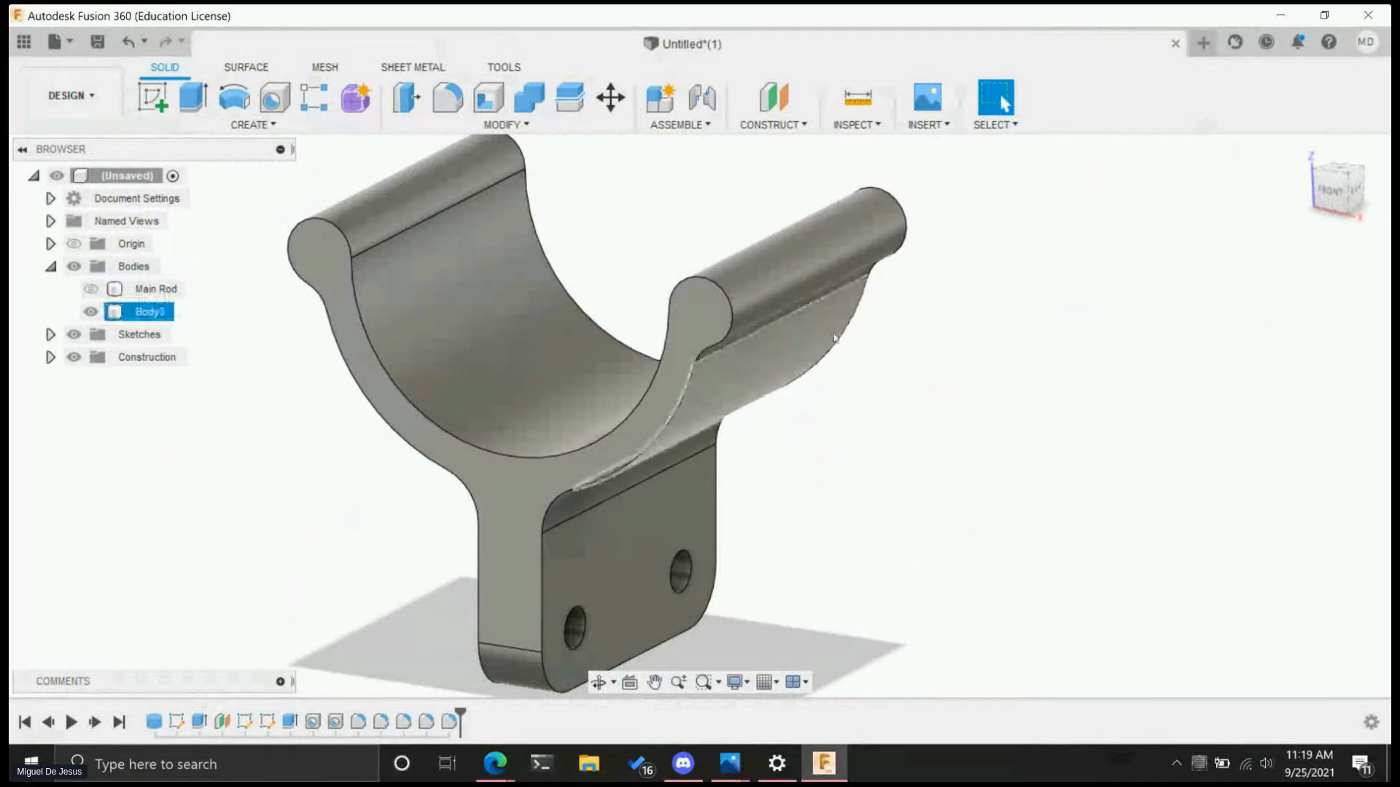
scroll(829, 318, "down", 1)
middle_click_drag(802, 445, 862, 484)
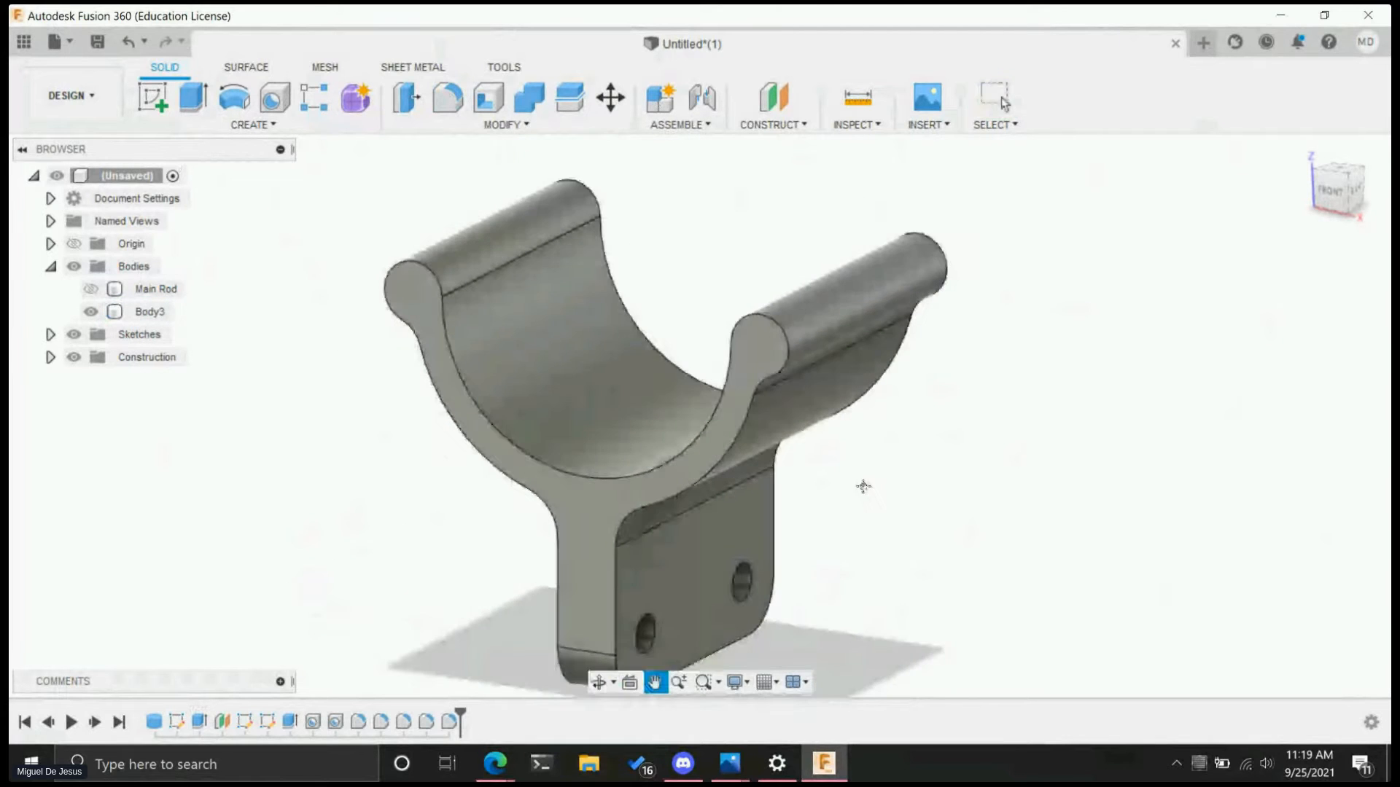
left_click(90, 290)
scroll(800, 448, "down", 4)
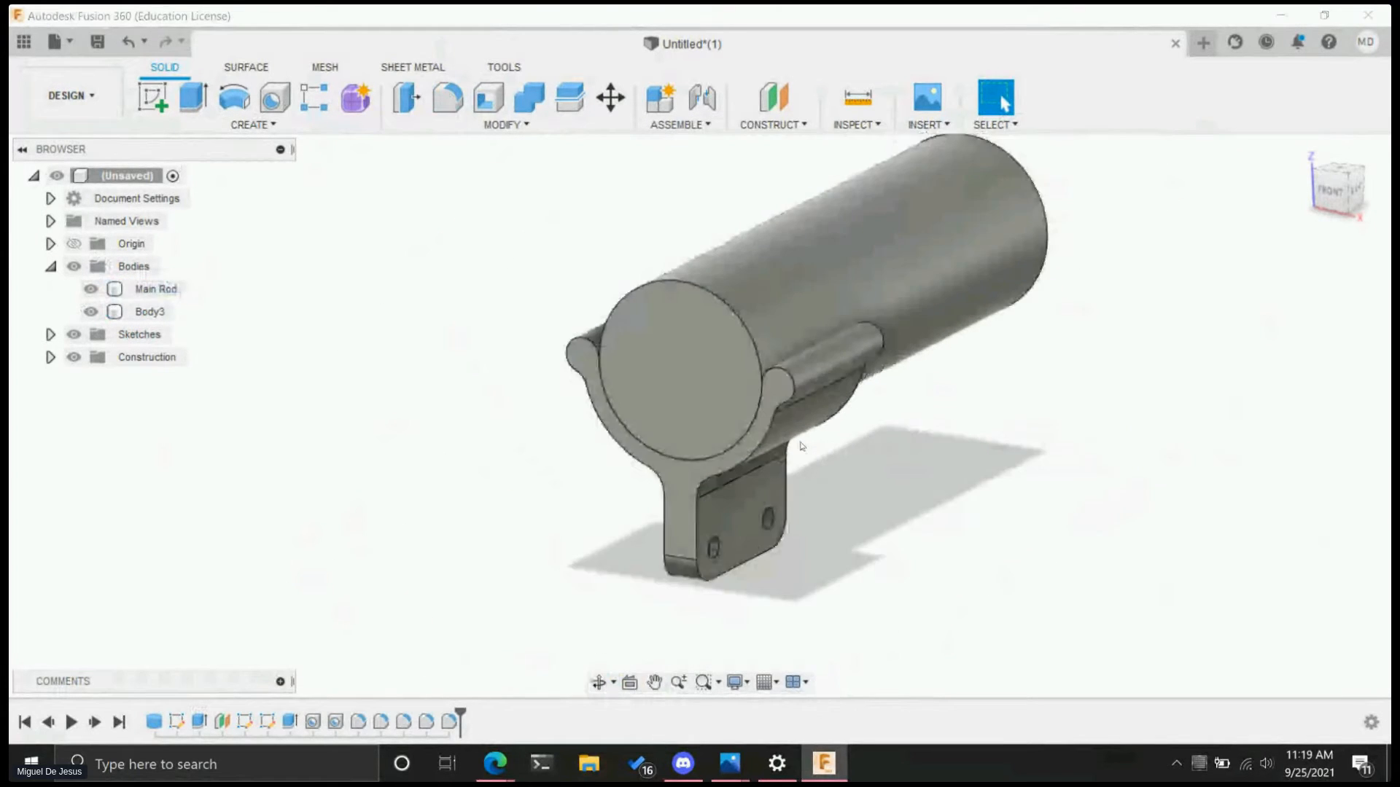
scroll(765, 381, "up", 2)
scroll(729, 370, "down", 1)
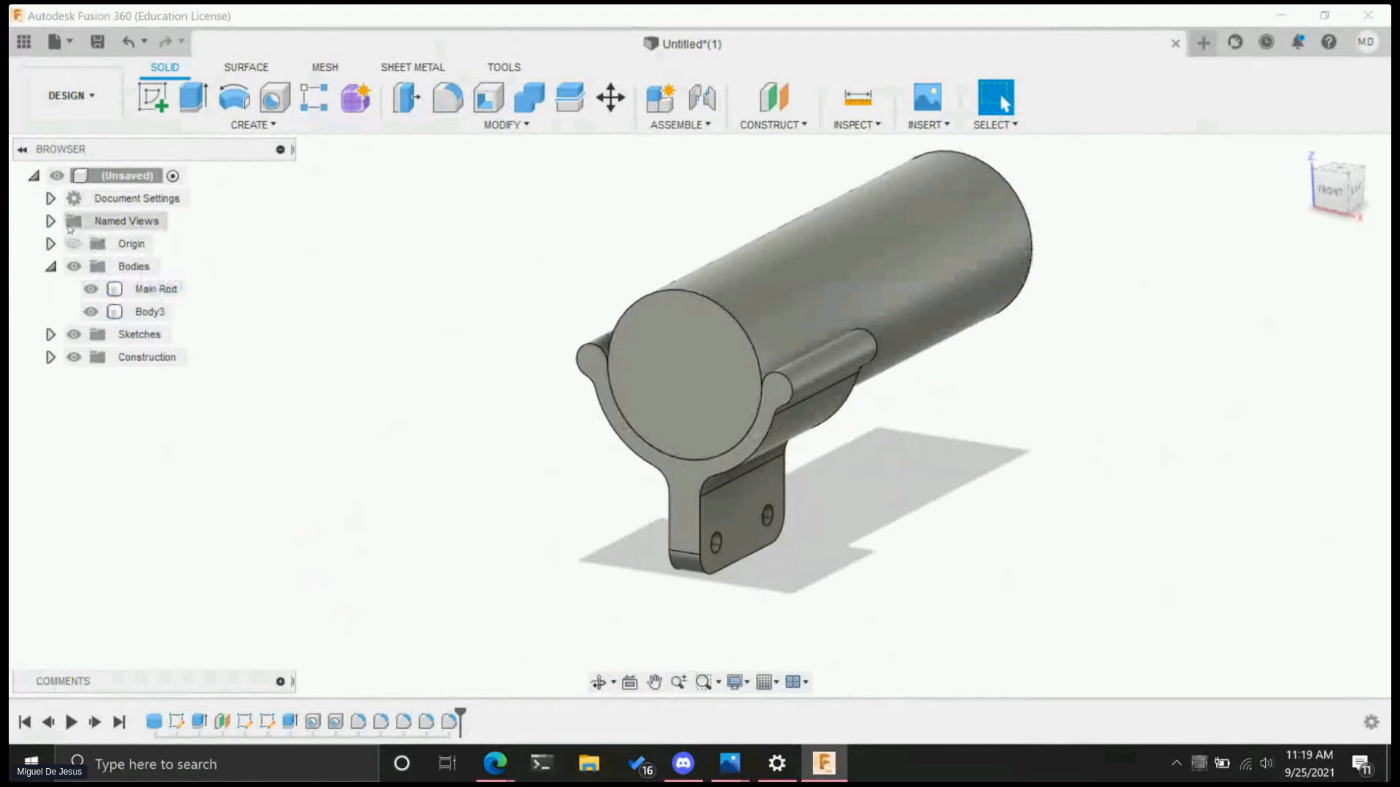
mouse_move(1364, 163)
left_click(1325, 194)
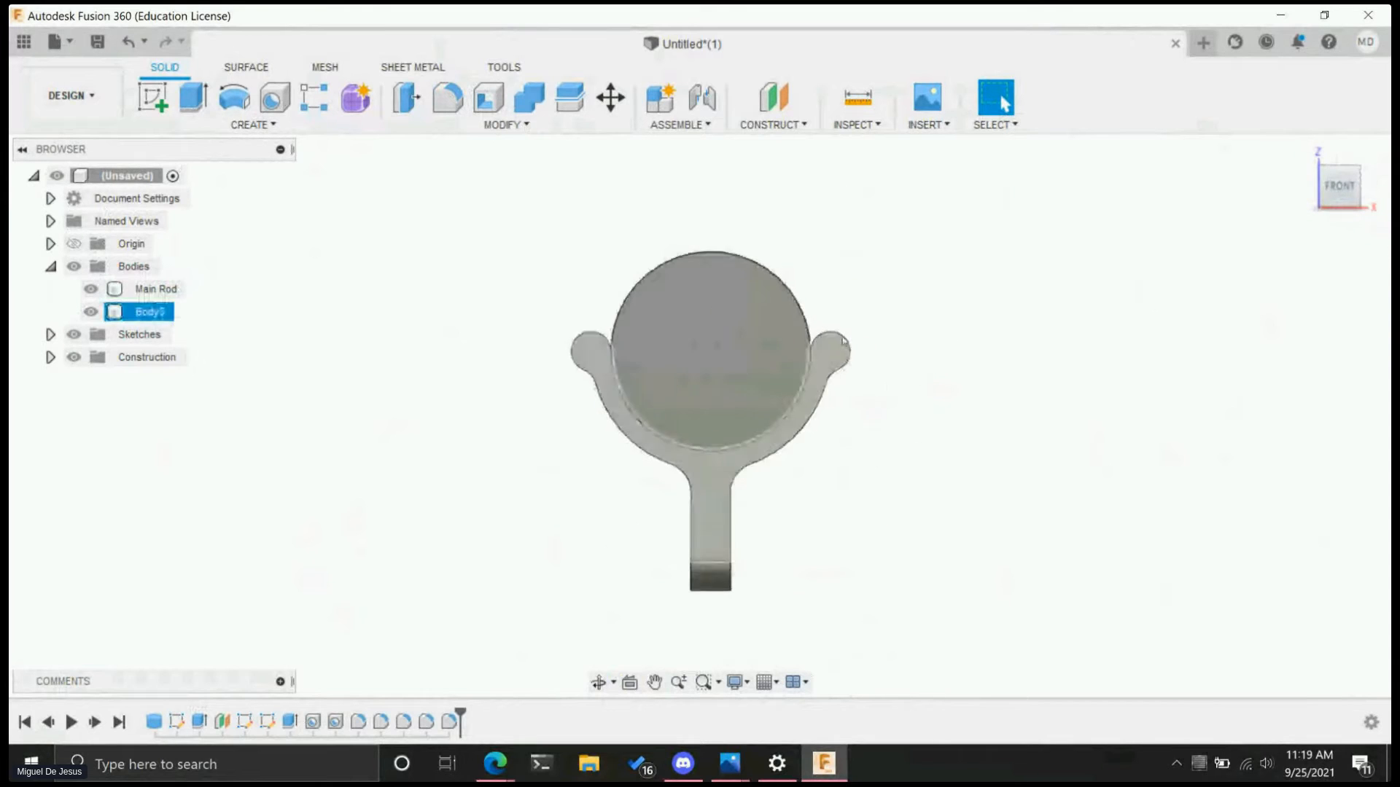
scroll(795, 291, "up", 5)
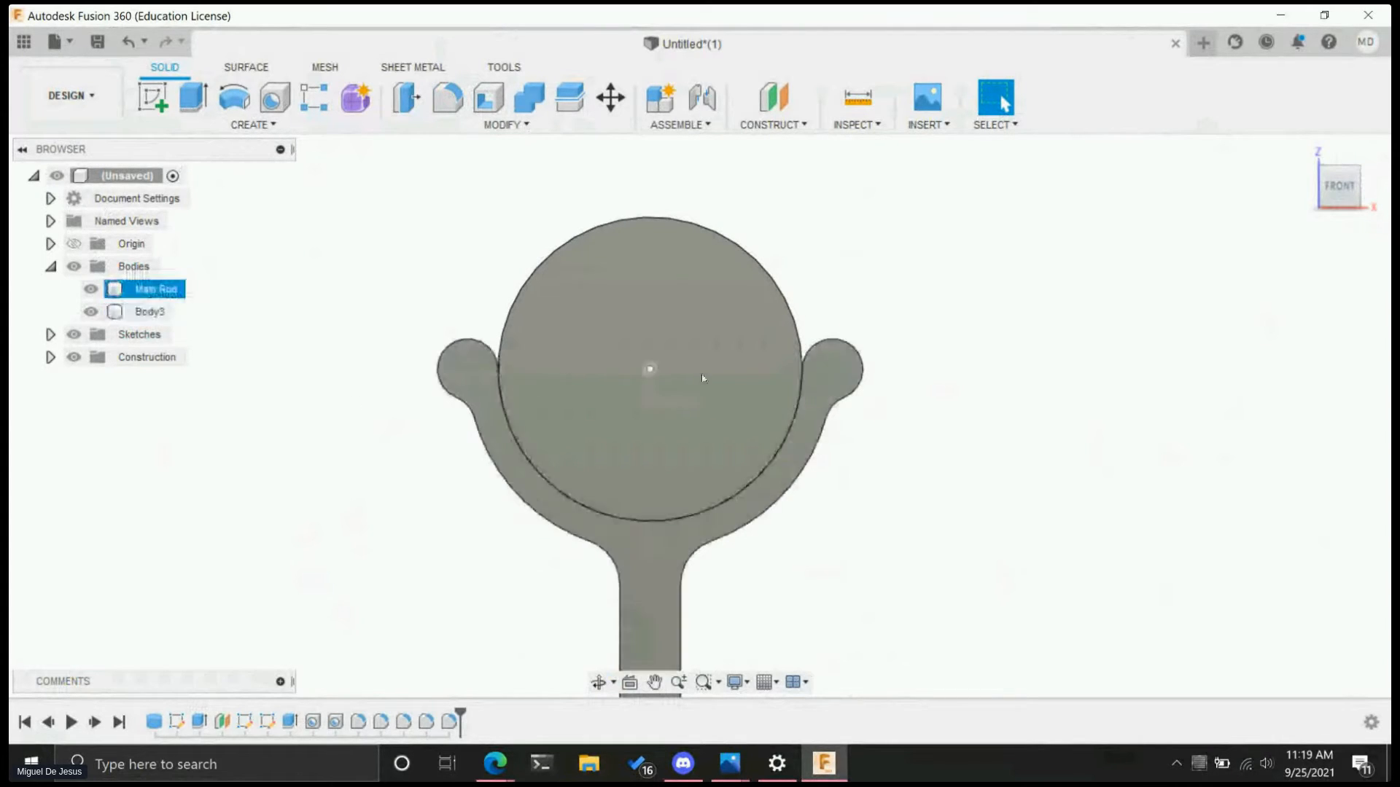
middle_click_drag(933, 460, 920, 450, "shift")
left_click(1349, 188)
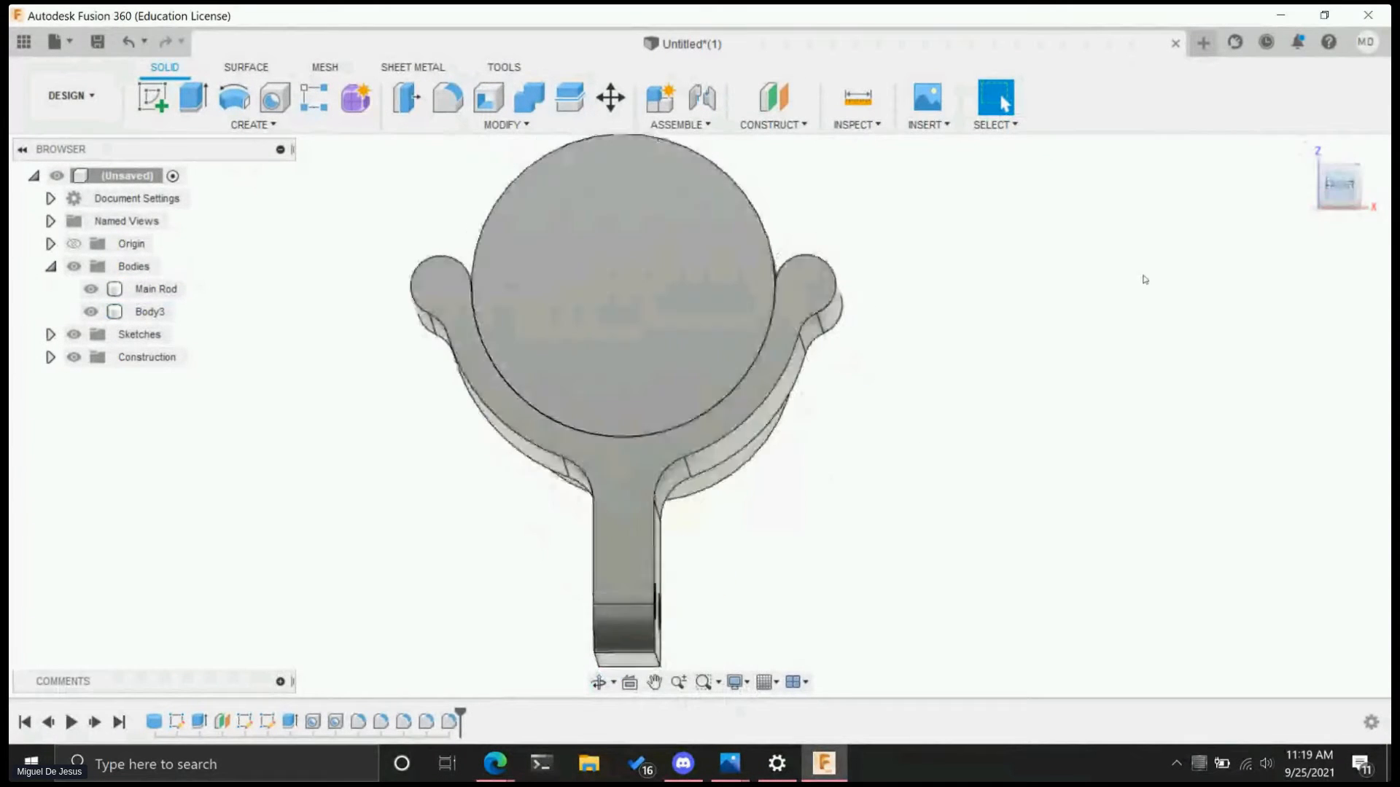
middle_click_drag(943, 304, 981, 407)
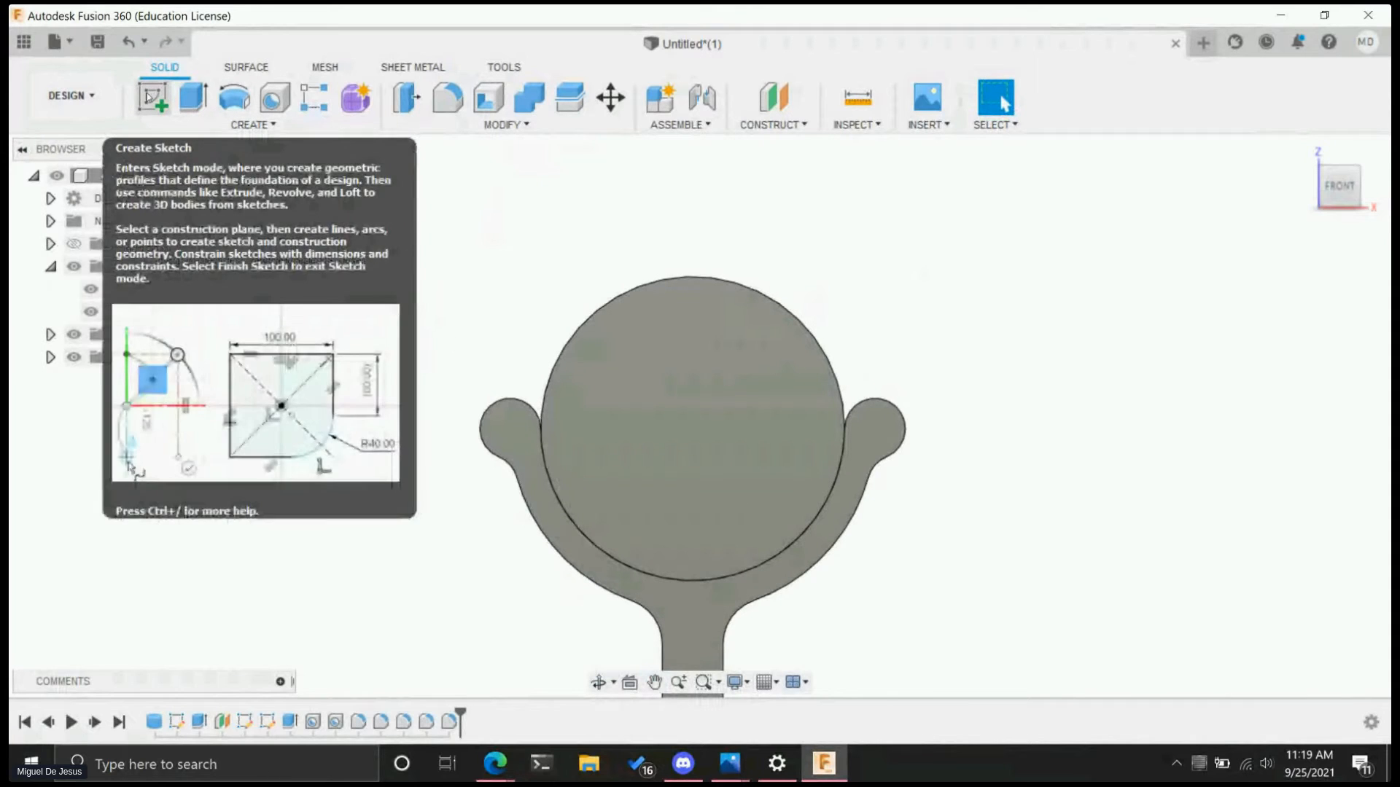
- Hide the Main Rod and start a sketch on the front origin plane through the cradle's end face
left_click(91, 289)
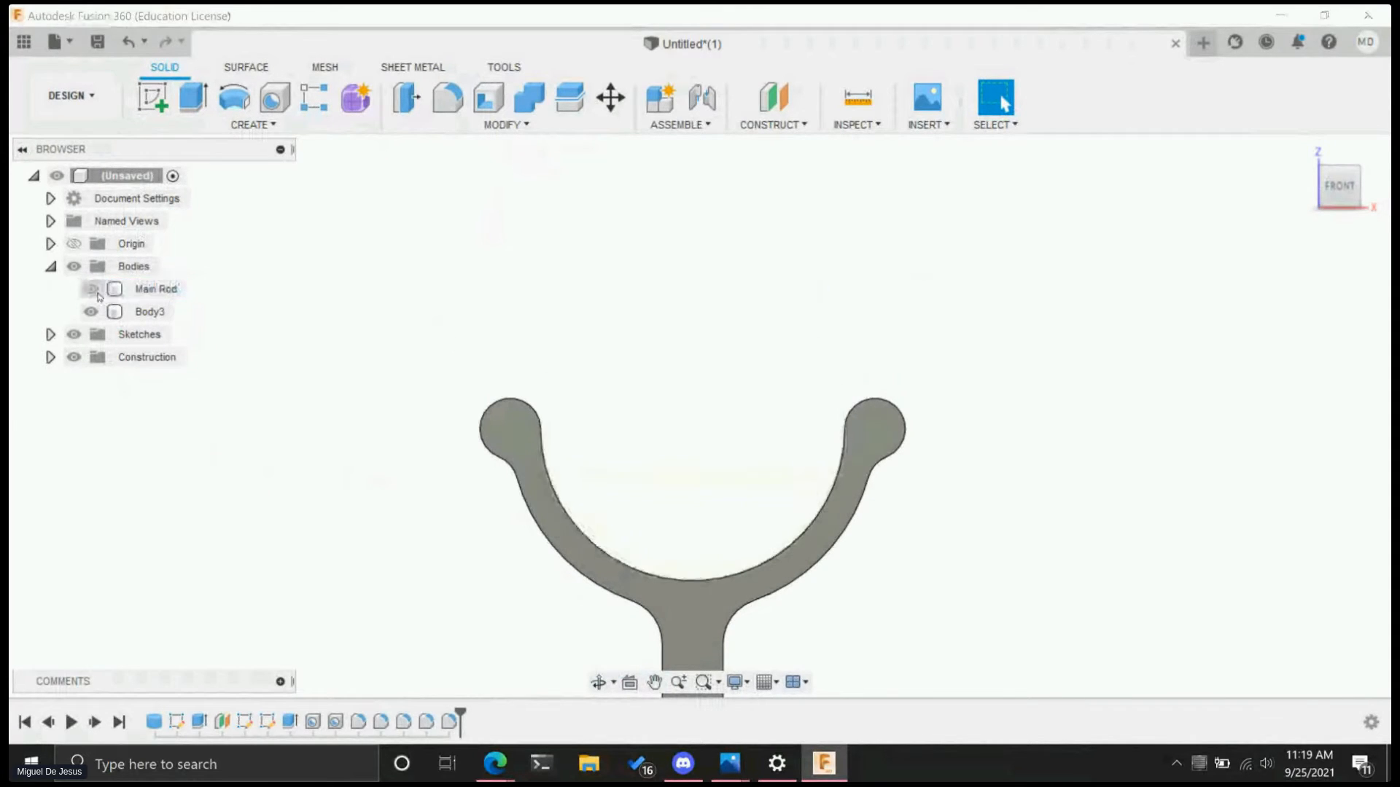
left_click(153, 96)
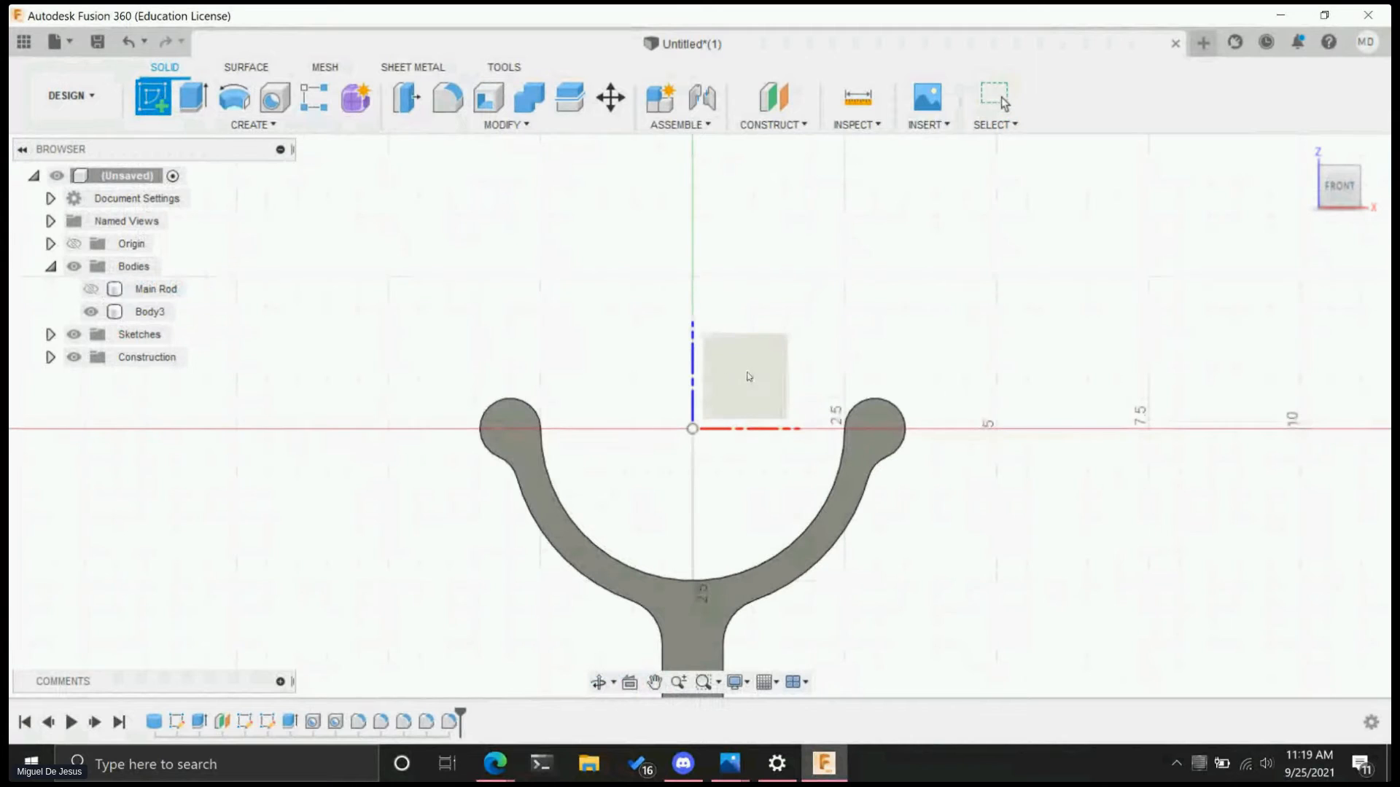
left_click(747, 375)
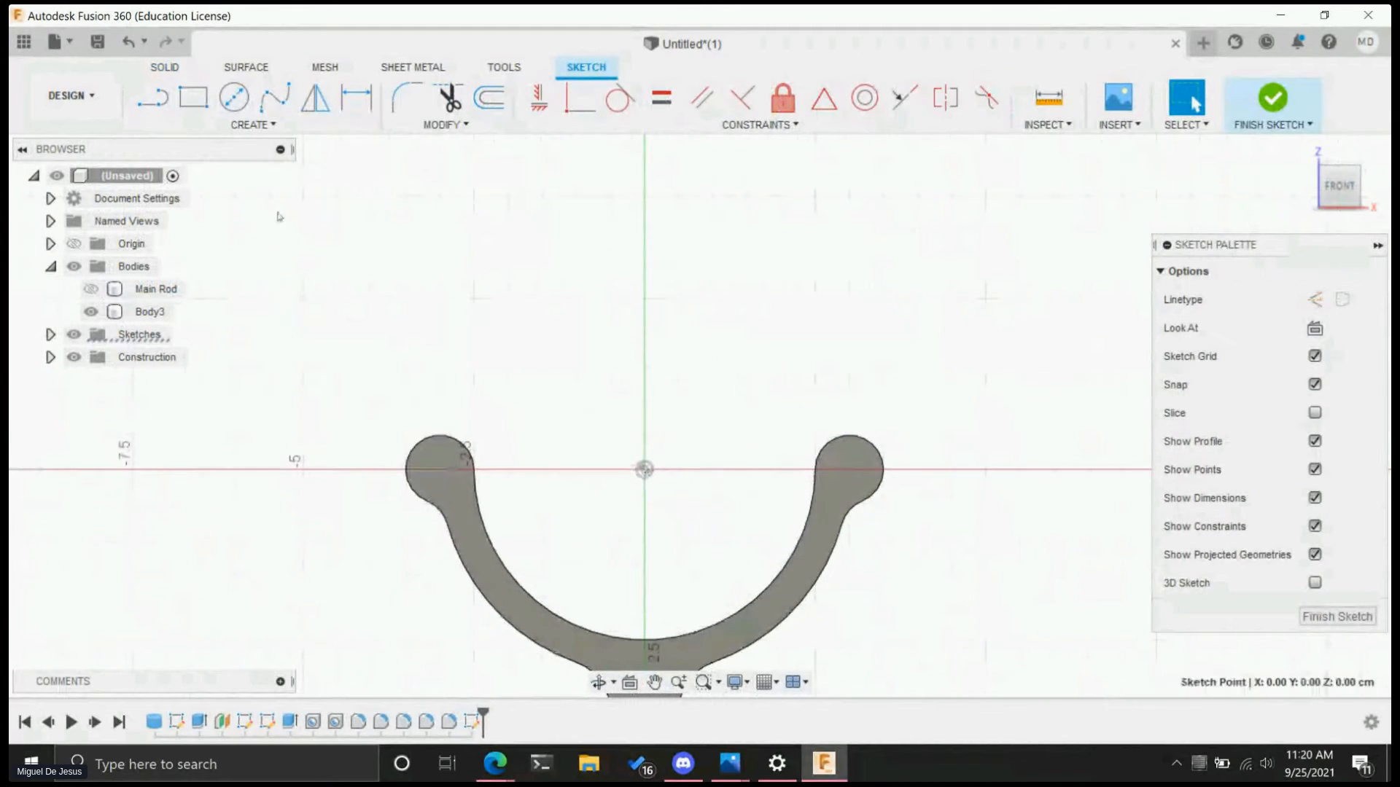
- Sketch two concentric circles at the origin, one along the cradle's inner edge and one through the rounded rims' centres along its outer edge
left_click(234, 97)
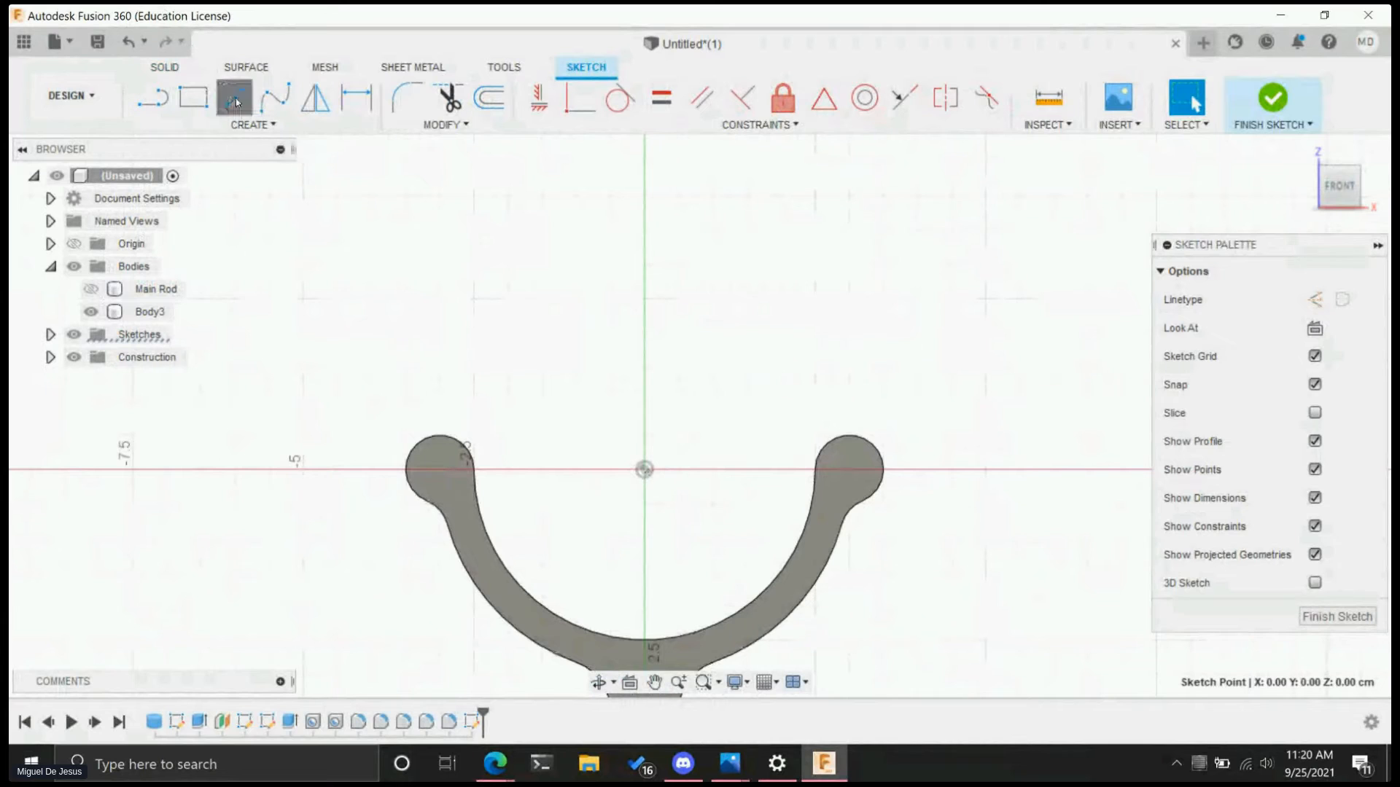
left_click(644, 470)
left_click(815, 470)
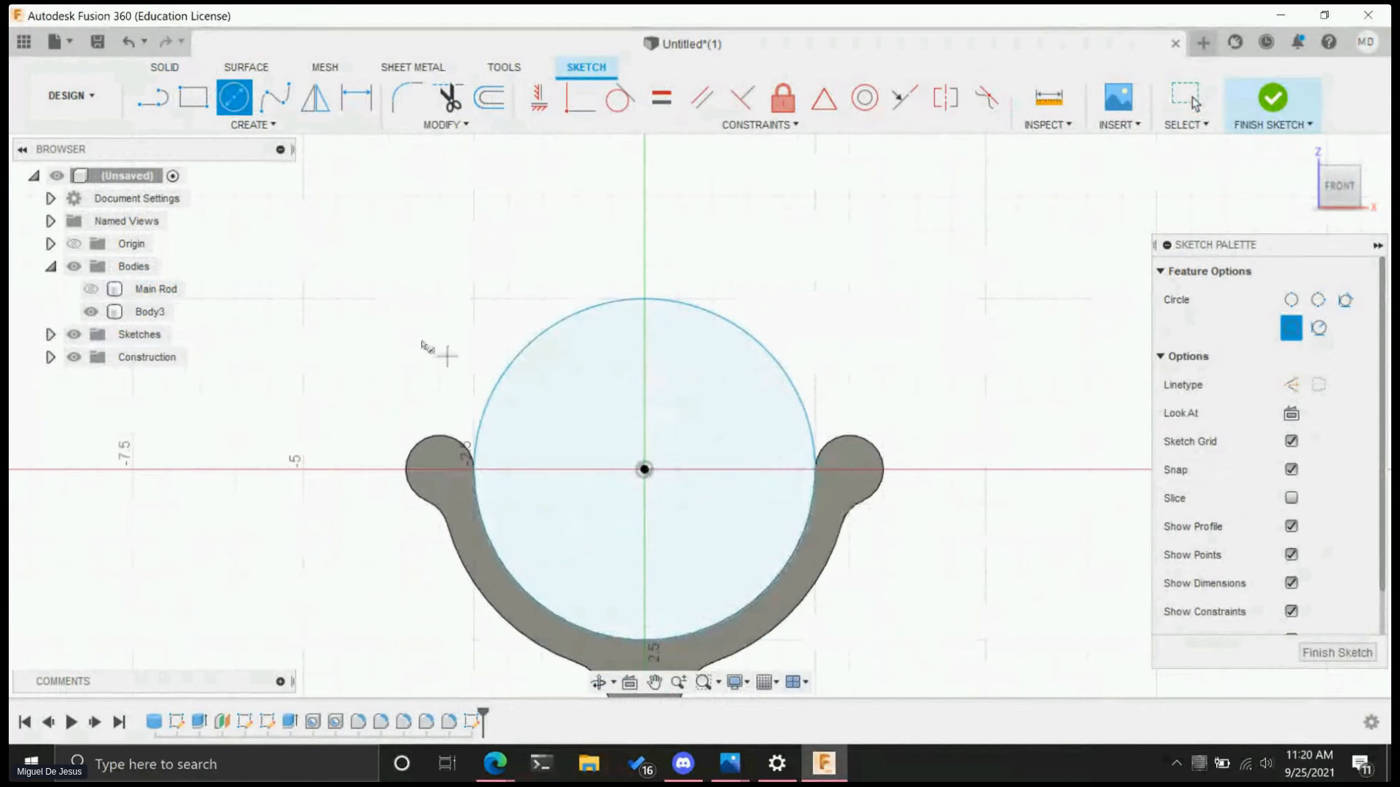
left_click(644, 470)
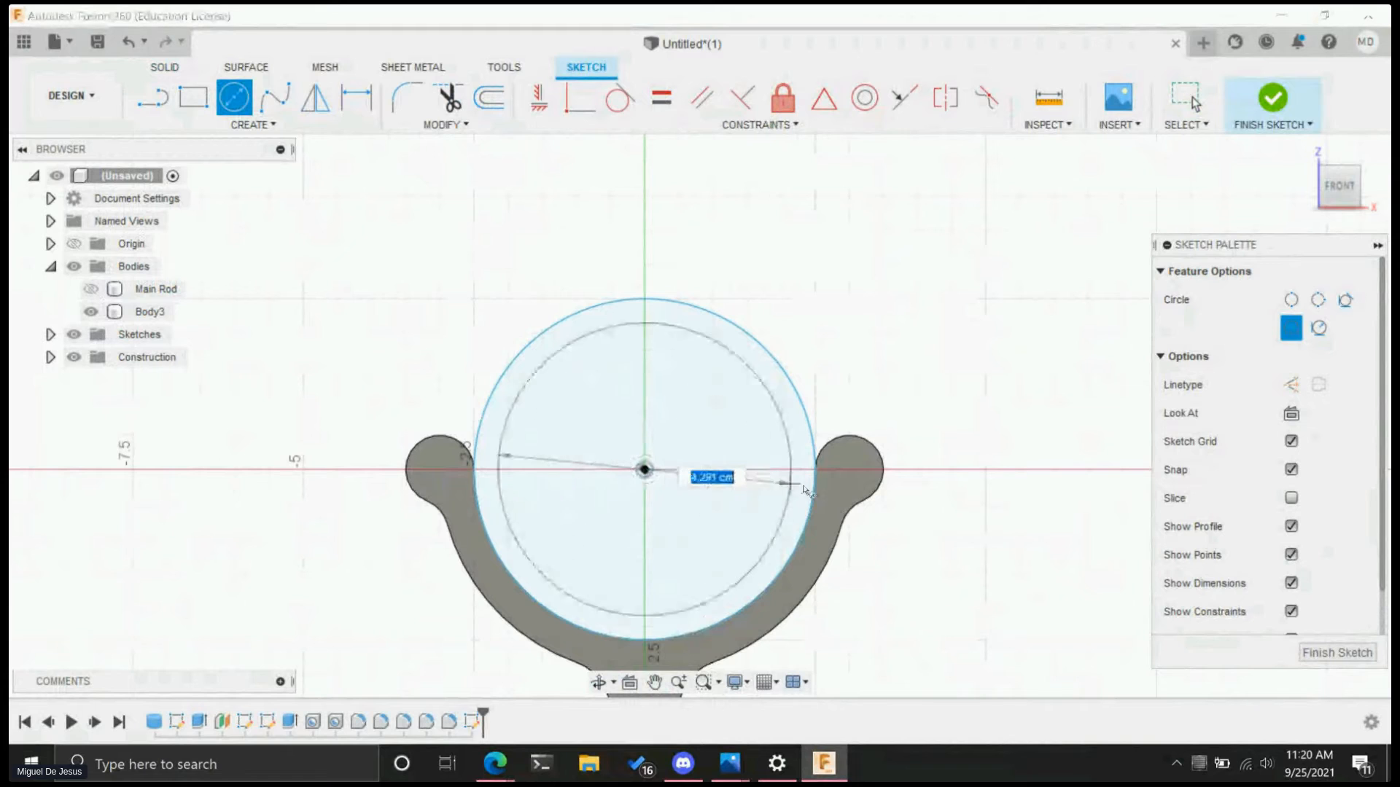
left_click(849, 470)
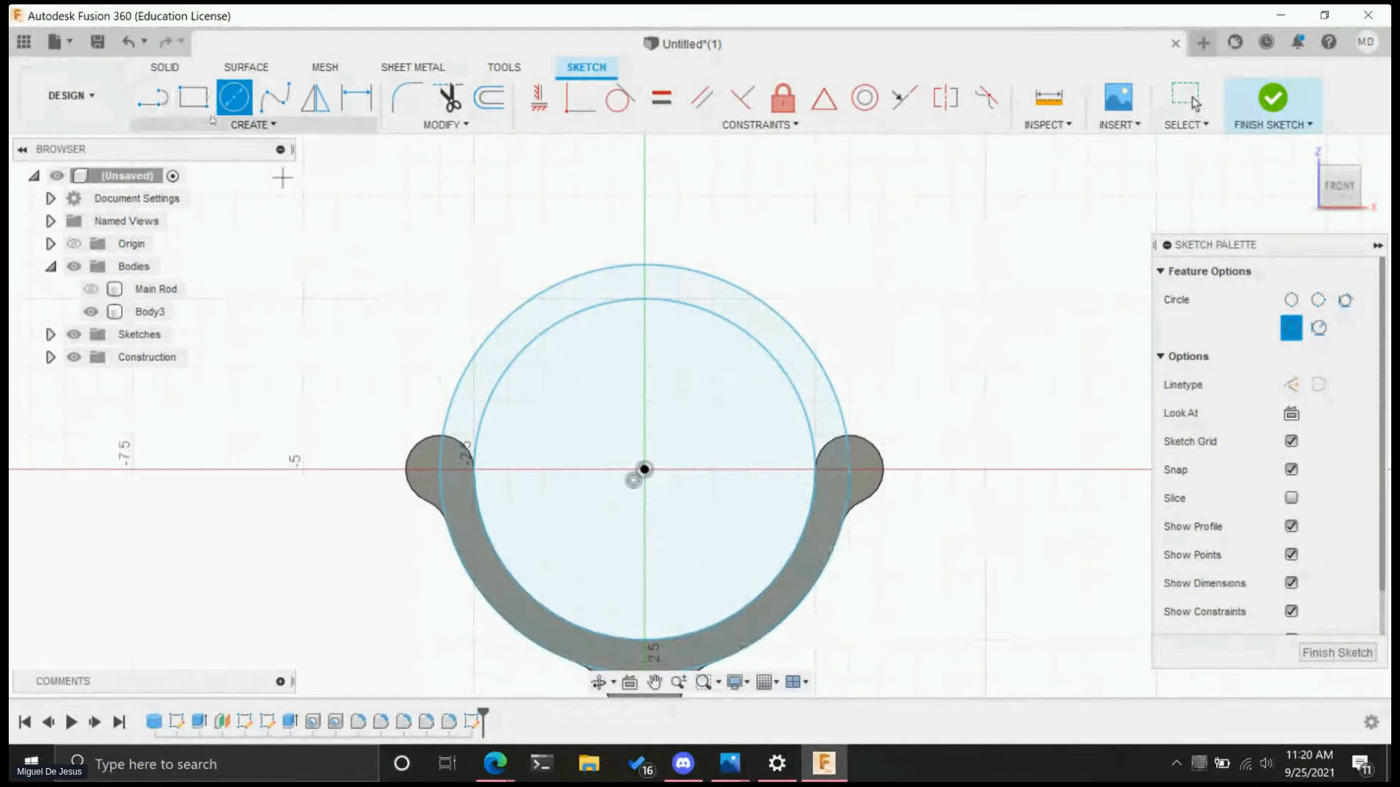
- Sketch a circle over each of the cradle's two rounded rims, centred on the rim and matching its outline
left_click(438, 470)
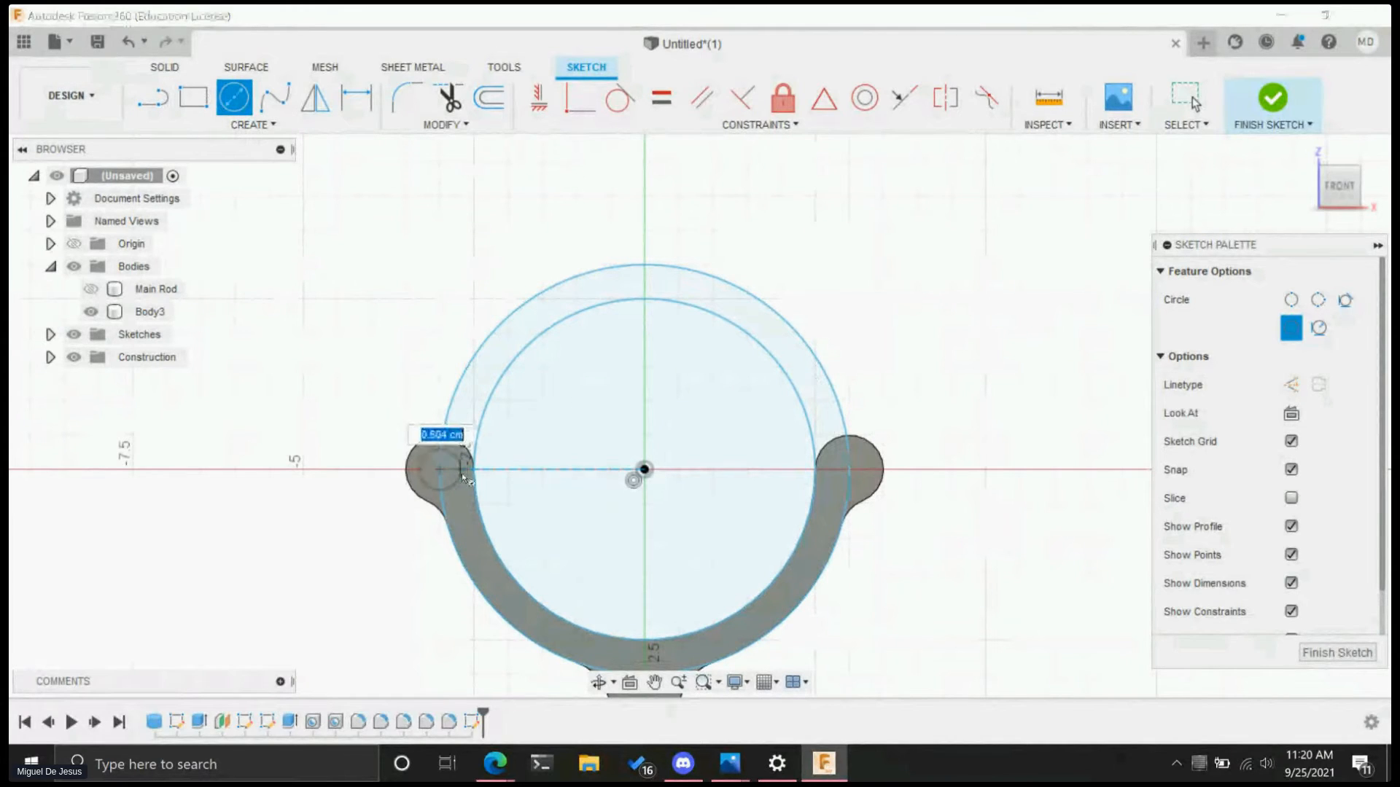
left_click(474, 474)
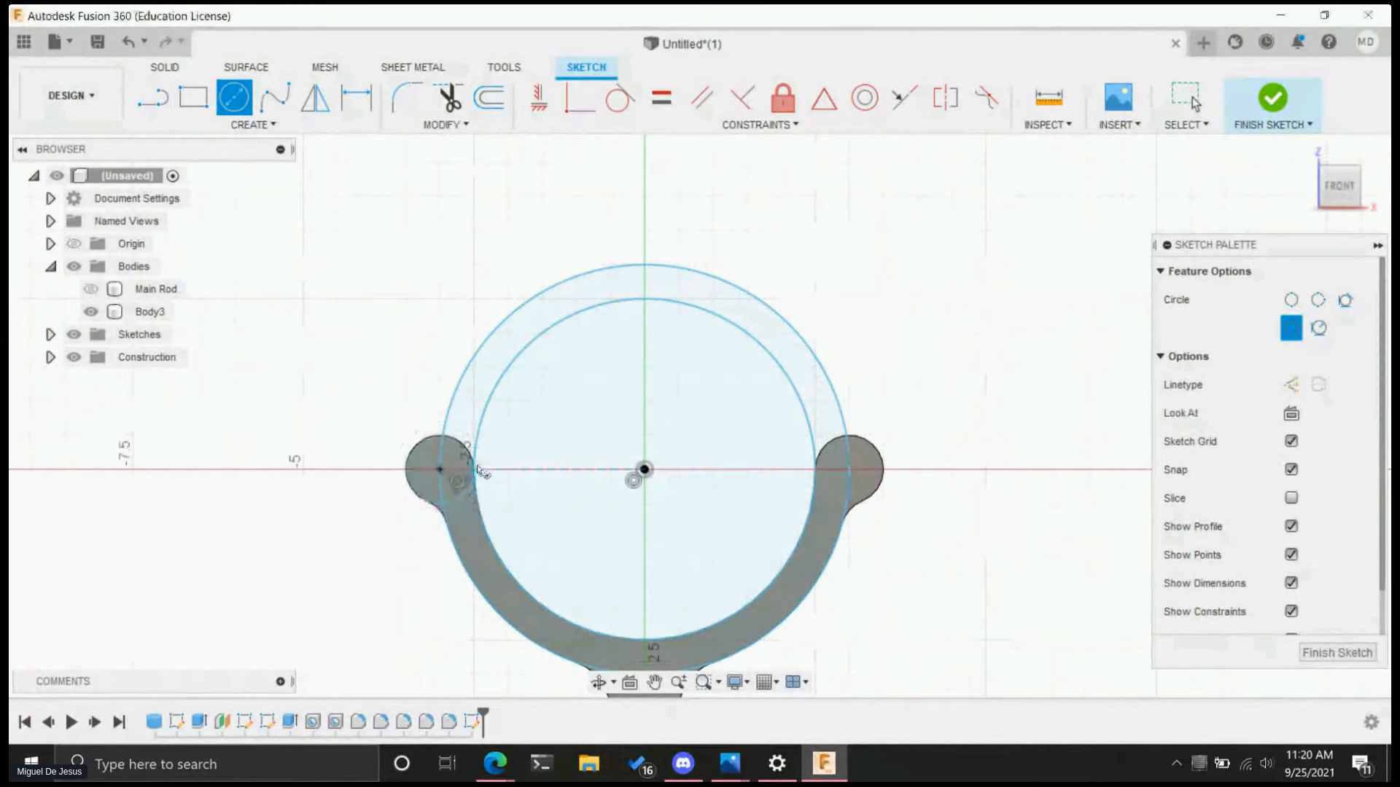
left_click(849, 471)
left_click(880, 481)
scroll(469, 487, "up", 1)
scroll(469, 486, "down", 4)
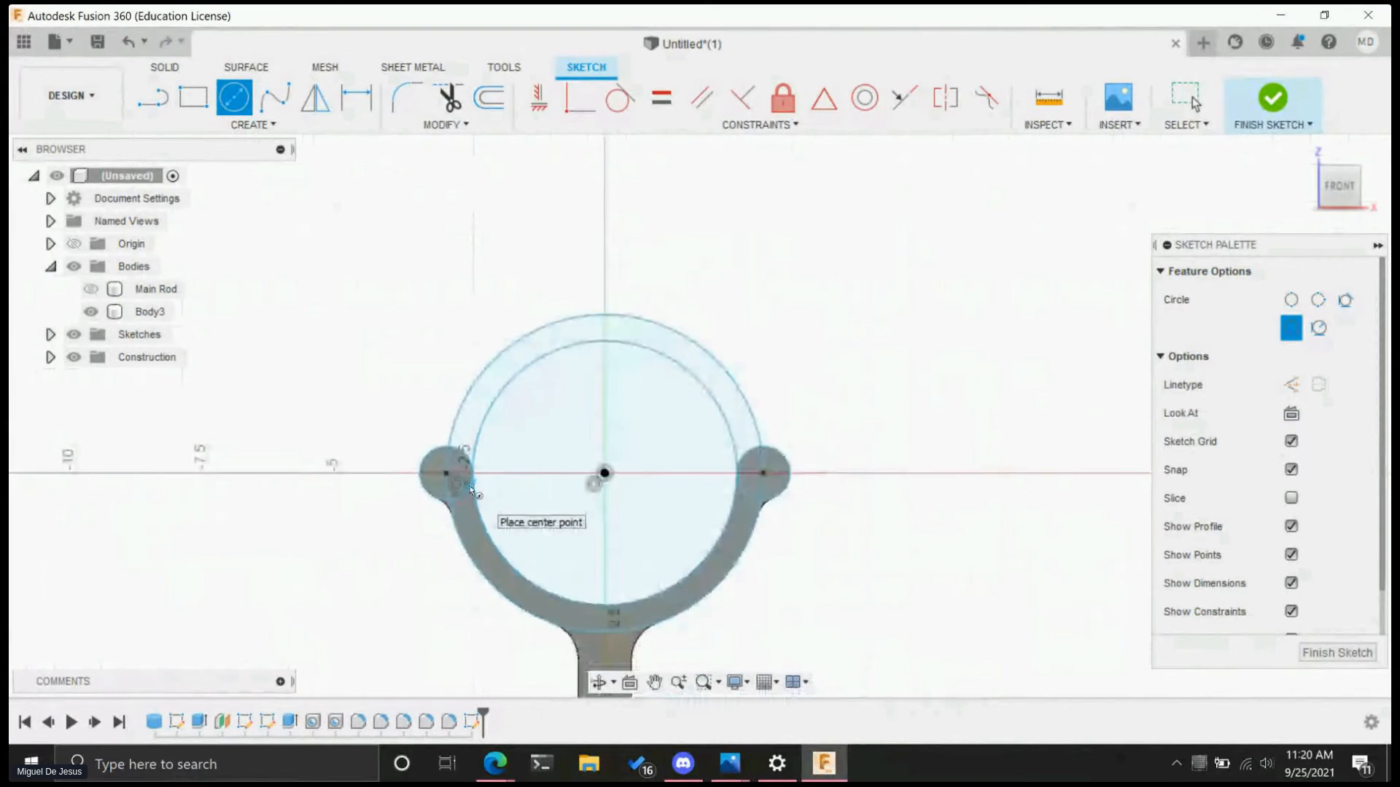
scroll(470, 487, "up", 2)
- Draw a horizontal line between the centres of the two rim circles and finish the sketch
left_click(153, 97)
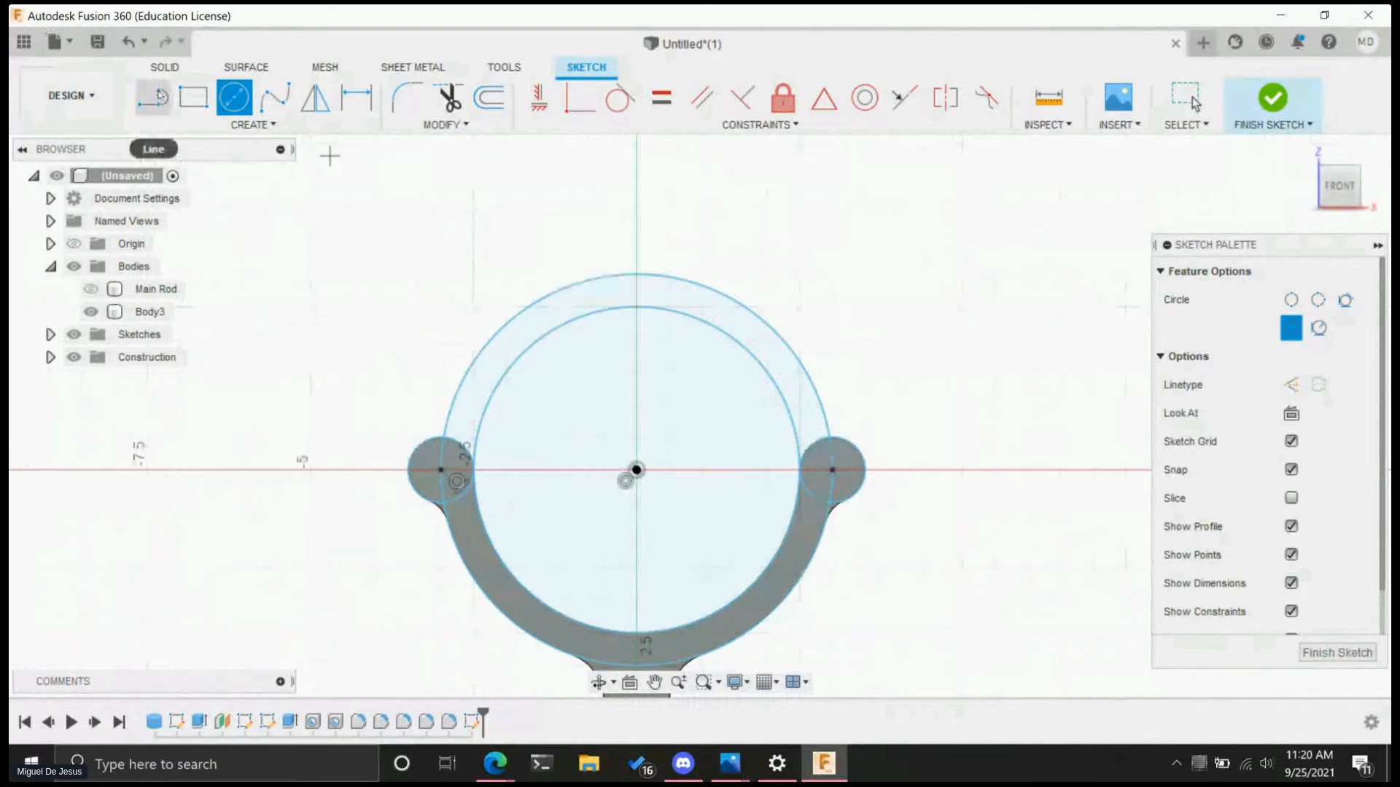
left_click(440, 469)
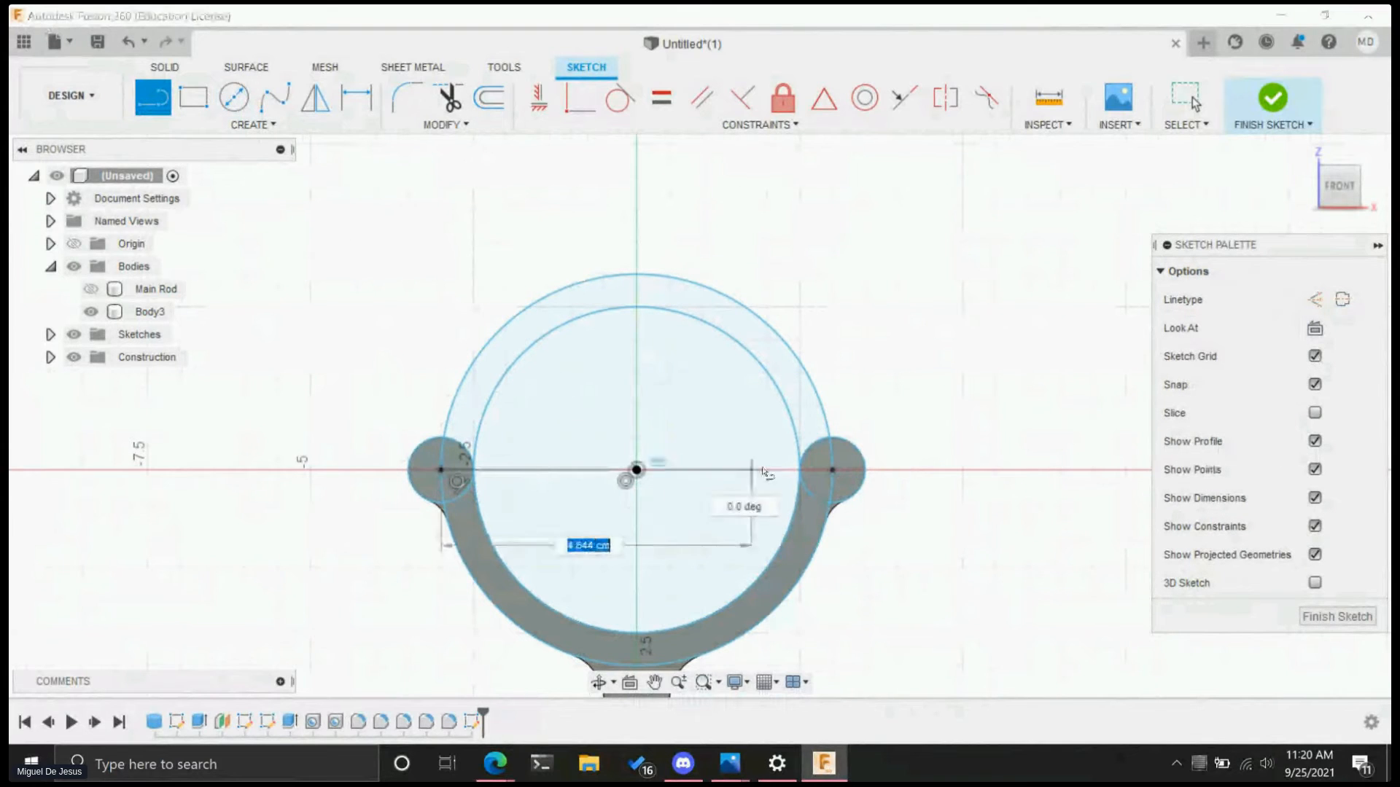
left_click(831, 469)
key("Escape")
mouse_move(884, 458)
middle_mouse_down("shift")
mouse_move(919, 408)
mouse_move(865, 422)
mouse_move(881, 405)
middle_mouse_up("shift")
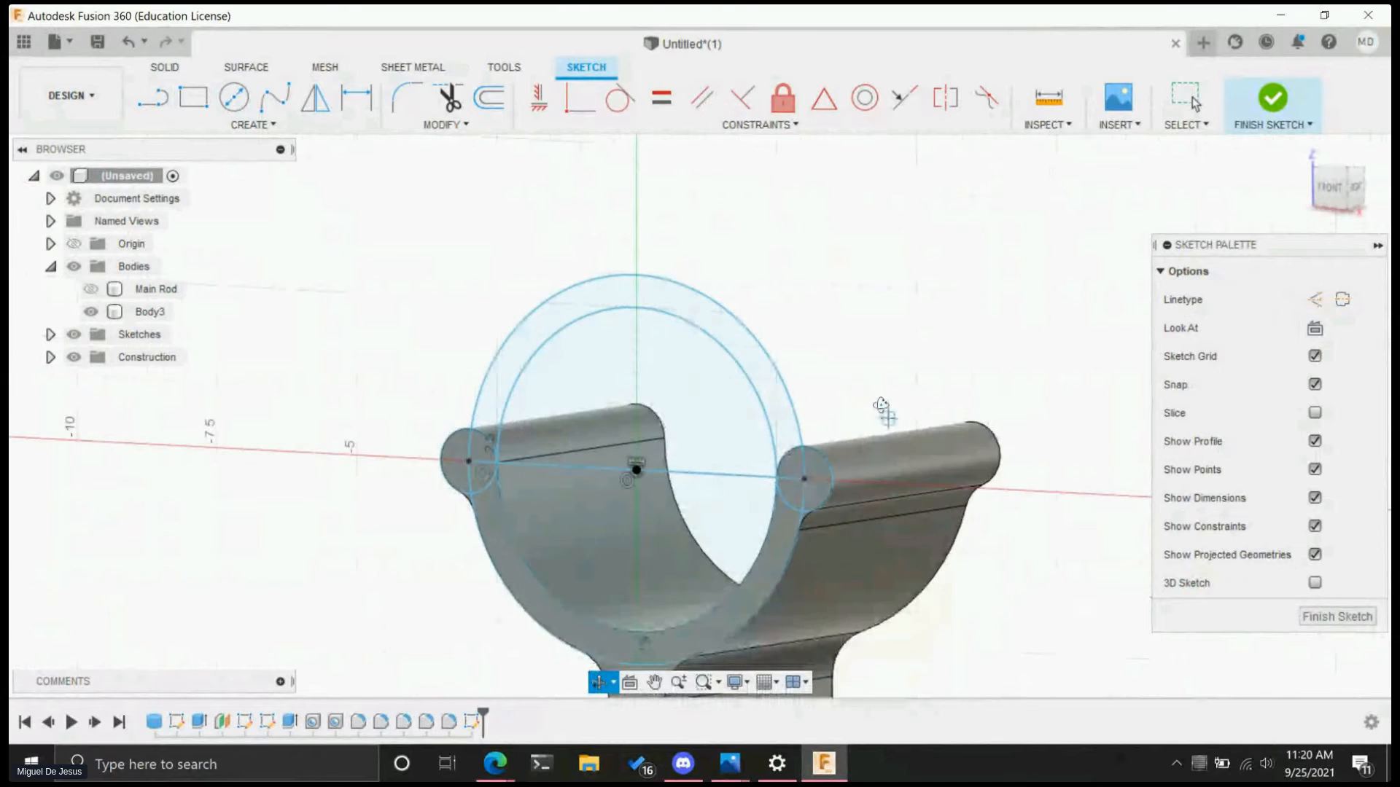
key("l")
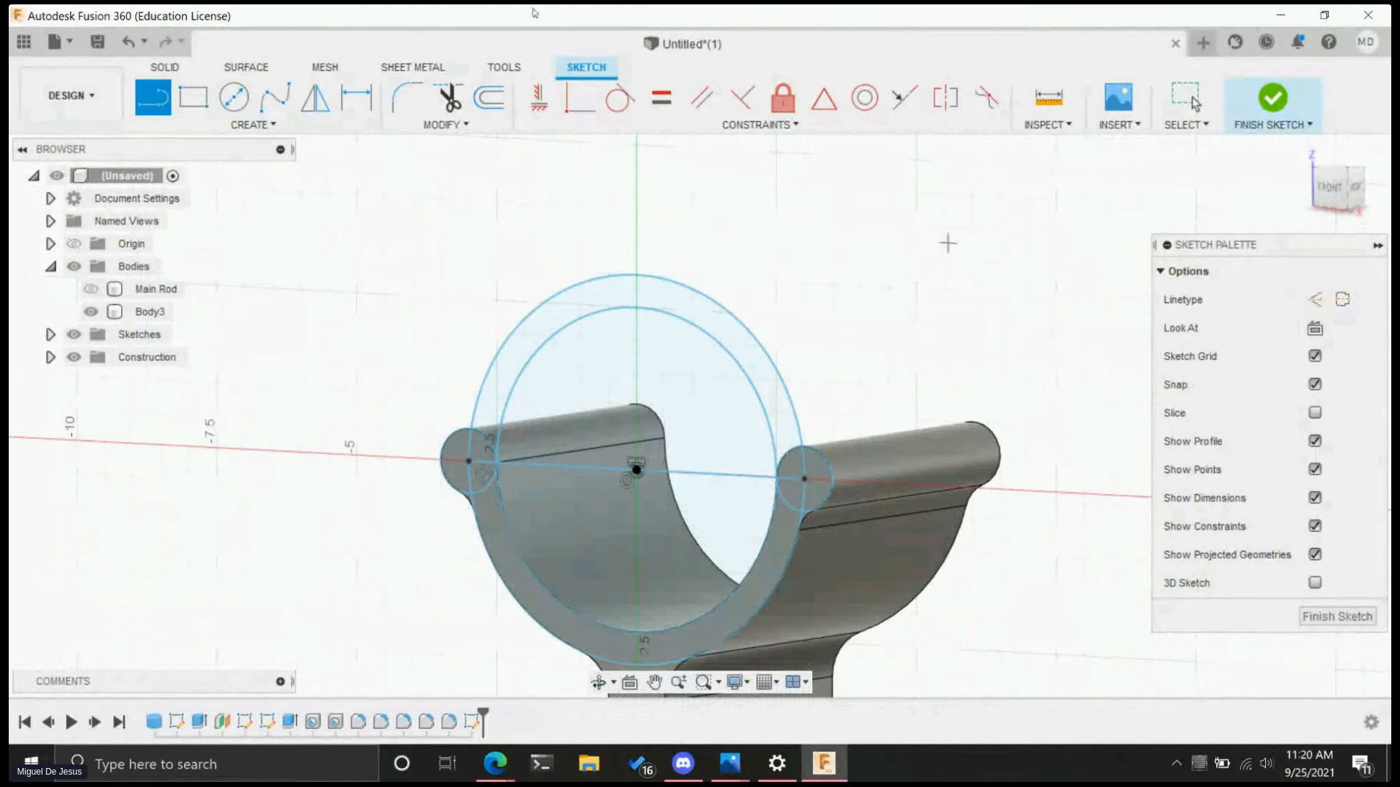
middle_click_drag(926, 379, 1207, 201, "shift")
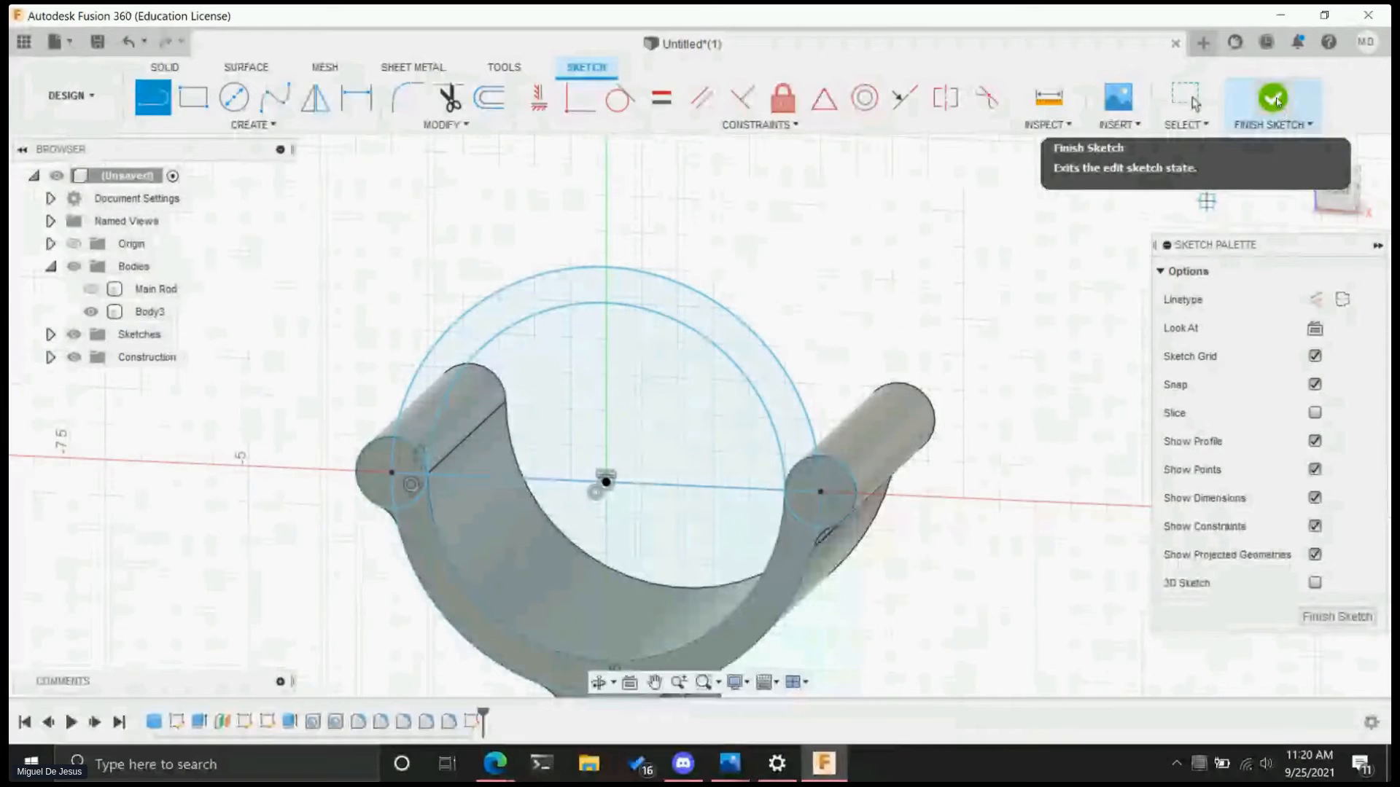
left_click(1286, 102)
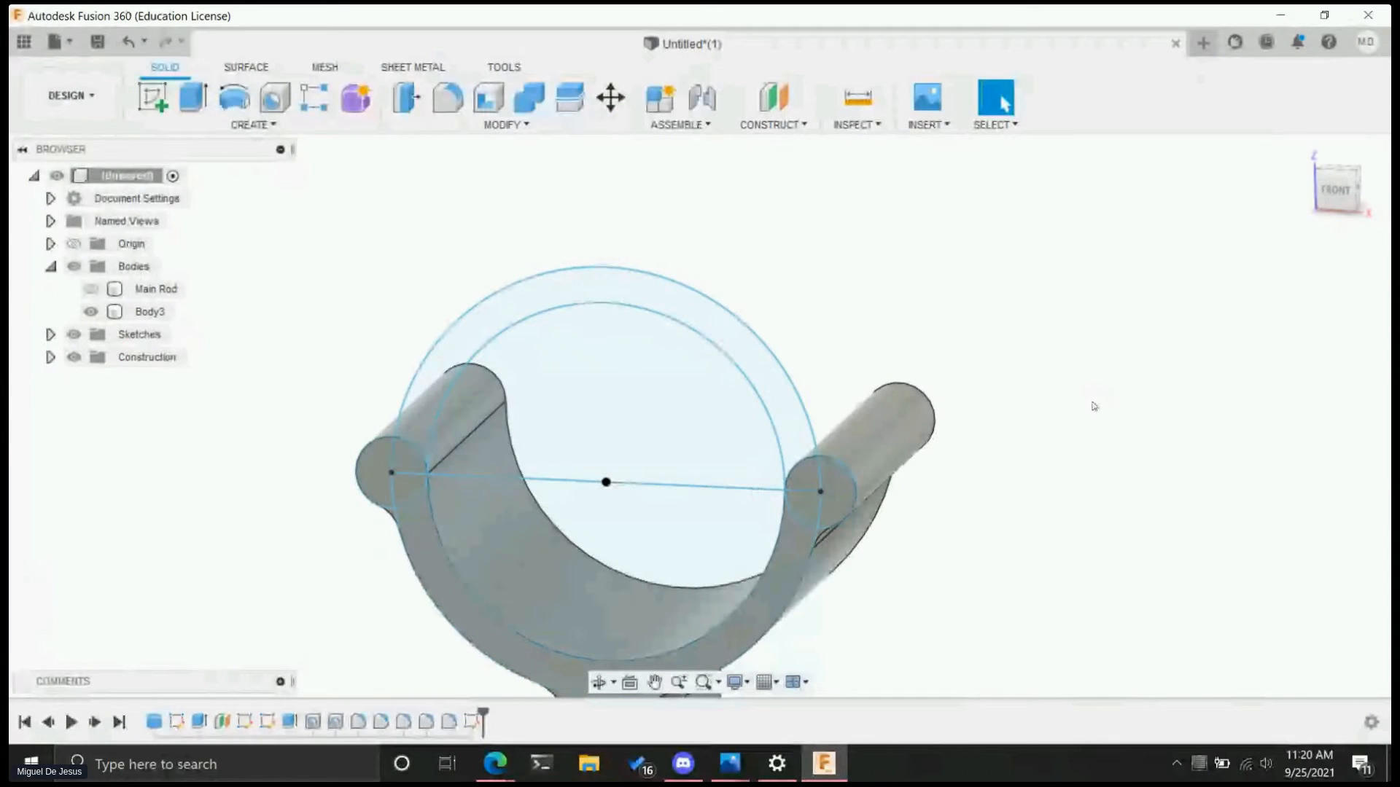
- Extrude the upper half-ring profiles together with both full rim circles 5 cm, along the cradle's length
middle_click_drag(1131, 400, 1100, 397, "shift")
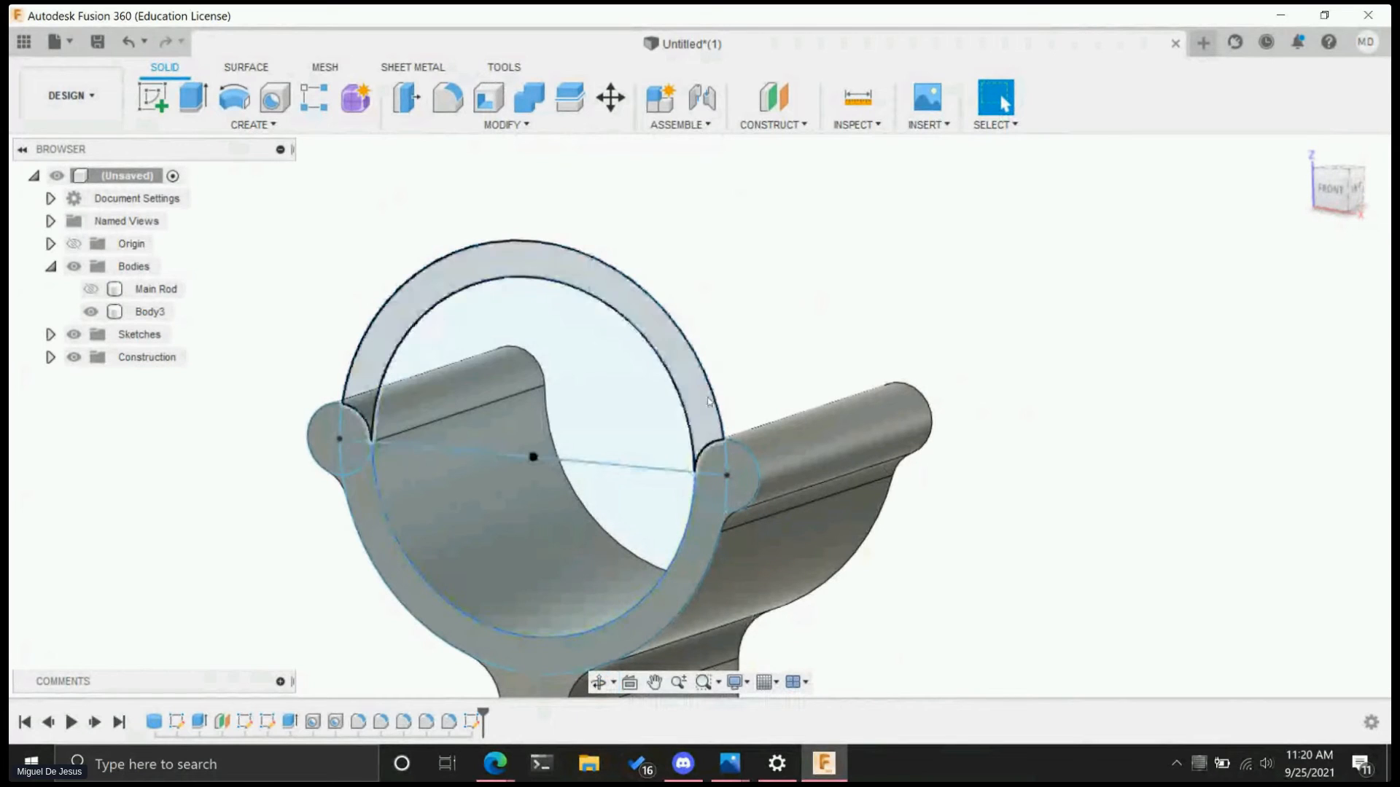
middle_click_drag(1278, 415, 1247, 416, "shift")
left_click(673, 501)
left_click(643, 476, "shift")
left_click(642, 505, "shift")
left_click(635, 392, "shift")
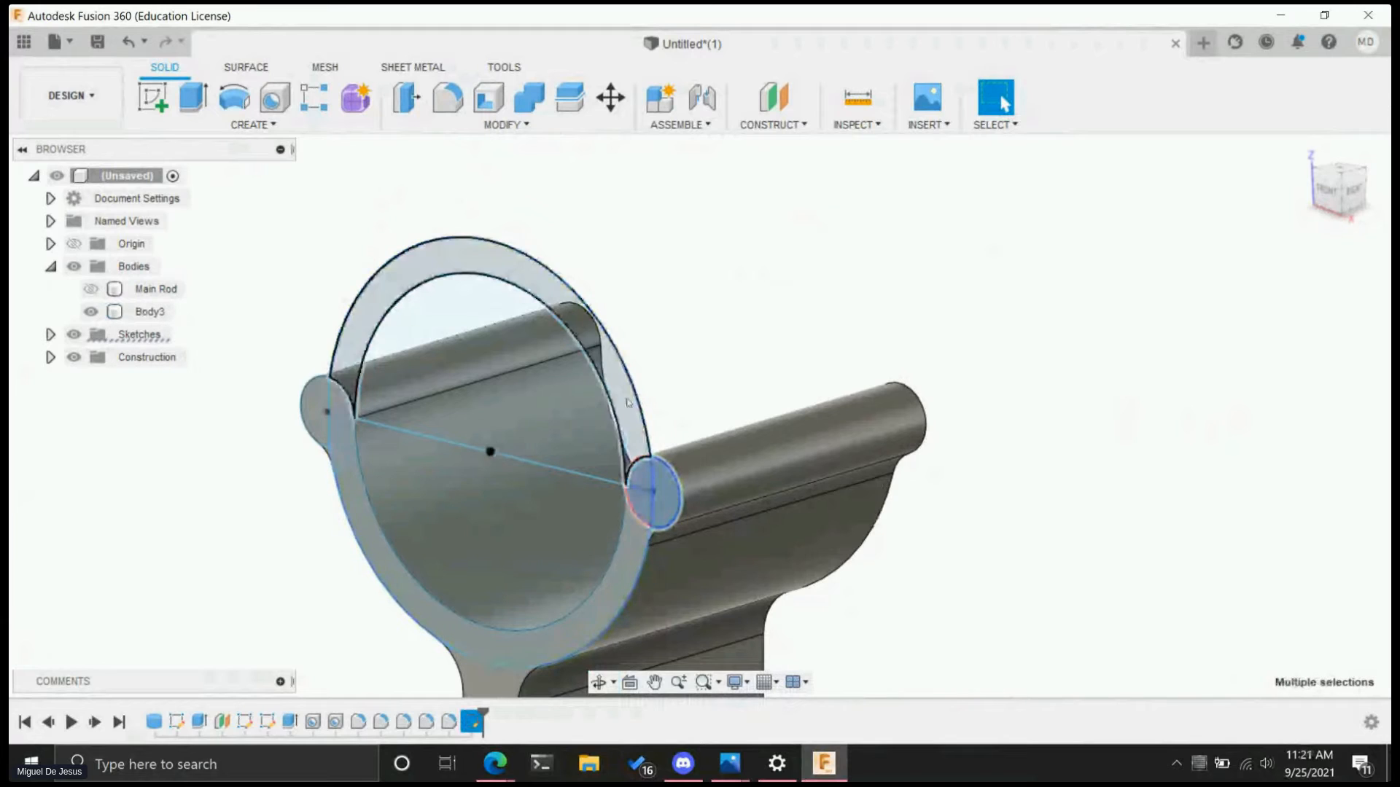
left_click(317, 403, "shift")
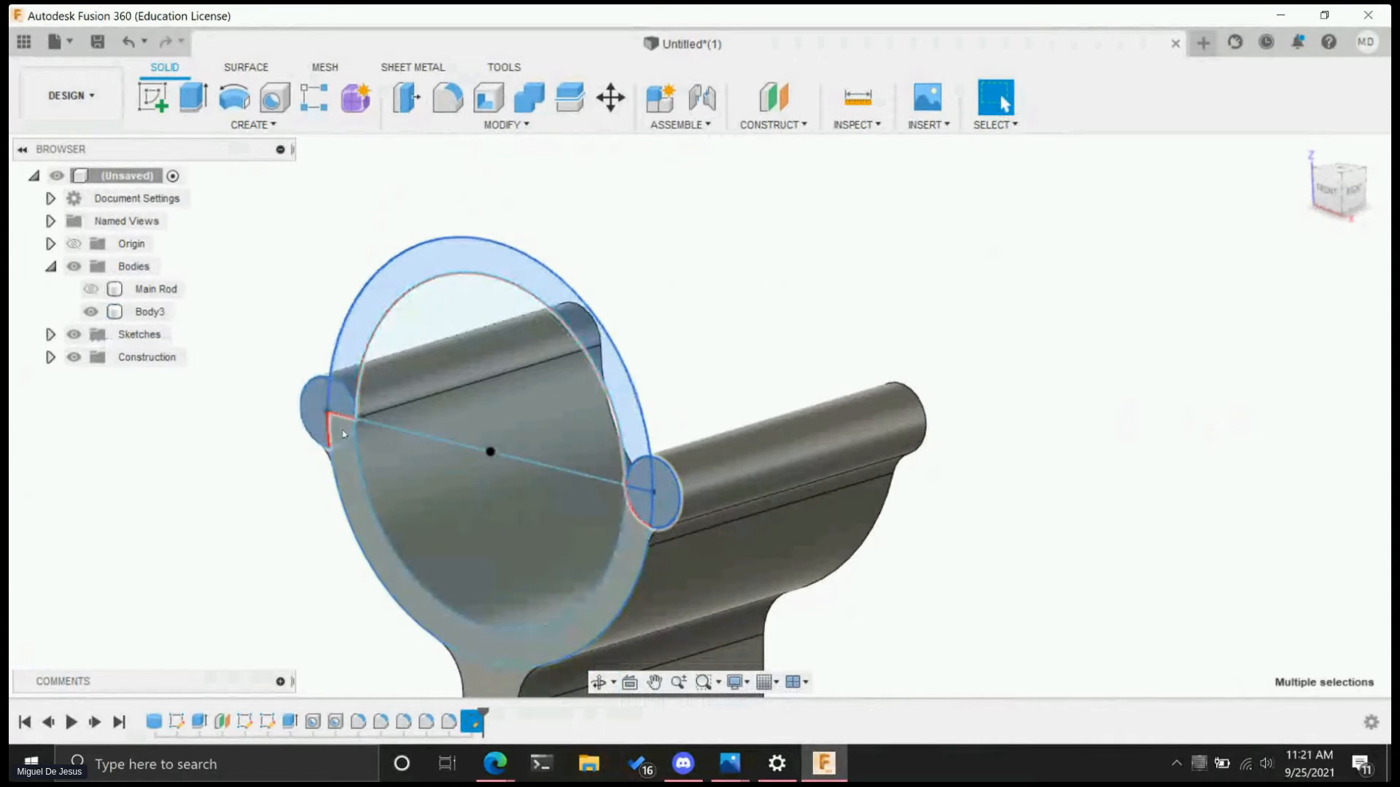
scroll(40, 550, "down", 2)
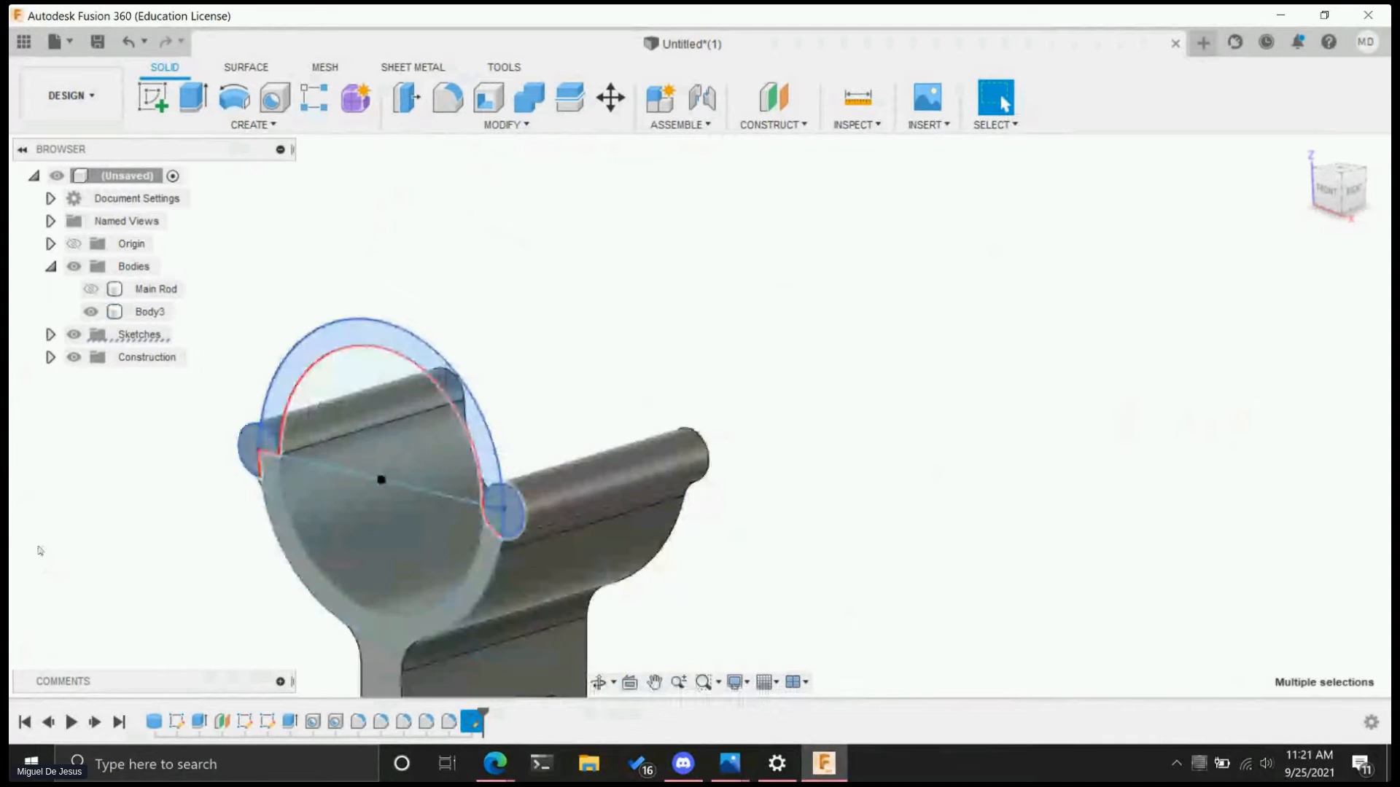
scroll(40, 550, "up", 2)
scroll(83, 546, "up", 2)
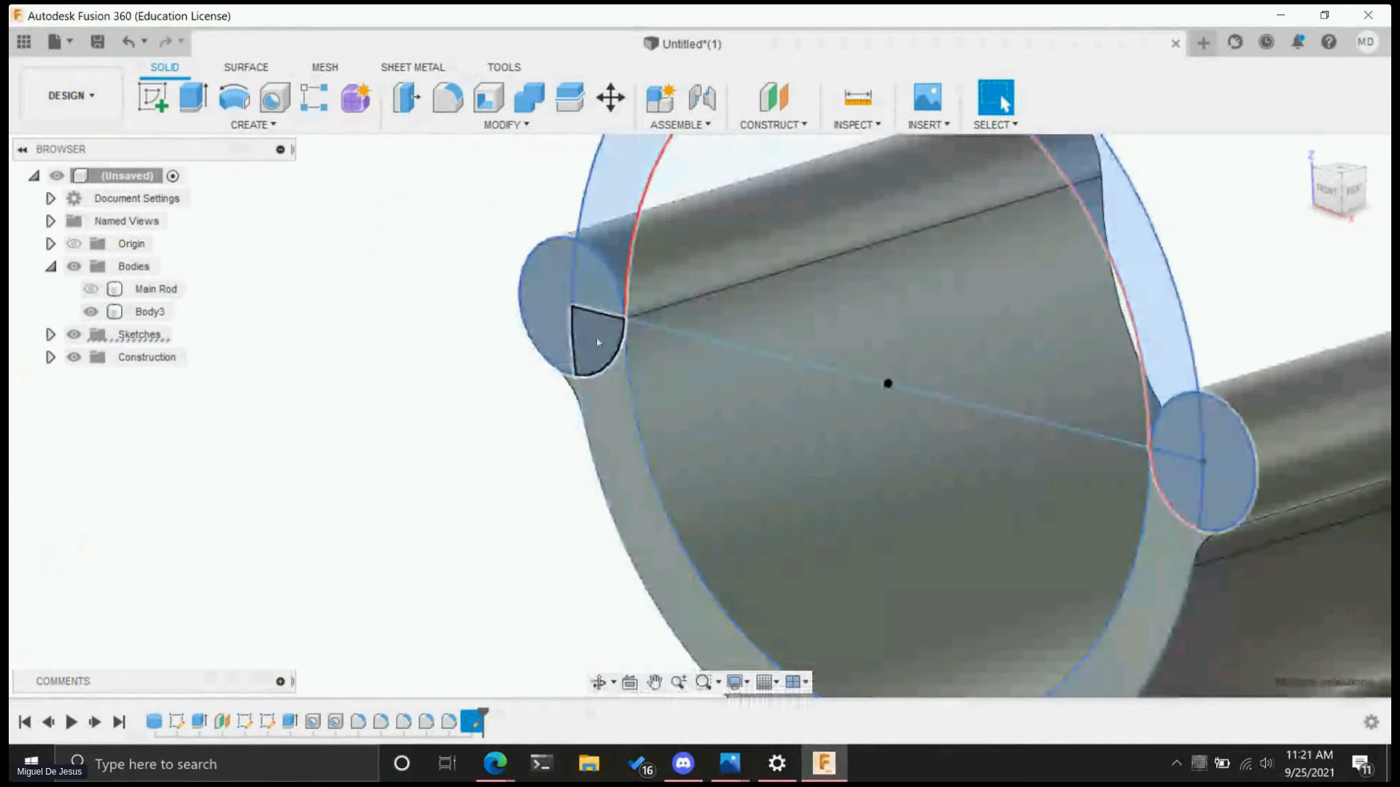
scroll(275, 447, "down", 3)
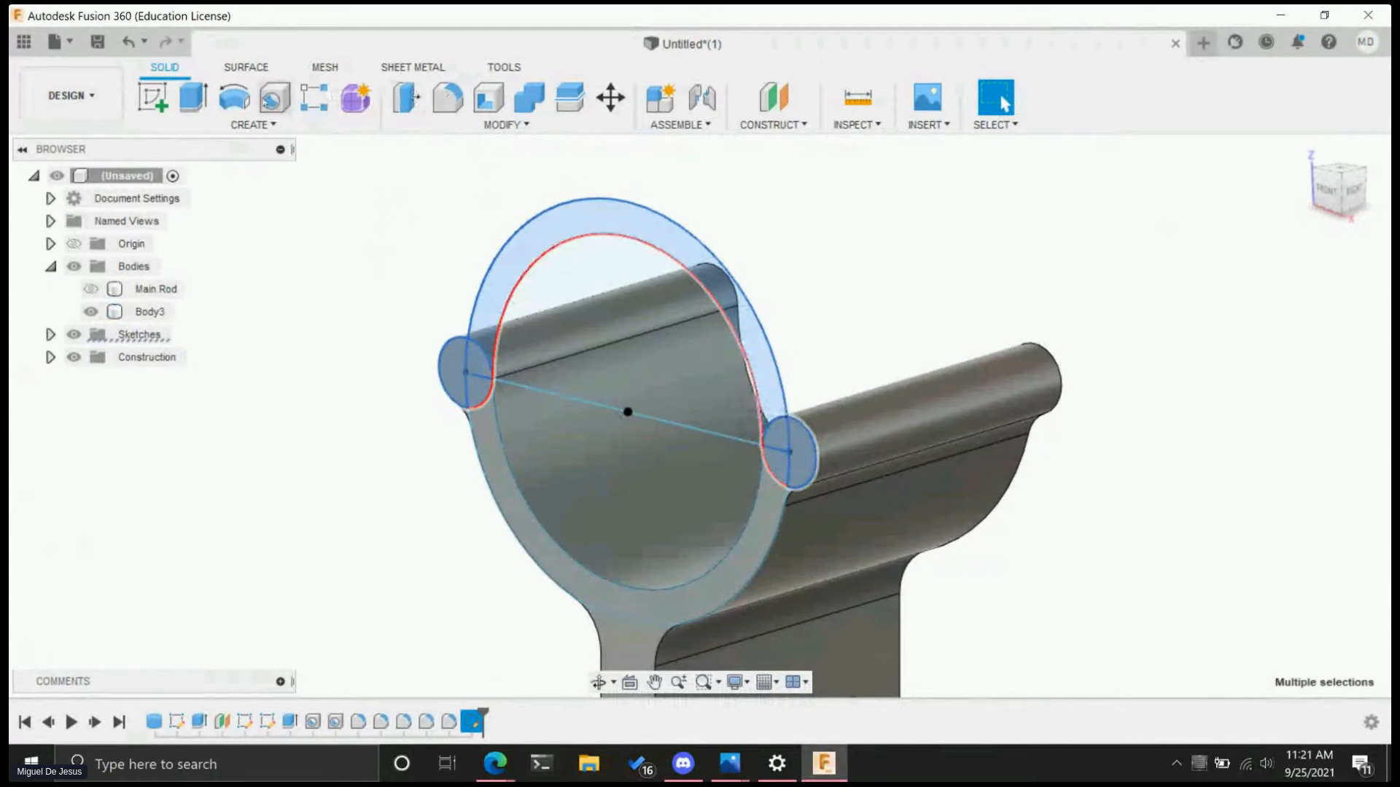
left_click(189, 102)
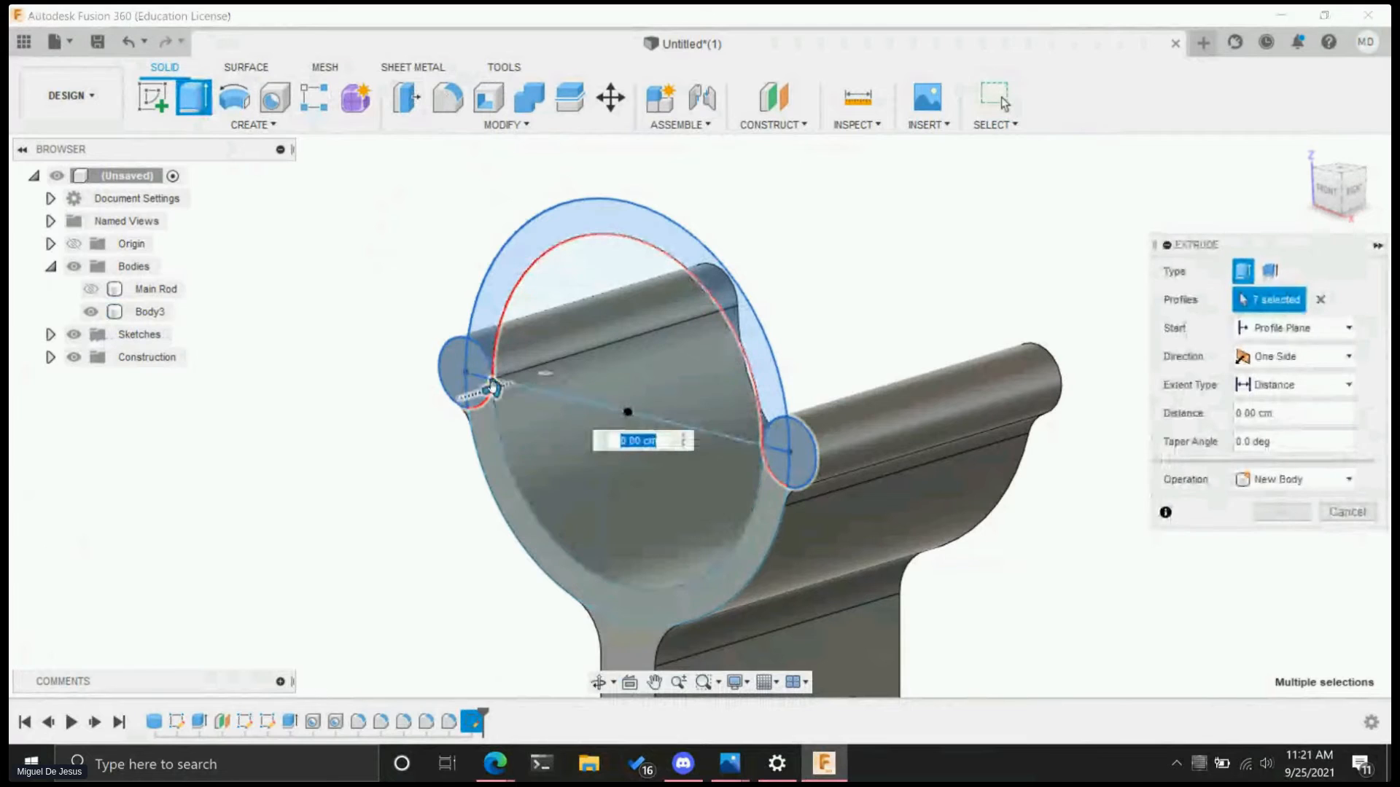
left_click_drag(543, 372, 737, 313)
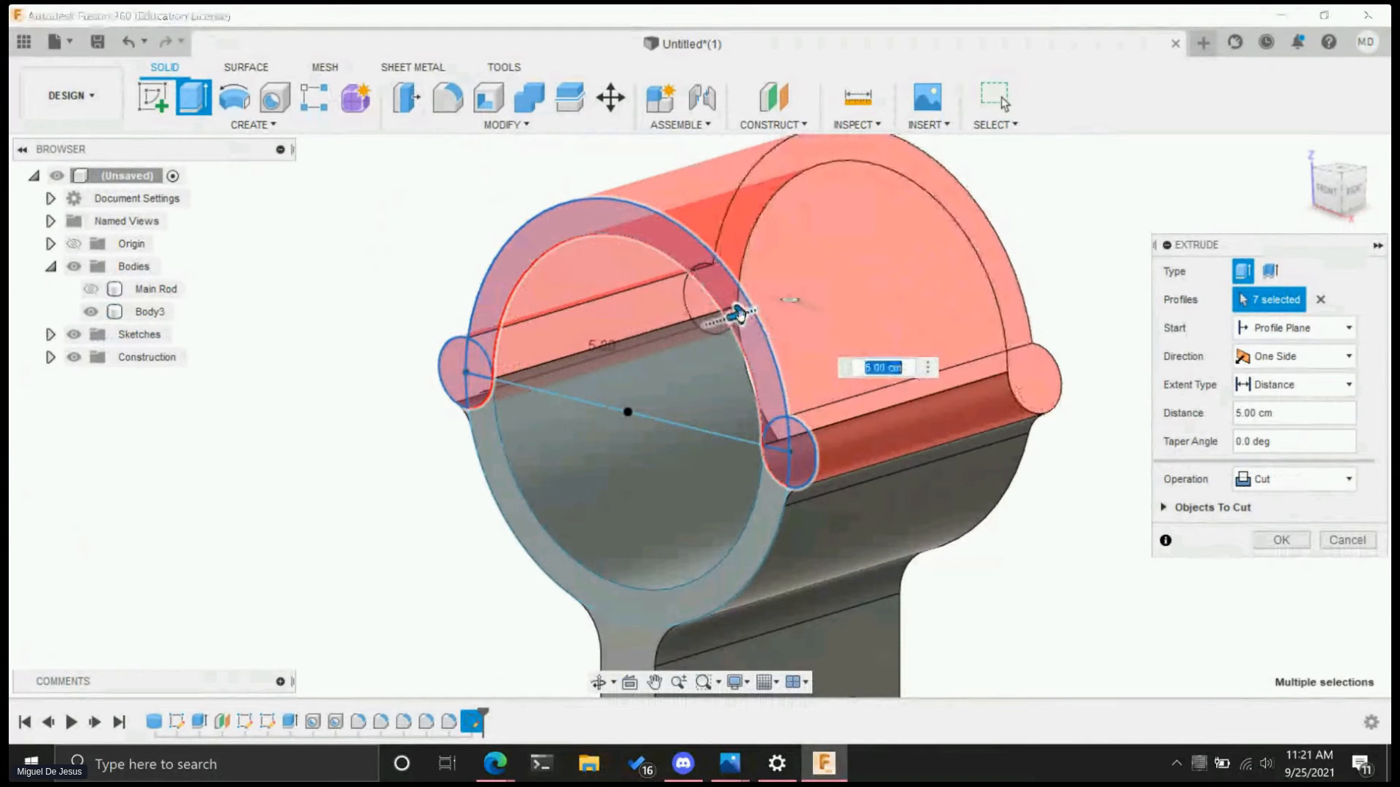
- Make the 5 cm extrusion a new body separate from the cradle and complete it
left_click(1285, 481)
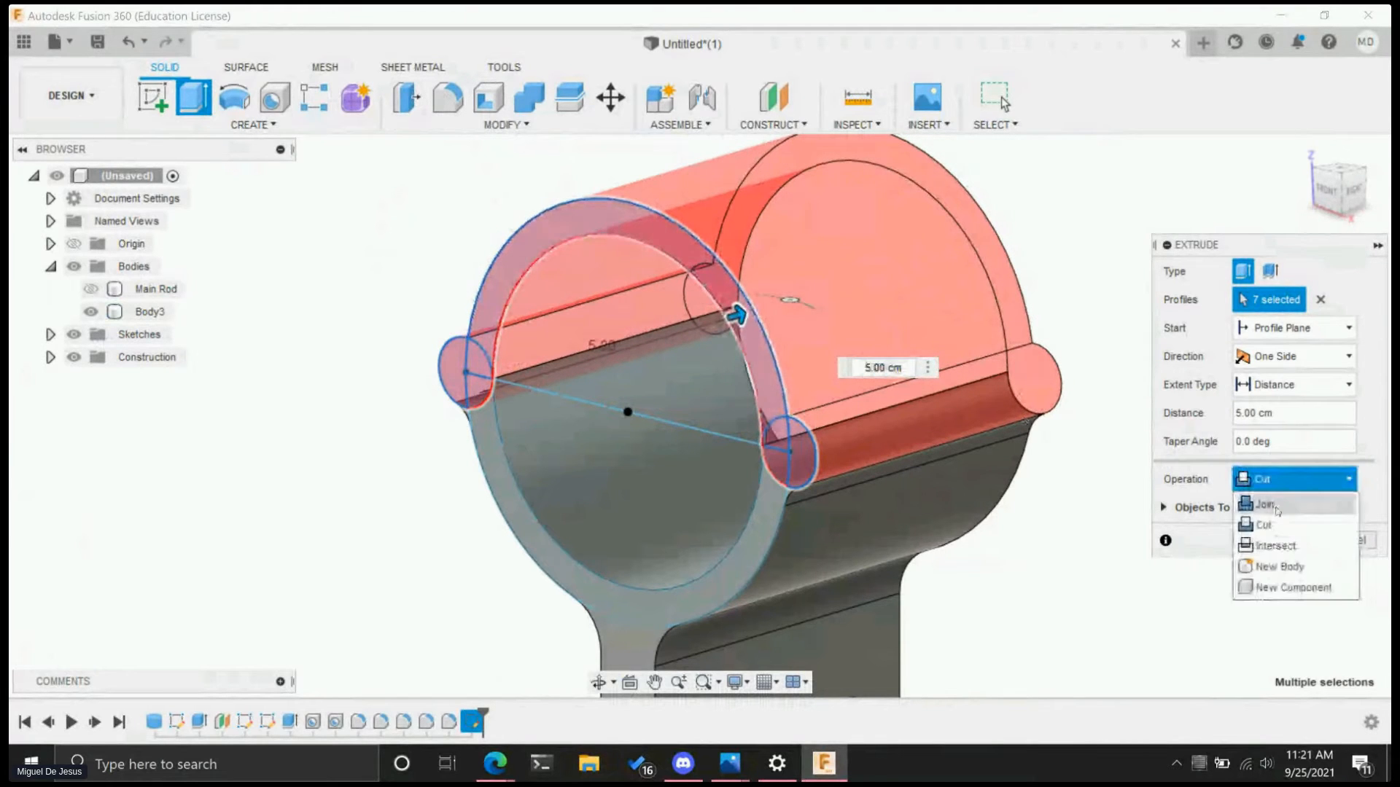
left_click(1277, 510)
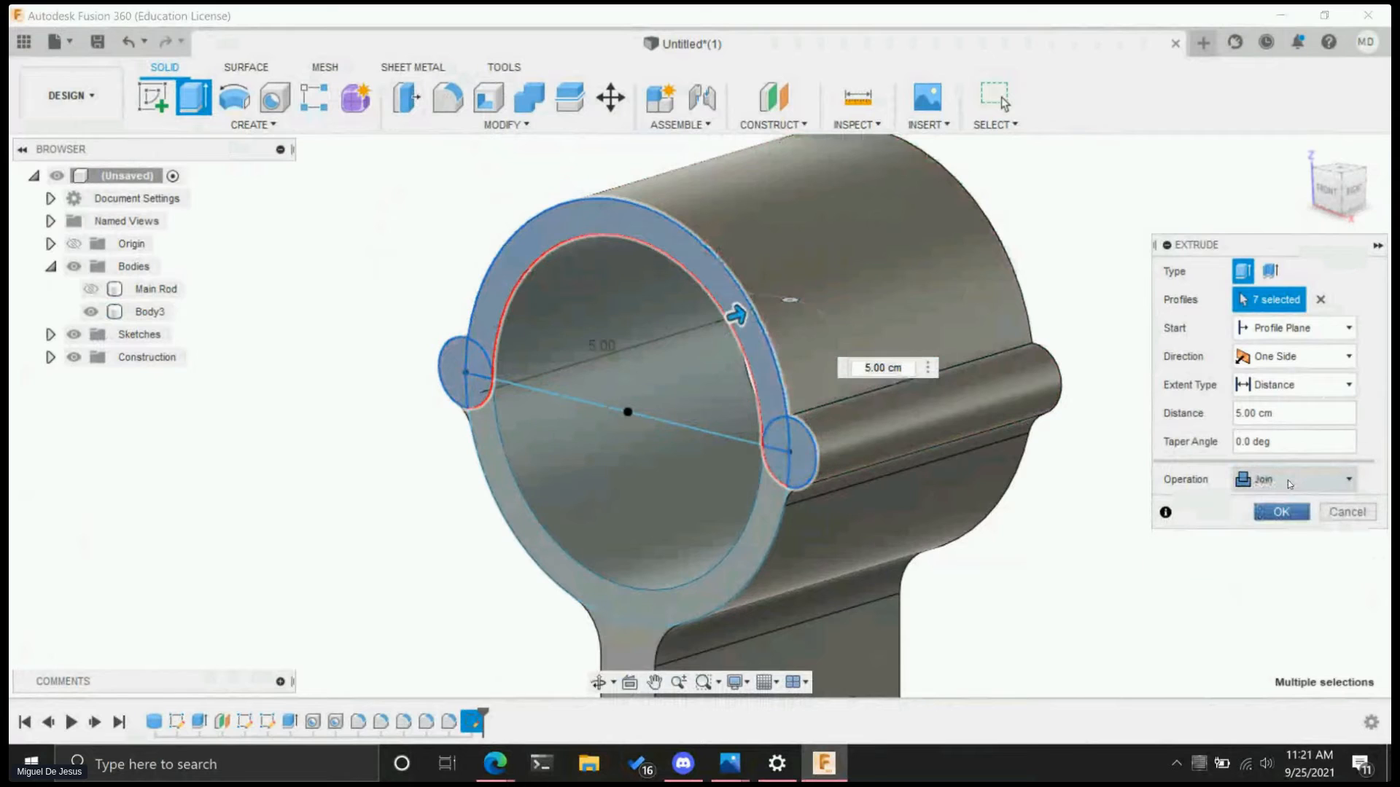
left_click(1287, 479)
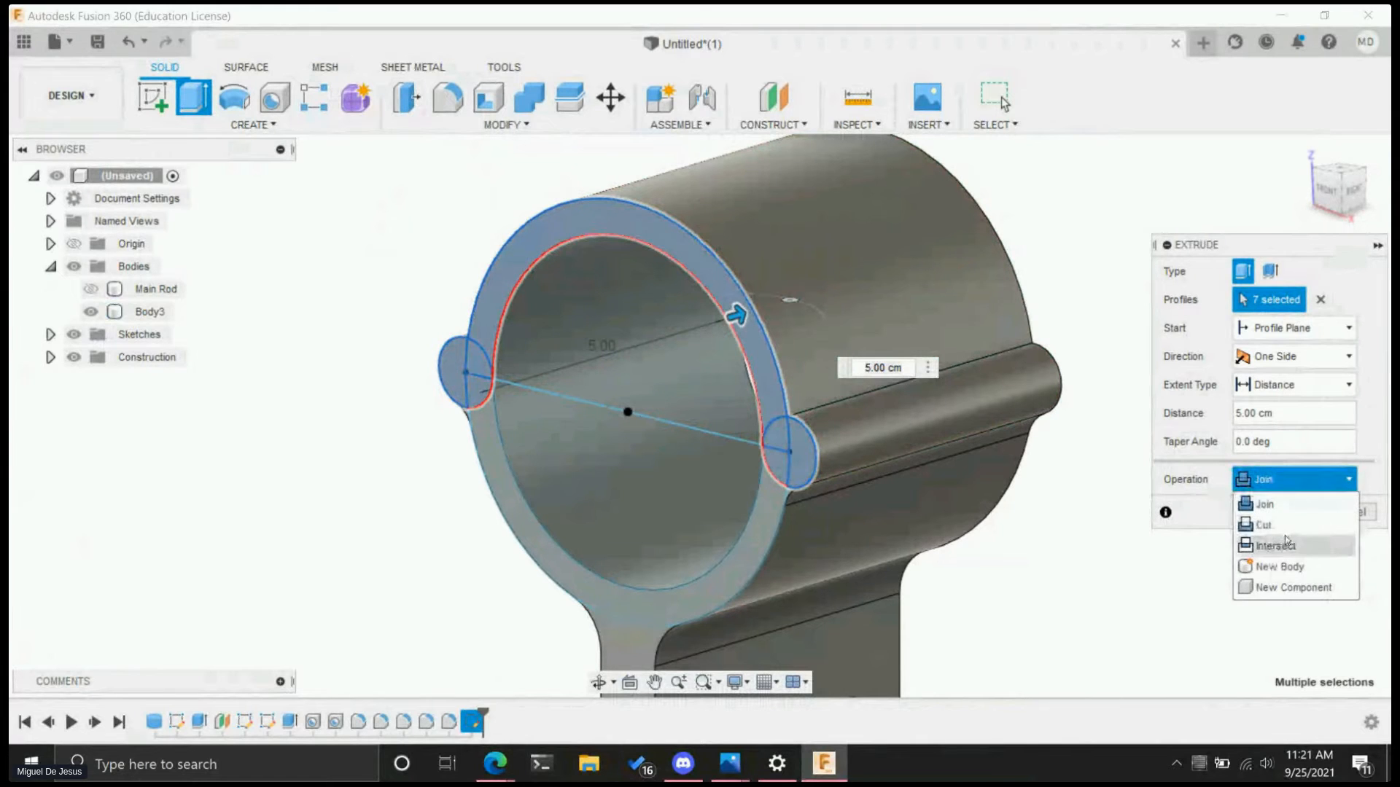
left_click(1272, 525)
left_click(1266, 480)
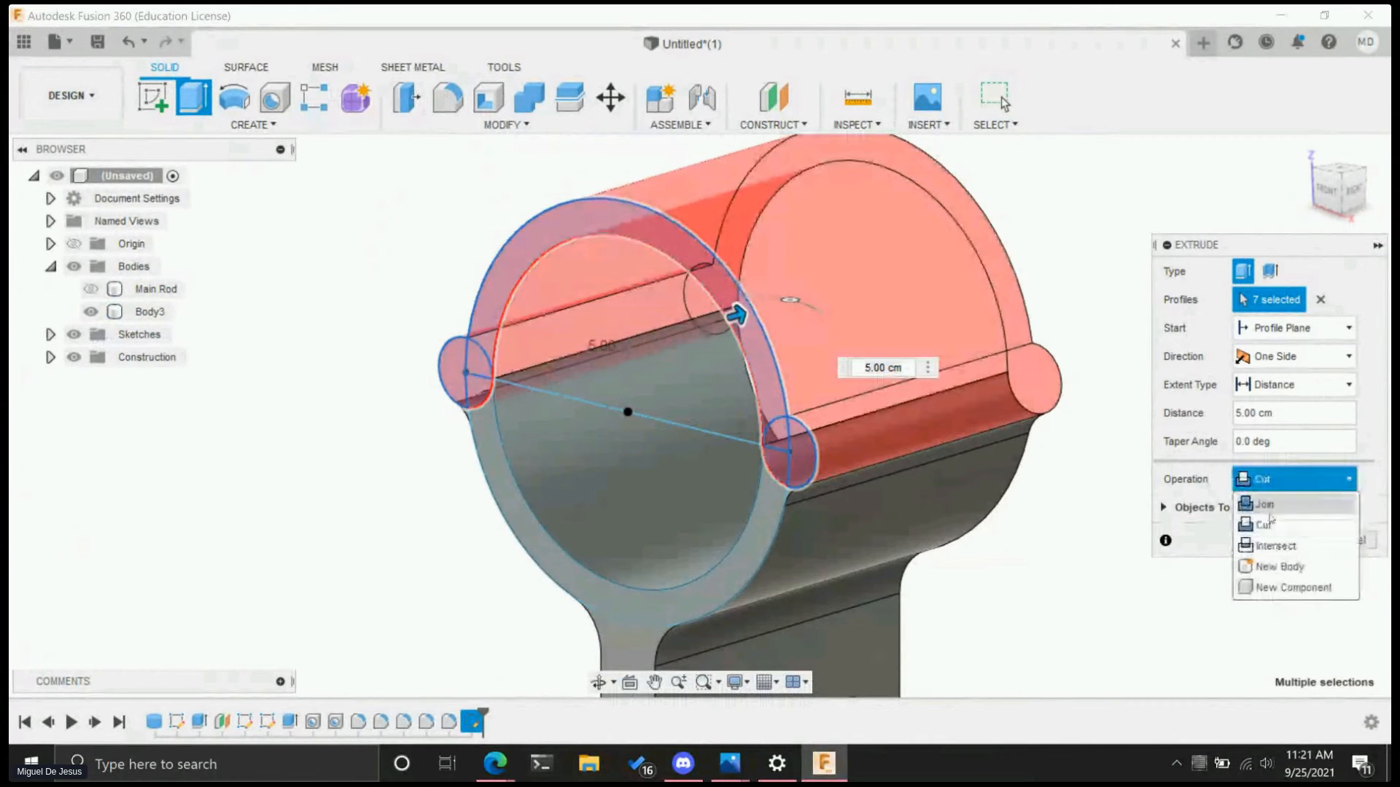
left_click(1270, 545)
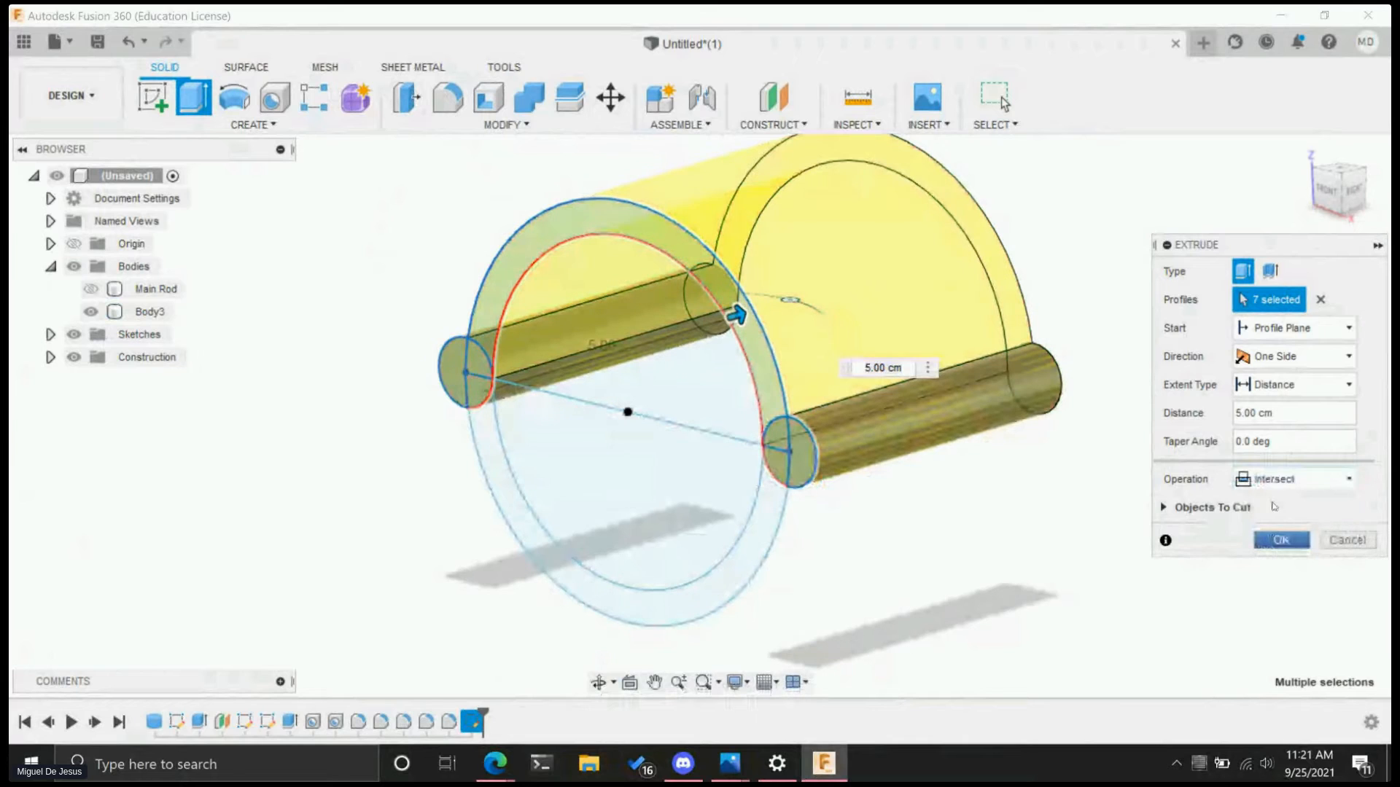
left_click(1283, 480)
left_click(1283, 567)
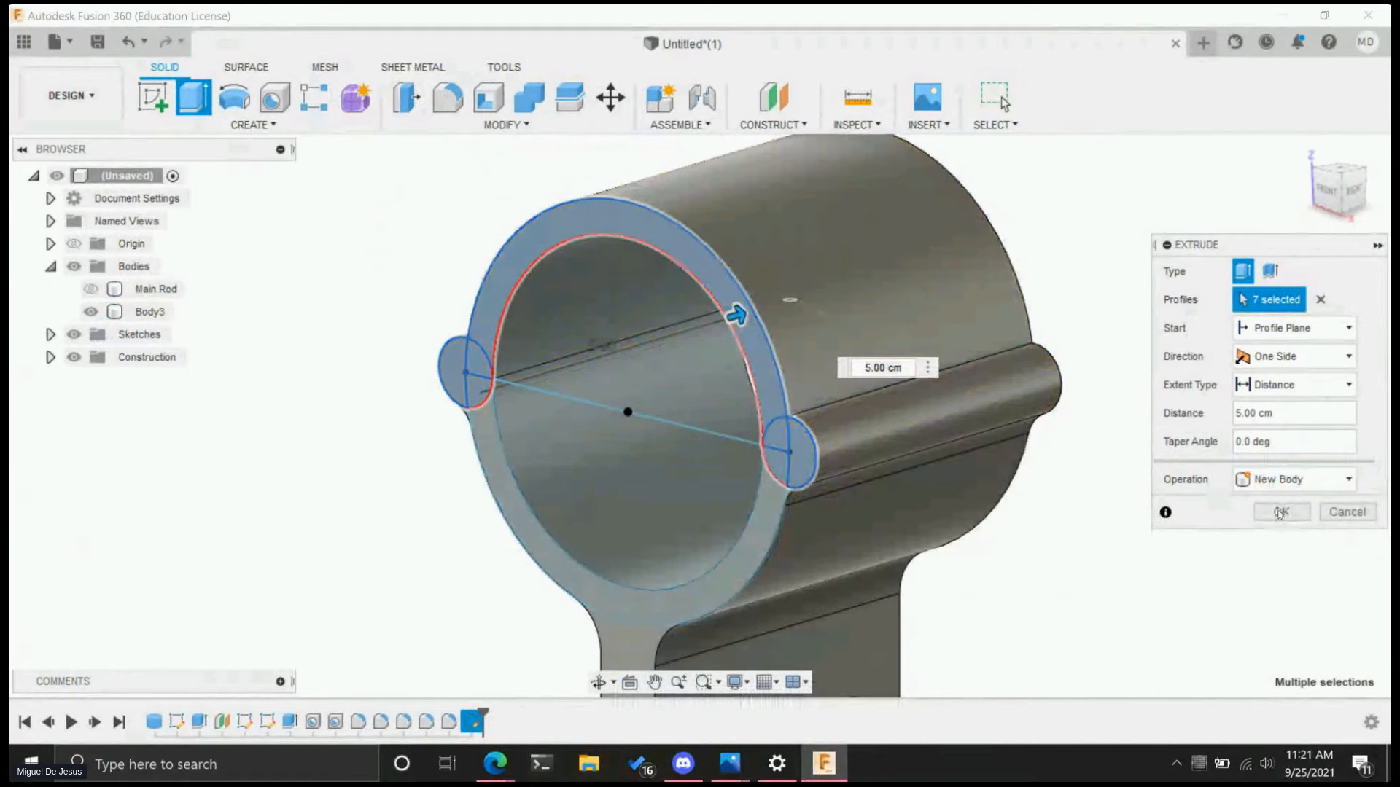
left_click(1281, 512)
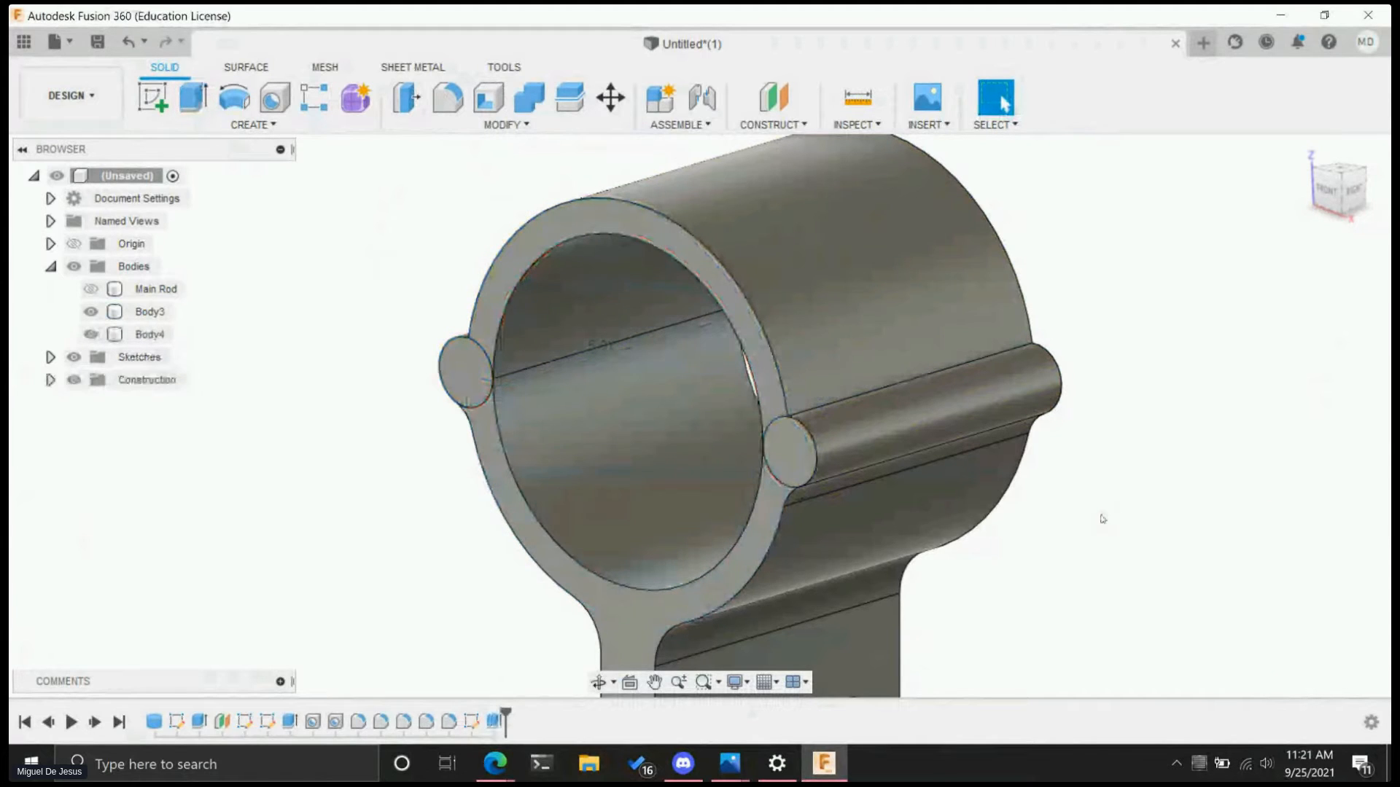
- Examine the upper half ring and the cradle on their own by toggling each body's visibility, leaving both shown
scroll(1071, 503, "up", 2)
scroll(1050, 490, "down", 5)
middle_click_drag(844, 576, 912, 493, "shift")
left_click(911, 493)
left_click(89, 334)
left_click(90, 333)
middle_click_drag(619, 486, 637, 543, "shift")
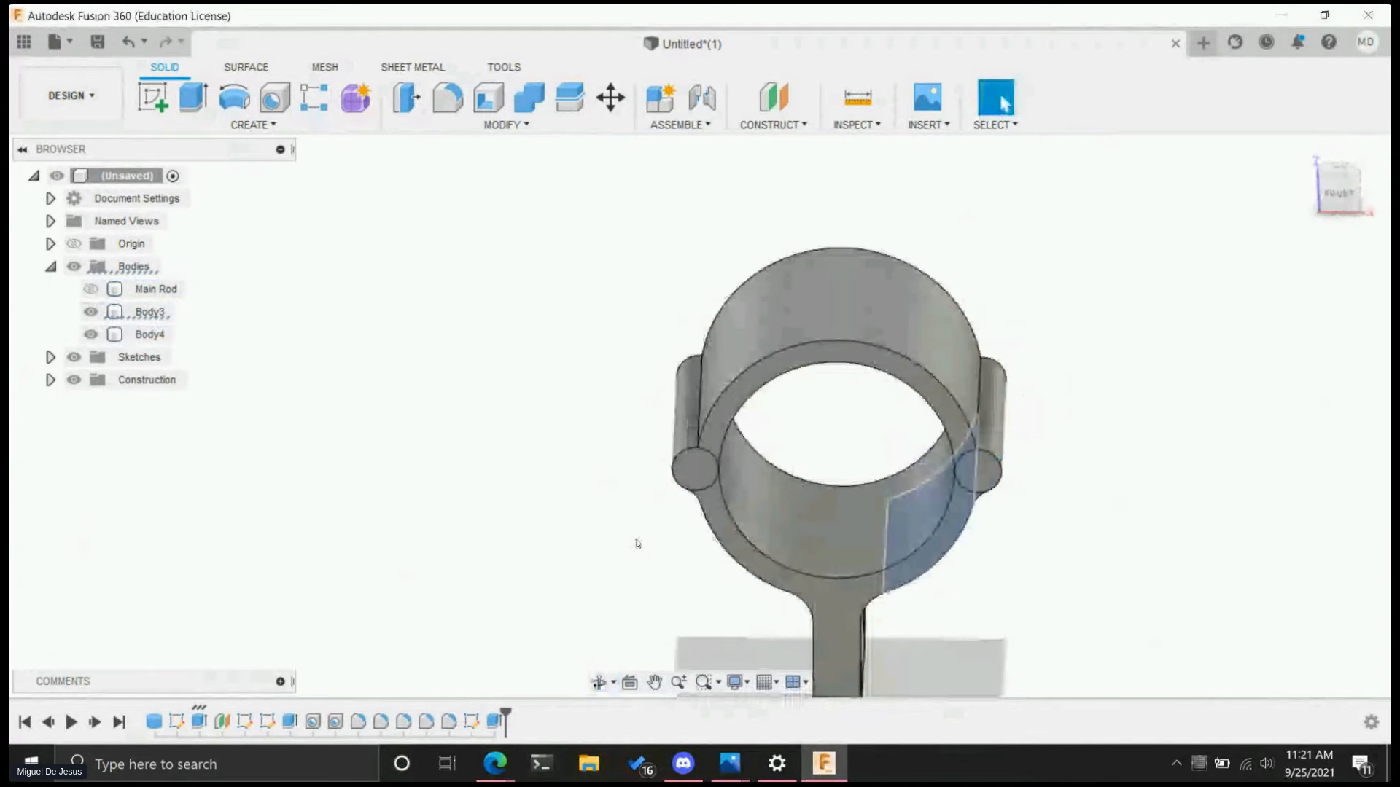
left_click(90, 312)
left_click(87, 312)
left_click(89, 313)
left_click(89, 312)
left_click(90, 335)
left_click(90, 334)
left_click(89, 312)
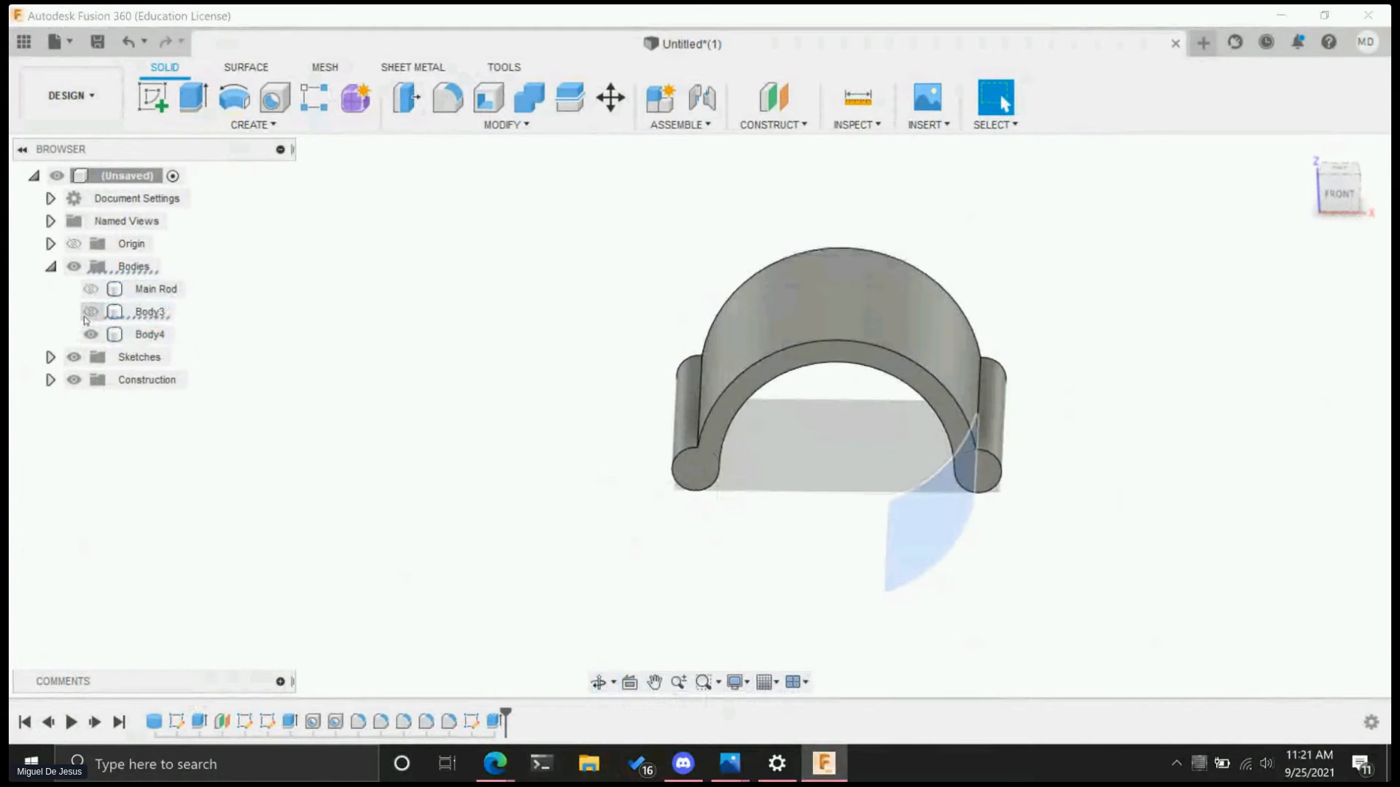
left_click(89, 313)
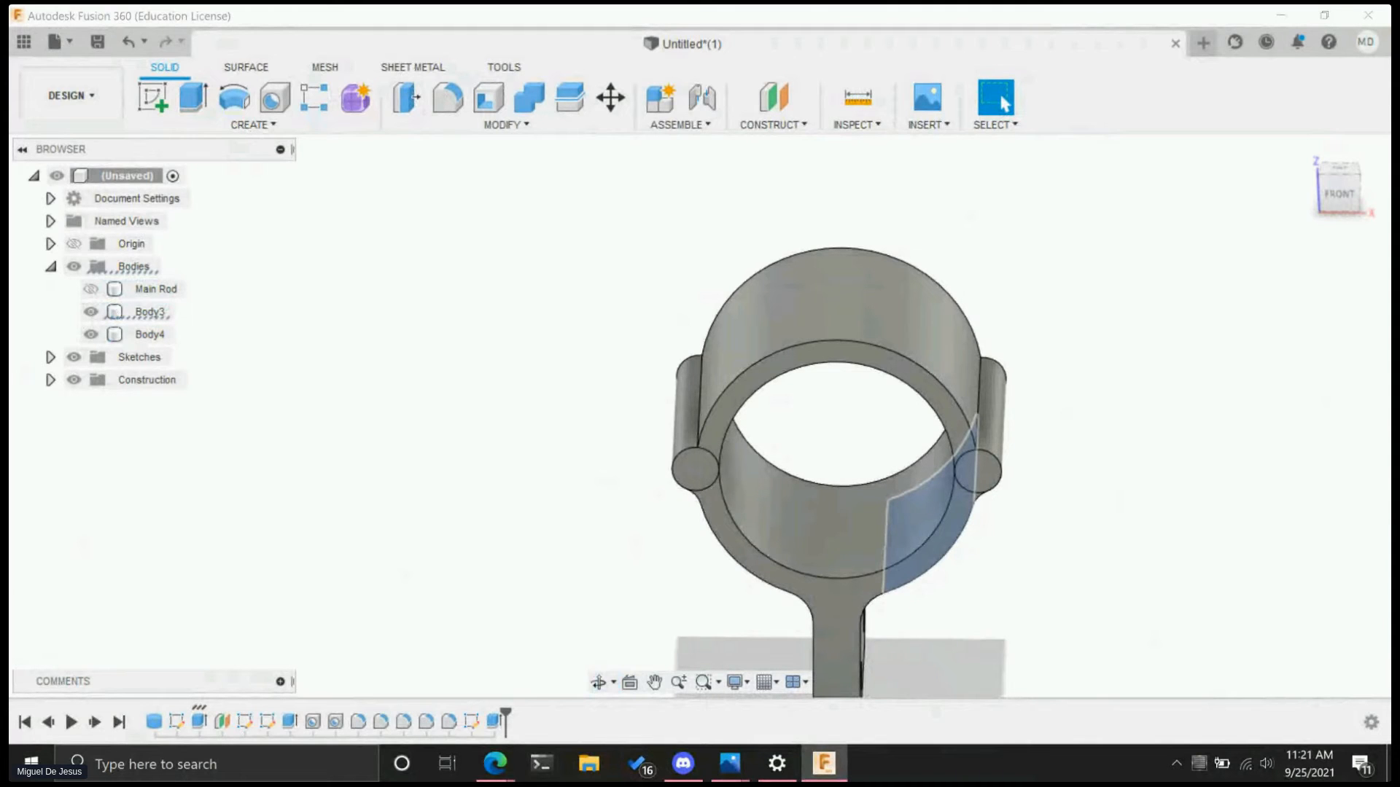
scroll(1250, 508, "up", 2)
middle_click_drag(1225, 509, 1095, 485)
scroll(1144, 533, "down", 2)
left_click(992, 438)
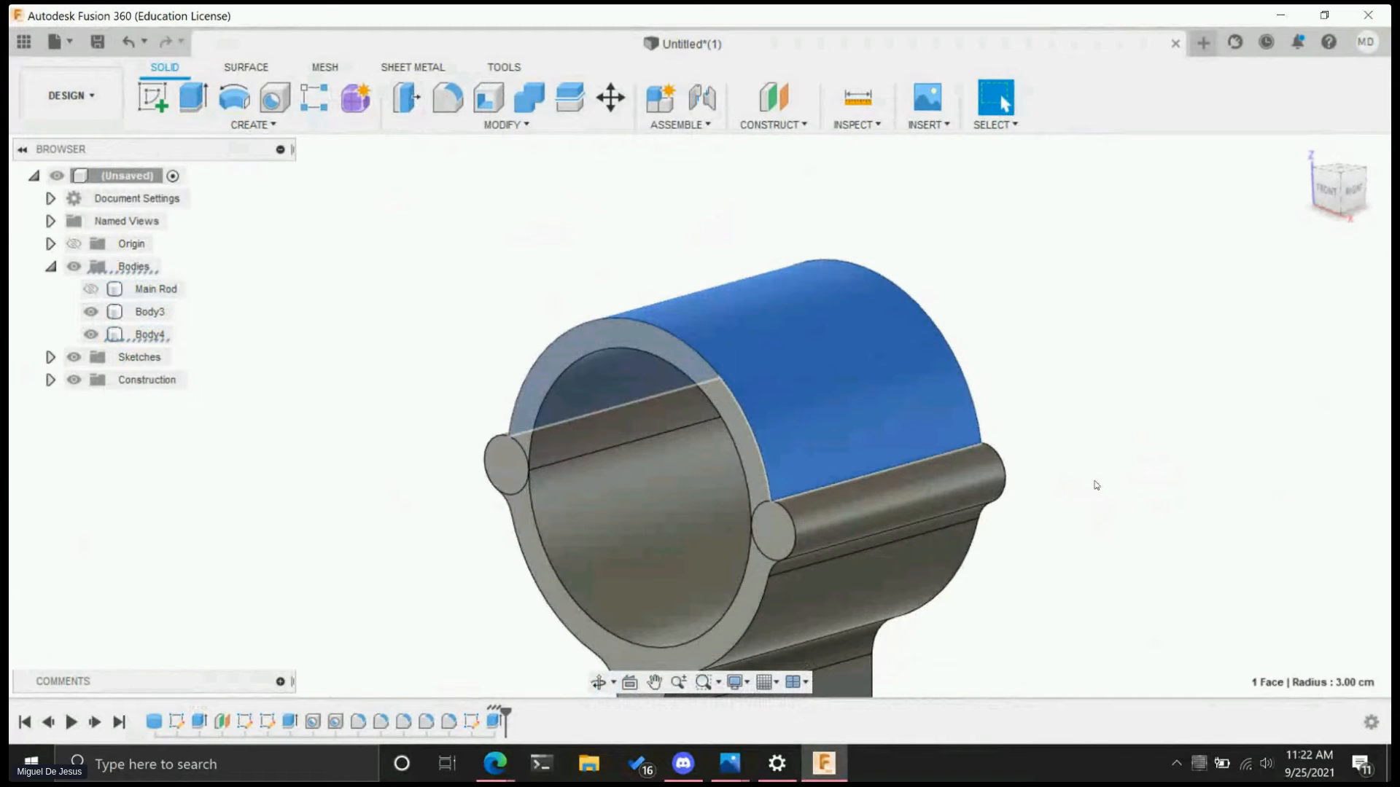
left_click(448, 97)
left_click(850, 480)
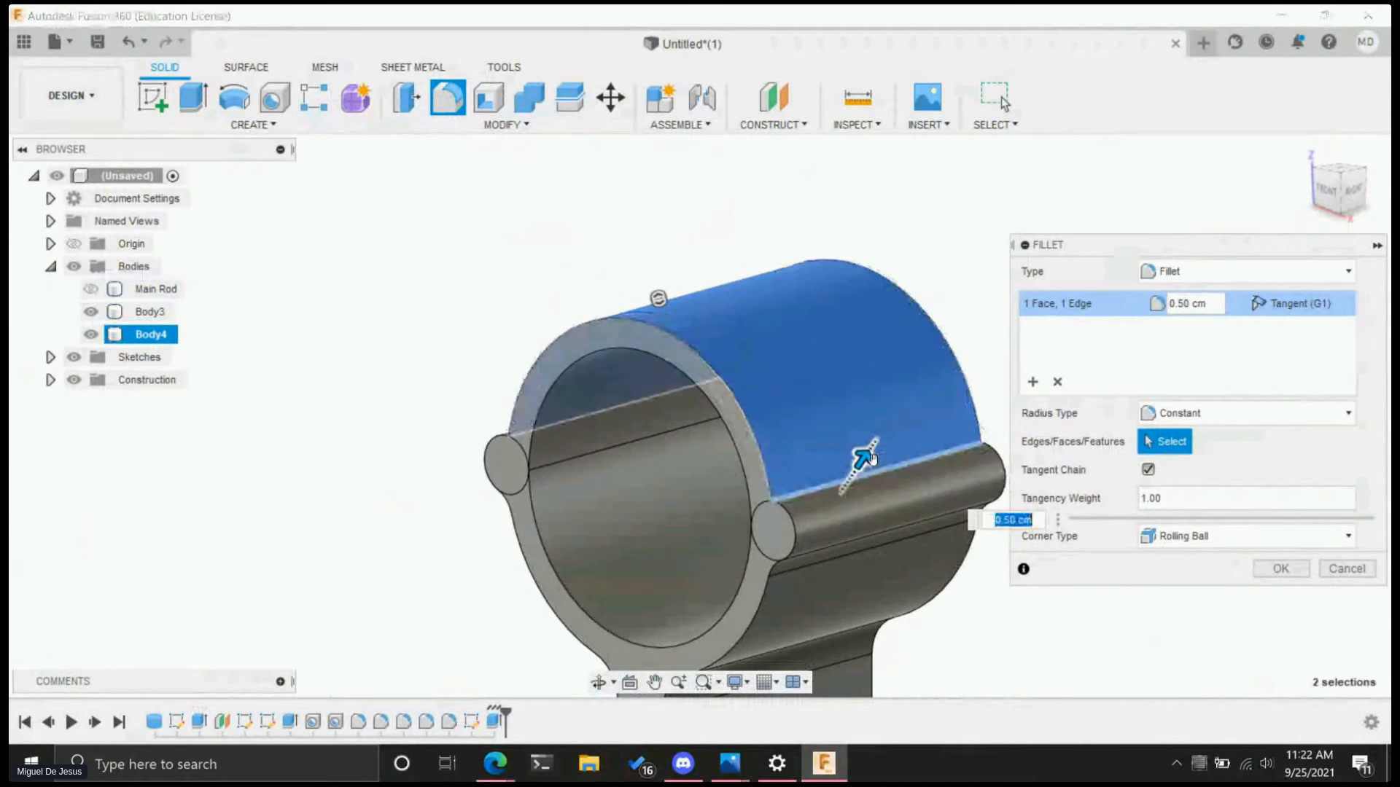
key("Escape")
key("f")
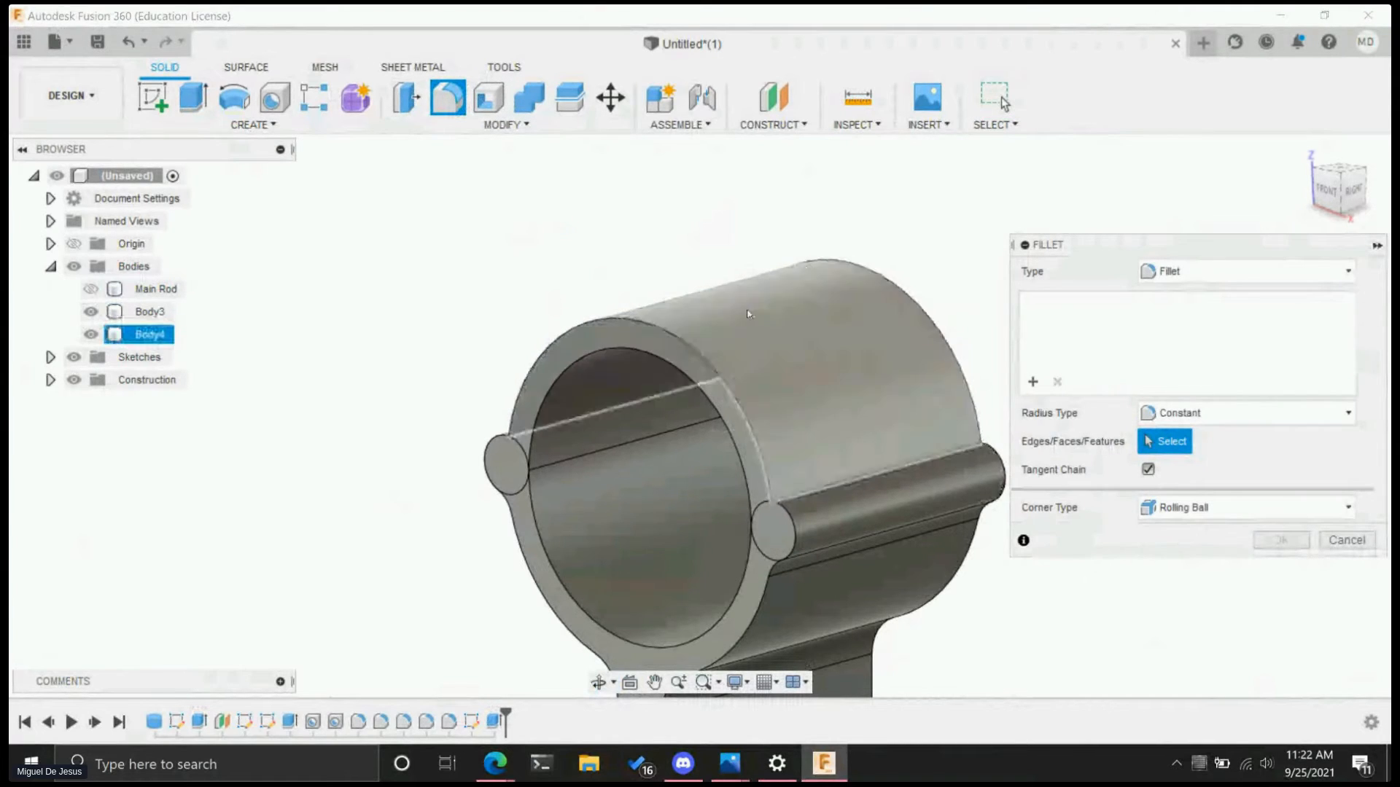
left_click(747, 312)
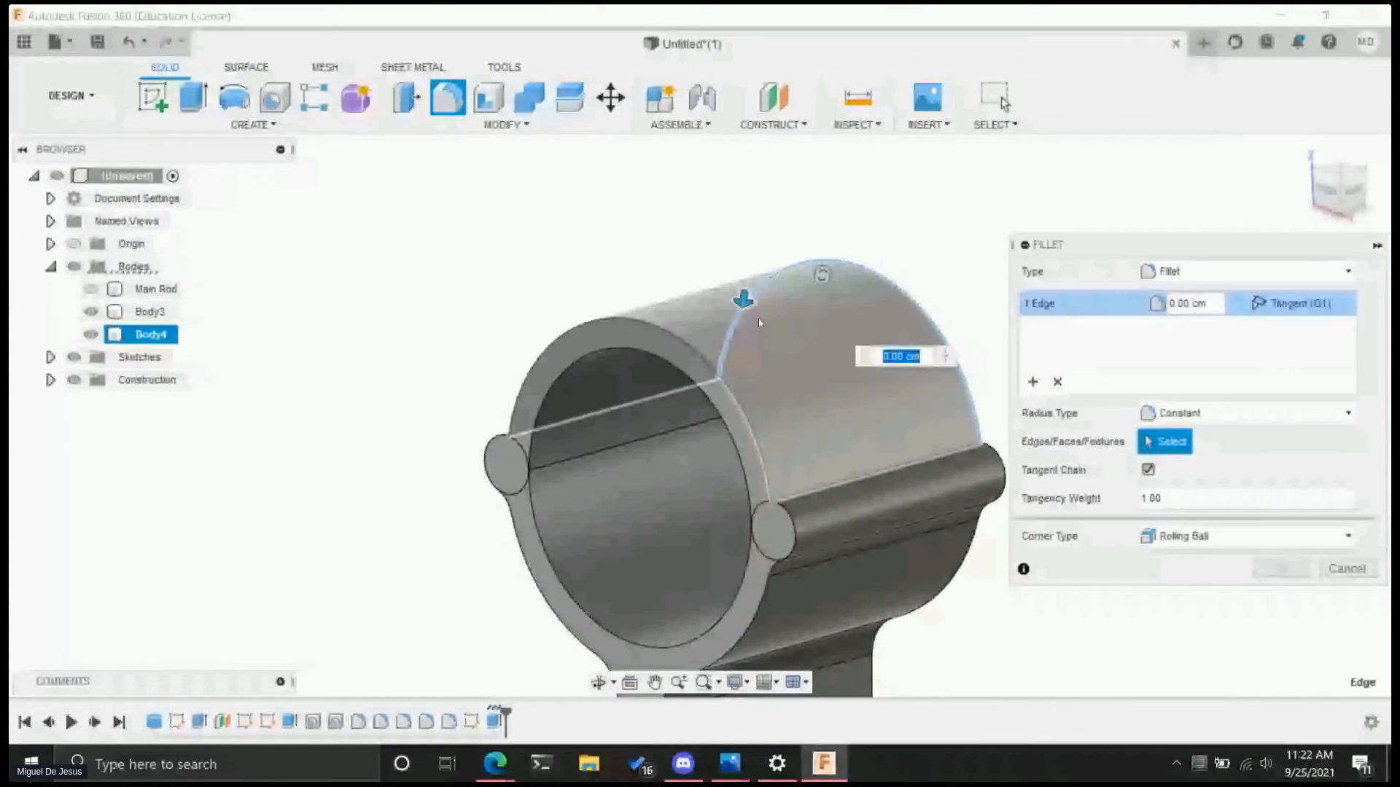
key("Escape")
left_click(799, 418)
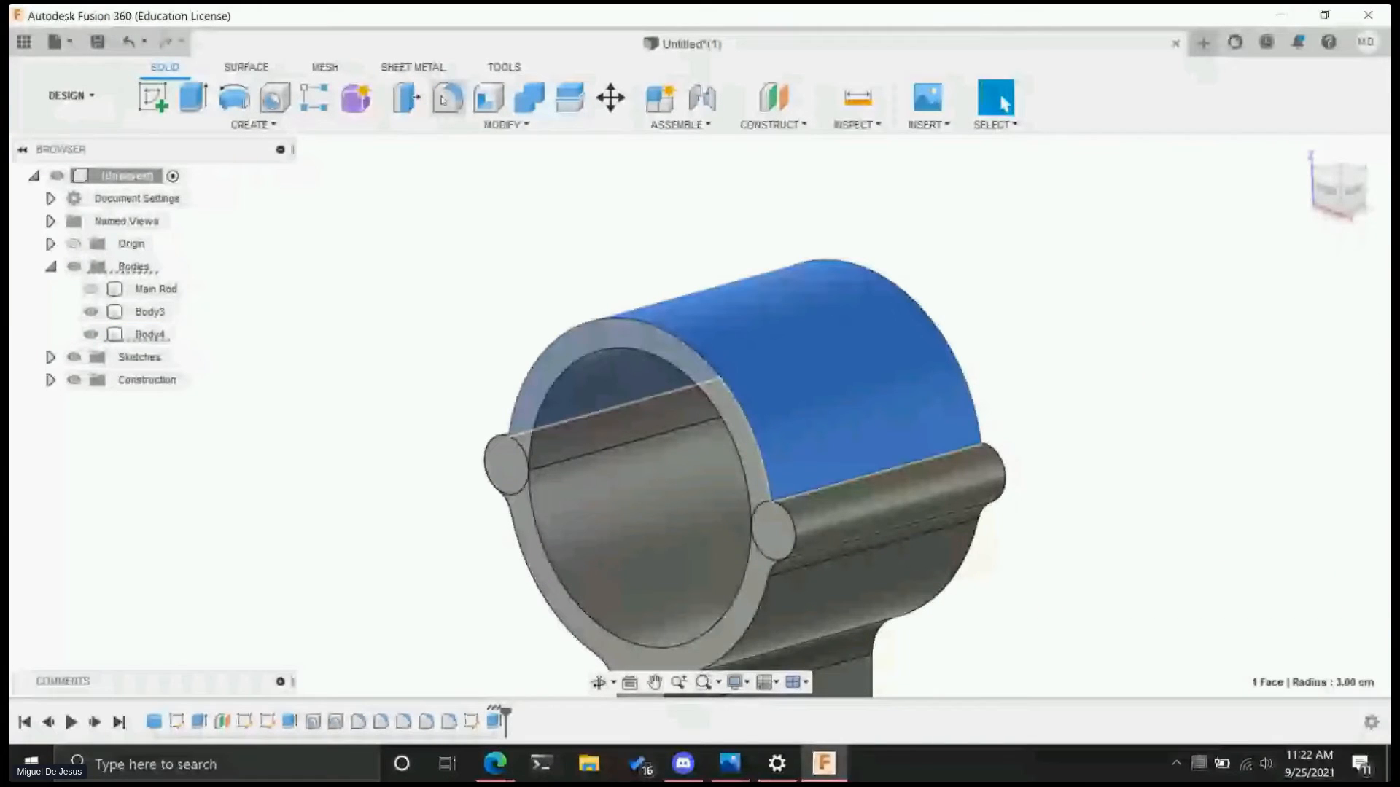
left_click(444, 98)
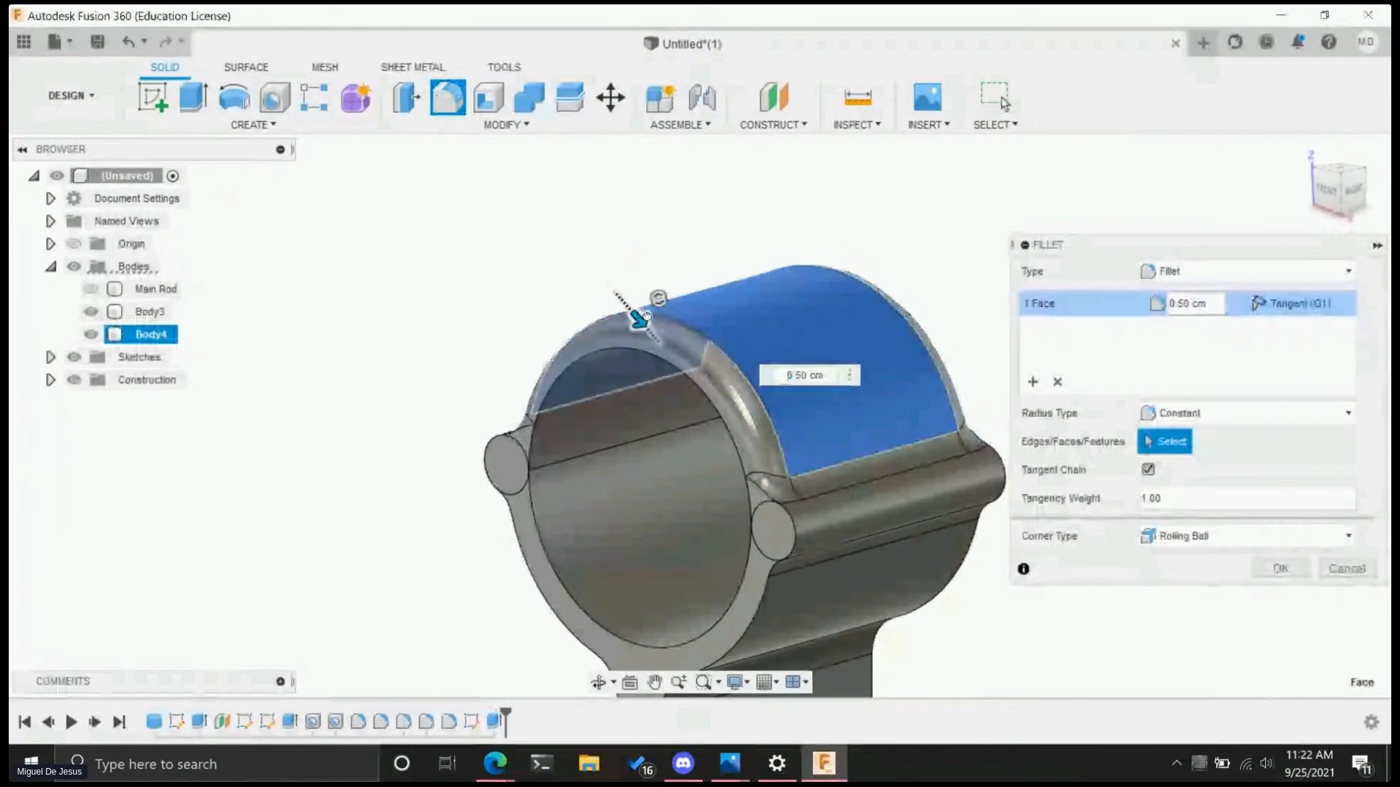
left_click_drag(646, 315, 694, 309)
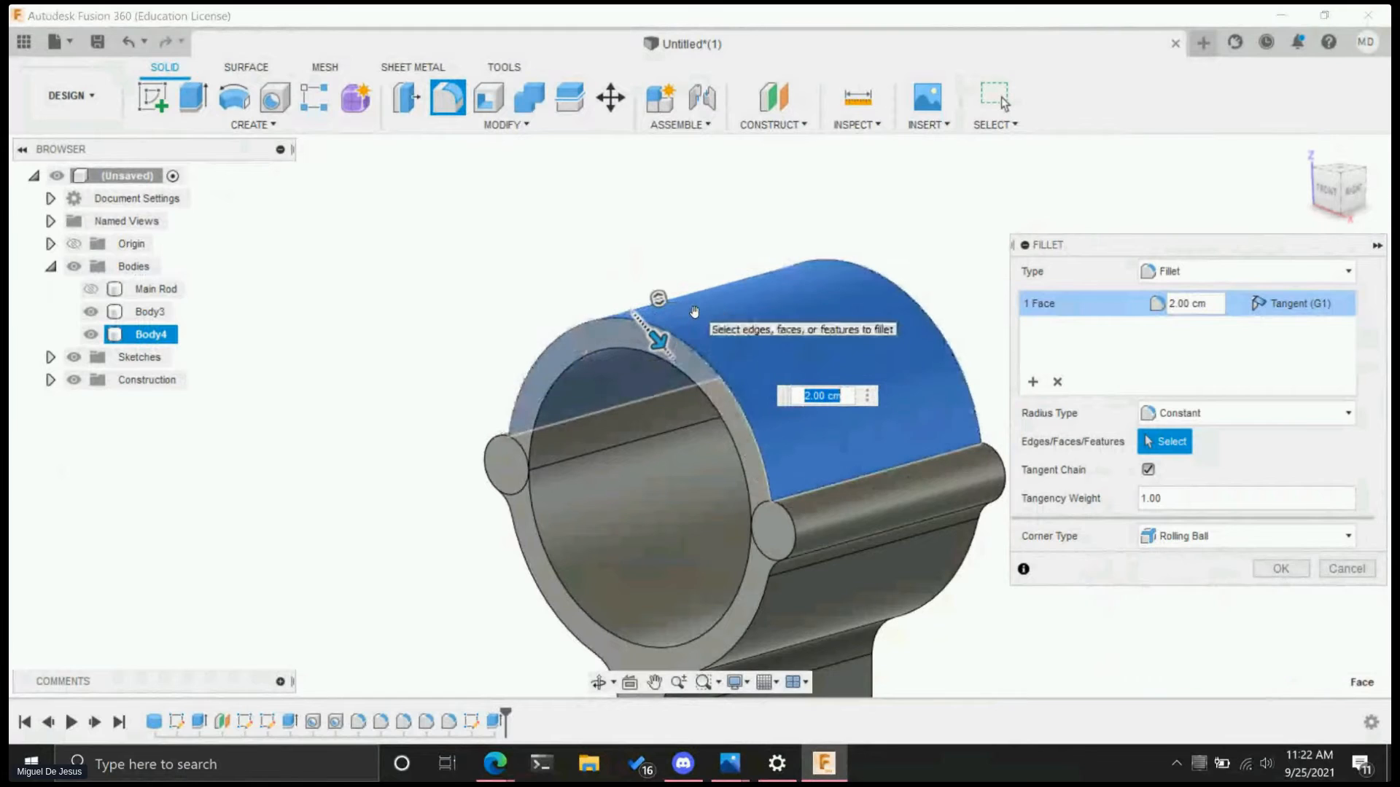
key("Escape")
- Try a fillet on one edge where the upper half ring's outer face meets its rim, and undo it
key("f")
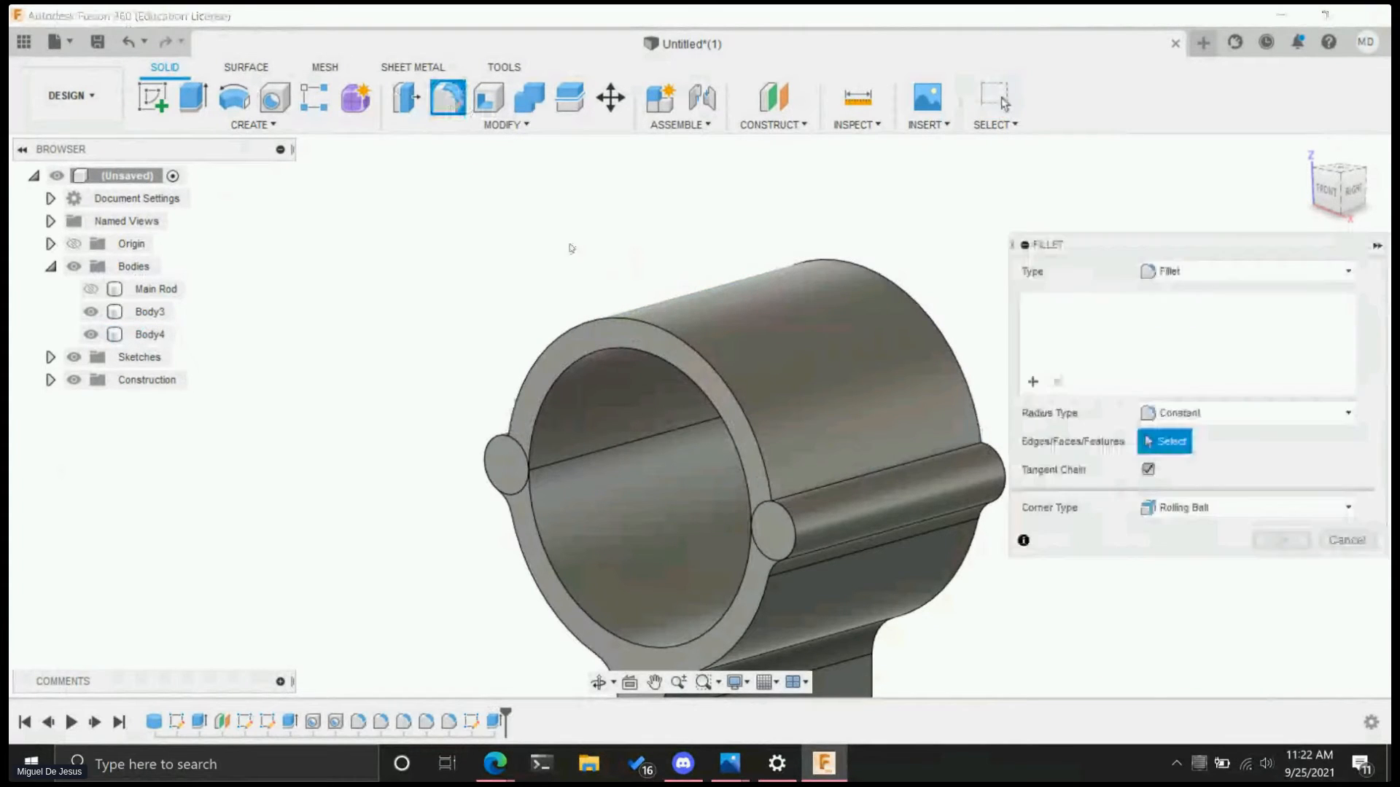
left_click(845, 484)
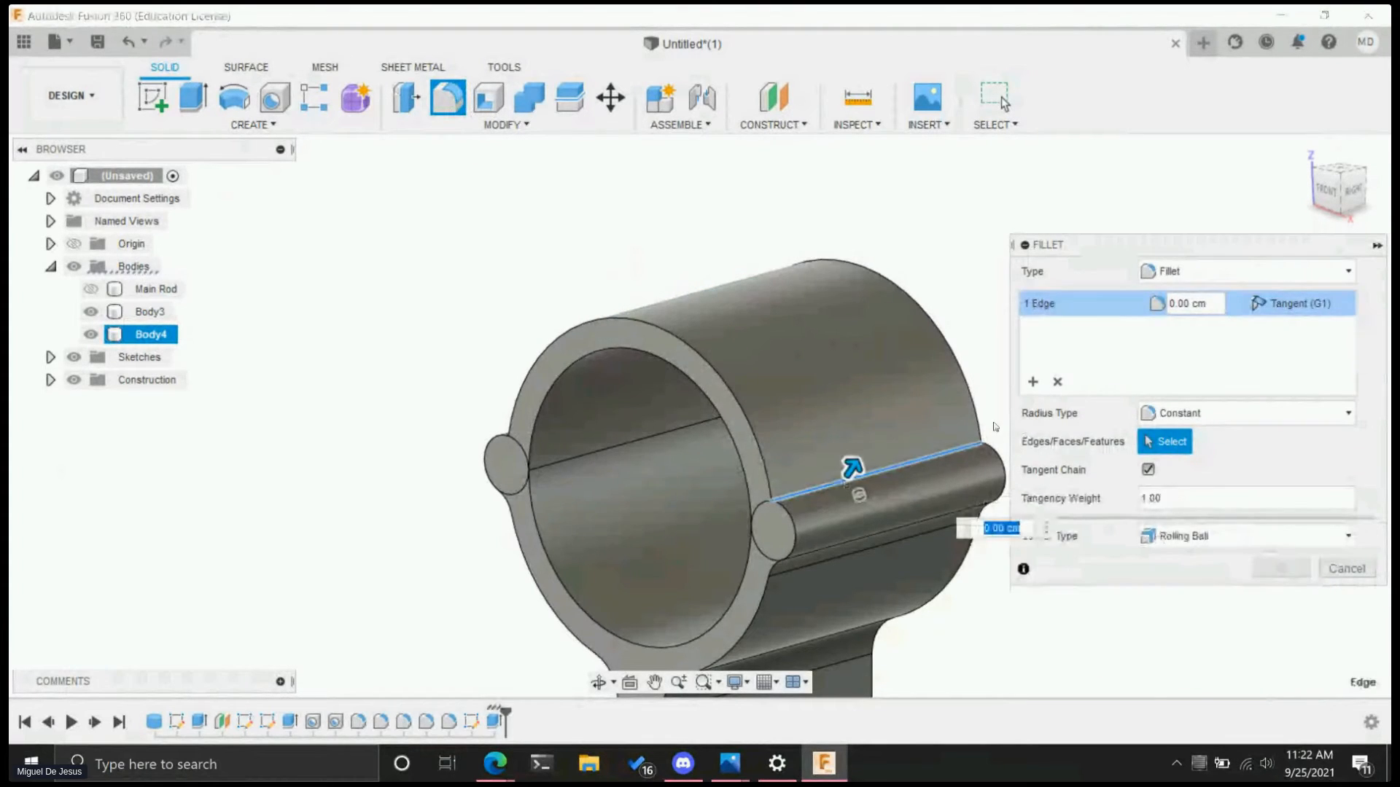
left_click_drag(855, 476, 861, 468)
key("Return")
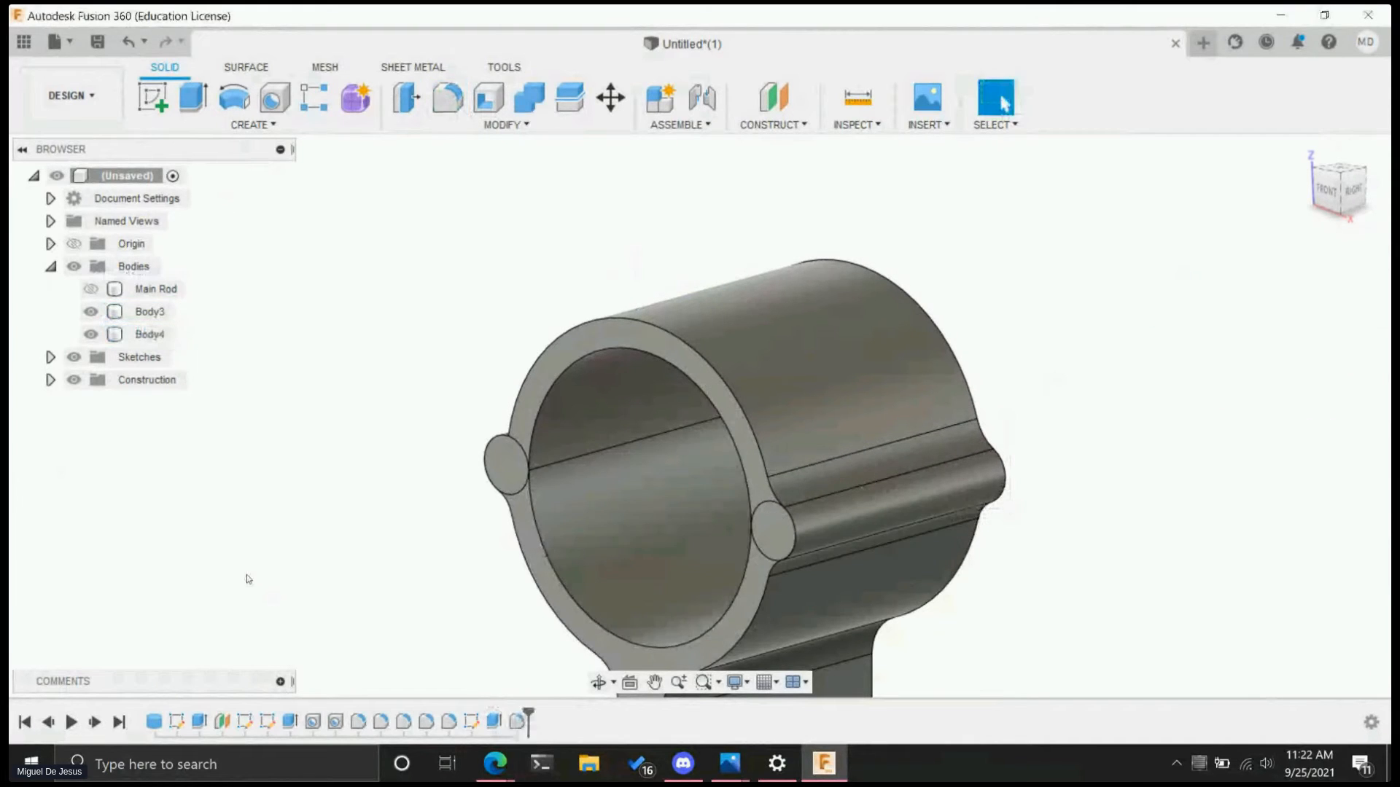
middle_click_drag(417, 563, 428, 536, "shift")
key("ctrl+z")
- Fillet the edge between the upper half ring's outer face and the rim on the +X side with a 0.5 cm radius
left_click(448, 97)
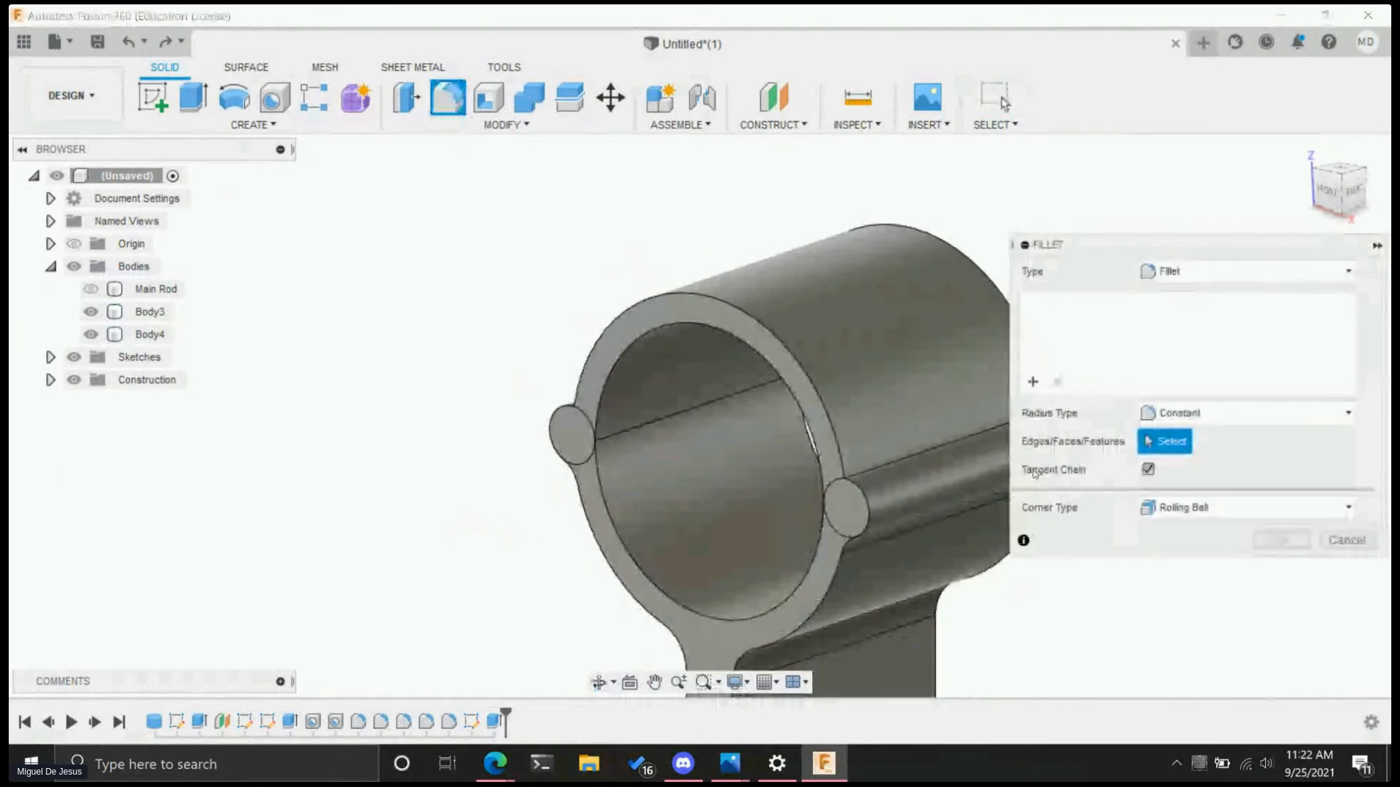
left_click(934, 454)
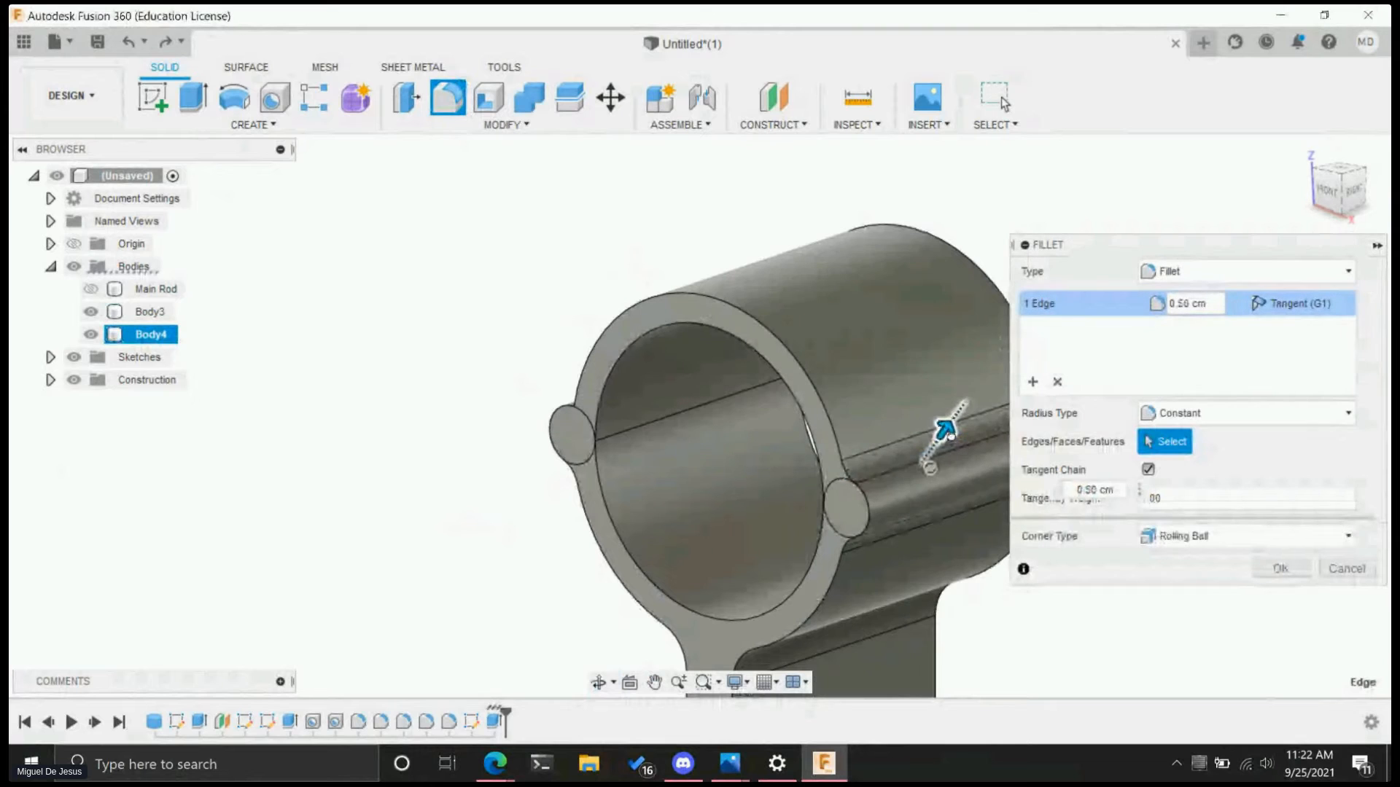
key("Return")
- Fillet the matching edge between the upper half ring's outer face and the rim on the opposite side
middle_click_drag(413, 552, 592, 534, "shift")
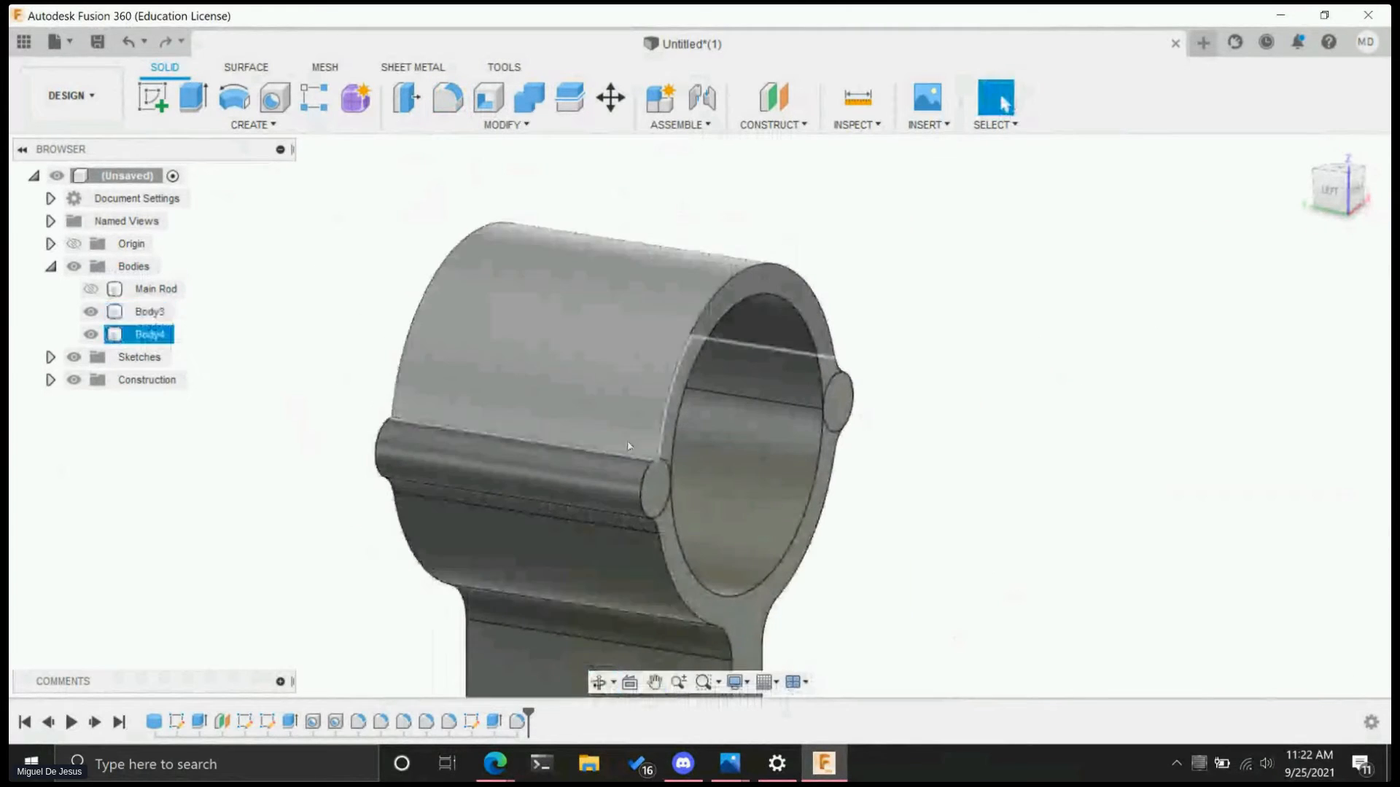
left_click(447, 97)
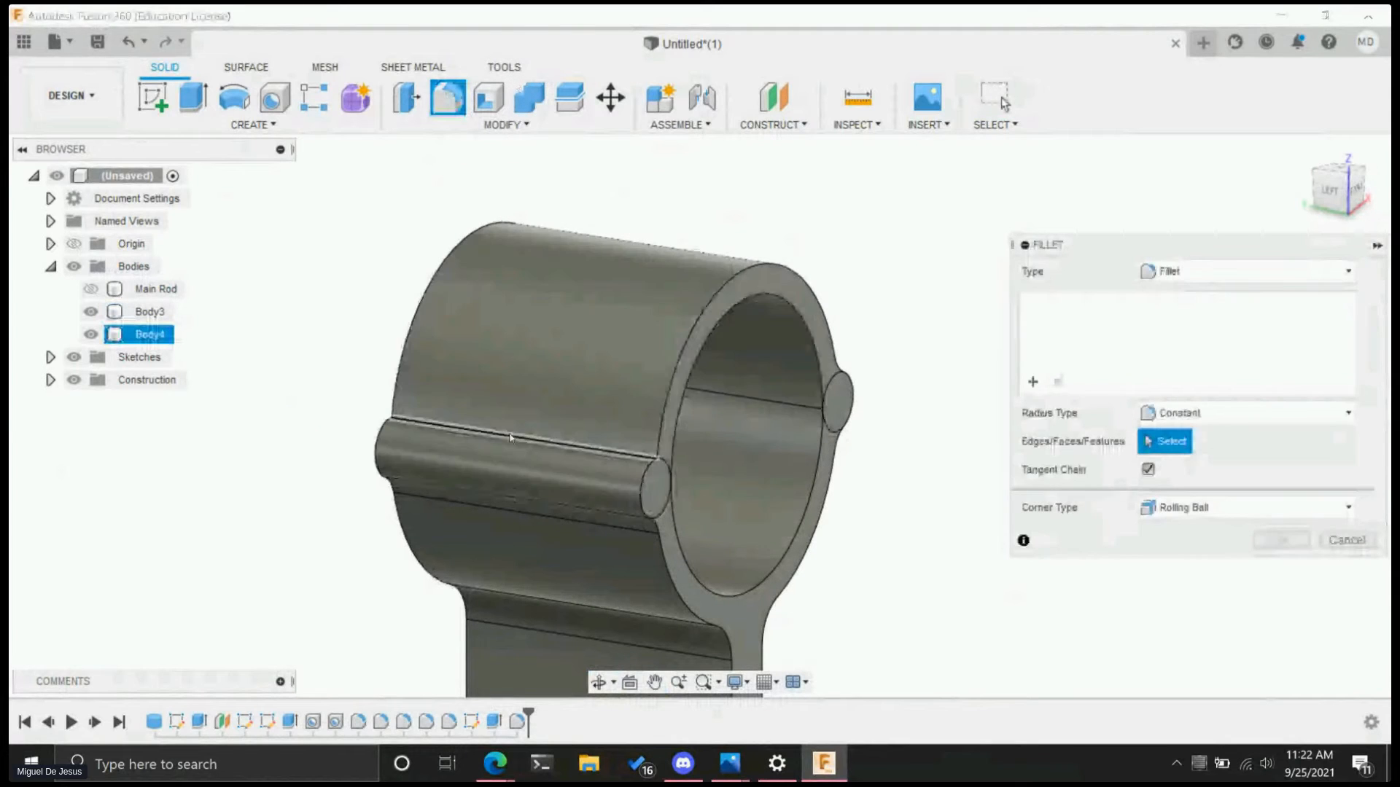
left_click(498, 423)
left_click_drag(503, 424, 497, 416)
key("Return")
- Change the document's active unit type to Inch
middle_click_drag(1203, 515, 1070, 516, "shift")
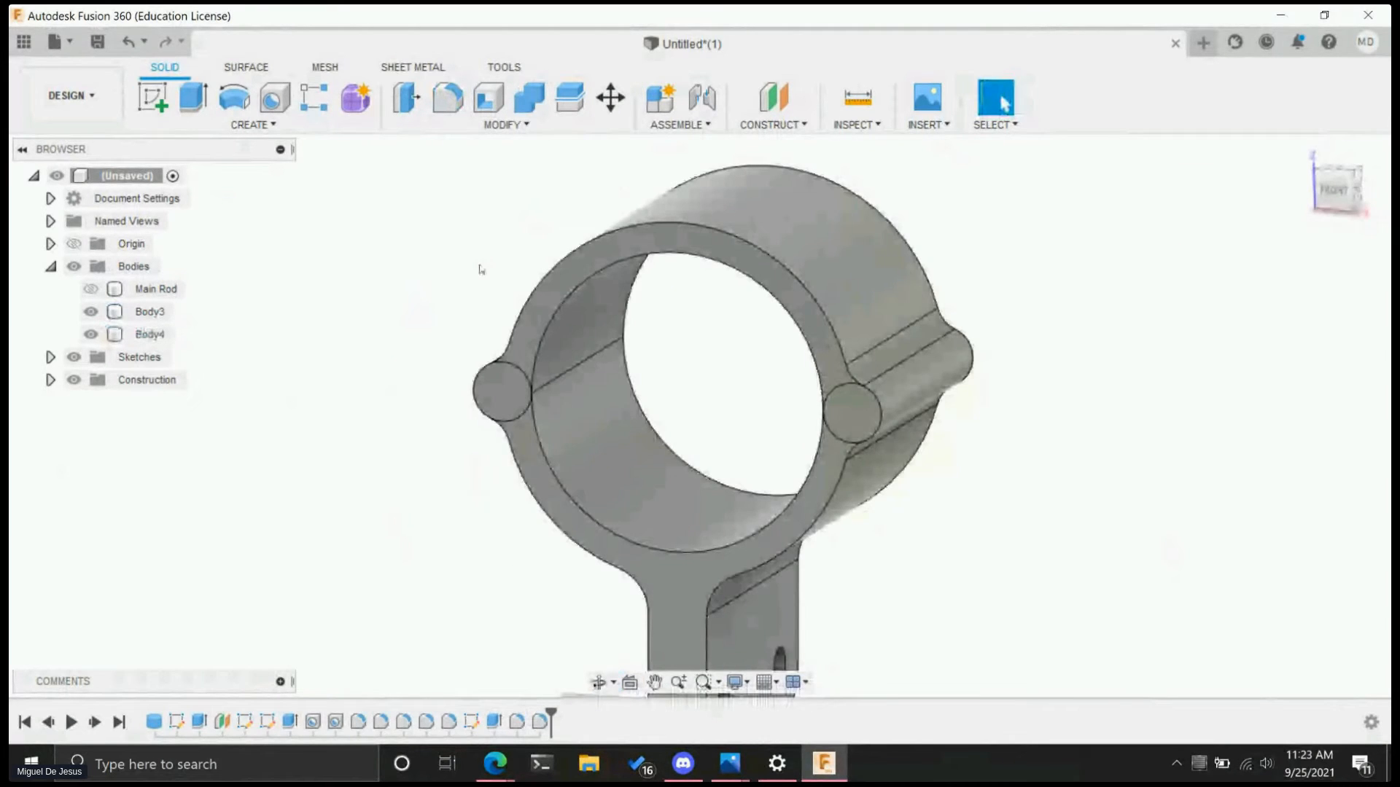
left_click(50, 199)
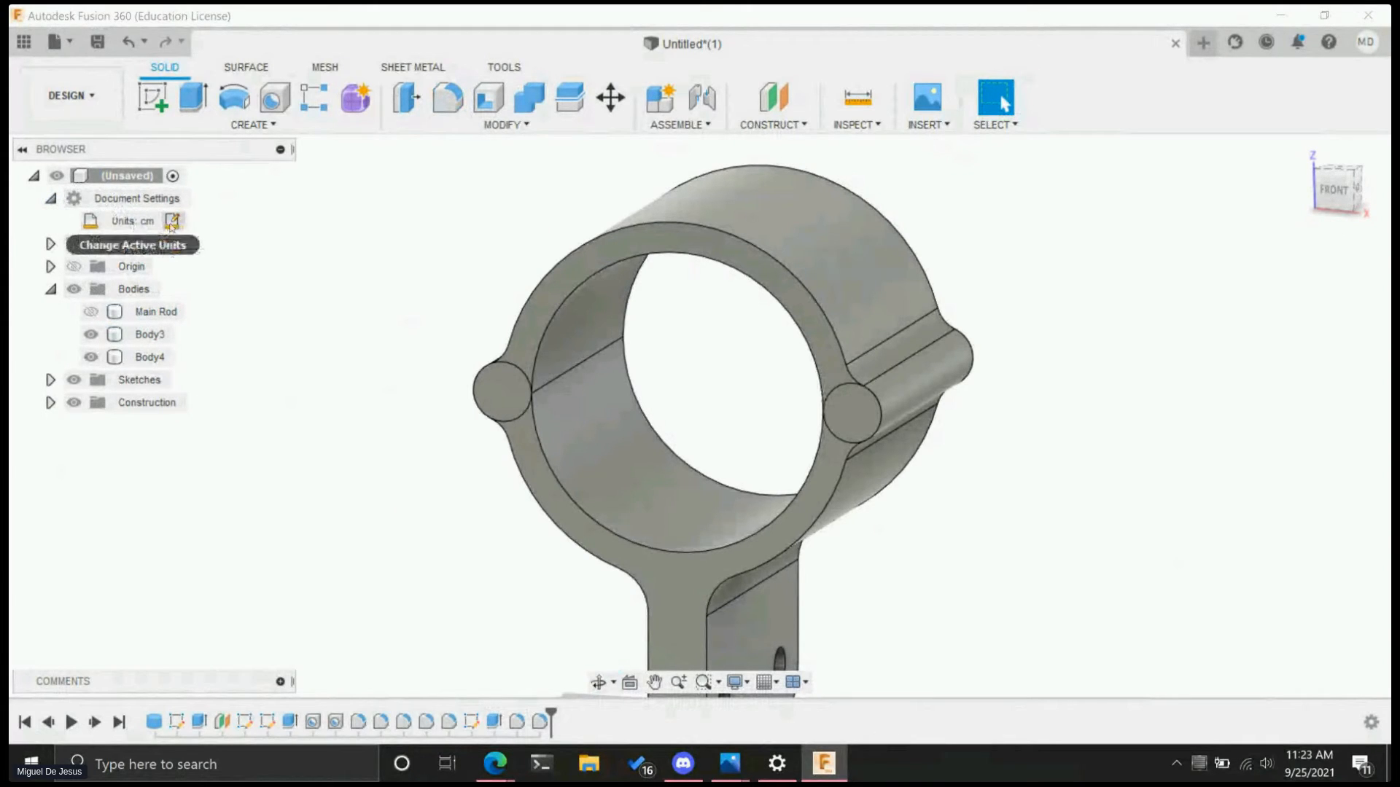
left_click(172, 222)
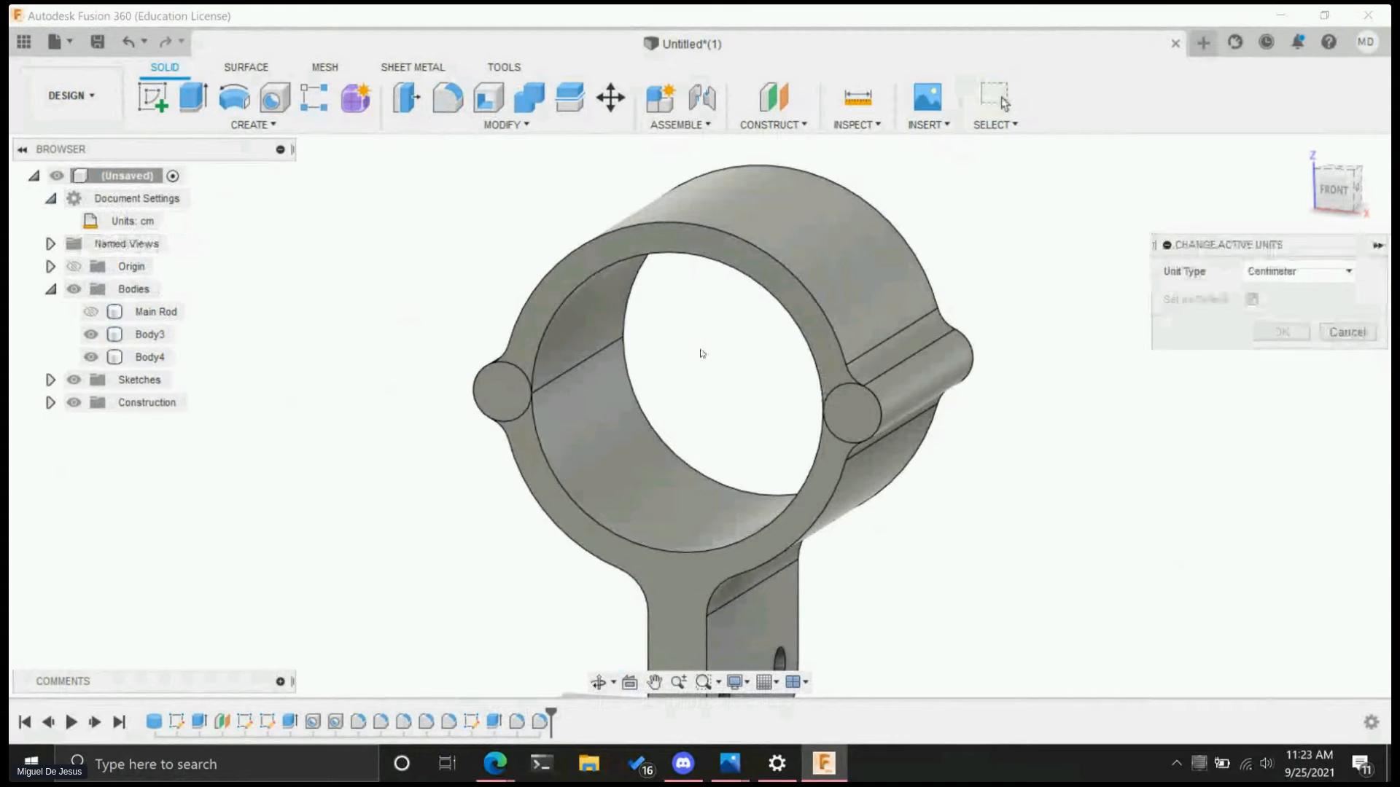
left_click(1296, 275)
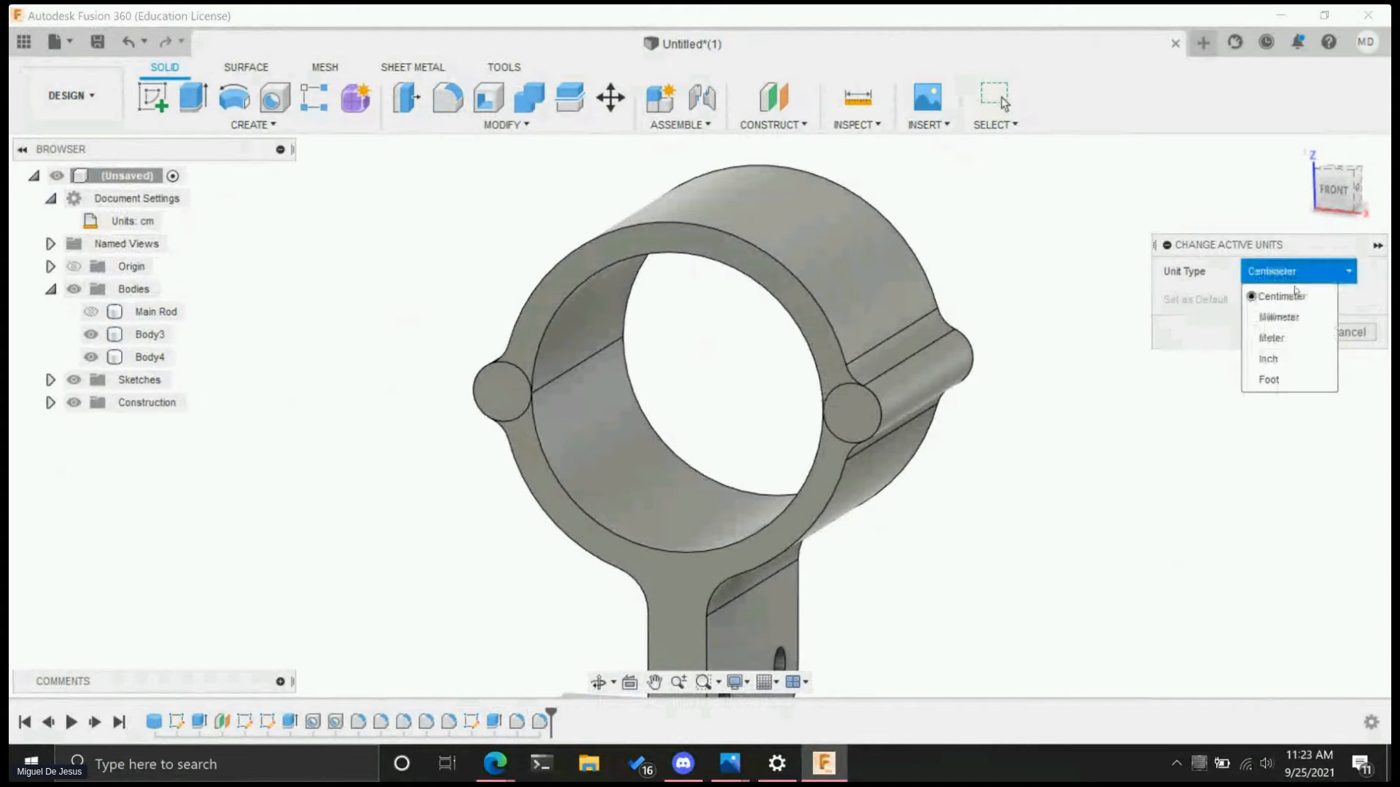
left_click(1272, 318)
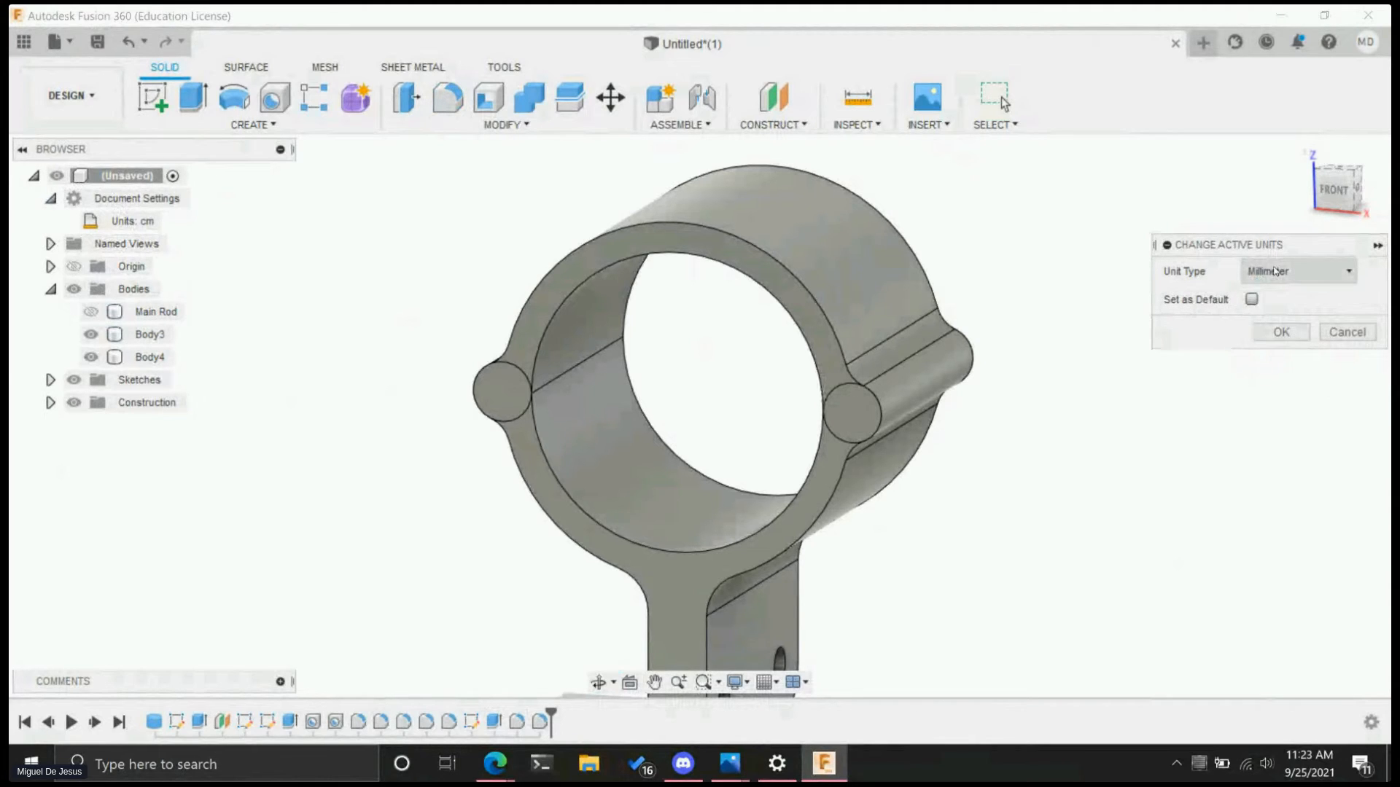
left_click(1274, 271)
left_click(1278, 292)
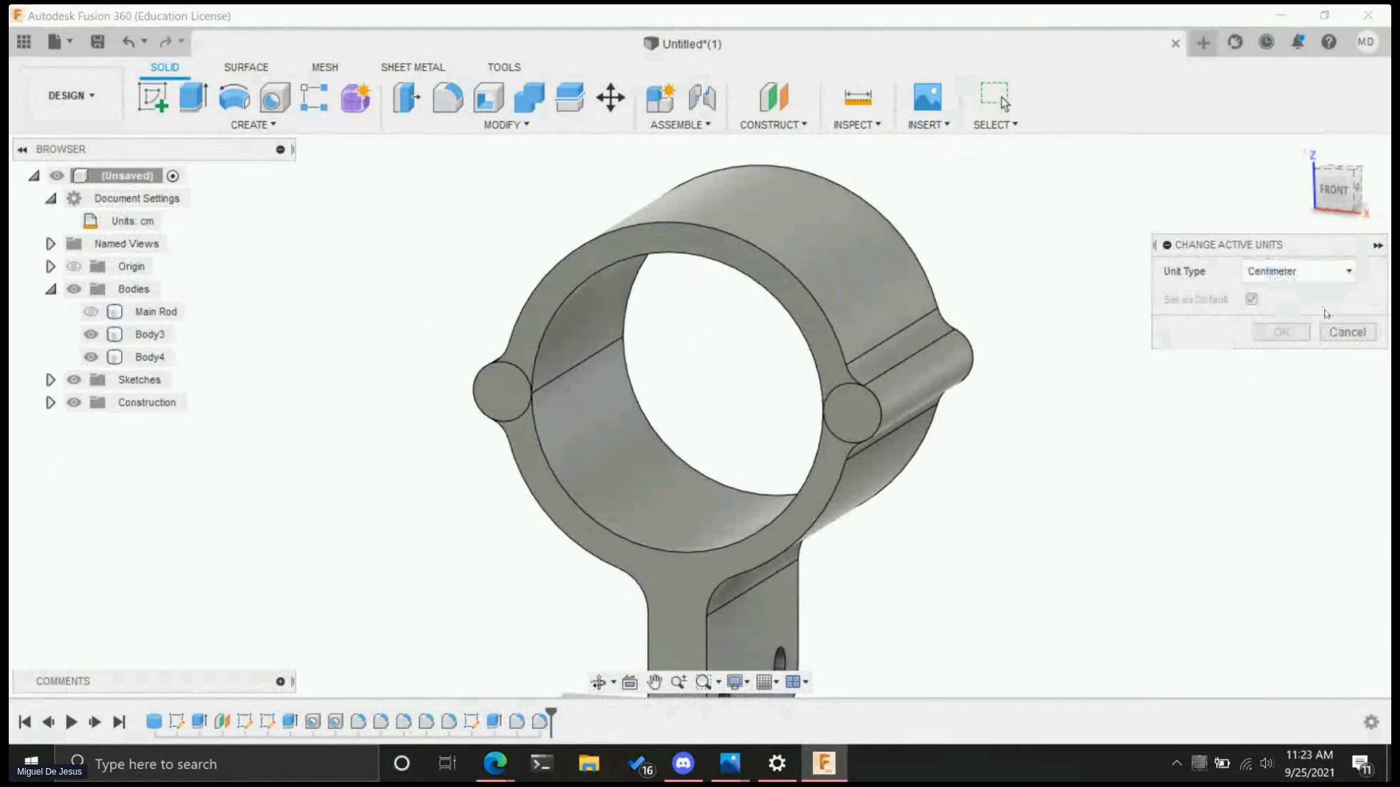
left_click(1274, 272)
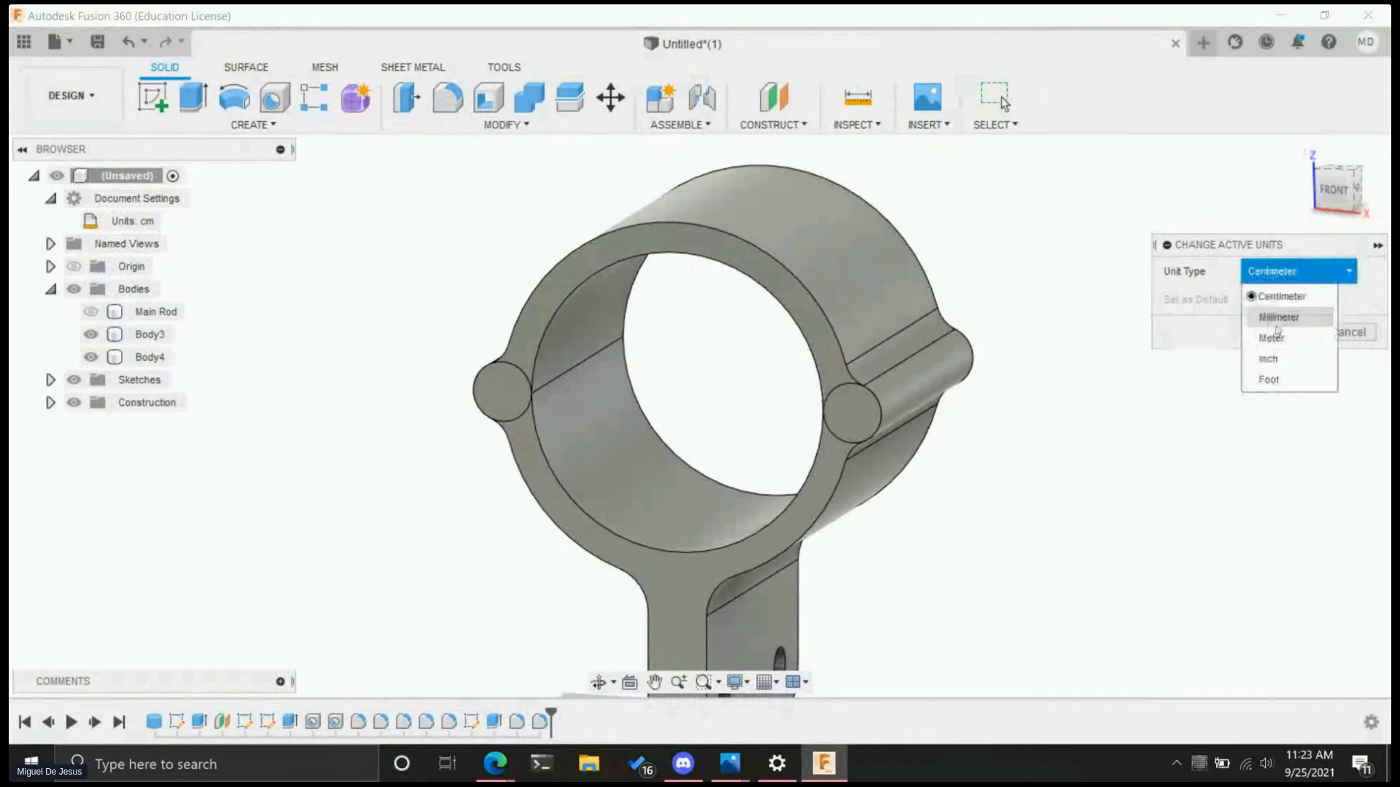
left_click(1272, 353)
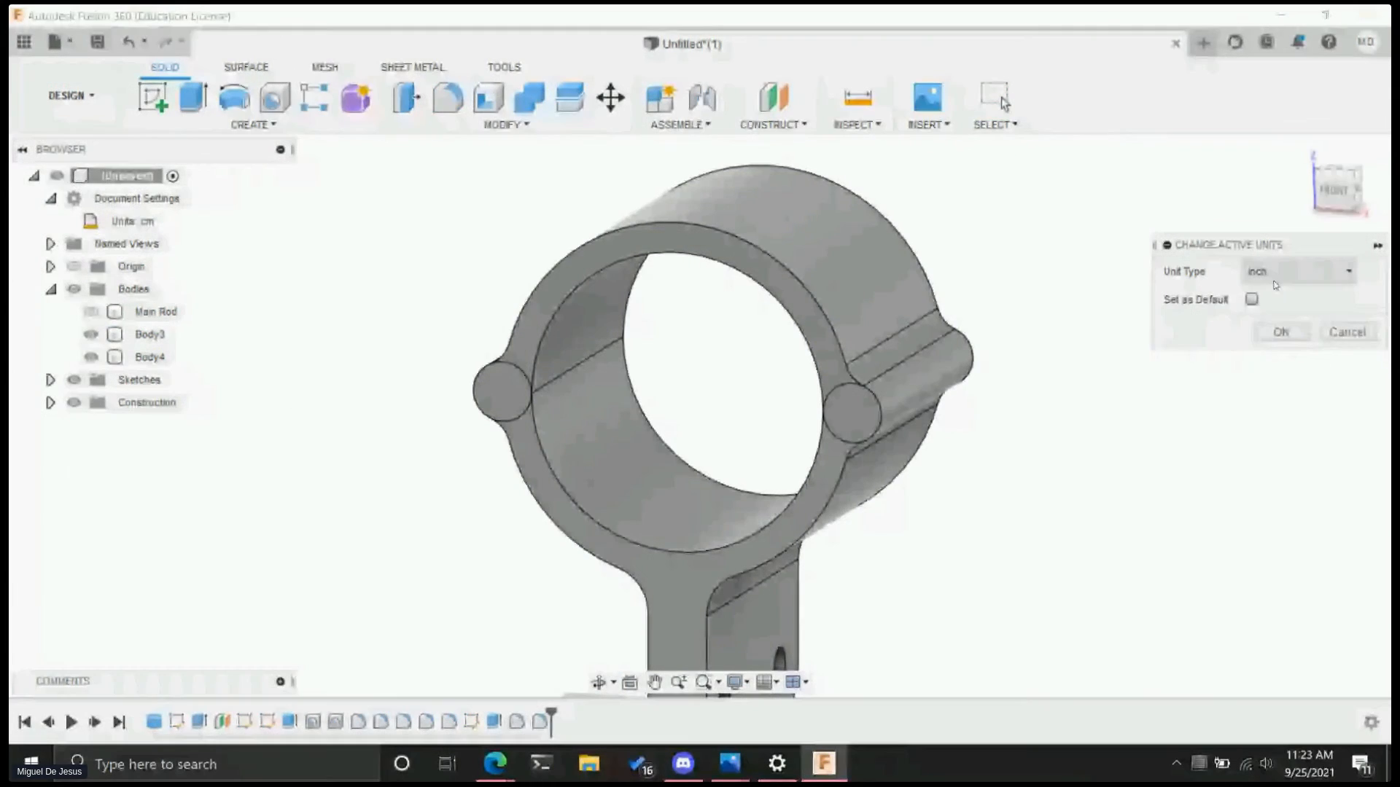
left_click(1274, 271)
left_click(1274, 333)
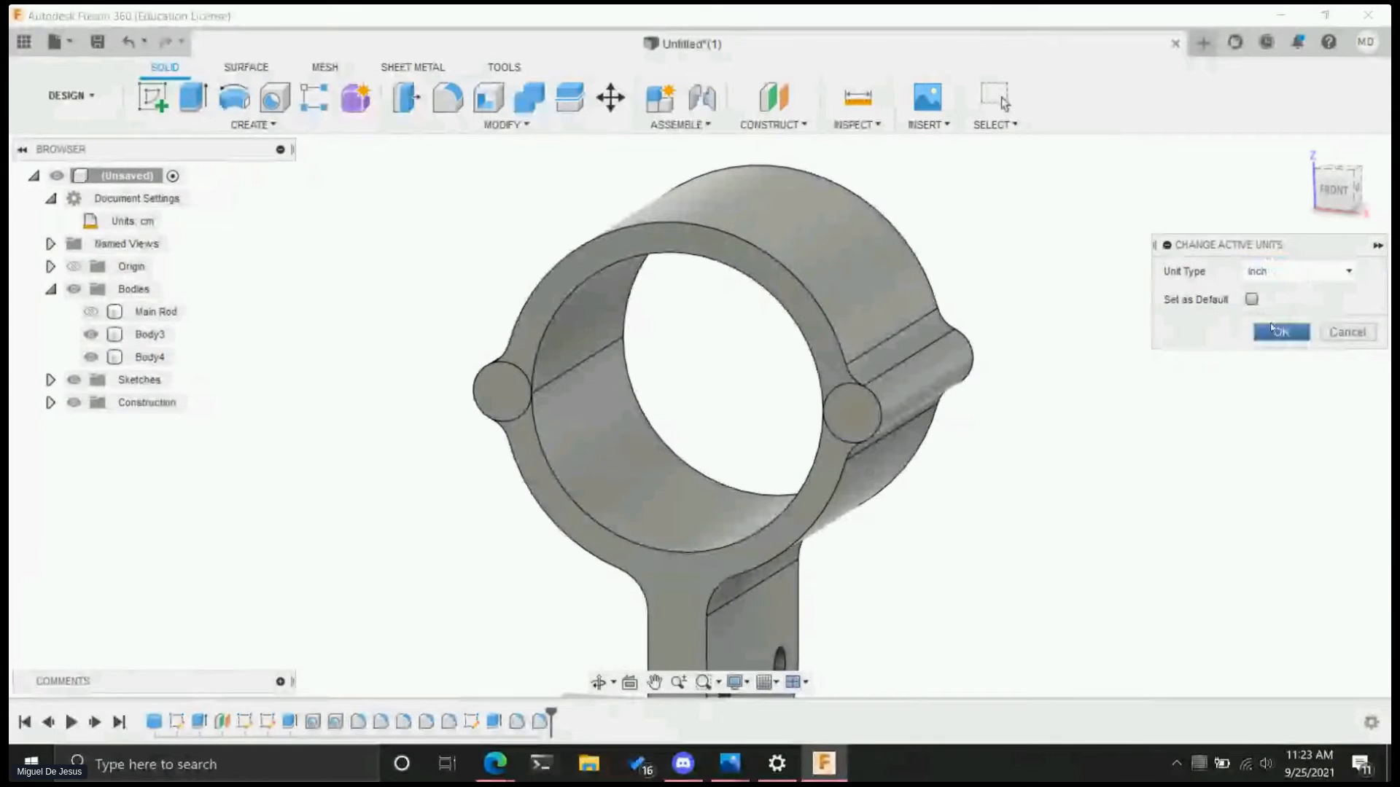
left_click(1277, 330)
- Try rotating the upper half ring -50 degrees about its round rim on the -X side, return it to 0 degrees and cancel the move
scroll(981, 491, "up", 2)
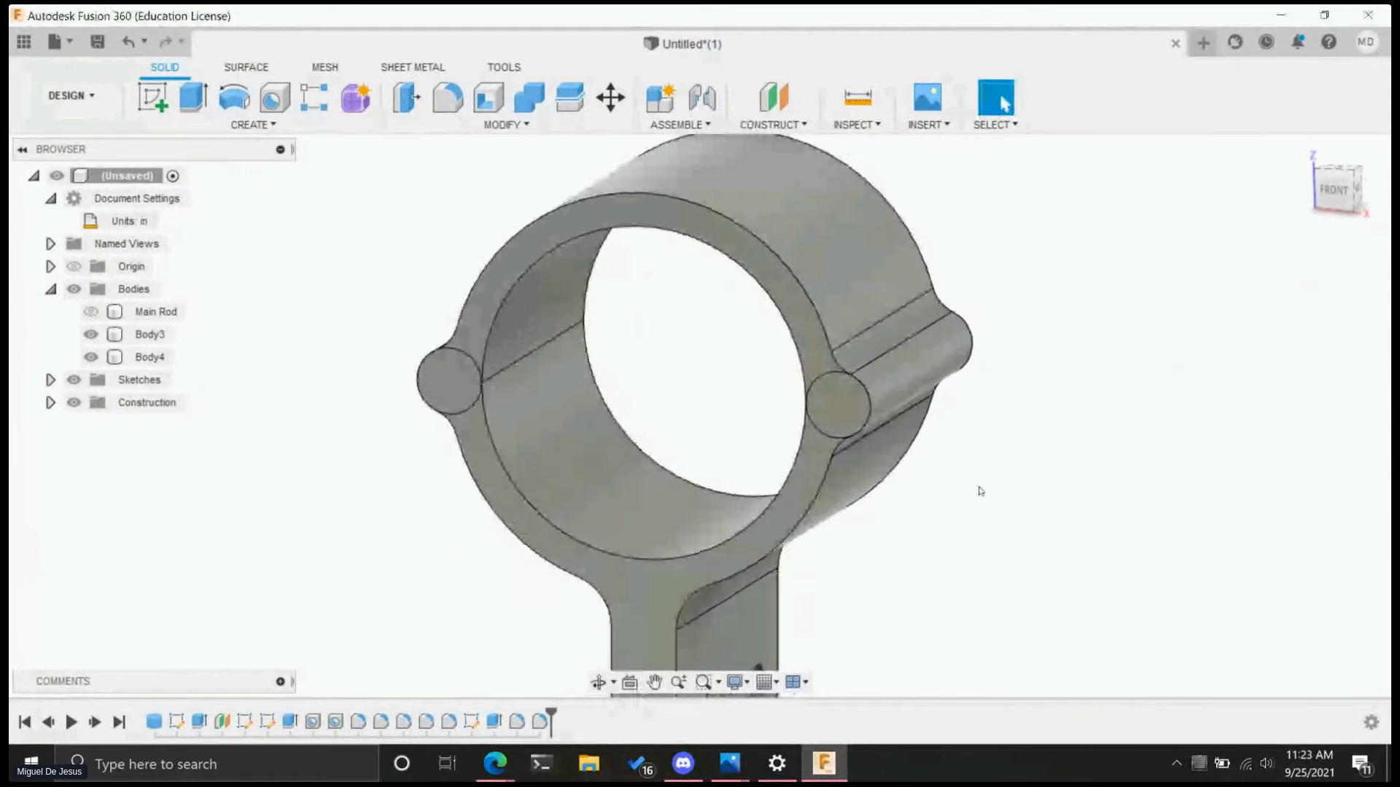
scroll(981, 490, "down", 4)
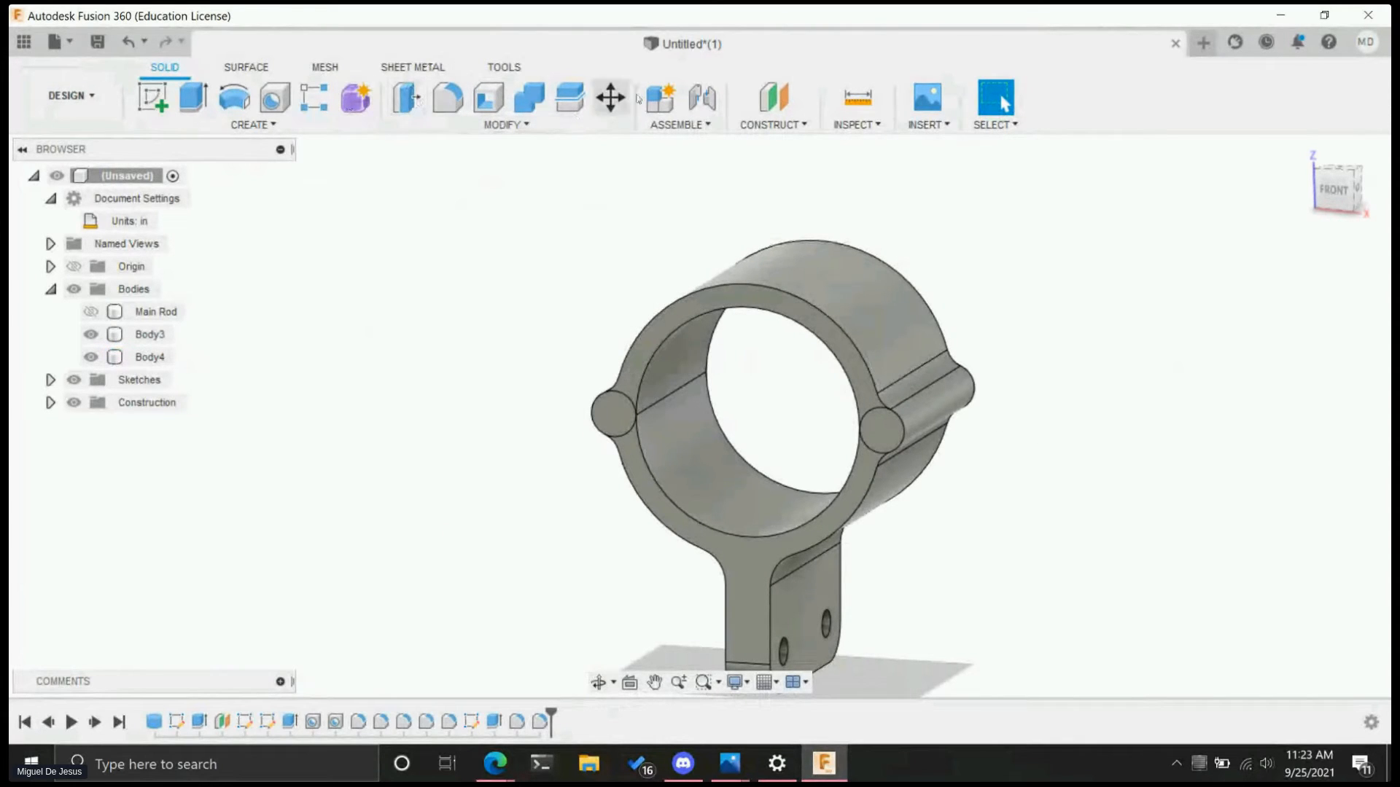
left_click(610, 97)
left_click(706, 314)
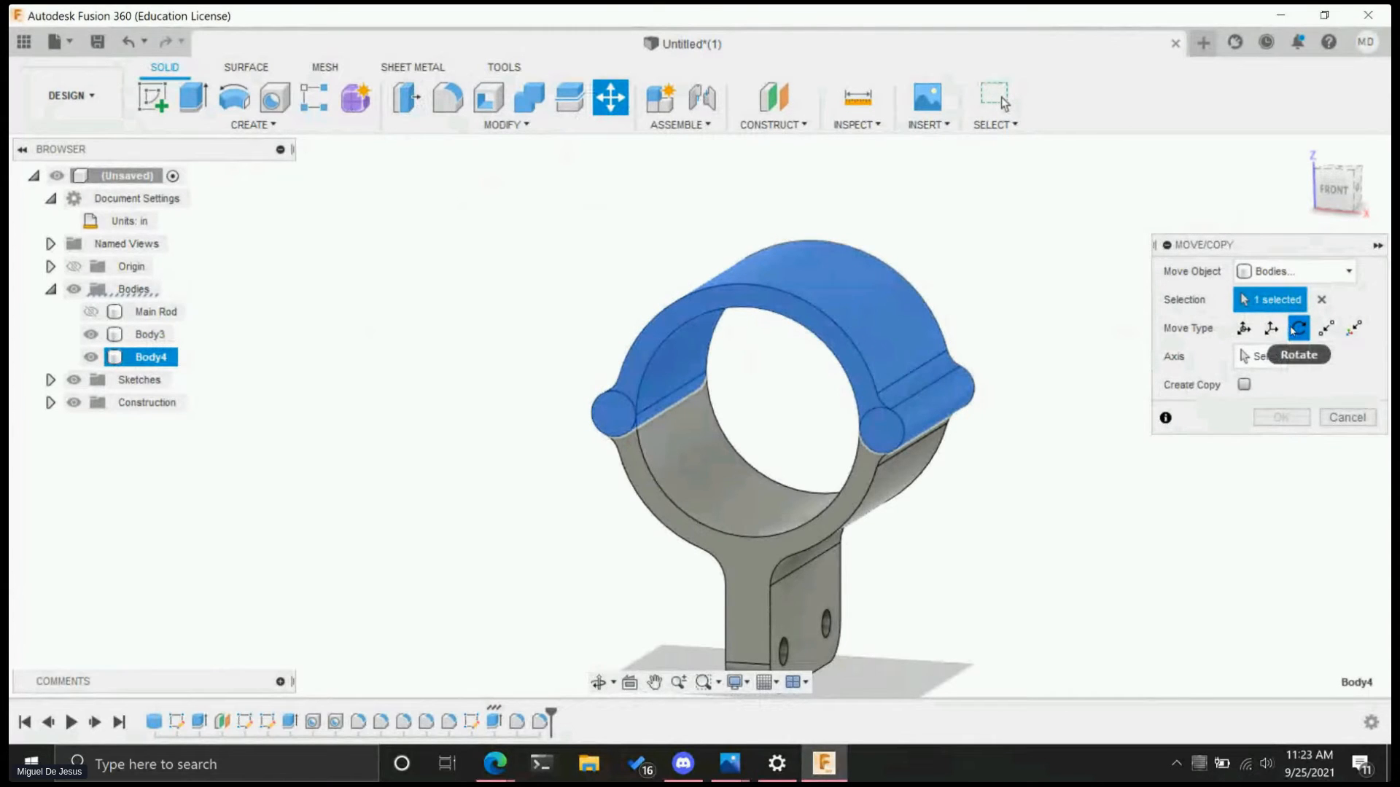
left_click(1259, 357)
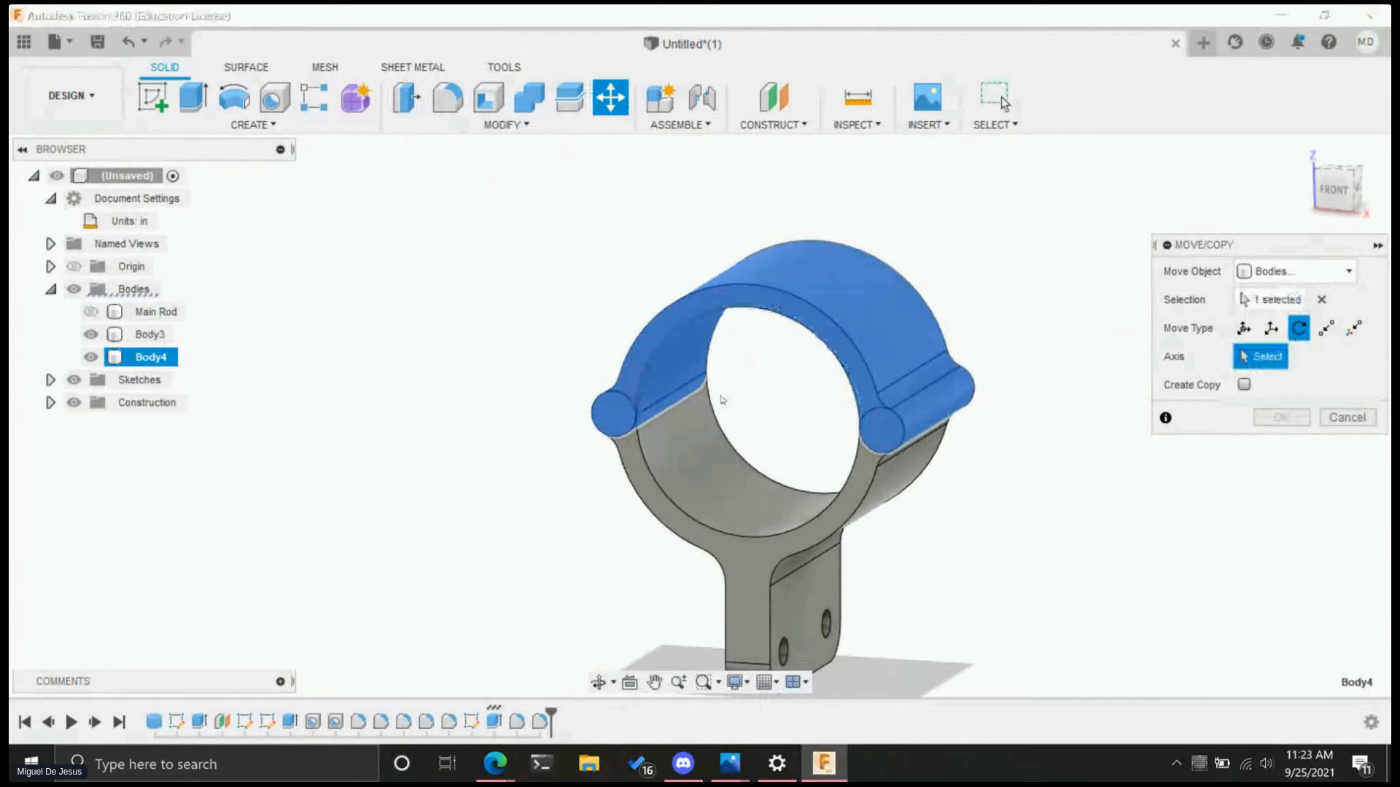
left_click(618, 420)
left_click_drag(615, 315, 513, 328)
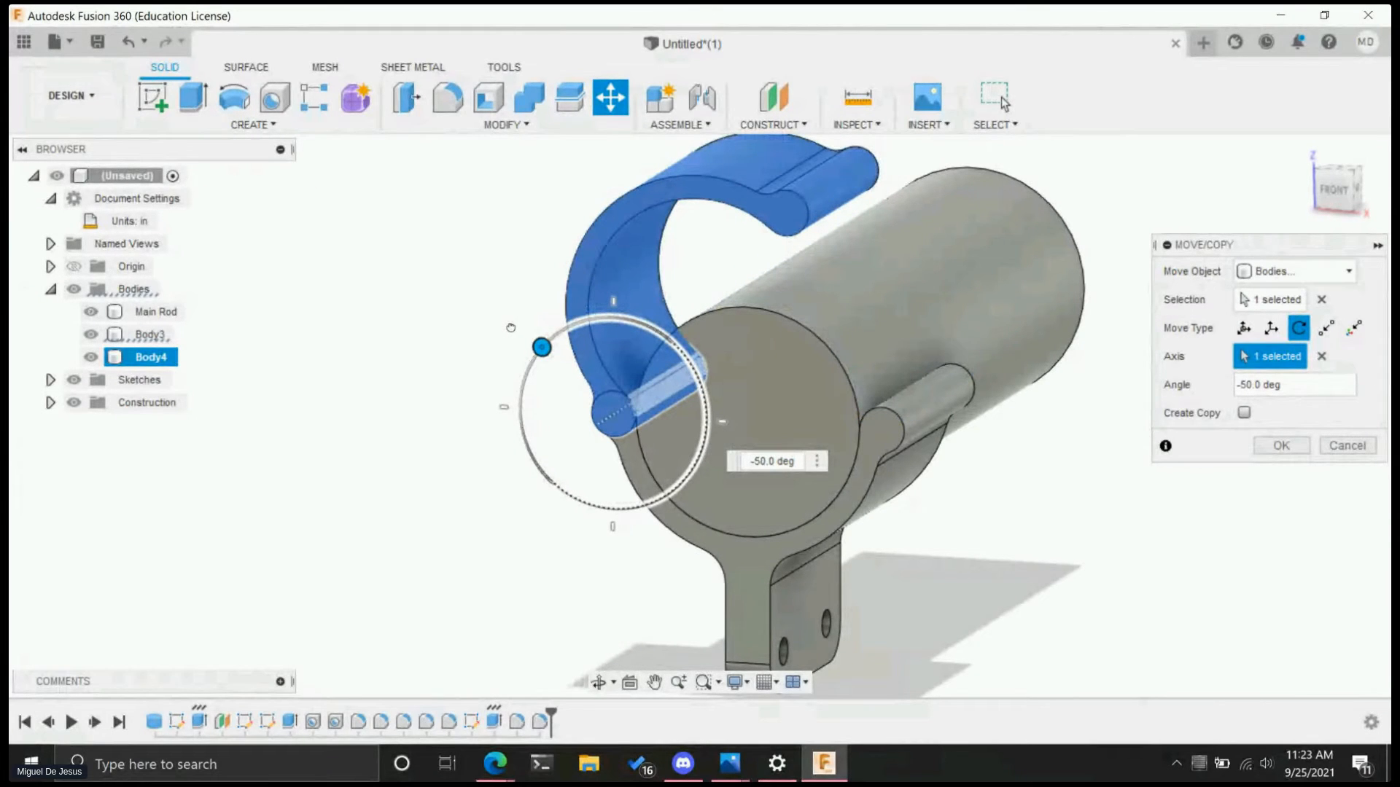
left_click_drag(510, 327, 608, 281)
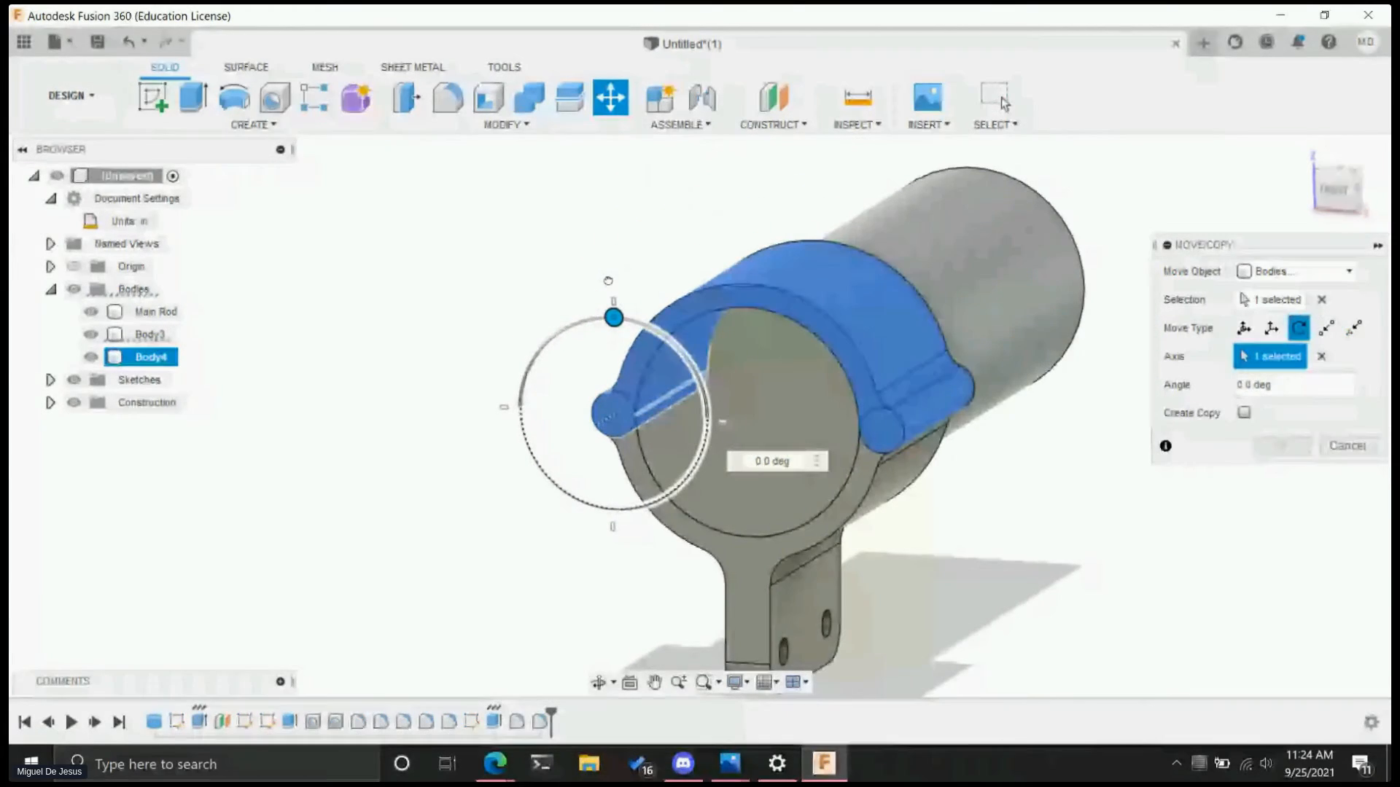
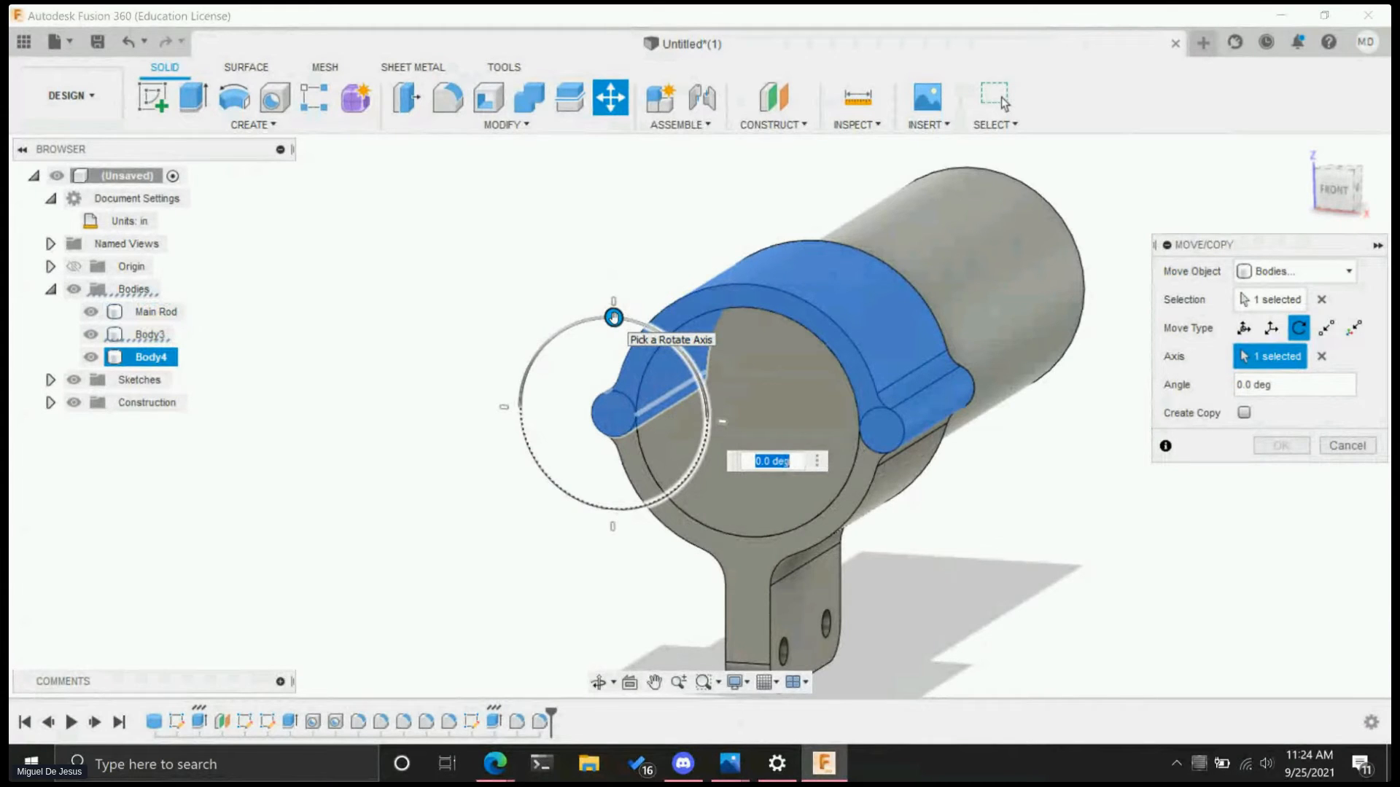
mouse_move(618, 333)
left_mouse_down()
mouse_move(592, 325)
mouse_move(474, 360)
mouse_move(447, 397)
mouse_move(469, 388)
mouse_move(503, 403)
mouse_move(615, 344)
left_mouse_up()
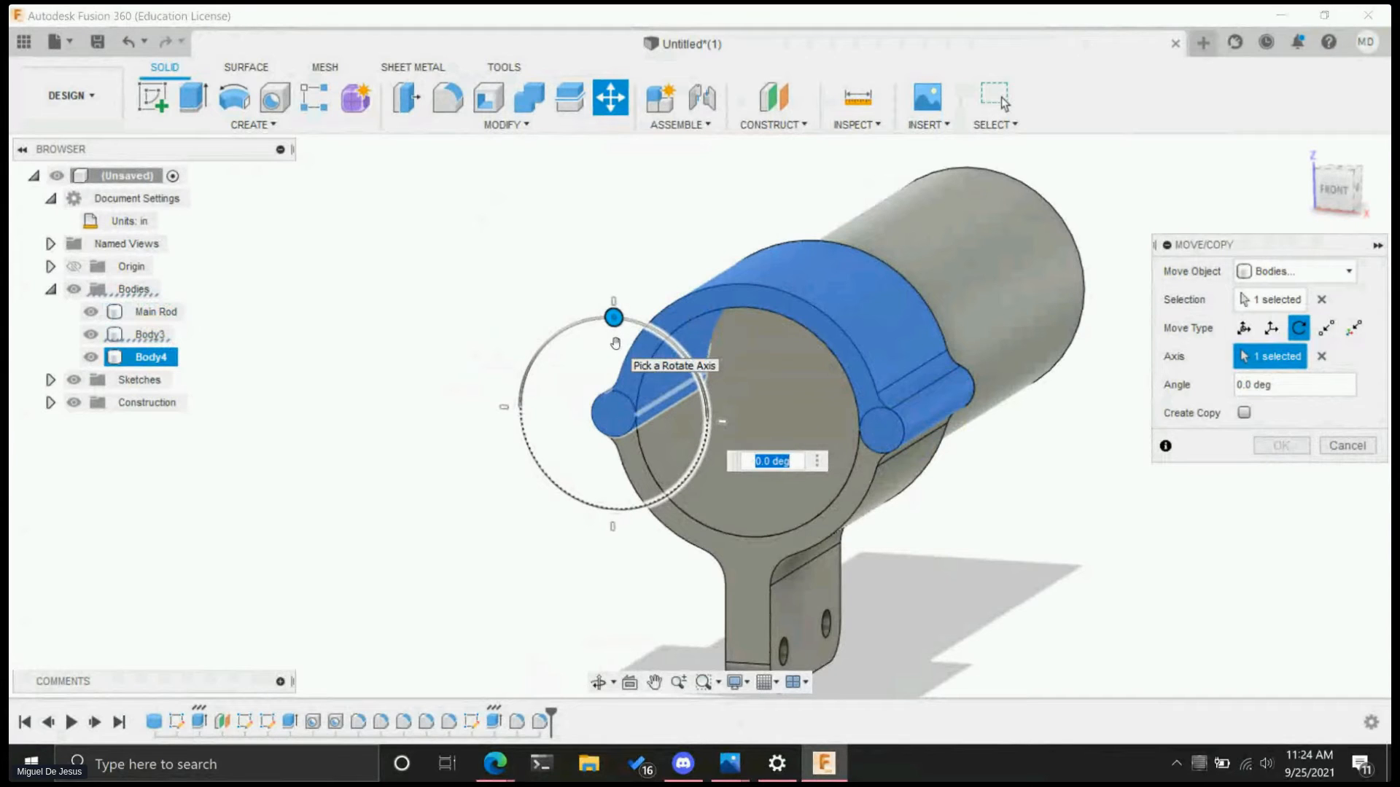
mouse_move(614, 317)
left_mouse_down()
mouse_move(503, 317)
mouse_move(484, 396)
mouse_move(522, 340)
mouse_move(603, 312)
mouse_move(613, 282)
mouse_move(611, 310)
mouse_move(525, 350)
mouse_move(615, 319)
left_mouse_up()
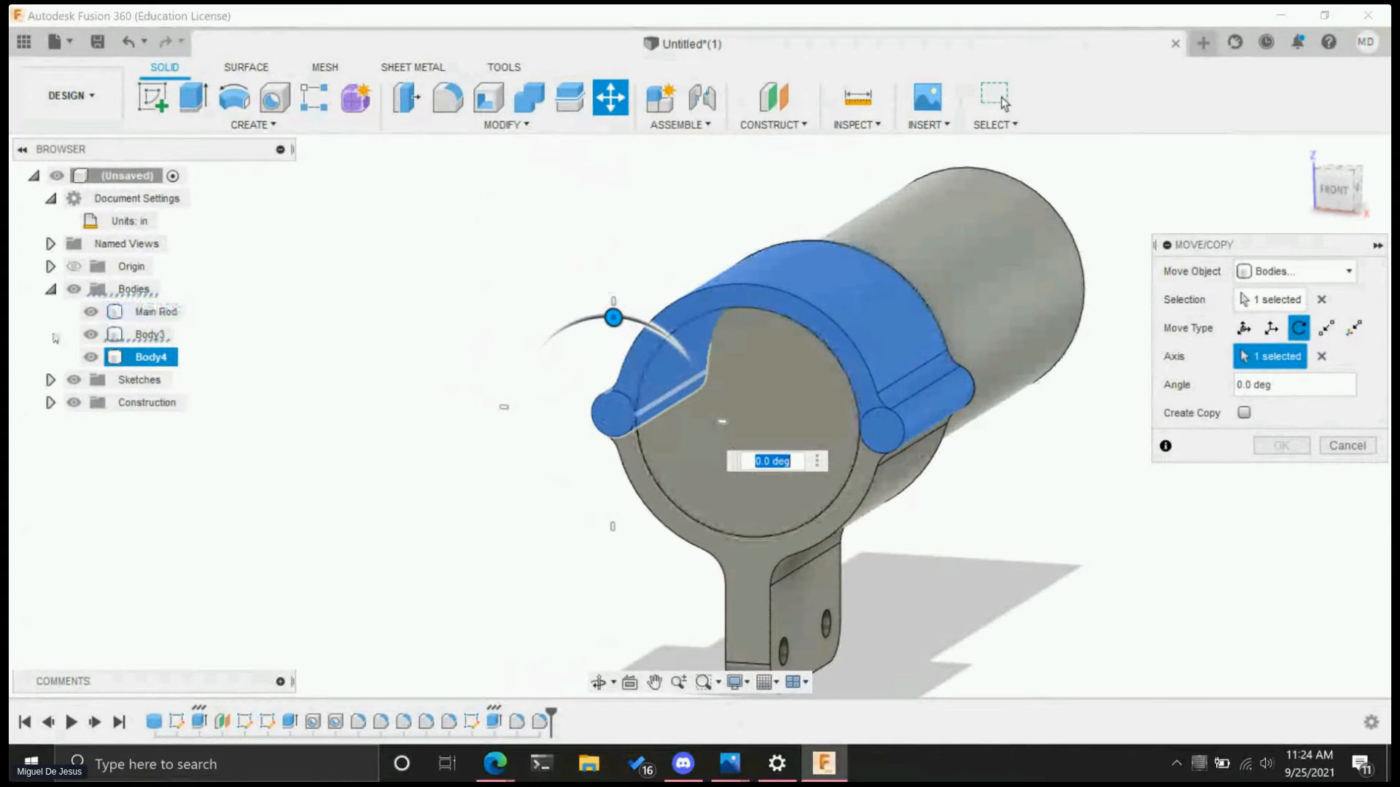
left_click(90, 312)
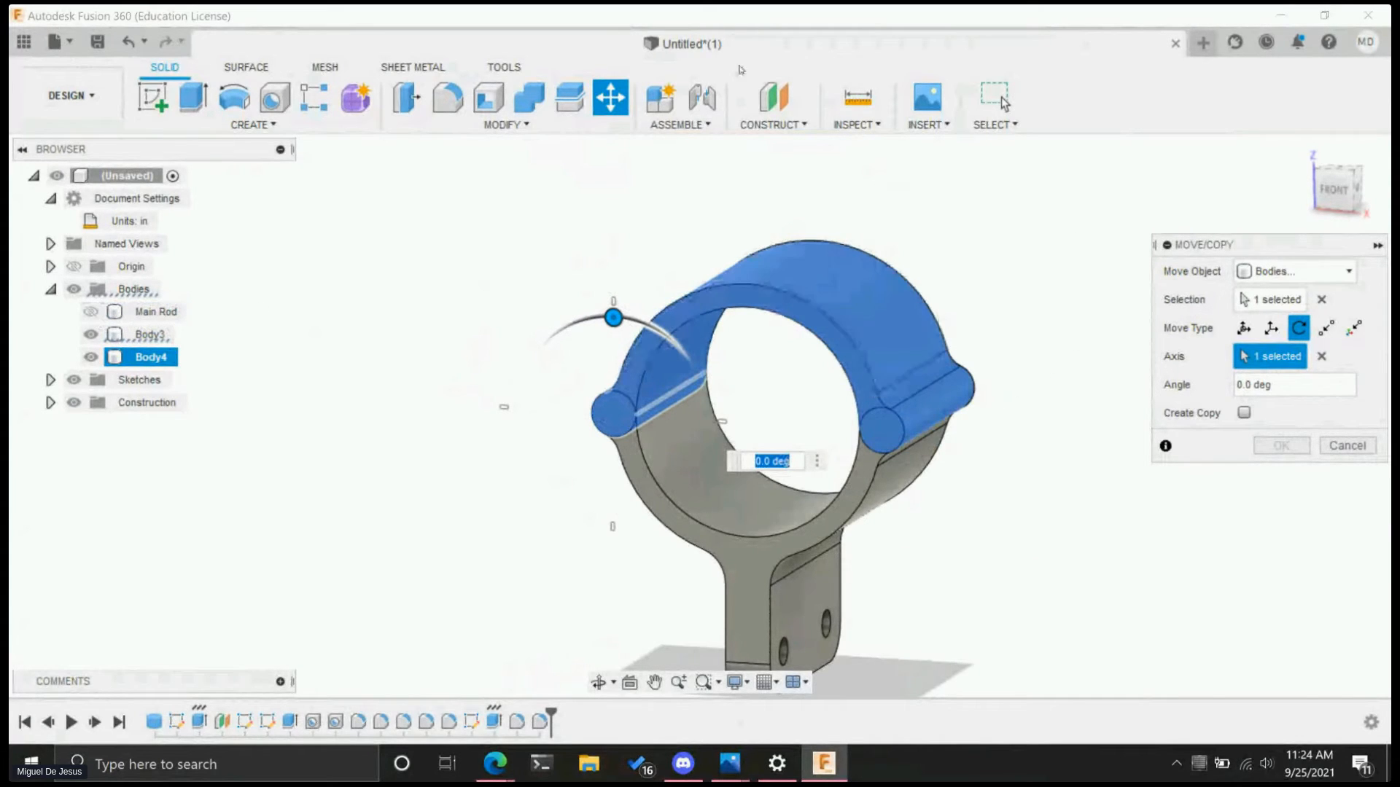
left_click(1346, 446)
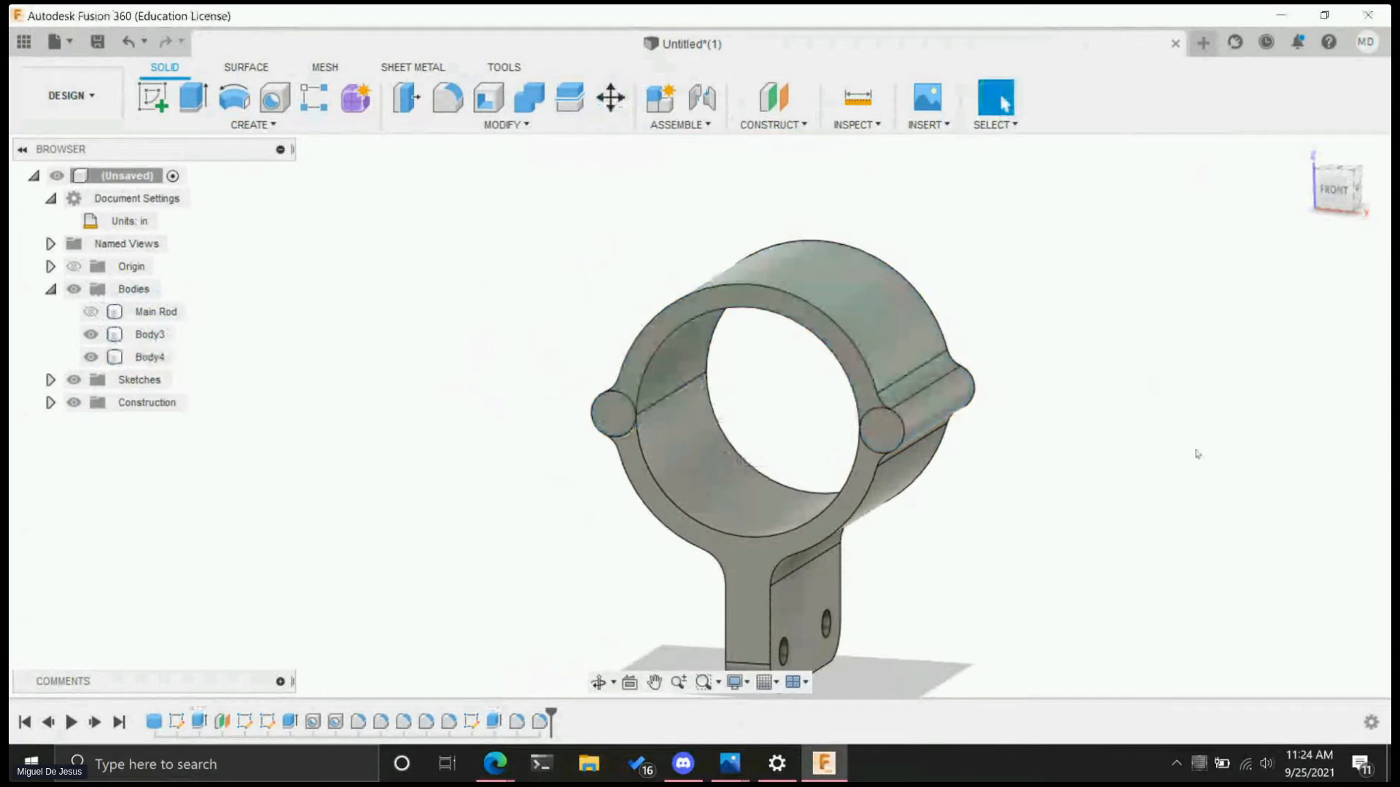
- Hide the upper half ring and view the cradle squarely from the top
scroll(952, 332, "up", 3)
middle_click_drag(1060, 402, 1128, 347, "shift")
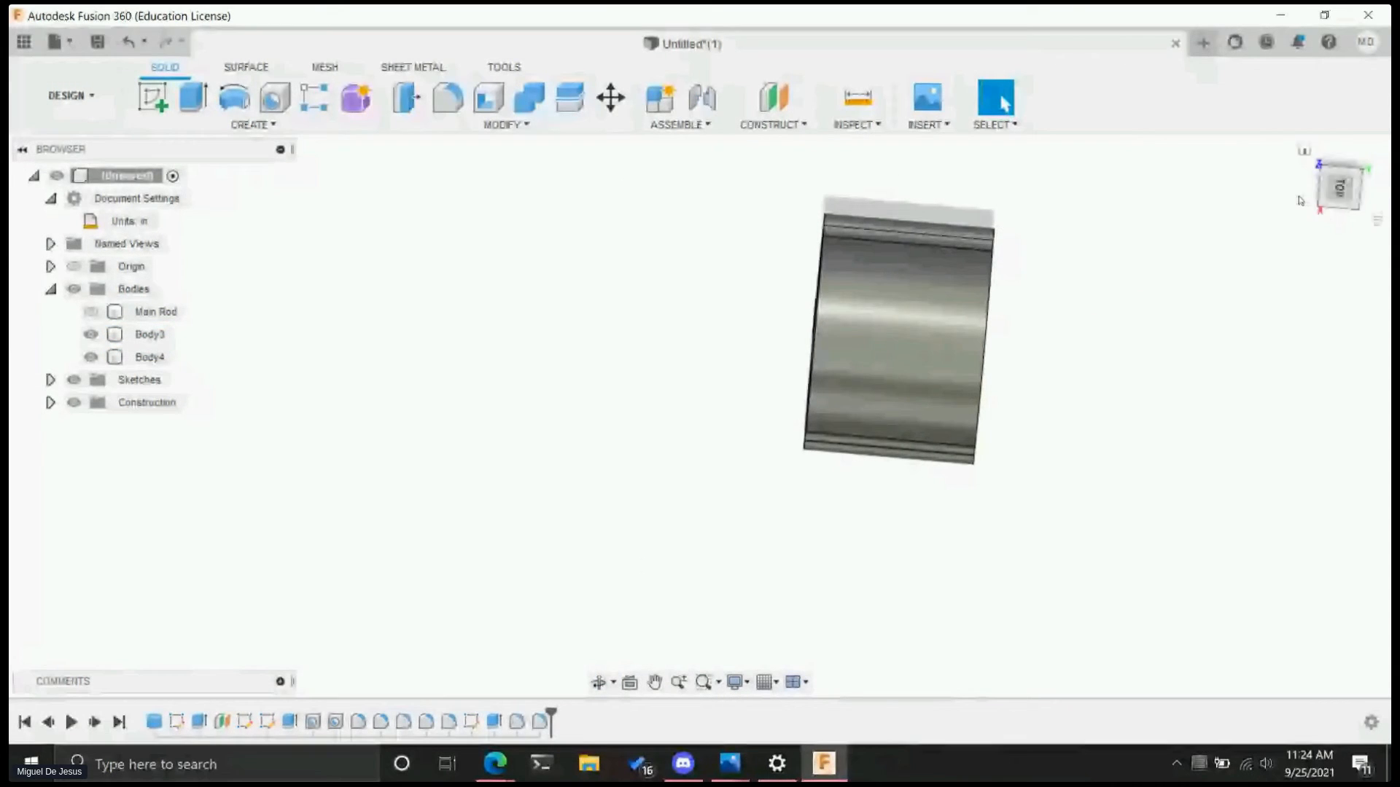
left_click(1340, 188)
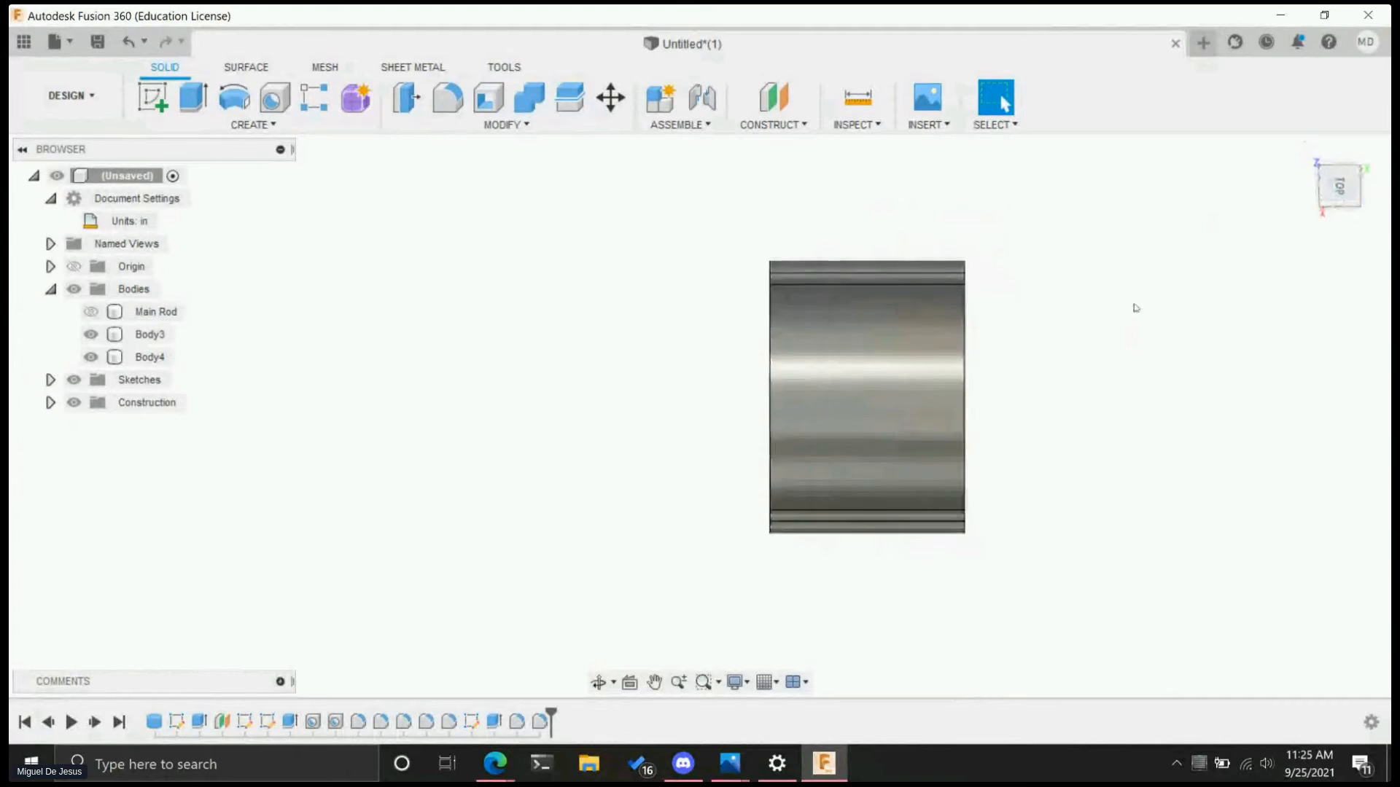
left_click(102, 335)
left_click(110, 356)
left_click(91, 357)
middle_click_drag(406, 319, 540, 285, "shift")
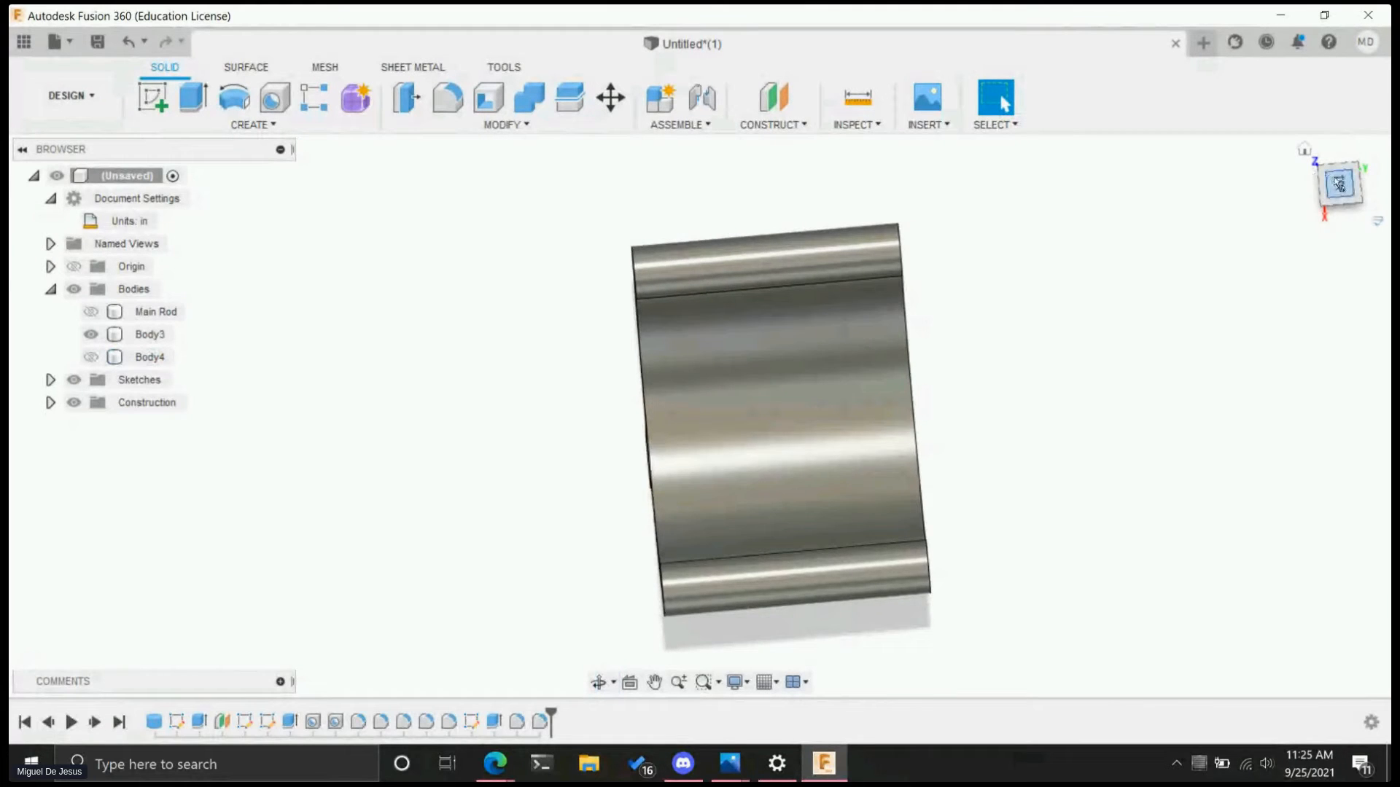
left_click(1336, 177)
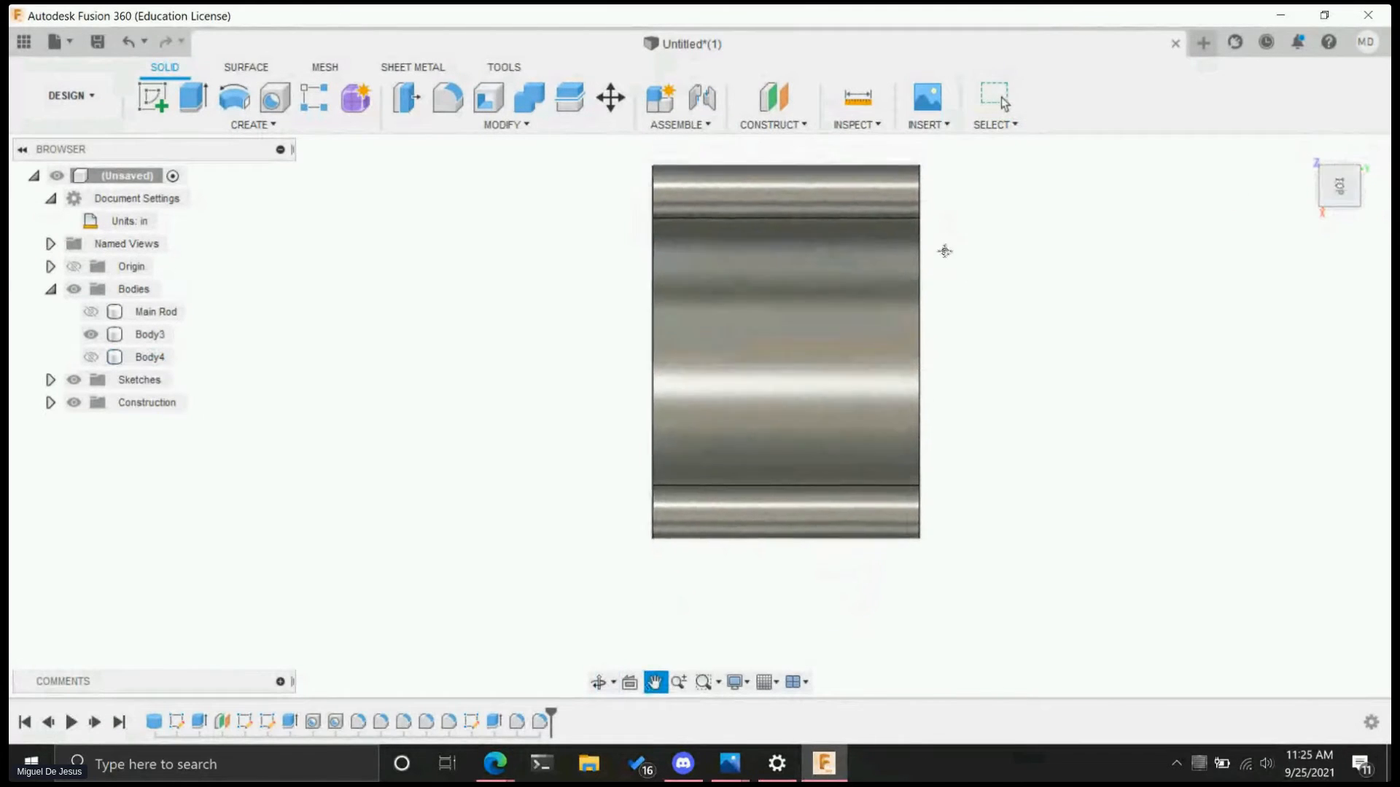
- Start a new sketch on the horizontal origin plane and view it from the top
left_click(153, 99)
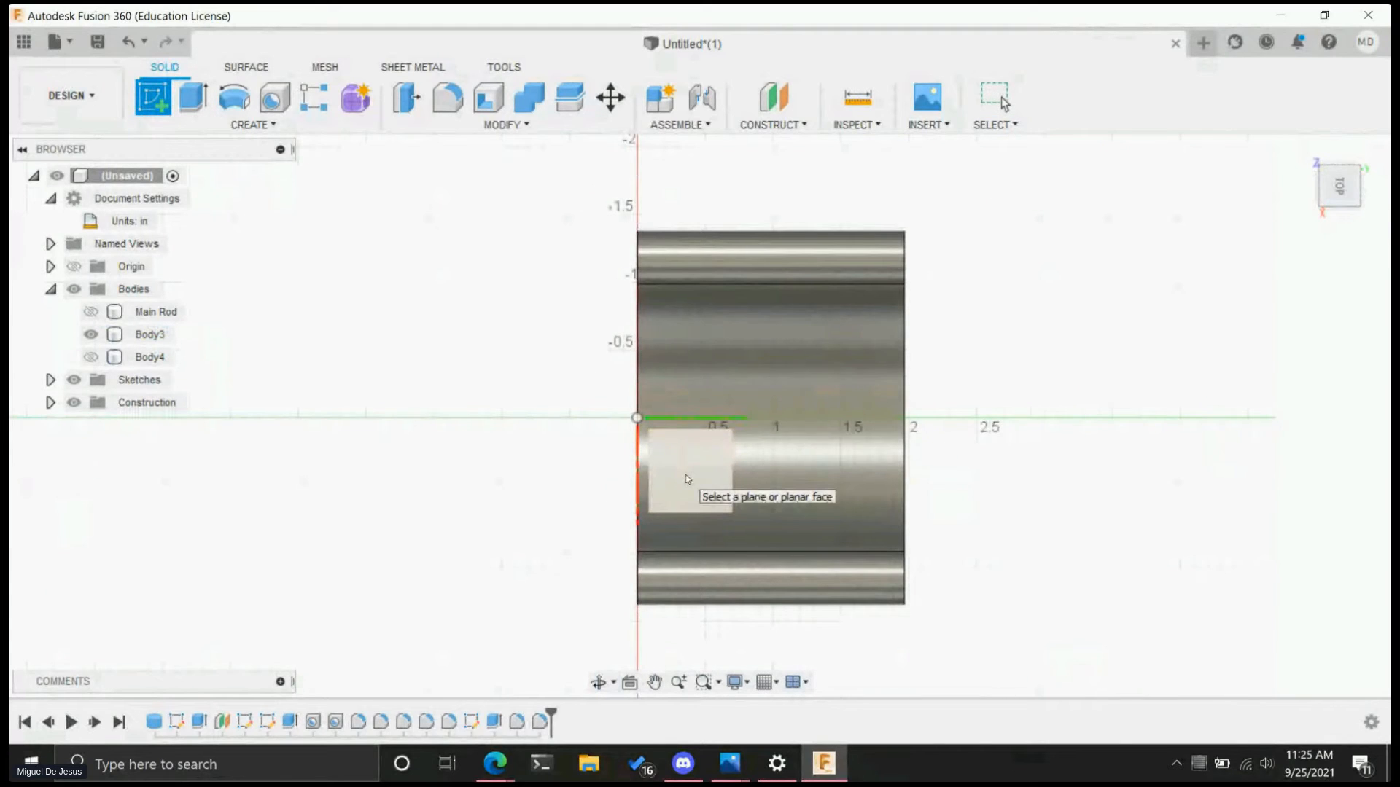
left_click(686, 479)
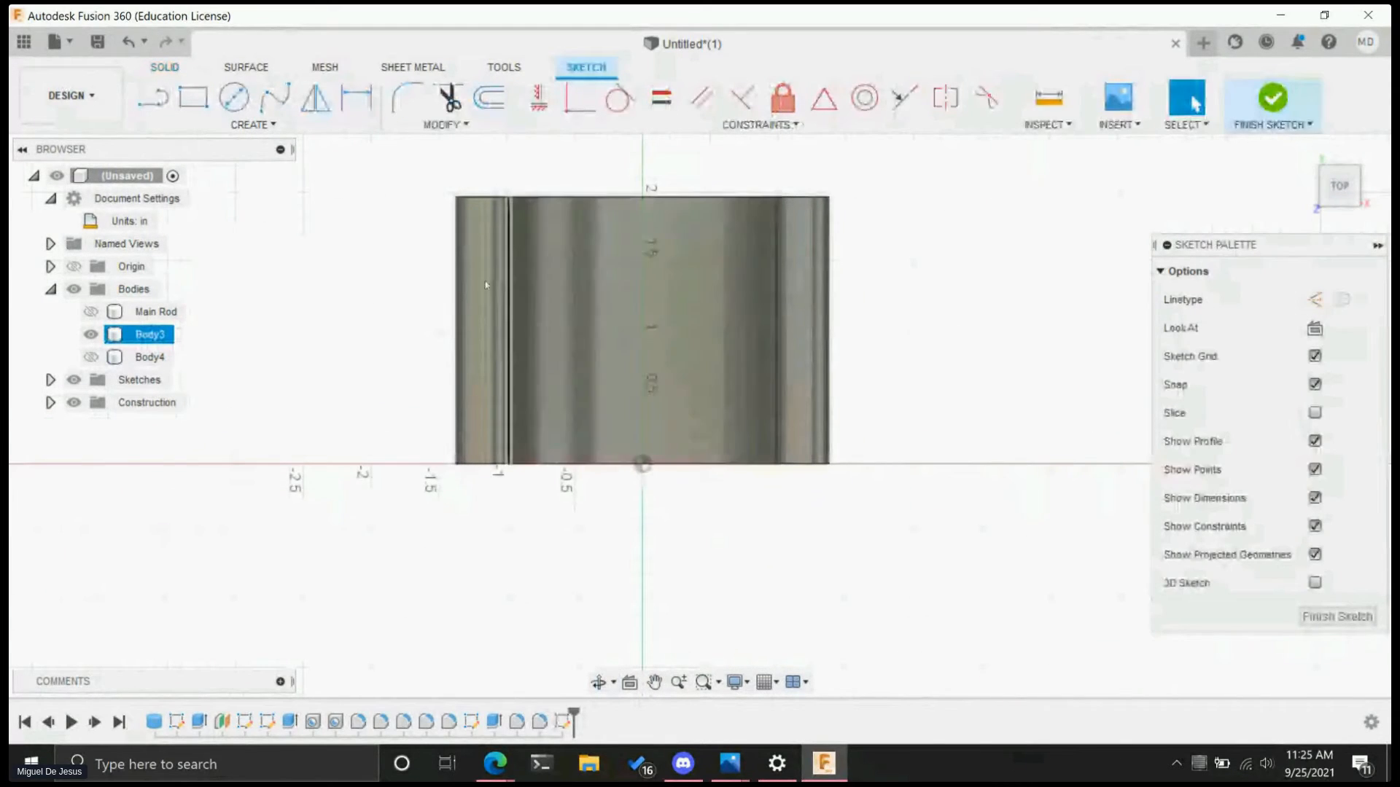
middle_click_drag(950, 471, 1036, 295, "shift")
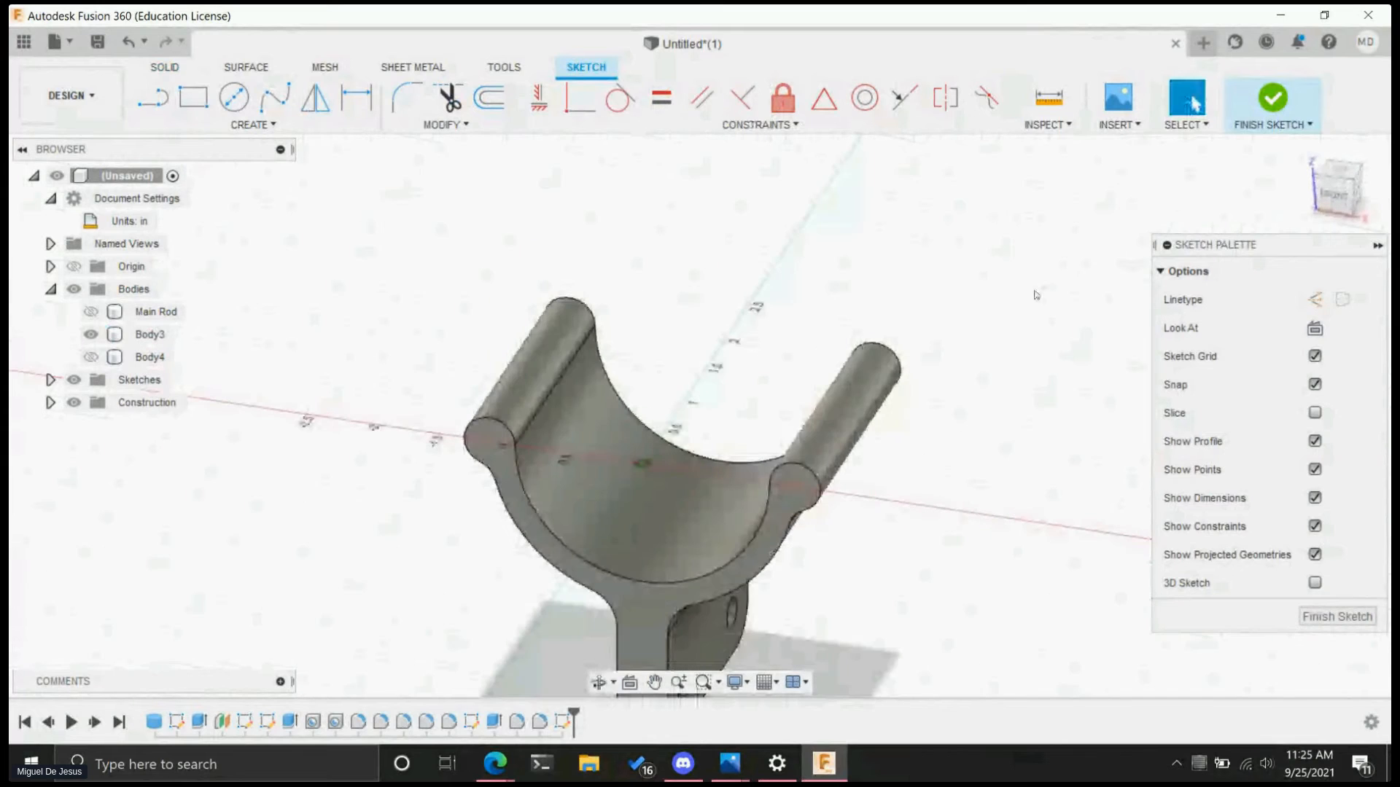
left_click(1333, 168)
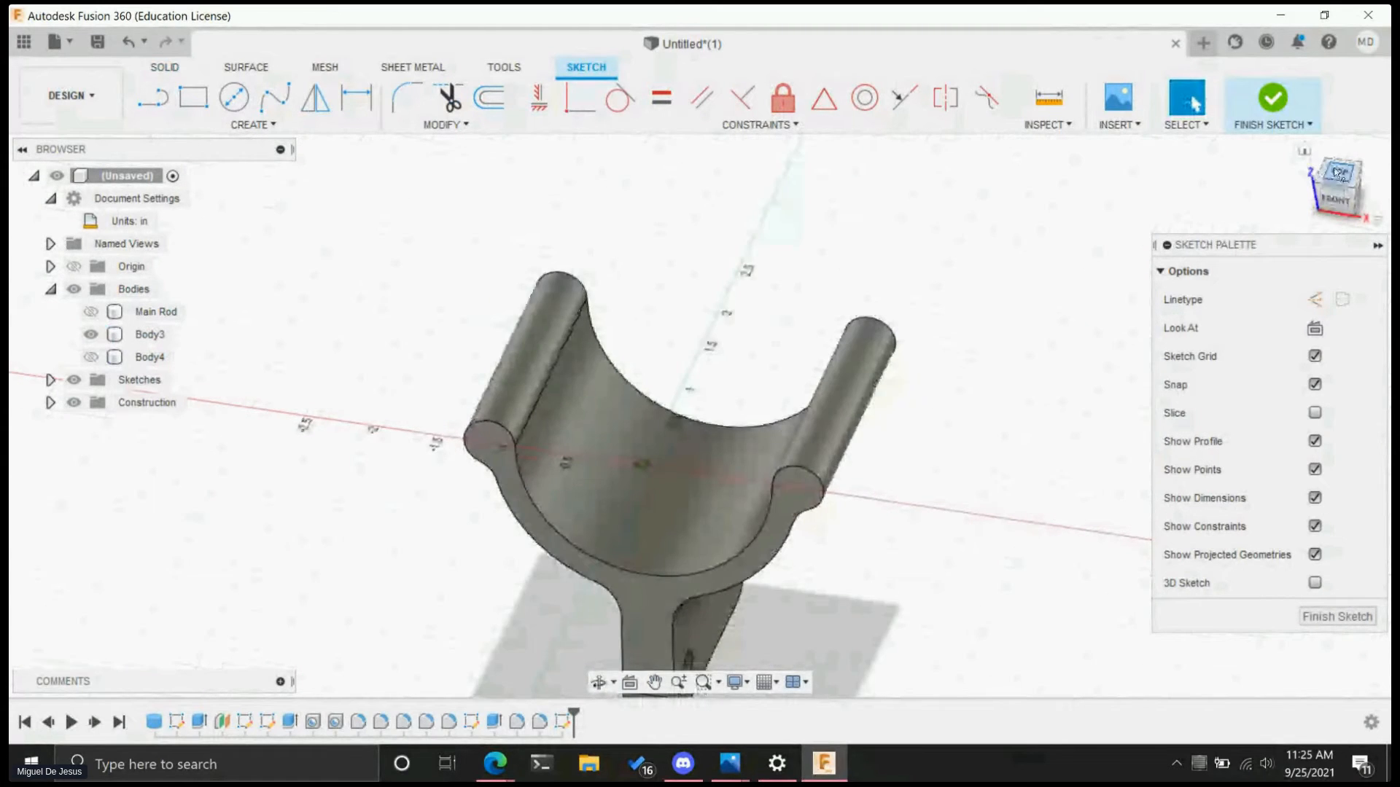
- Sketch a rectangle about 2.8 in wide and 0.6 in high across the middle of the part
key("r")
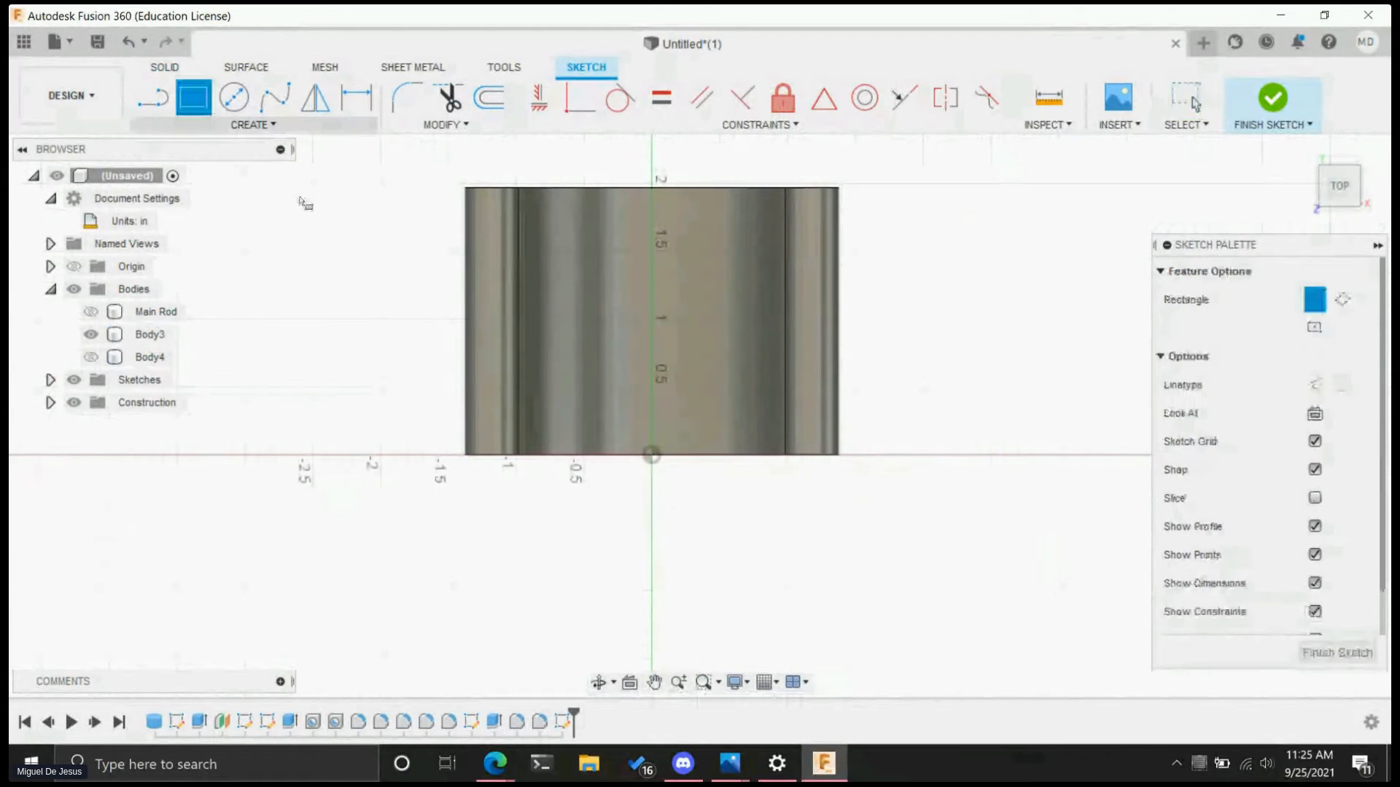
left_click(462, 279)
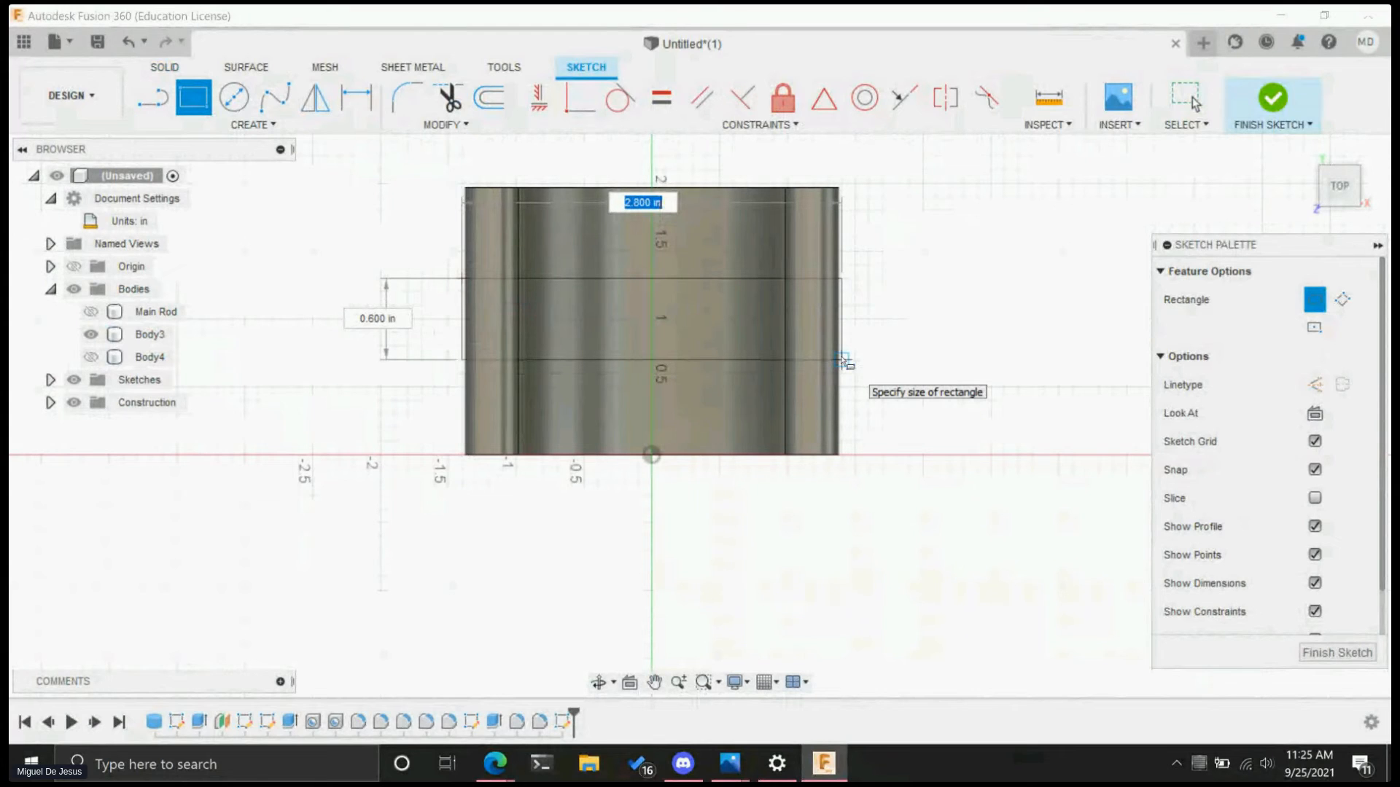
left_click(844, 361)
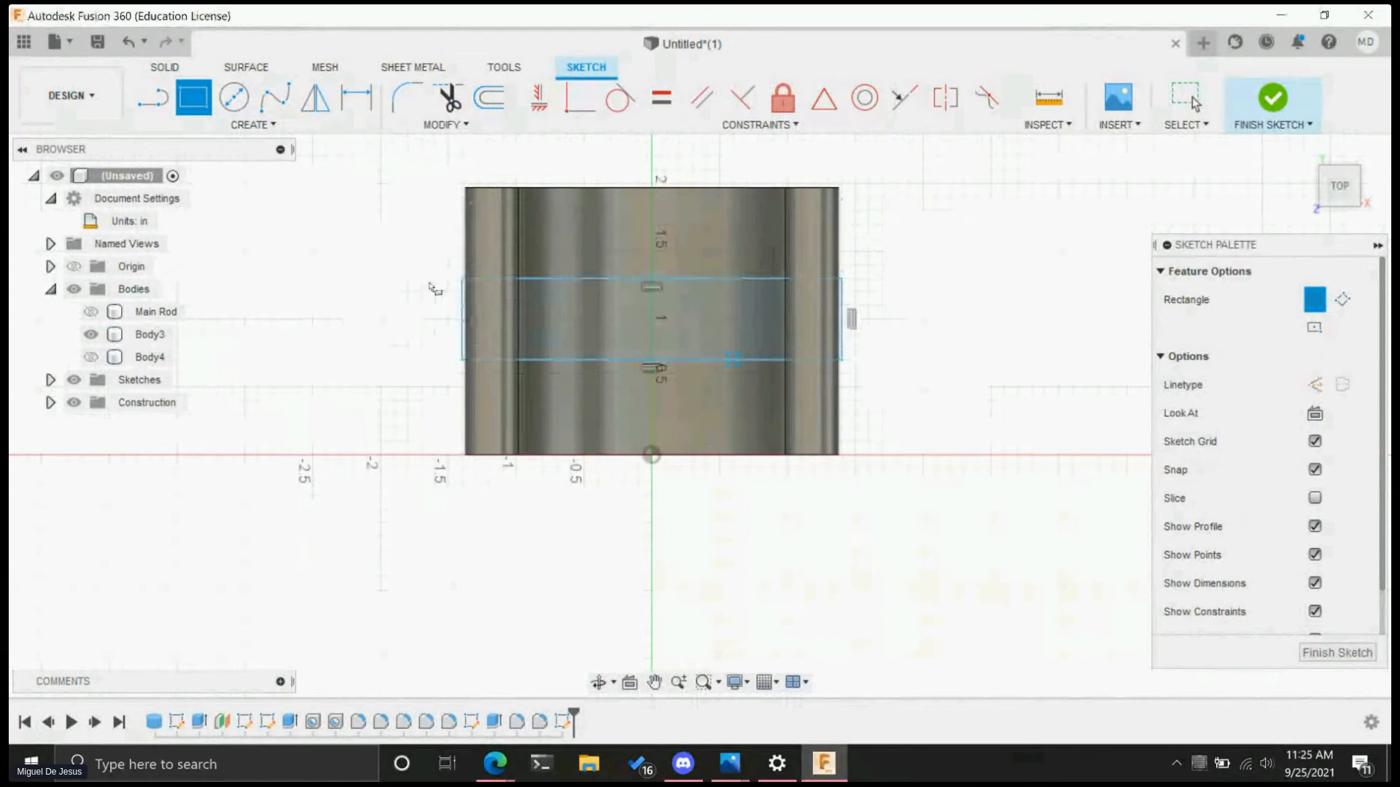
- Change the document's active units to Centimeter
left_click(153, 221)
left_click(1297, 271)
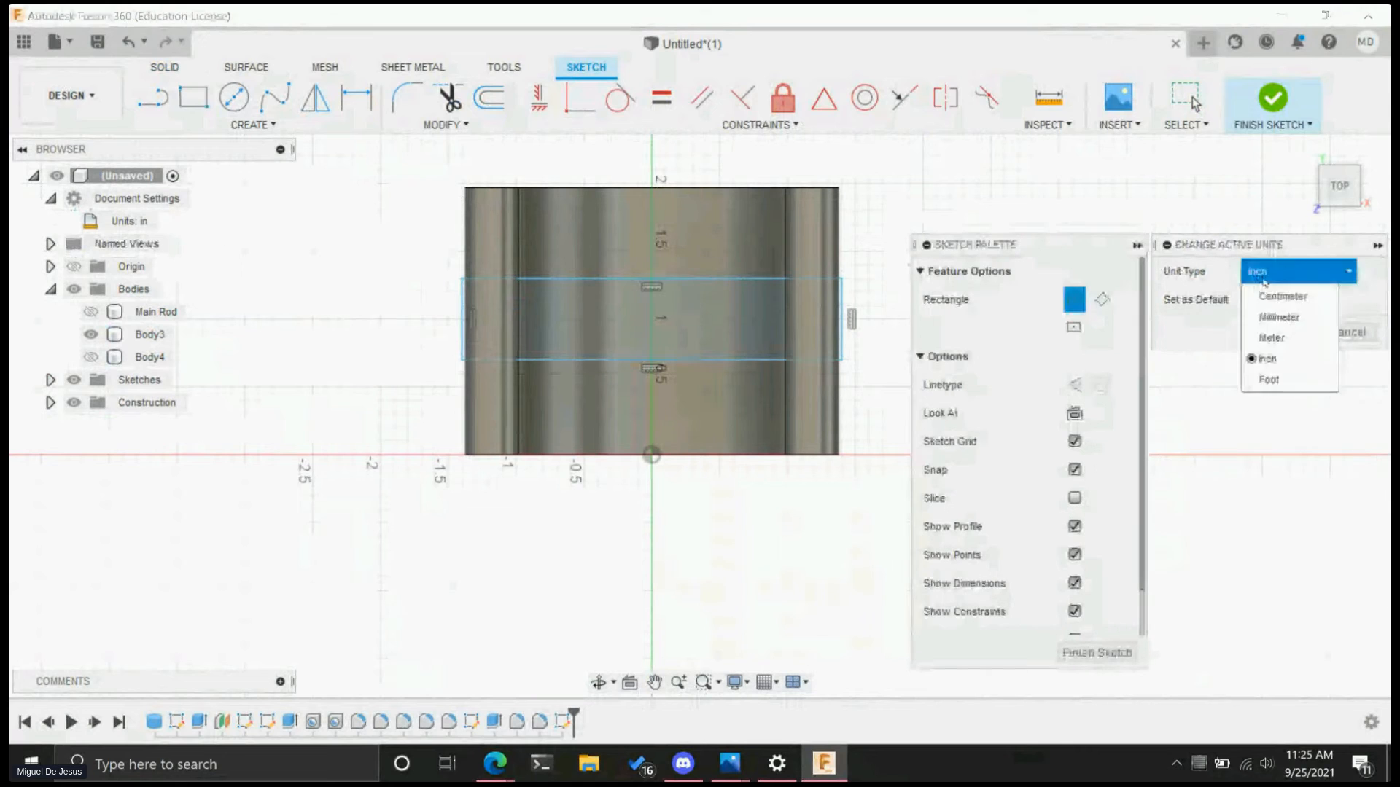
left_click(1272, 294)
left_click(1281, 332)
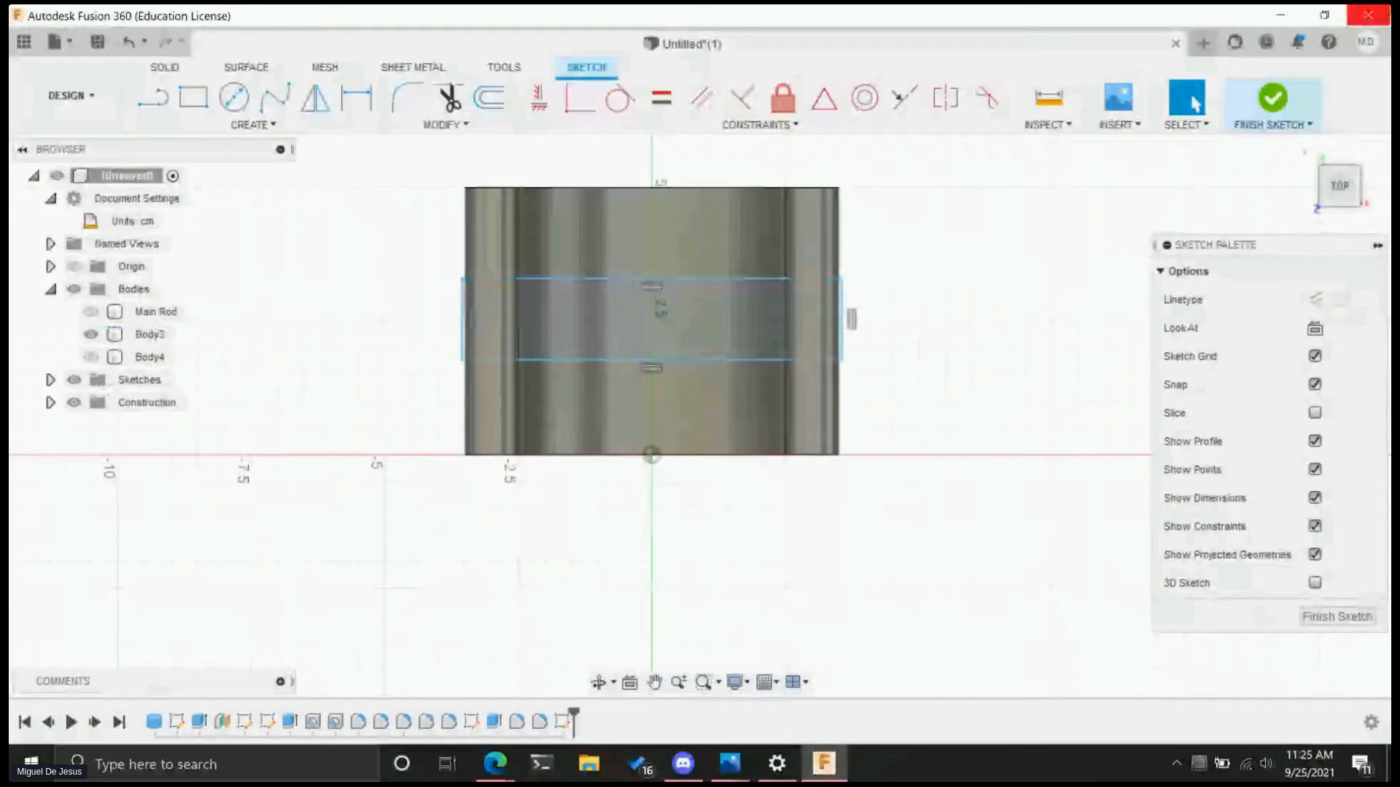
- Undo the unit change and the rectangle
left_click(742, 281)
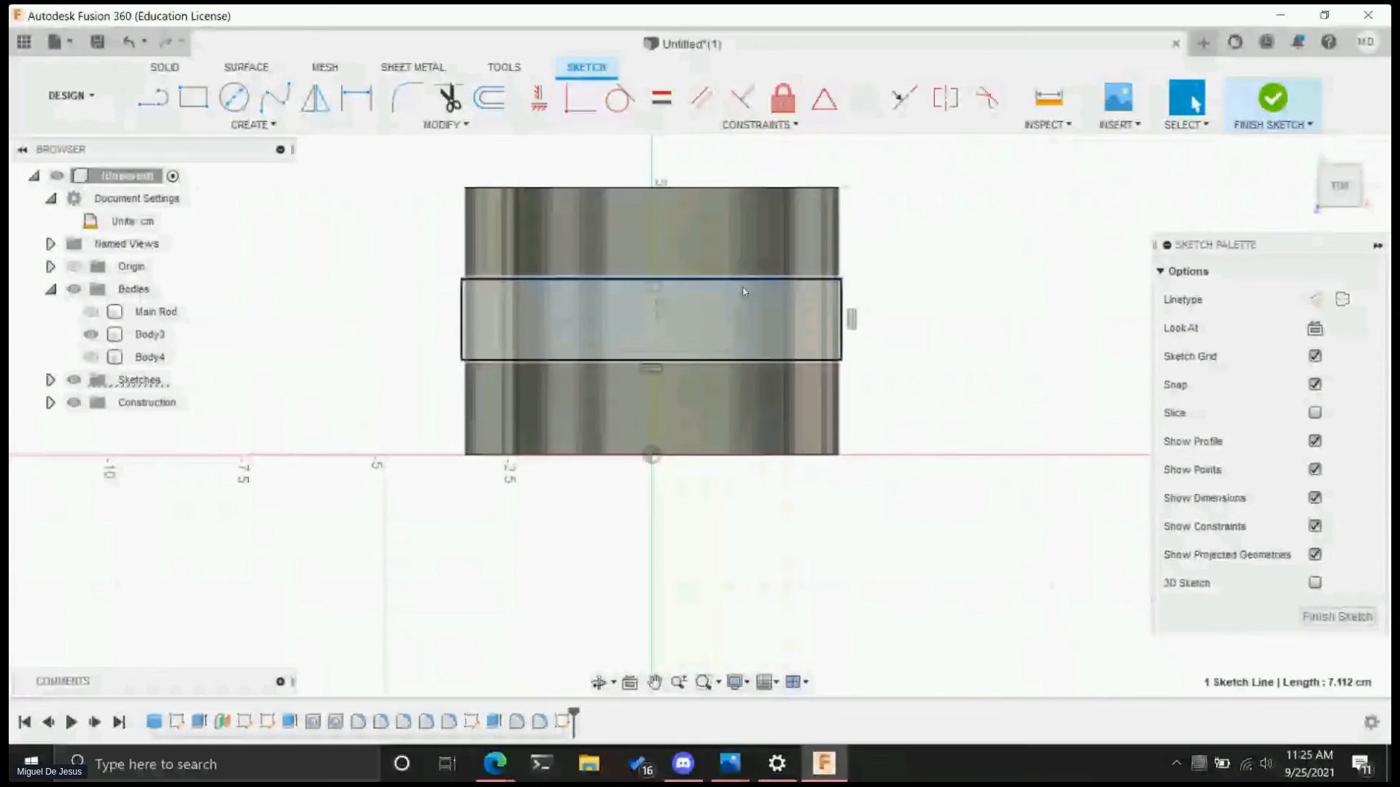
key("ctrl+z")
key("ctrl+z")
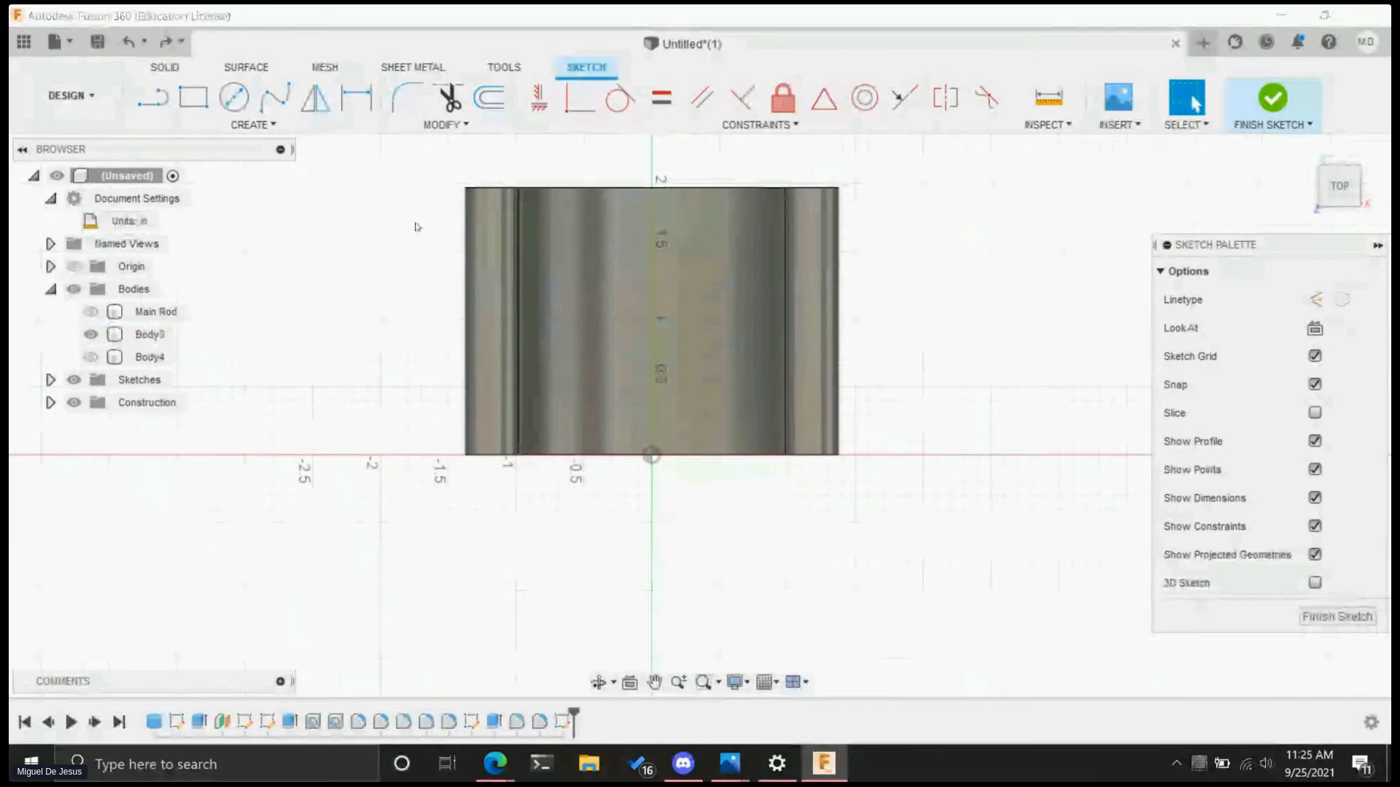
- Set the document's unit type to Centimeter
left_click(166, 221)
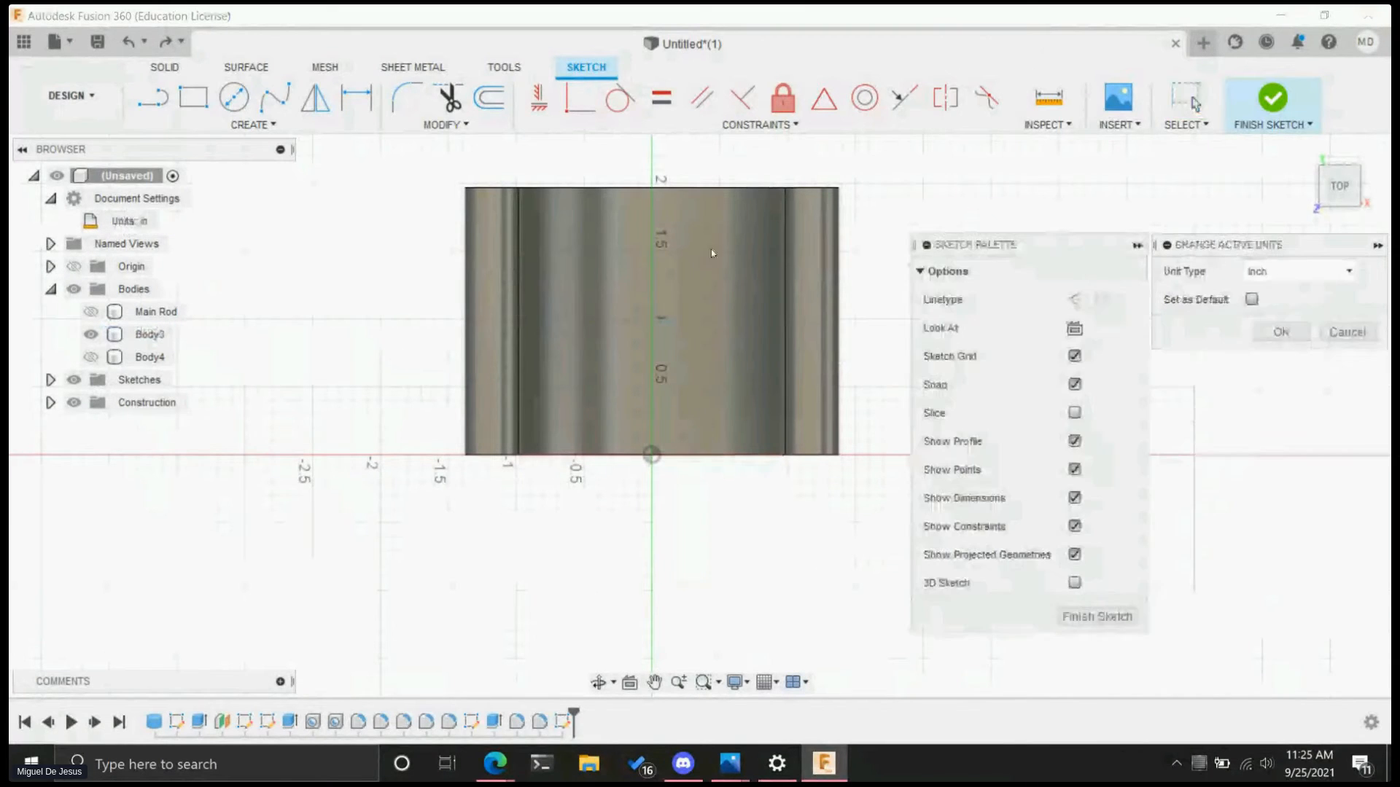
left_click(1327, 274)
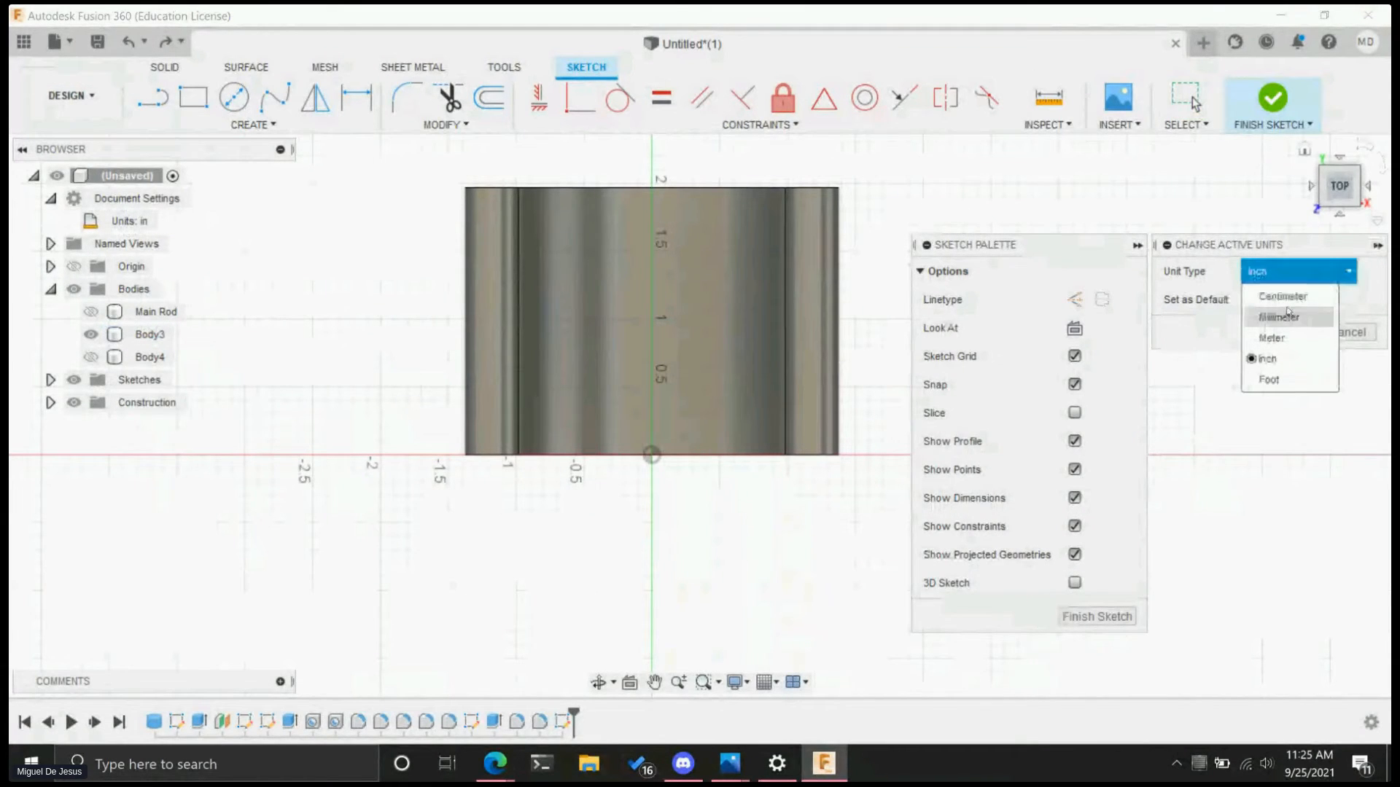
left_click(1281, 296)
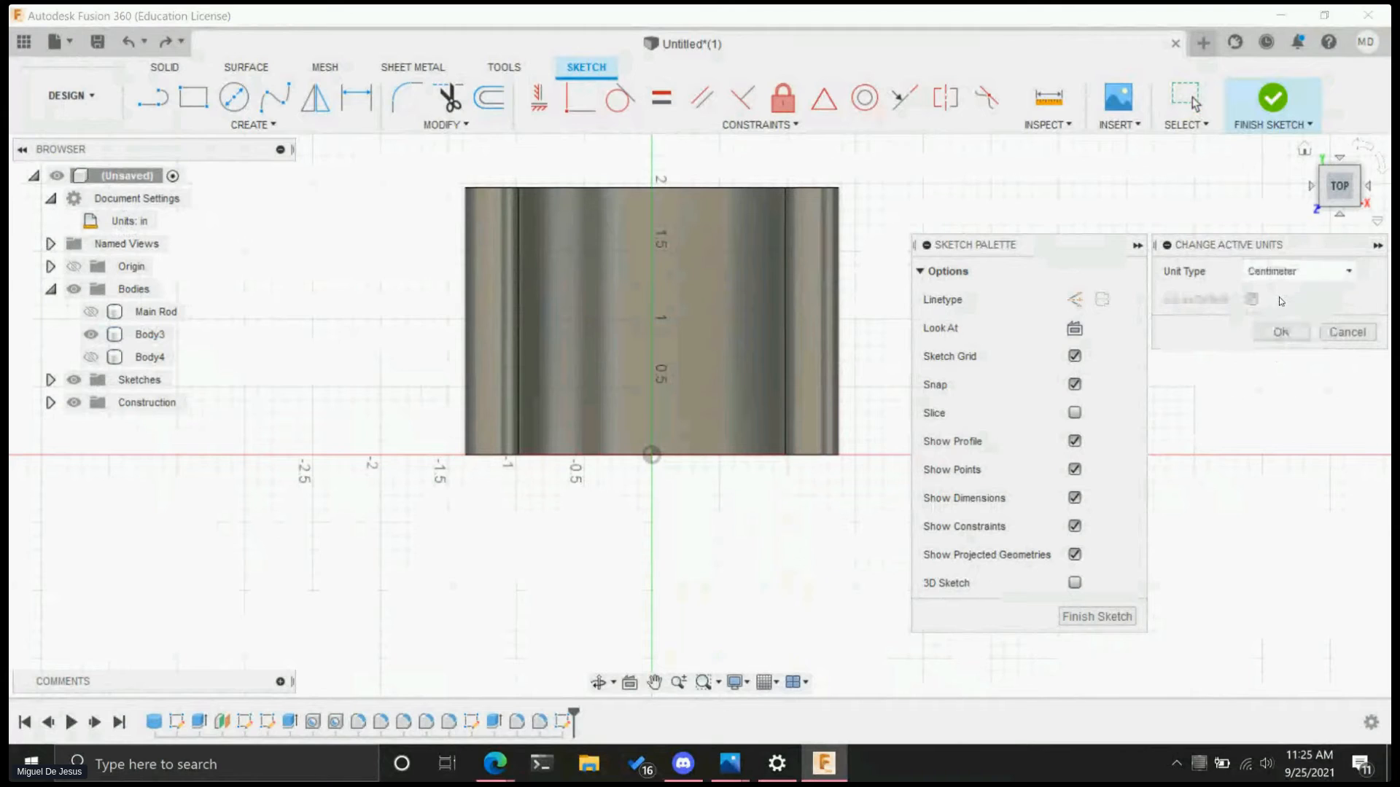
left_click(1279, 331)
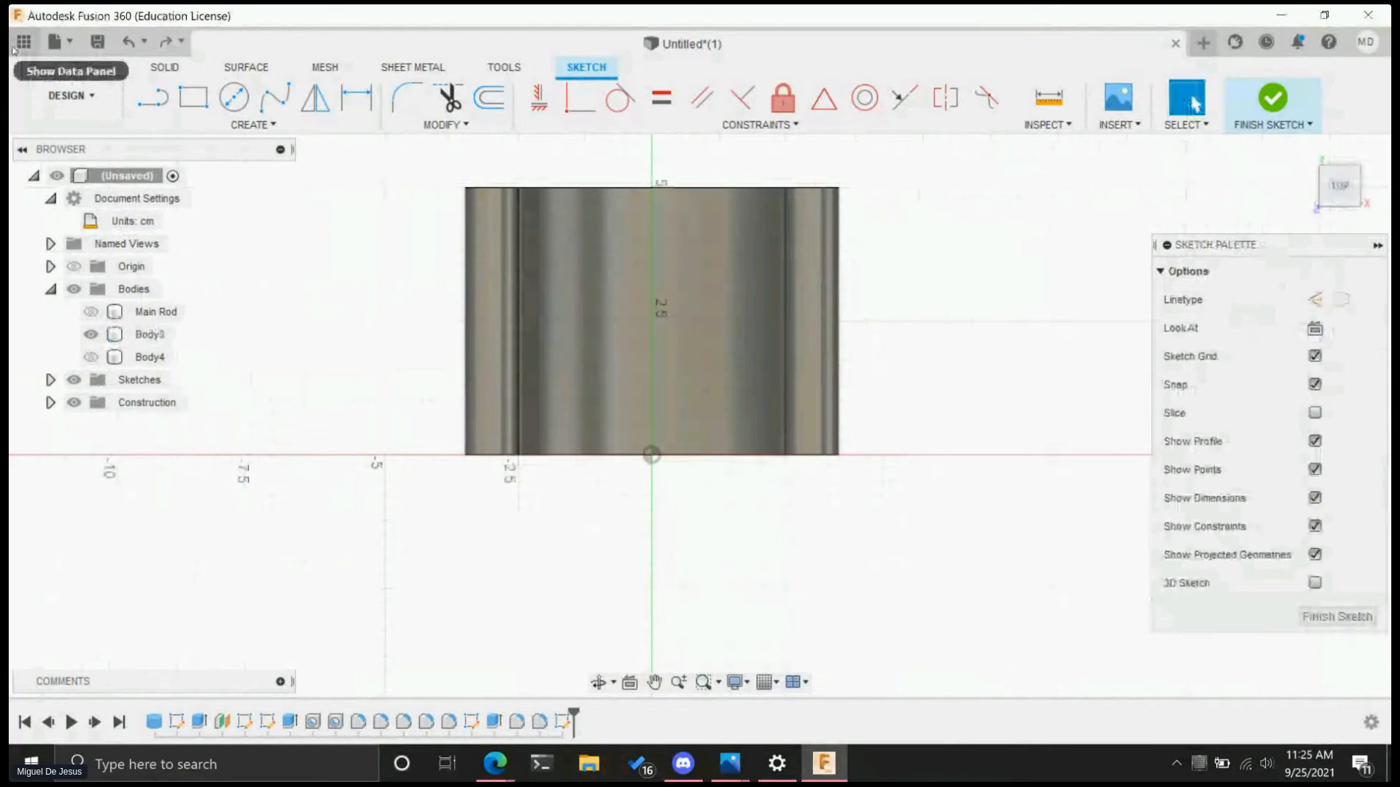
- Try to export the design as an STL file
left_click(58, 40)
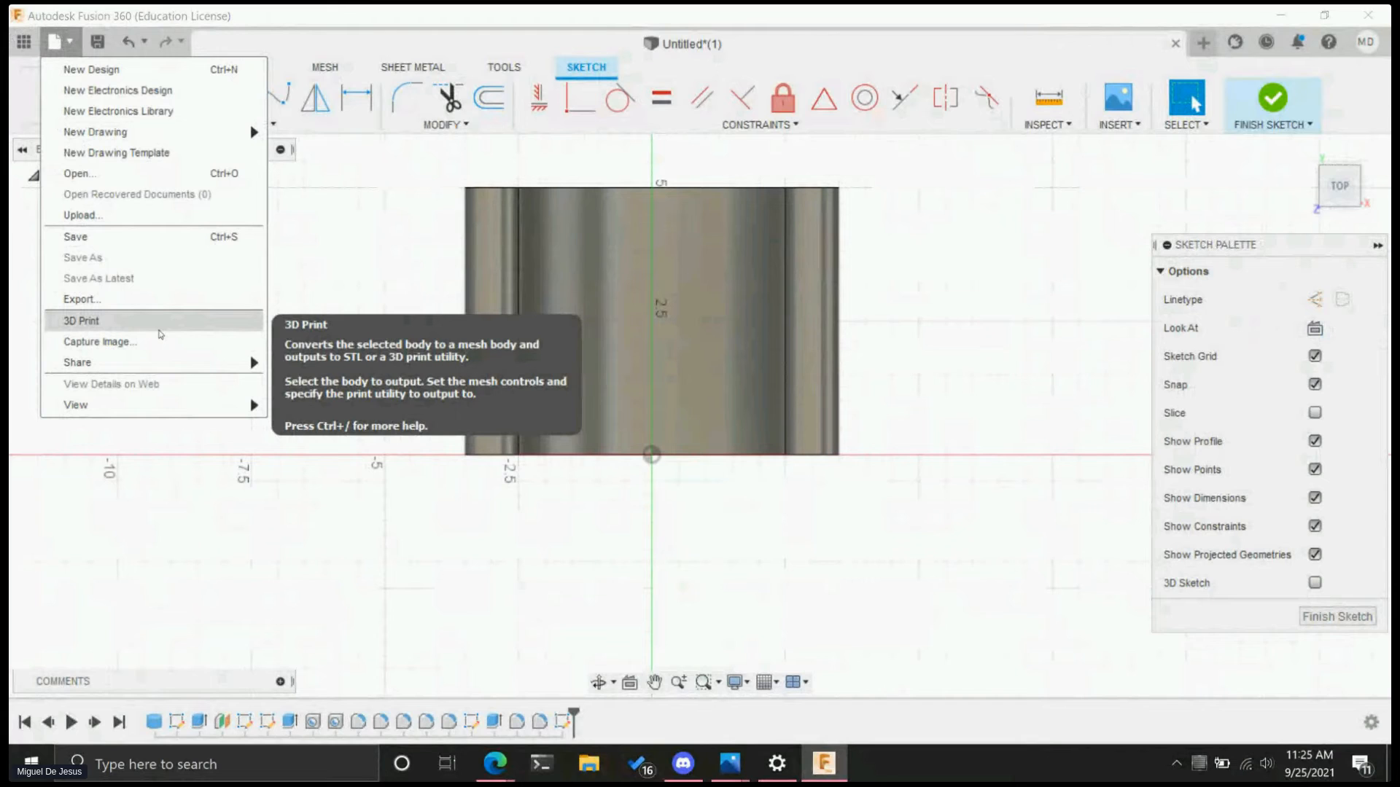
left_click(82, 299)
left_click(683, 248)
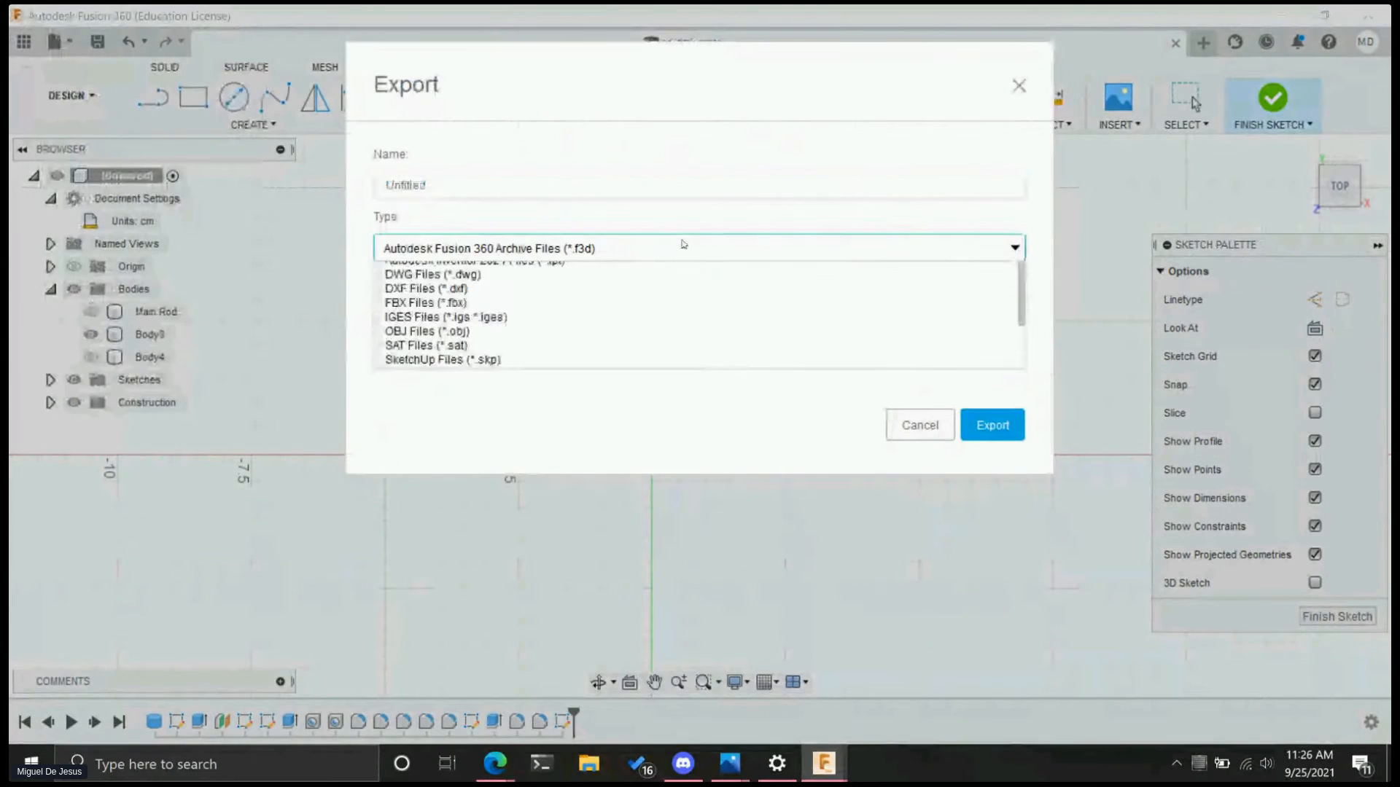
scroll(660, 292, "down", 3)
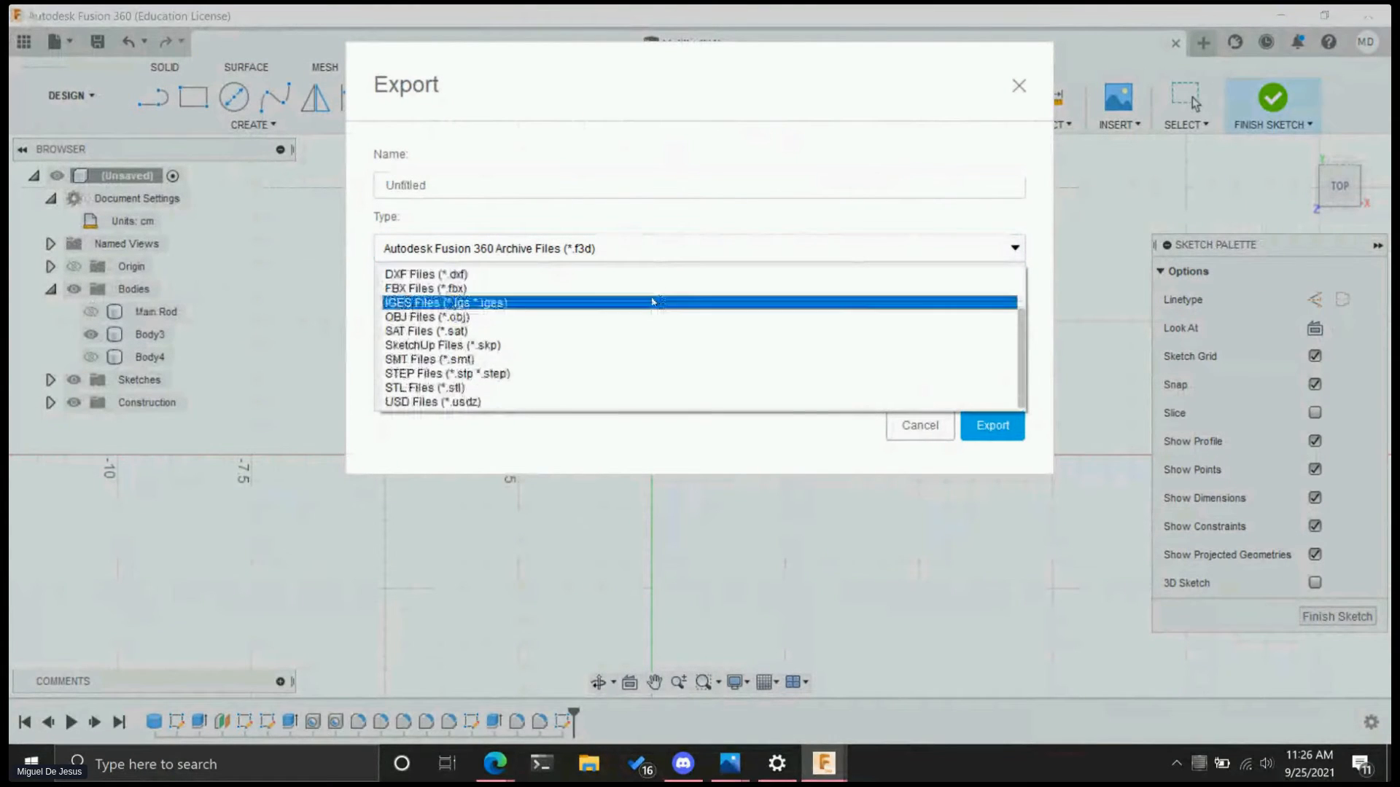
left_click(467, 388)
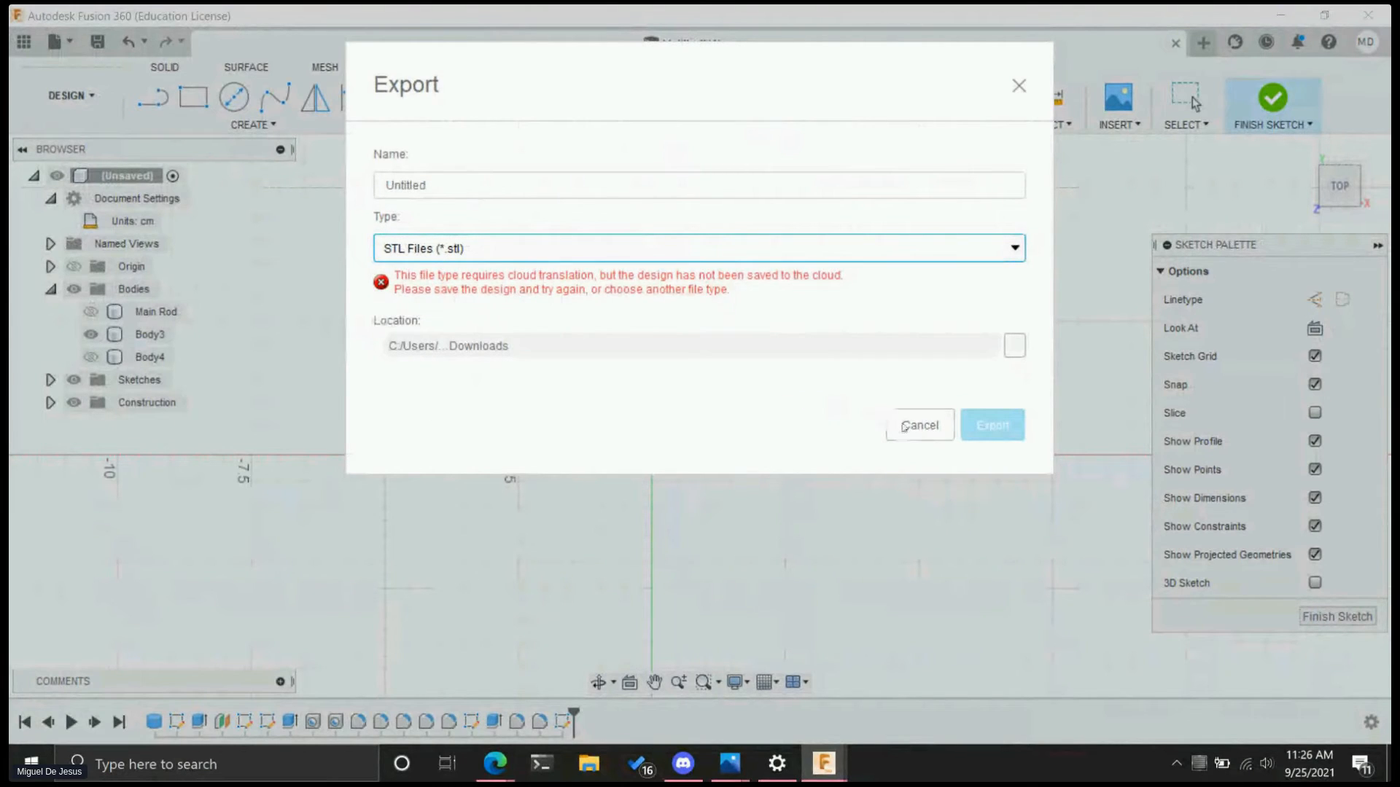
left_click(742, 248)
left_click(593, 386)
left_click(919, 425)
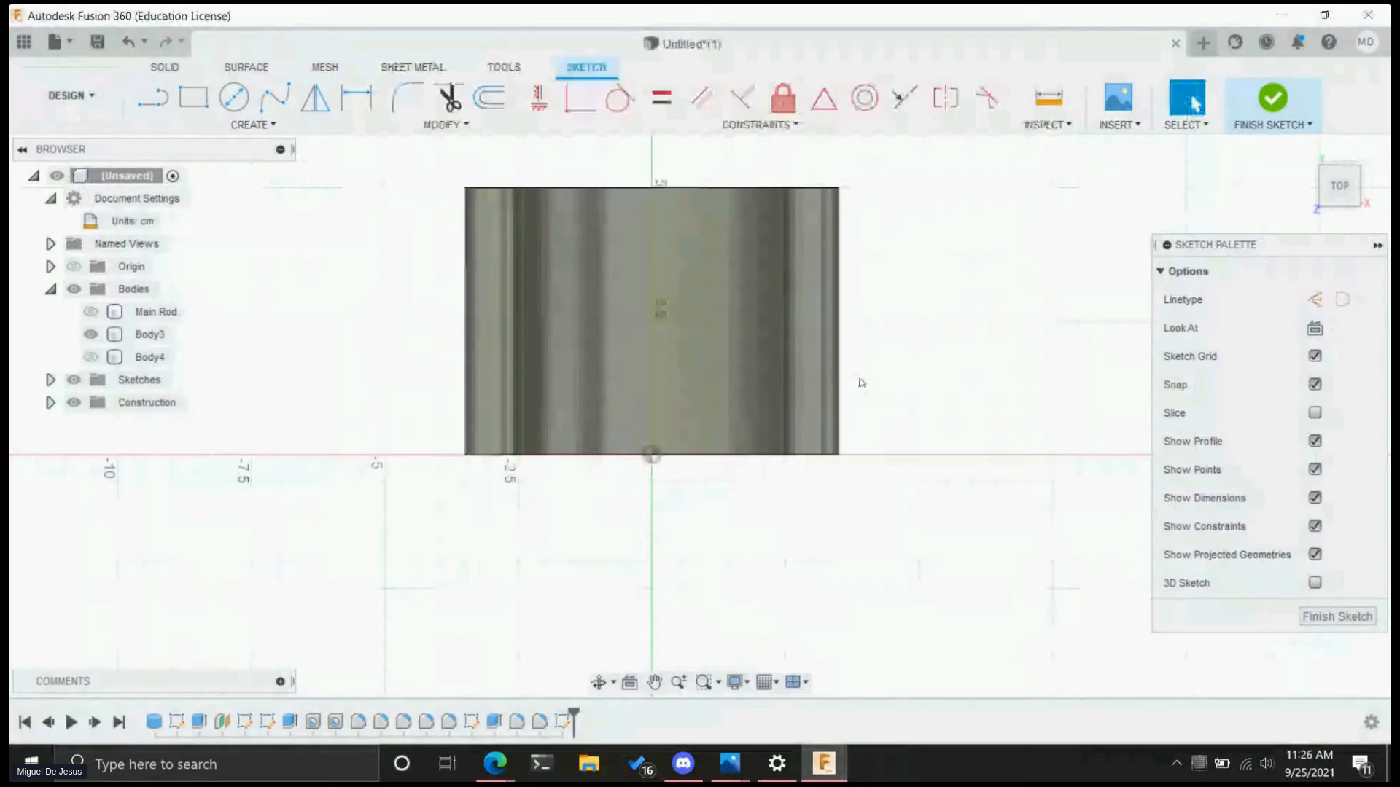
- Review the 3D Print unit type, refinement and print utility application options without creating any output
left_click(61, 42)
left_click(119, 300)
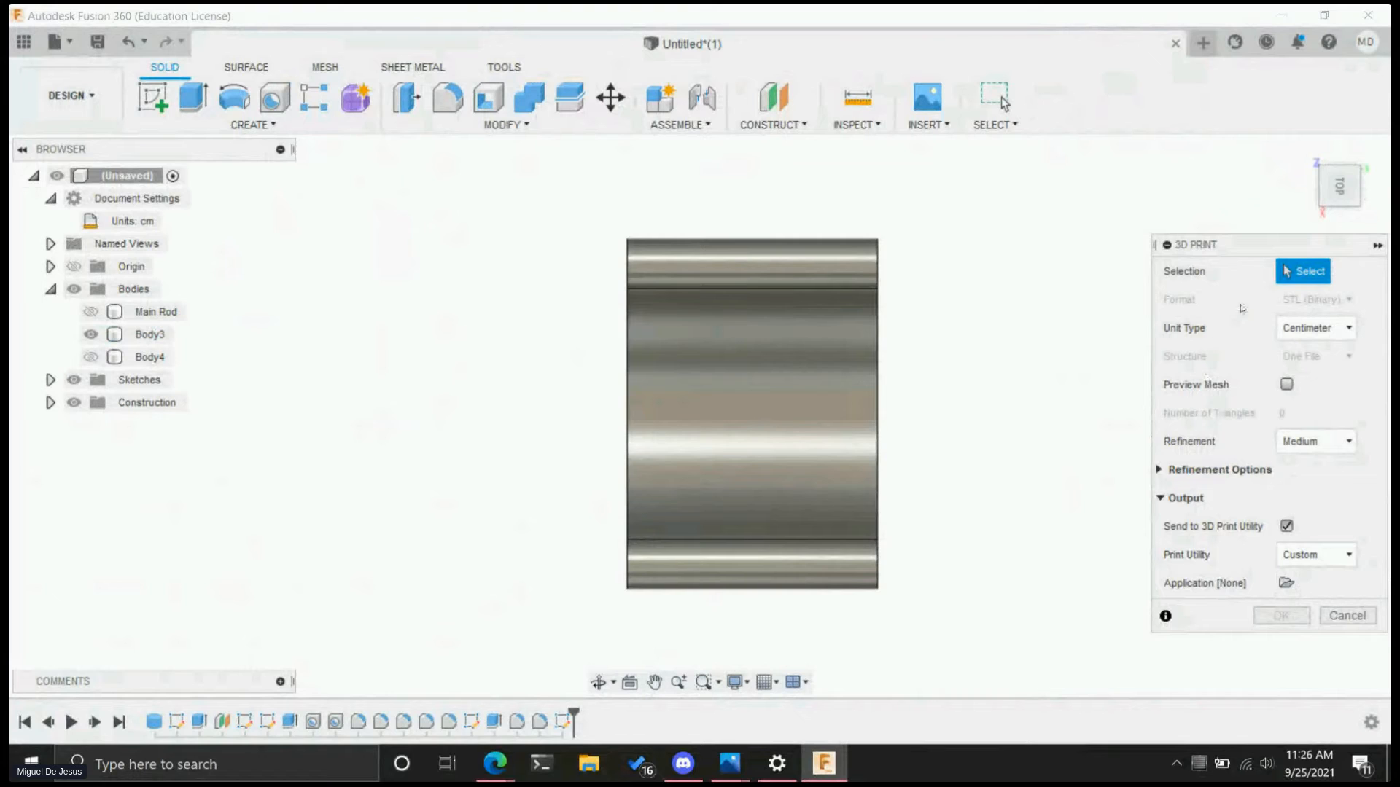
left_click(1309, 328)
left_click(1315, 332)
left_click(1333, 436)
left_click(1328, 445)
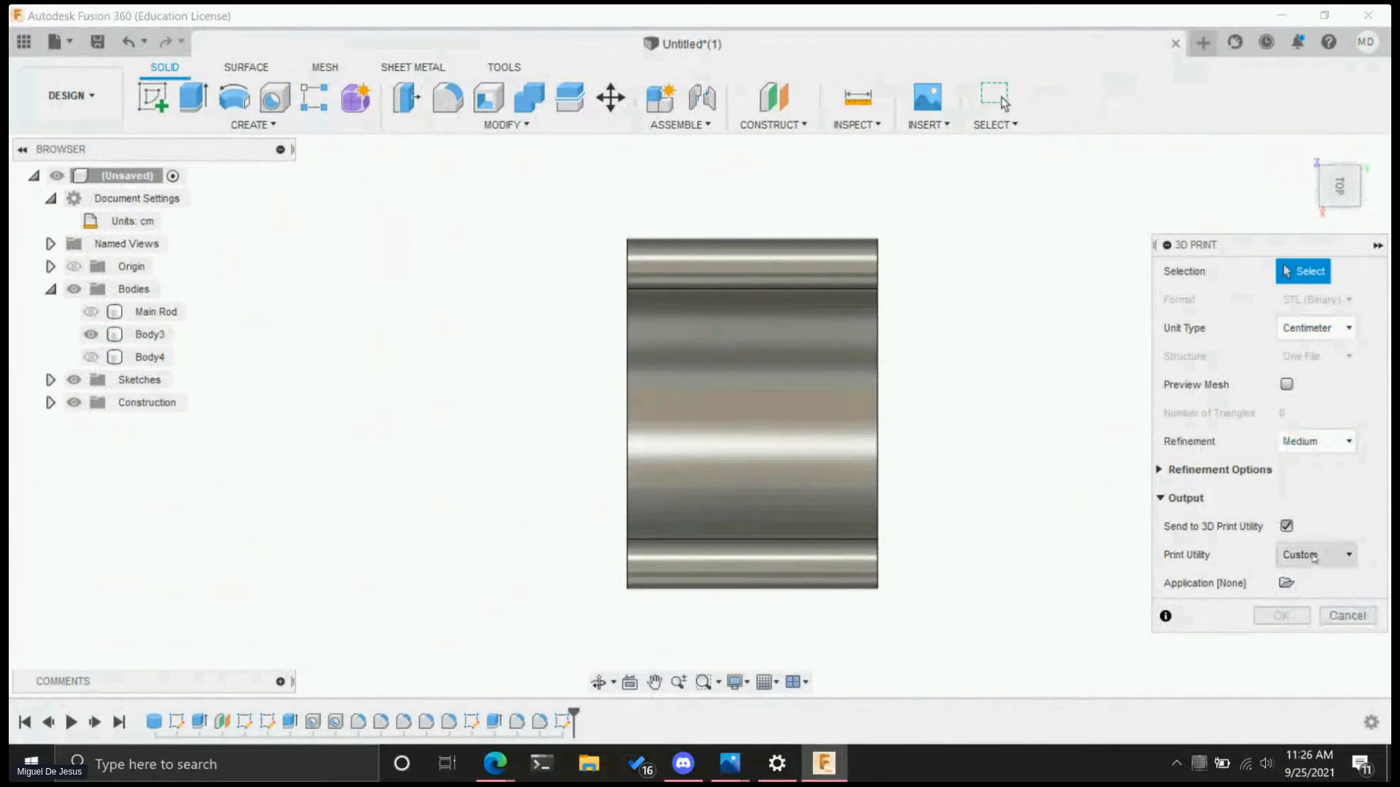
left_click(1286, 583)
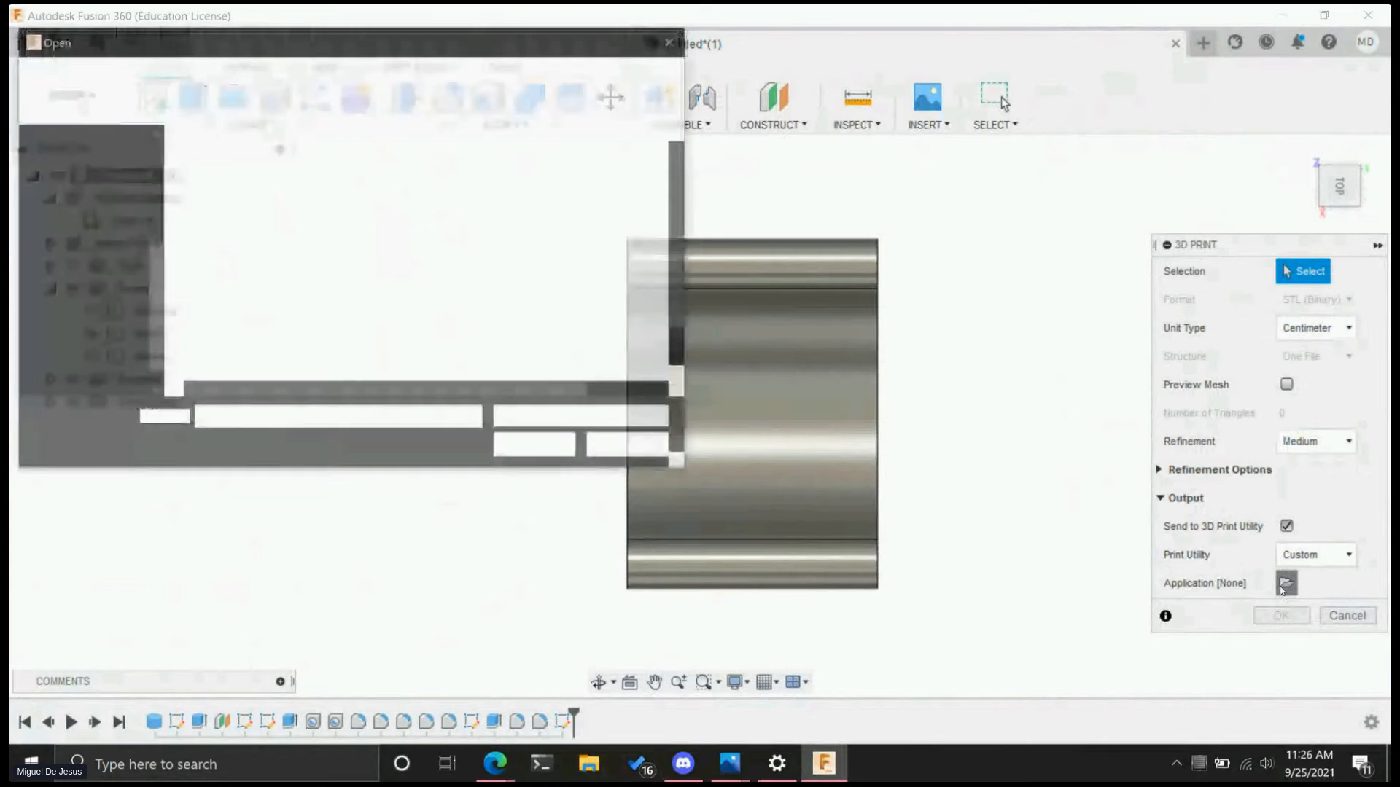
left_click(633, 449)
left_click(1347, 617)
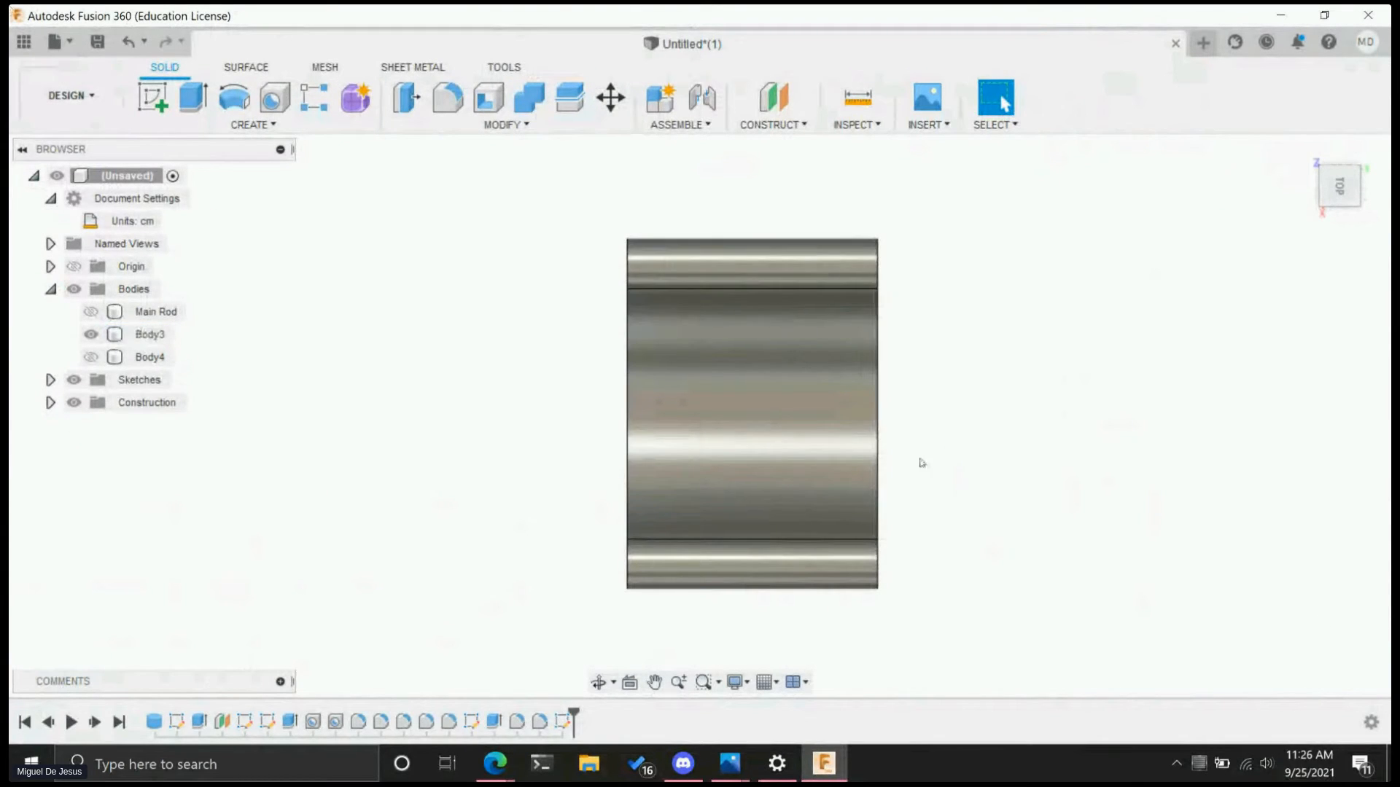
left_click(55, 42)
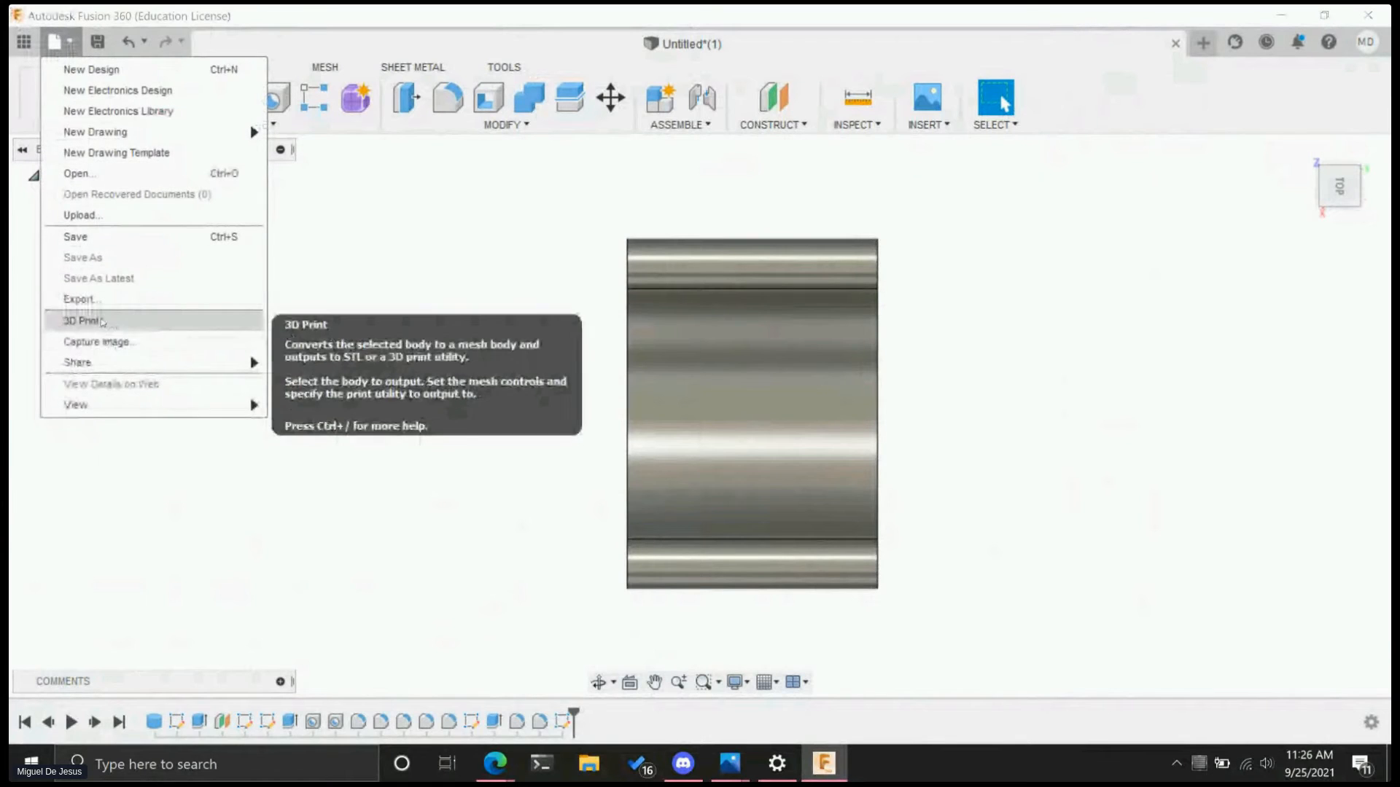
left_click(105, 320)
left_click(55, 41)
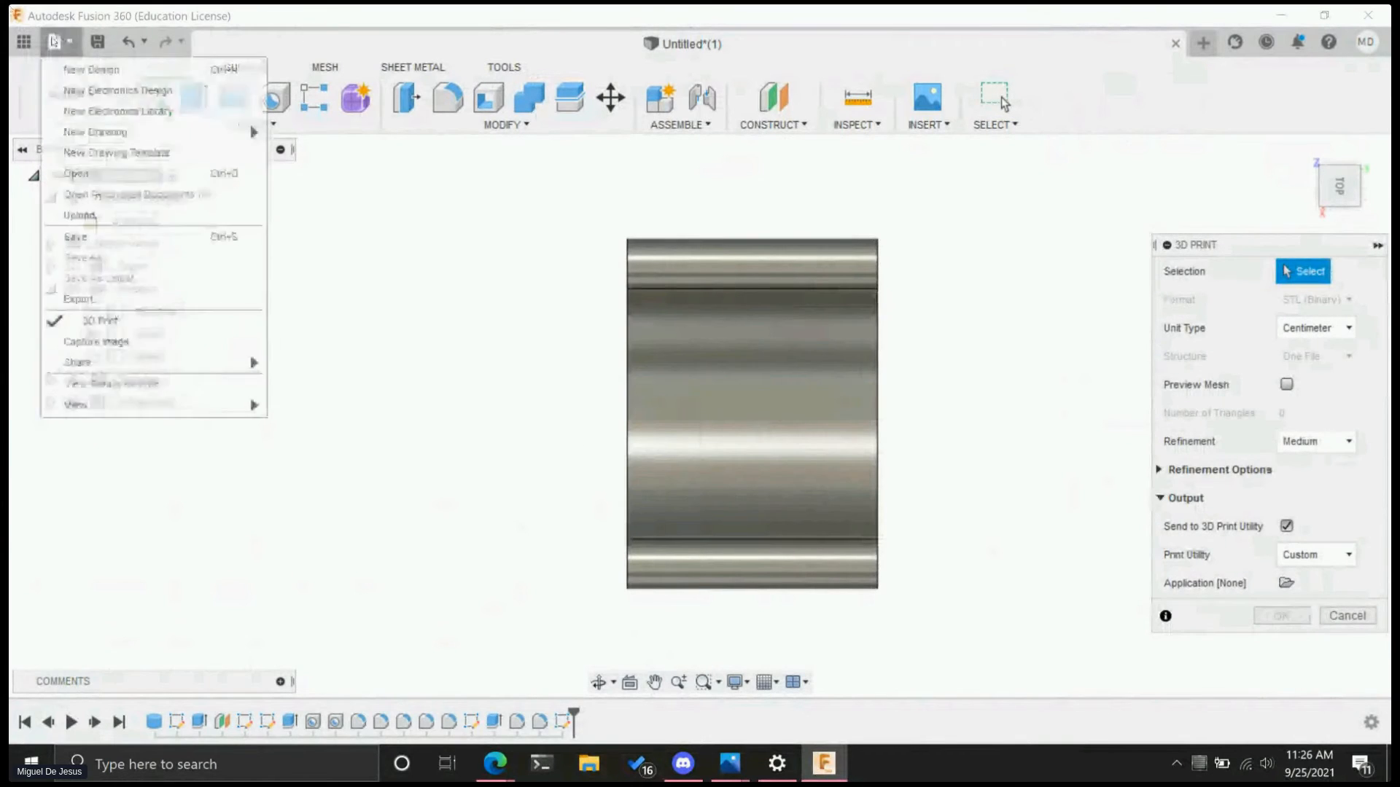
left_click(98, 319)
left_click(57, 43)
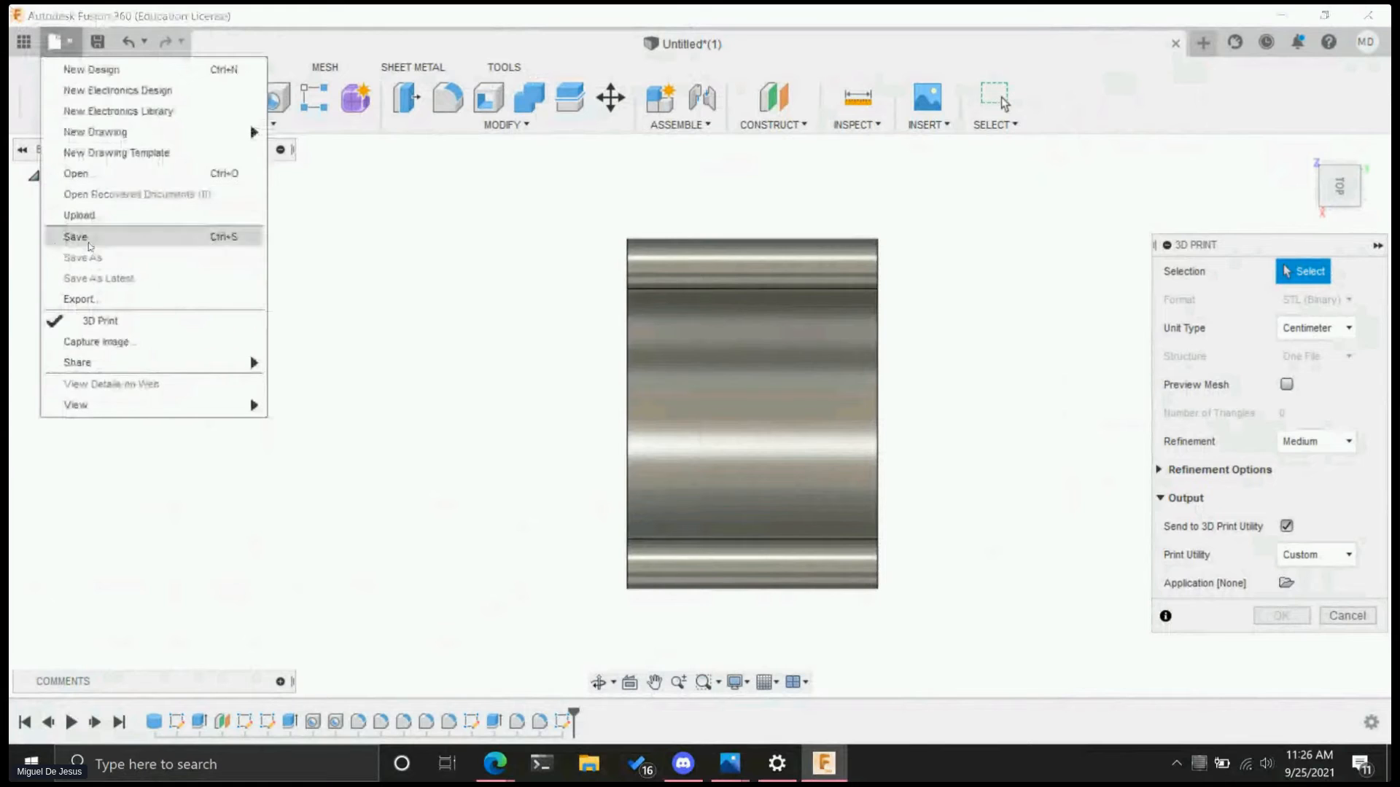
left_click(78, 342)
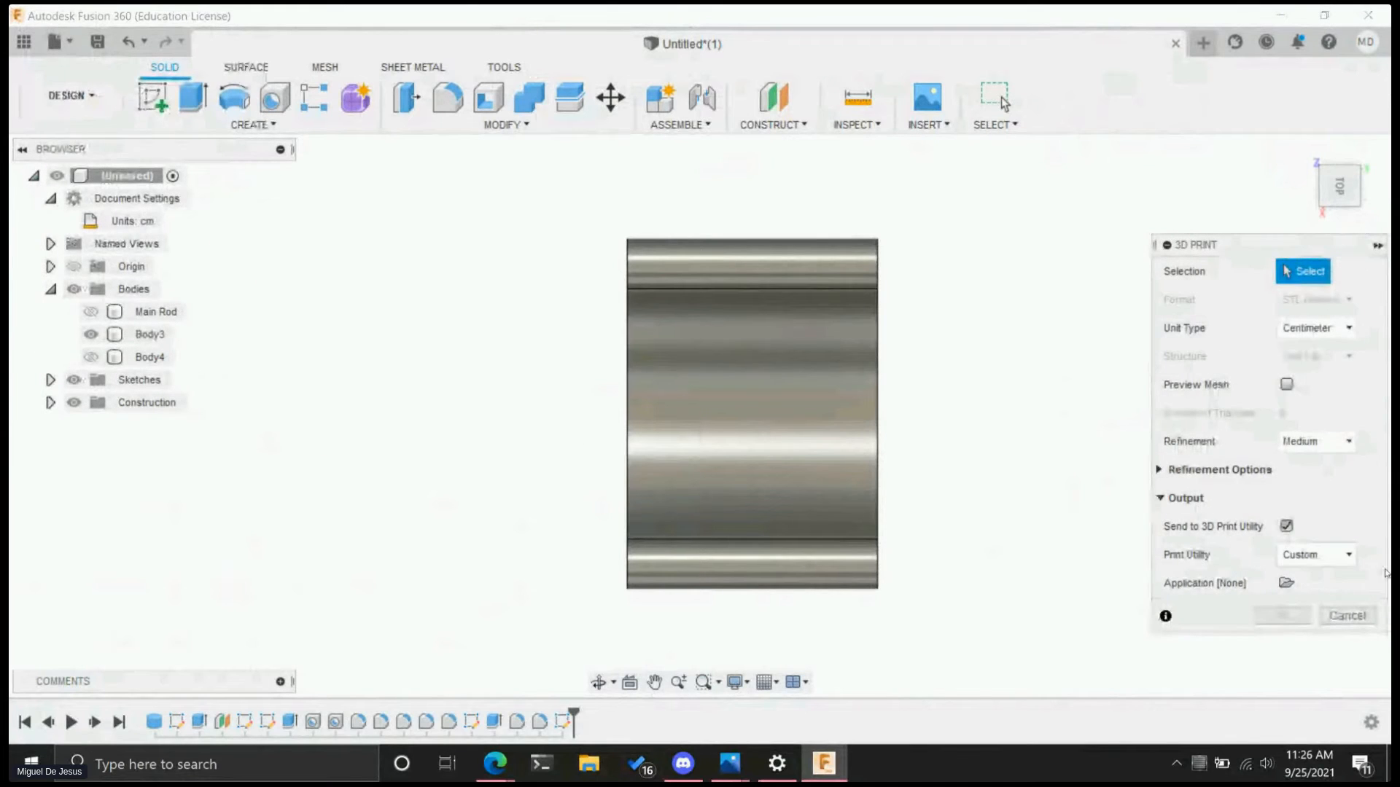
left_click(1347, 617)
- Try the export of the untitled design once more with STL as the file type
left_click(55, 41)
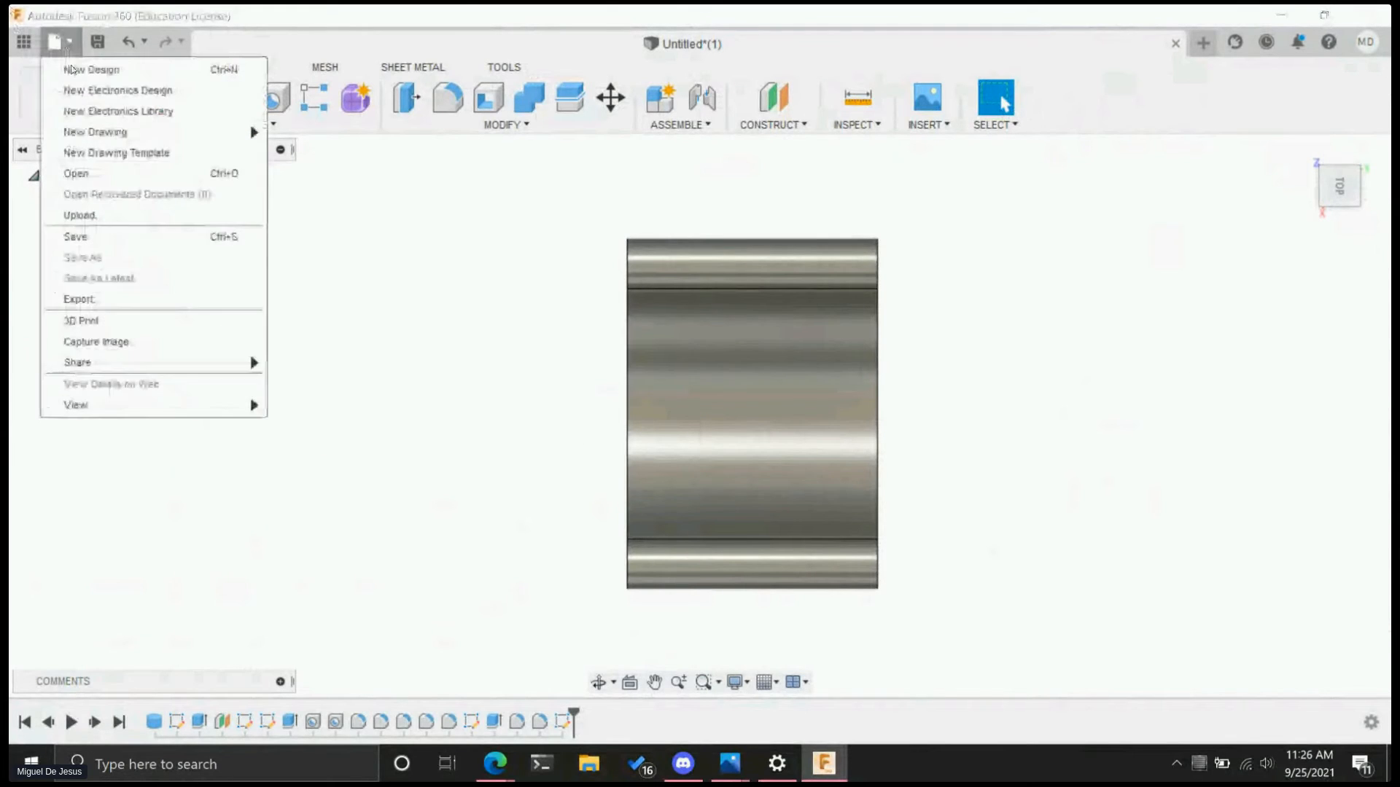
left_click(94, 302)
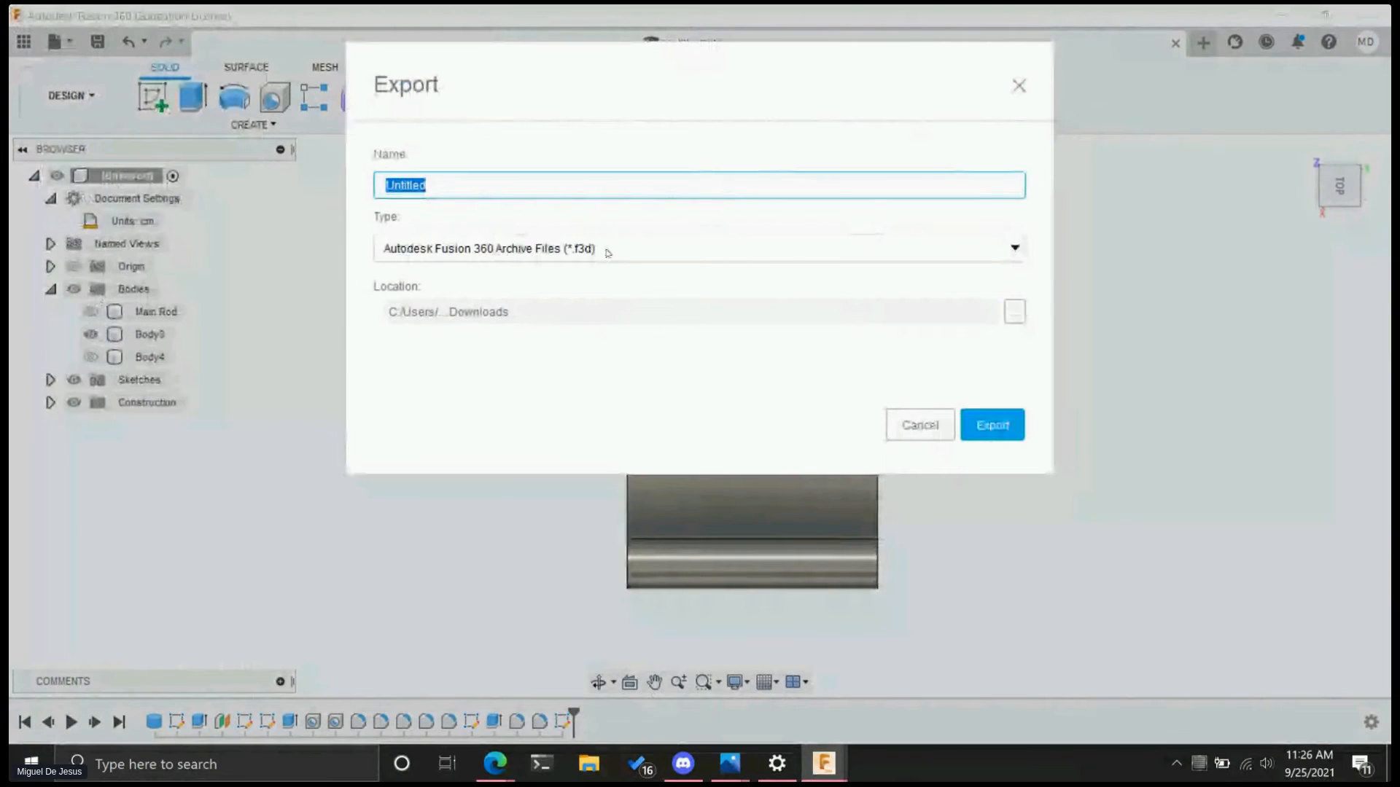
left_click(608, 253)
scroll(438, 342, "down", 2)
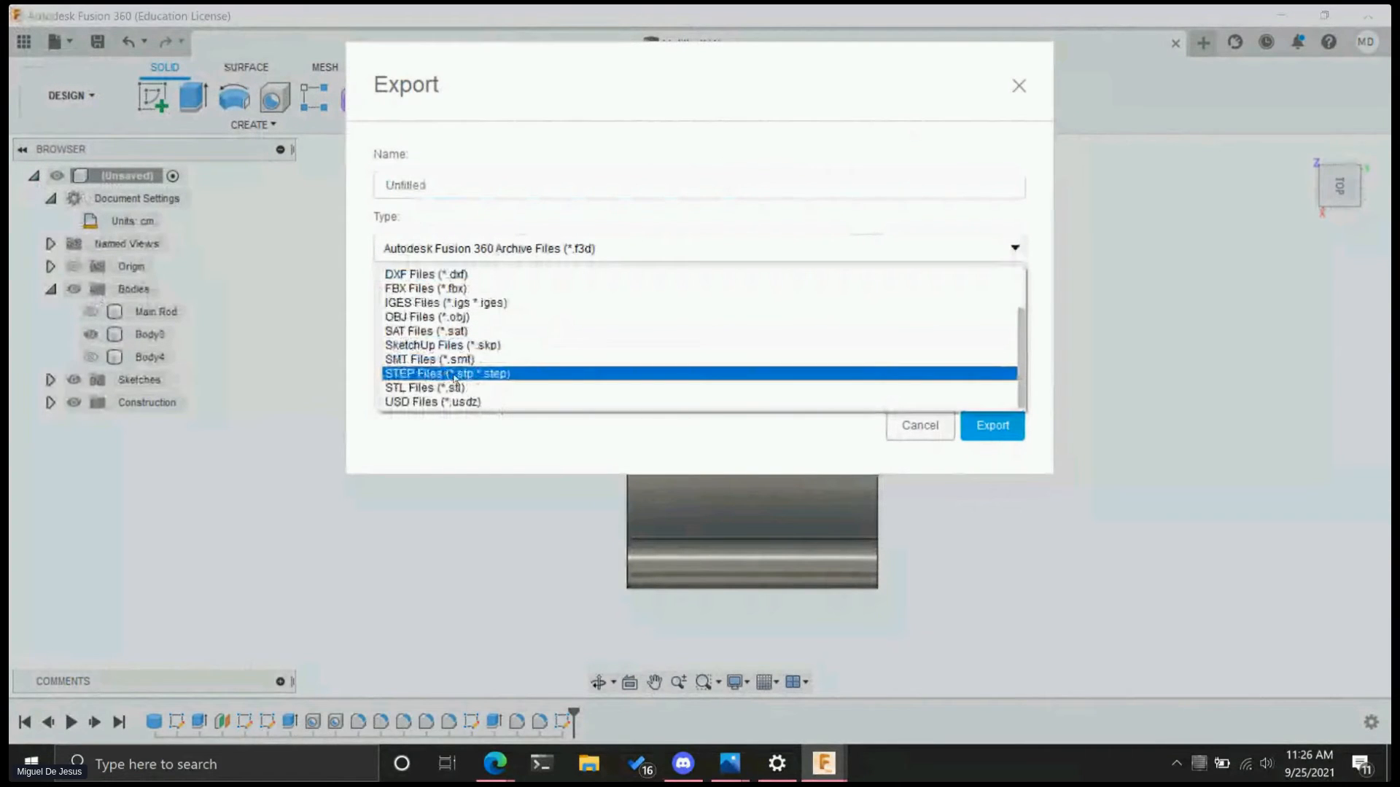
left_click(457, 389)
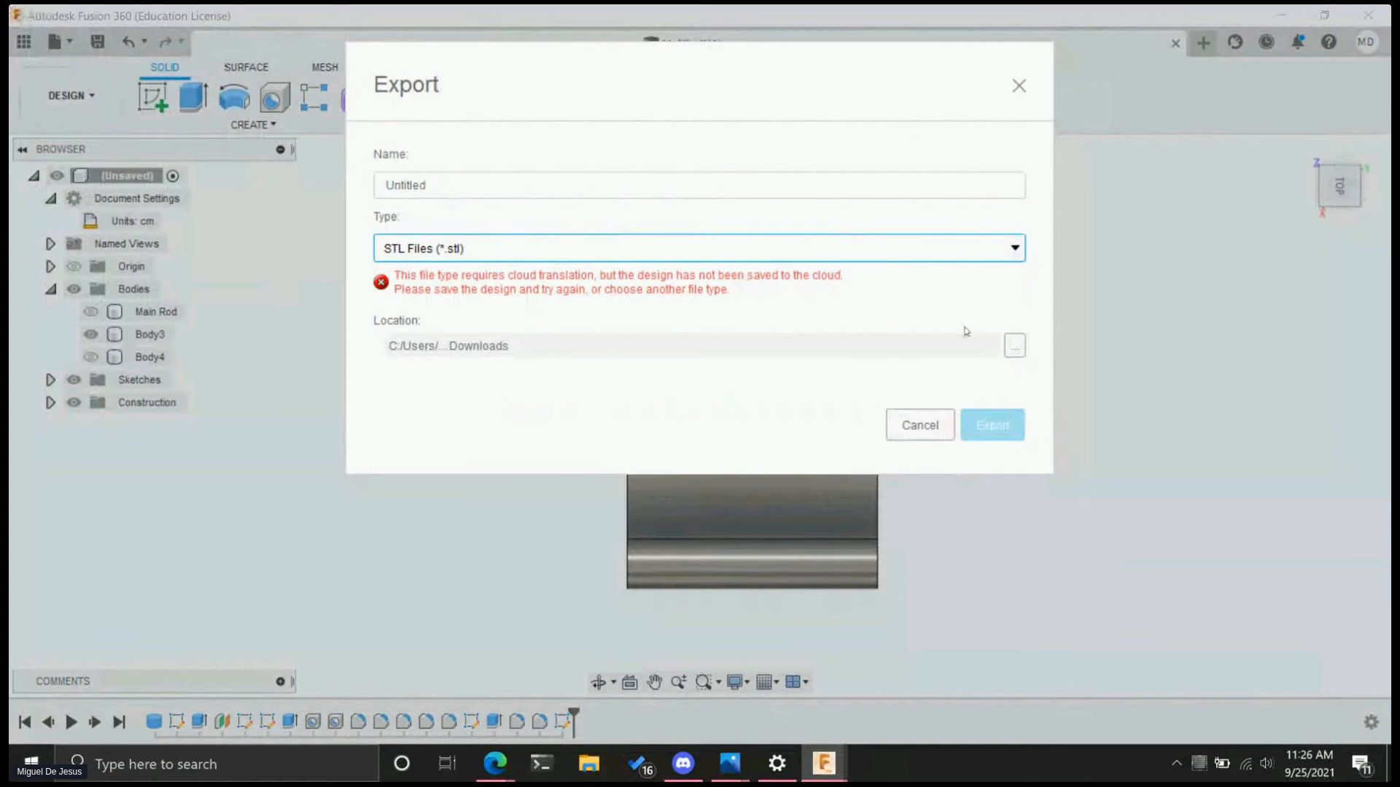
left_click(906, 421)
left_click(750, 401)
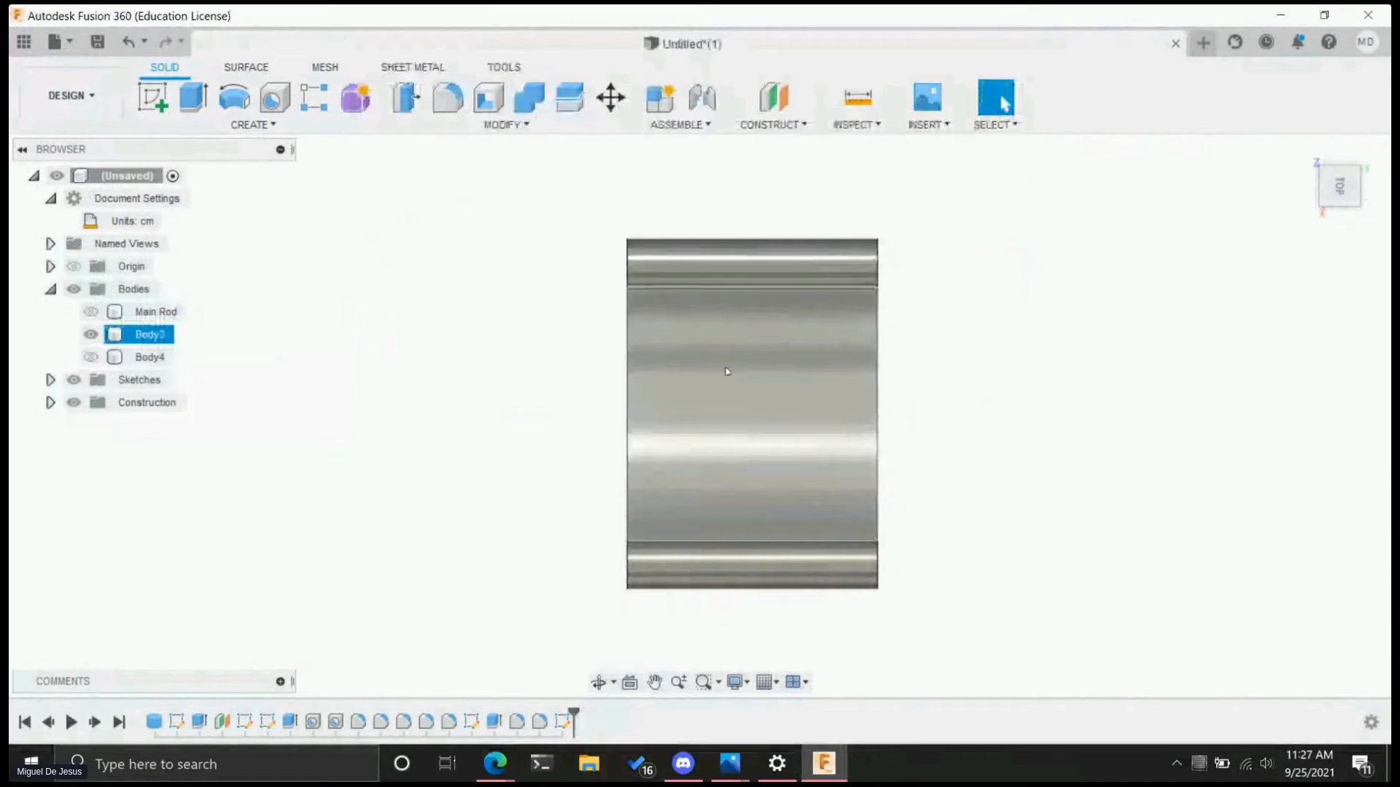
middle_click_drag(922, 576, 947, 441, "shift")
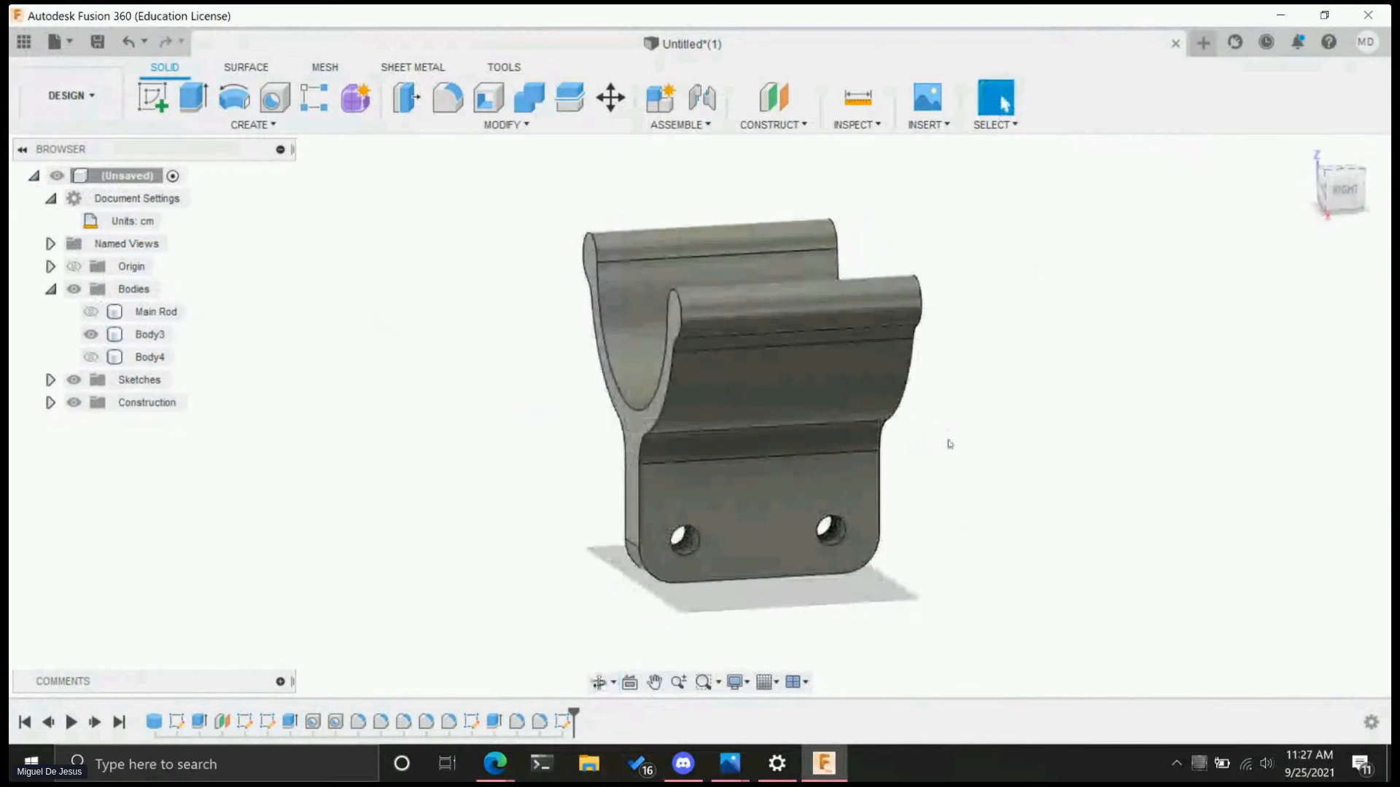
middle_click_drag(821, 431, 1003, 447, "shift")
left_click_drag(1003, 446, 1017, 441)
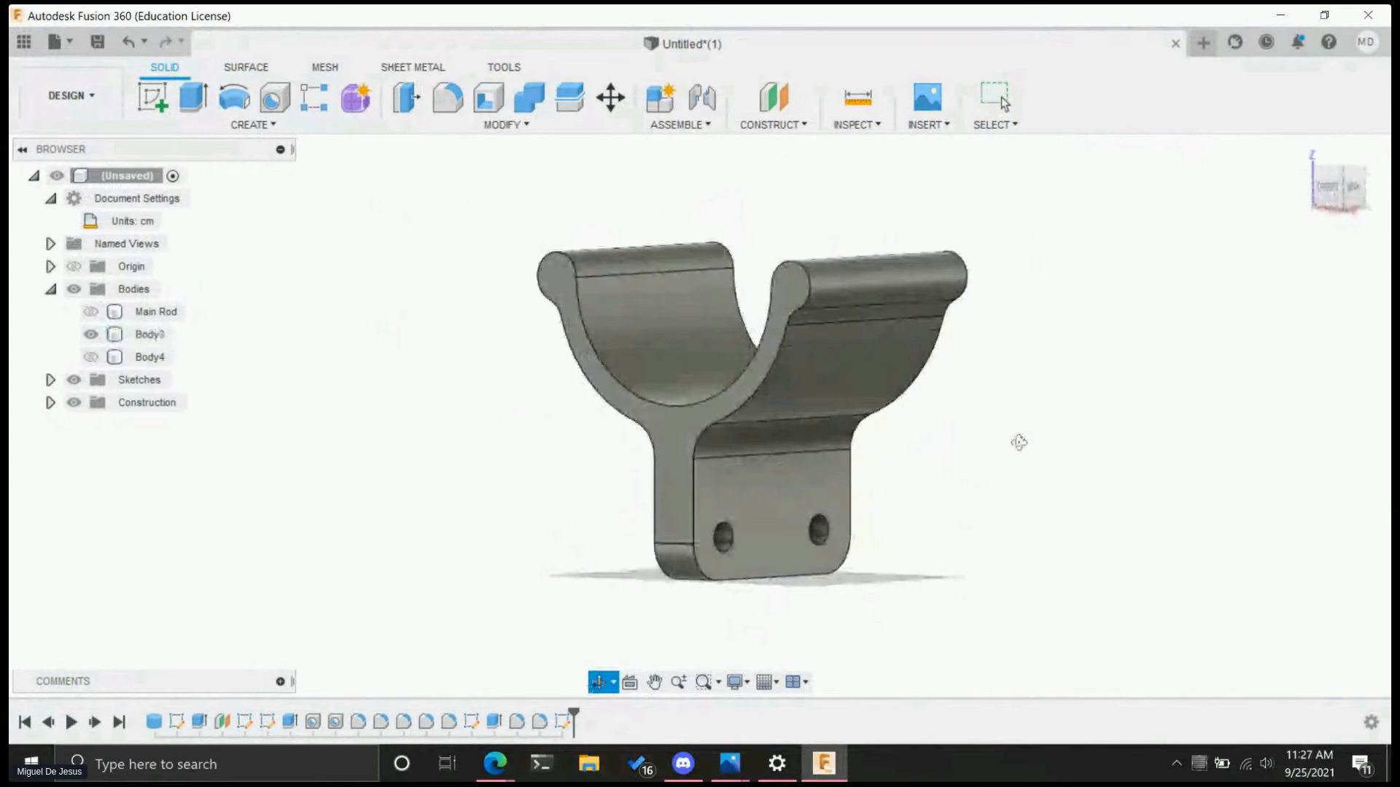
- Inspect the cradle bracket's arms and rounded rims from above and at several angles
key("Escape")
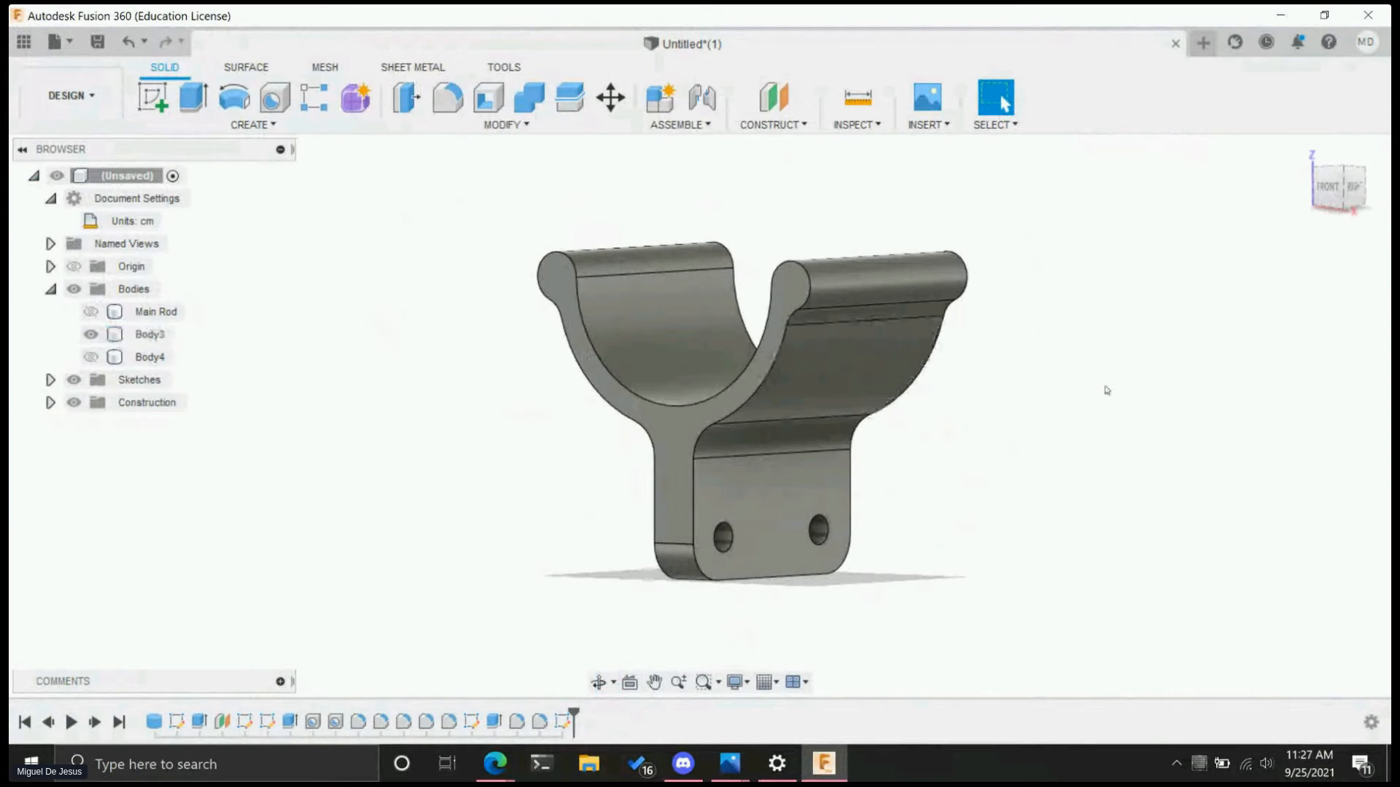
middle_click_drag(1128, 403, 1080, 471, "shift")
left_click(1341, 176)
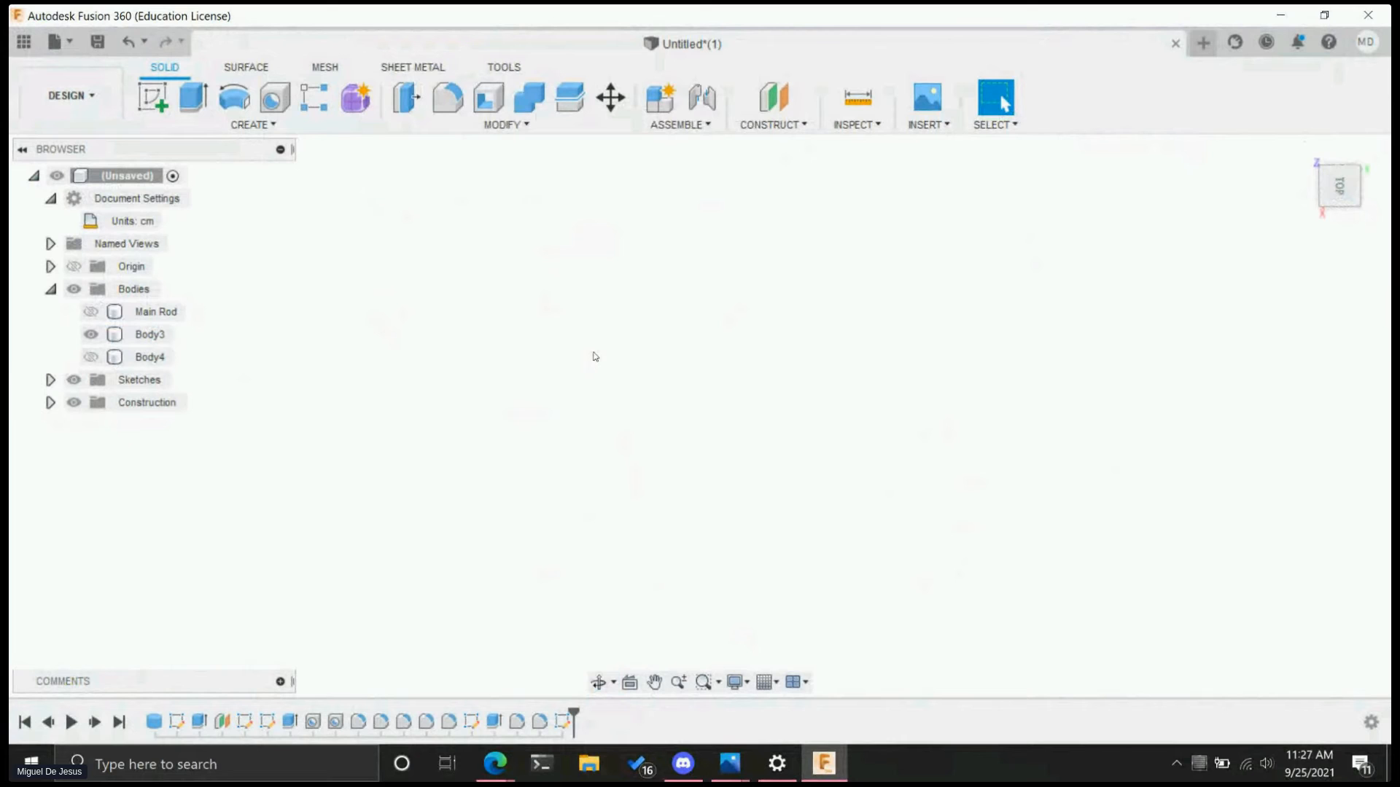
middle_click_drag(663, 402, 769, 286, "shift")
scroll(769, 287, "up", 2)
scroll(773, 339, "down", 4)
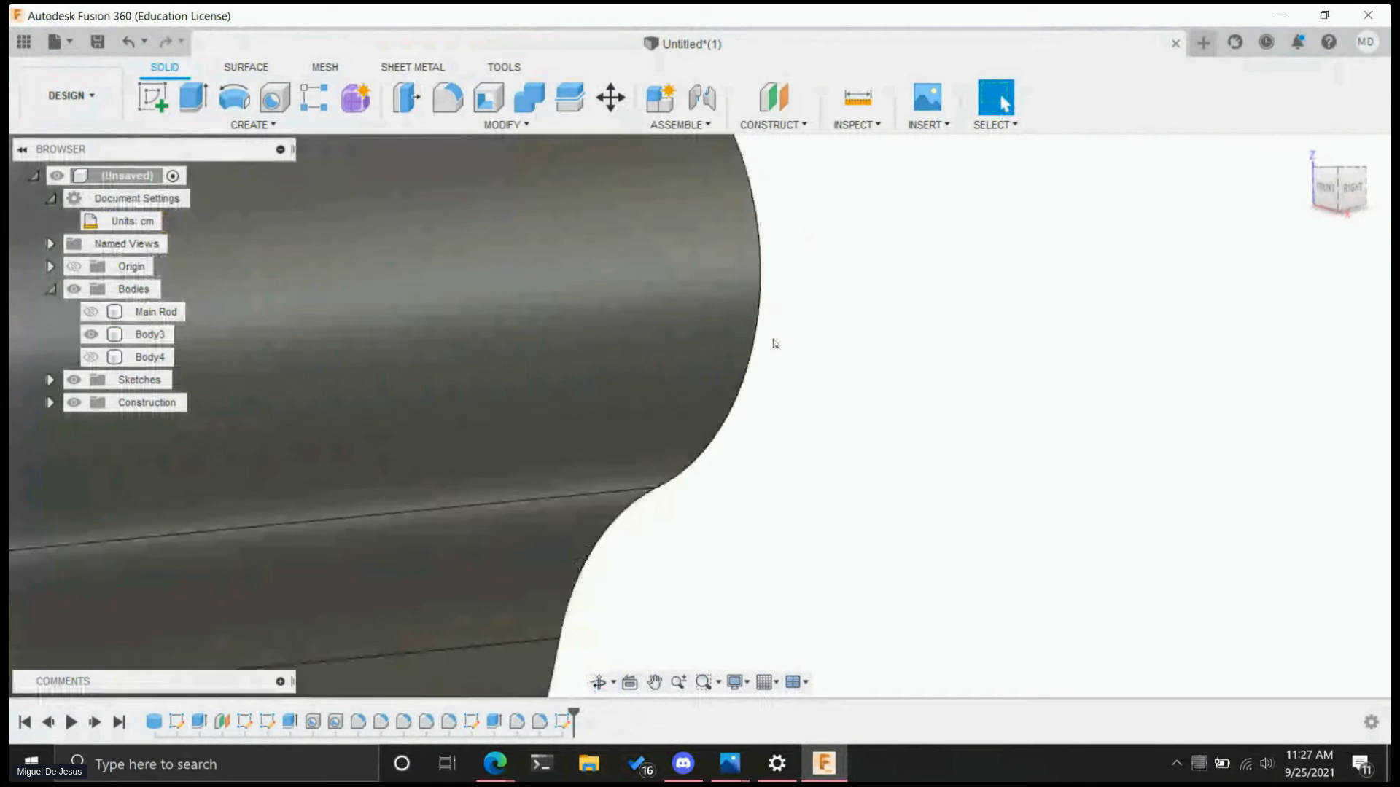
scroll(817, 379, "down", 6)
scroll(845, 392, "up", 1)
middle_click_drag(840, 374, 808, 379, "shift")
middle_click_drag(807, 379, 973, 493, "shift")
scroll(987, 426, "up", 1)
middle_click_drag(986, 426, 965, 409)
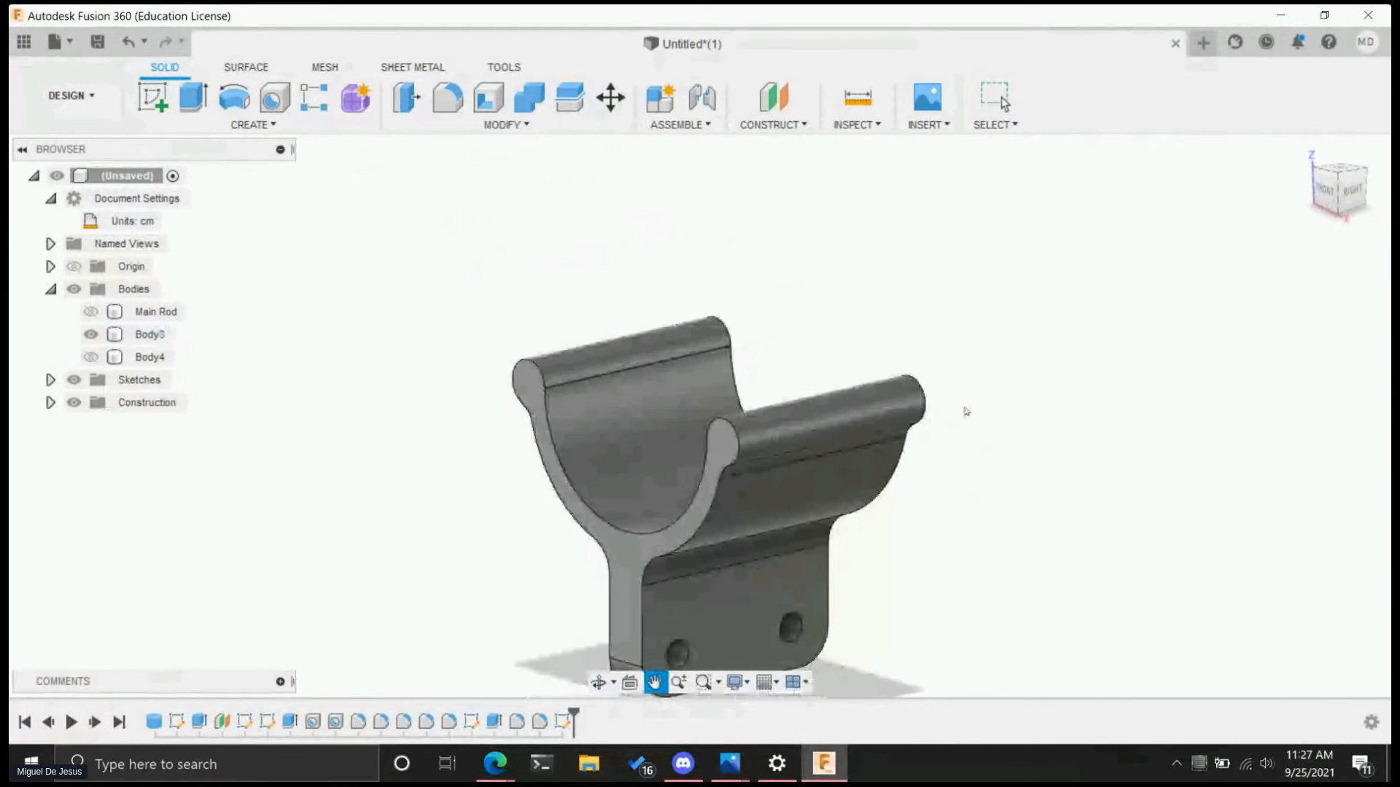
- Sketch a rectangle about 7 cm by 1.5 cm across the full width of Body3 on the horizontal origin plane
left_click(1342, 173)
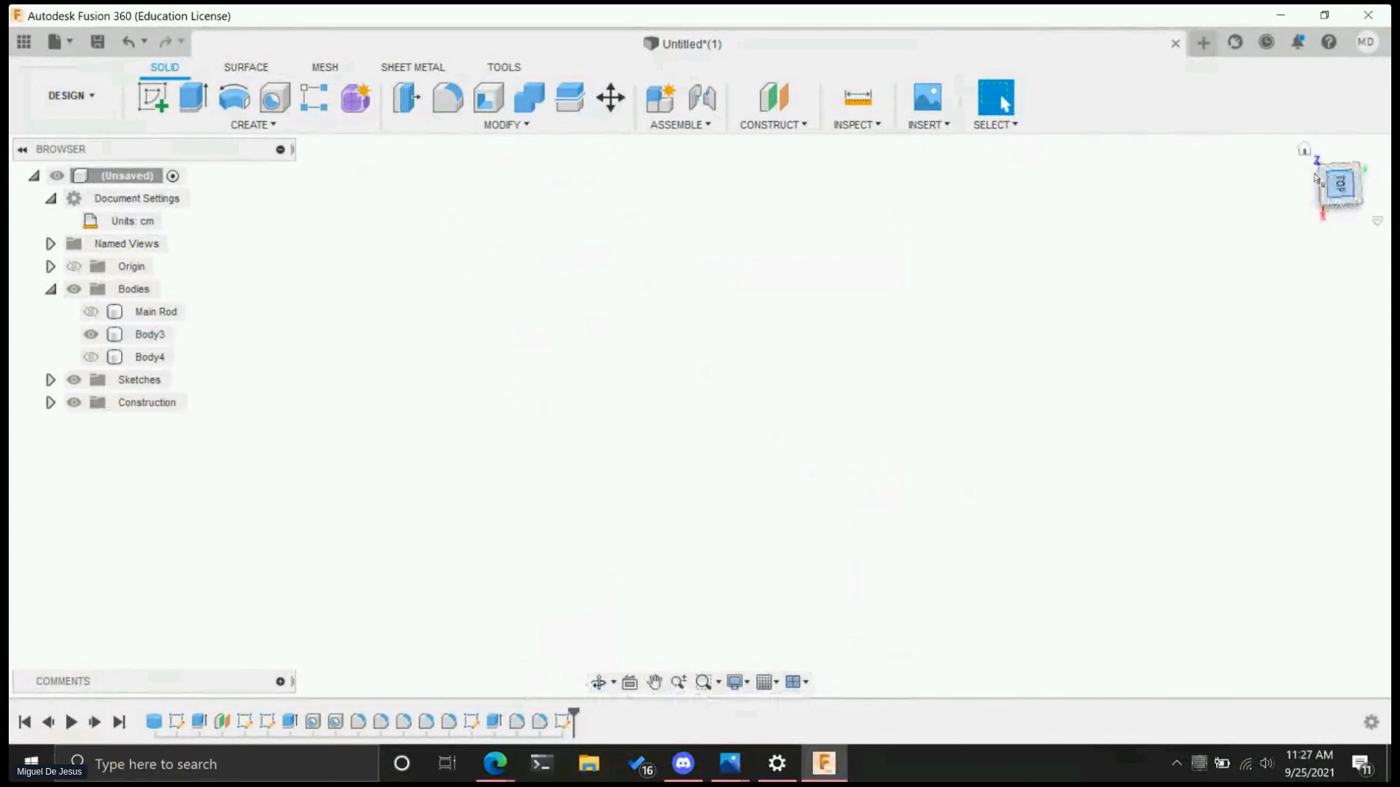
middle_click_drag(1125, 245, 807, 665)
middle_click_drag(1303, 167, 994, 372)
left_click(152, 97)
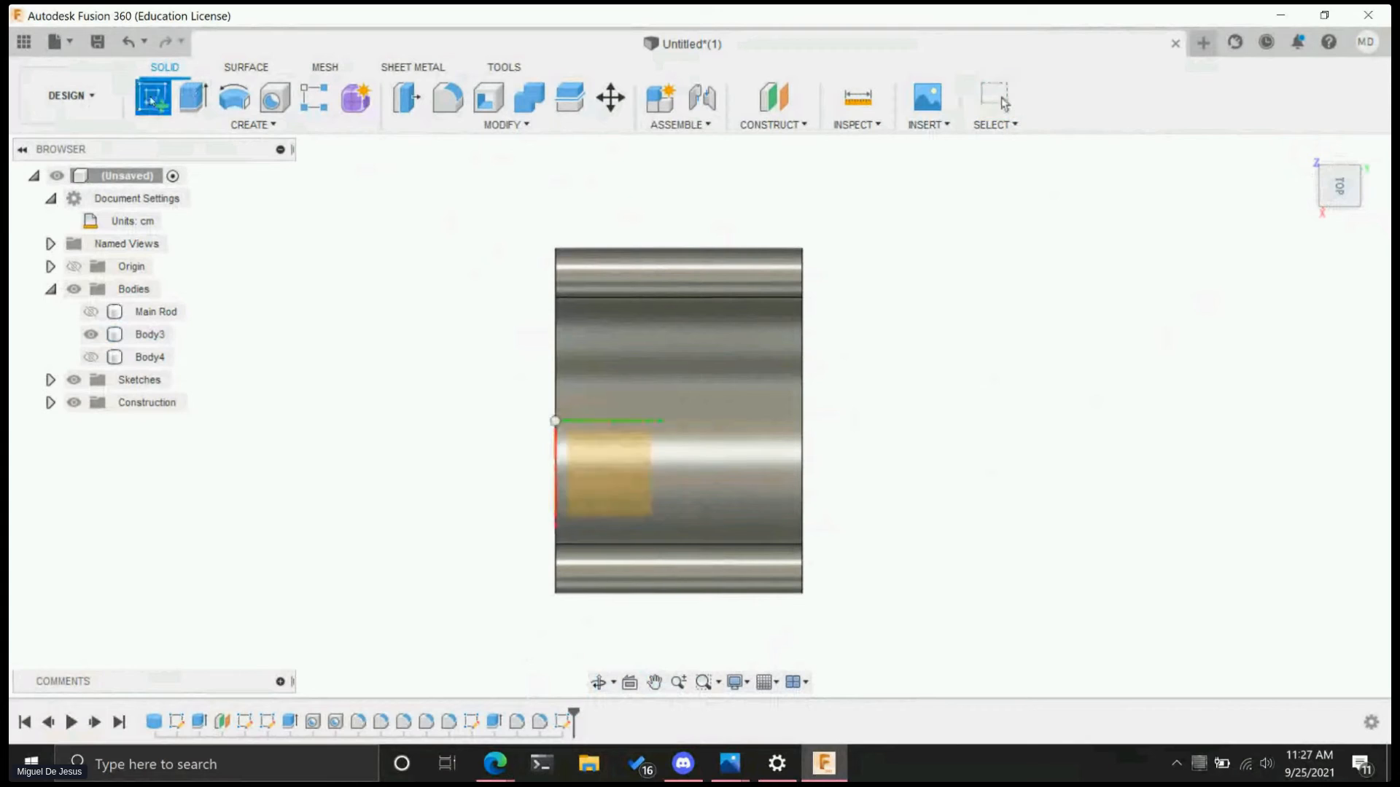
left_click(614, 483)
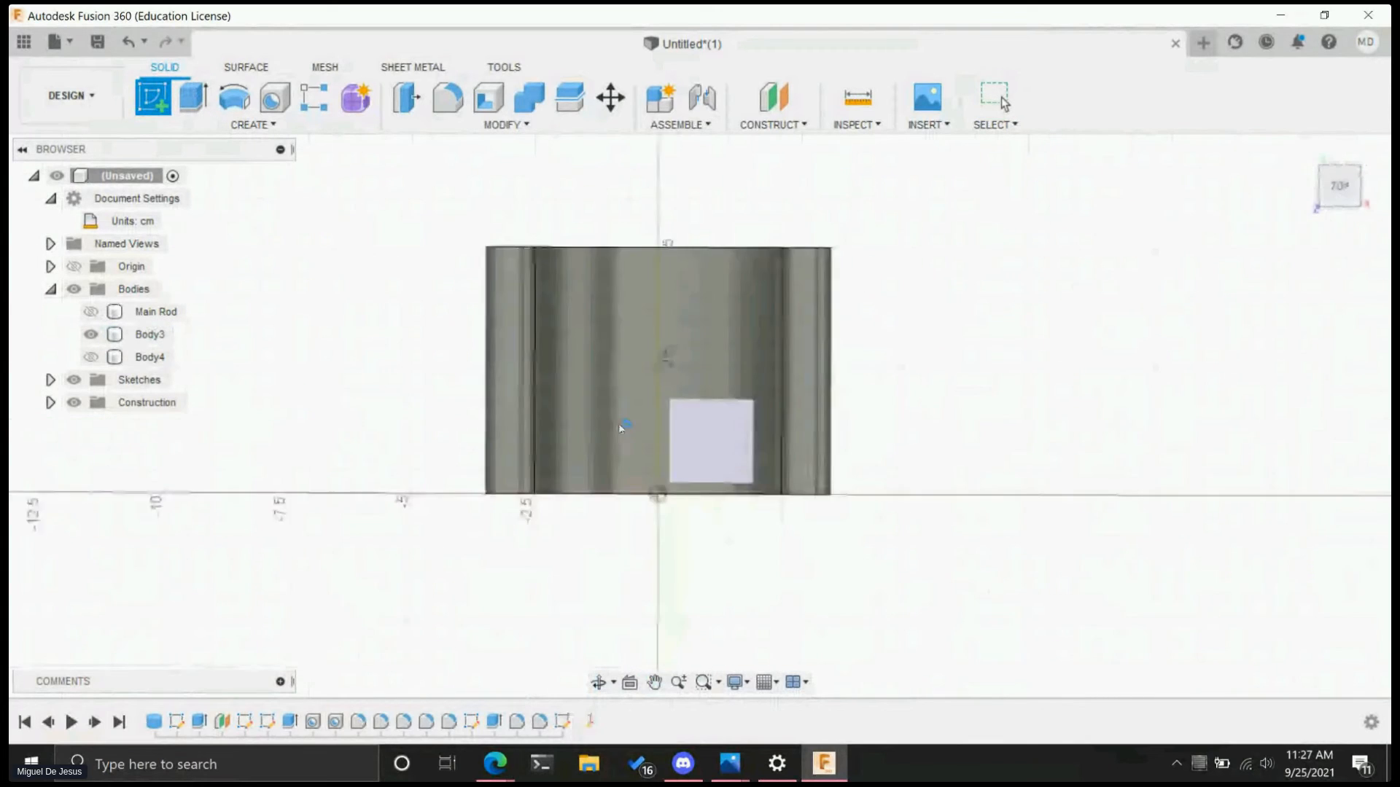
left_click(193, 97)
left_click(471, 325)
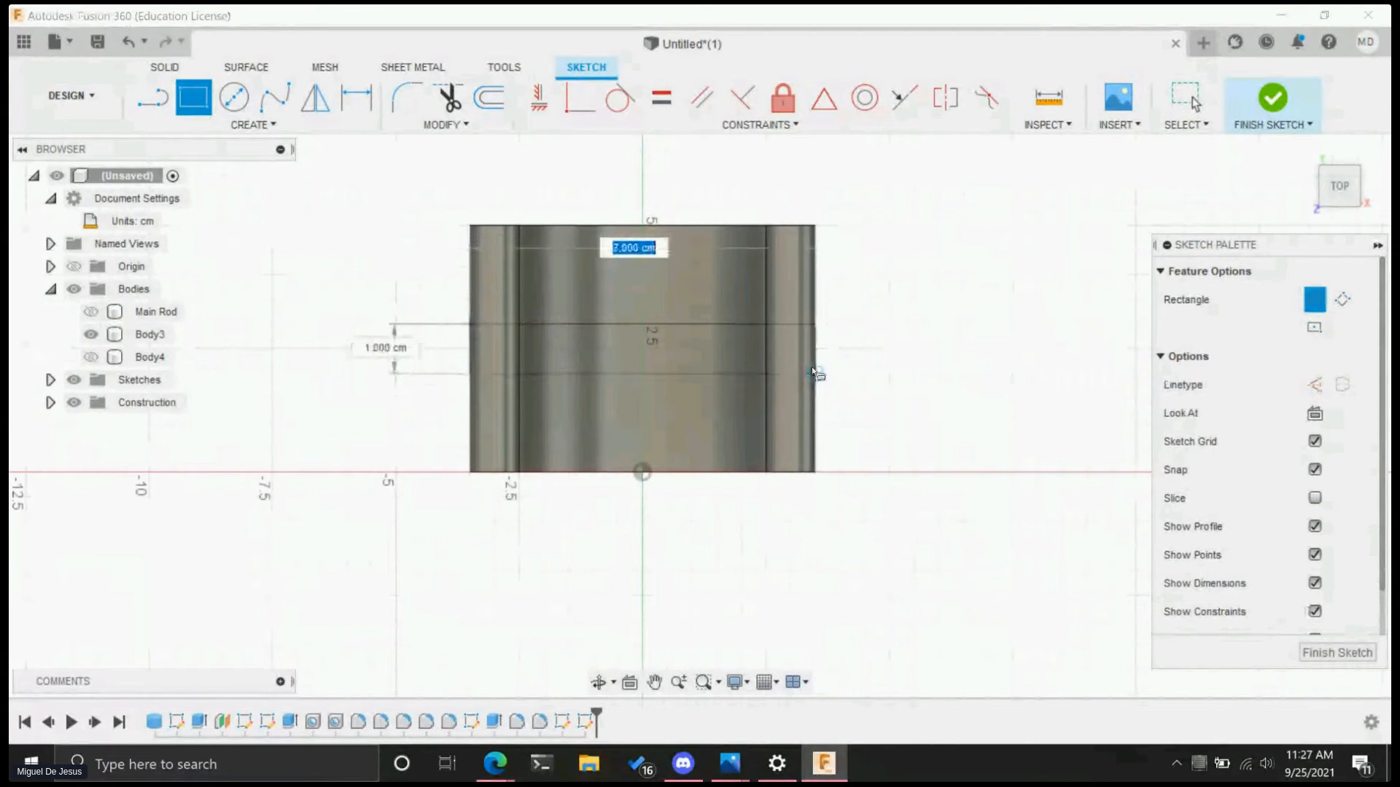
left_click(814, 398)
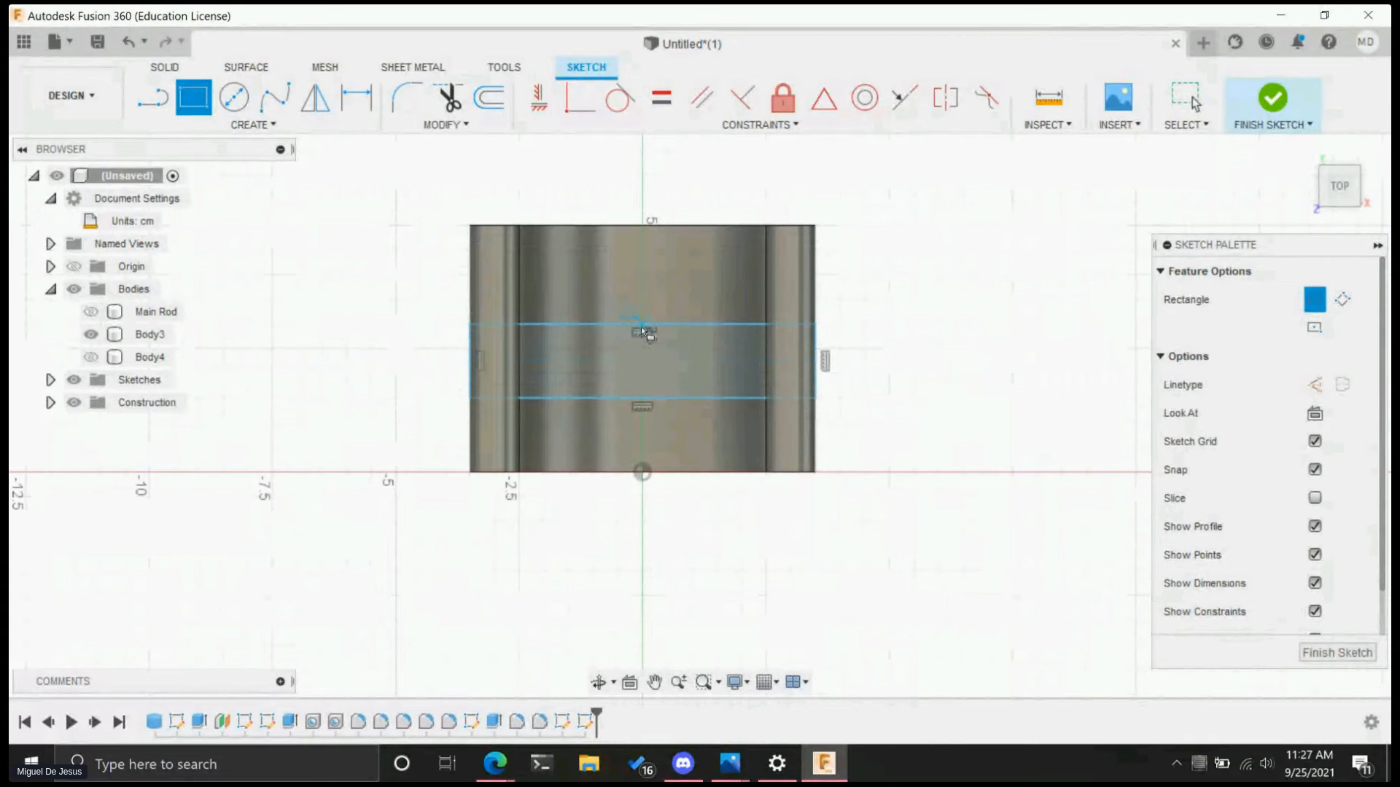
key("Escape")
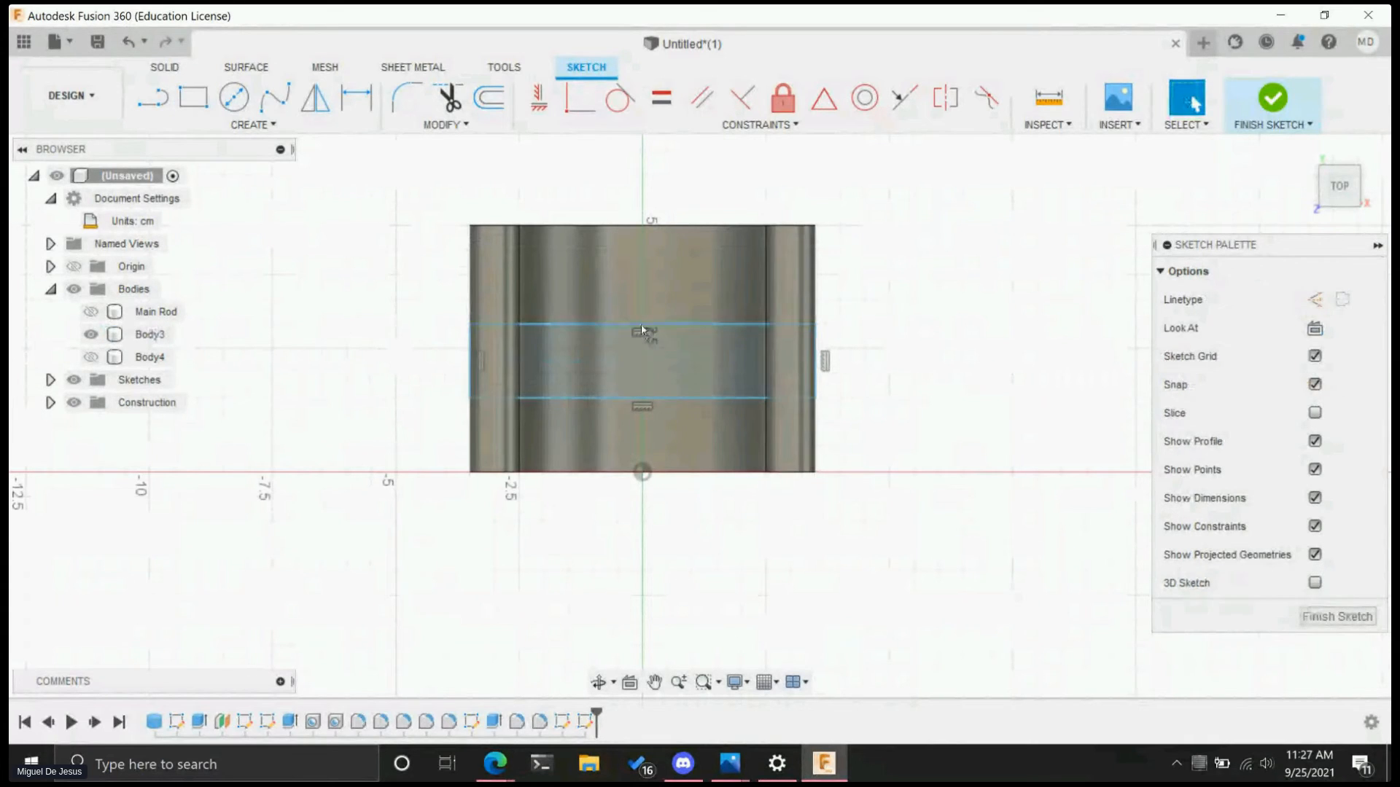
- Move the rectangle's upper edge outward so it is about 2 cm tall, and finish the sketch
left_click(647, 328)
left_click(646, 328)
left_click_drag(647, 328, 645, 302)
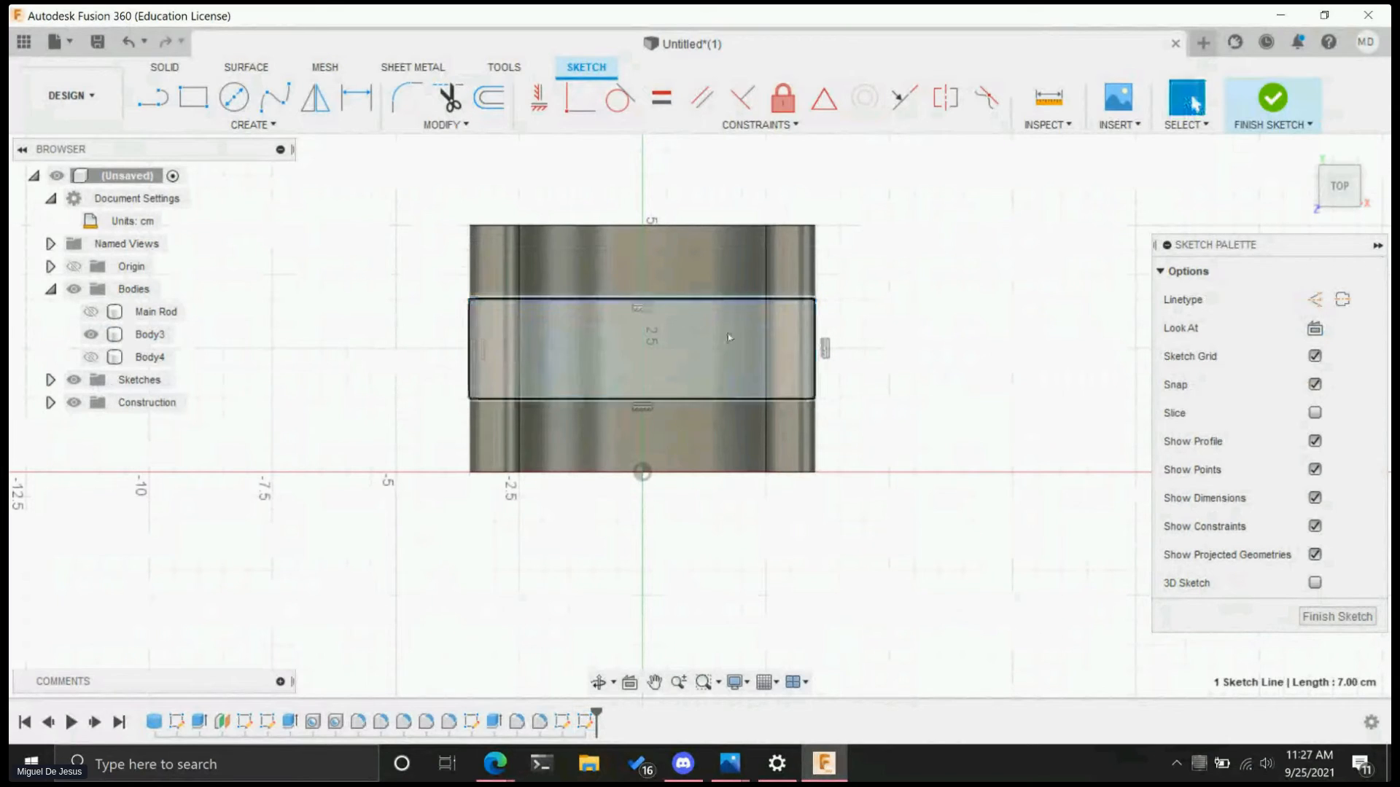
scroll(842, 348, "down", 2)
scroll(838, 345, "up", 6)
scroll(832, 343, "down", 4)
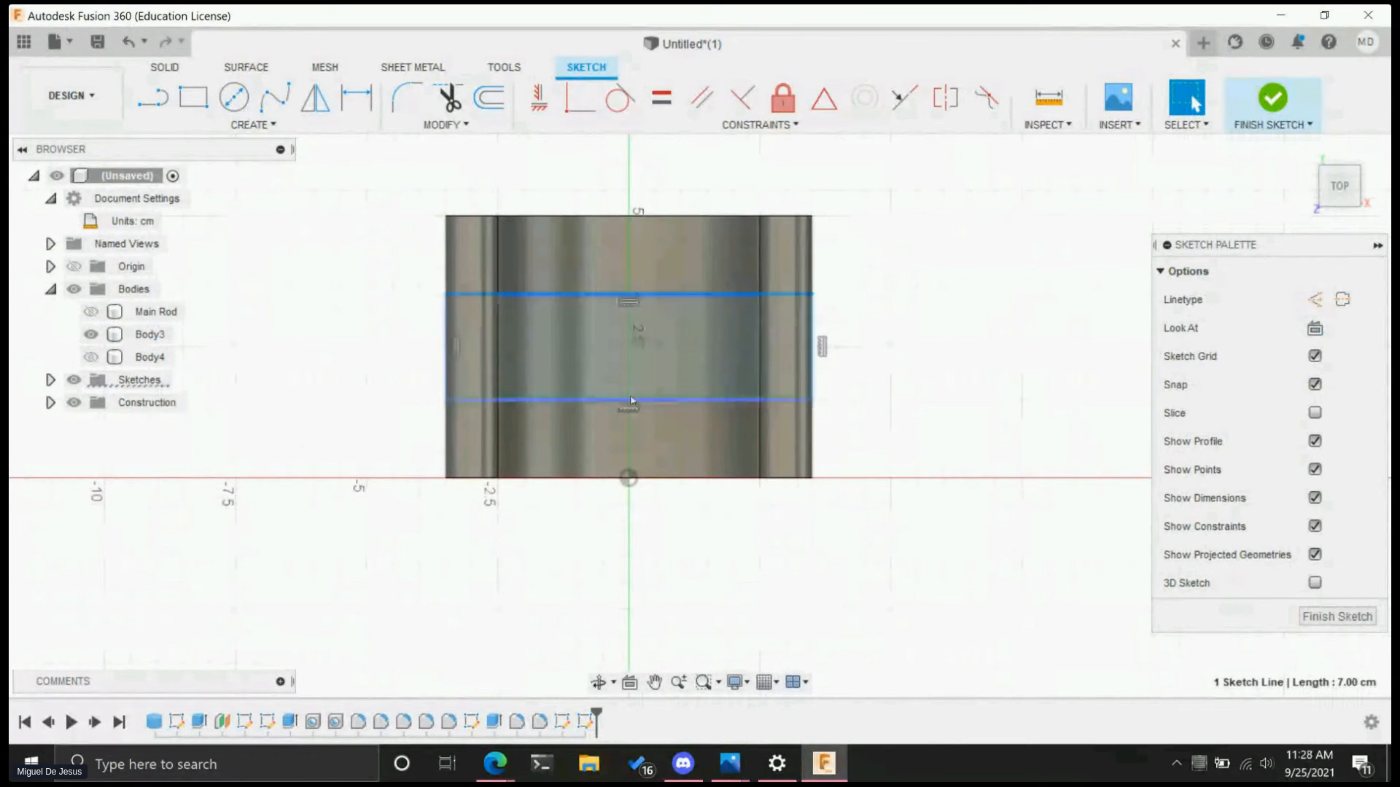
left_click(1275, 98)
- Extrude the rectangle profile upward by 1 cm with the operation set to Cut
middle_click_drag(945, 366, 878, 396, "shift")
middle_click_drag(969, 431, 860, 394, "shift")
left_click(823, 378)
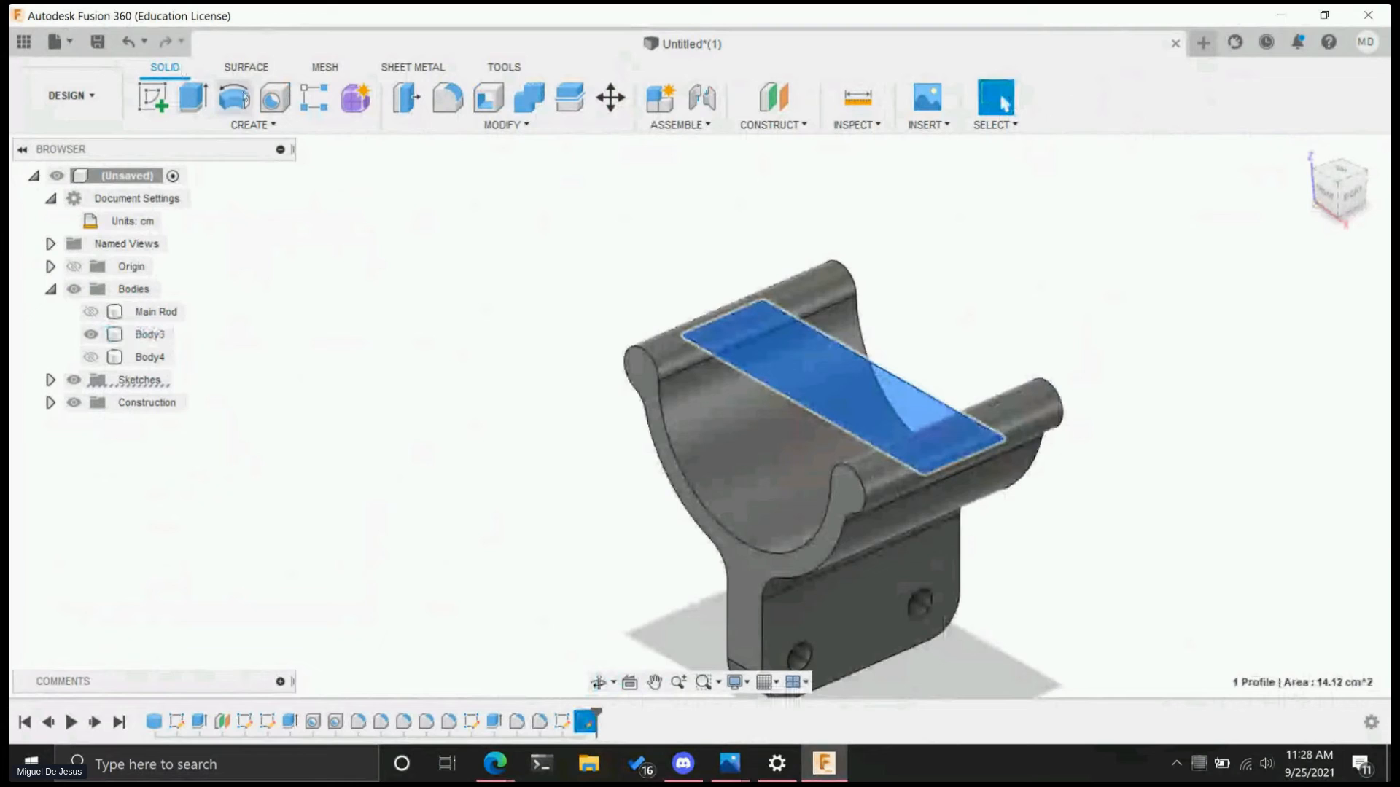
left_click(193, 99)
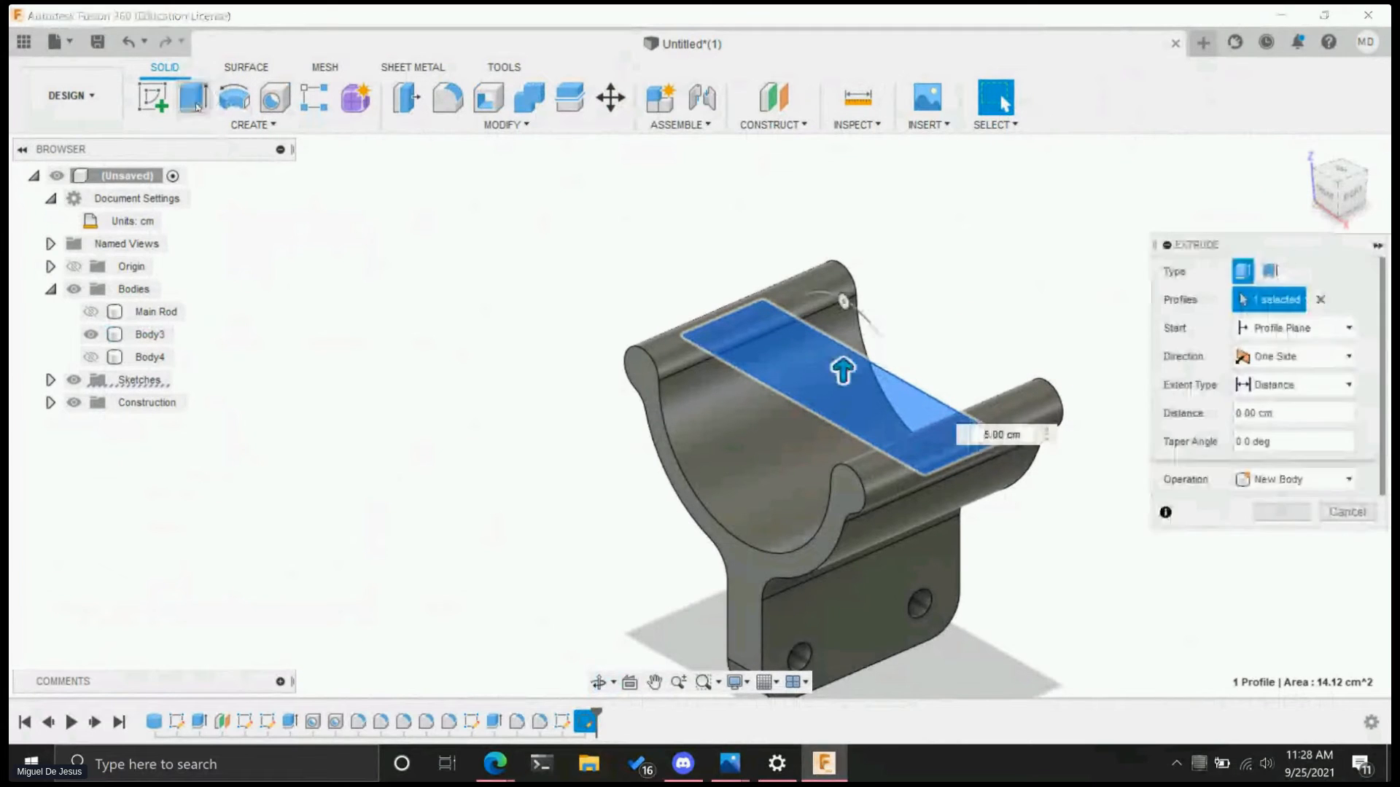
left_click_drag(839, 370, 843, 326)
left_click(1294, 479)
left_click(1279, 479)
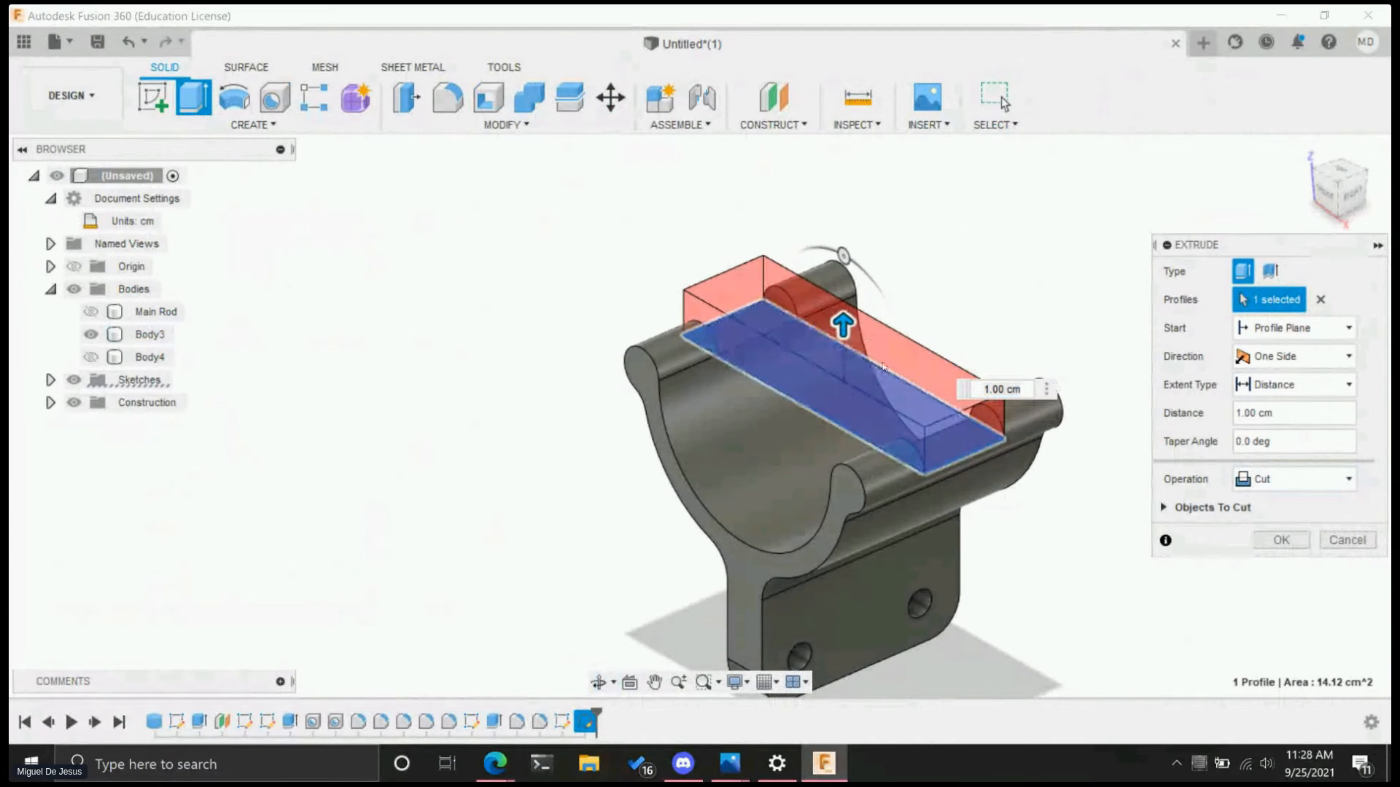
left_click_drag(844, 326, 843, 371)
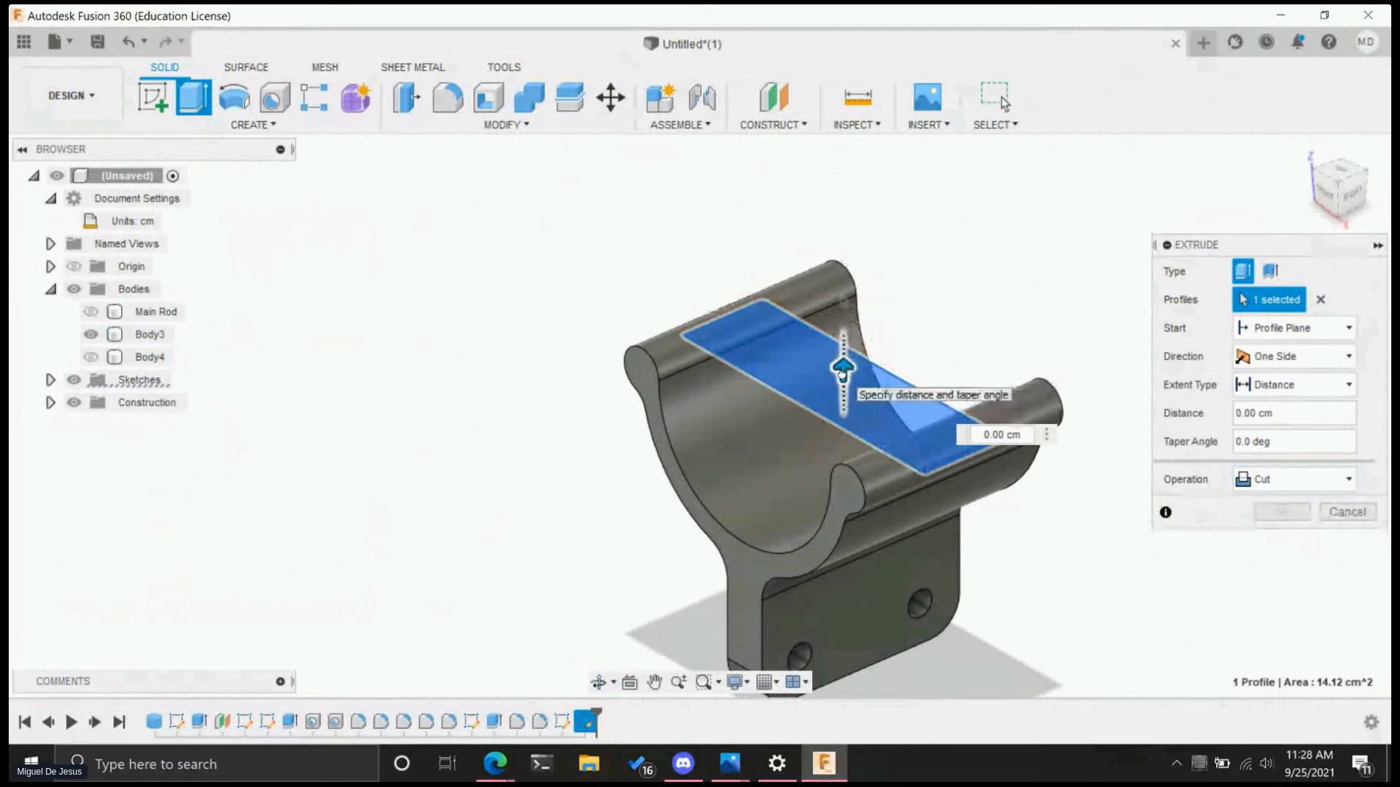
middle_click_drag(1037, 604, 1055, 568)
middle_click_drag(981, 590, 947, 381, "shift")
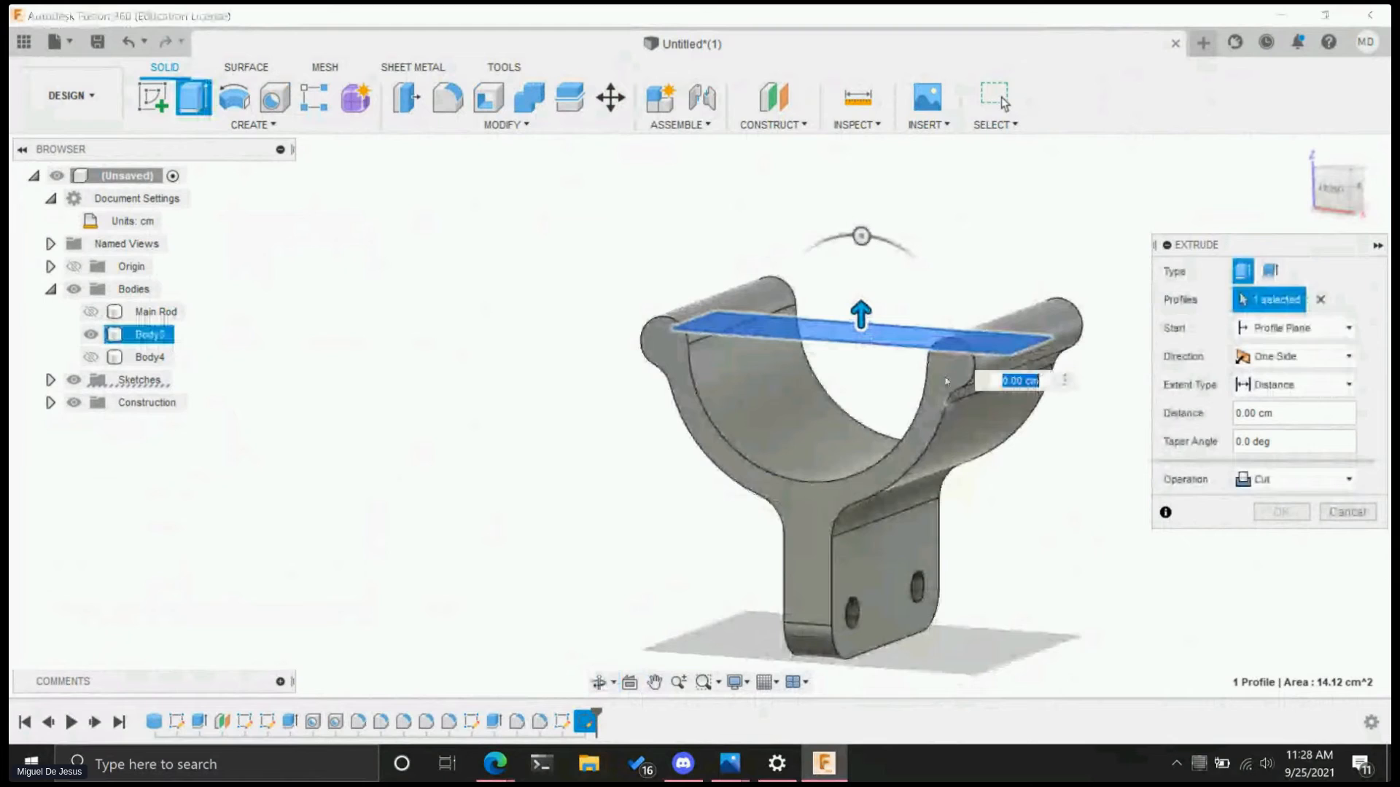
type("1")
key("Return")
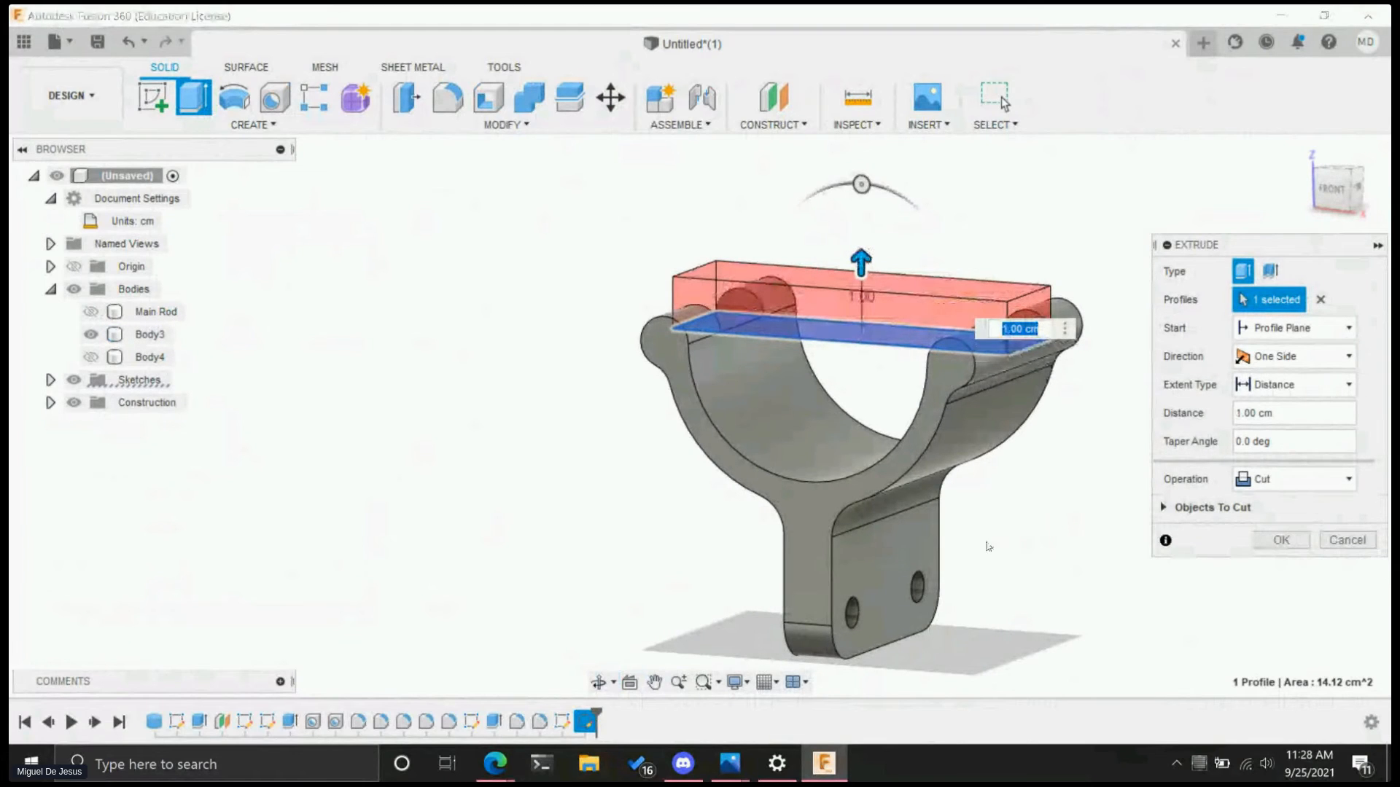
- Extend the cut to two sides, with 0.75 cm downward, and apply it to notch both cradle rims
left_click(1255, 357)
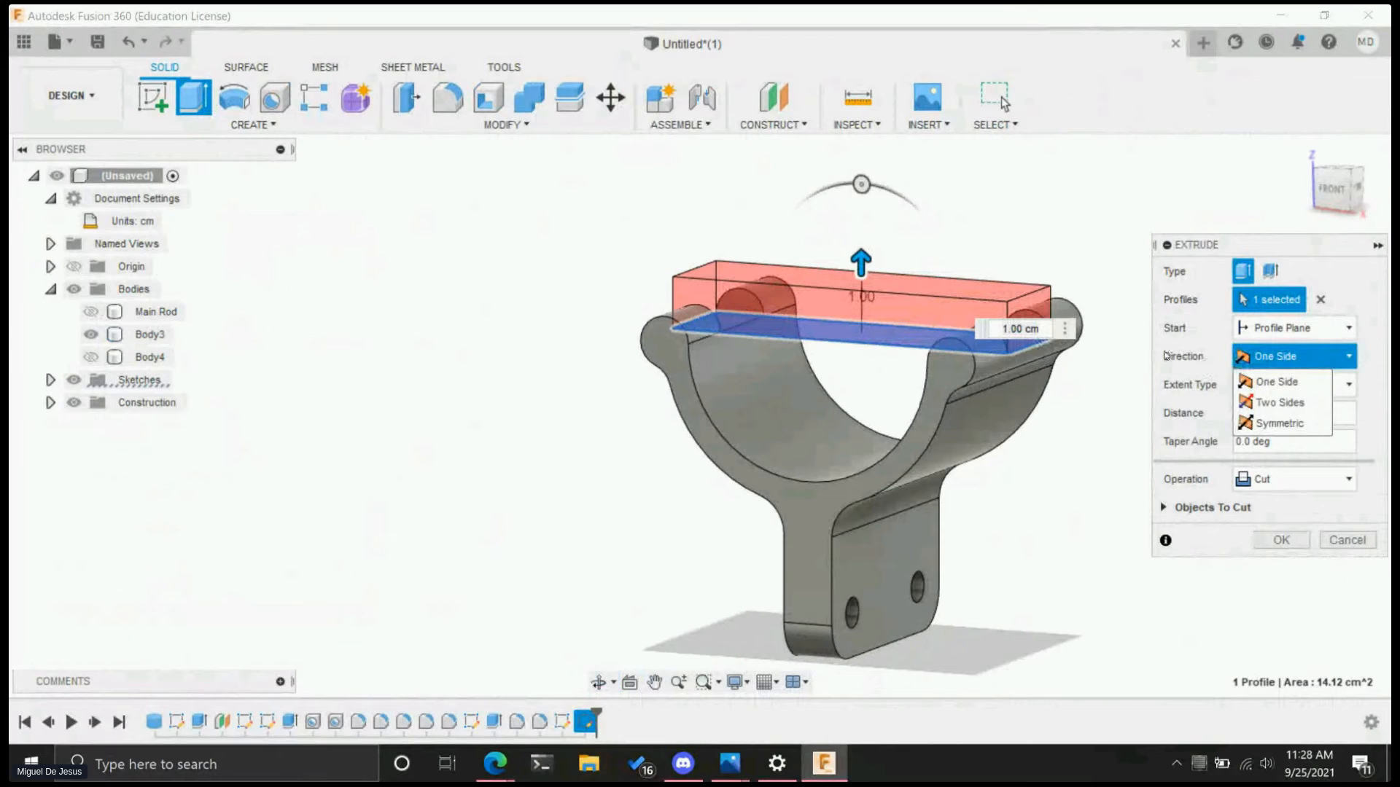
left_click(1280, 403)
left_click_drag(862, 353, 856, 403)
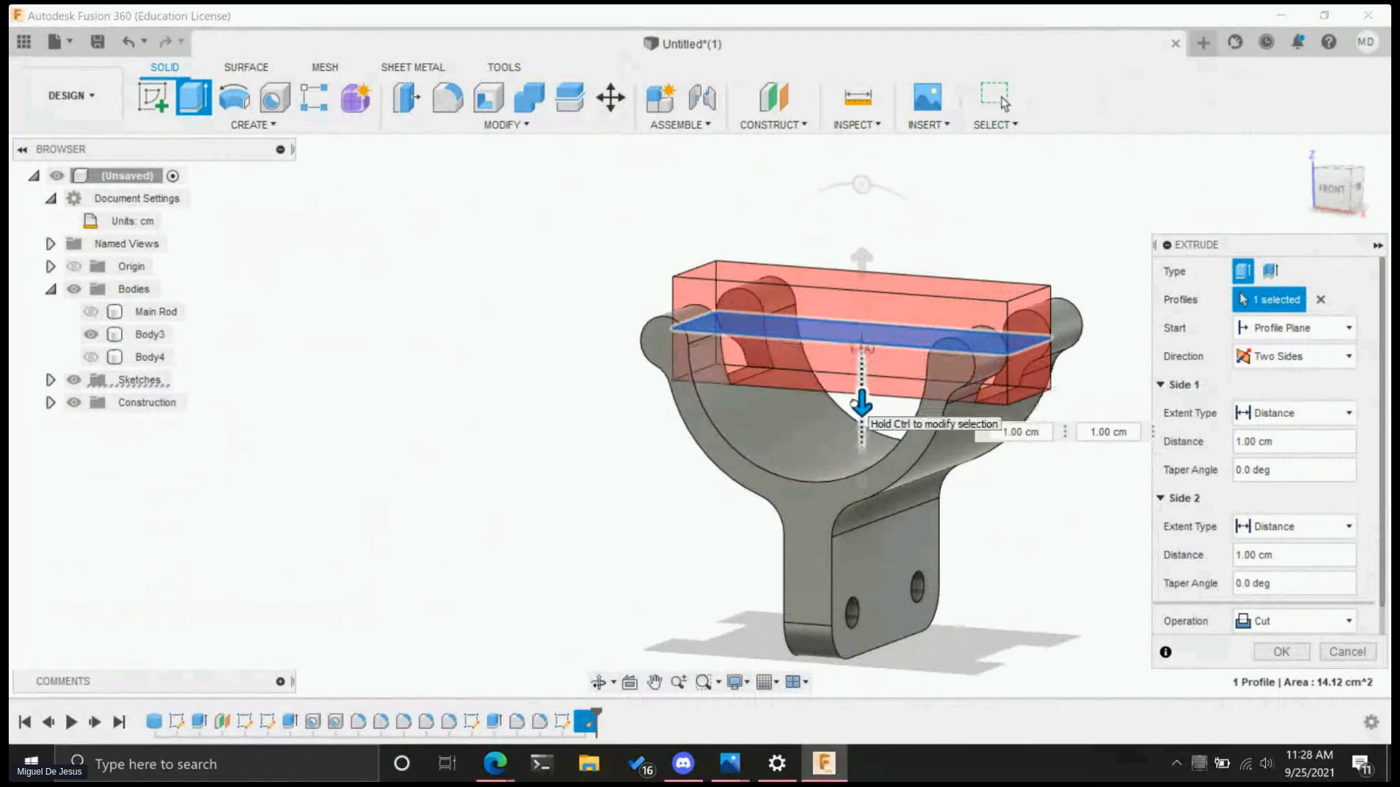
left_click(1026, 433)
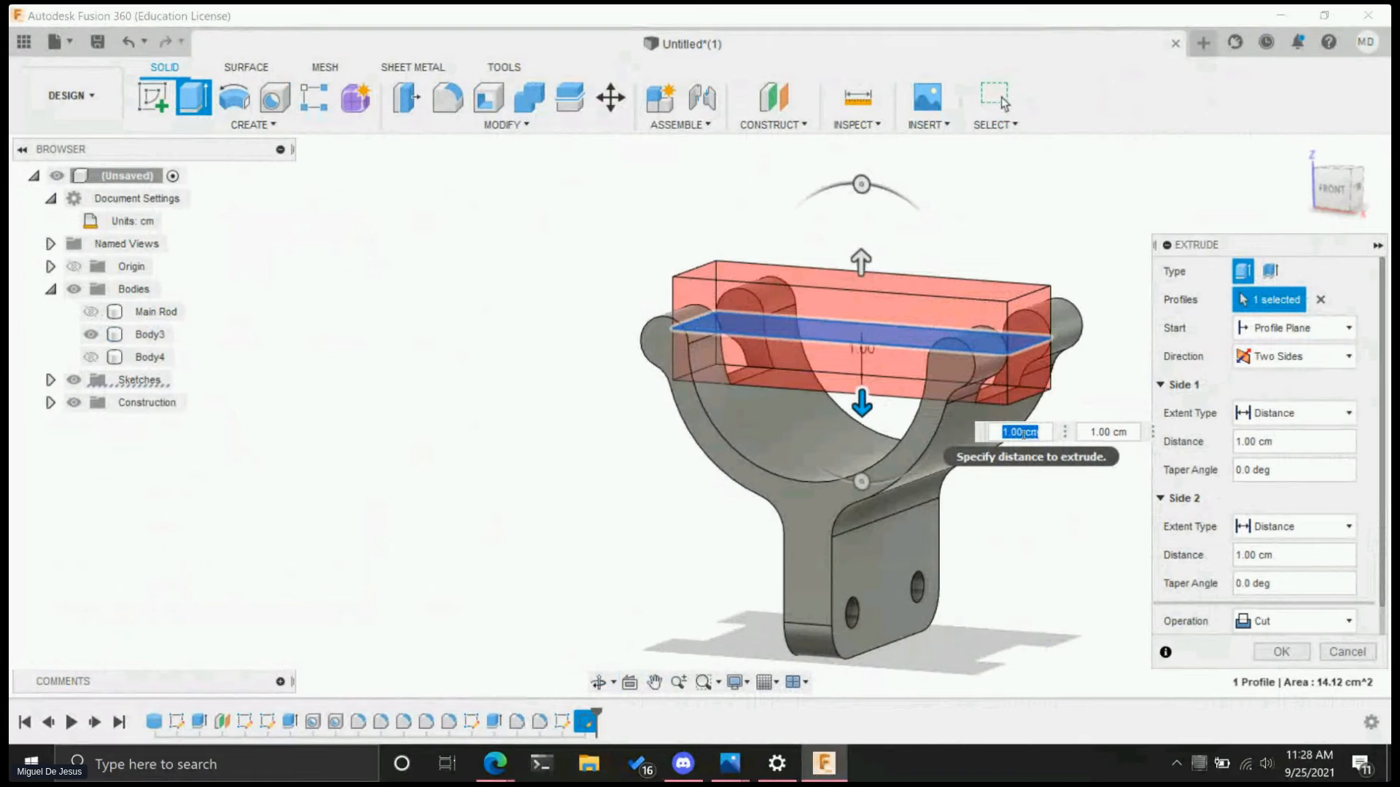
type(".75")
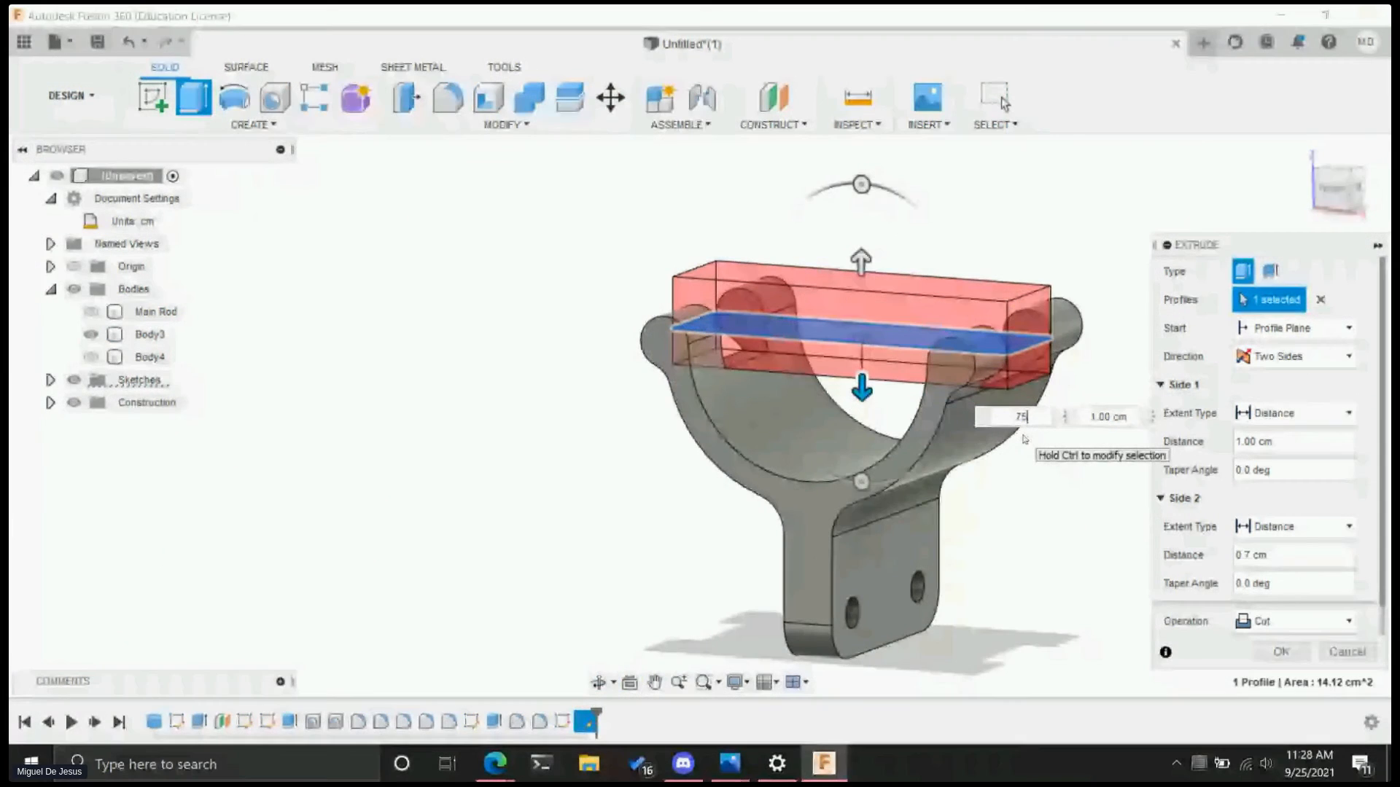
key("Return")
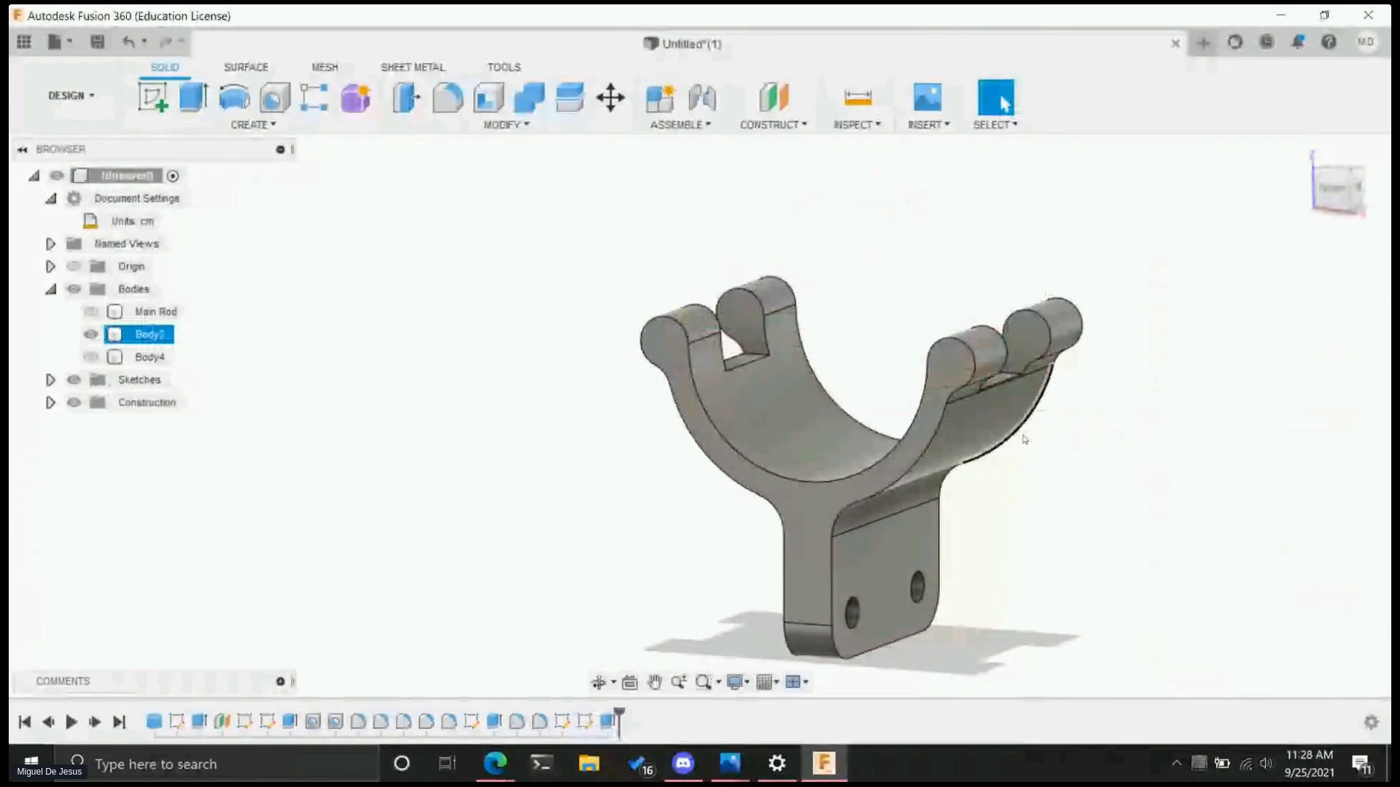
- Show Body4 temporarily to examine how its rims sit against the notched bracket
middle_click_drag(1203, 434, 1031, 436, "shift")
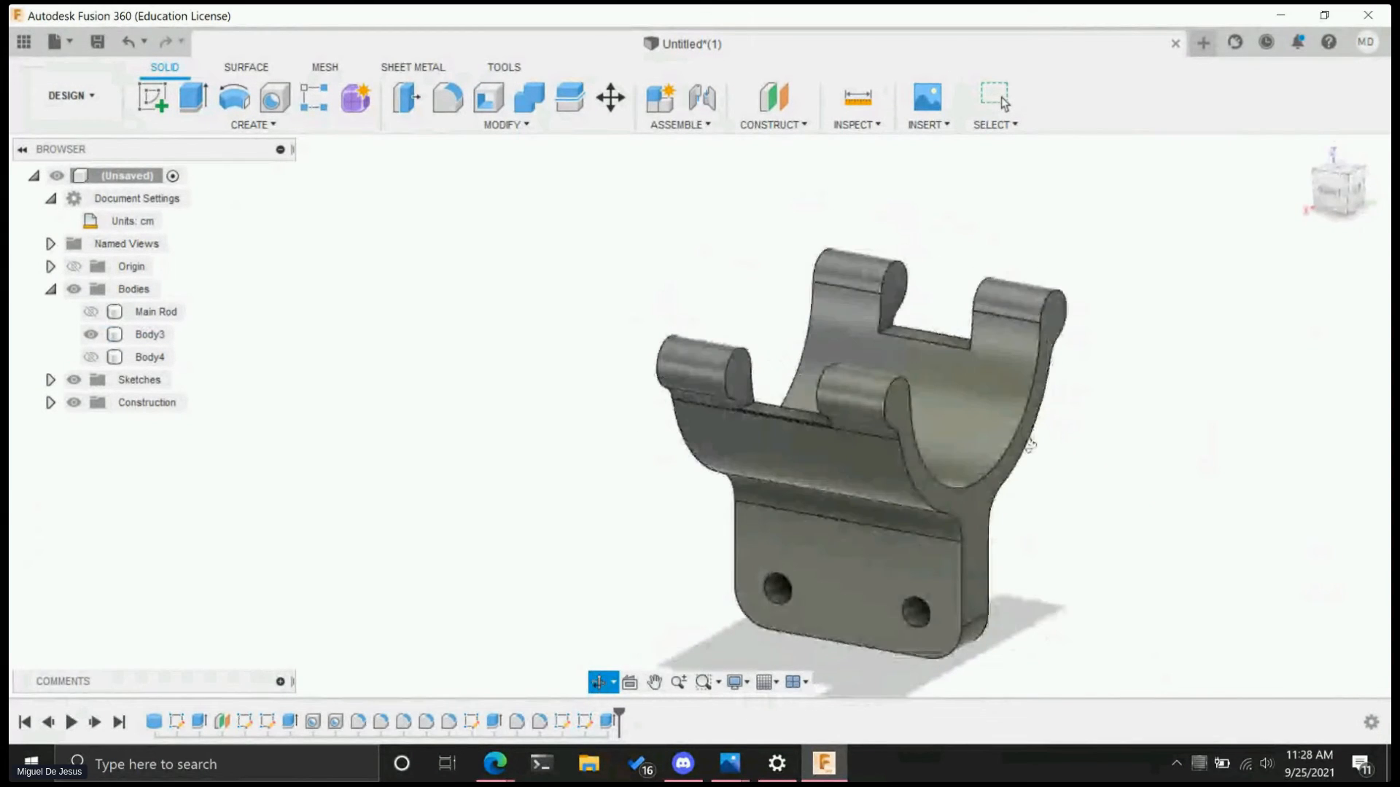
left_click(91, 357)
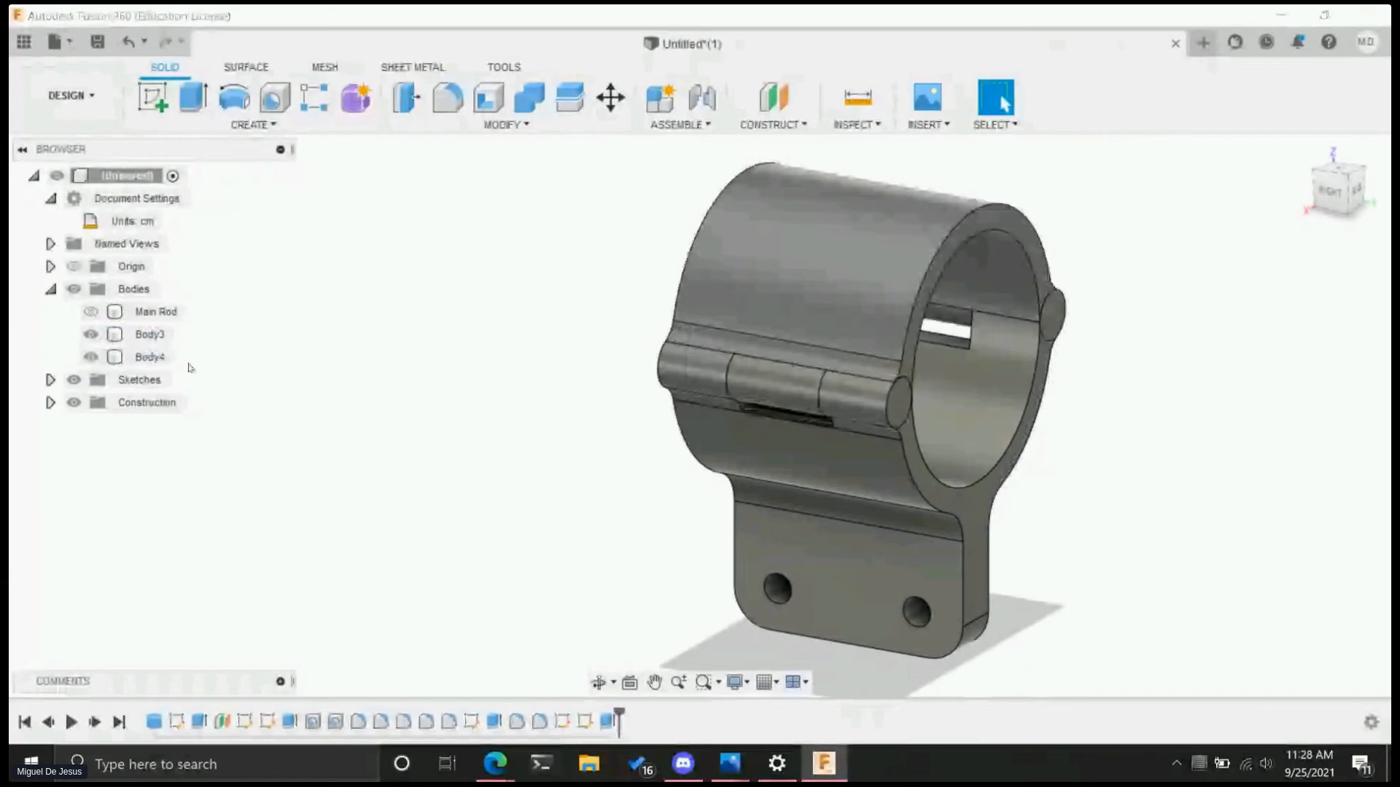
middle_click_drag(329, 422, 431, 425, "shift")
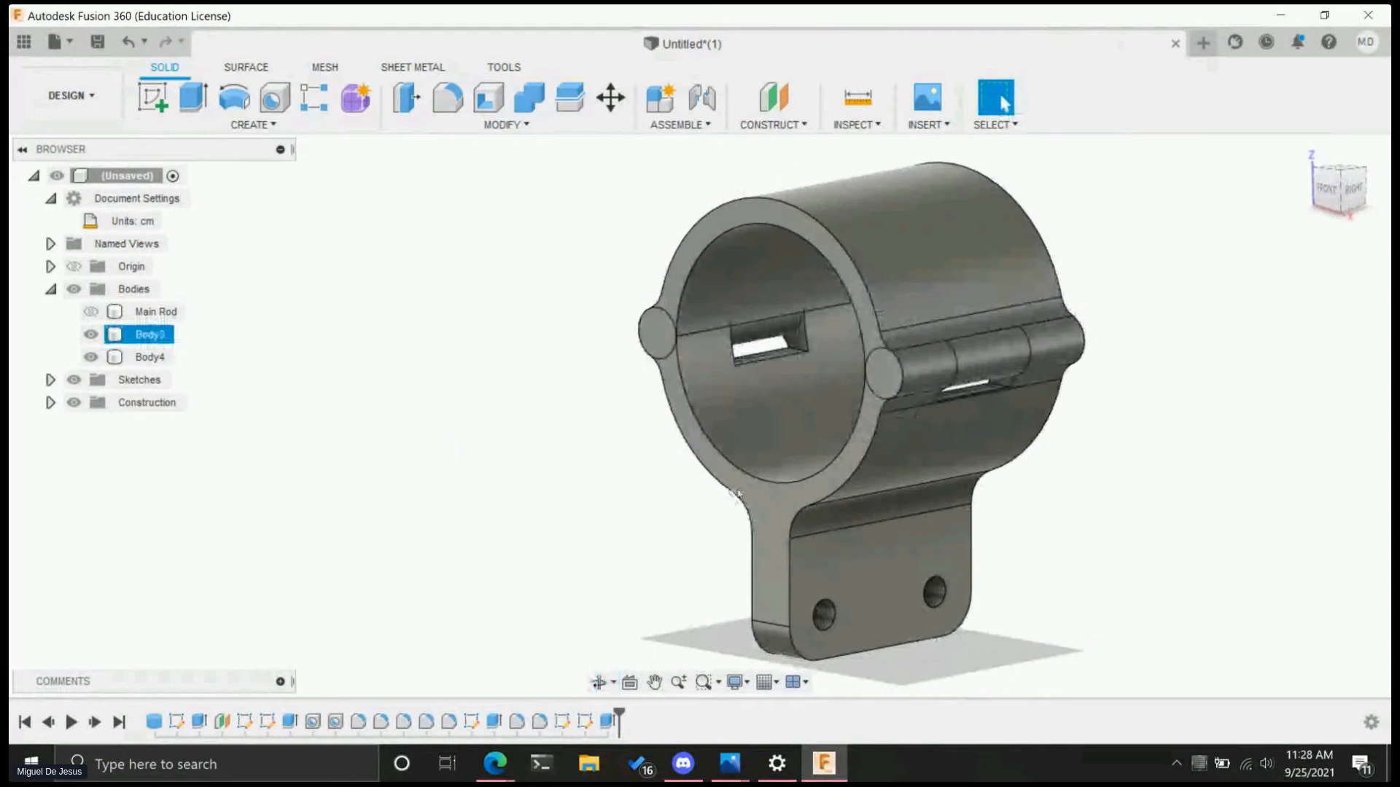
left_click(91, 356)
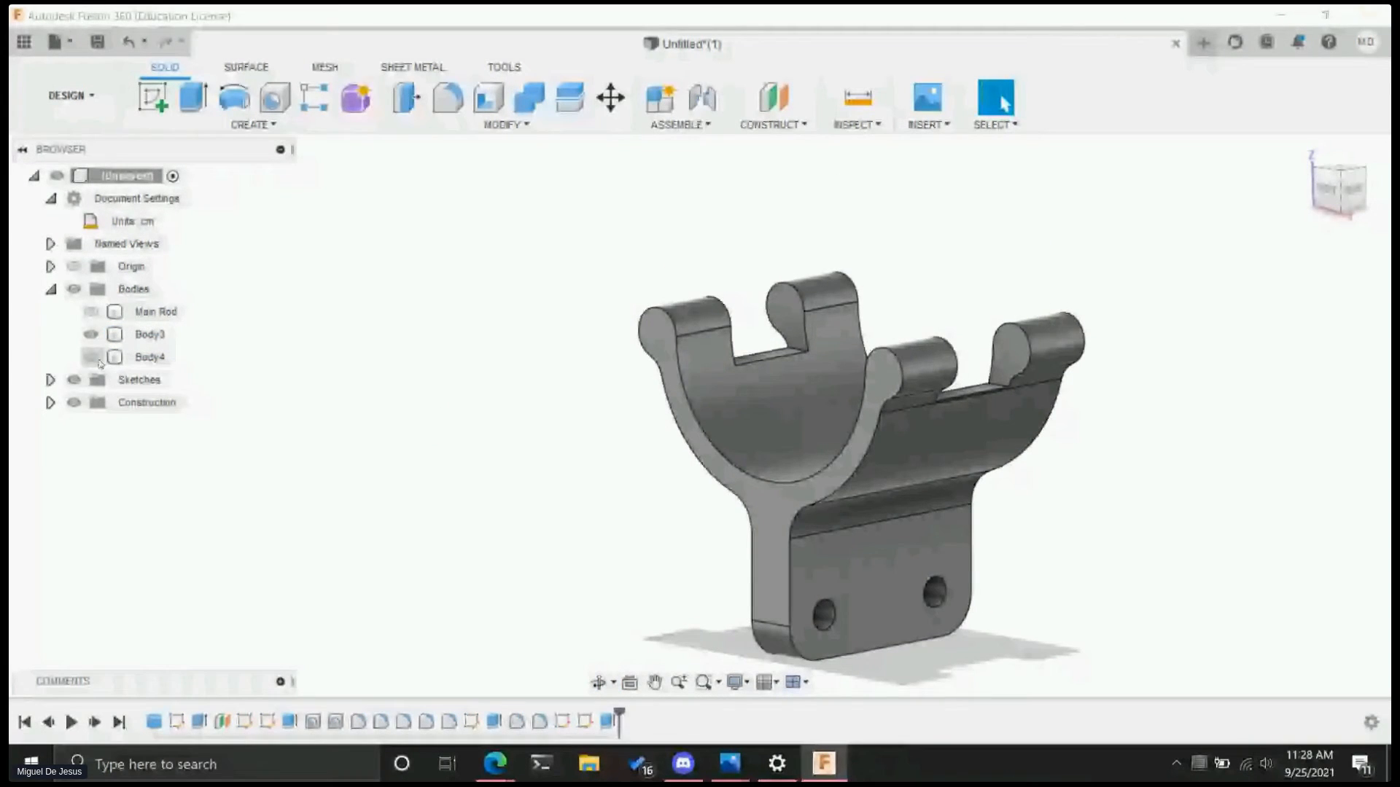
- Show Body4 and hide Body3 so only the cap half is displayed
left_click(90, 357)
left_click(91, 334)
middle_click_drag(878, 439, 800, 513, "shift")
- Start a new sketch on the horizontal origin plane, looking at Body4 from above
left_click(1340, 183)
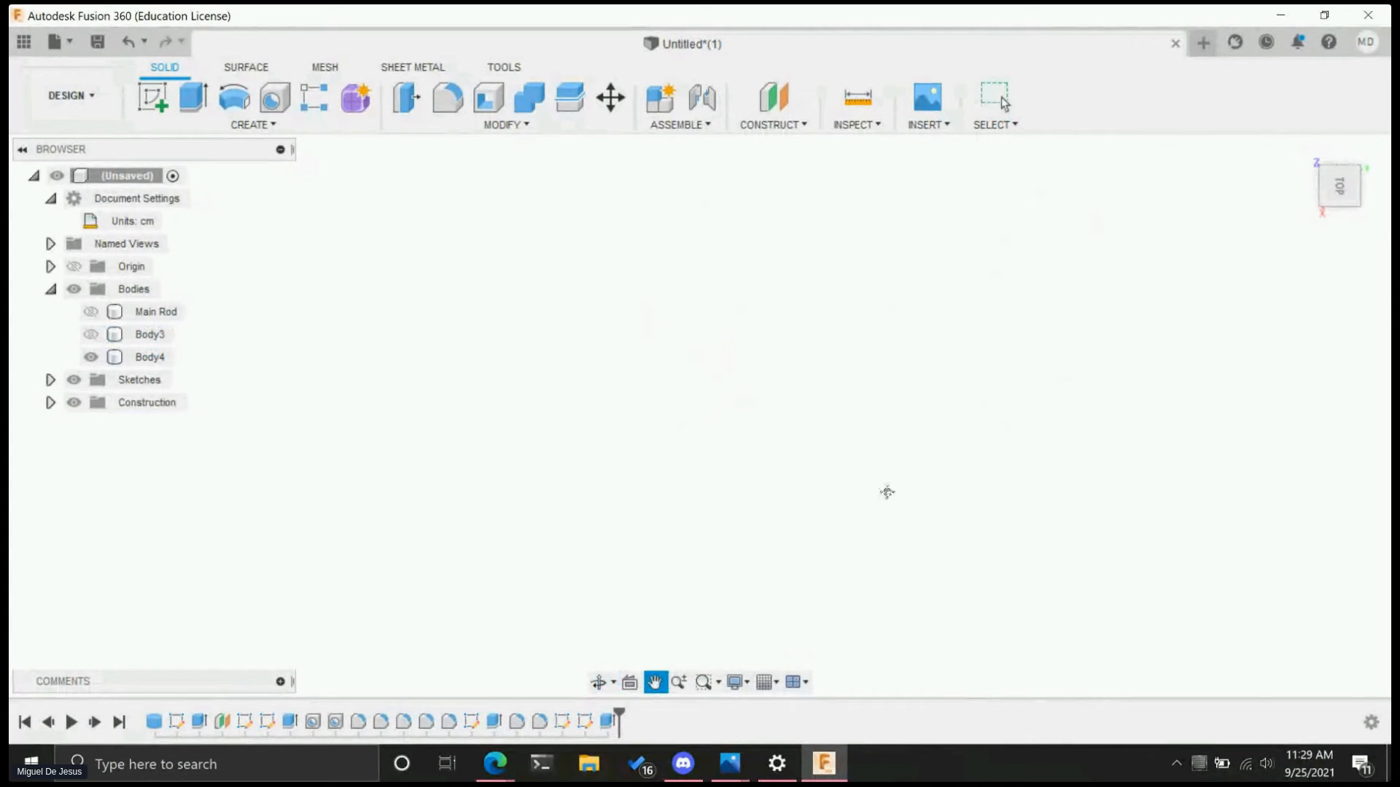
key("Escape")
middle_click_drag(882, 240, 890, 493)
middle_click_drag(849, 163, 1022, 475)
scroll(713, 326, "up", 4)
scroll(714, 326, "down", 7)
scroll(713, 326, "down", 2)
middle_click_drag(891, 209, 980, 309)
scroll(948, 307, "up", 4)
scroll(877, 272, "down", 2)
middle_click_drag(853, 295, 923, 292)
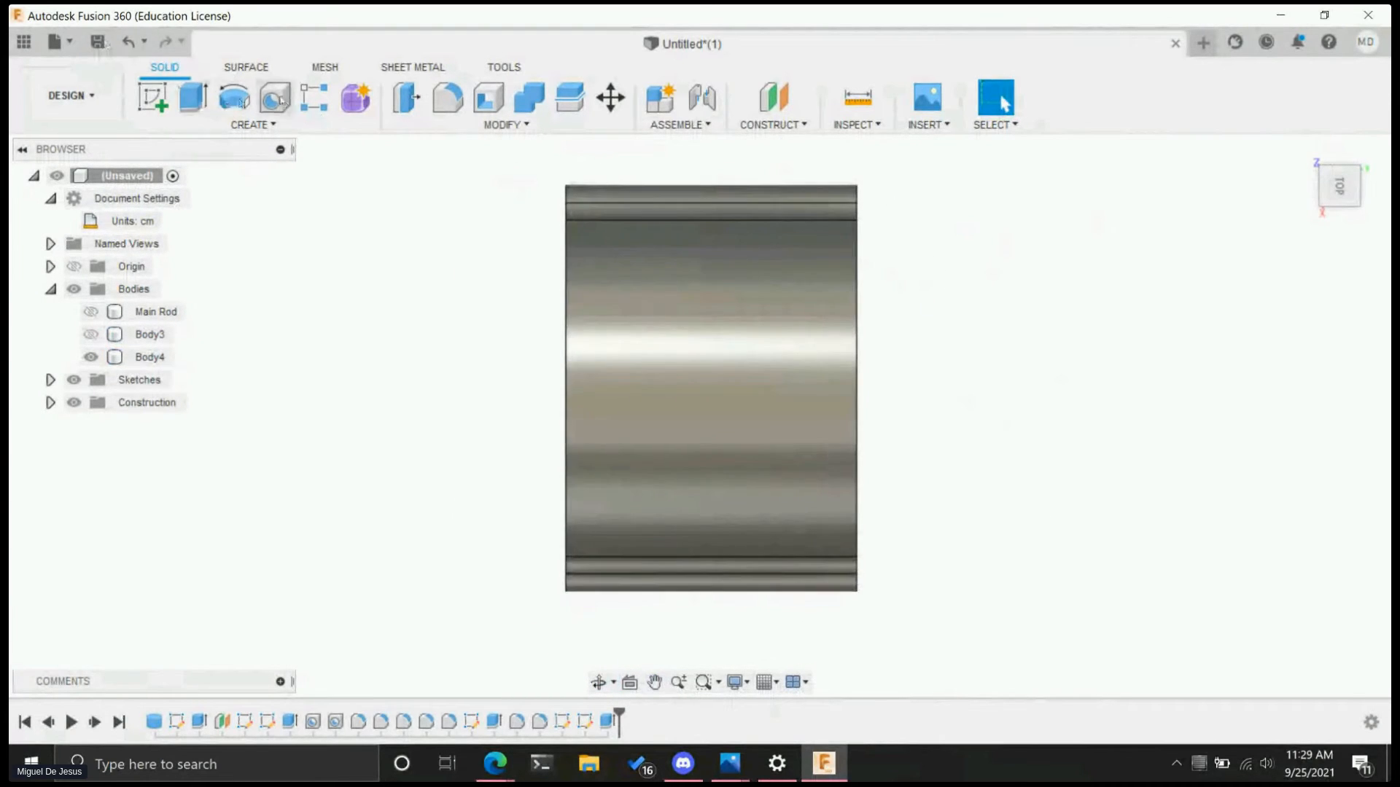
left_click(154, 102)
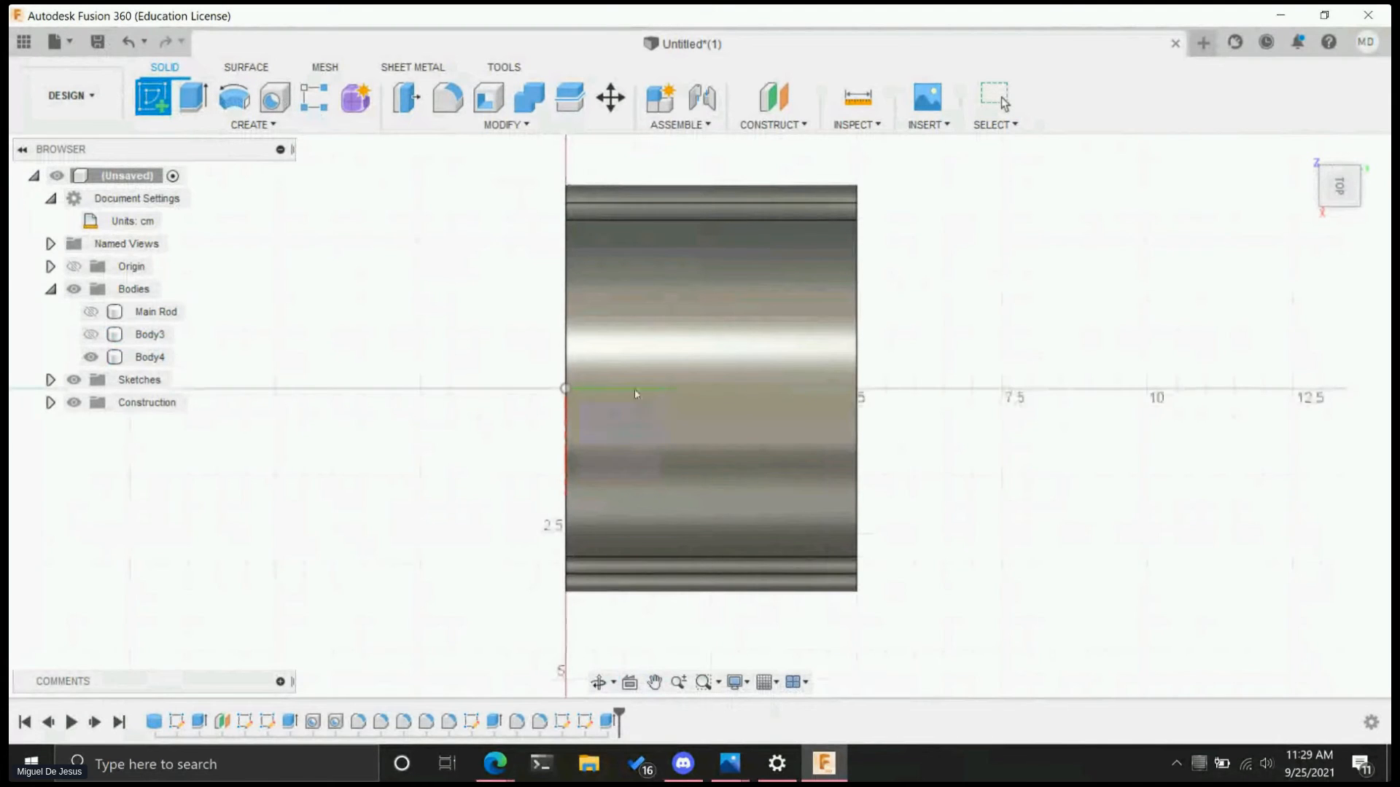
left_click(627, 419)
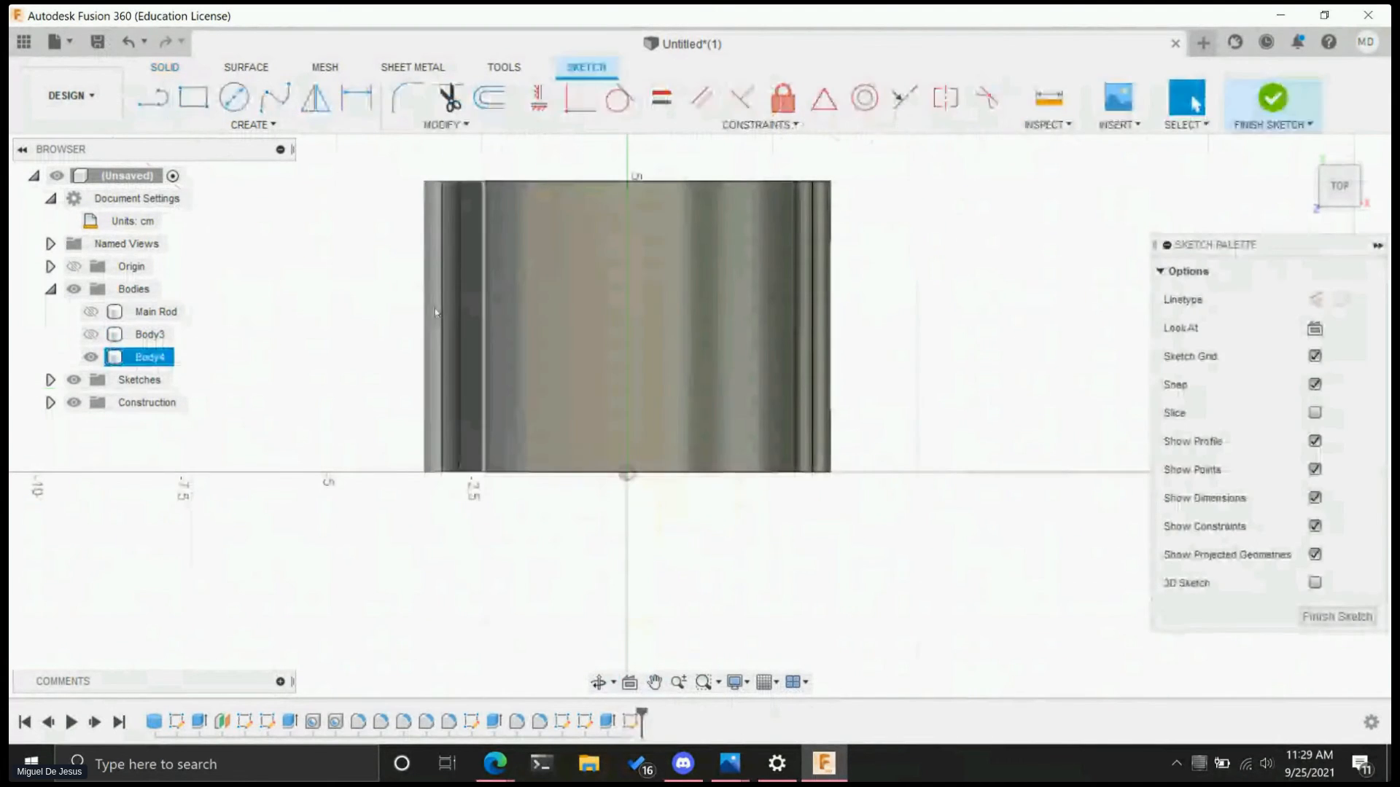
left_click(193, 97)
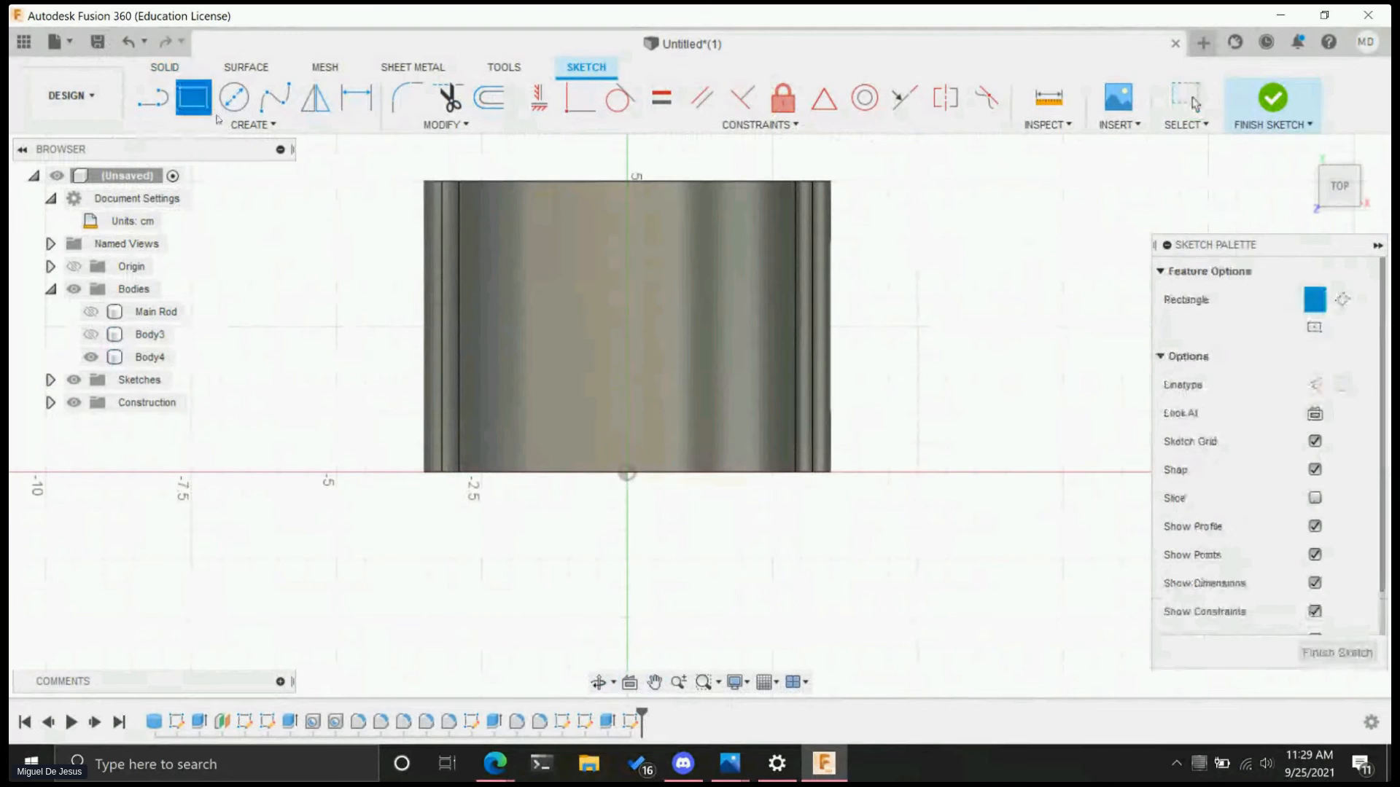
left_click(423, 270)
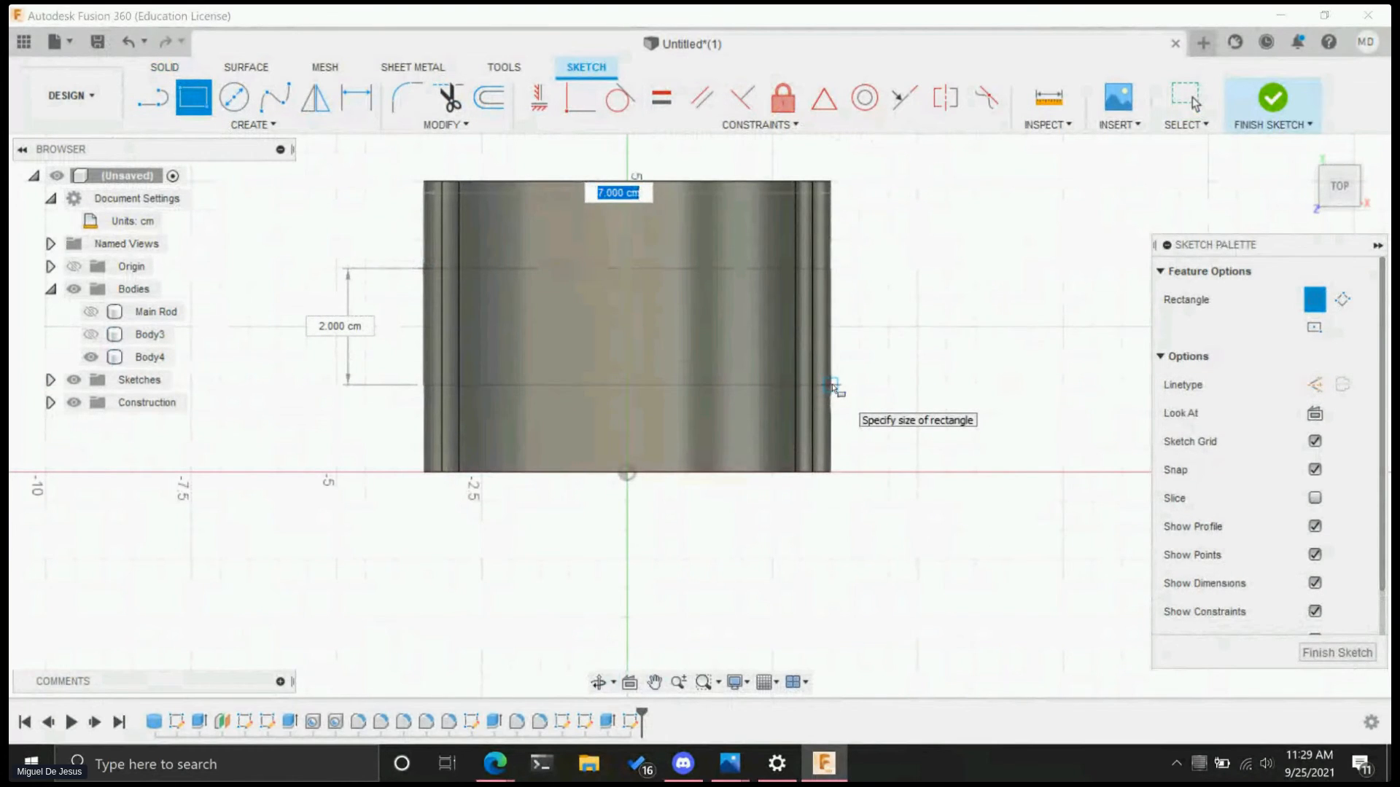
key("Escape")
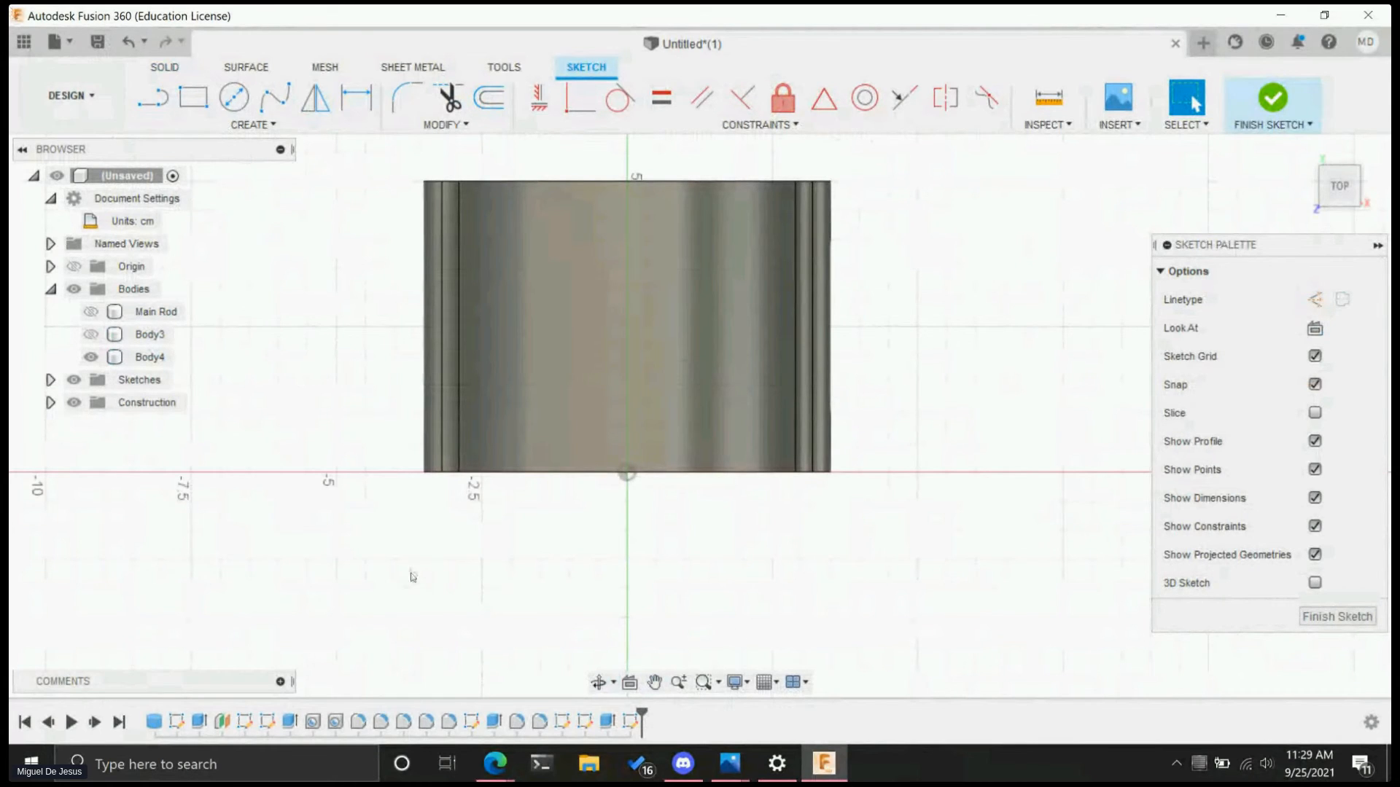
left_click(426, 215)
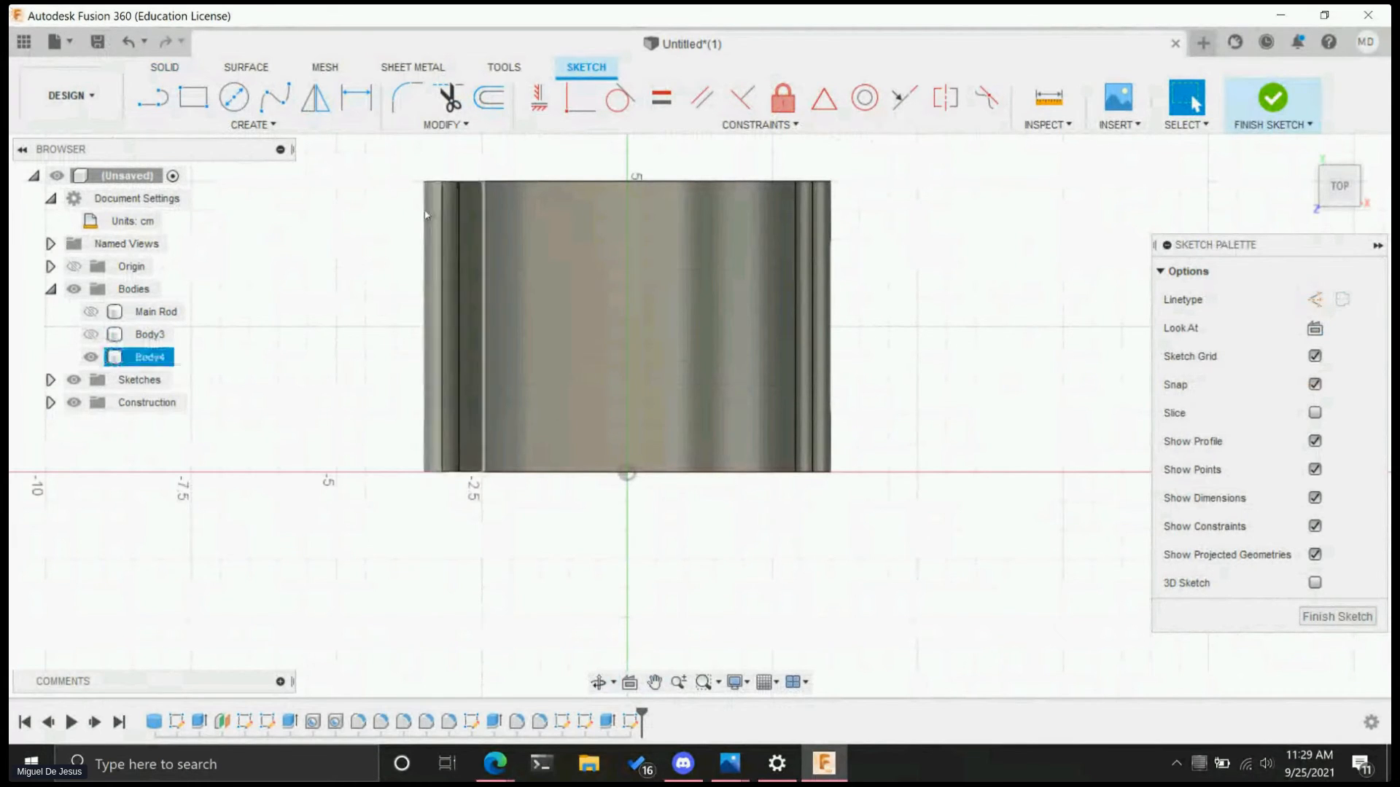
- Sketch two 7 cm by 1.5 cm rectangles across Body4, one at each end of its length, and finish the sketch
left_click(415, 209)
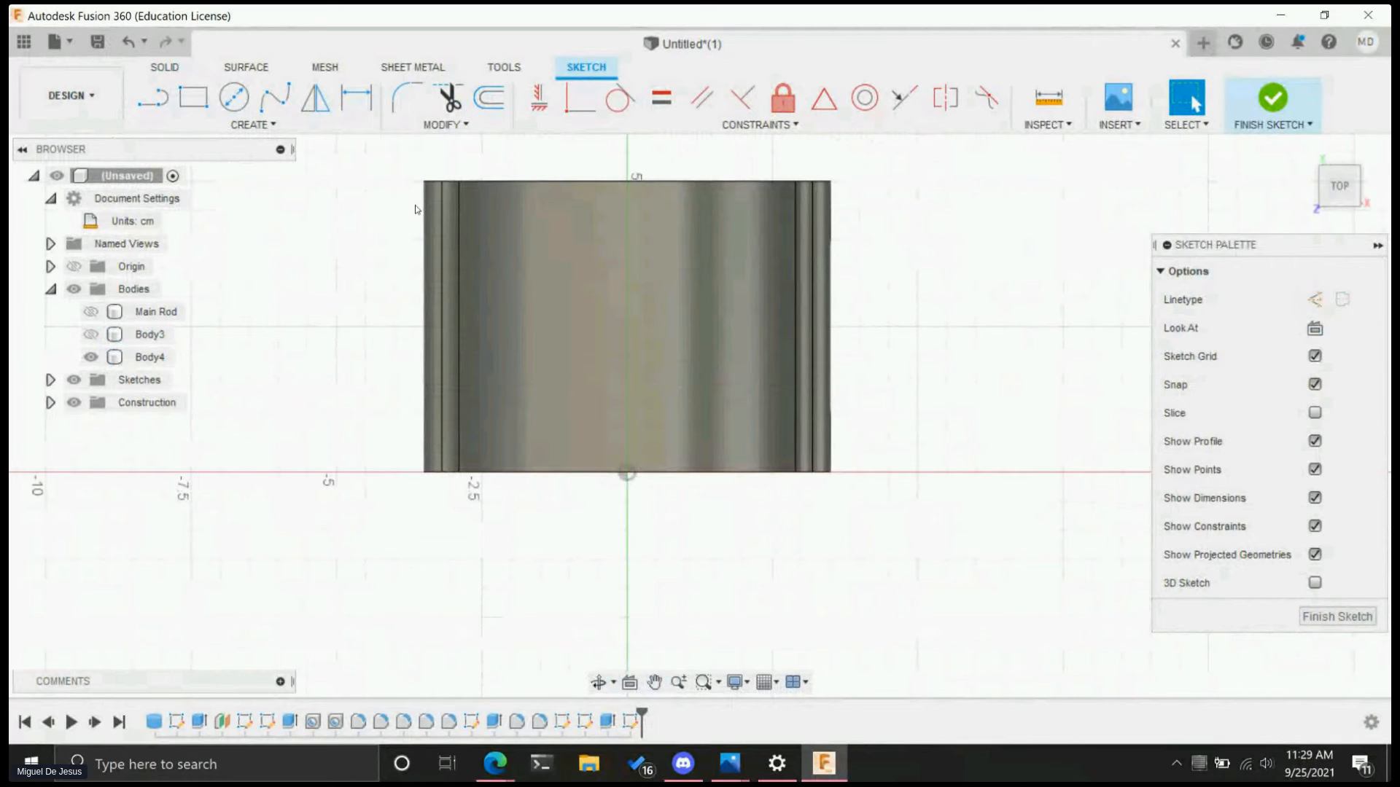
left_click(186, 98)
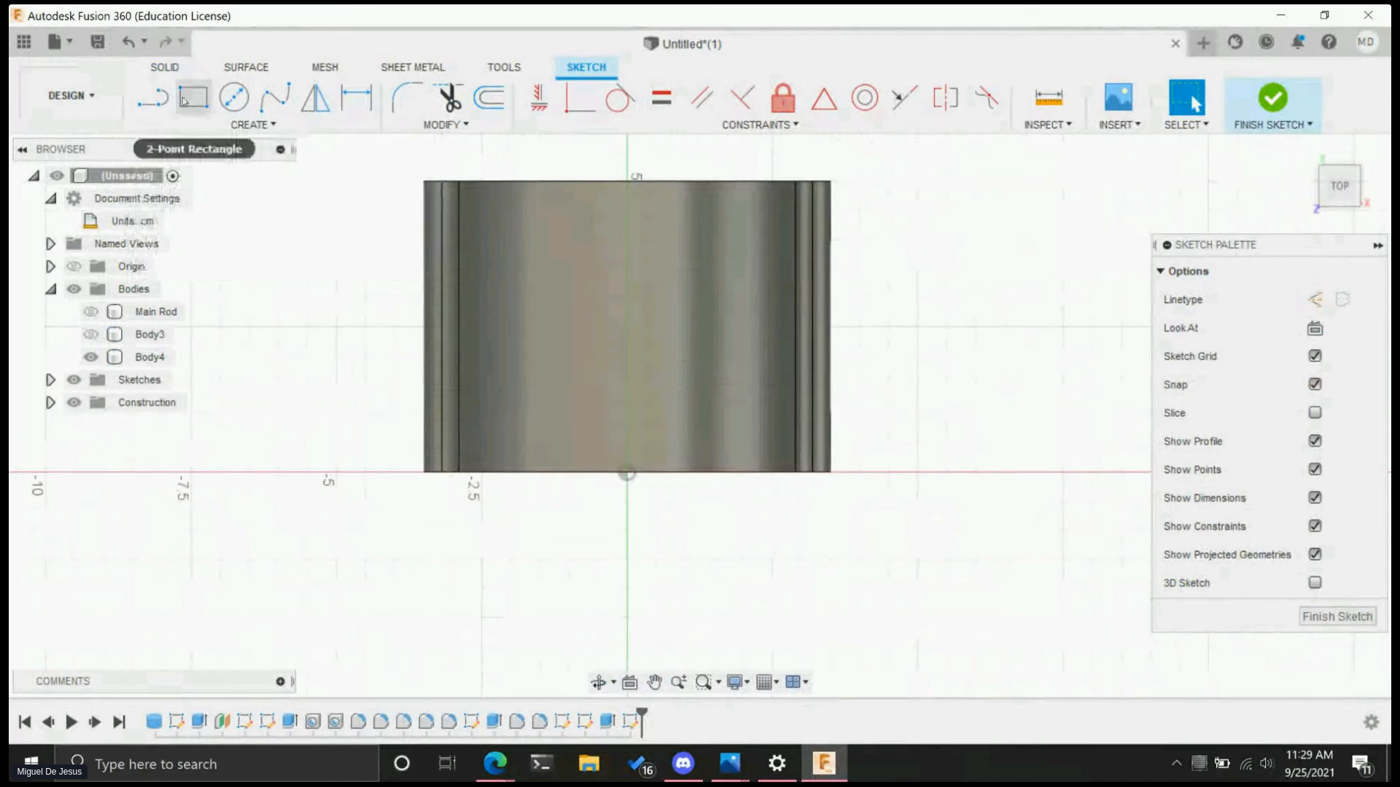
left_click(423, 181)
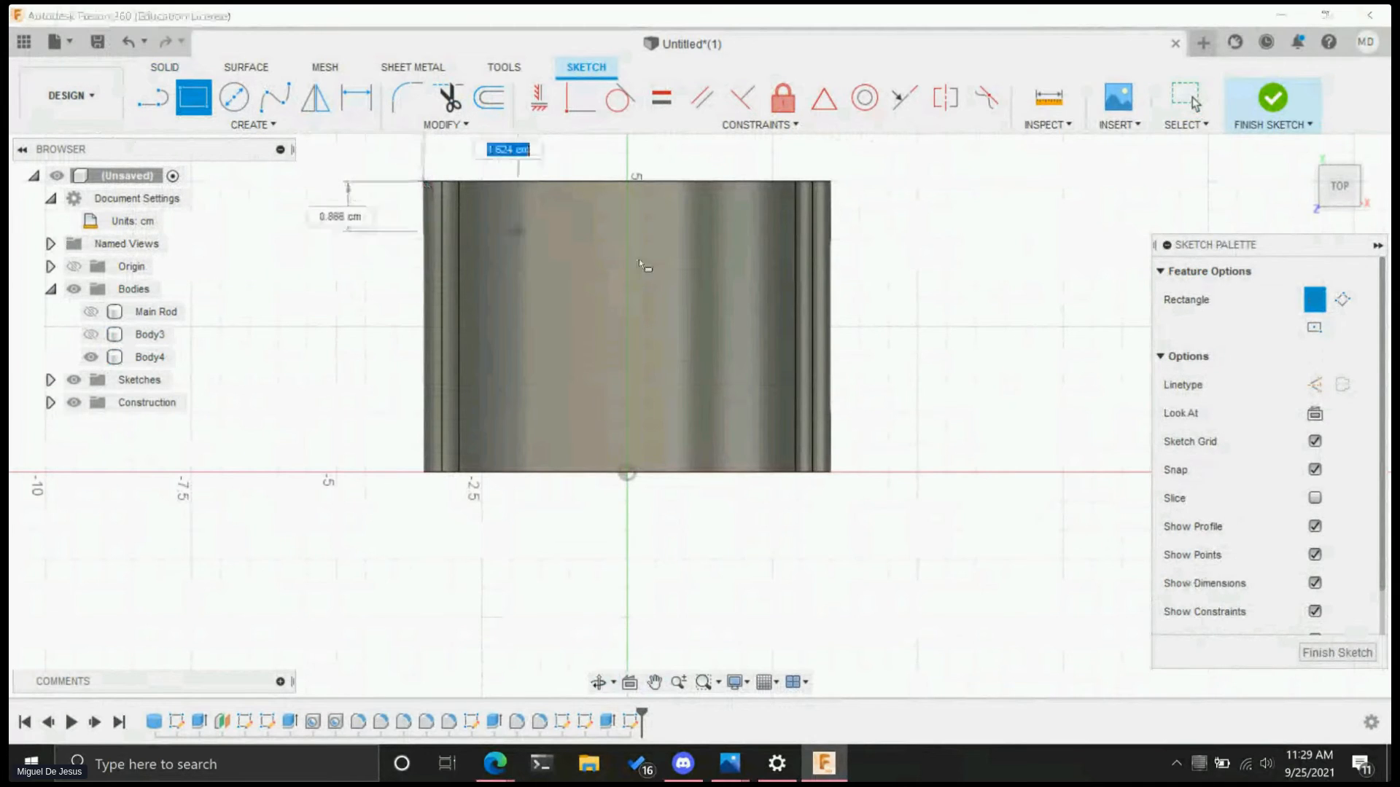
key("Return")
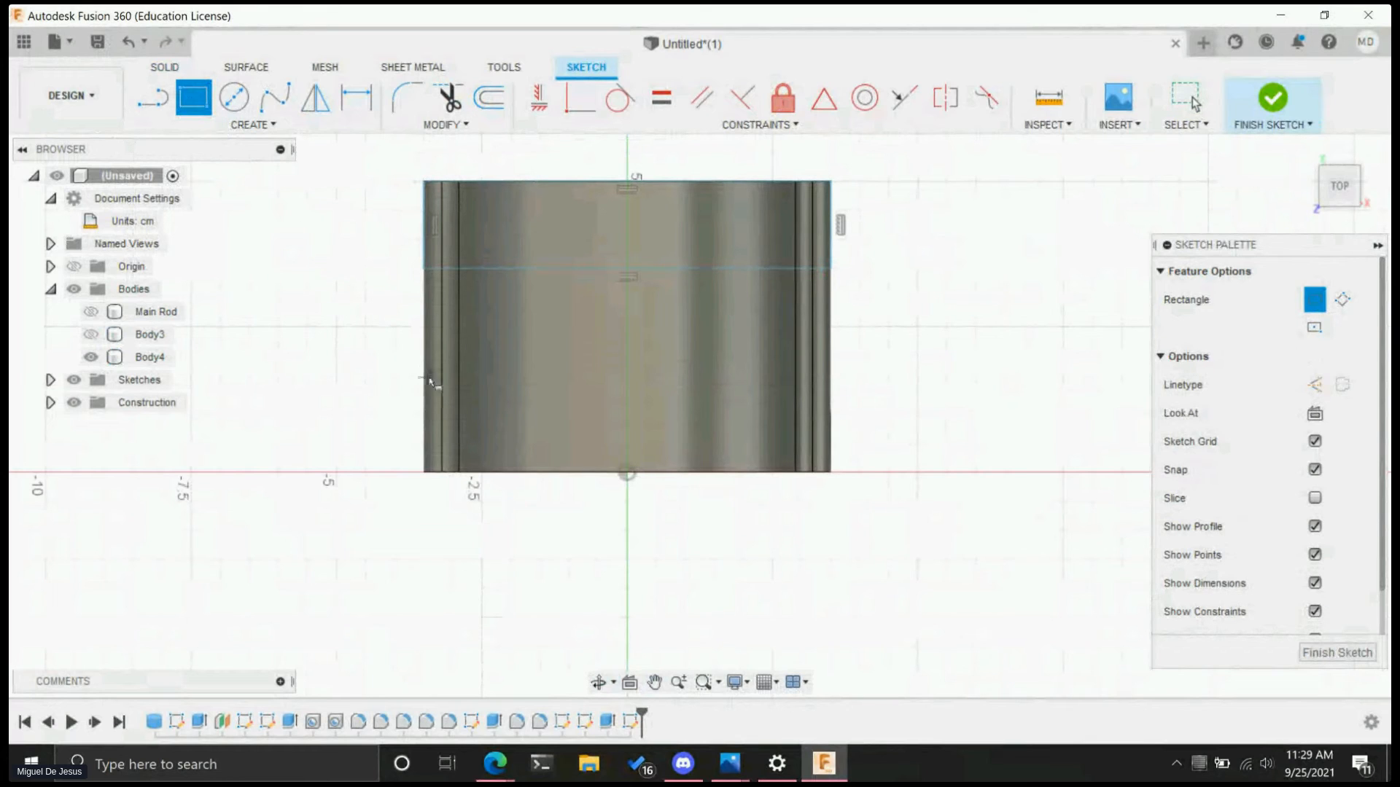
left_click(425, 387)
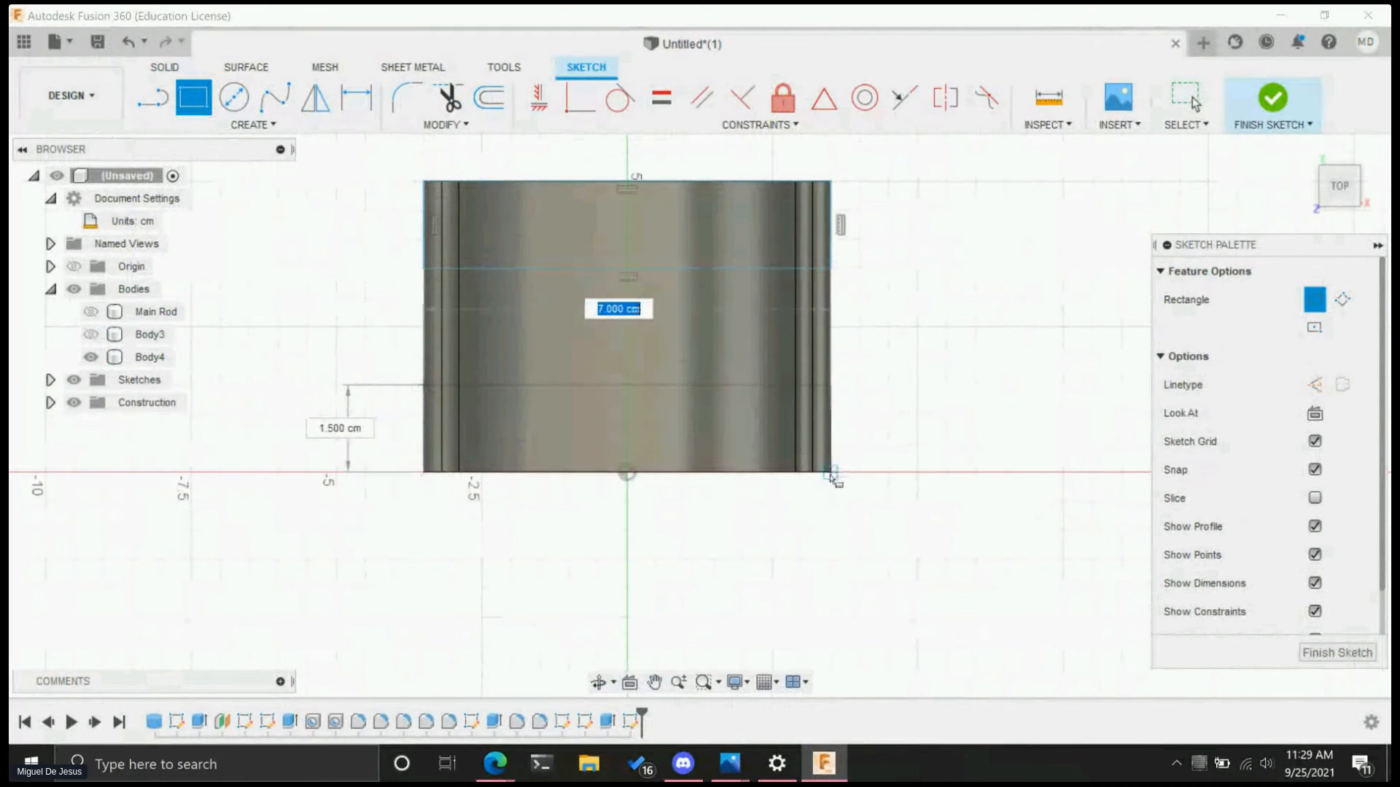
key("Return")
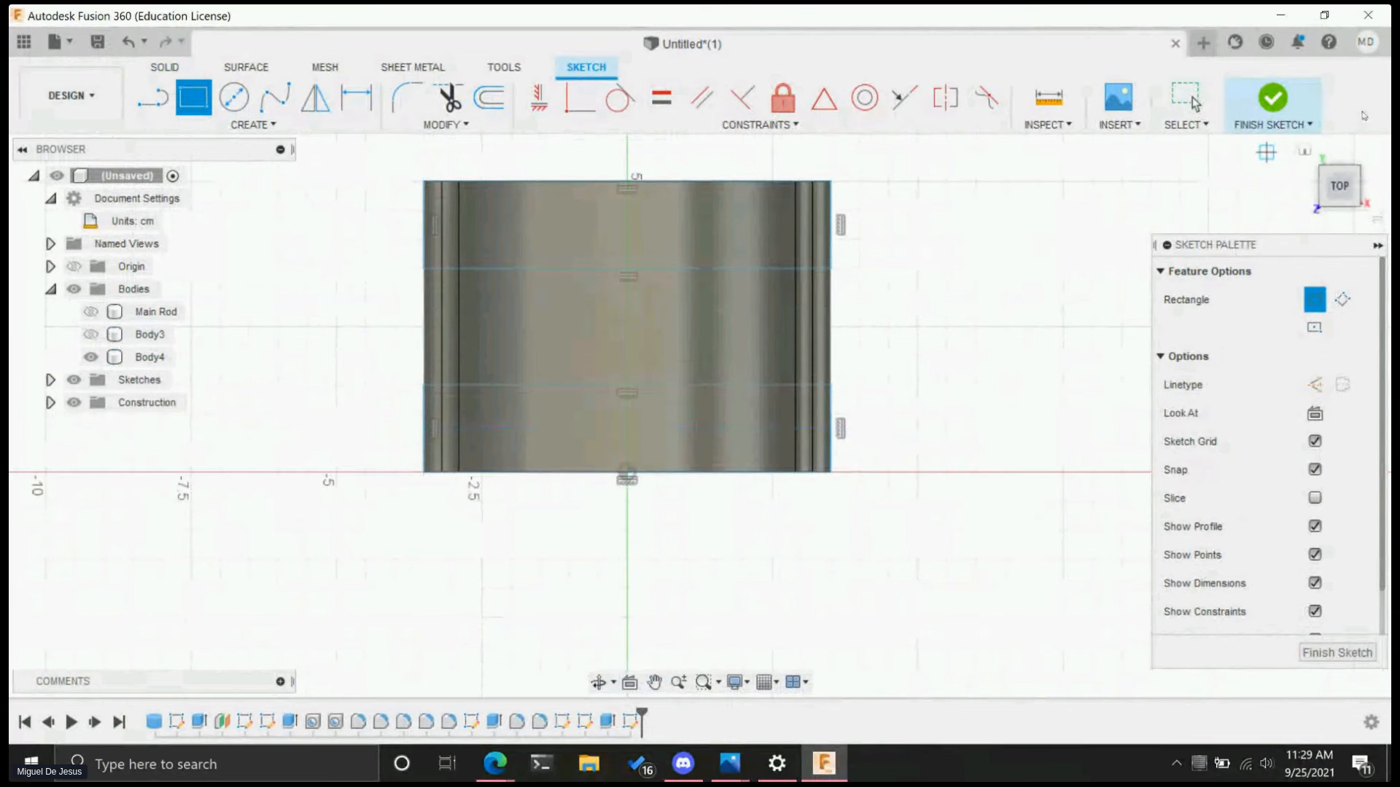
left_click(1269, 100)
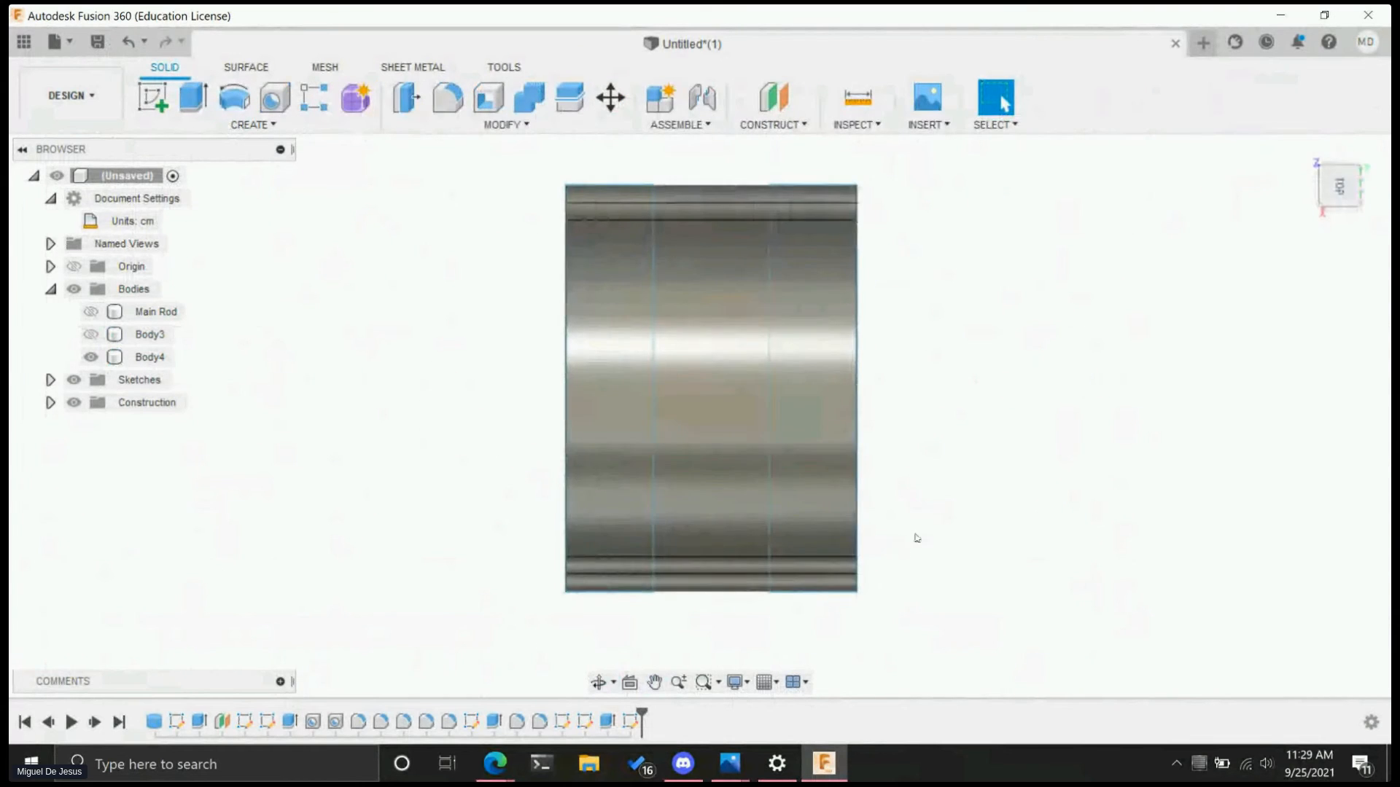
- Try a two-sided extrude cut of both end rectangles through Body4's rims, 0.50 cm on each side
mouse_move(760, 580)
middle_mouse_down("shift")
mouse_move(794, 560)
mouse_move(800, 584)
middle_mouse_up("shift")
left_click(701, 482)
left_click(725, 427)
left_click(198, 98)
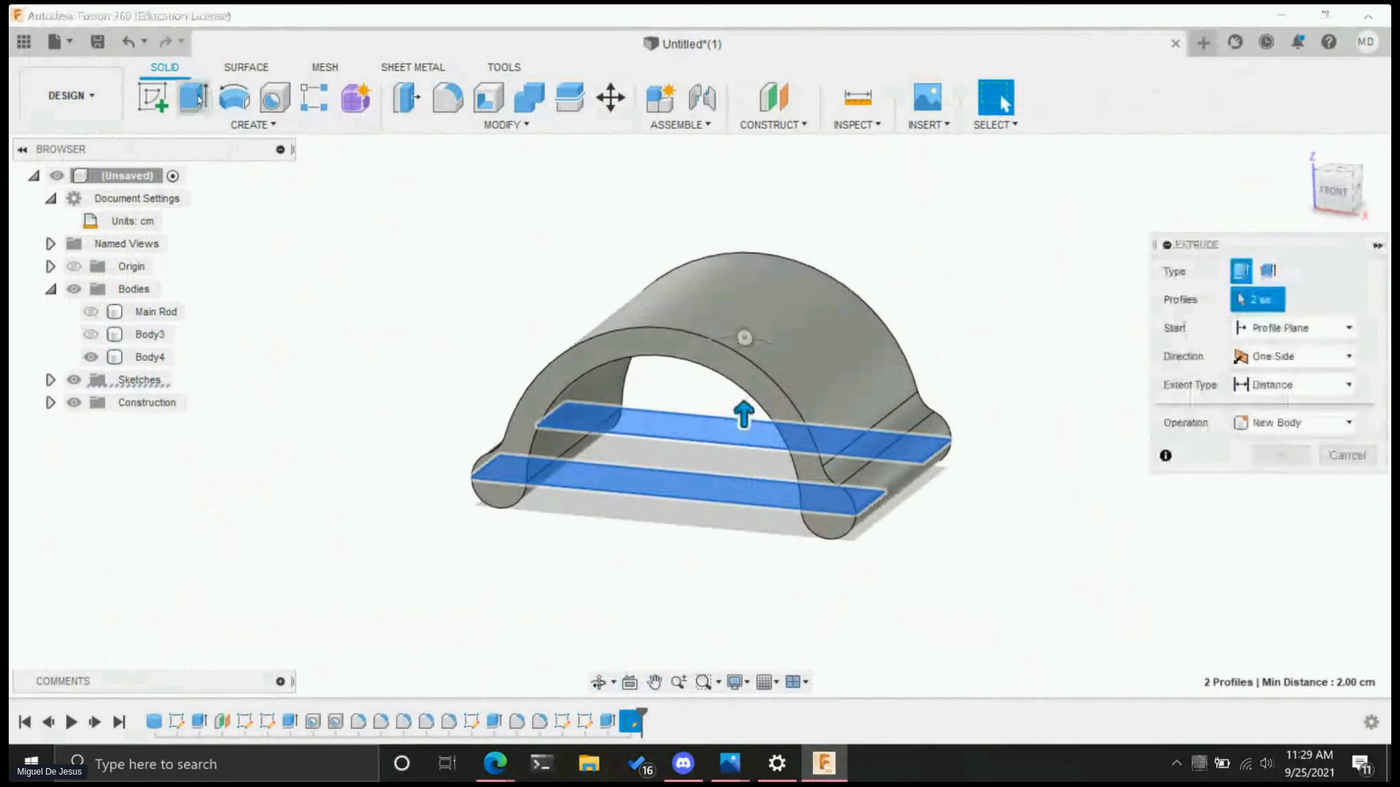
left_click(1261, 357)
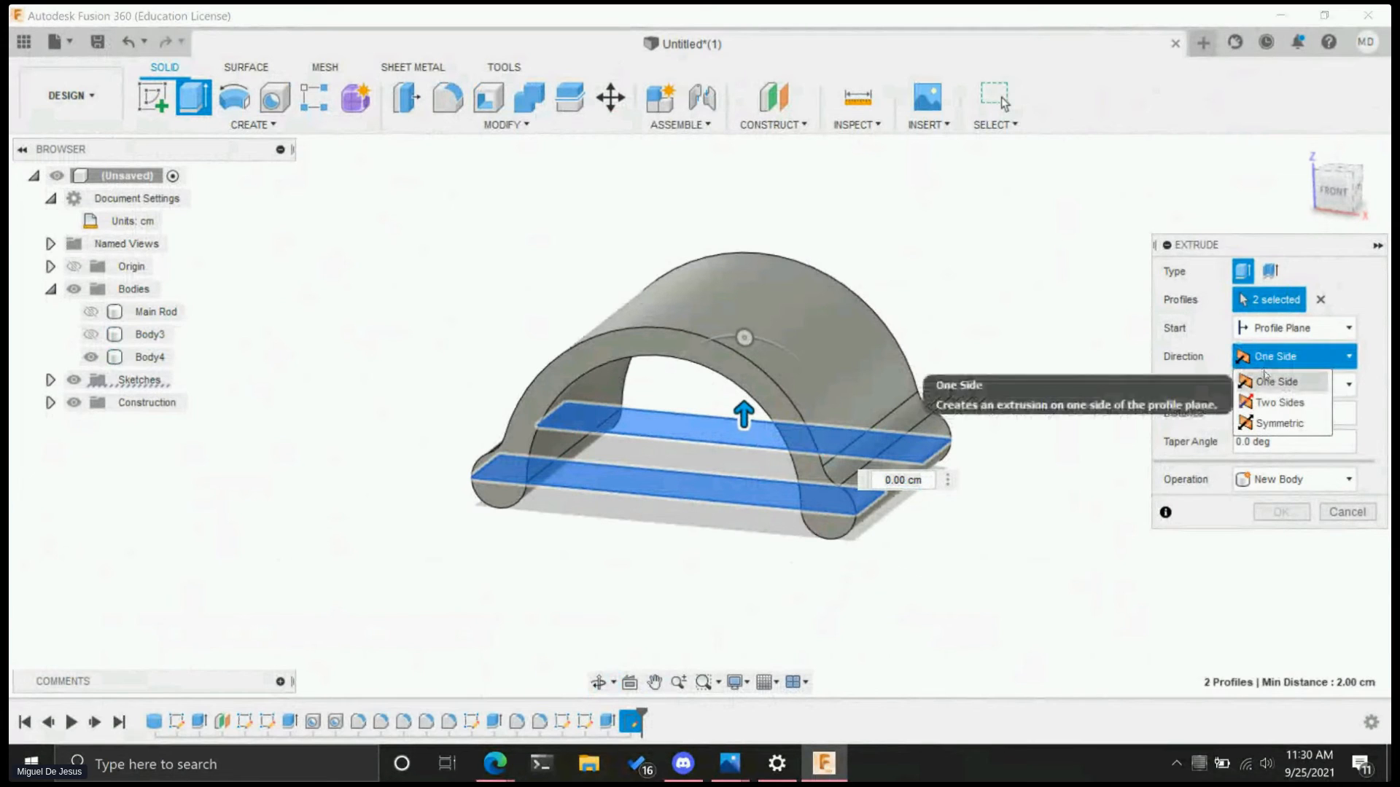
left_click(1268, 403)
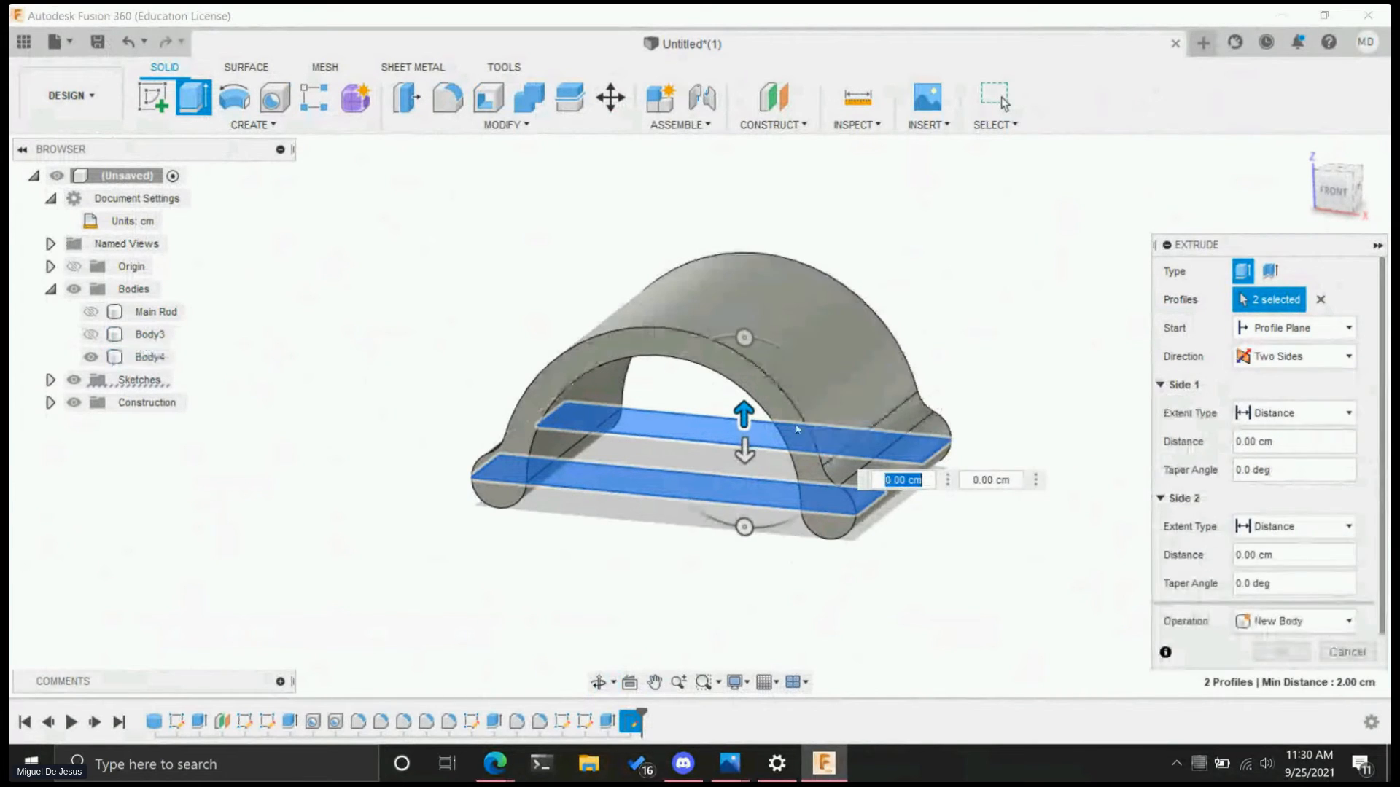
left_click_drag(743, 416, 745, 480)
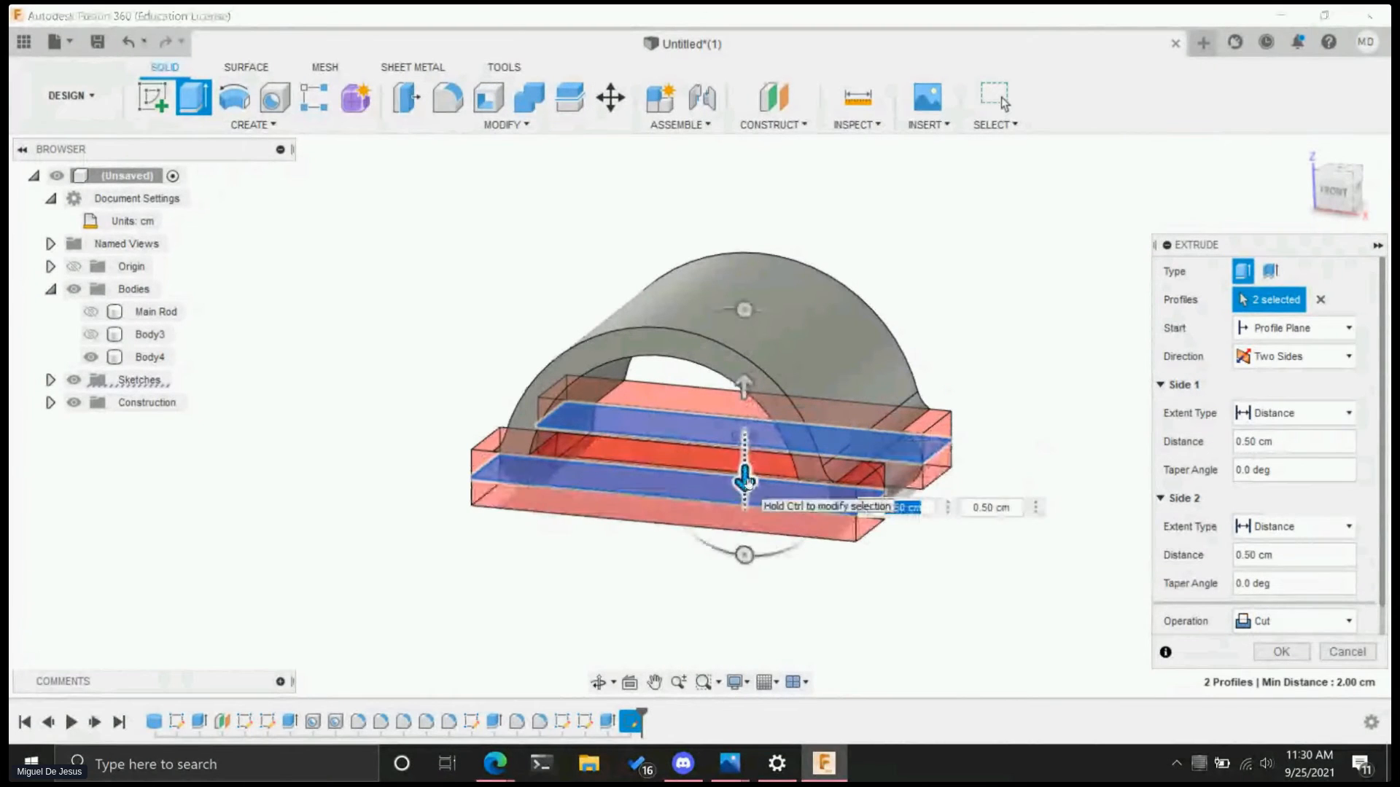
- Try raising the cut's upward distance to 1.00 cm, apply the extrude, and undo it
middle_click_drag(902, 592, 758, 503, "shift")
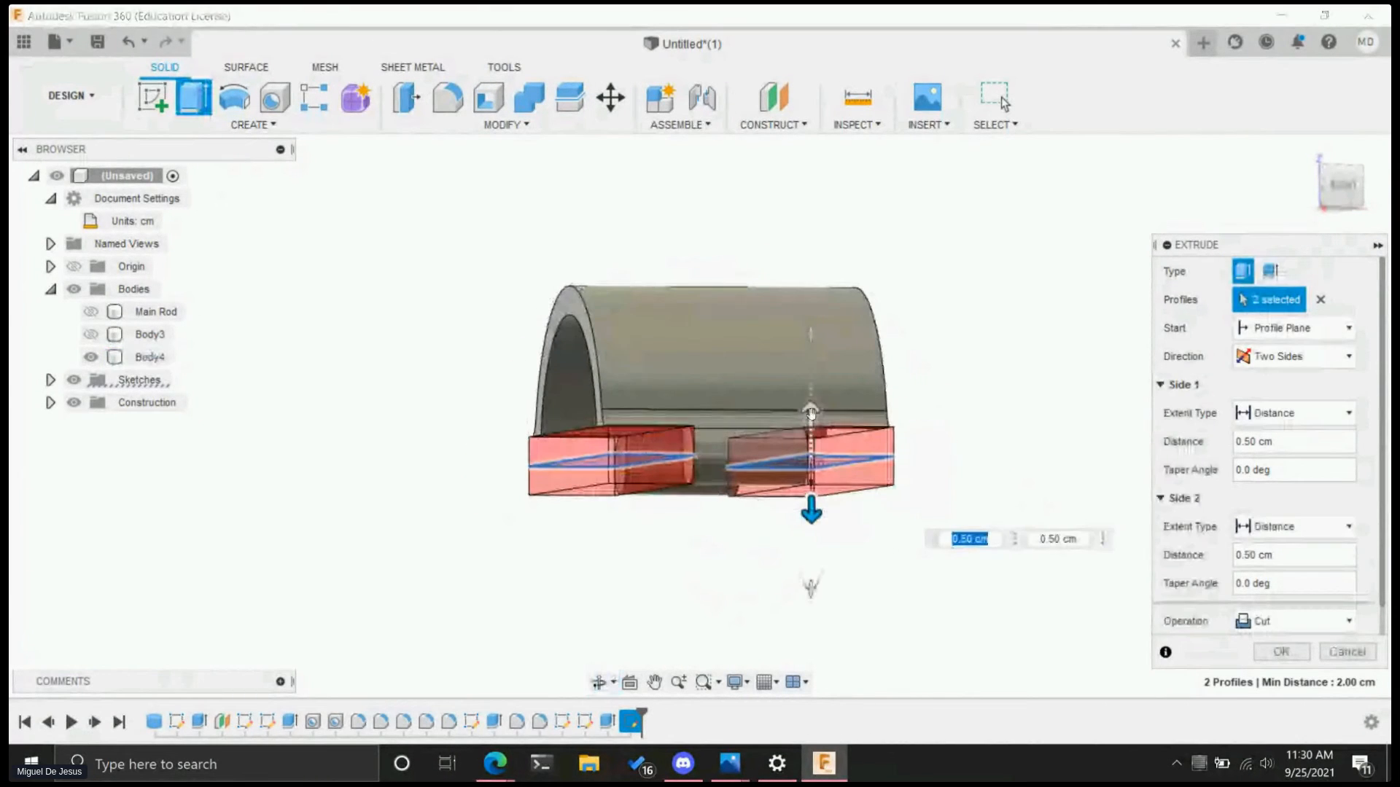
left_click(811, 412)
left_click_drag(815, 406, 808, 381)
middle_click_drag(812, 400, 790, 550, "shift")
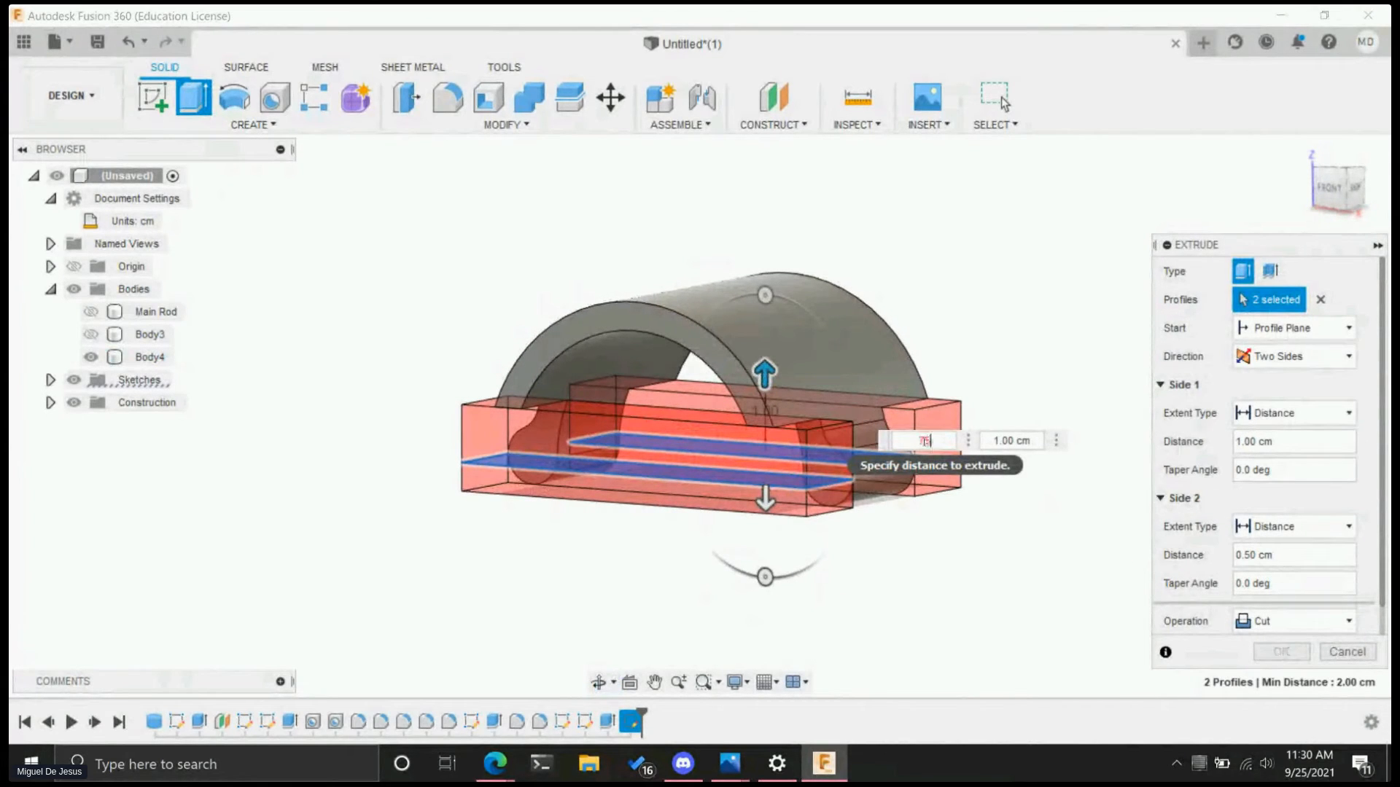
key("Return")
key("ctrl+z")
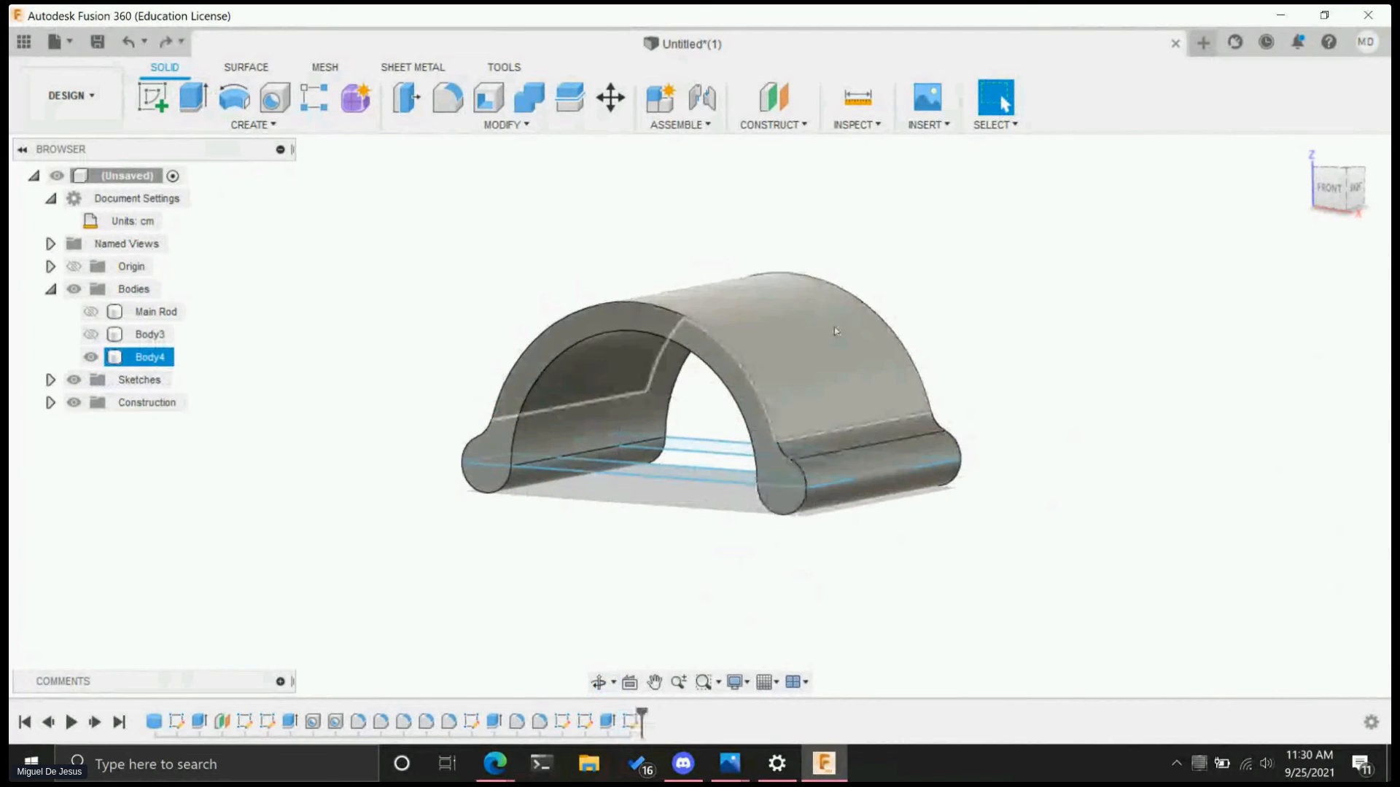
- Extrude both end rectangles as a two-sided cut into Body4, 0.50 cm upward and 0.50 cm downward
left_click(676, 478)
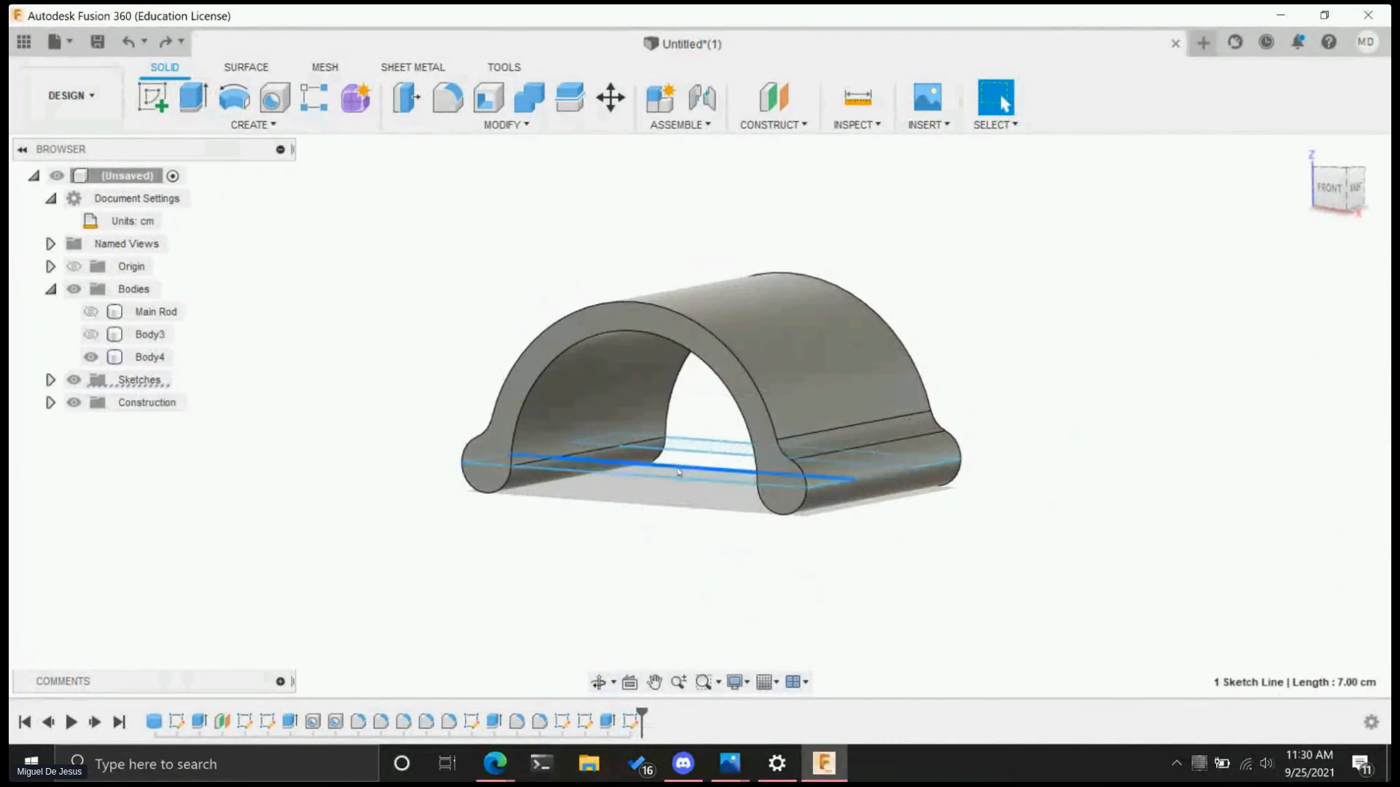
left_click(685, 473)
left_click(727, 453)
key("e")
left_click_drag(764, 433, 763, 401)
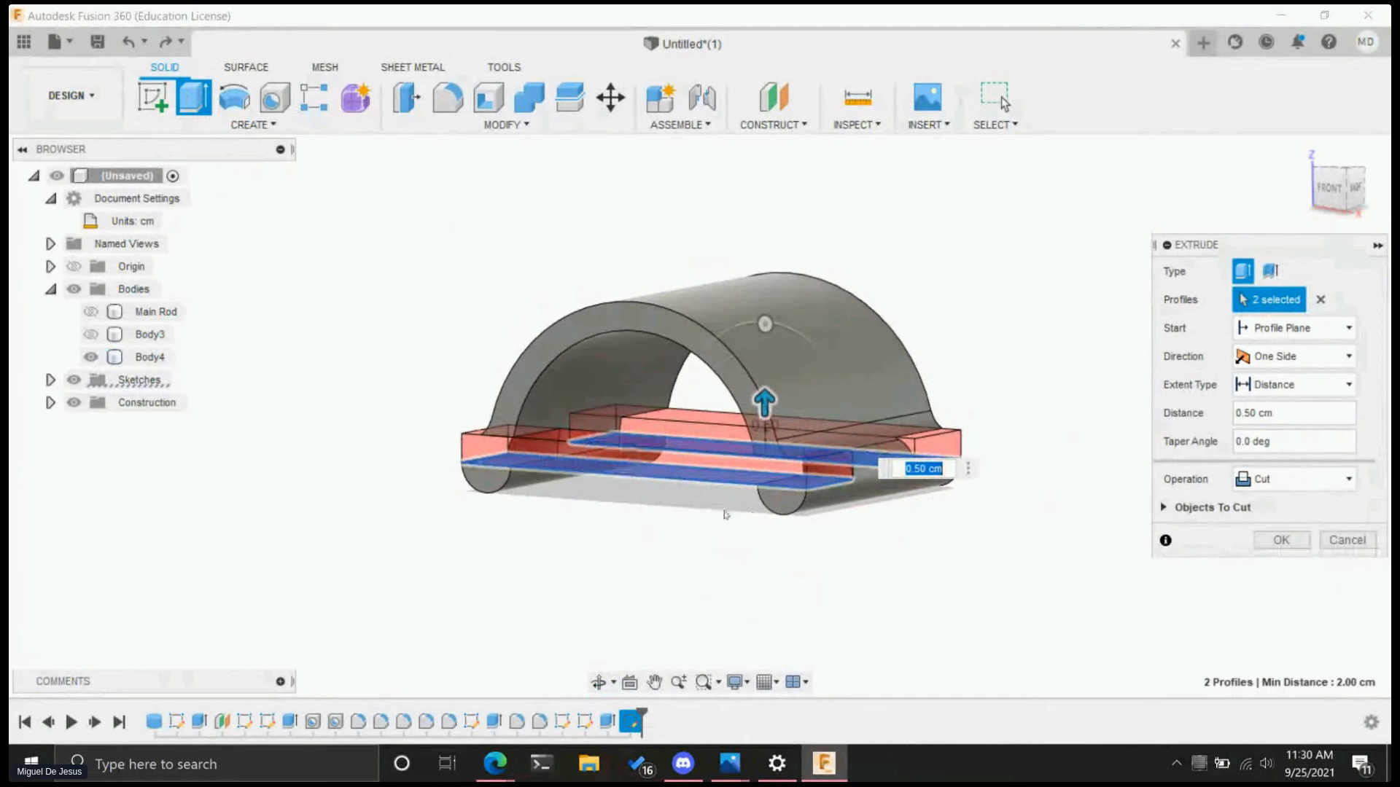
left_click(1298, 356)
left_click(1276, 400)
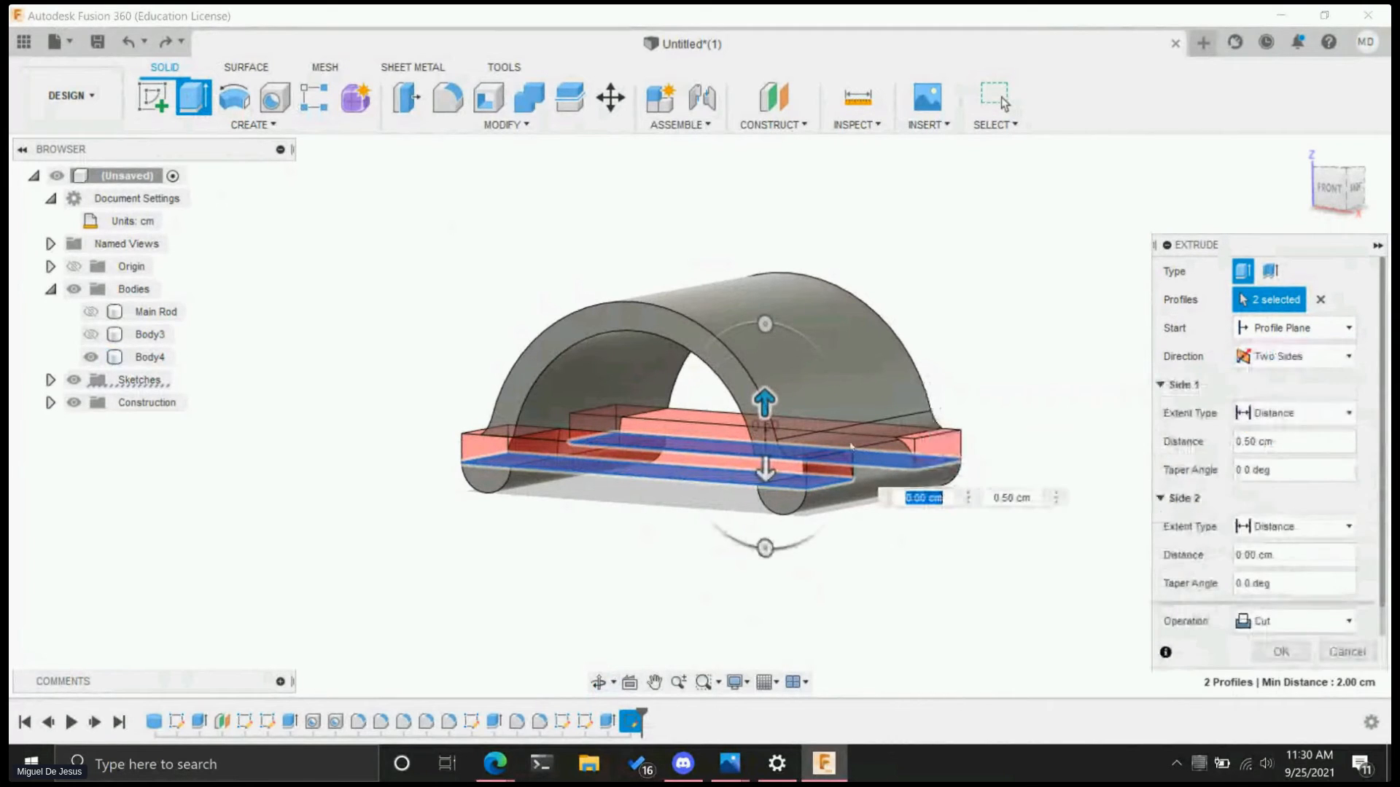
left_click_drag(765, 467, 765, 500)
- Set the cut's upward distance to 0.75 cm and apply it to notch both ends of Body4's rims
middle_click_drag(838, 556, 882, 619, "shift")
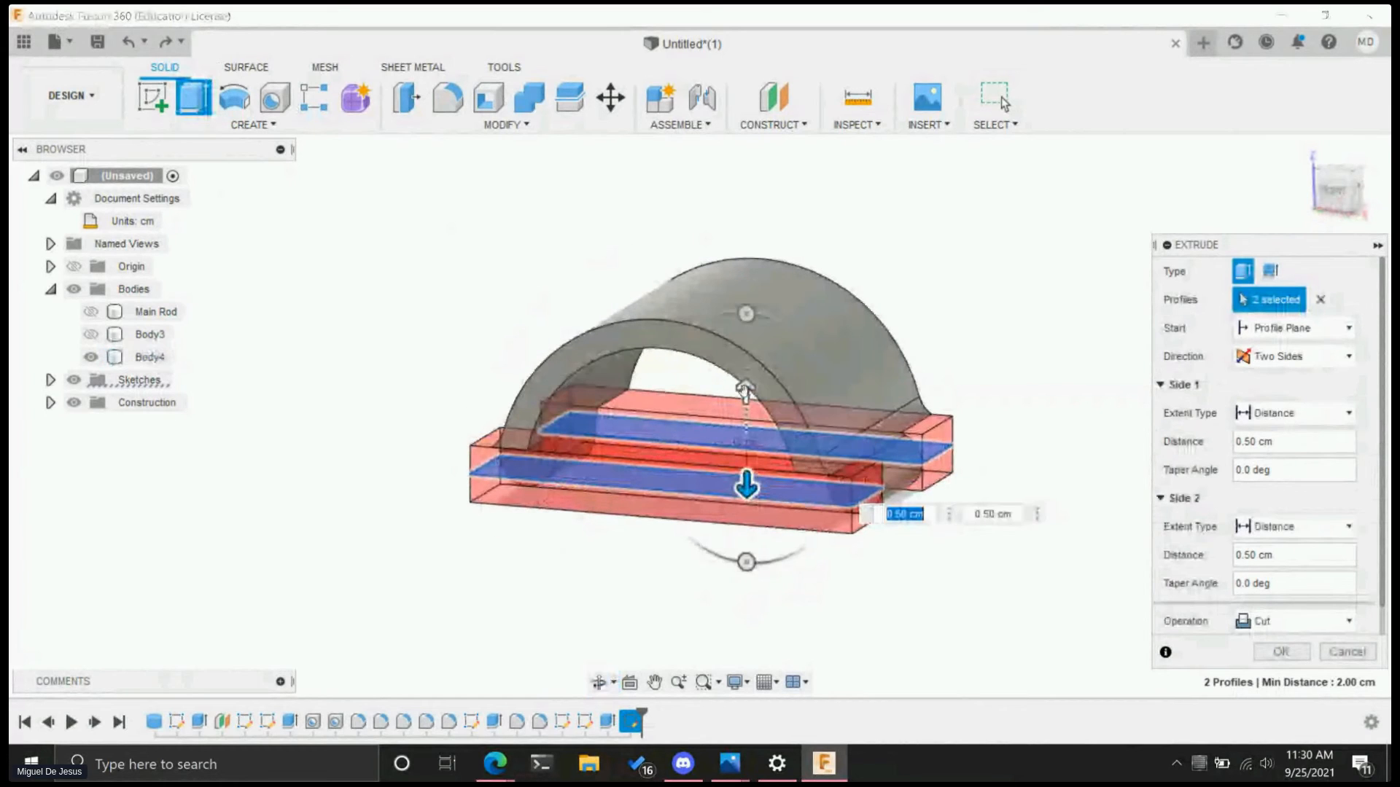
mouse_move(745, 398)
left_mouse_down()
mouse_move(748, 371)
mouse_move(746, 397)
left_mouse_up()
left_click(992, 457)
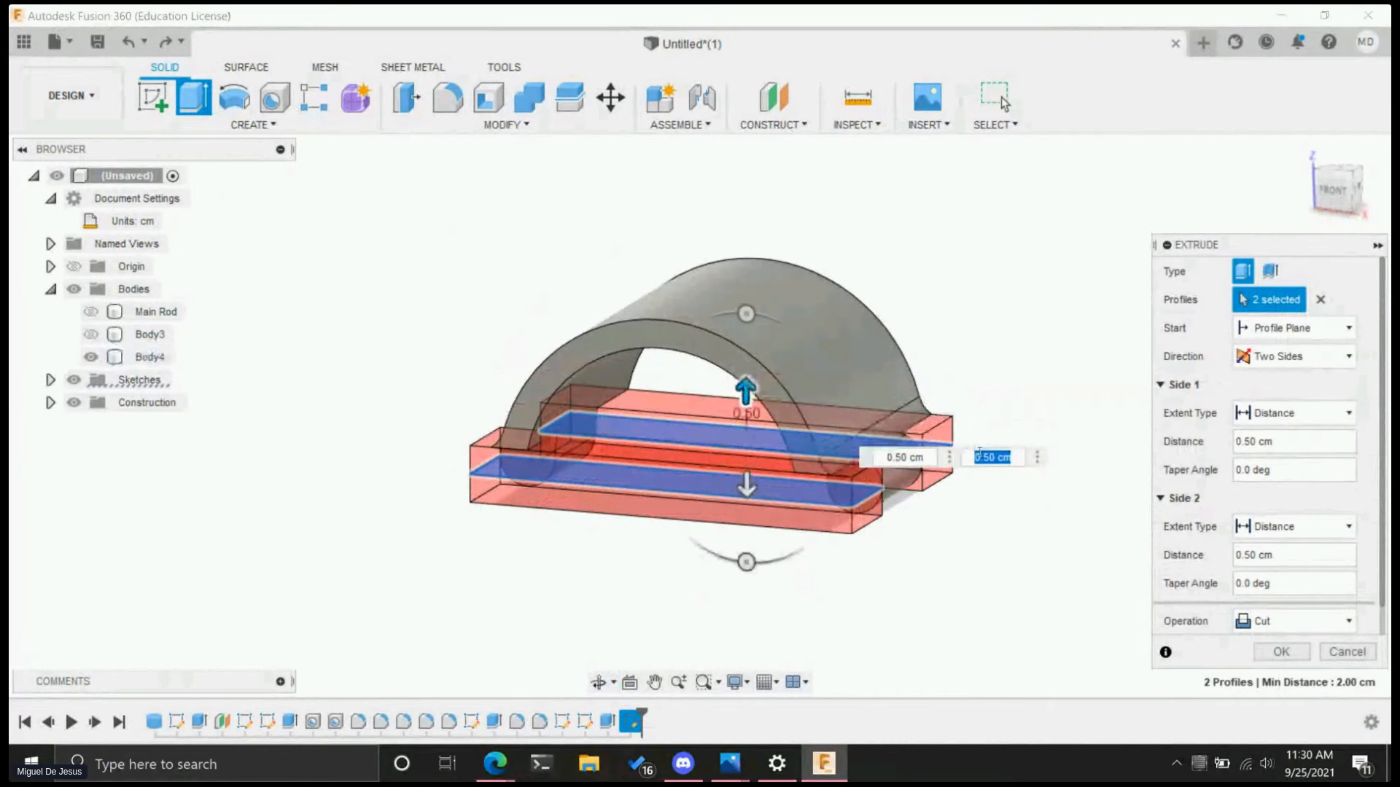
type("7")
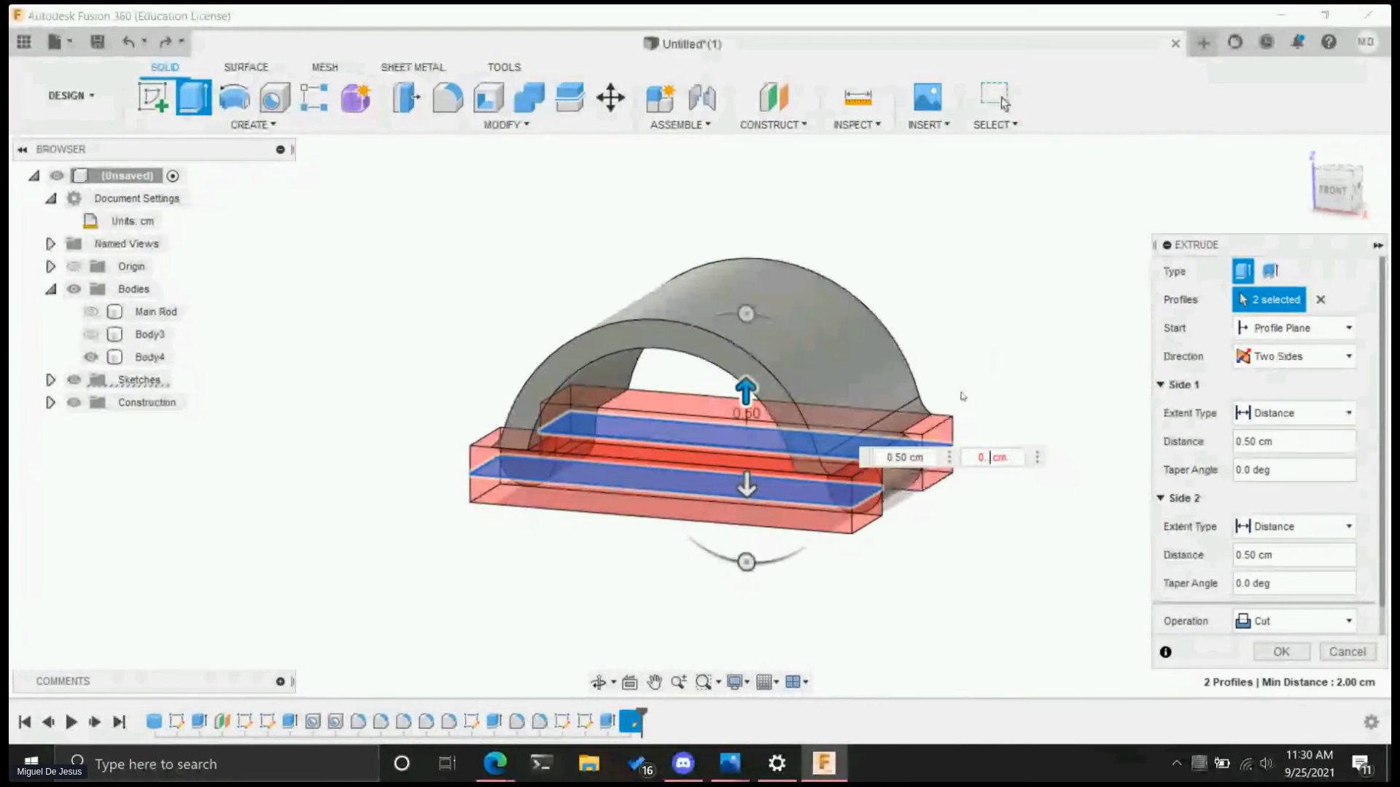
type(".")
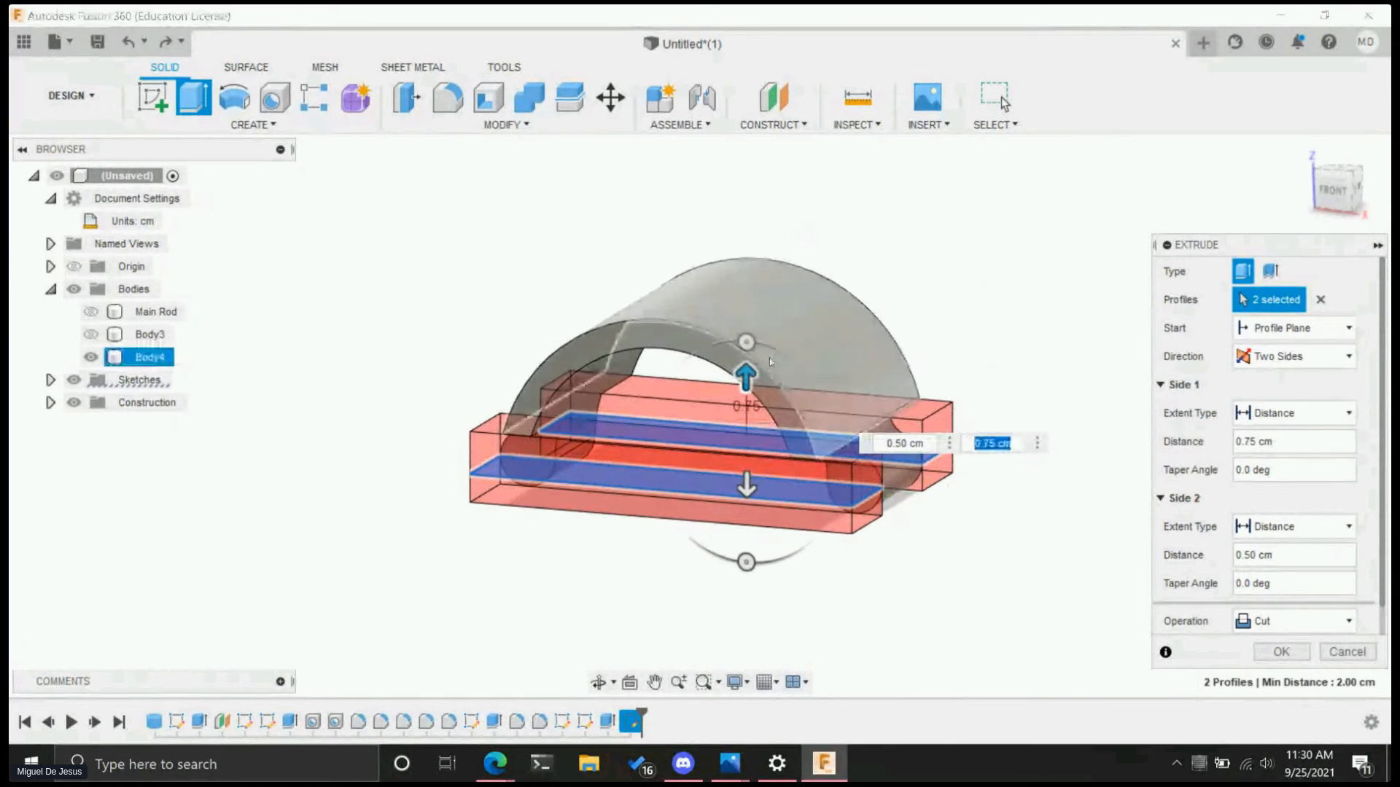
mouse_move(937, 529)
middle_mouse_down("shift")
mouse_move(850, 518)
mouse_move(887, 529)
mouse_move(972, 518)
mouse_move(1037, 543)
mouse_move(940, 543)
middle_mouse_up("shift")
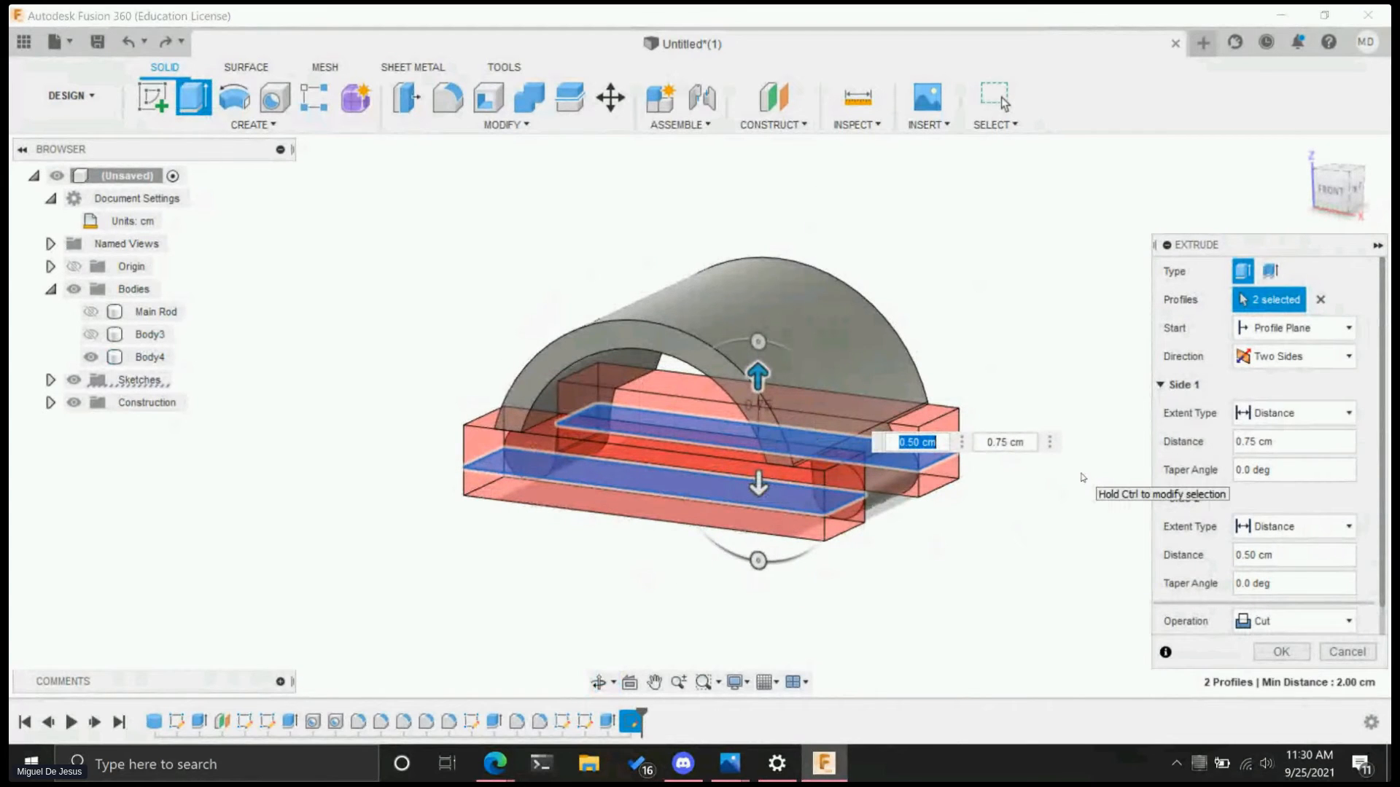
key("Return")
- Show Body3 and the Main Rod again and examine how the notched cap interlocks with the bracket
middle_click_drag(641, 608, 726, 592, "shift")
left_click(90, 334)
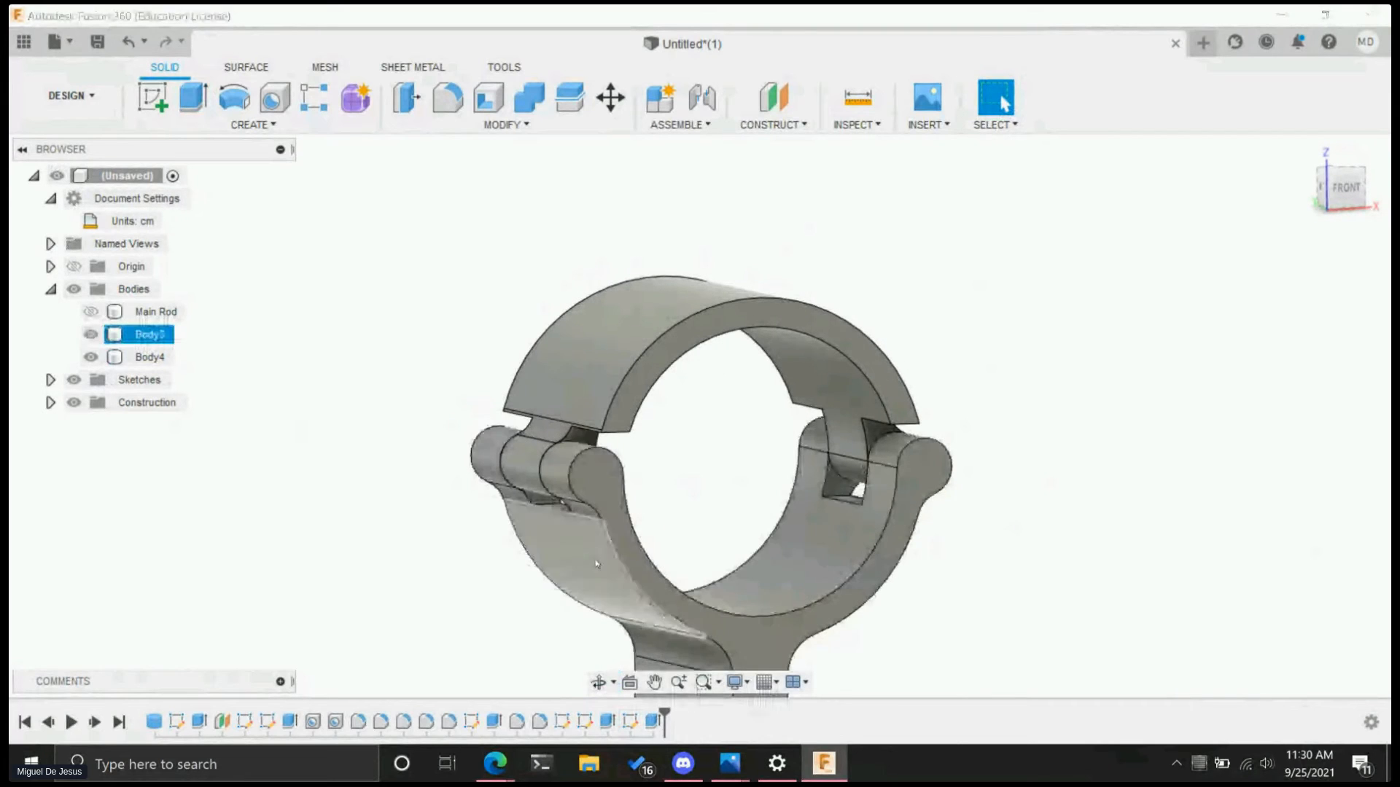
mouse_move(1053, 580)
middle_mouse_down("shift")
mouse_move(1094, 566)
mouse_move(1101, 532)
mouse_move(1060, 580)
mouse_move(1079, 570)
middle_mouse_up("shift")
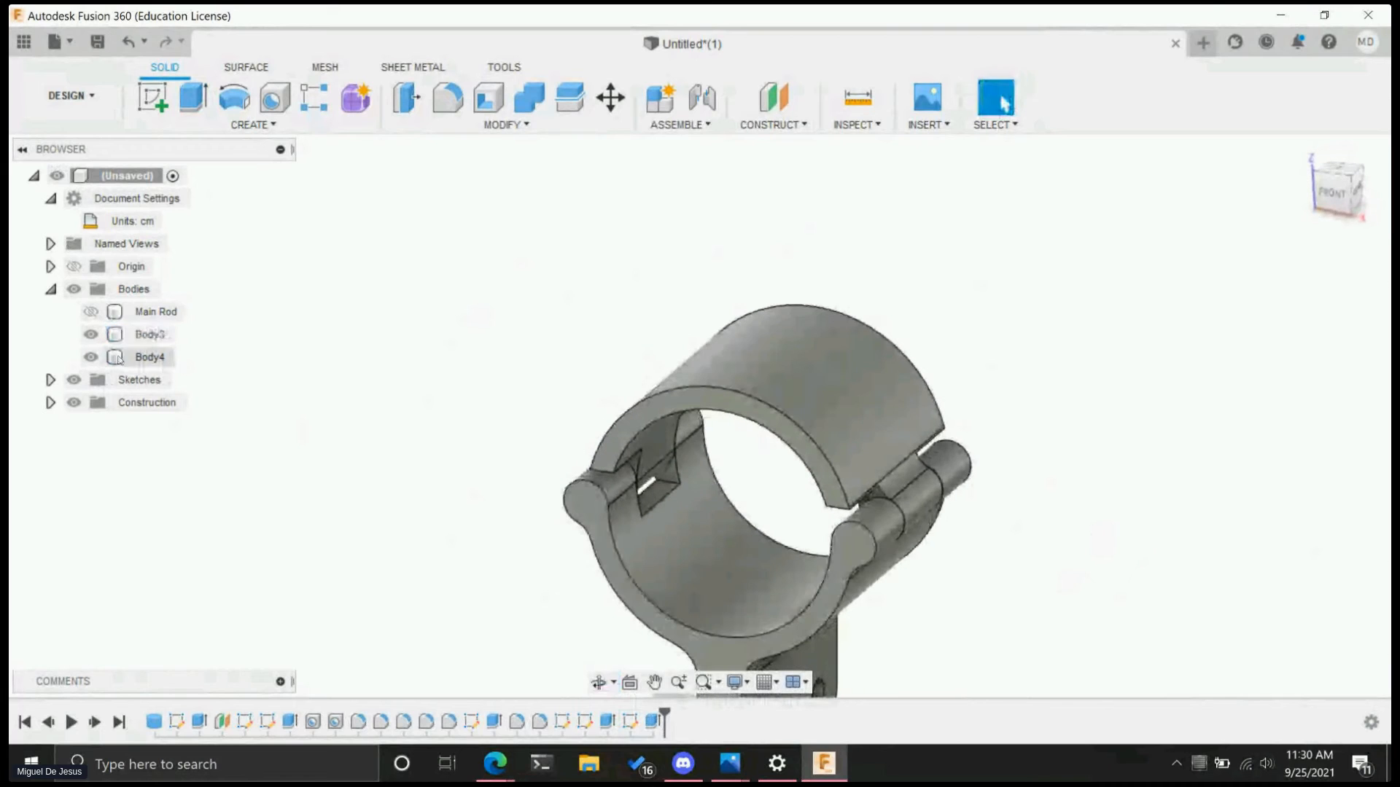
left_click(90, 312)
middle_click_drag(1050, 598, 831, 511, "shift")
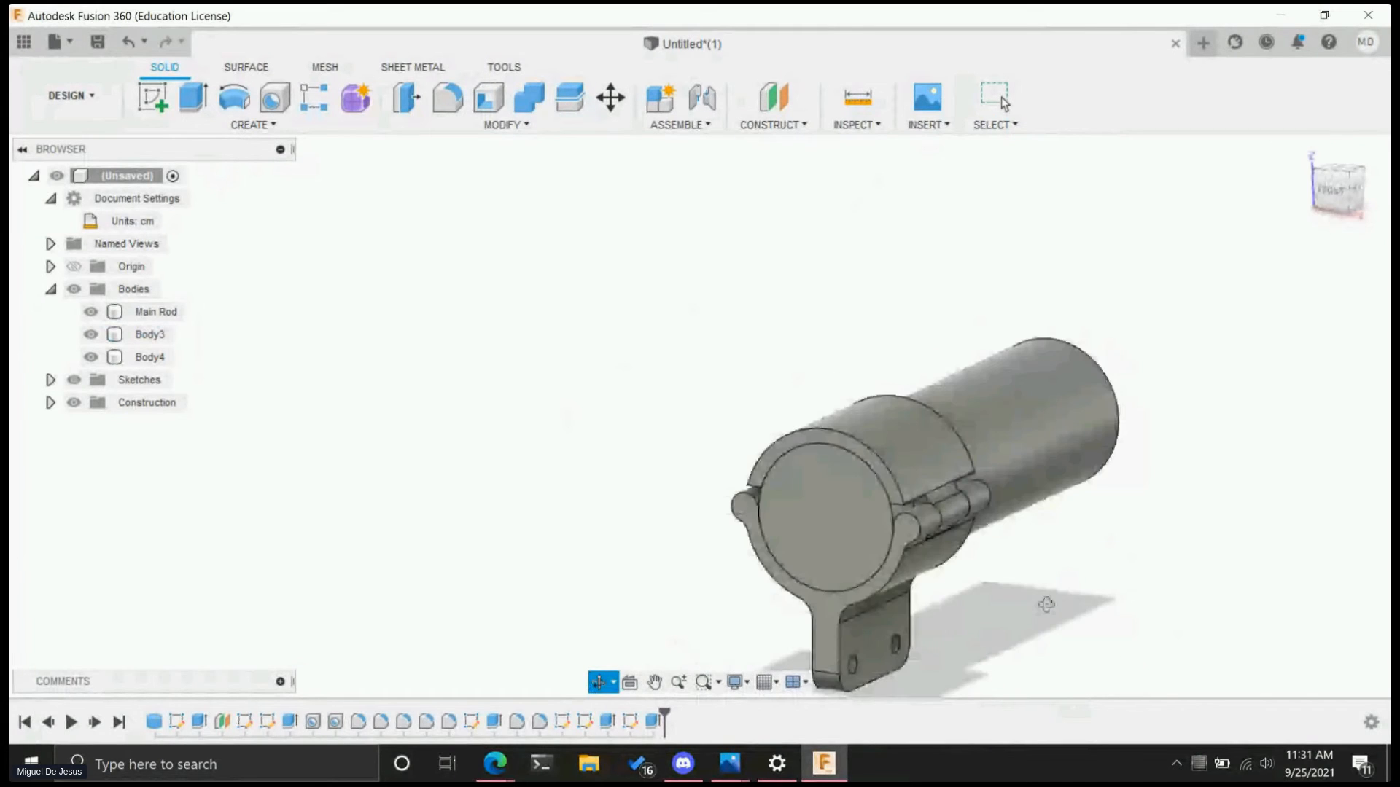
- Try to rotate Body4 about its hinge knuckle with Move/Copy
left_click(610, 97)
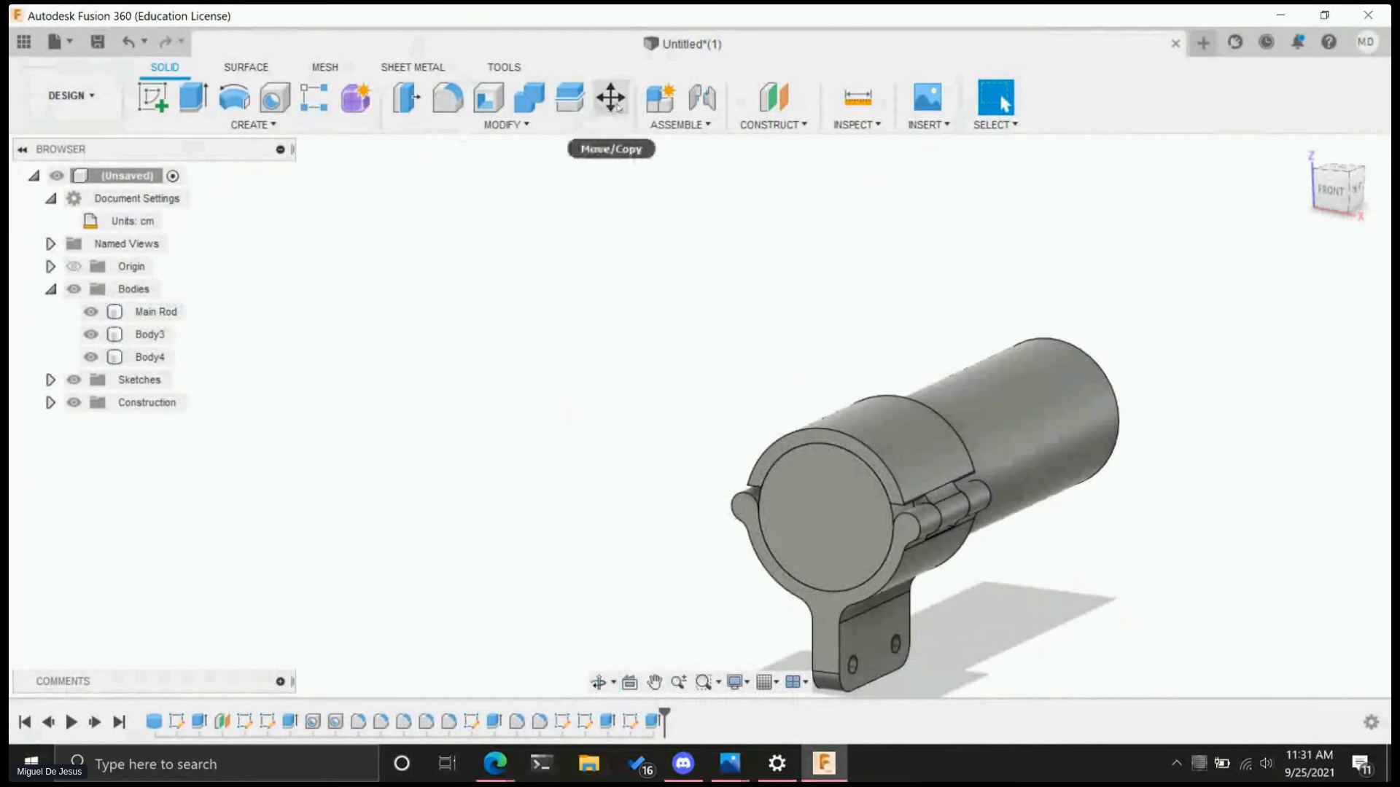
left_click(885, 448)
middle_click_drag(628, 625, 724, 631, "shift")
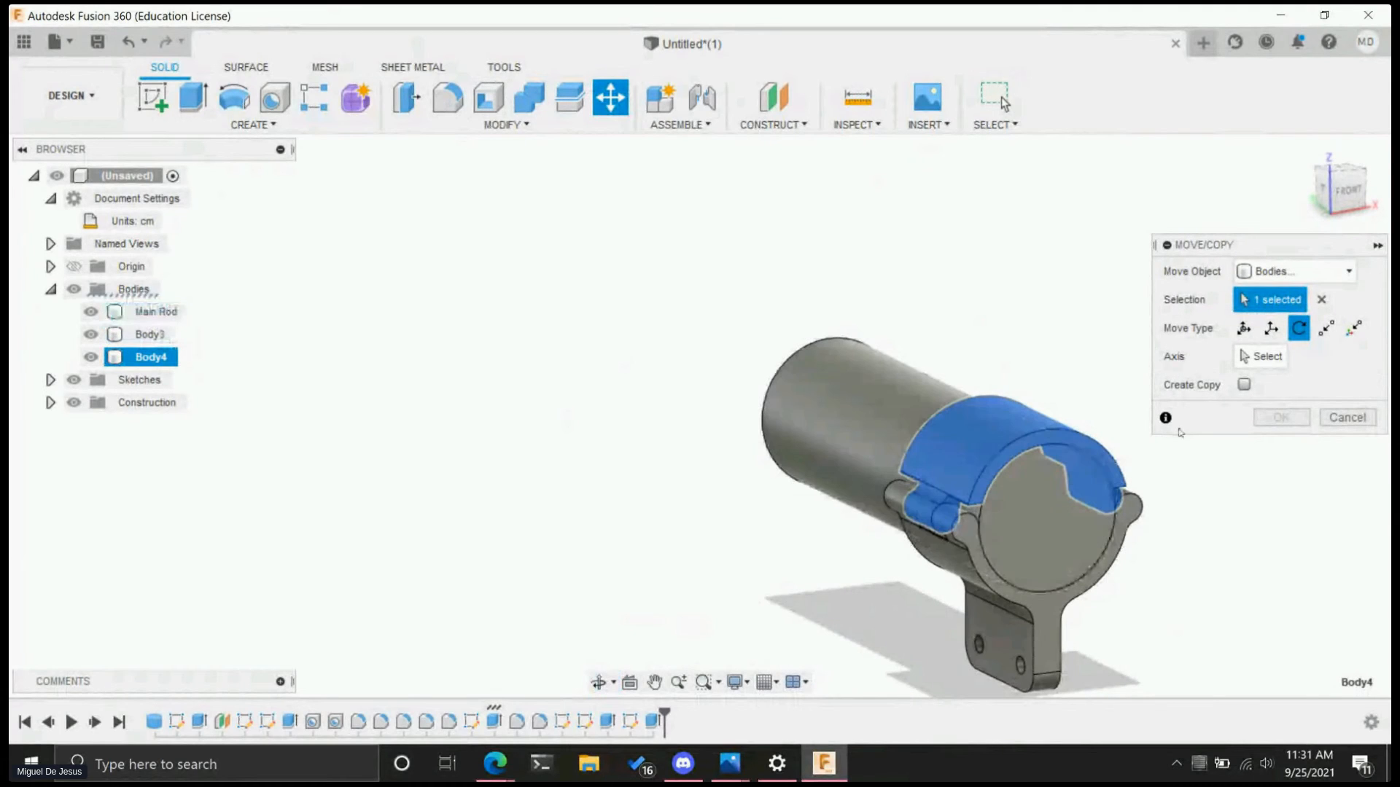
left_click(1262, 356)
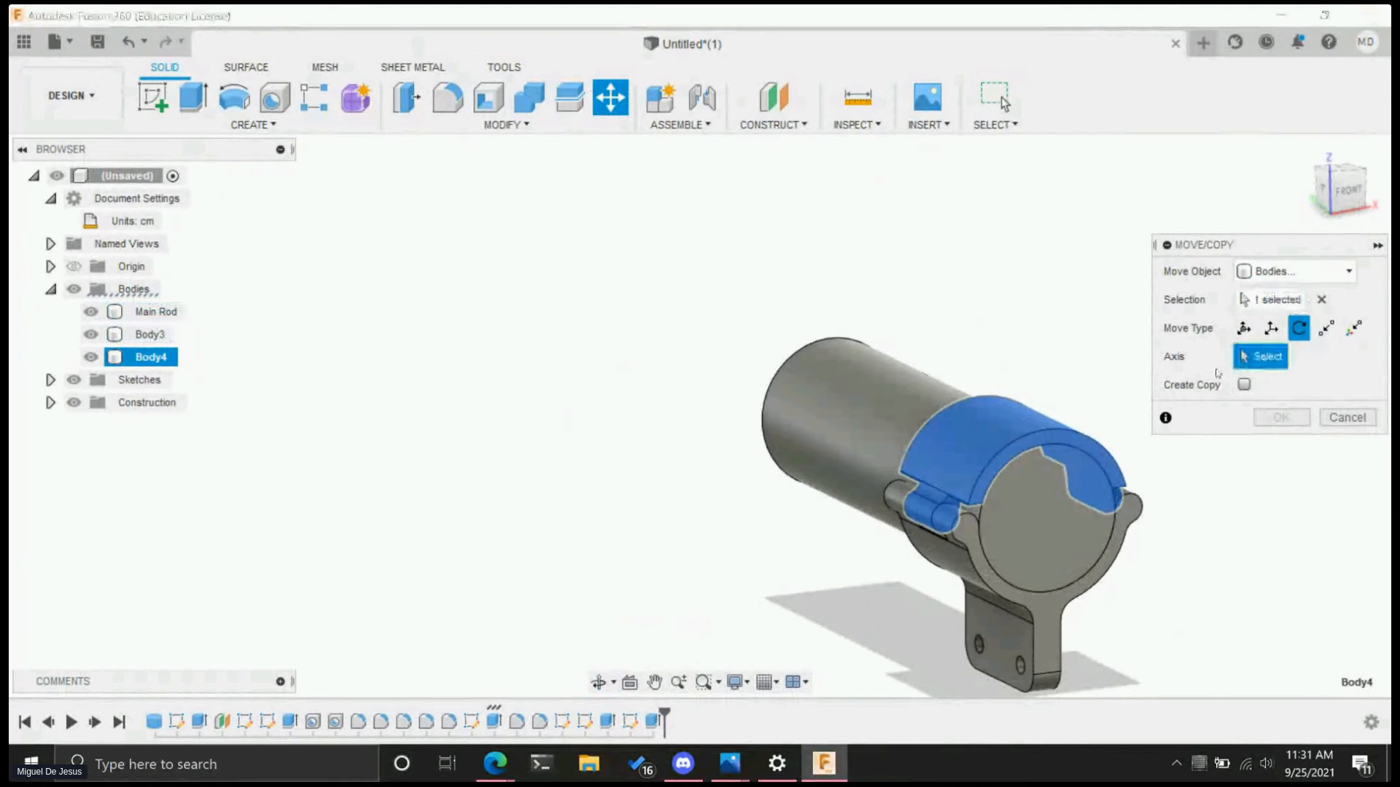
left_click(932, 519)
middle_click_drag(1180, 525, 882, 461, "shift")
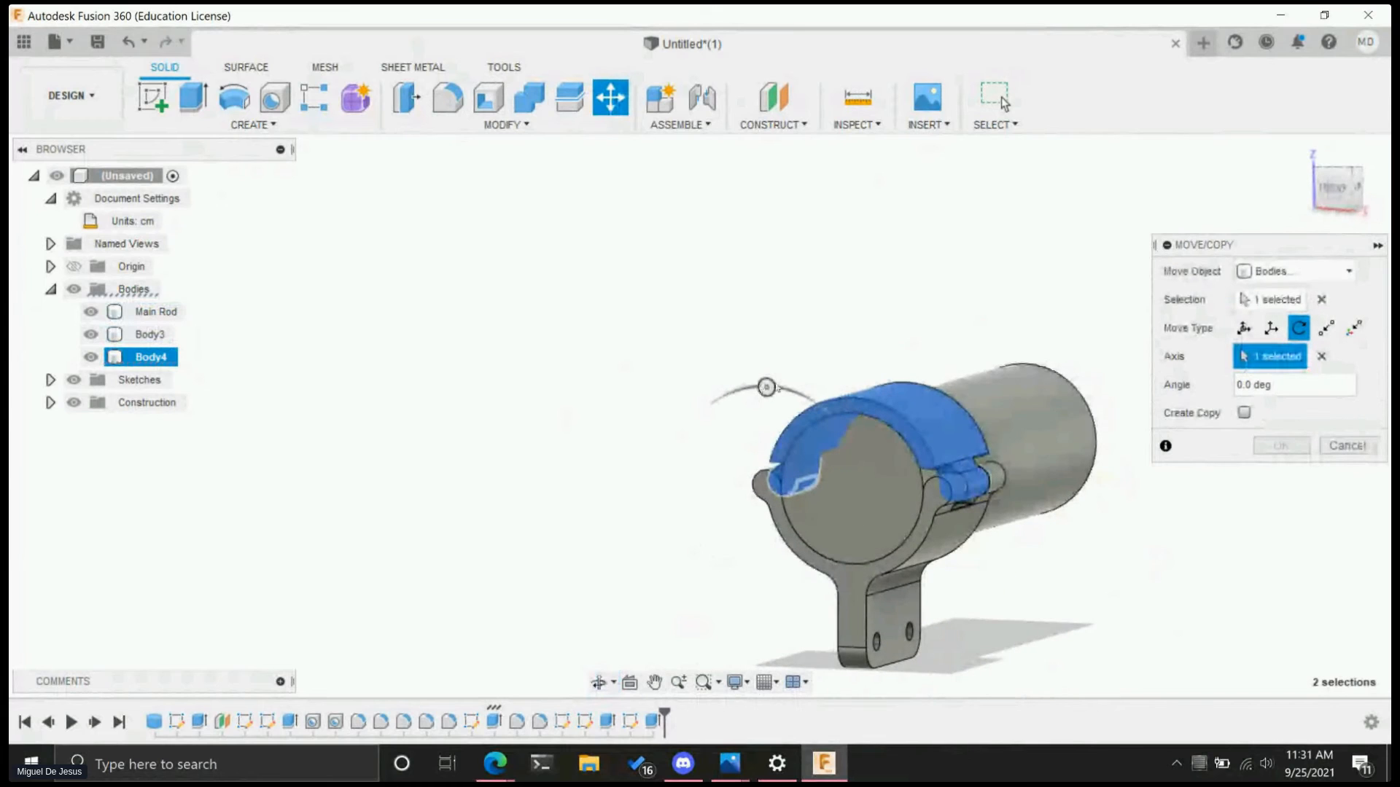
mouse_move(766, 387)
left_mouse_down()
mouse_move(729, 395)
mouse_move(689, 431)
mouse_move(795, 412)
mouse_move(716, 425)
mouse_move(769, 414)
mouse_move(715, 398)
mouse_move(643, 536)
mouse_move(660, 462)
mouse_move(695, 419)
mouse_move(751, 390)
mouse_move(767, 398)
mouse_move(744, 394)
mouse_move(679, 458)
mouse_move(772, 395)
left_mouse_up()
scroll(941, 569, "down", 2)
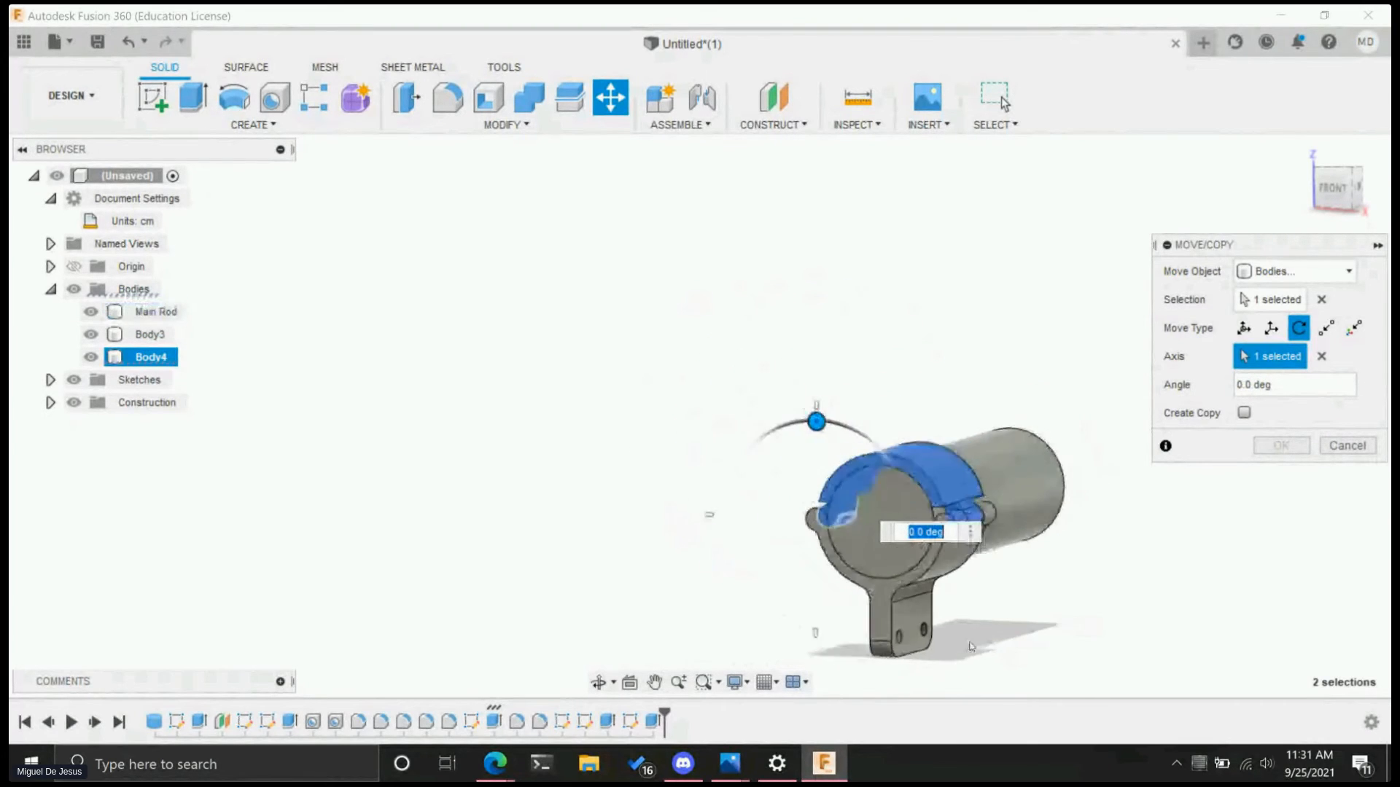
scroll(798, 543, "up", 6)
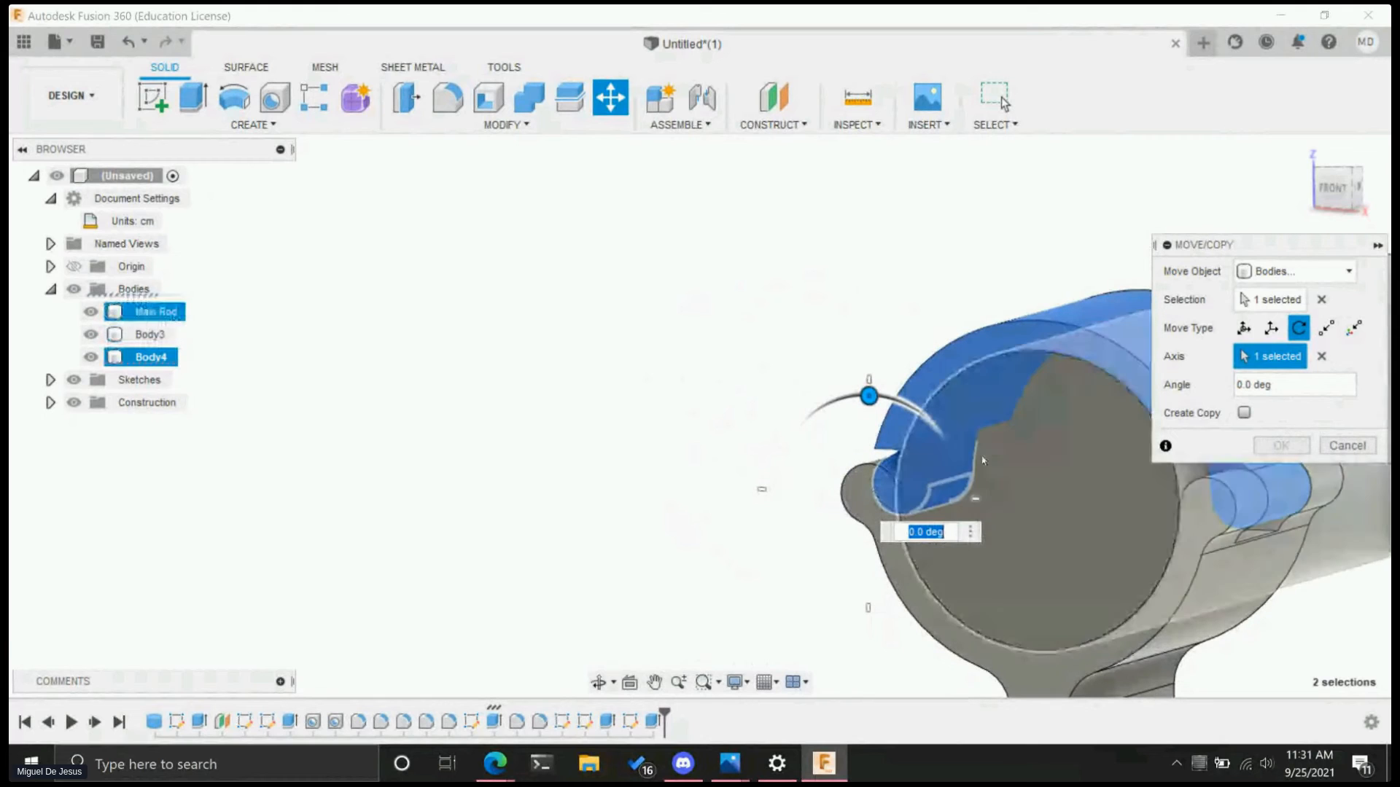
middle_click_drag(1327, 474, 718, 507, "shift")
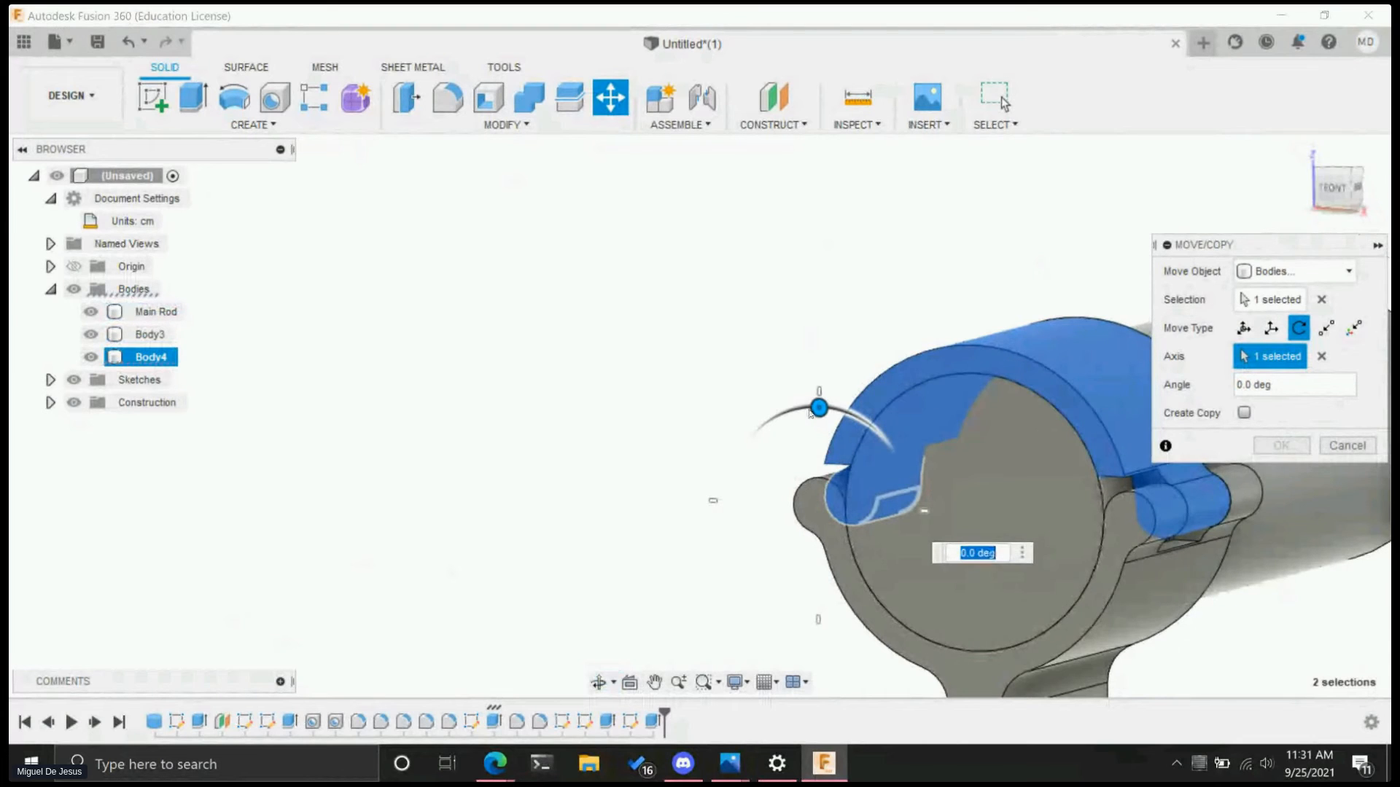
key("Escape")
scroll(501, 421, "down", 1)
scroll(501, 421, "up", 1)
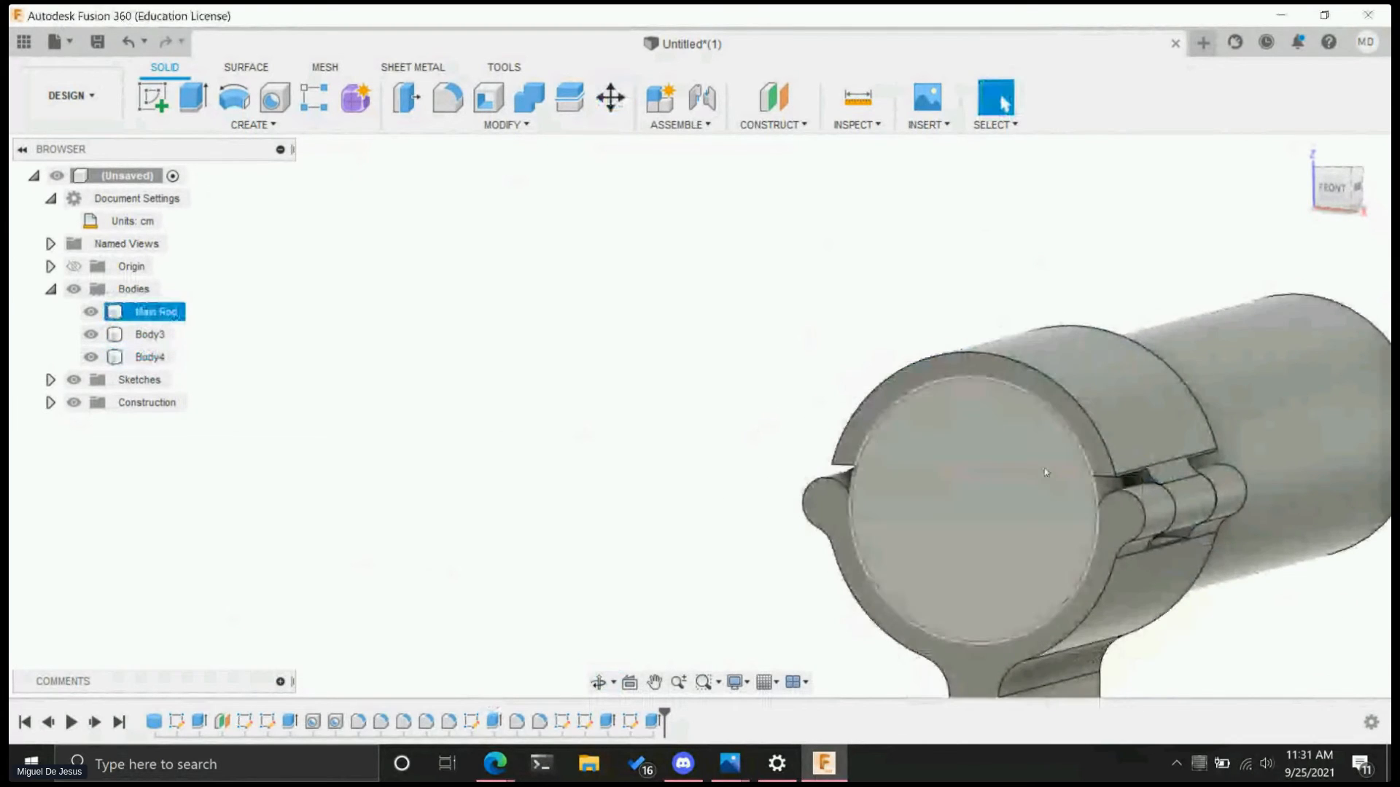
left_click(1079, 393)
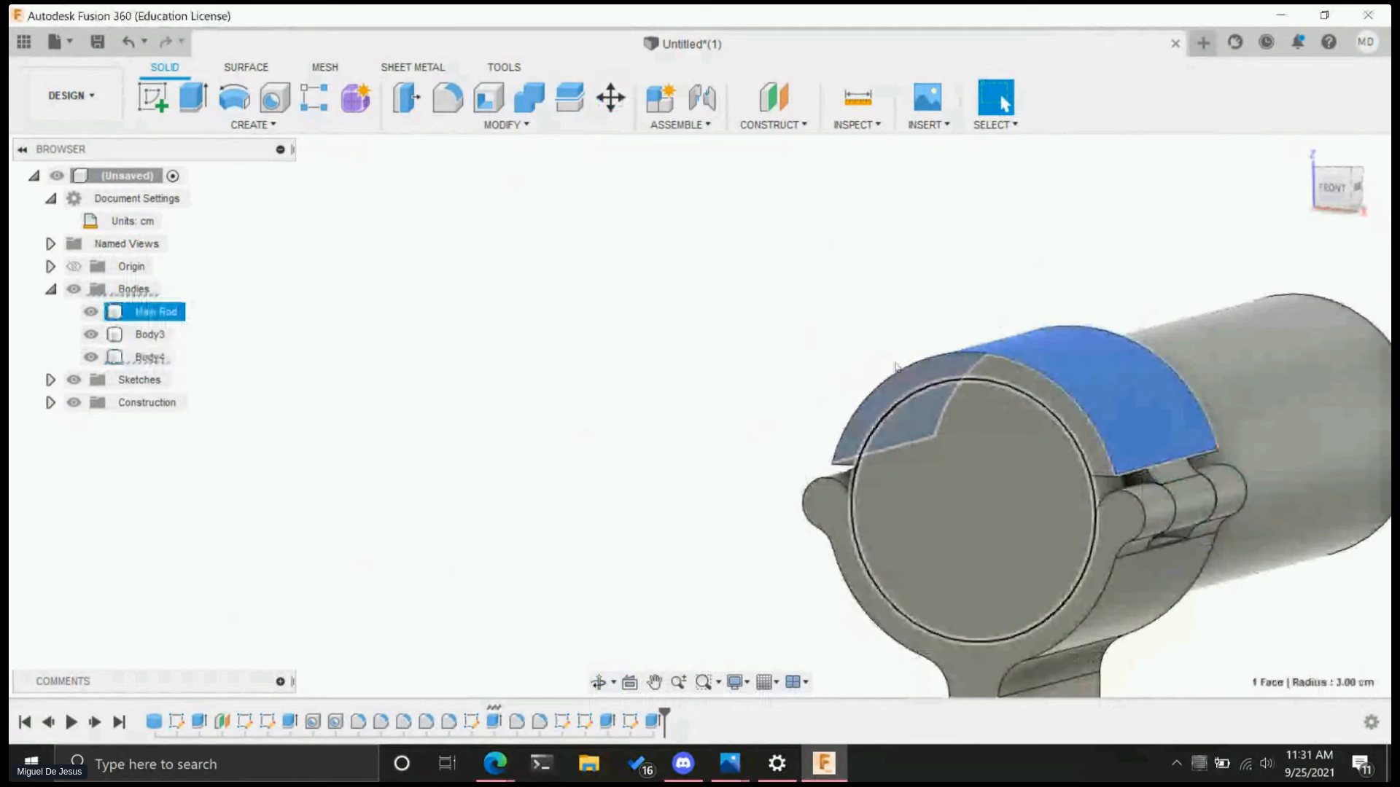
left_click(441, 103)
key("Escape")
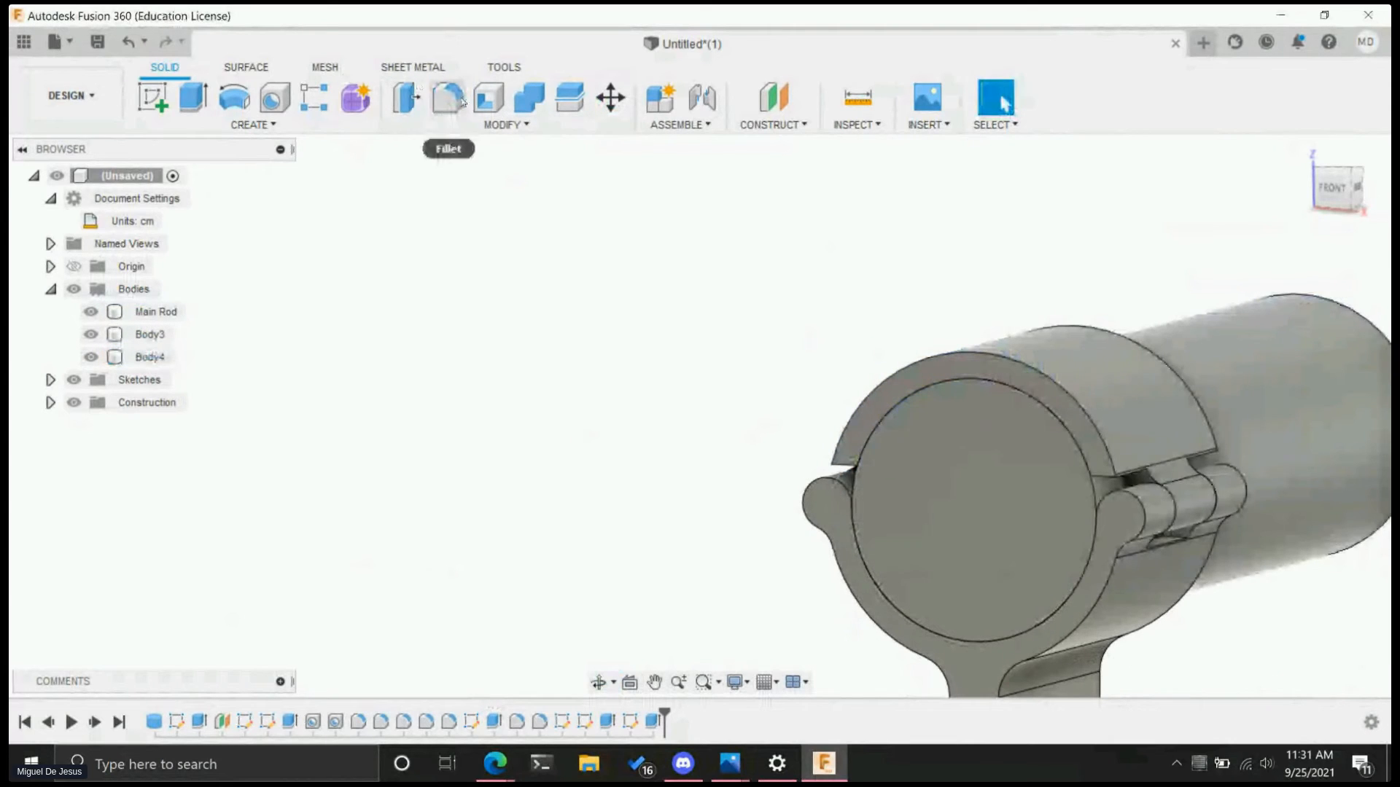
- Hide the Main Rod, and rename Body3 to Bottom and Body4 to Top
left_click(91, 311)
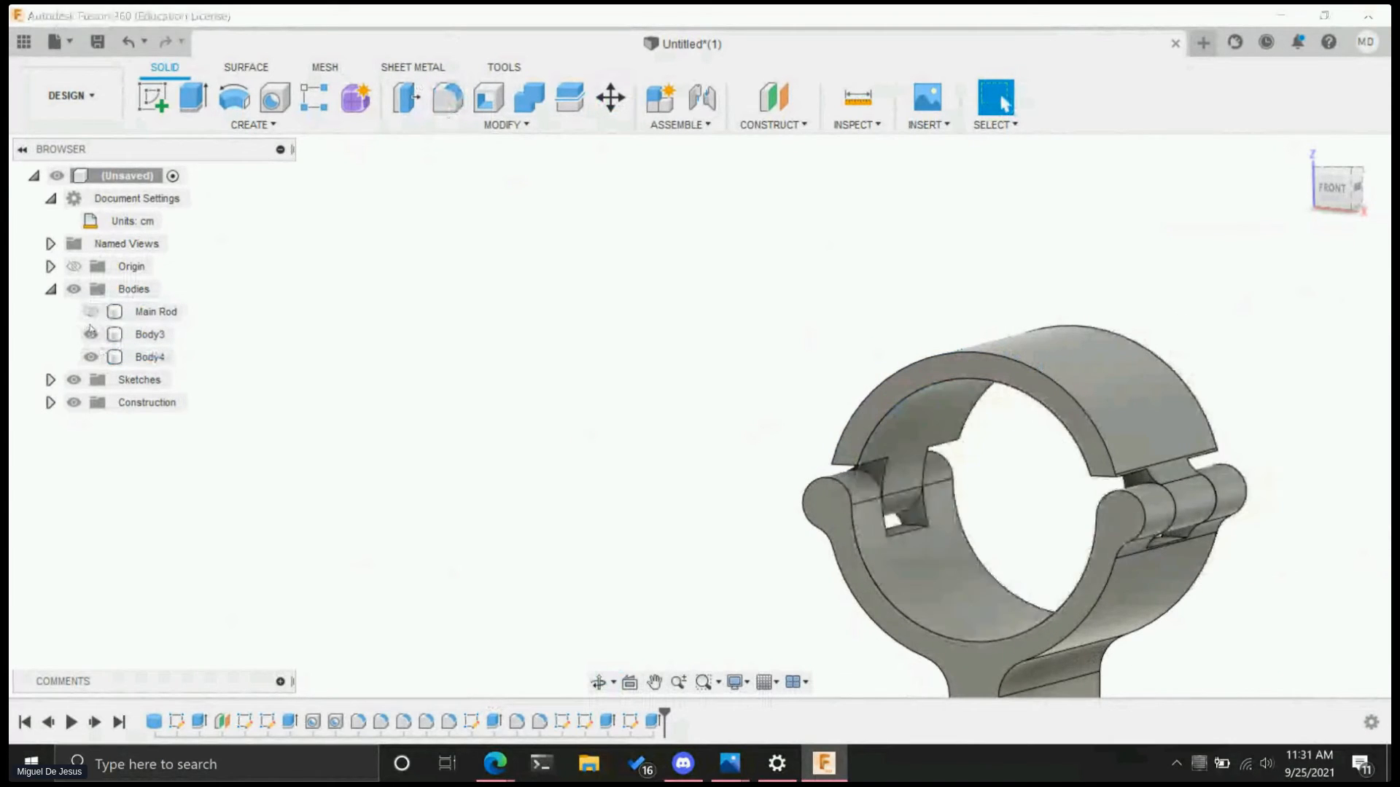
double_click(155, 334)
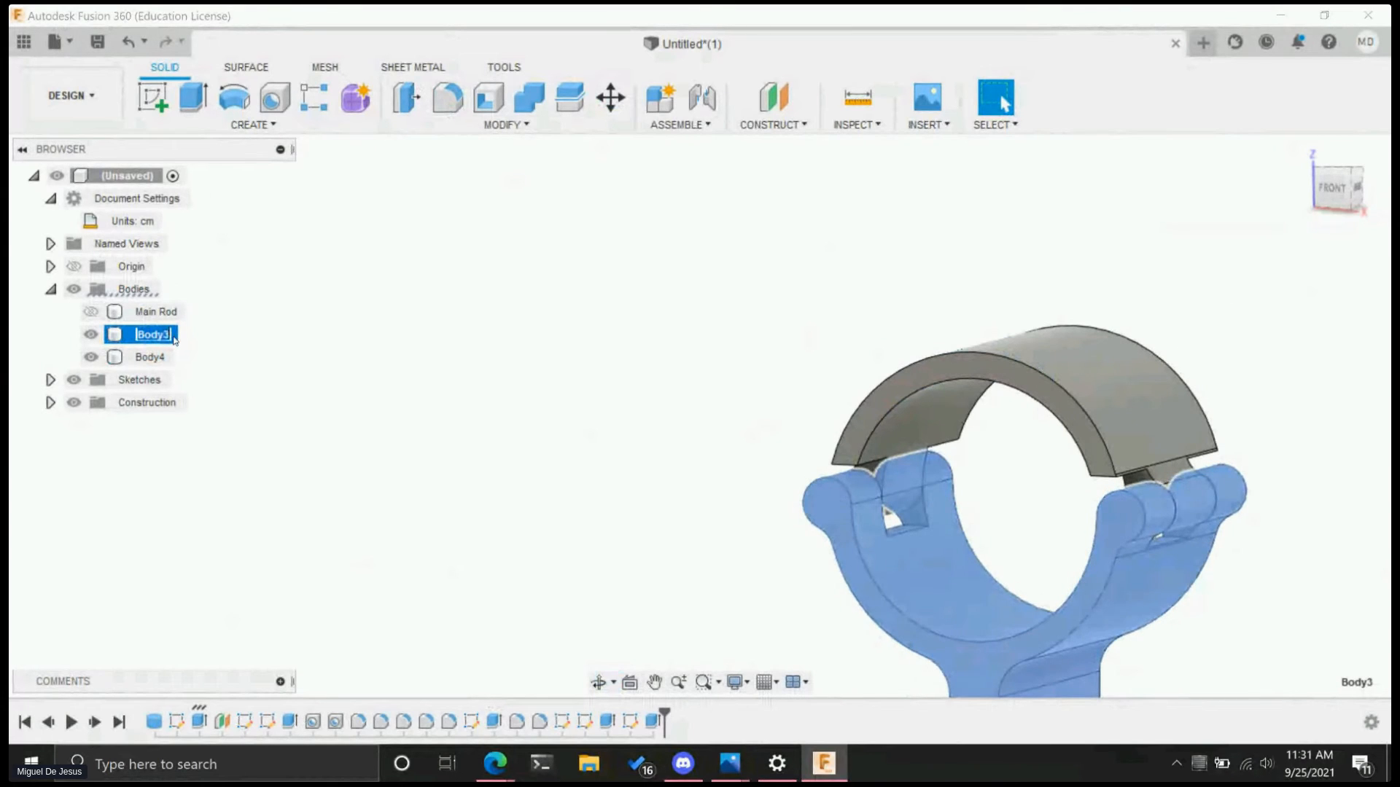
type("Bottom")
key("Return")
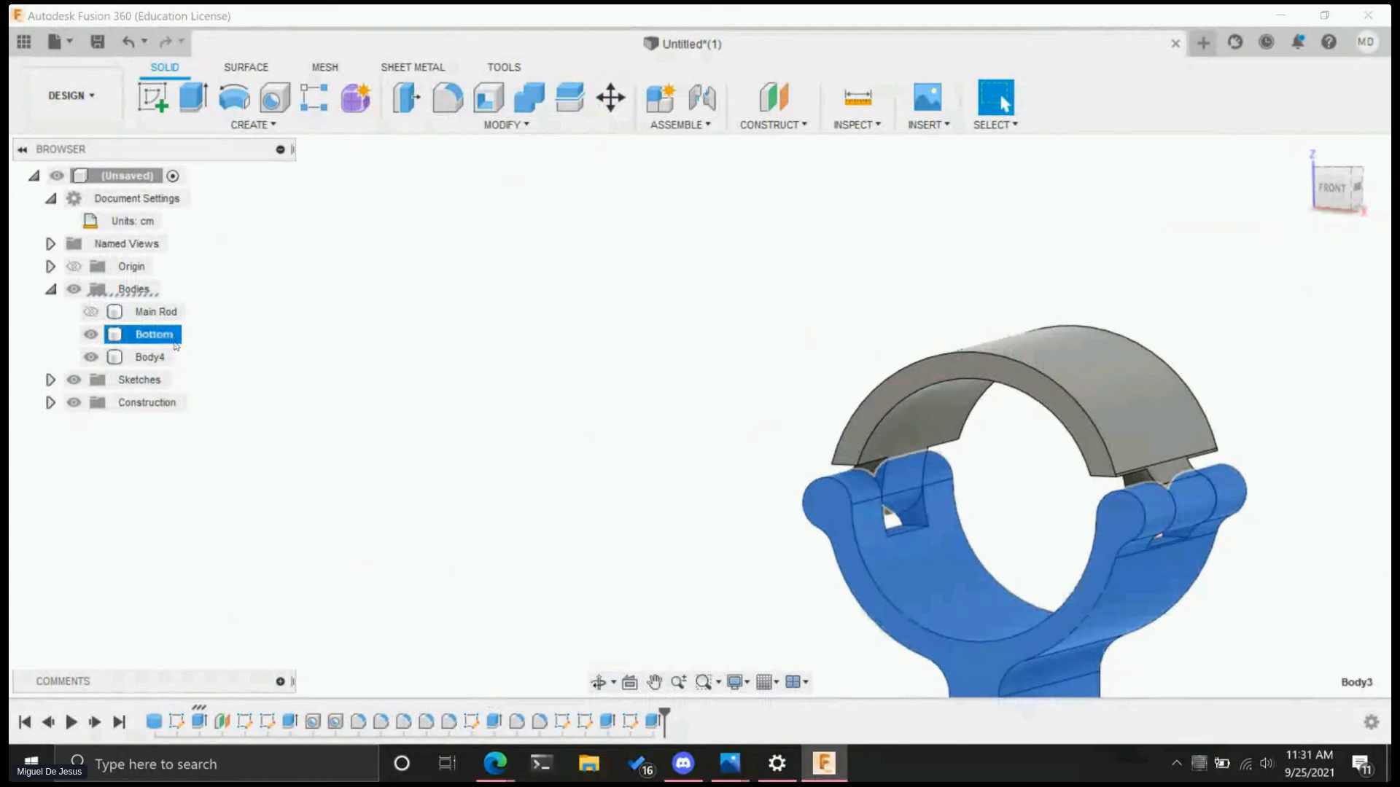
double_click(150, 357)
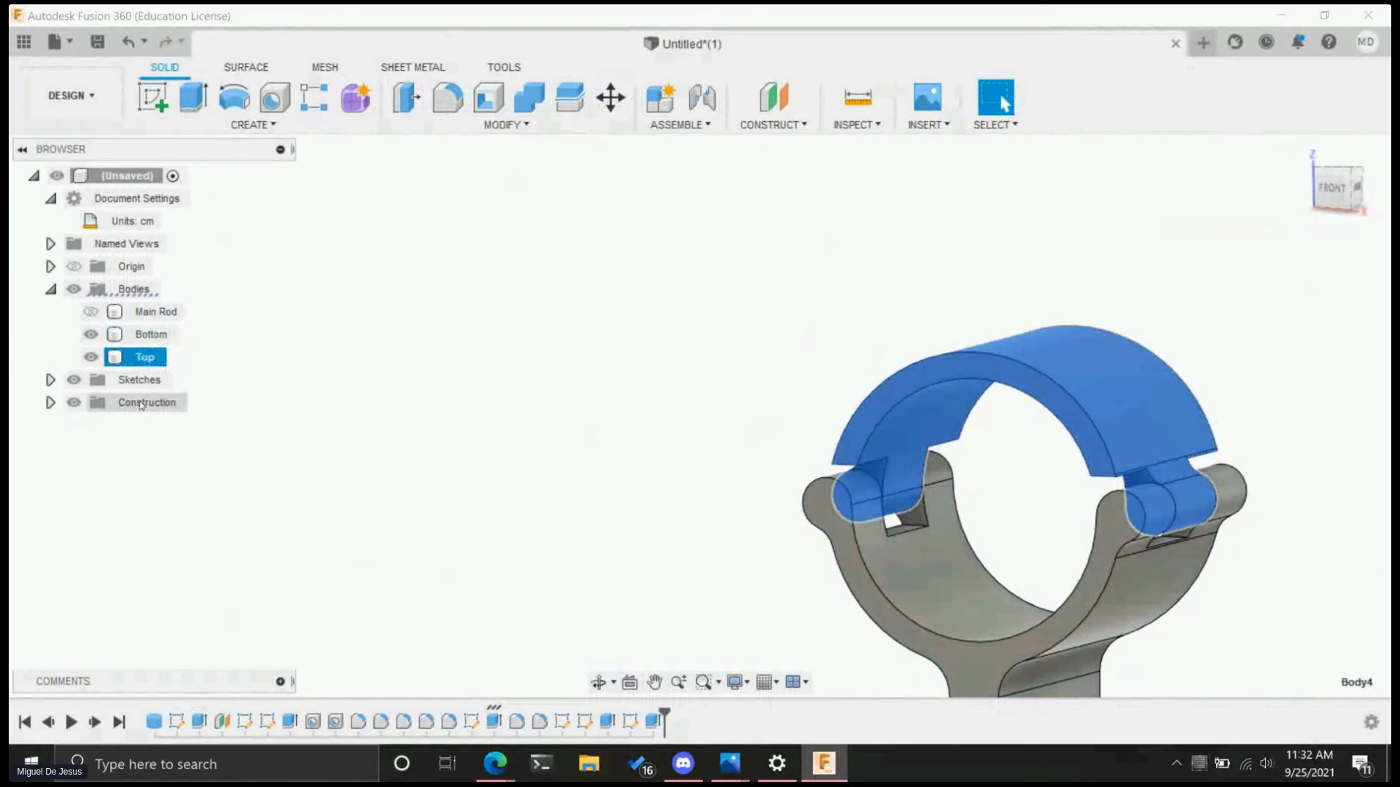
- Hide the Bottom body and try to fillet a long notch edge on Top's rim with a 0.25 cm radius
left_click(92, 335)
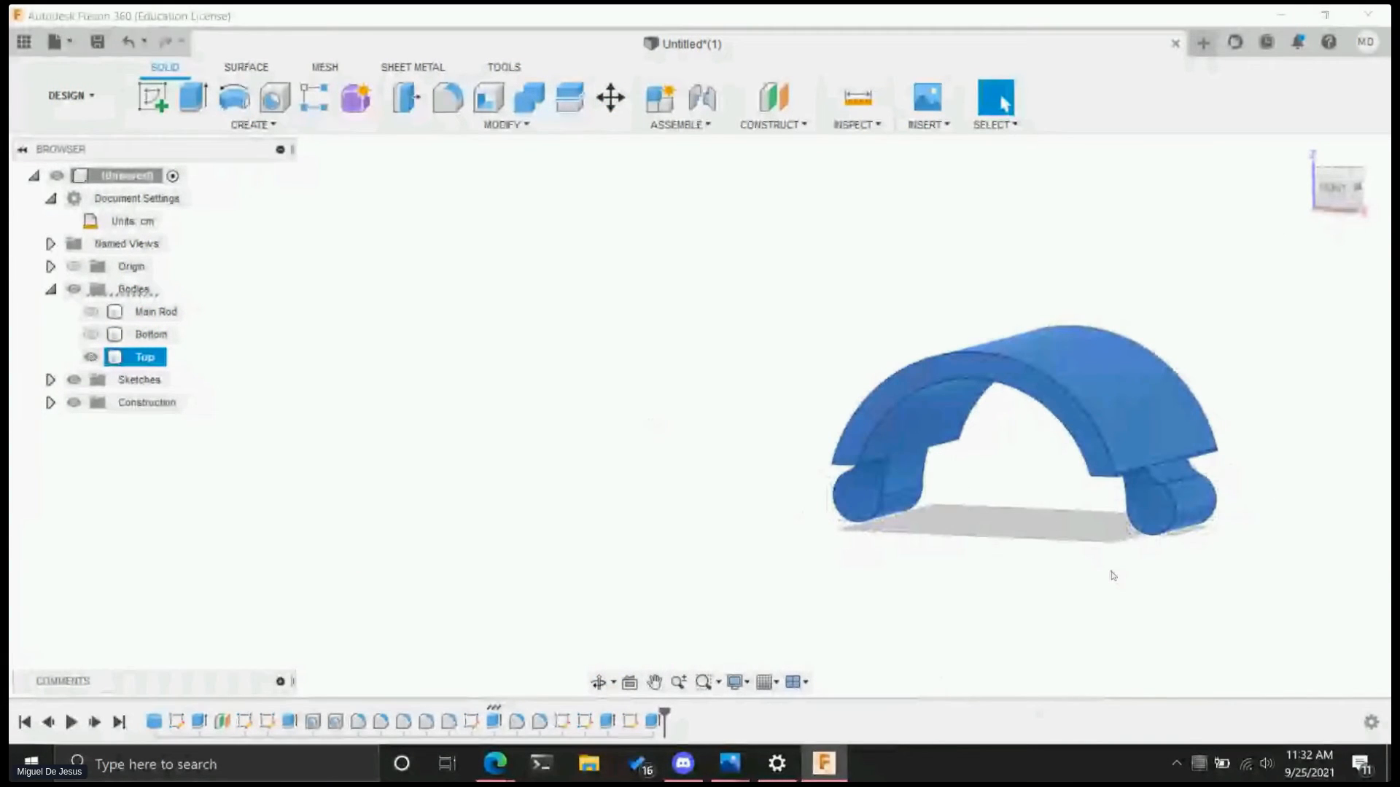
middle_click_drag(1037, 521, 969, 430, "shift")
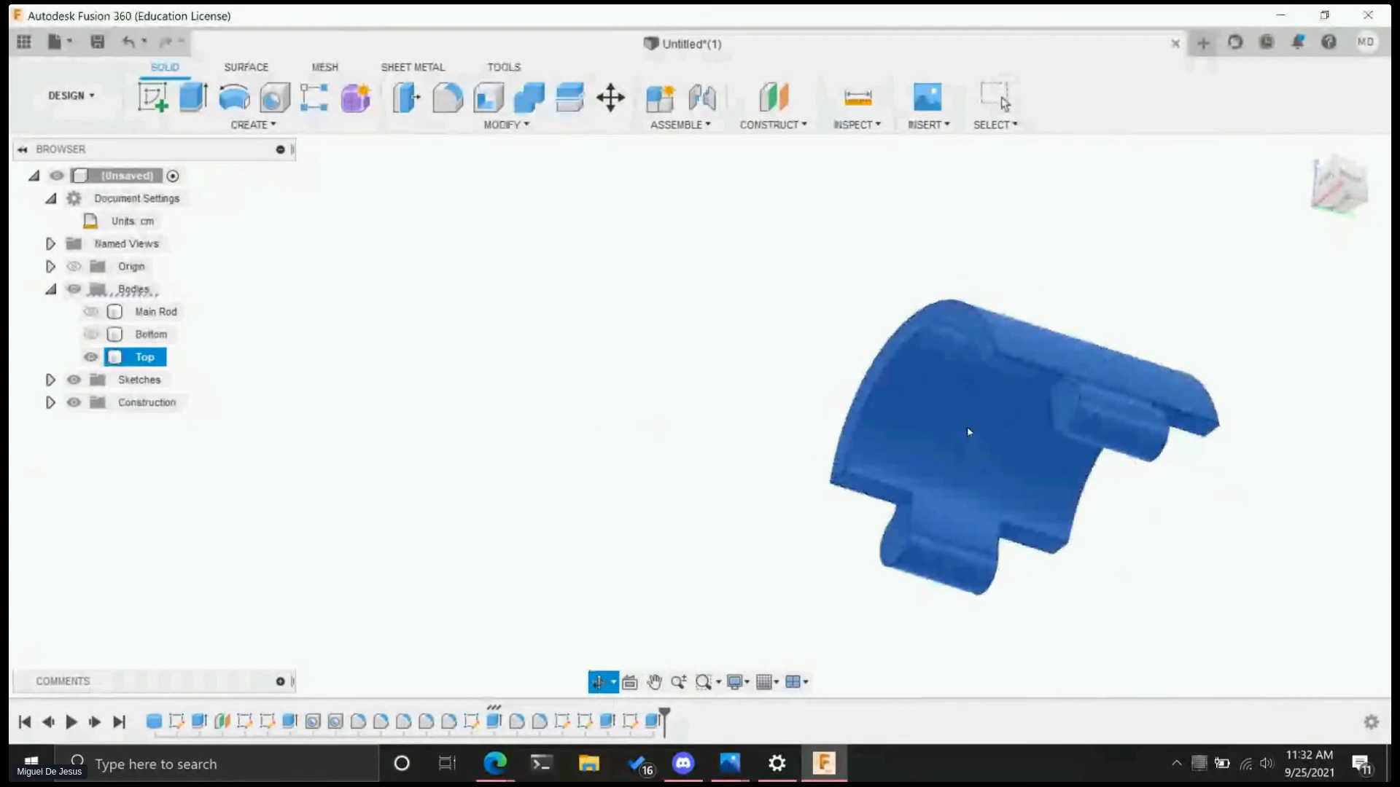
left_click(447, 95)
left_click(1002, 362)
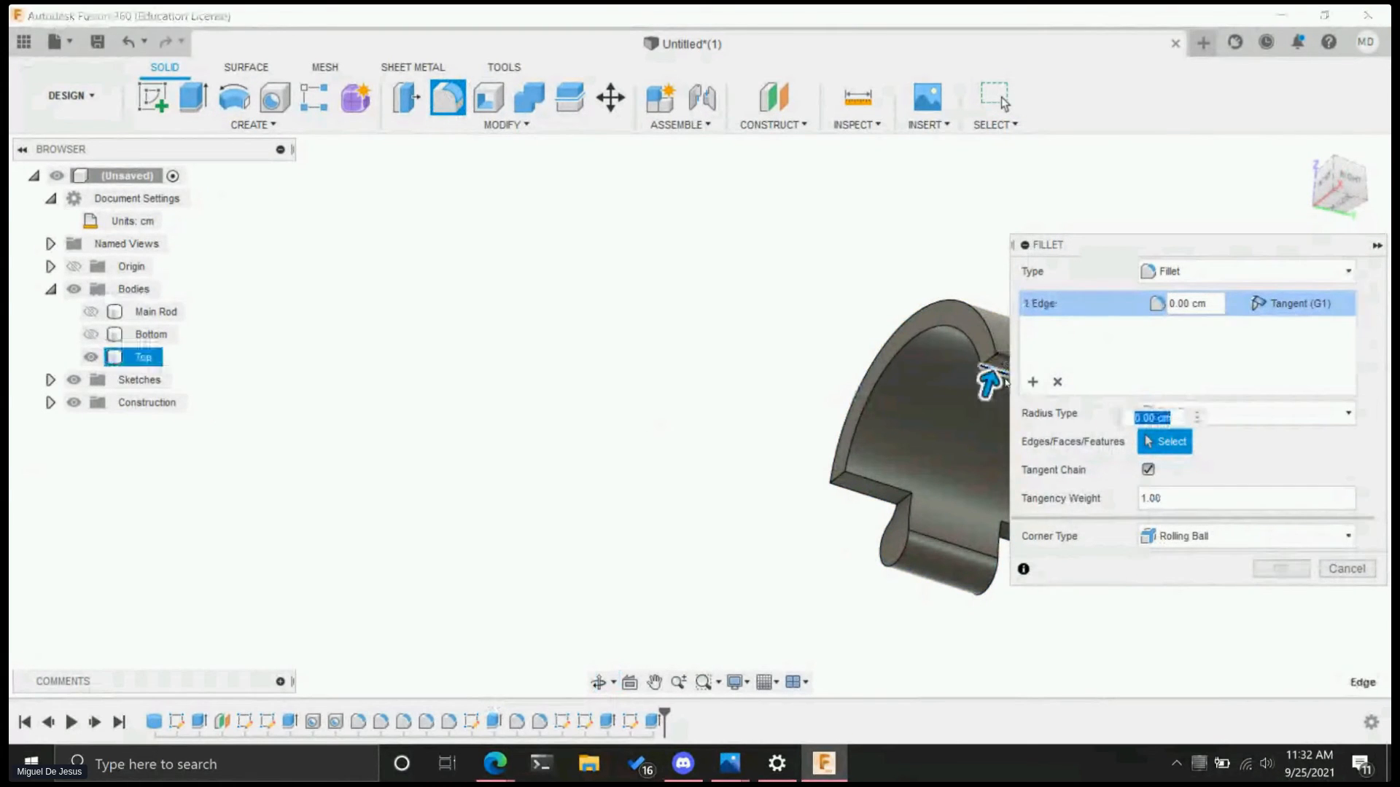
left_click_drag(964, 417, 994, 384)
middle_click_drag(930, 241, 597, 250, "shift")
scroll(700, 396, "up", 5)
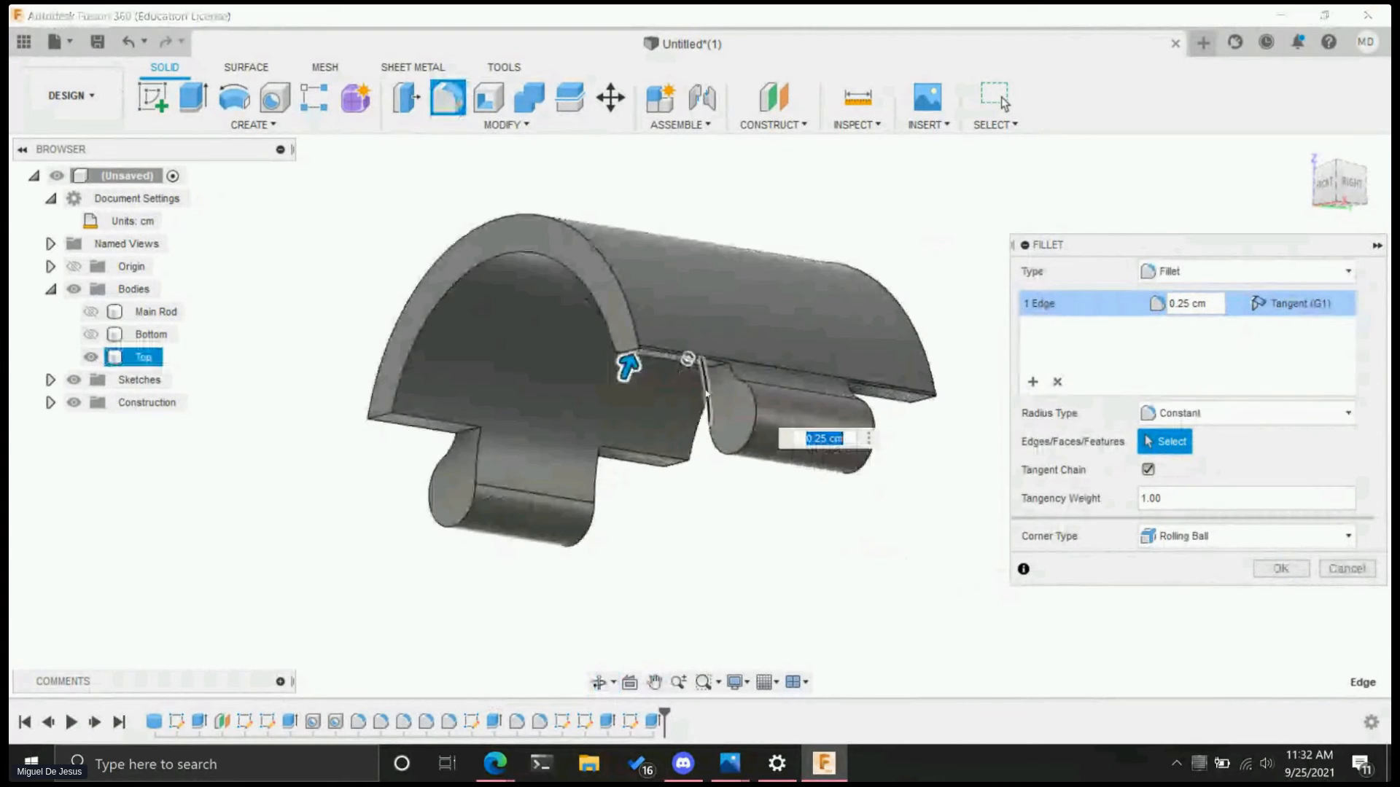
scroll(611, 317, "up", 2)
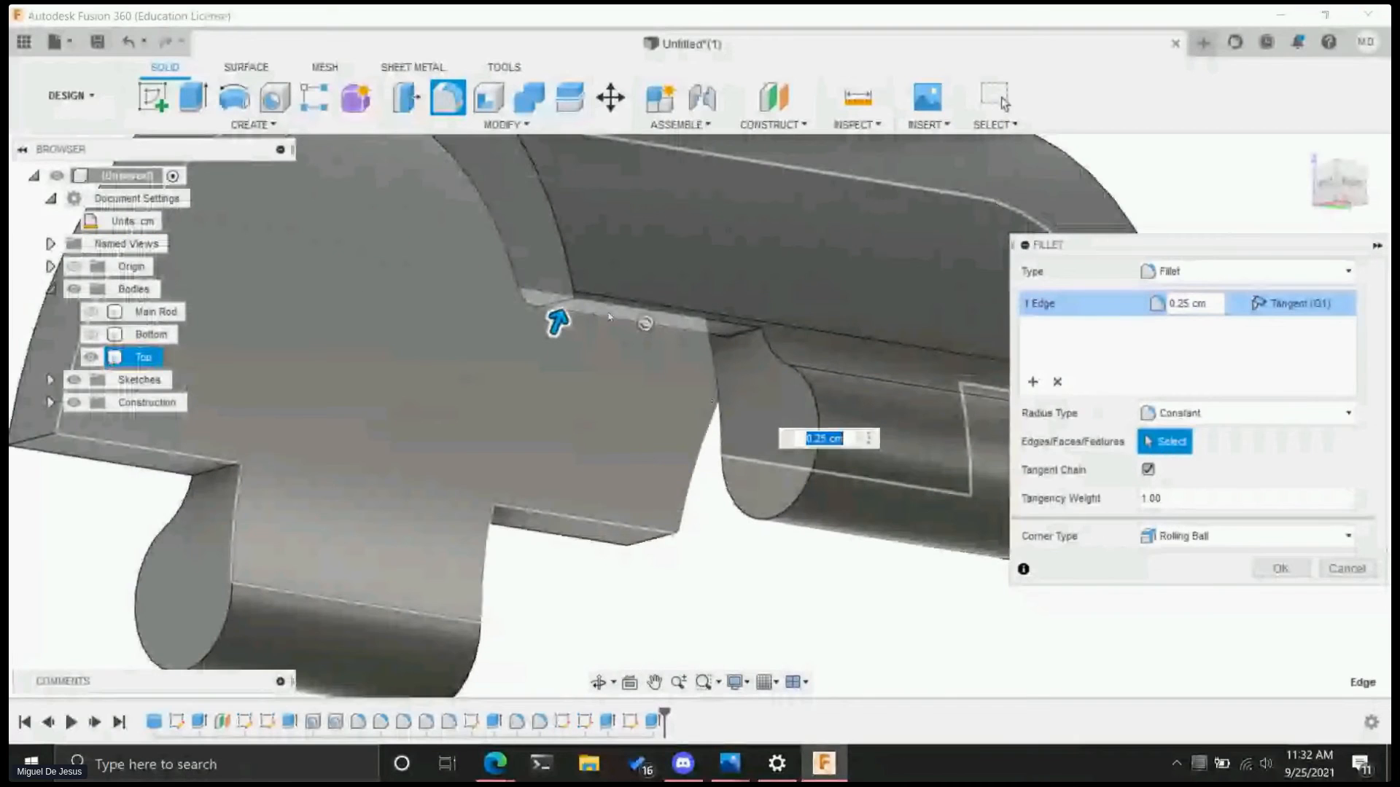
left_click(609, 315)
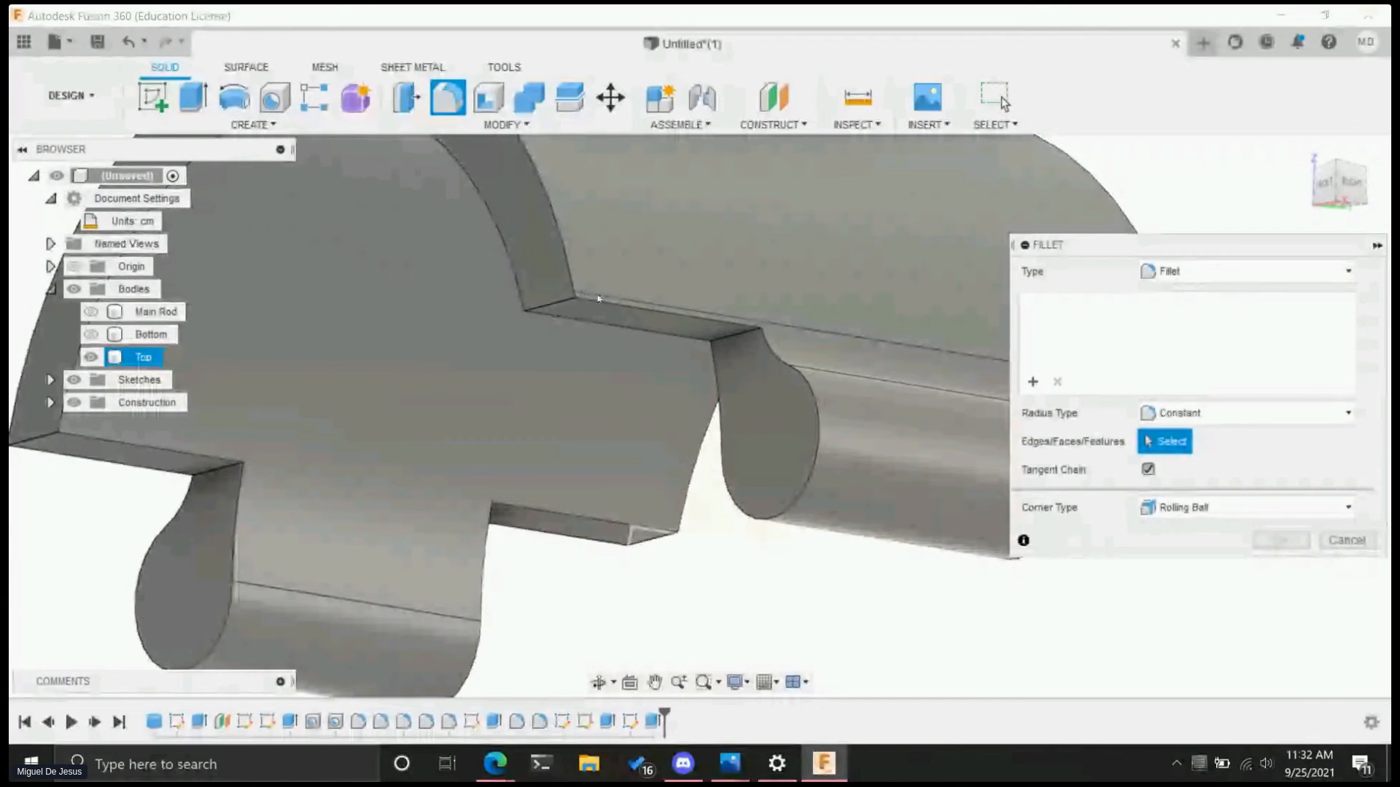
scroll(632, 306, "down", 4)
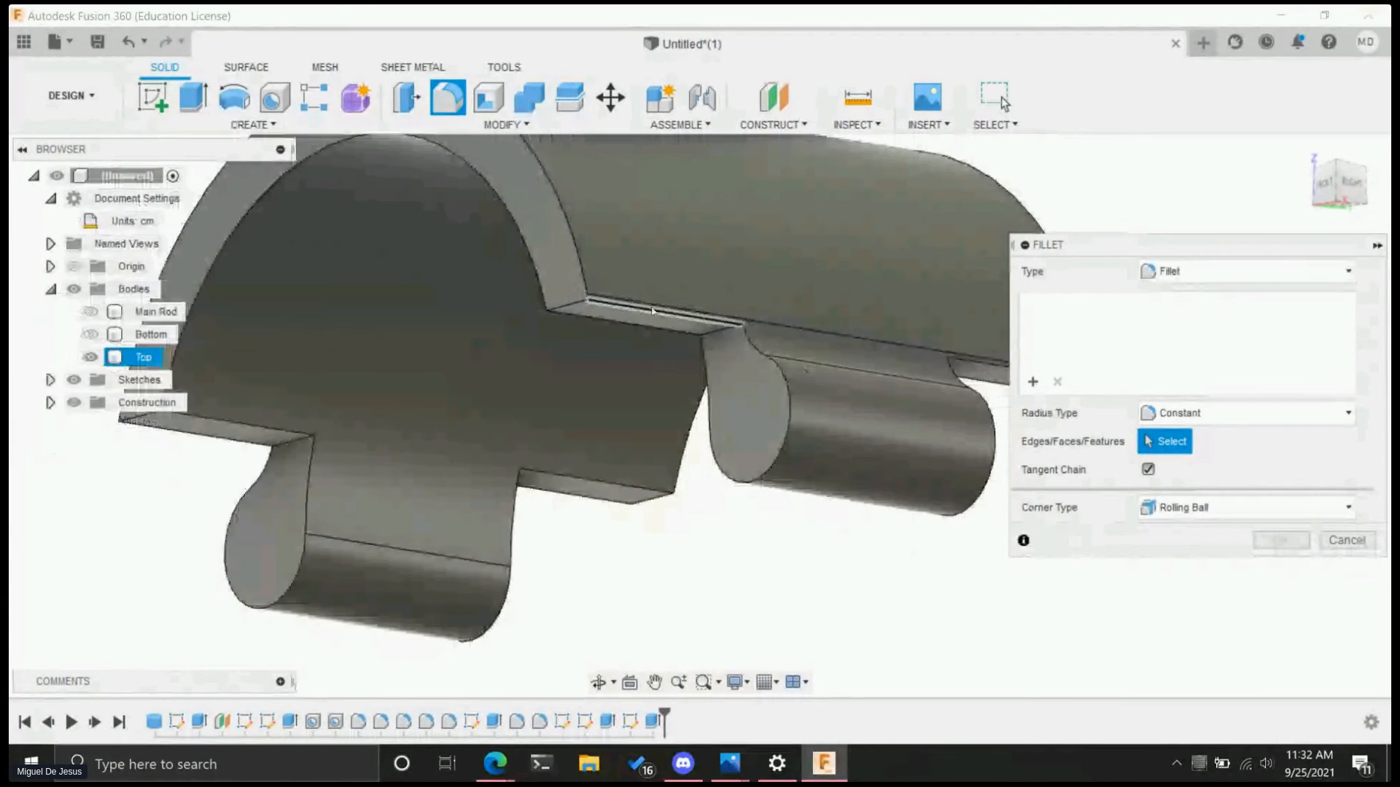
scroll(640, 321, "up", 4)
scroll(640, 320, "up", 3)
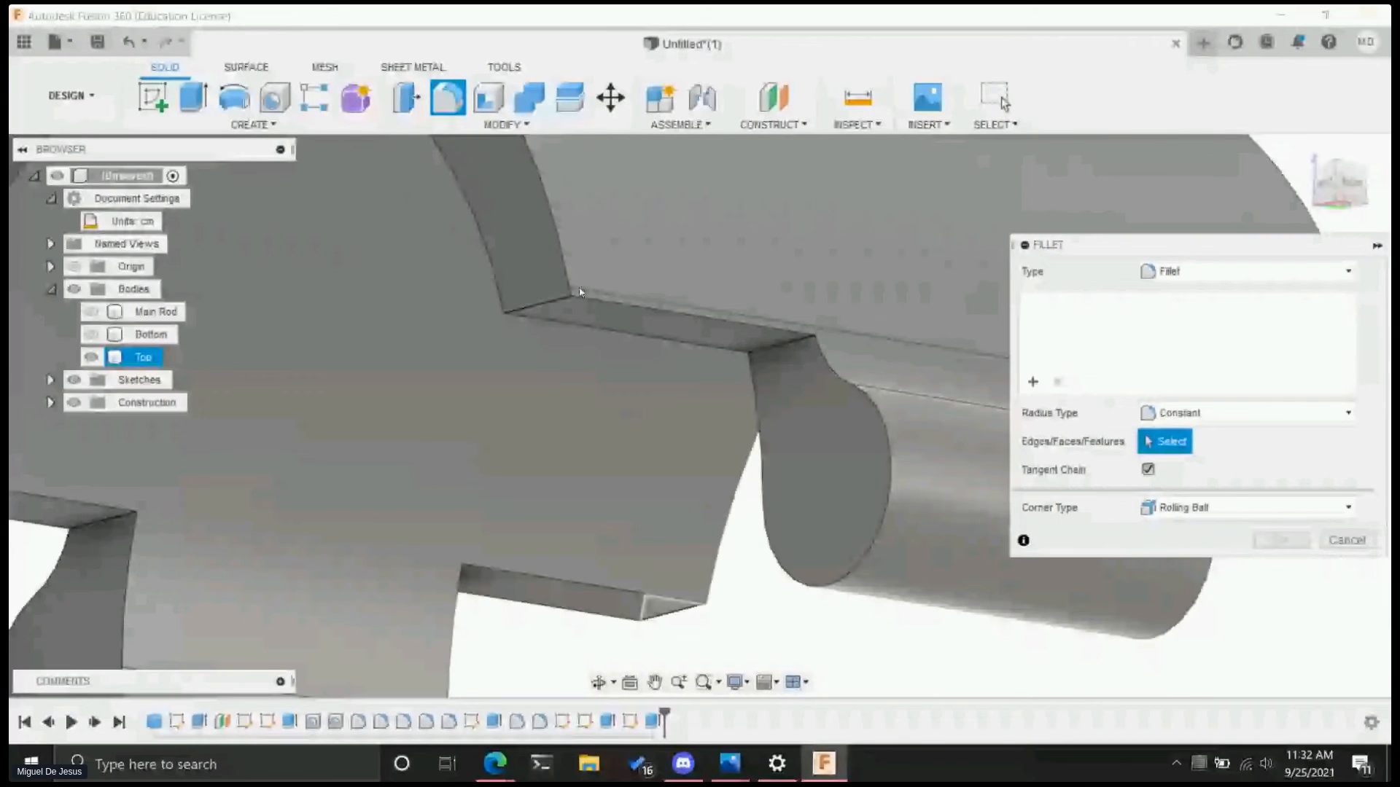
key("Escape")
scroll(864, 513, "down", 4)
left_click(803, 586)
middle_click_drag(803, 587, 855, 563, "shift")
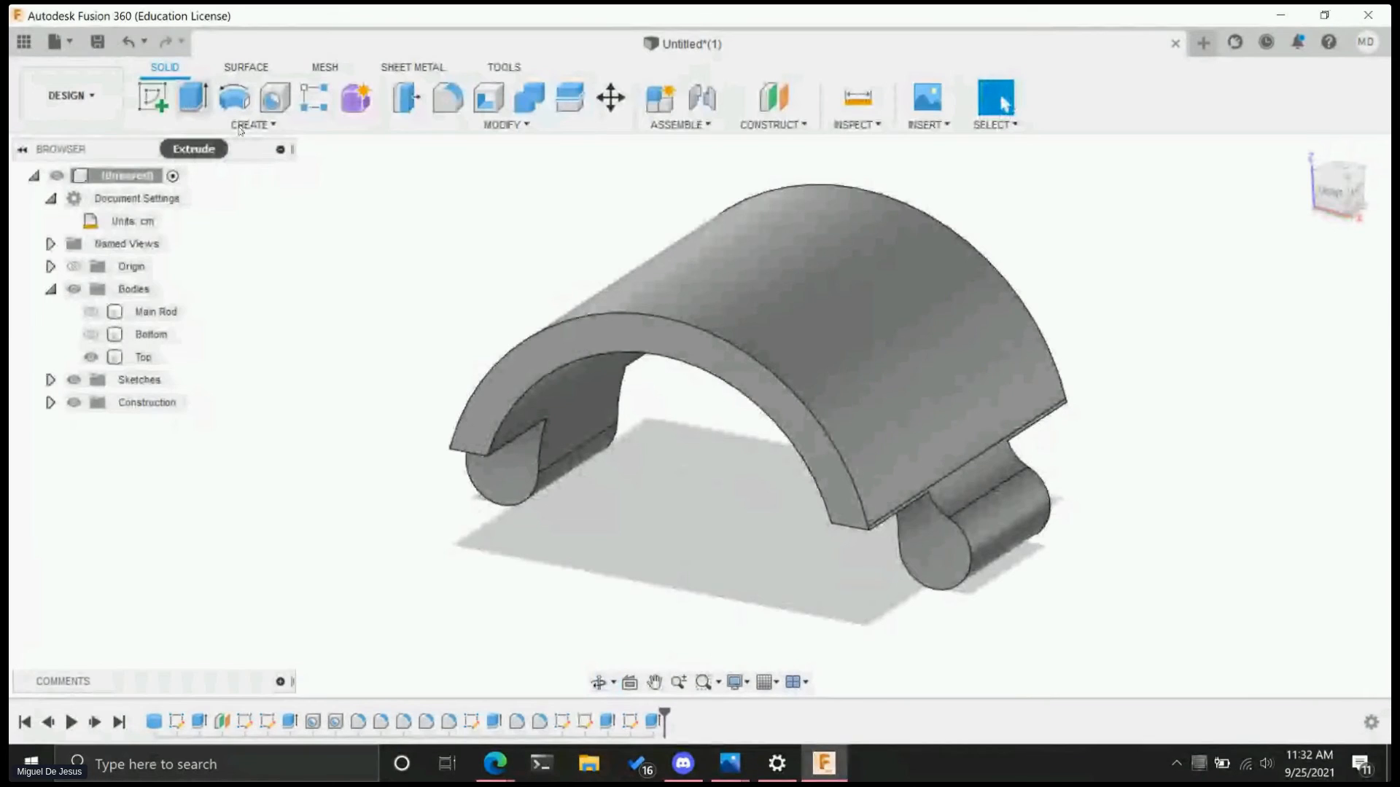
- Undo the renames, the visibility changes and the last notch cut in Body4, back to the two end rectangle profiles
left_click(817, 495)
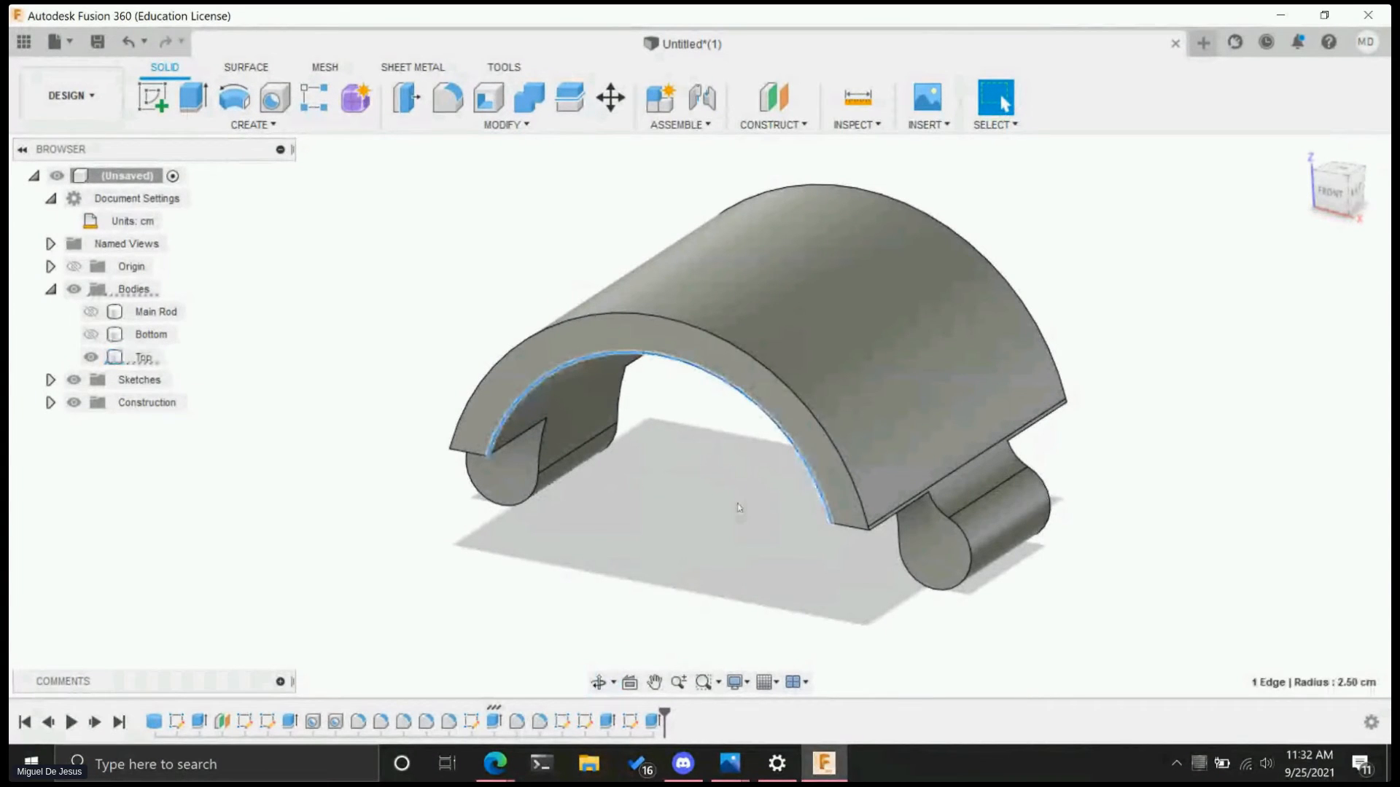
key("ctrl+z")
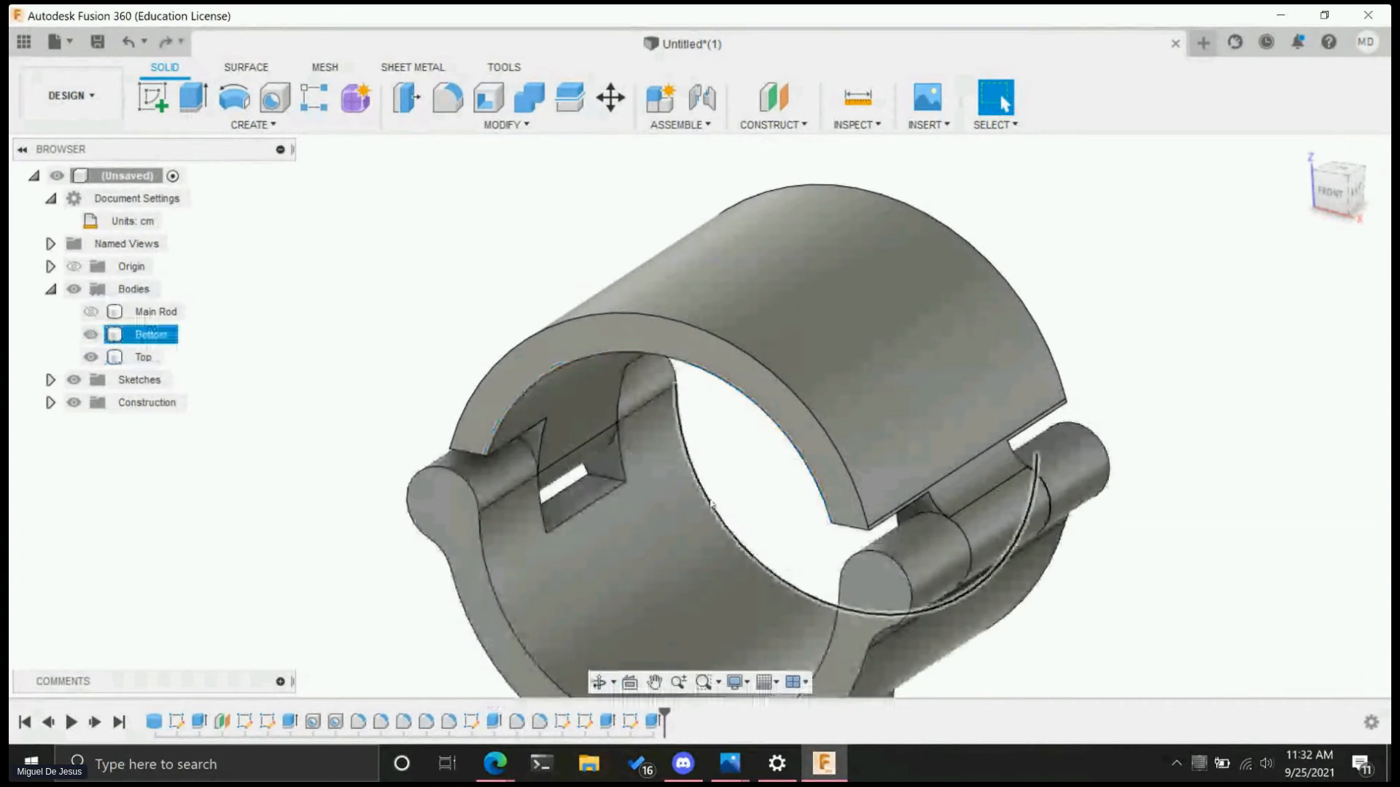
key("ctrl+z")
key("ctrl+z")
key("ctrl+z")
key("ctrl+z")
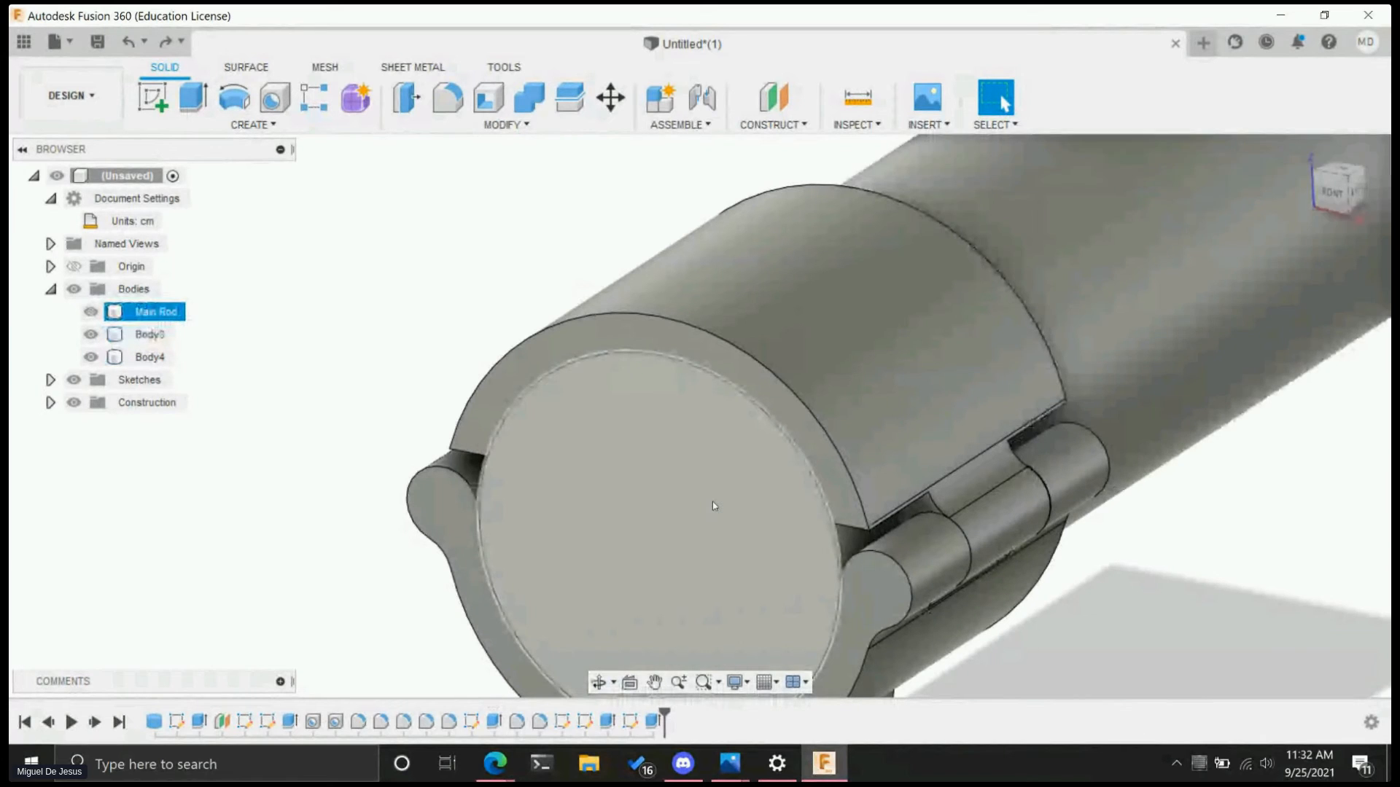
key("ctrl+z")
- Try a one-sided 1 cm upward cut of both end rectangles through Body4, and undo it
left_click(712, 525)
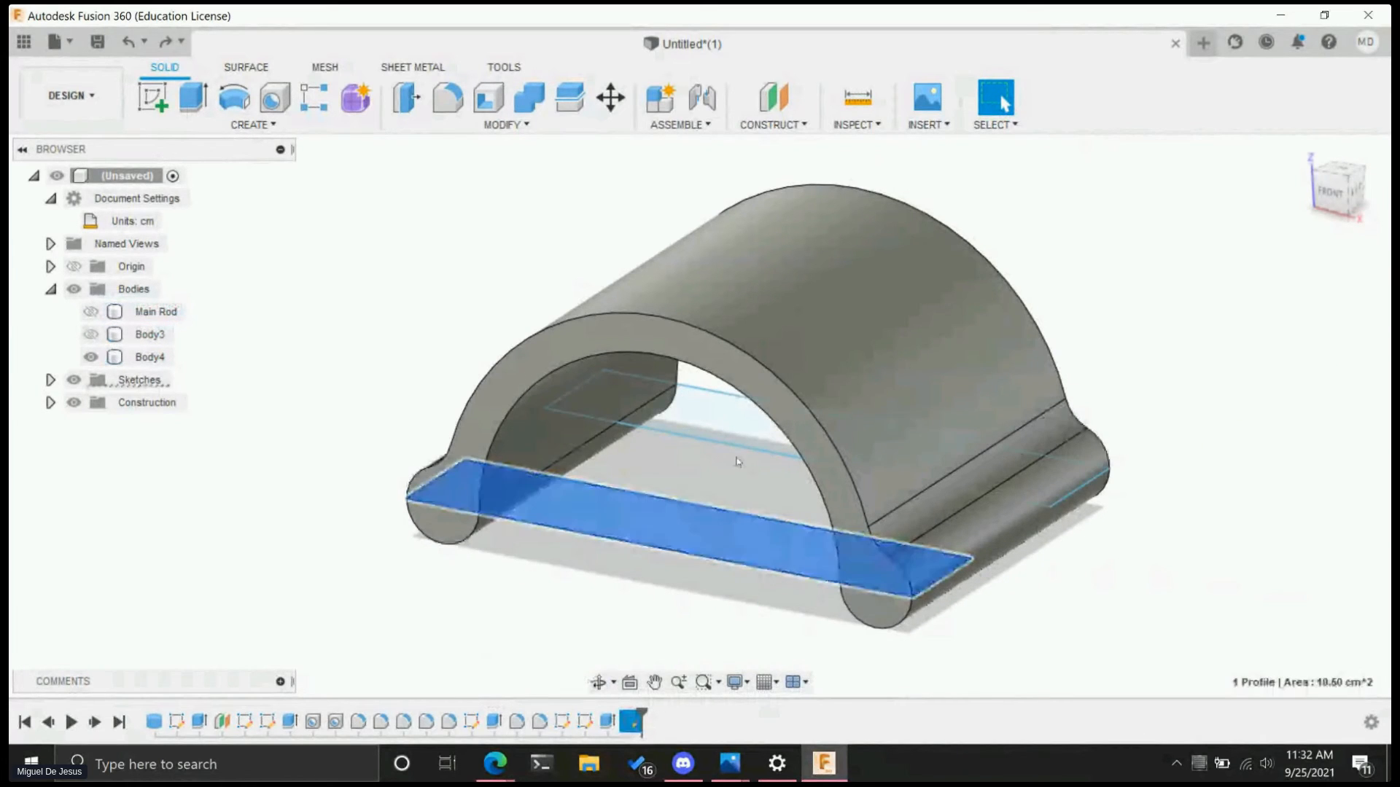
left_click(729, 422)
left_click(215, 102)
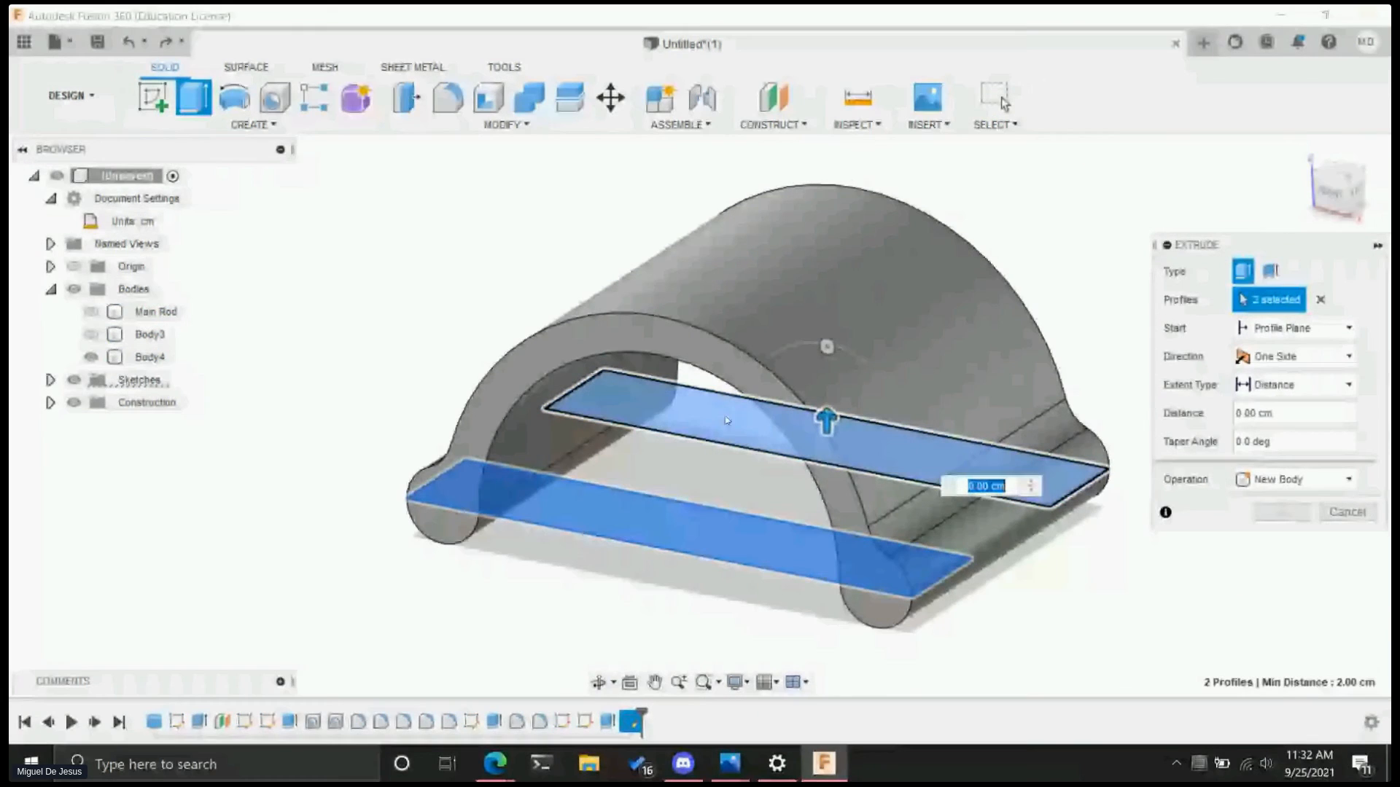
left_click_drag(826, 421, 826, 381)
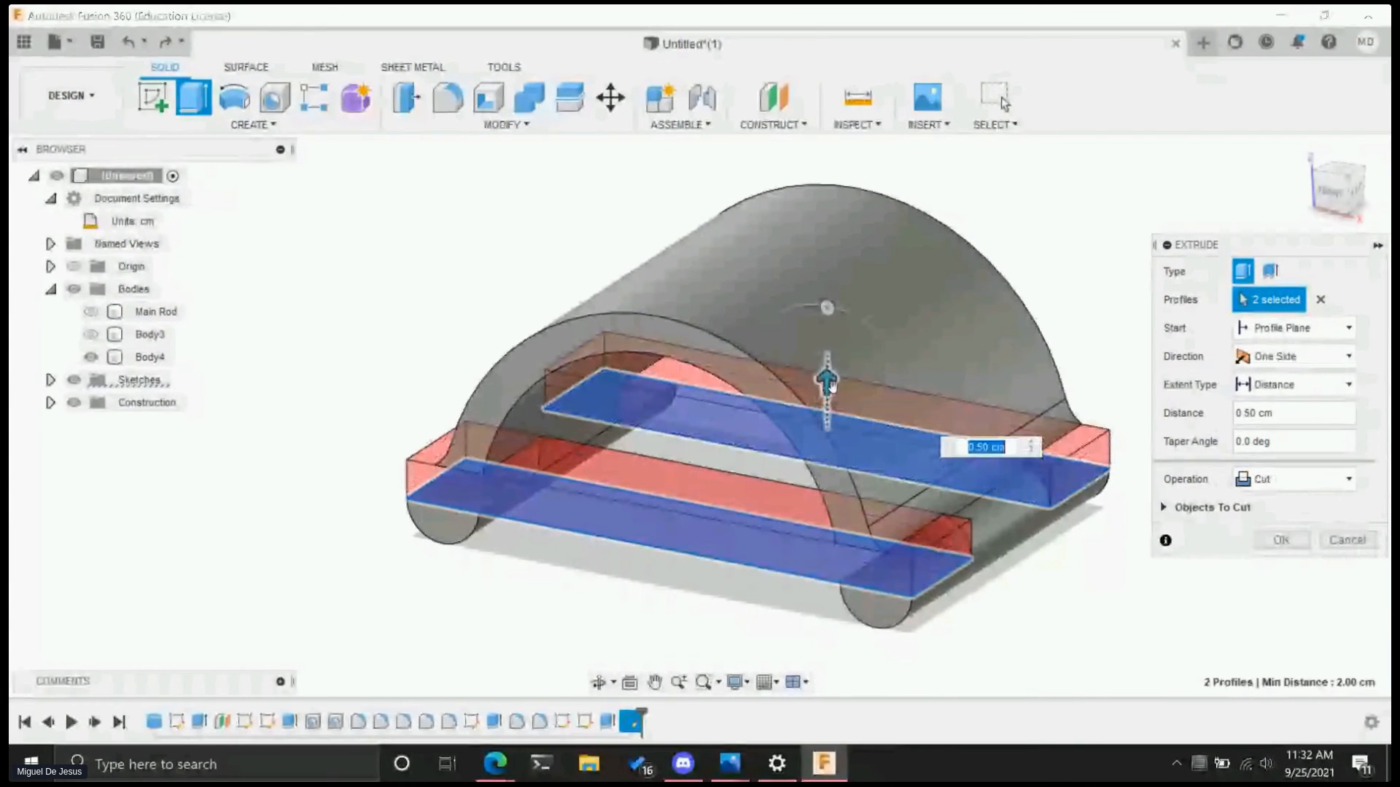
left_click(979, 447)
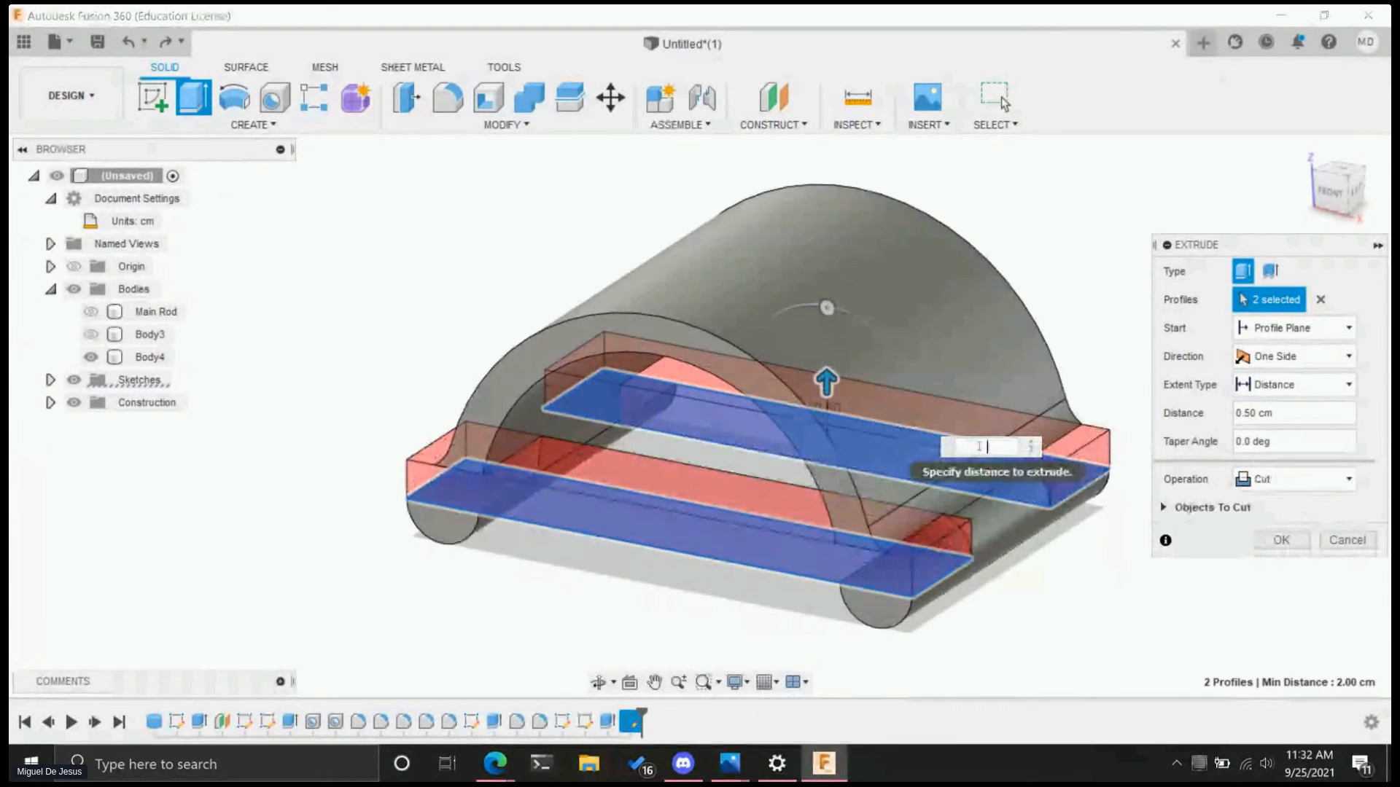
key("Return")
middle_click_drag(1036, 607, 1028, 552, "shift")
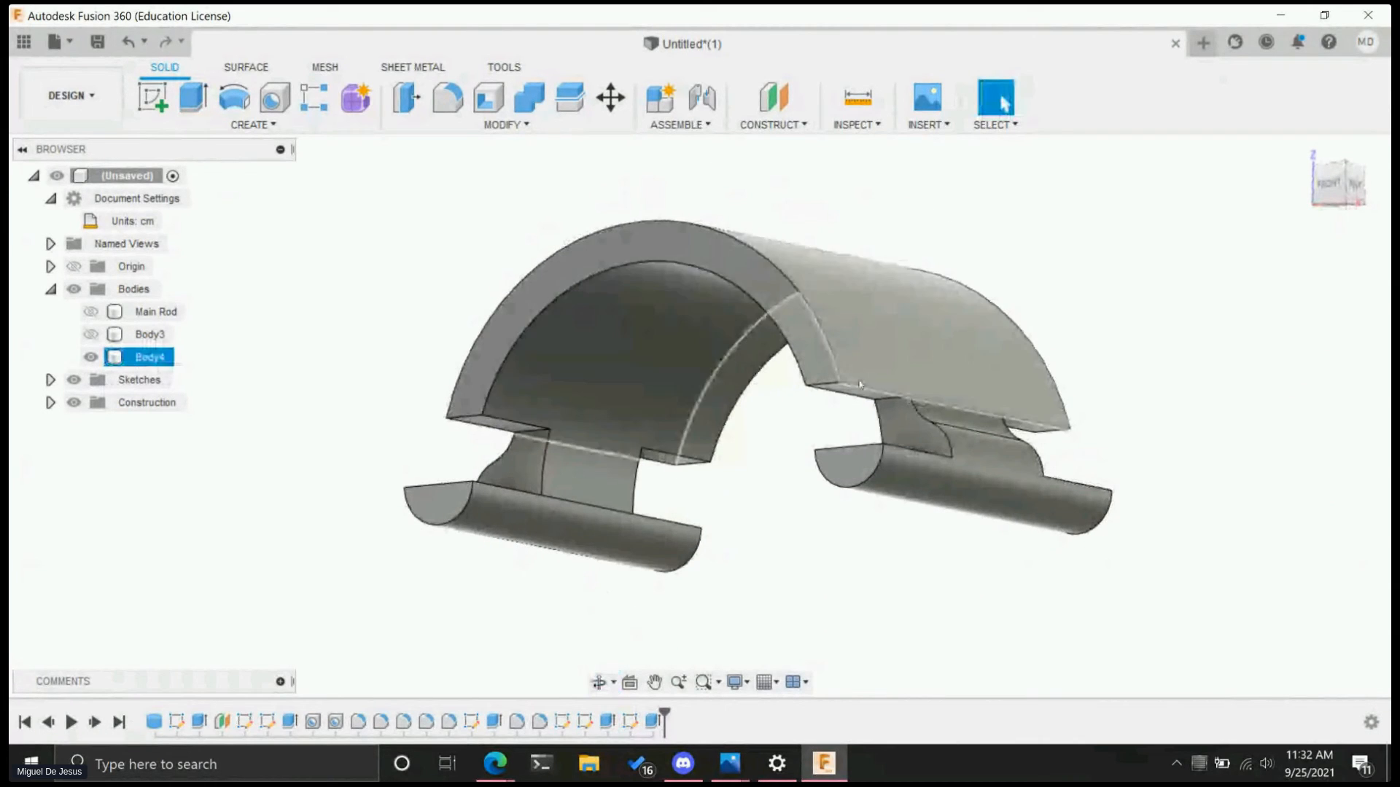
key("ctrl+z")
- Extrude both end rectangles as a two-sided cut through Body4, 0.8 cm upward and 0.60 cm downward
left_click(805, 501)
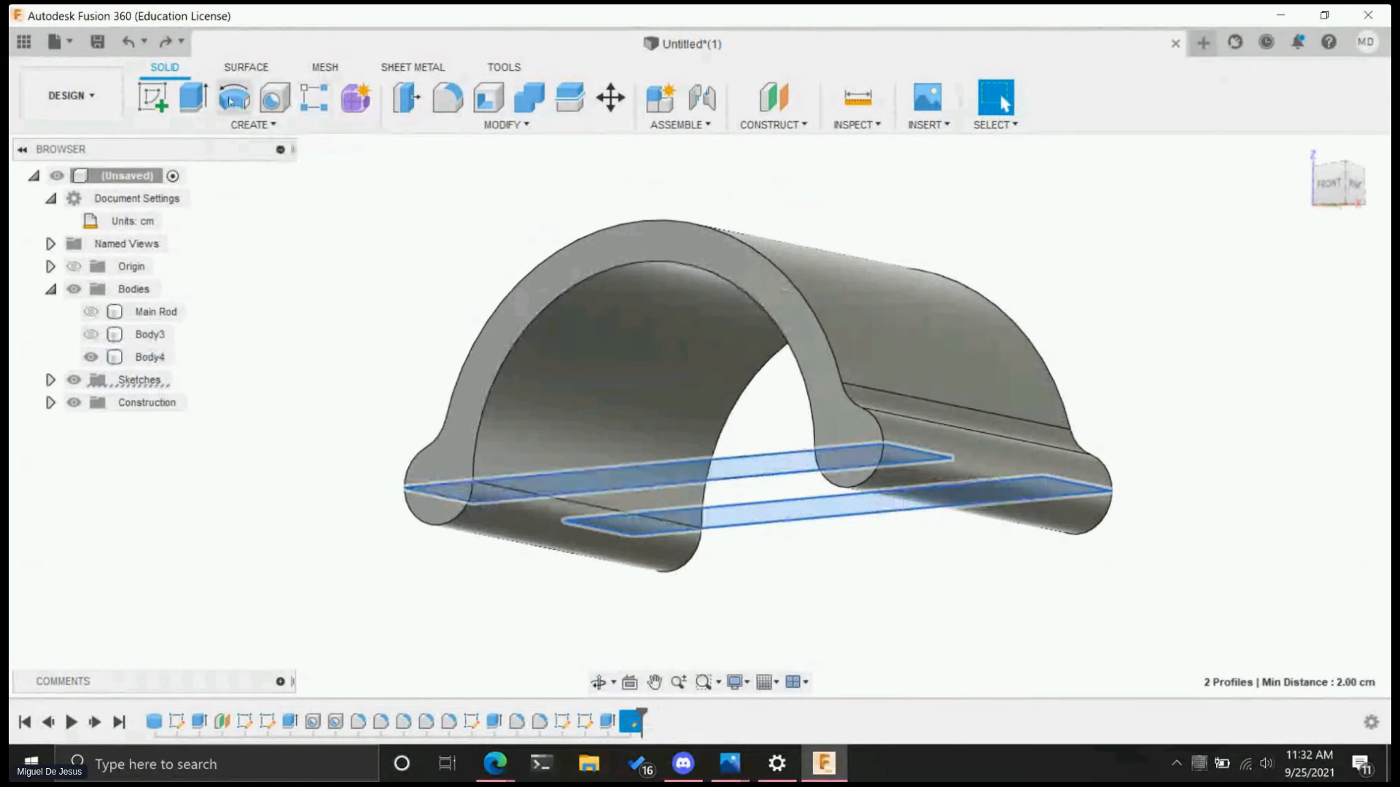
middle_click_drag(620, 343, 693, 529, "shift")
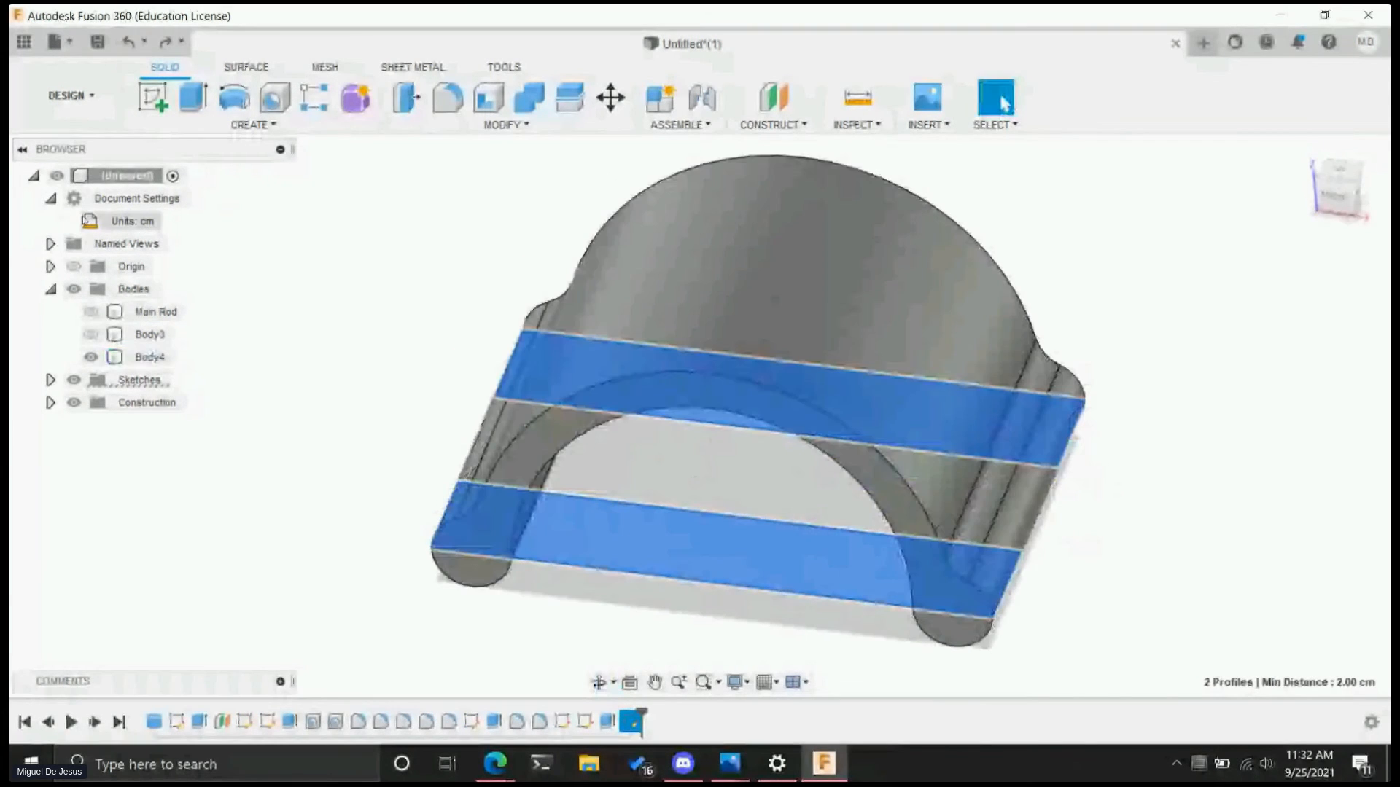
left_click(193, 97)
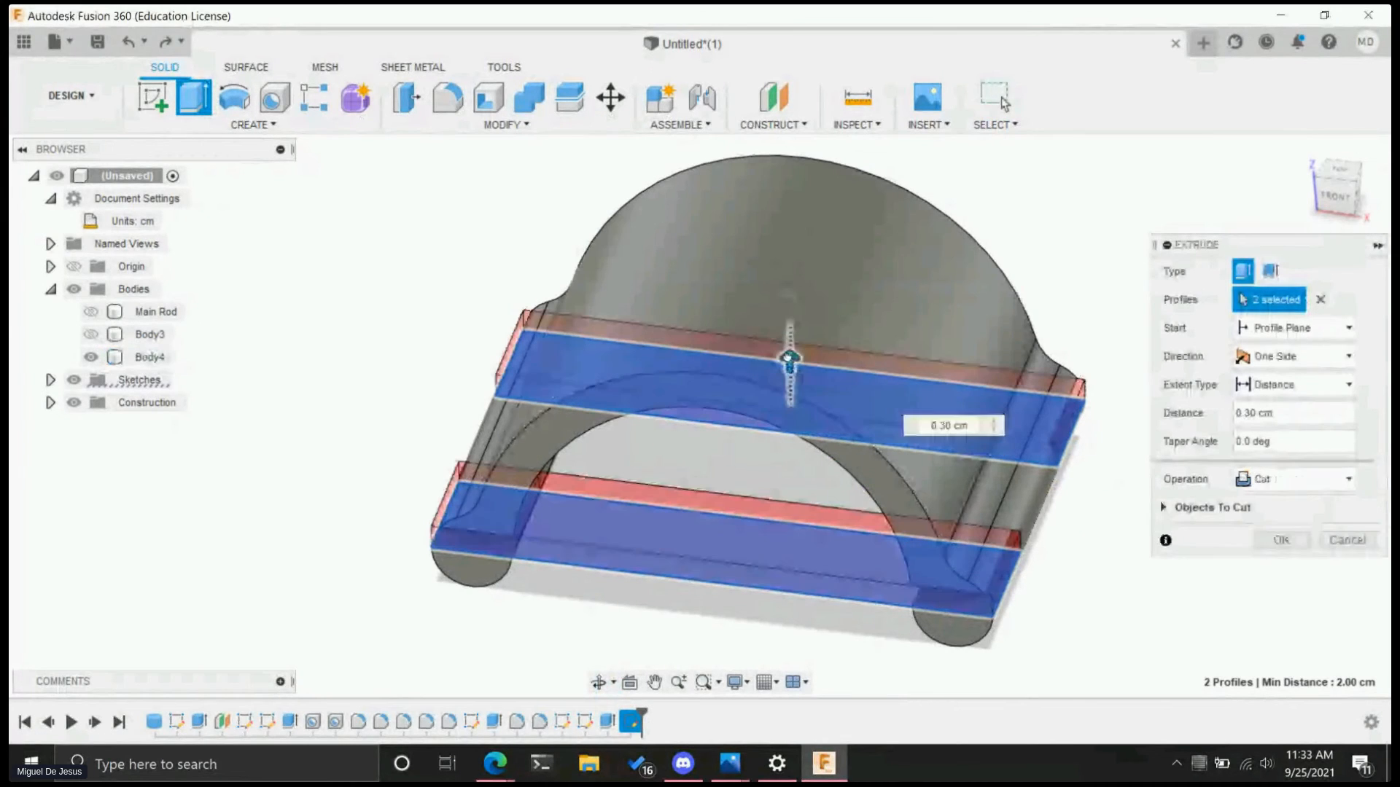
type(".")
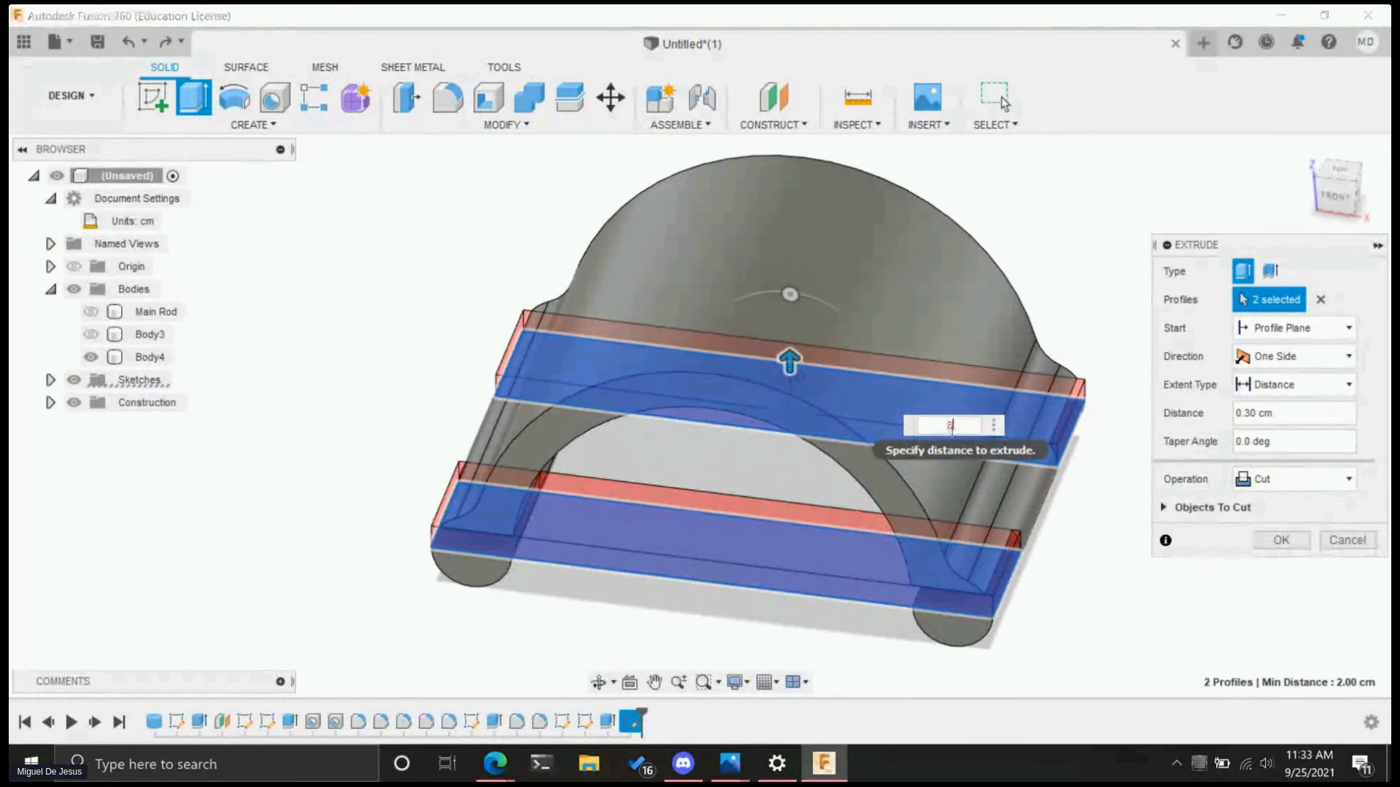
type("8")
left_click(1272, 358)
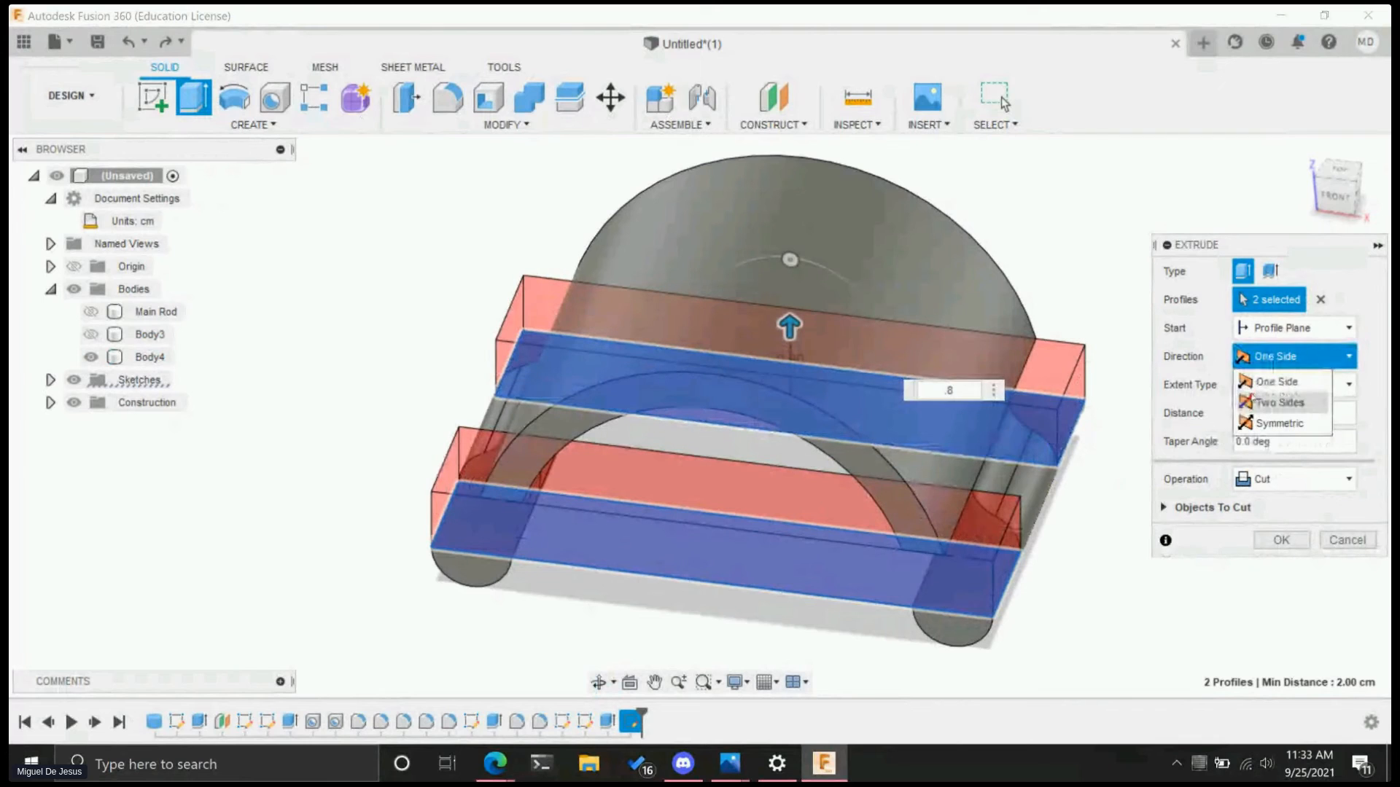
left_click(1272, 402)
left_click_drag(793, 415, 793, 456)
middle_click_drag(1122, 602, 995, 616, "shift")
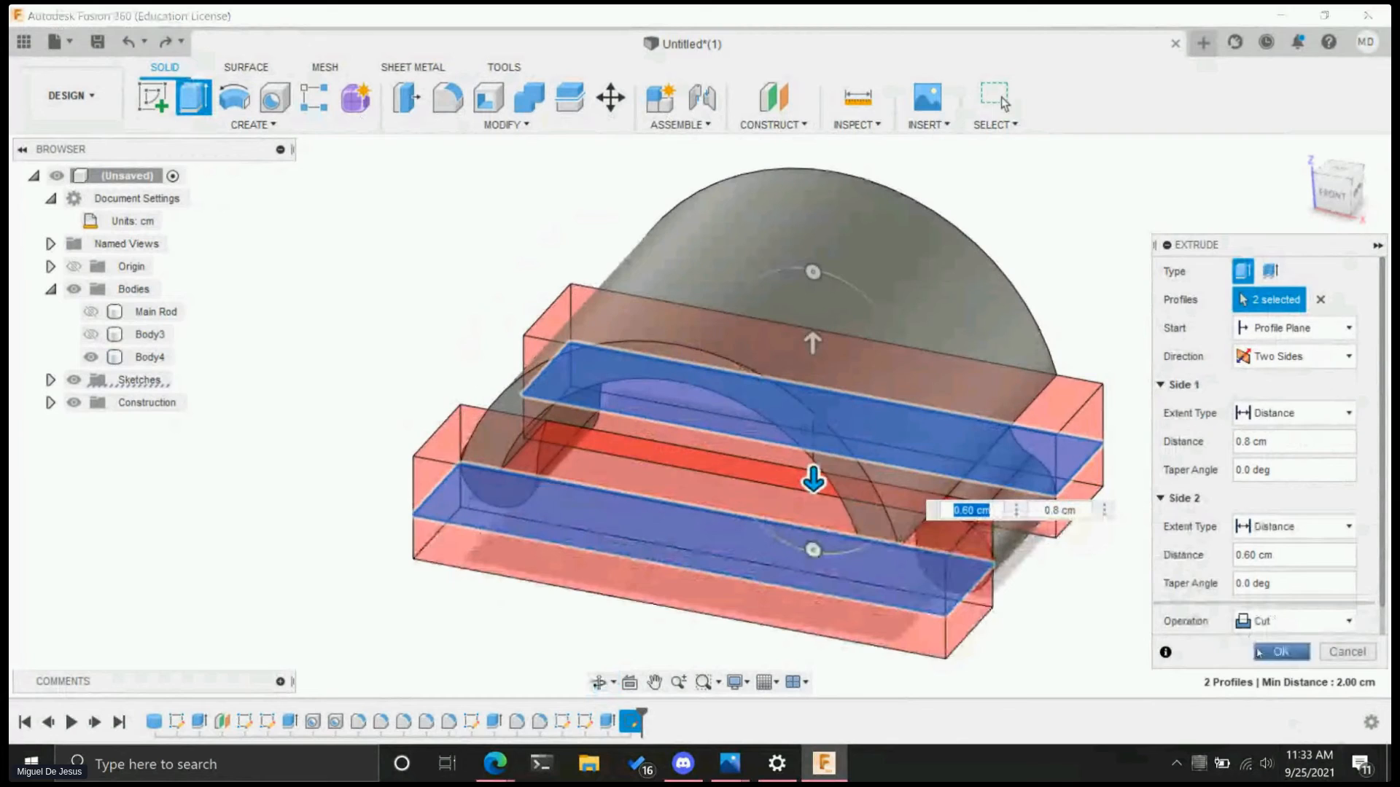
left_click(1280, 651)
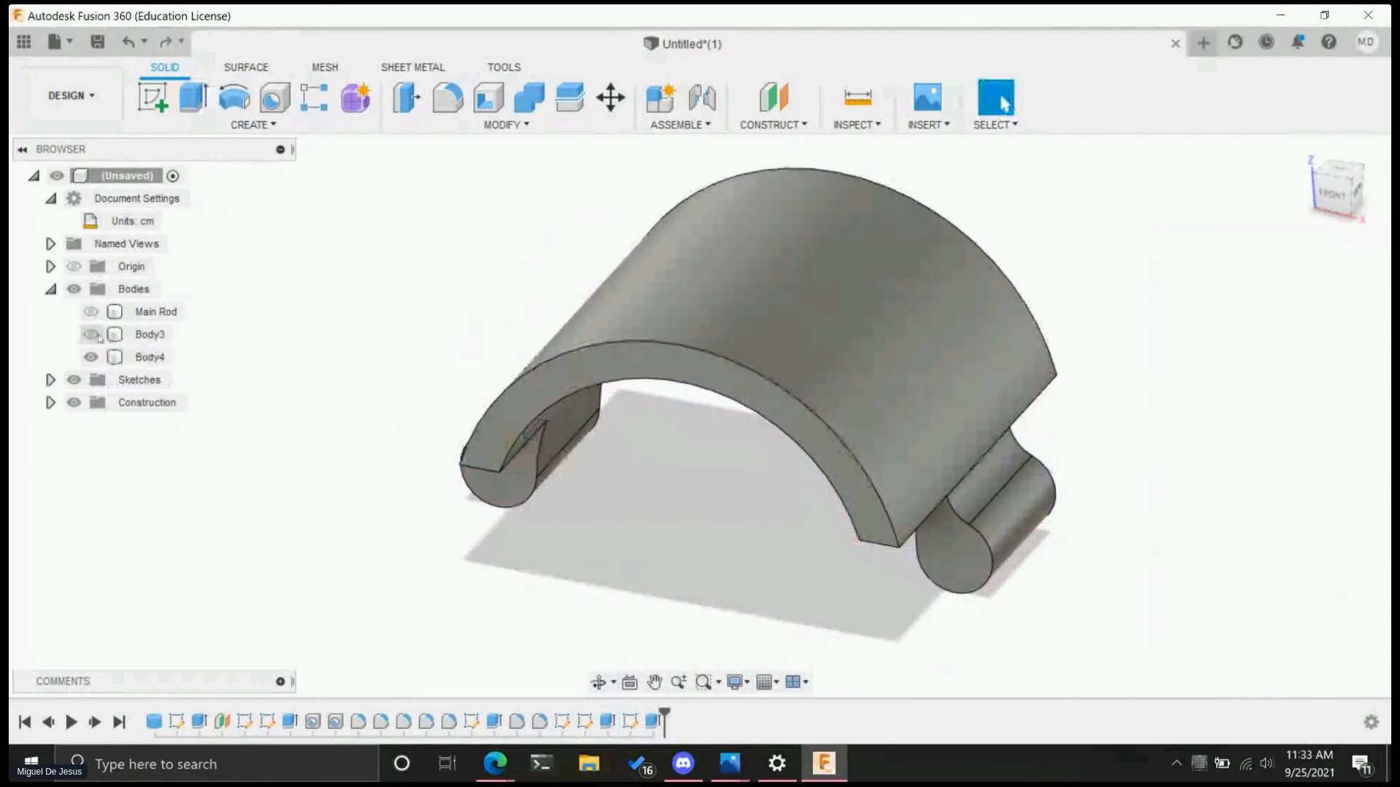
- Rename Body3 to Bottom and Body4 to Top
left_click(148, 335)
left_click(150, 335)
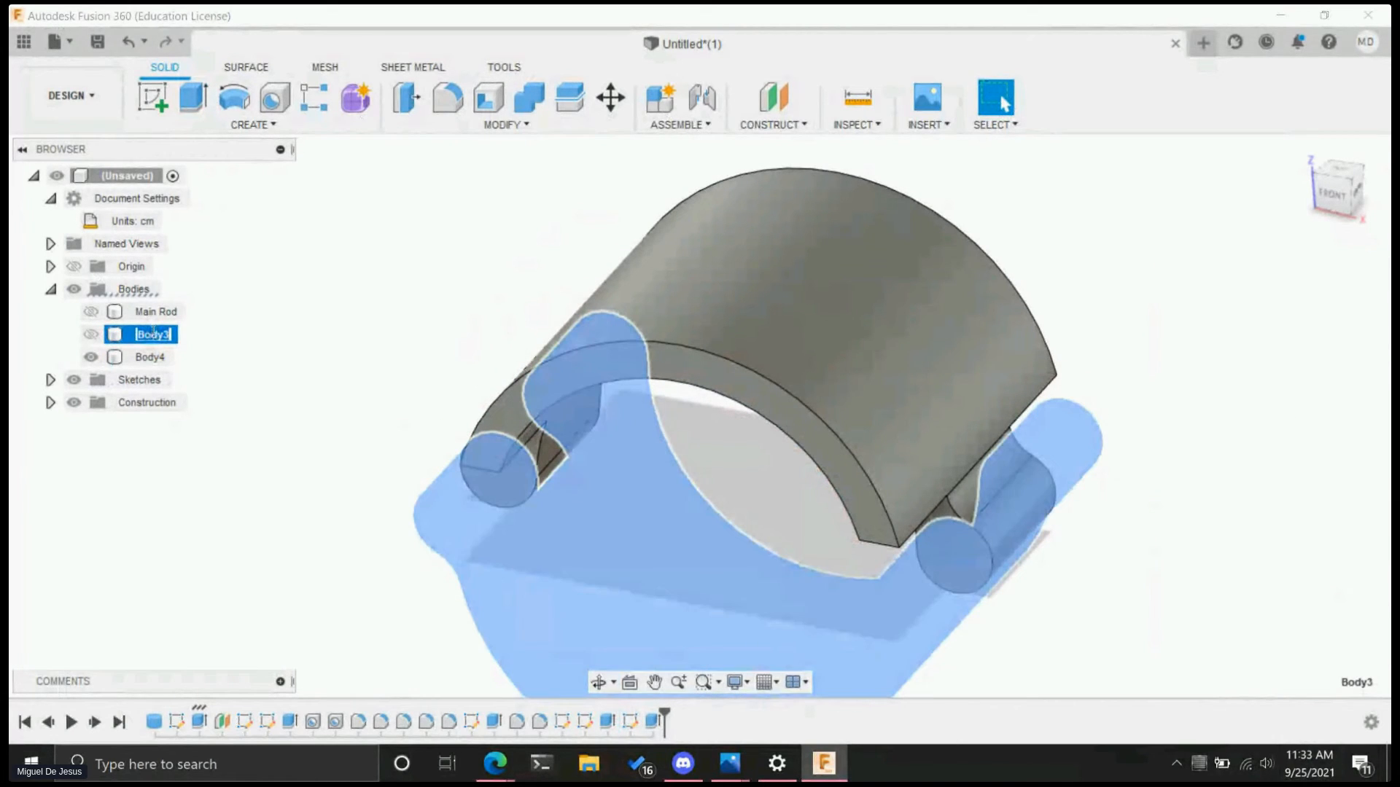
type("Bottom")
key("Return")
left_click(152, 358)
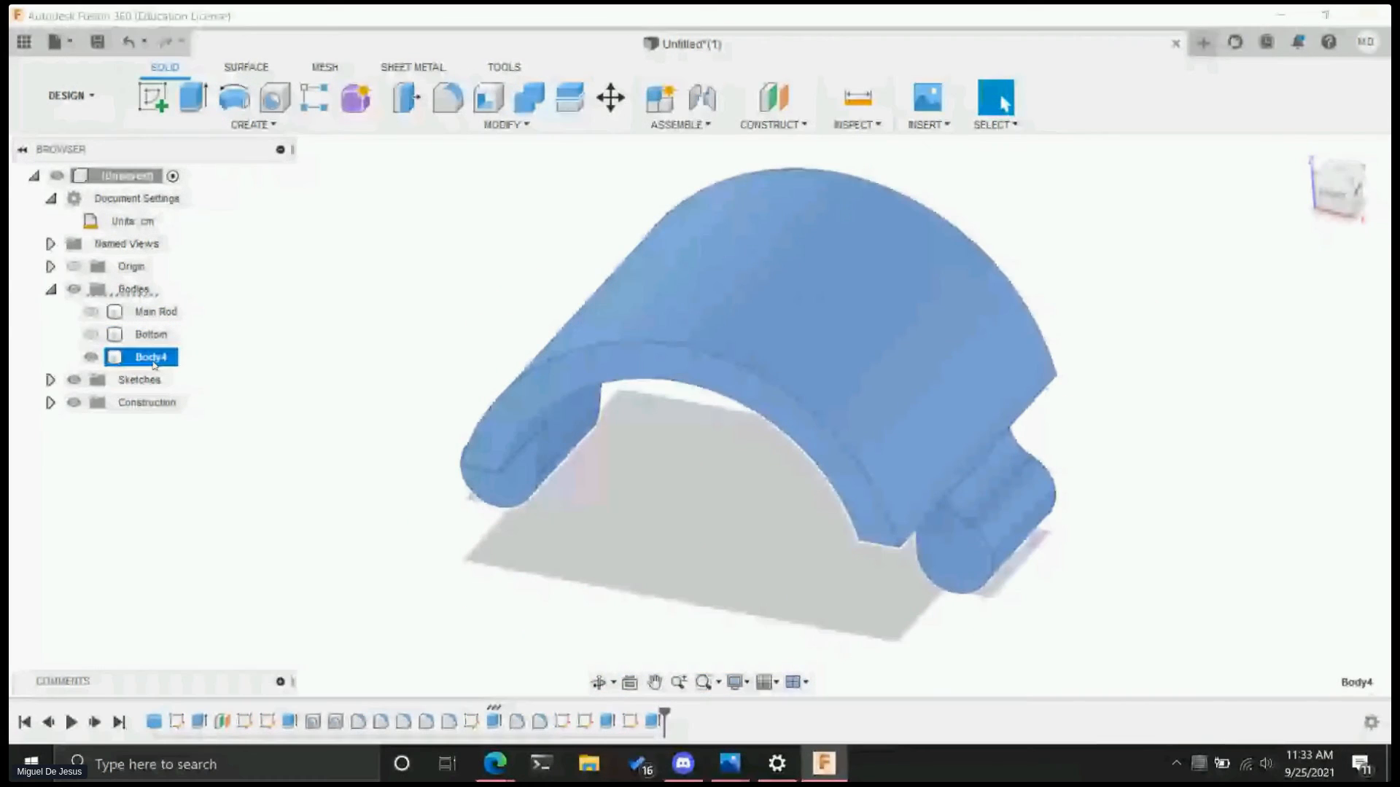
left_click(153, 358)
type("Top")
key("Return")
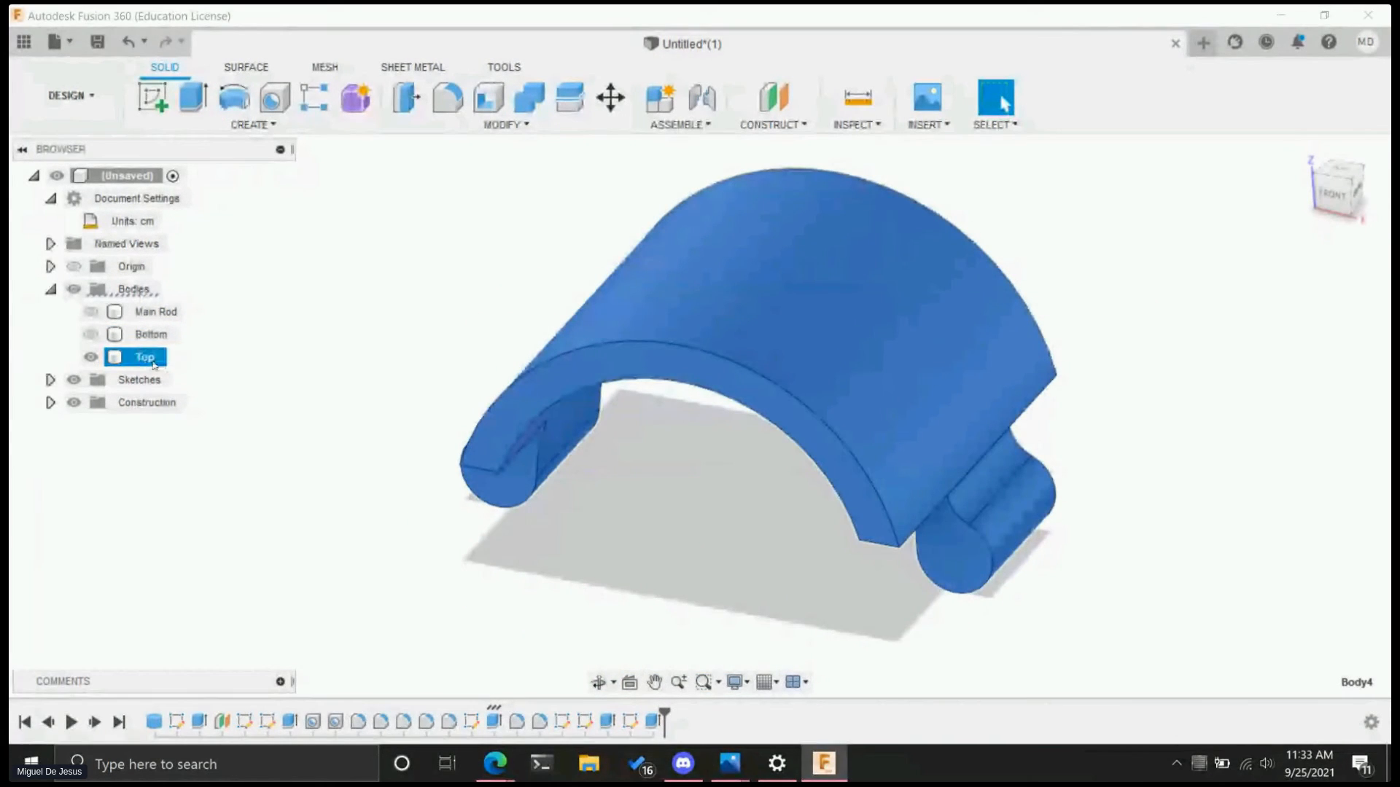
- Try to fillet the two long rim edges beside the Top's right-hand lug at the front notch
scroll(787, 571, "down", 2)
middle_click_drag(787, 572, 718, 329, "shift")
left_click(387, 191)
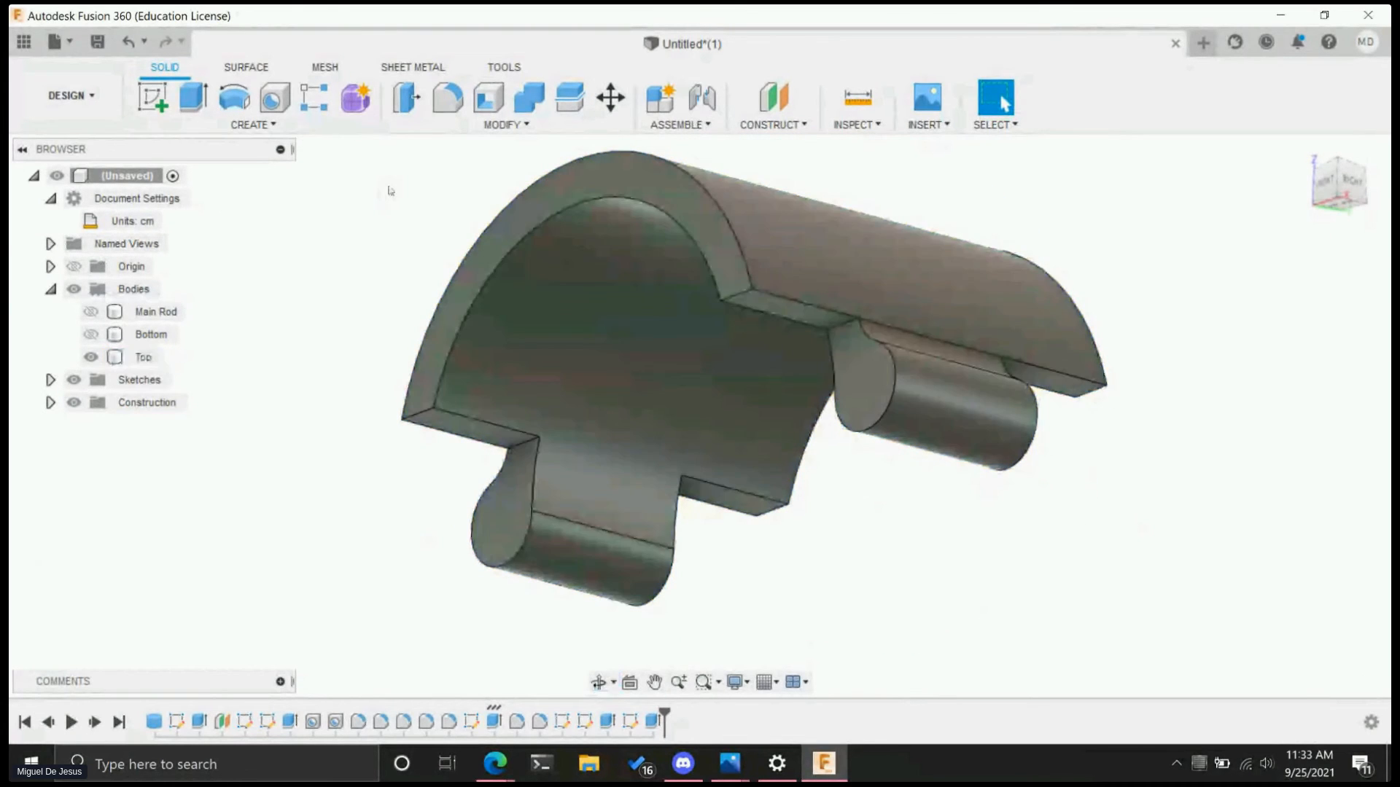
left_click(447, 98)
left_click(818, 307)
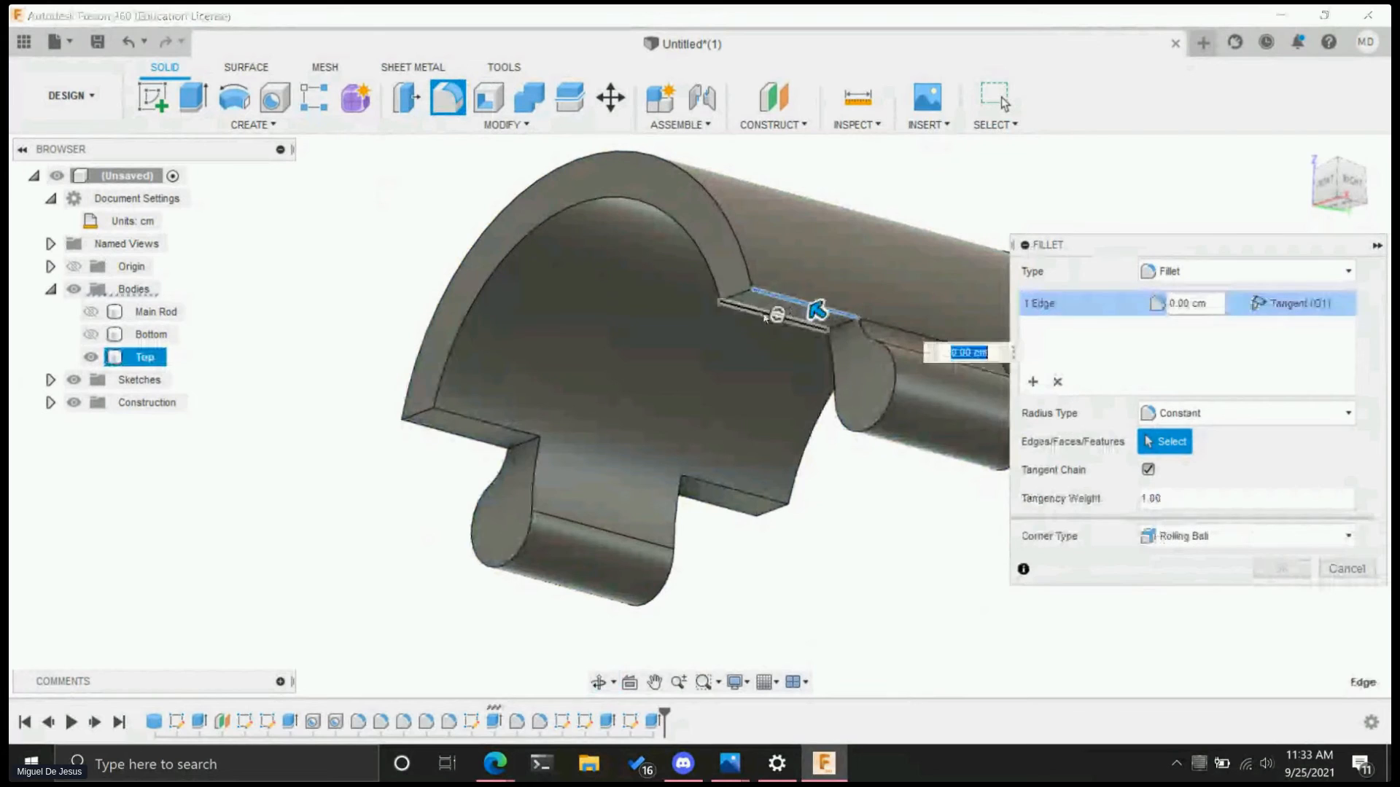
left_click(802, 323)
left_click_drag(827, 292, 857, 280)
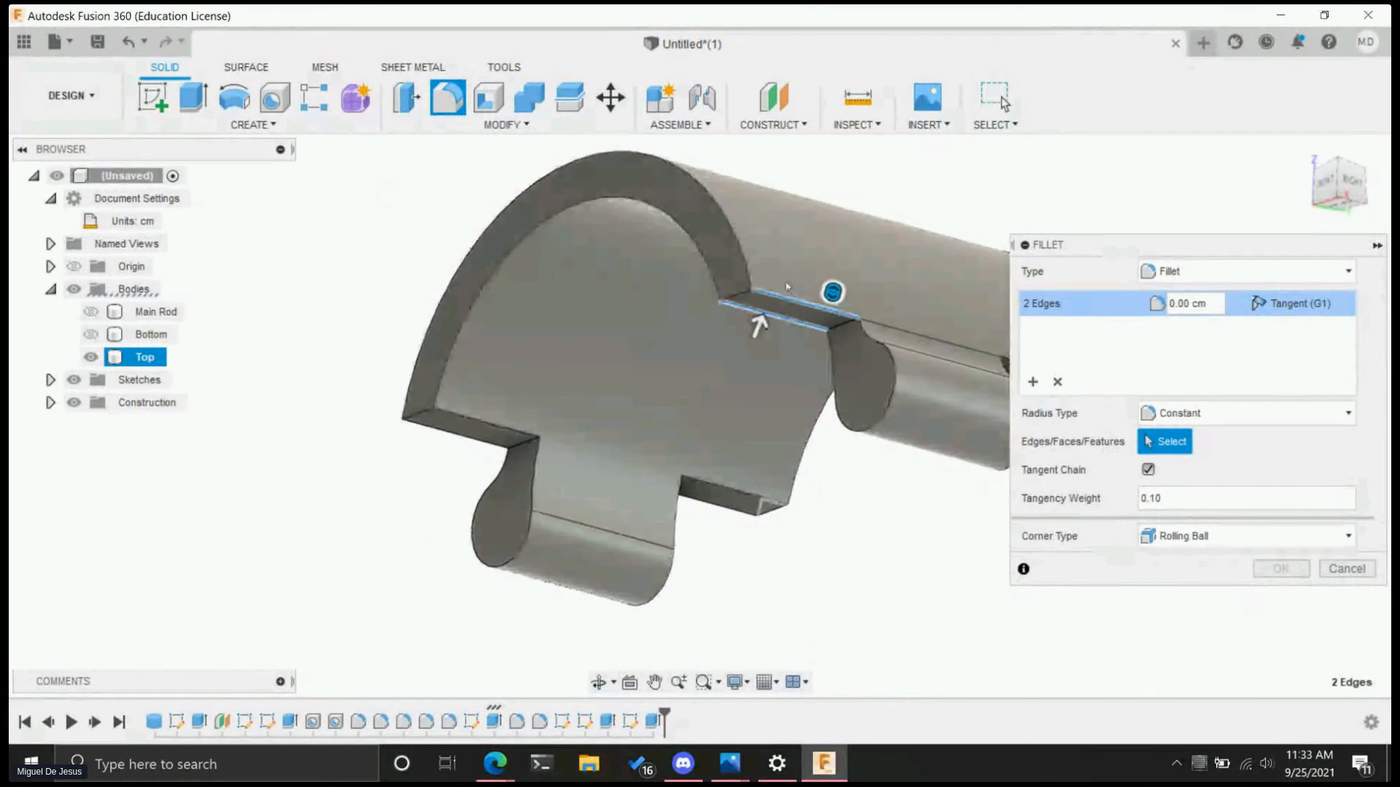
mouse_move(758, 326)
left_mouse_down()
mouse_move(765, 310)
mouse_move(763, 332)
left_mouse_up()
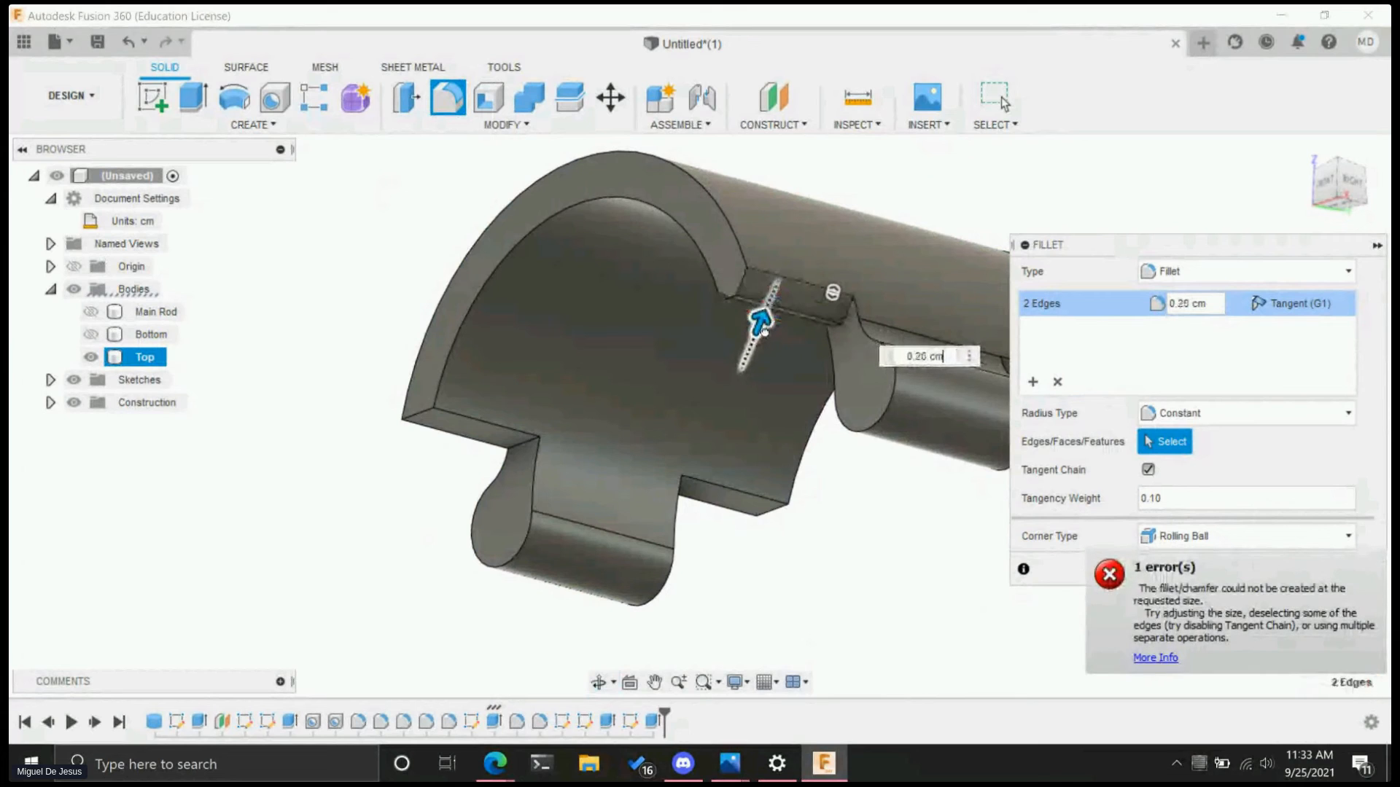
key("Escape")
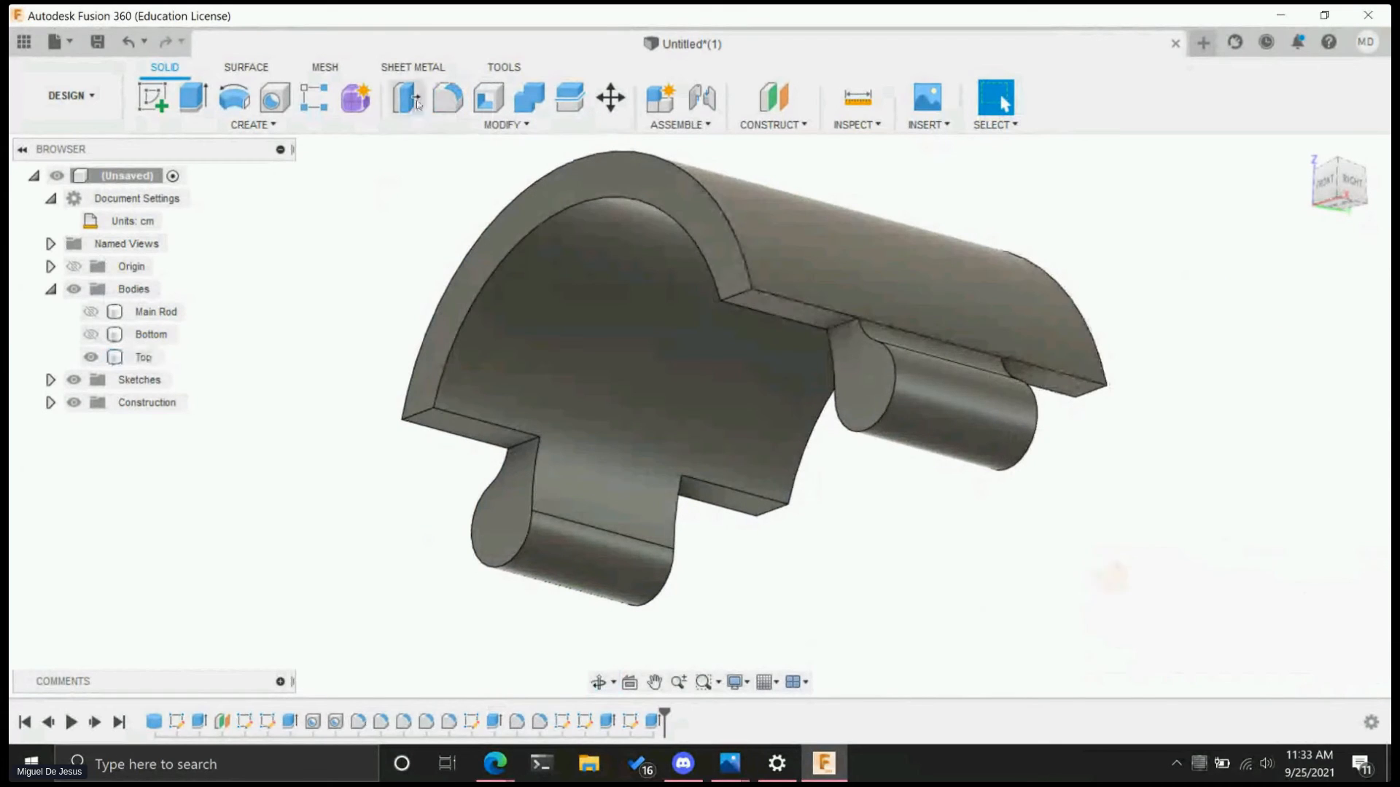
left_click(447, 97)
left_click(144, 356)
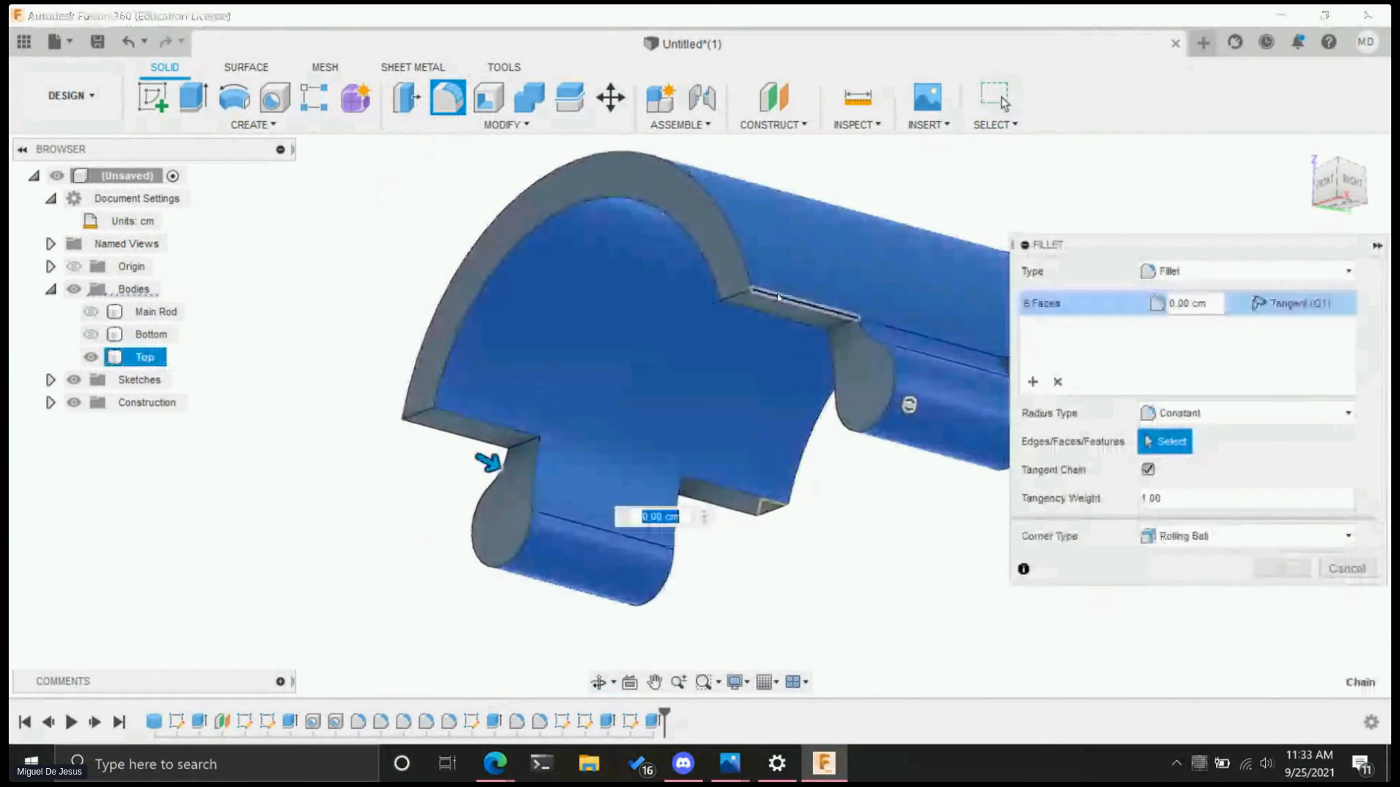
key("Escape")
left_click(775, 306)
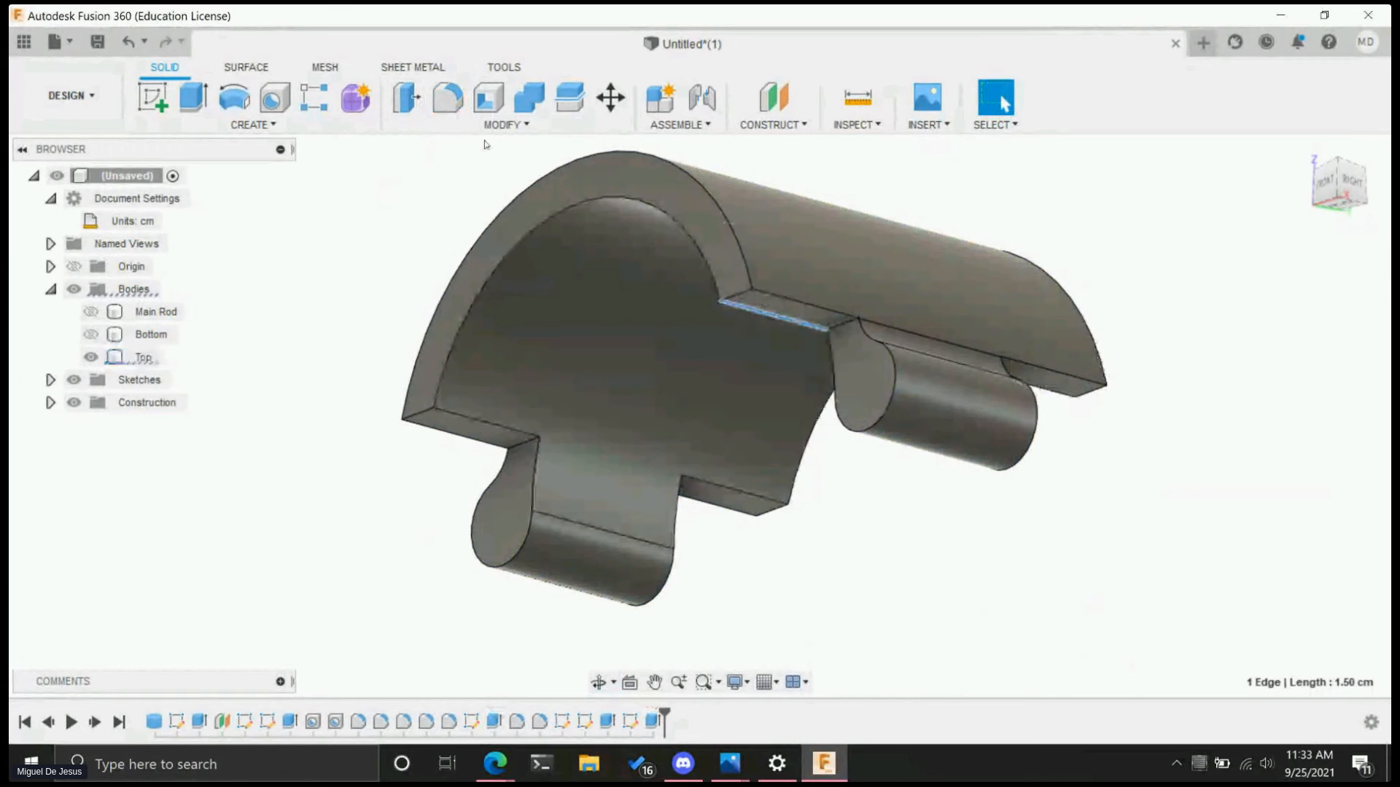
left_click(447, 97)
left_click(779, 295)
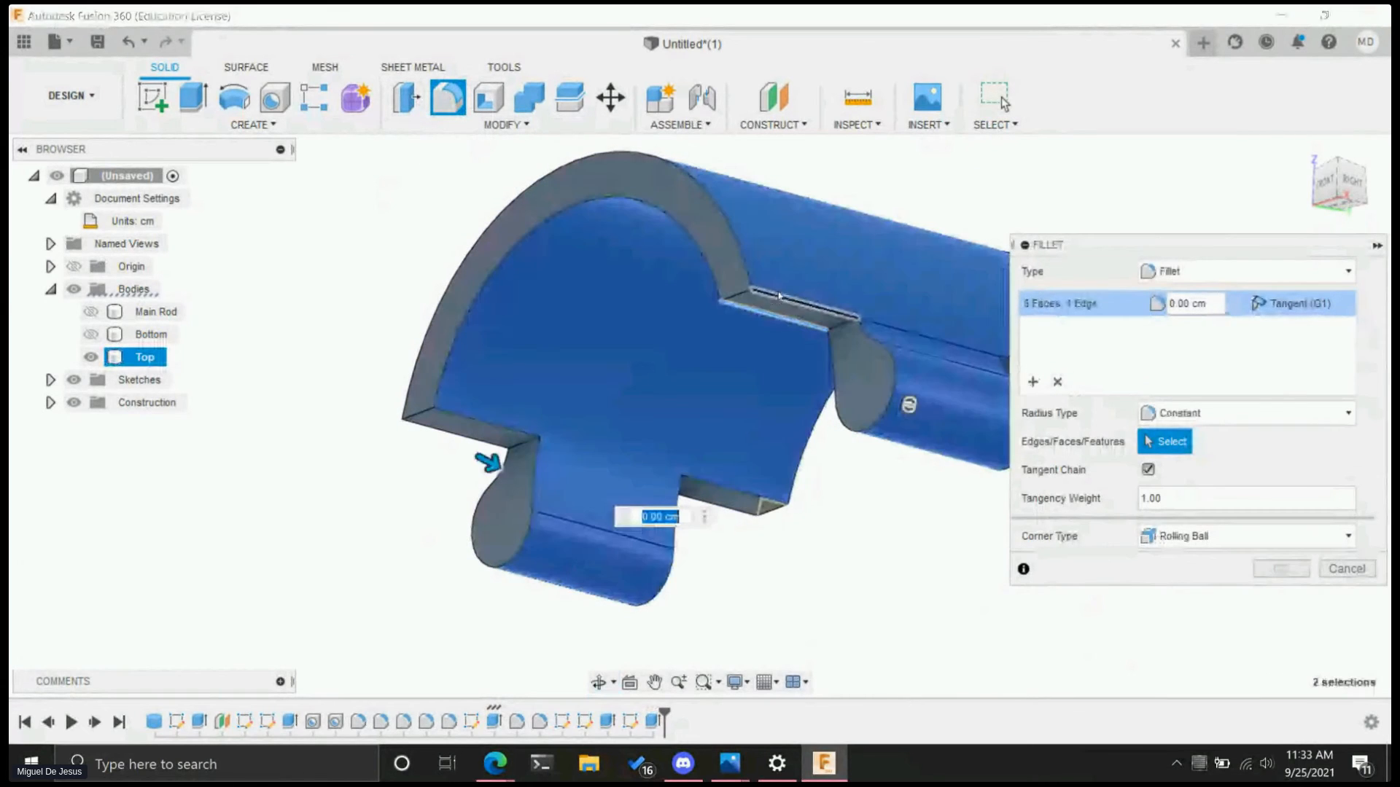
left_click(767, 294)
key("Escape")
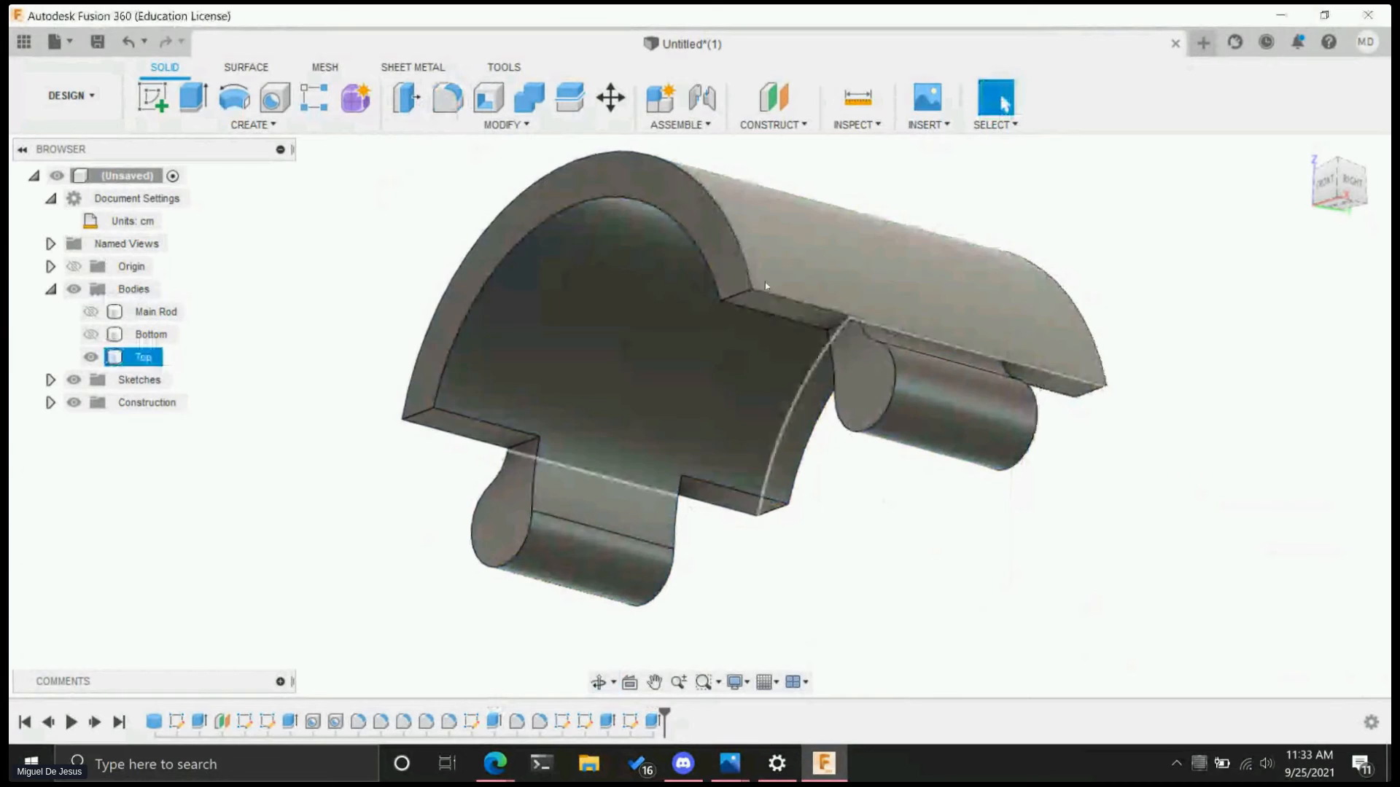
- Fillet both long rim edges at the Top's front notch, beside the right-hand lug, with a 0.25 cm radius
key("f")
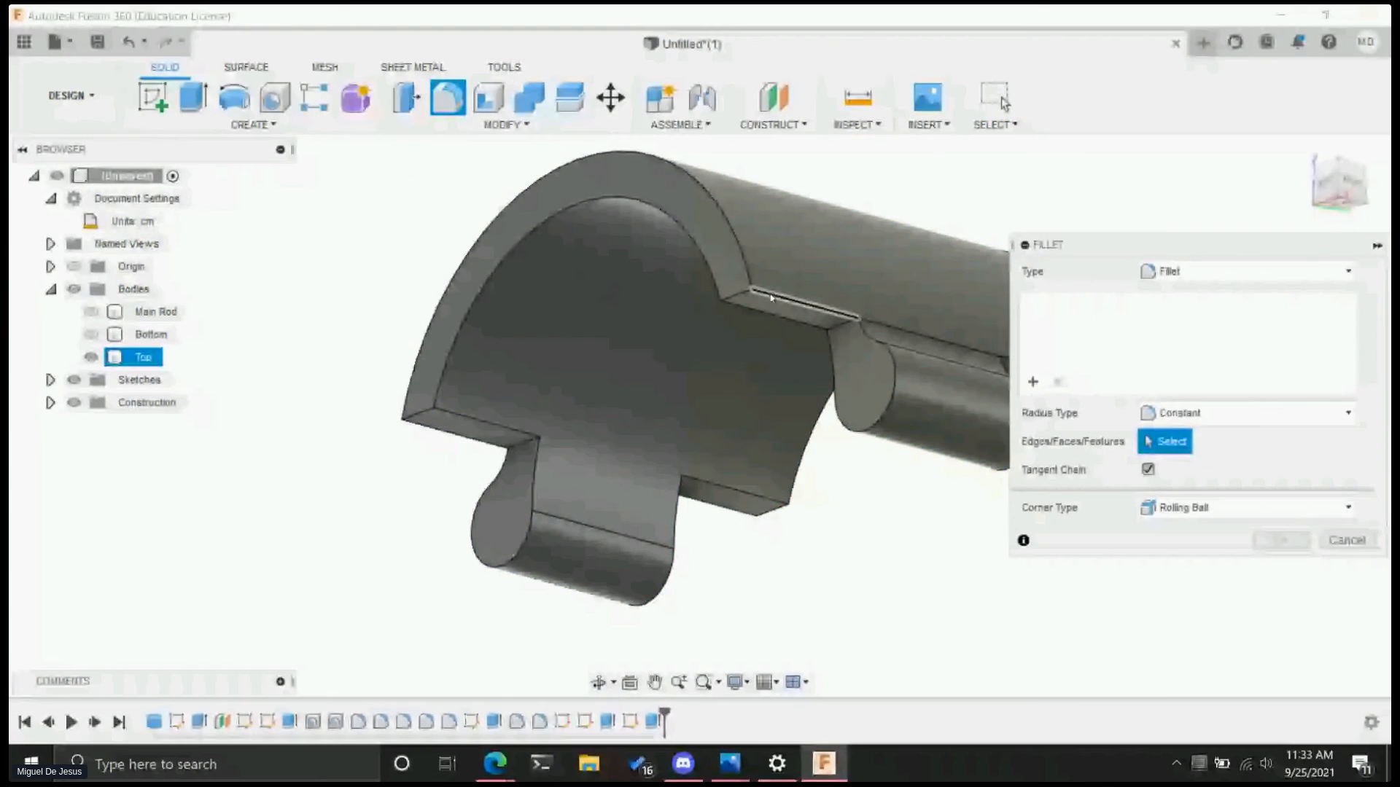
left_click(771, 298)
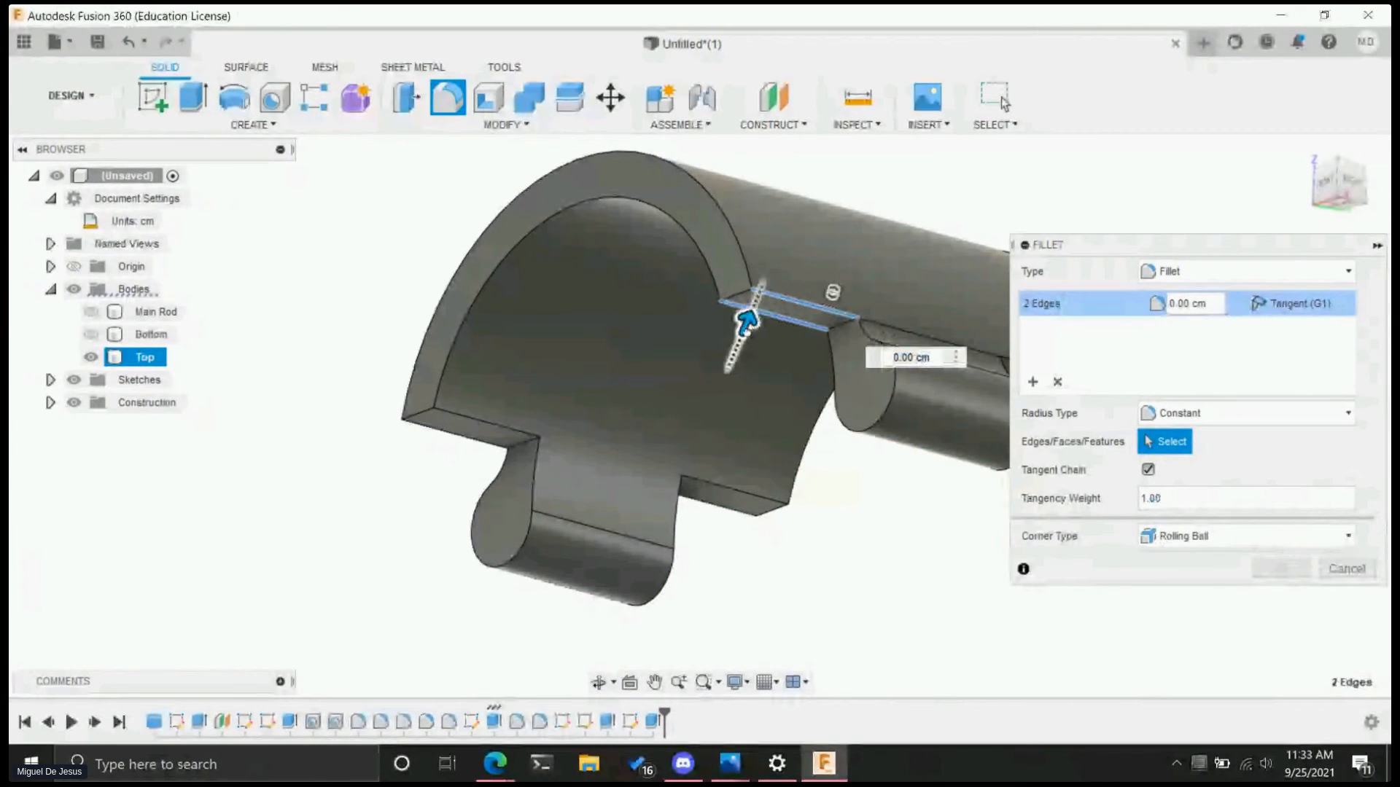
left_click_drag(749, 319, 755, 321)
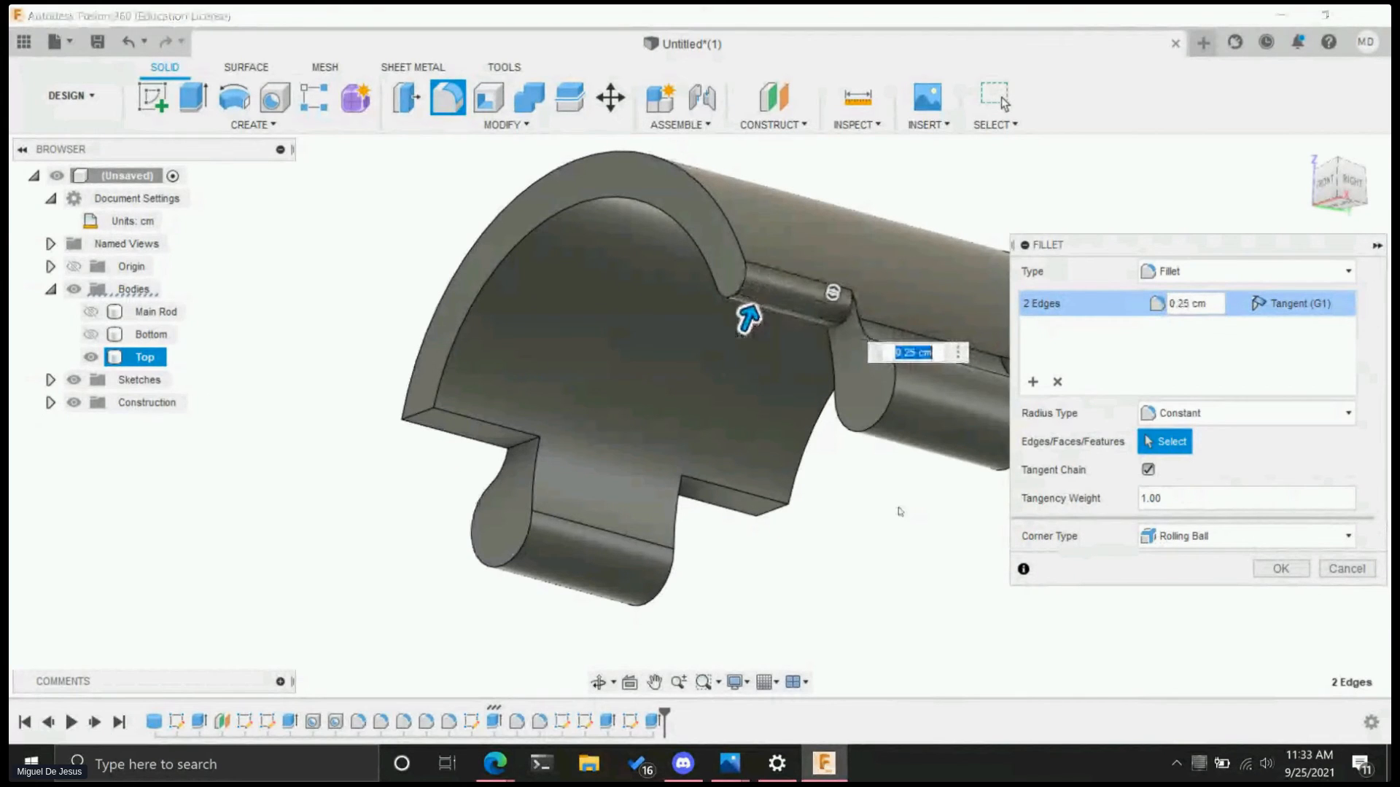
- Fillet both long rim edges at the rear notch on the same side of the Top body
scroll(899, 511, "down", 1)
middle_click_drag(890, 518, 658, 428, "shift")
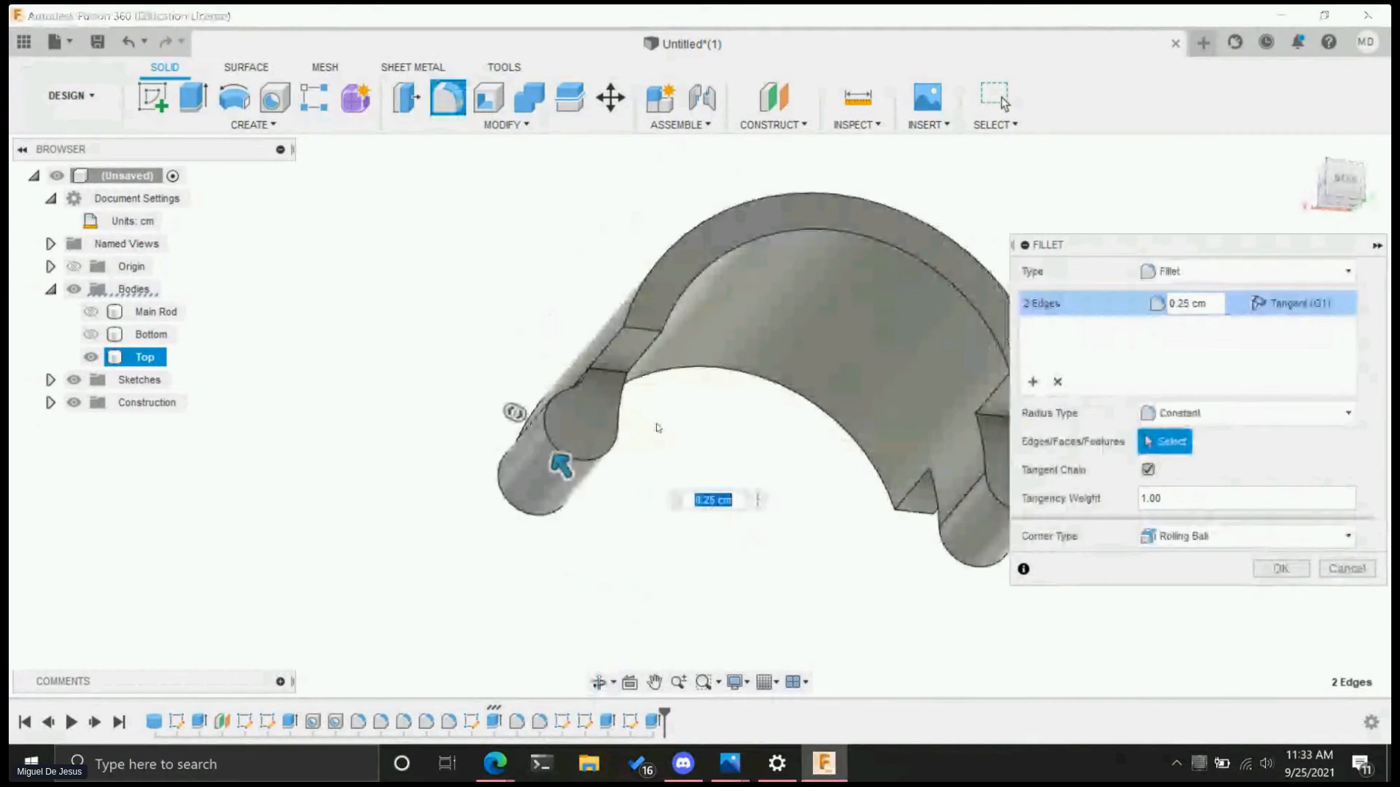
left_click(442, 100)
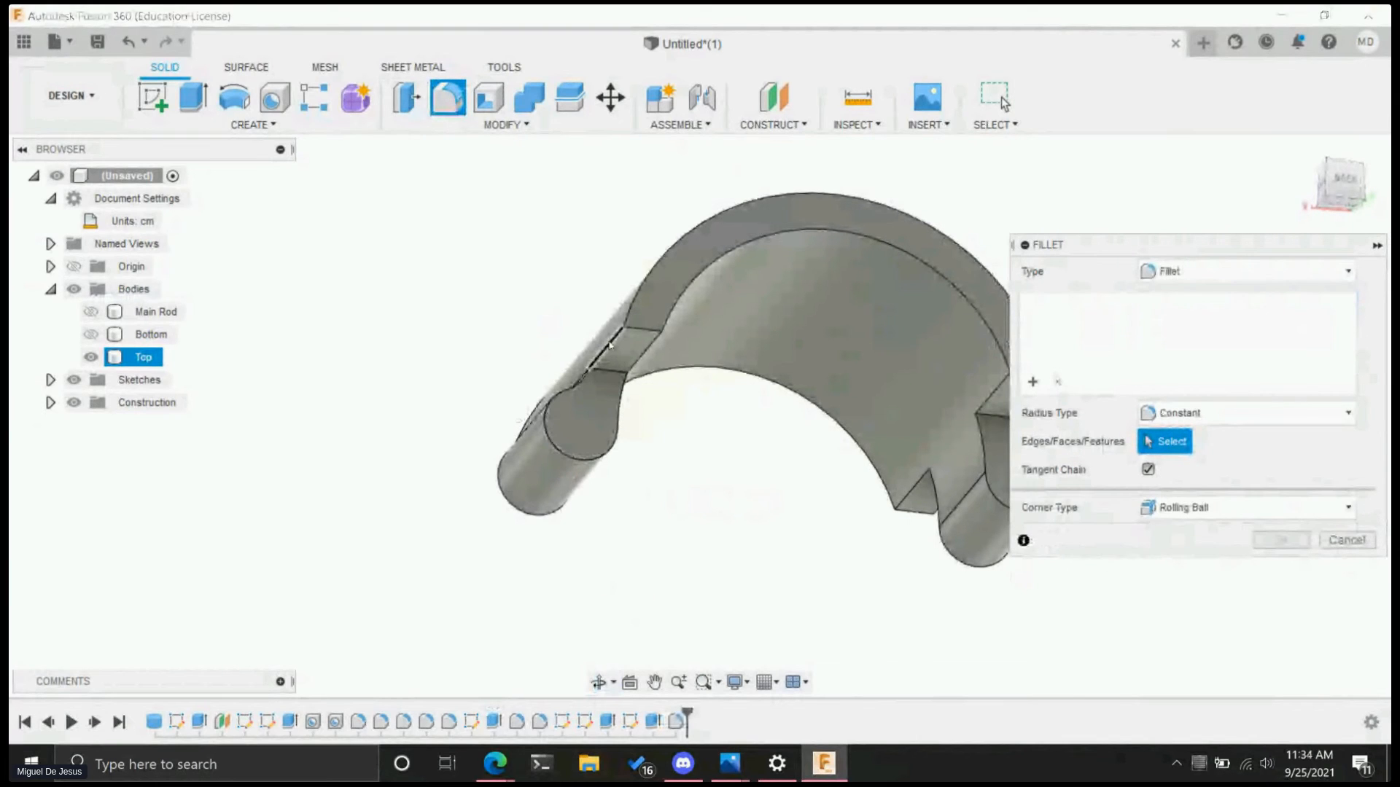
left_click(606, 348)
left_click(644, 351)
left_click_drag(644, 344, 650, 363)
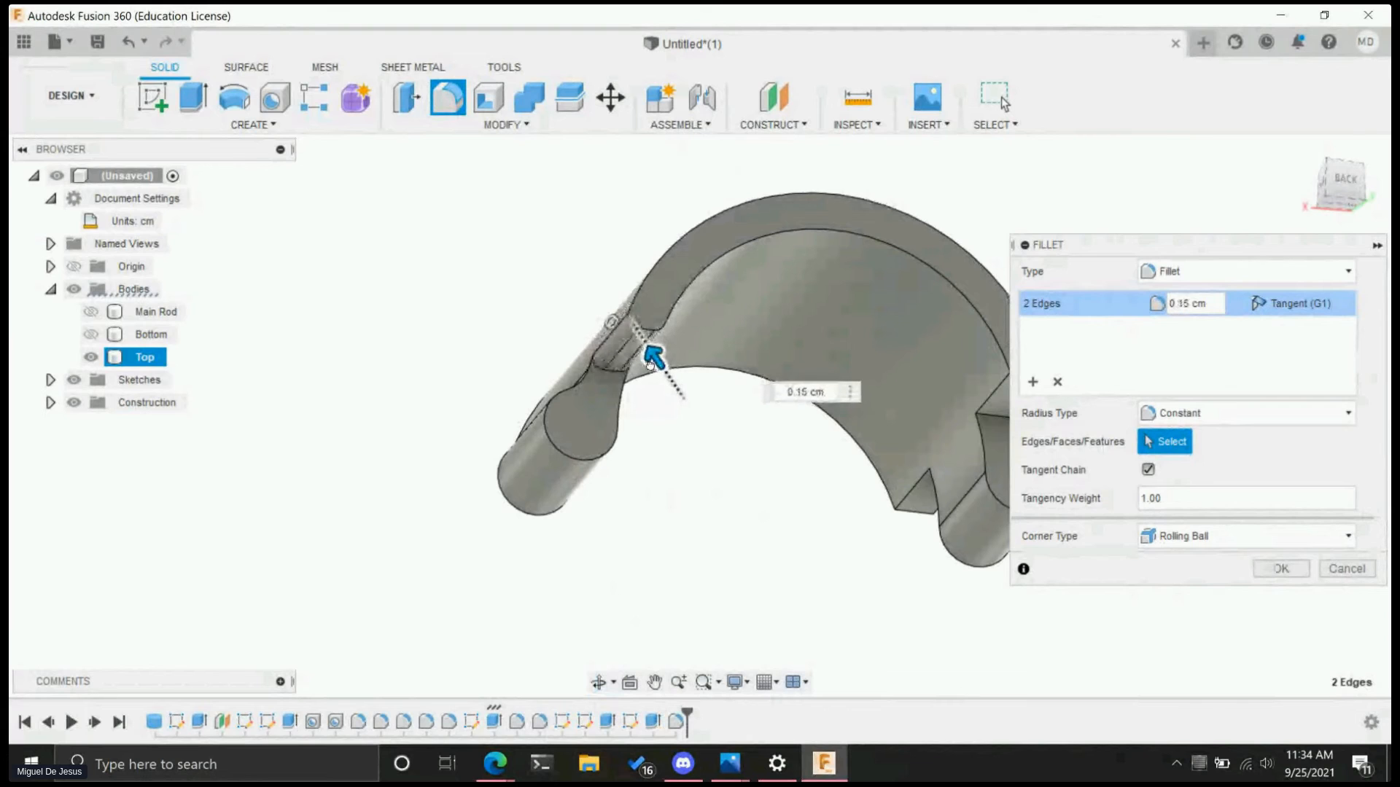
left_click_drag(649, 363, 644, 360)
- Fillet the four long rim edges at the front and rear notches on the Top's opposite side with a 0.30 cm radius
middle_click_drag(689, 462, 513, 503, "shift")
left_click(452, 104)
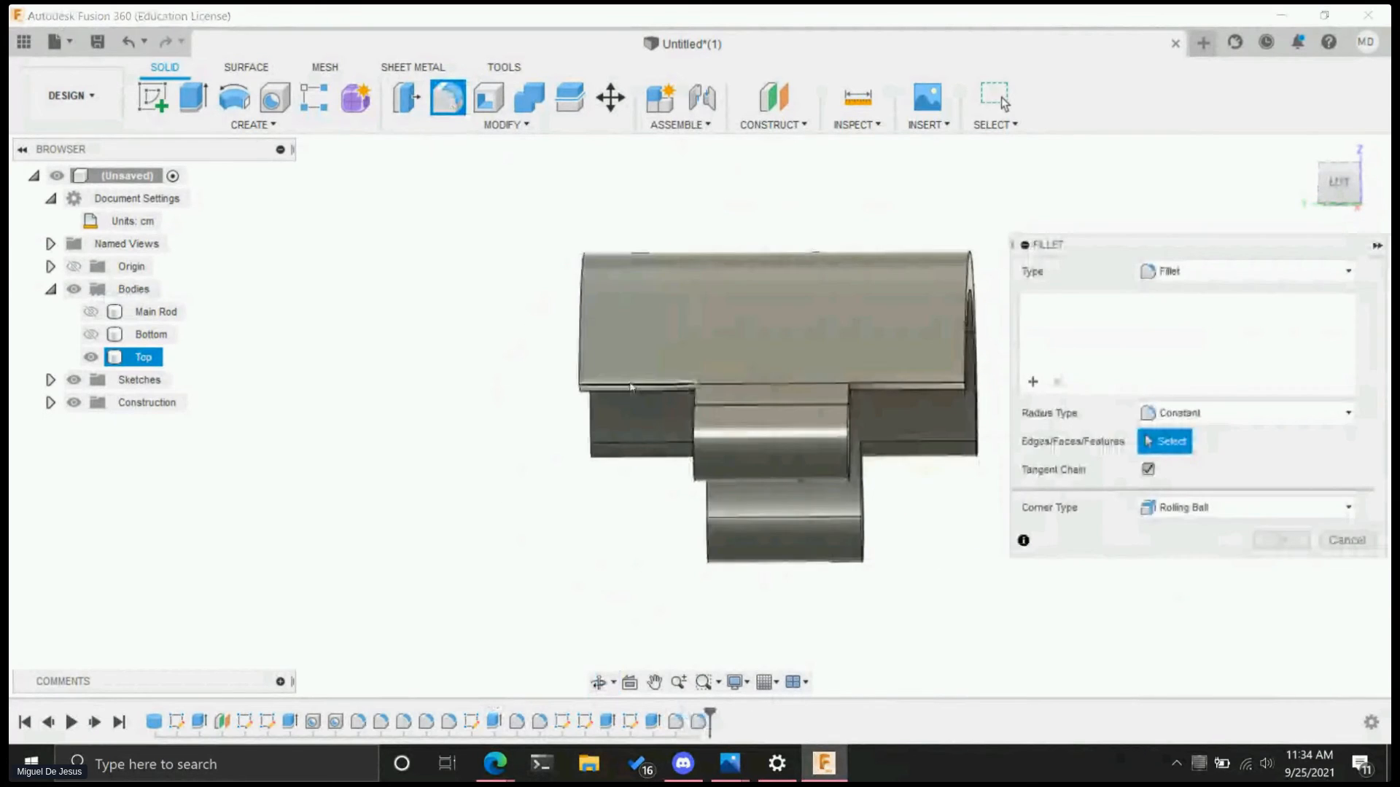
left_click(631, 388)
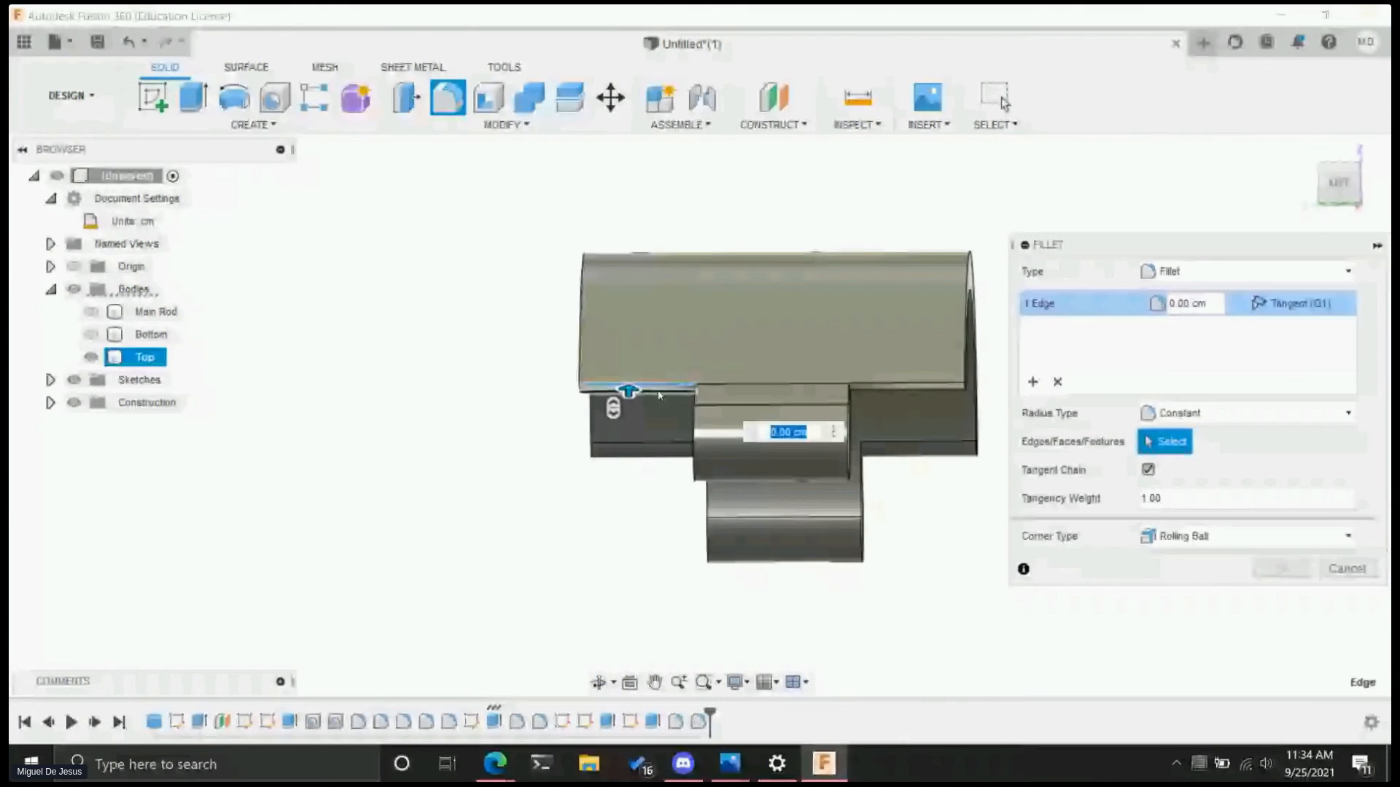
left_click(659, 394)
left_click(879, 384)
left_click(880, 390)
left_click_drag(879, 403, 880, 398)
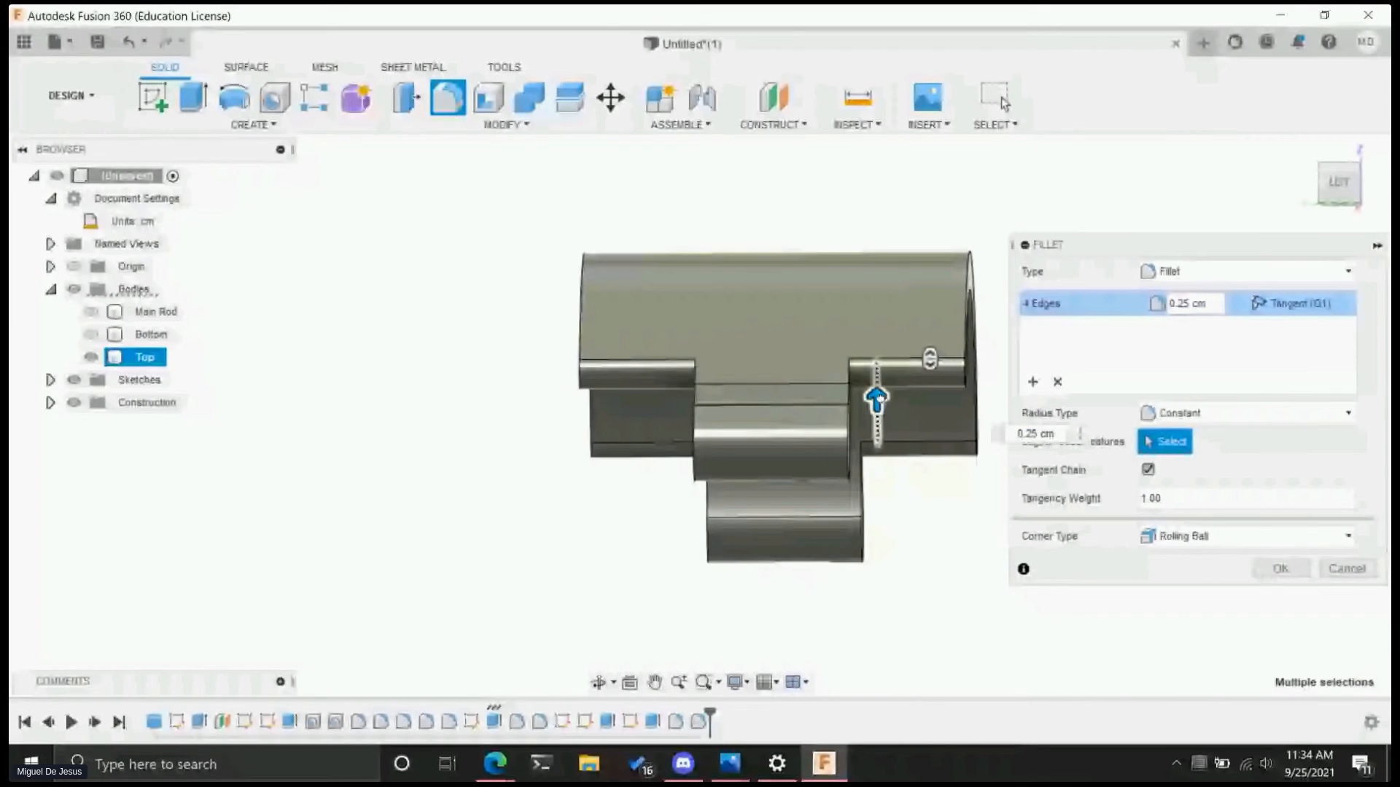
- Show the Bottom and Main Rod bodies and examine how the filleted Top fits around them from all sides
middle_click_drag(877, 398, 668, 568, "shift")
left_click(91, 333)
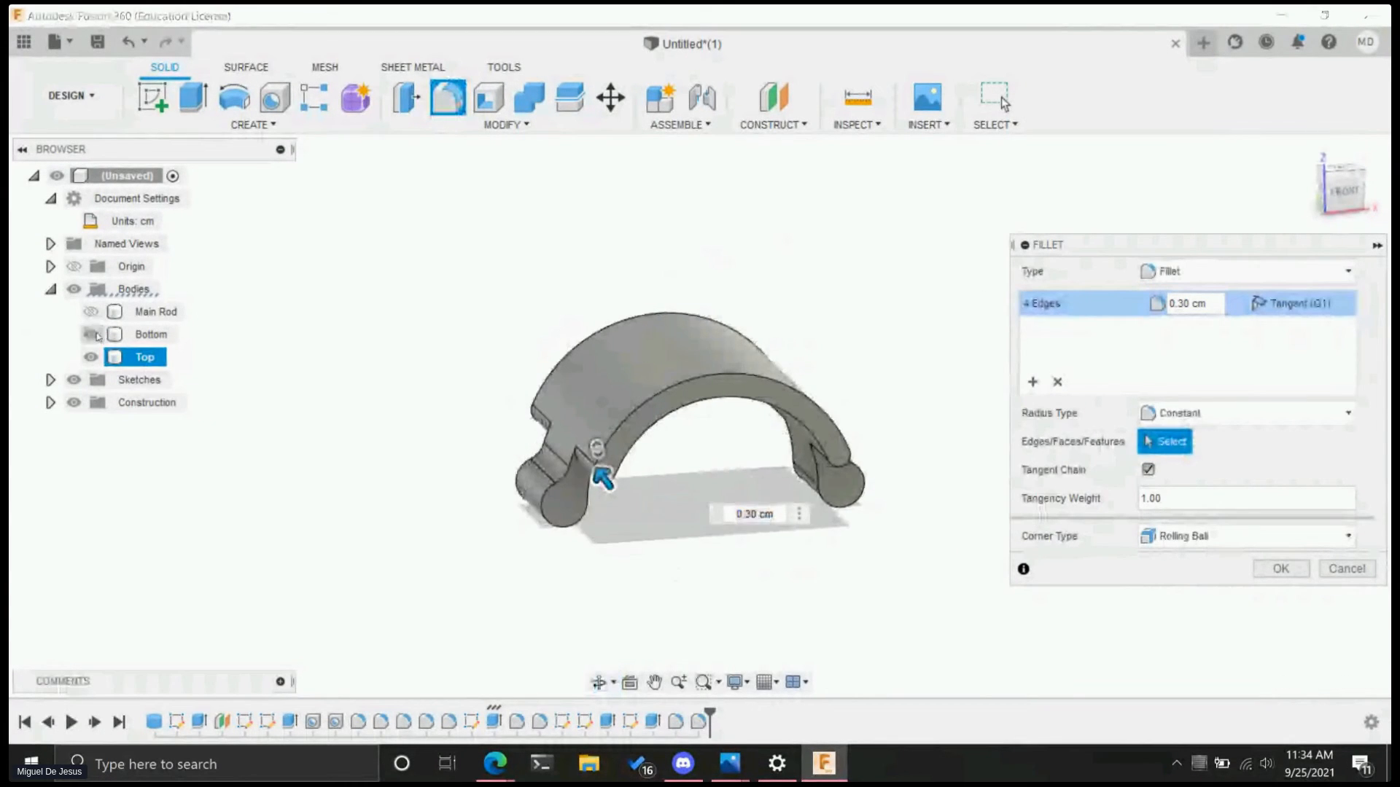
left_click(90, 311)
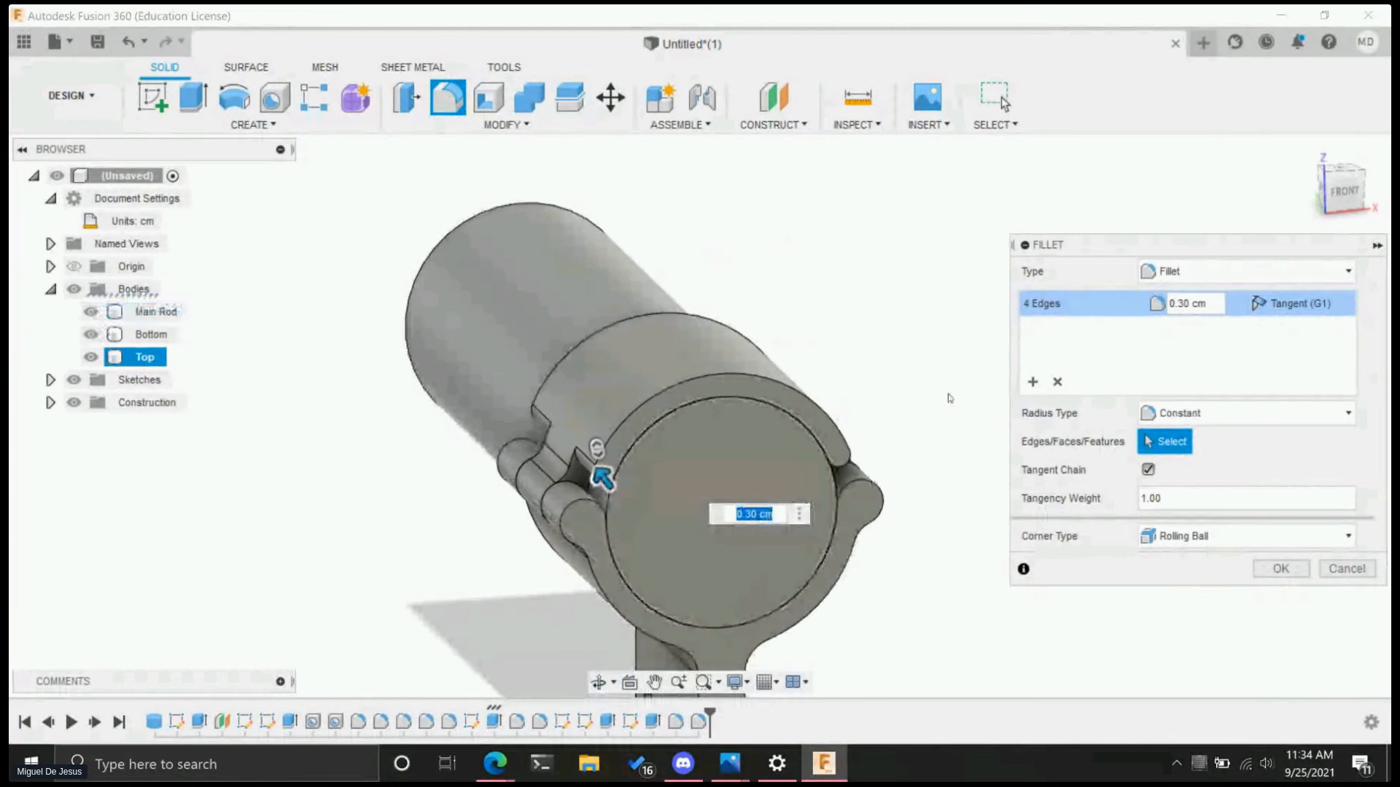
middle_click_drag(949, 398, 796, 384, "shift")
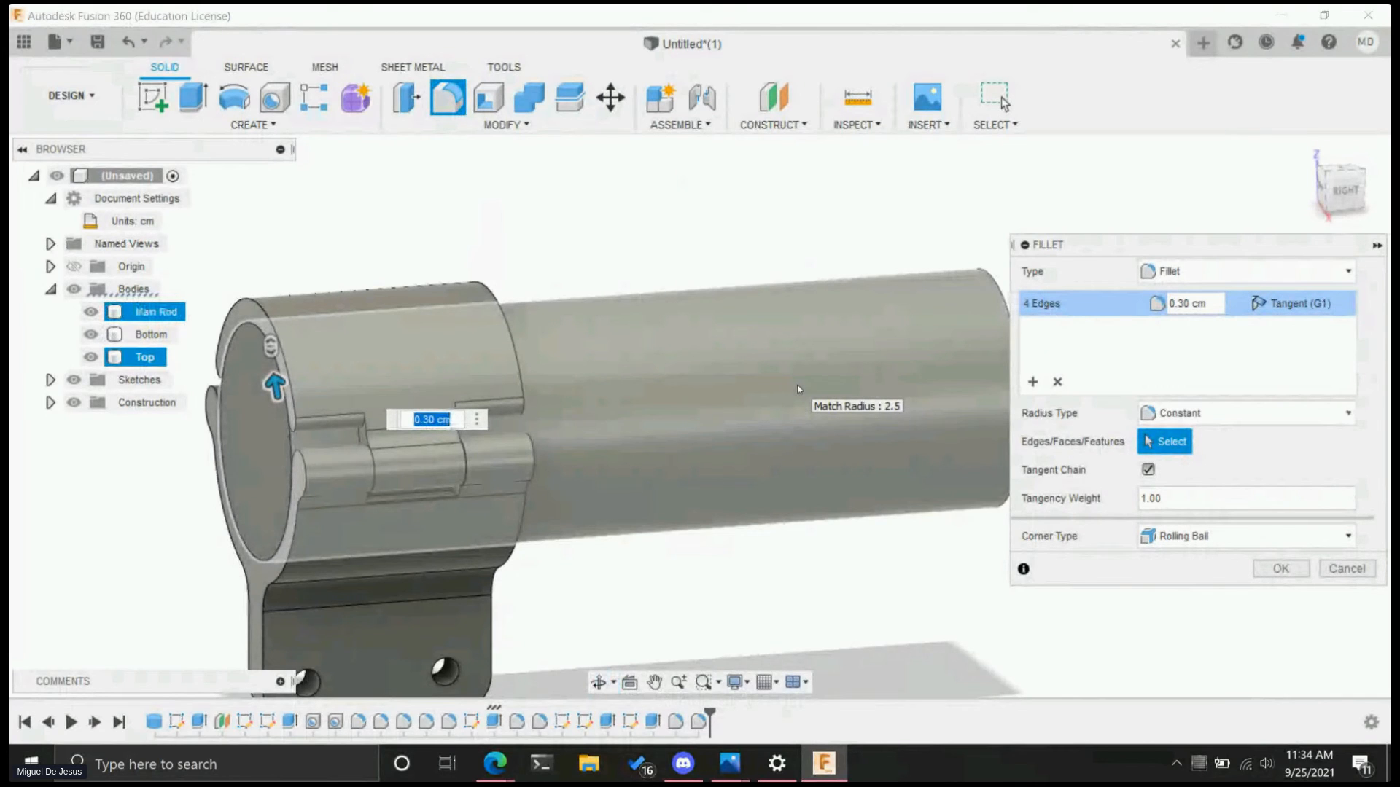
middle_click_drag(751, 603, 555, 654, "shift")
middle_click_drag(269, 612, 330, 651, "shift")
middle_click_drag(579, 616, 875, 560, "shift")
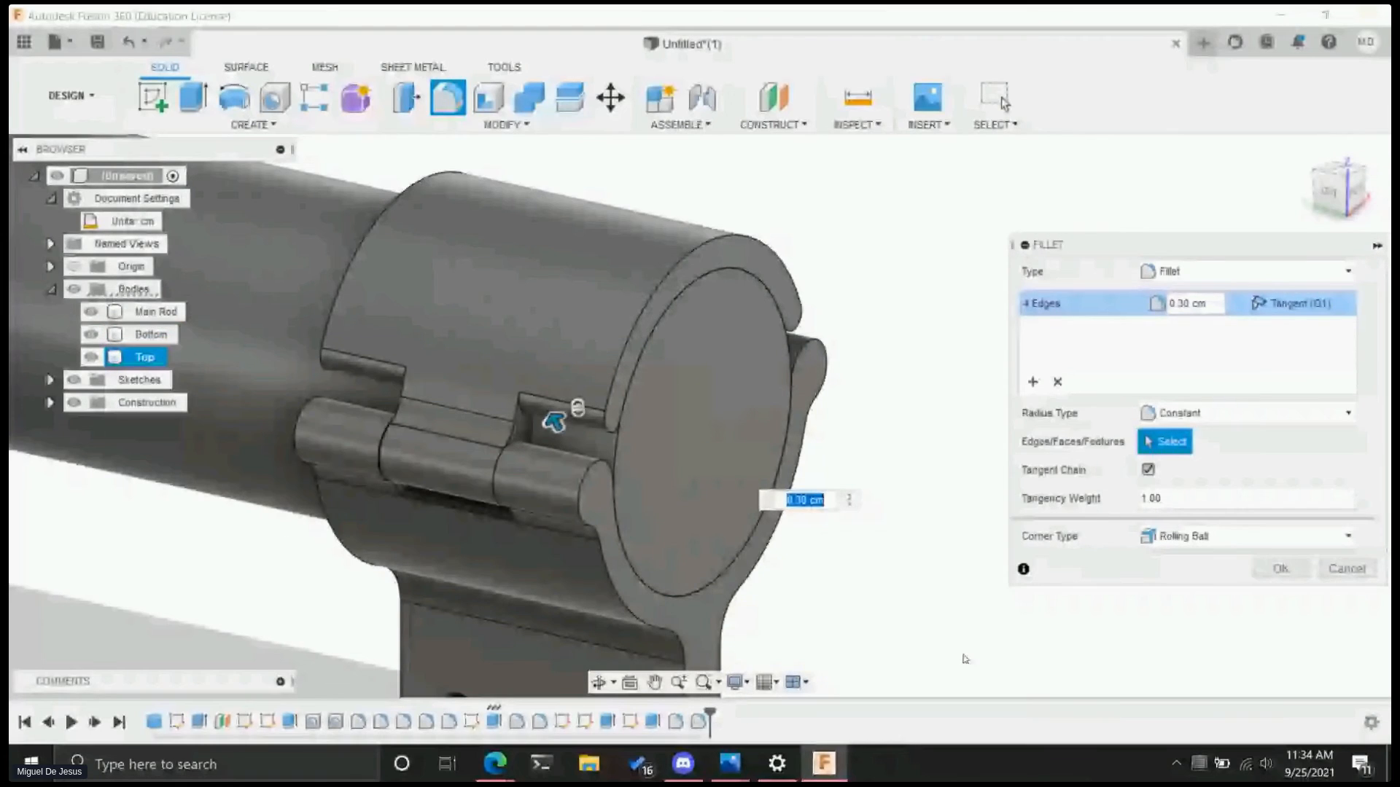
middle_click_drag(874, 590, 678, 406)
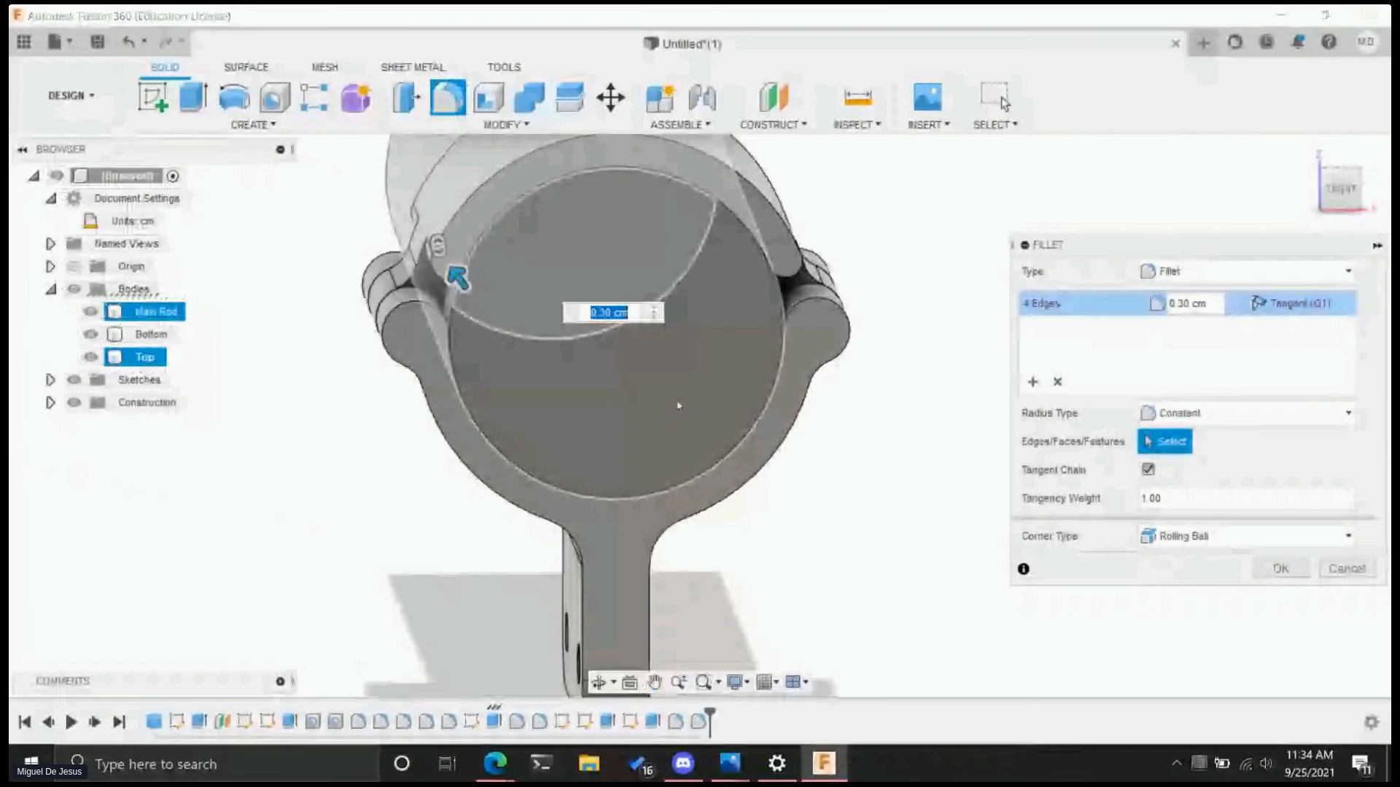
- Hide the Main Rod, check the gap between the Top and Bottom rims in front view, and hide the Bottom
left_click(90, 312)
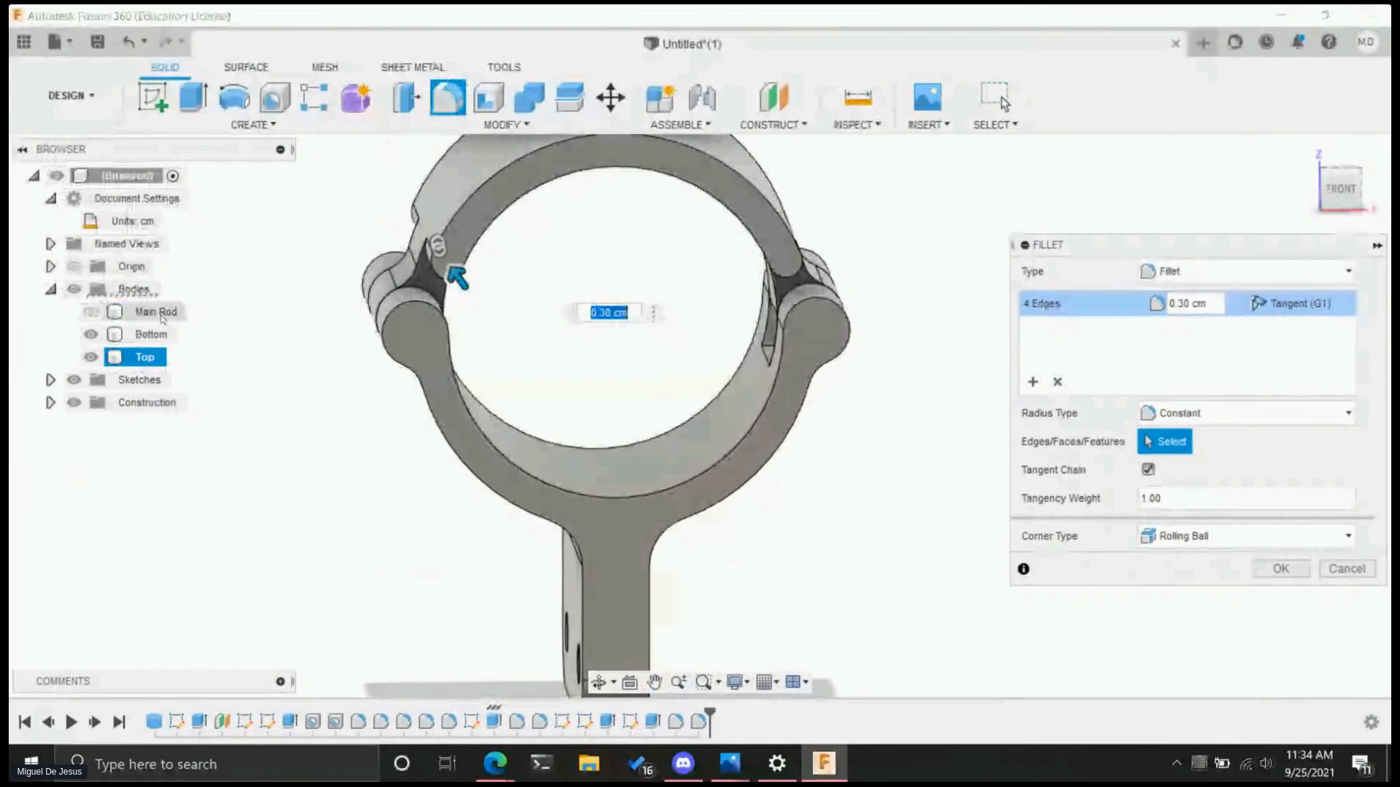
left_click(1338, 190)
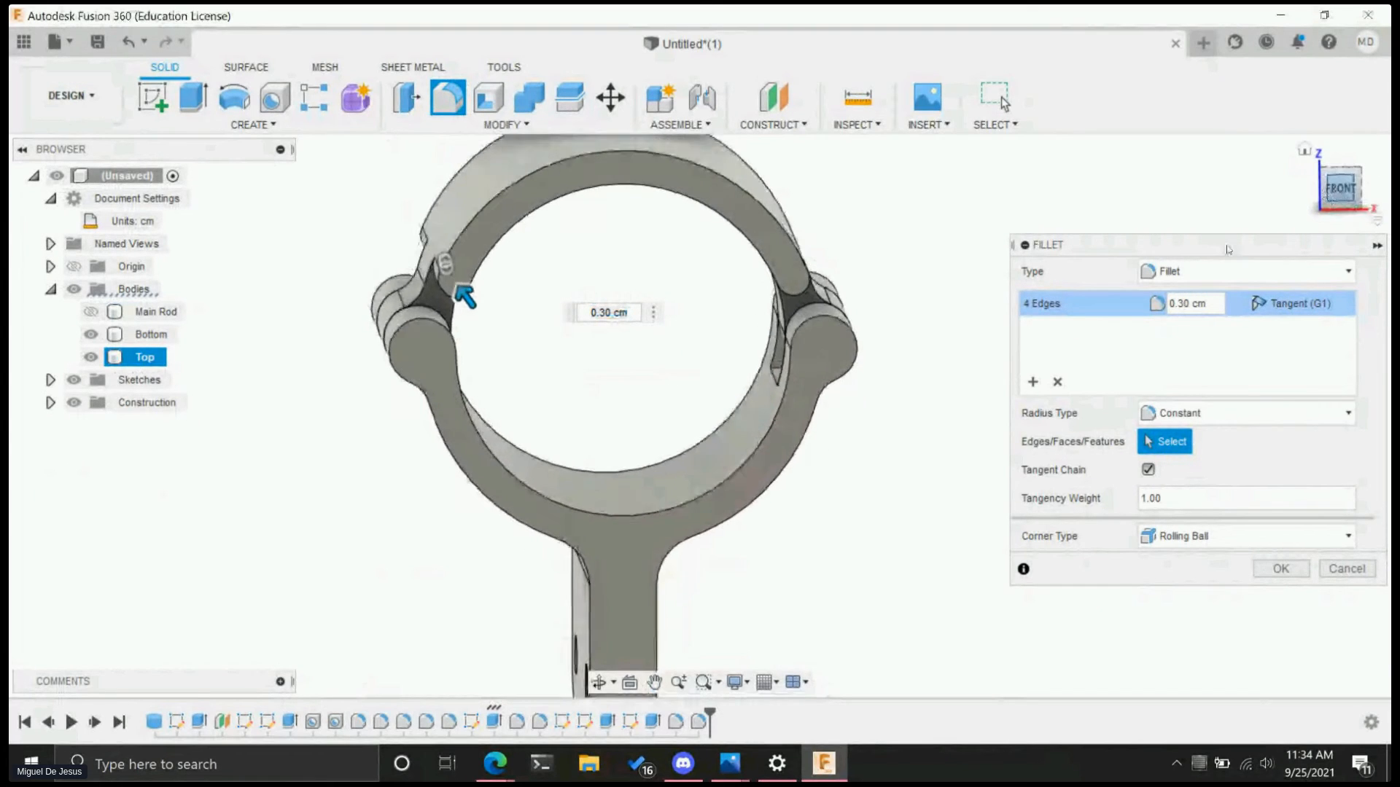
mouse_move(930, 417)
middle_mouse_down("shift")
mouse_move(928, 403)
mouse_move(941, 425)
mouse_move(931, 320)
middle_mouse_up("shift")
left_click(1340, 196)
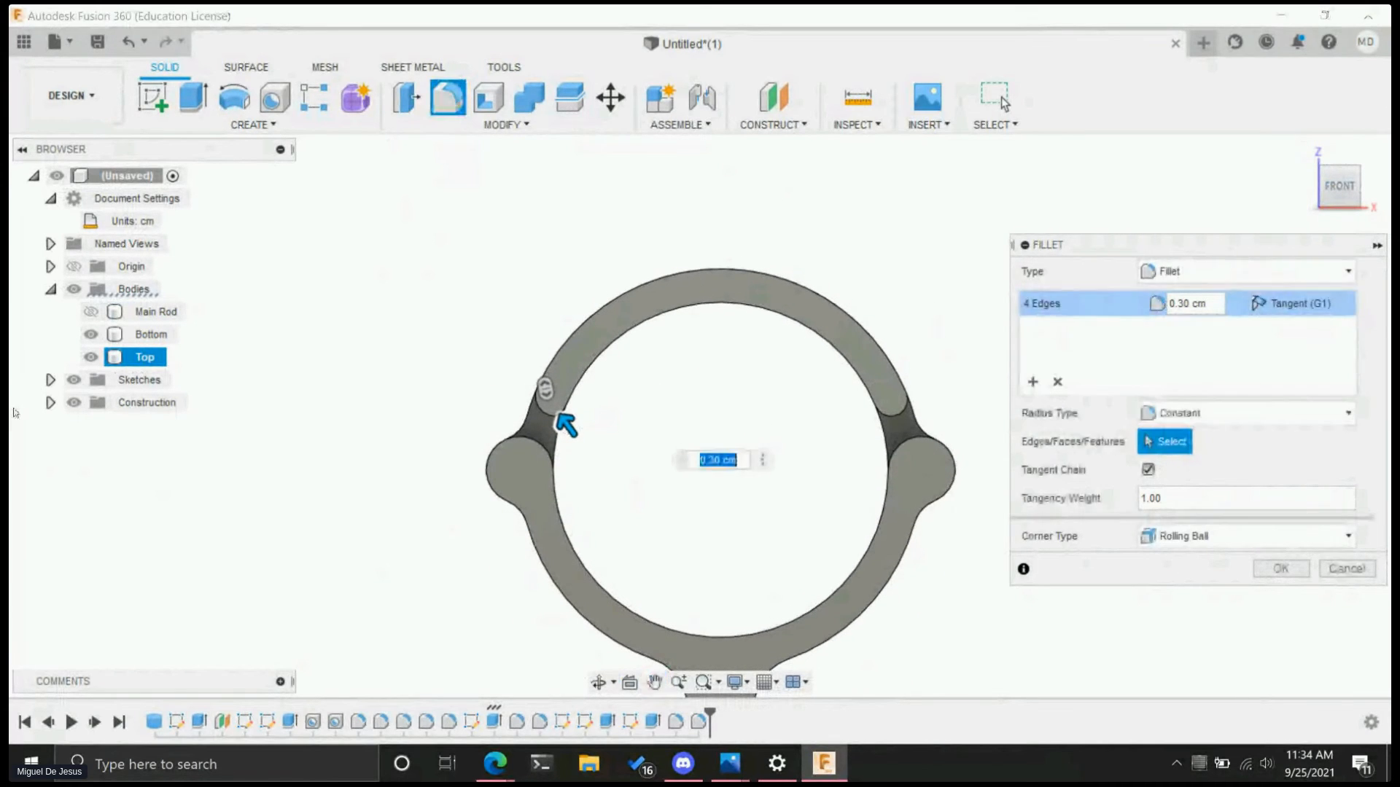
left_click(90, 335)
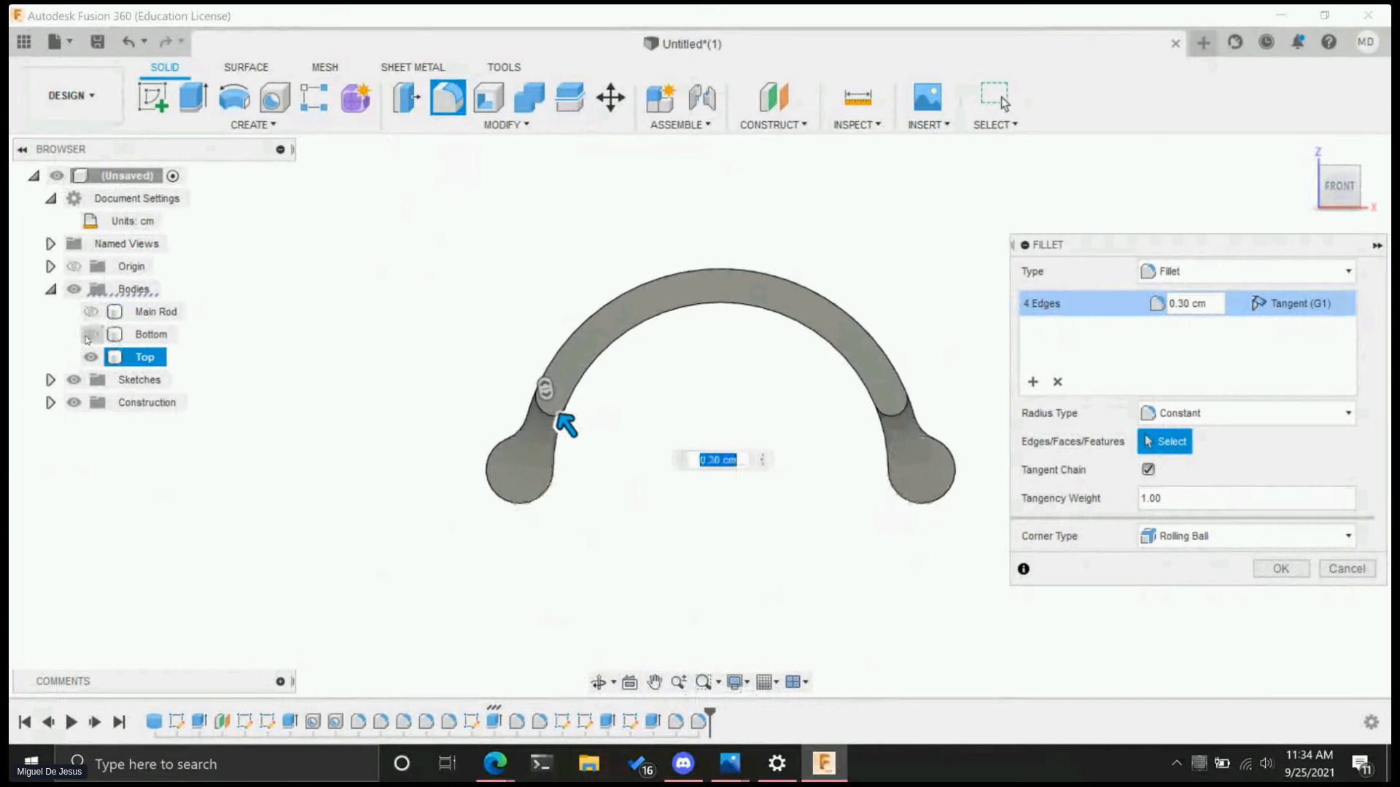
- Cut a 2.50 cm deep simple hole centred in the Top's left round lug from its front face
left_click(261, 97)
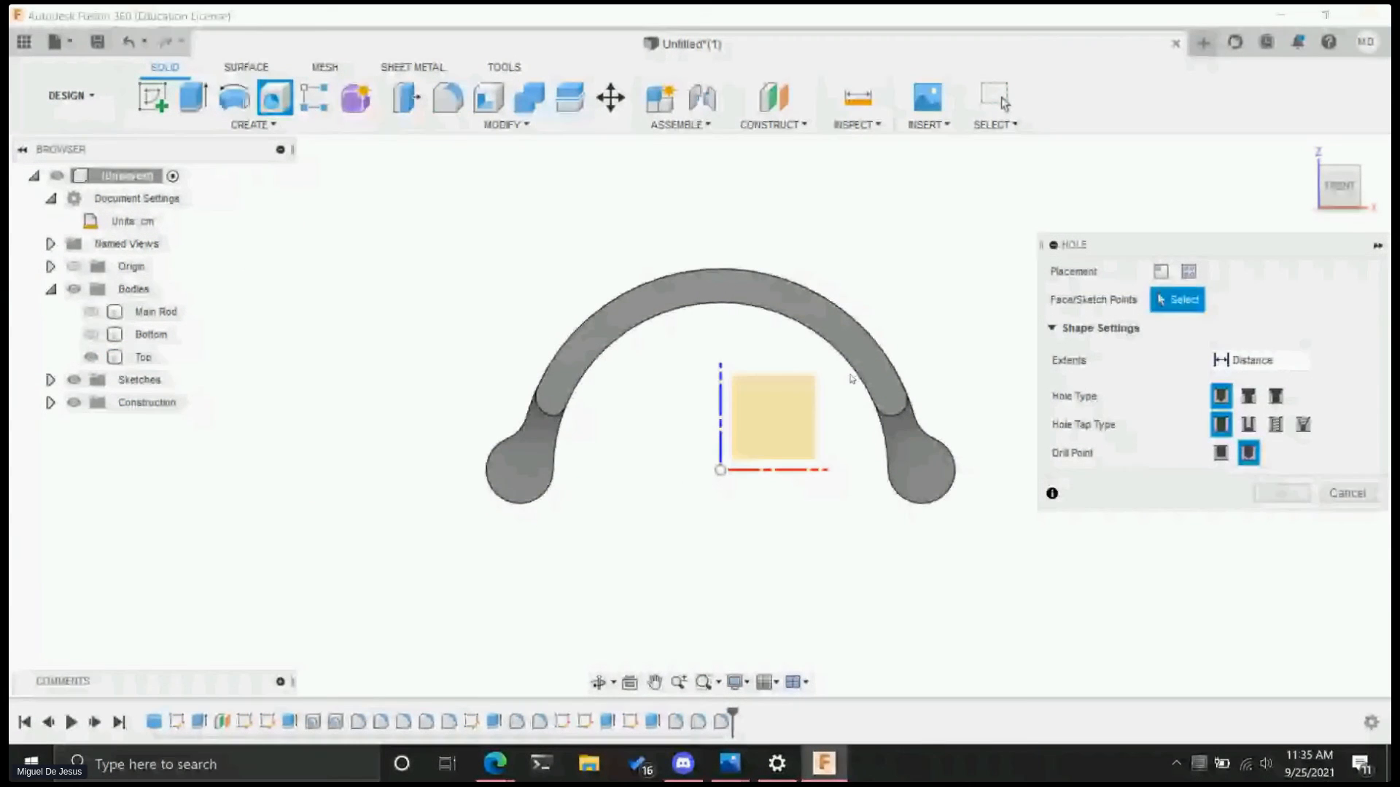
left_click(552, 471)
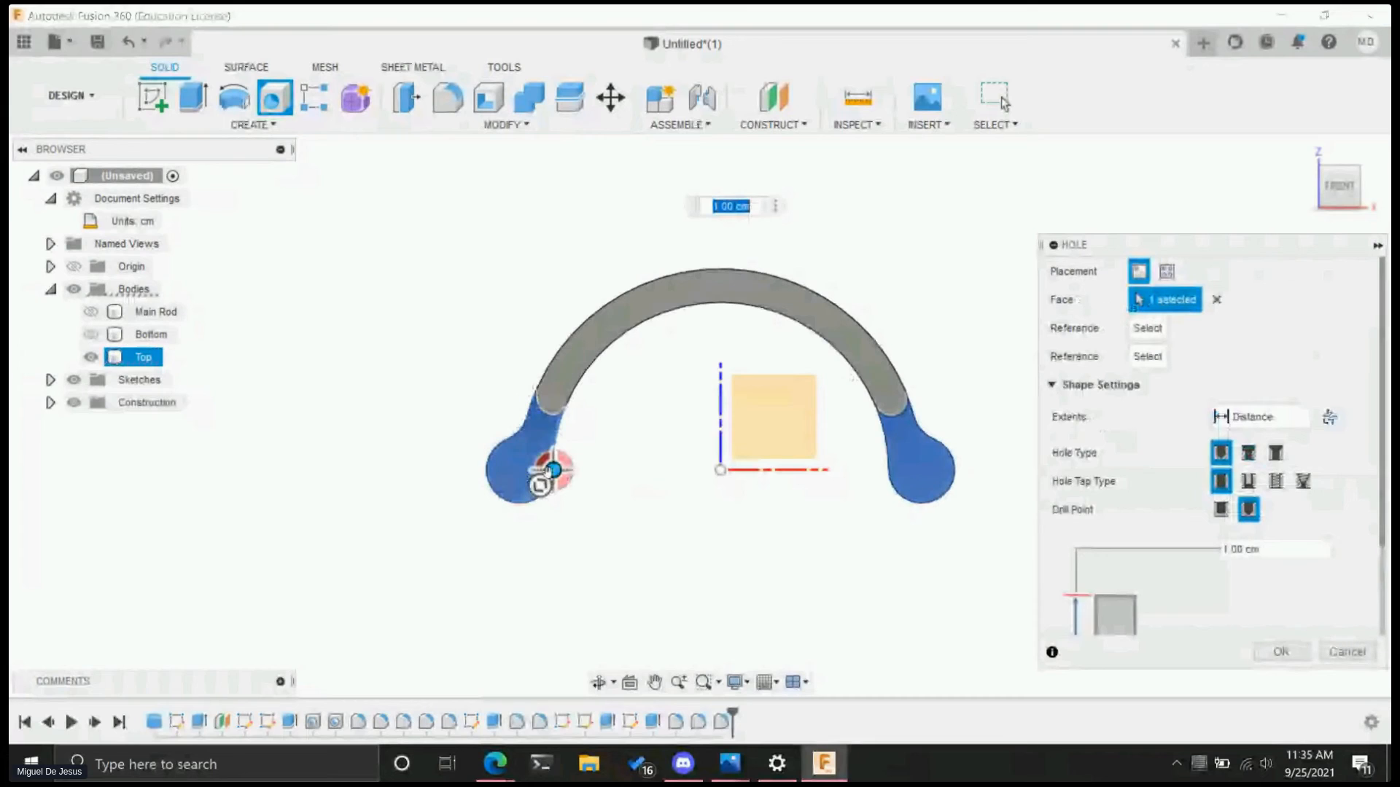
left_click_drag(554, 471, 519, 471)
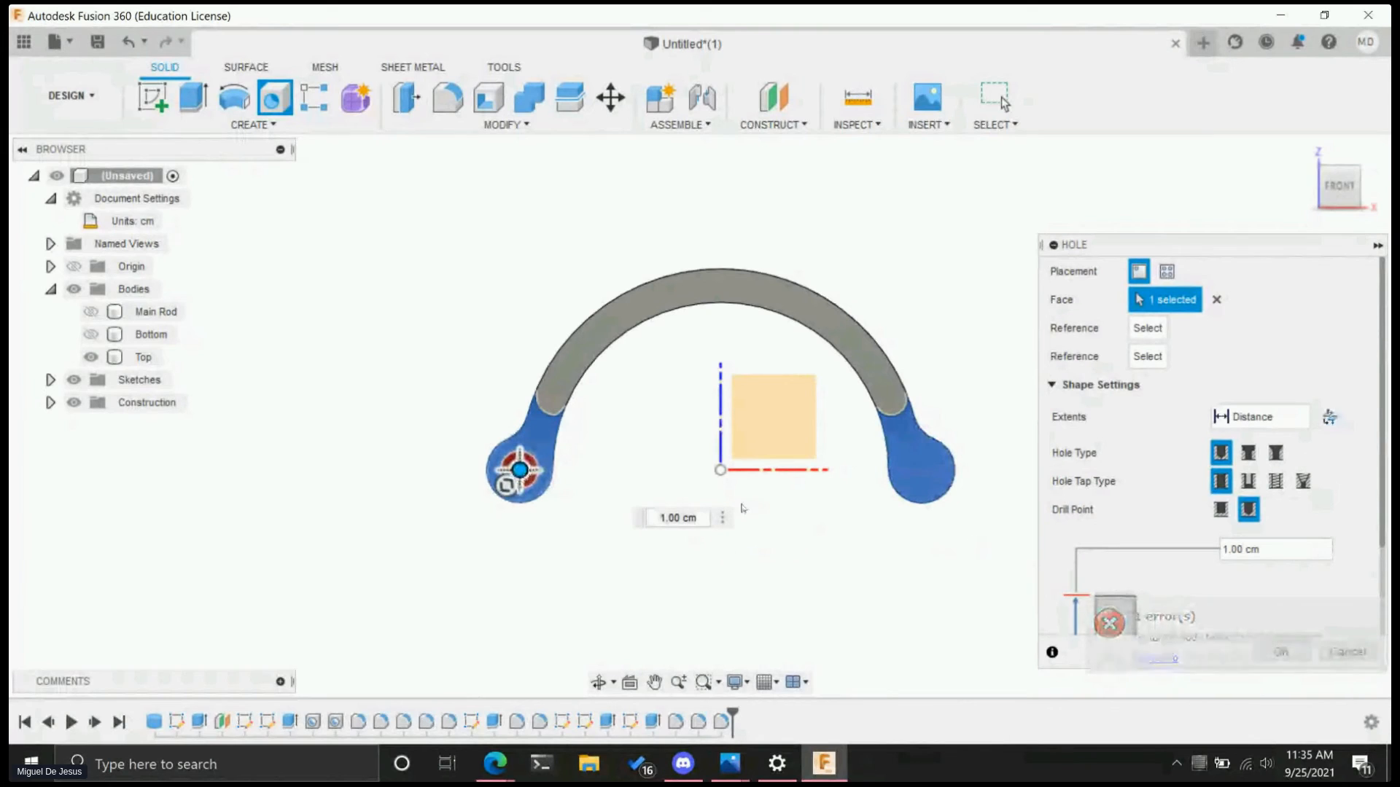
middle_click_drag(616, 484, 544, 500, "shift")
left_click_drag(579, 408, 653, 388)
middle_click_drag(511, 557, 552, 526, "shift")
left_click(1327, 195)
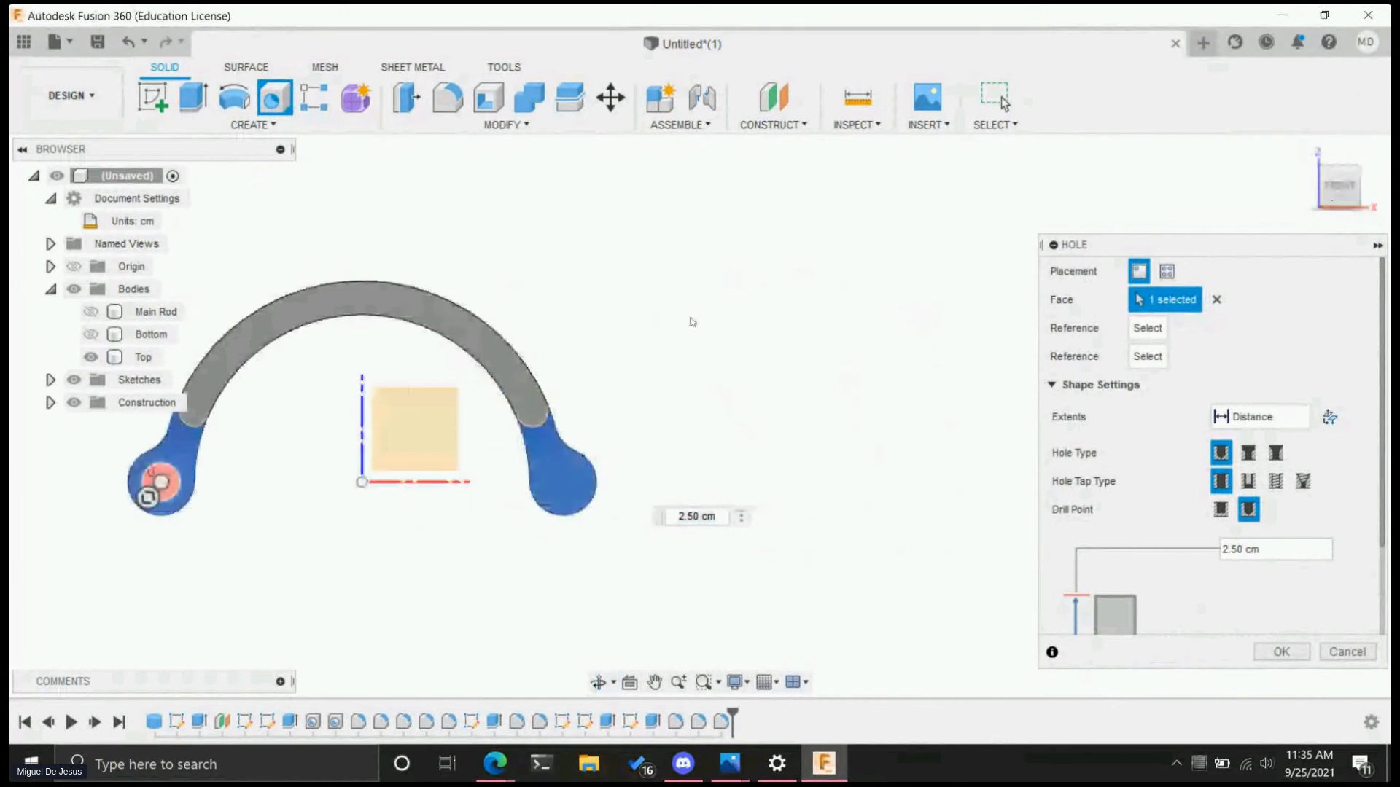
middle_click_drag(742, 387, 766, 373, "shift")
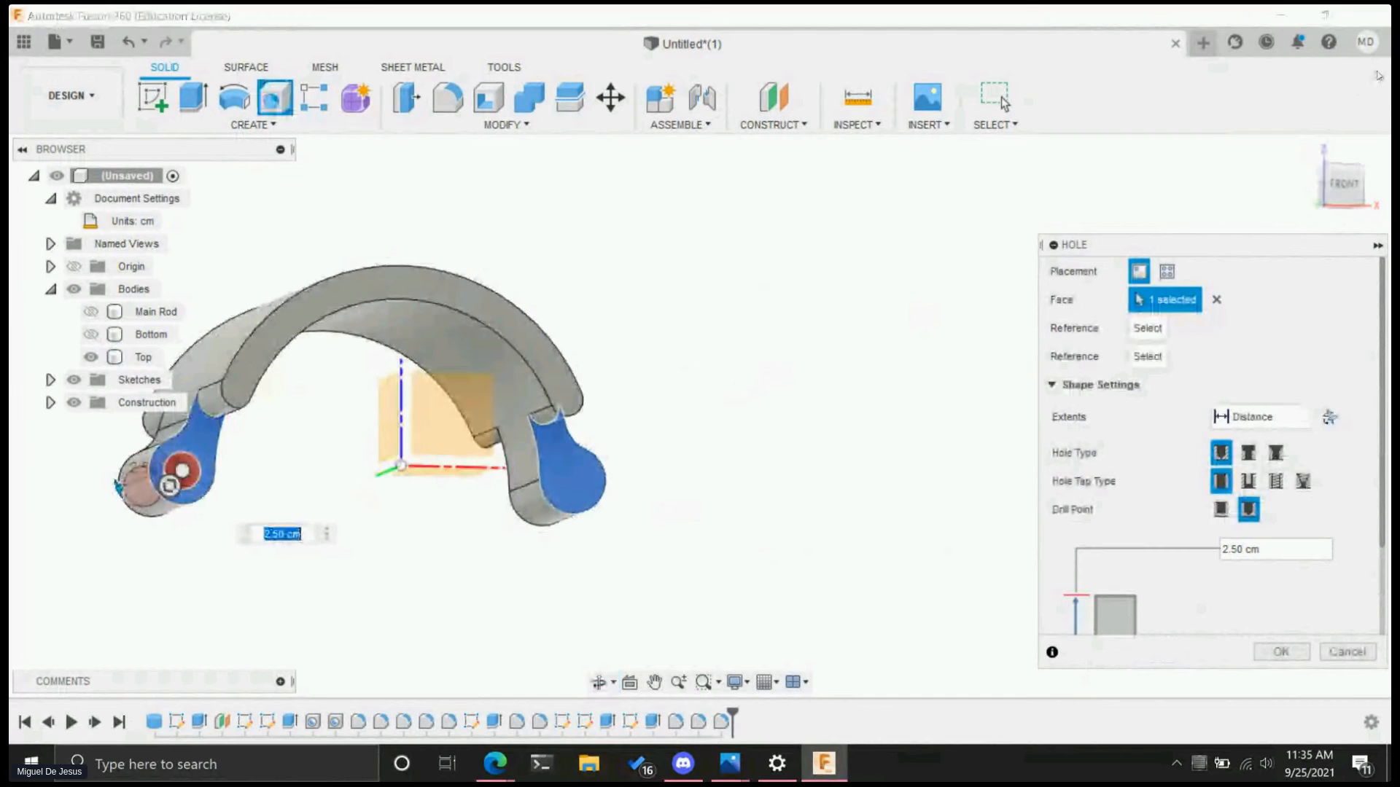
left_click(1341, 188)
key("Return")
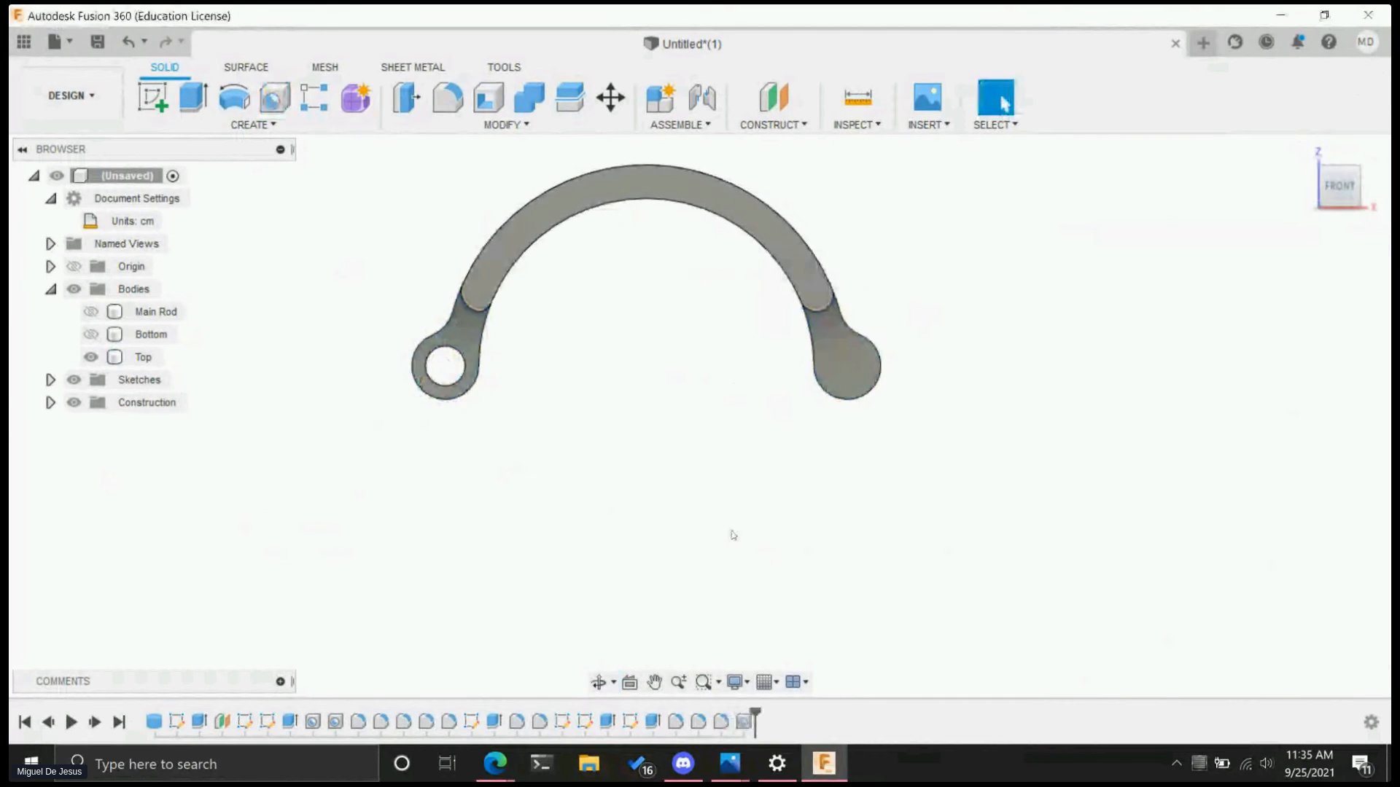
- Cut a 2.50 cm deep simple hole centred in the Top's right round lug from its front face
left_click(274, 97)
left_click(814, 366)
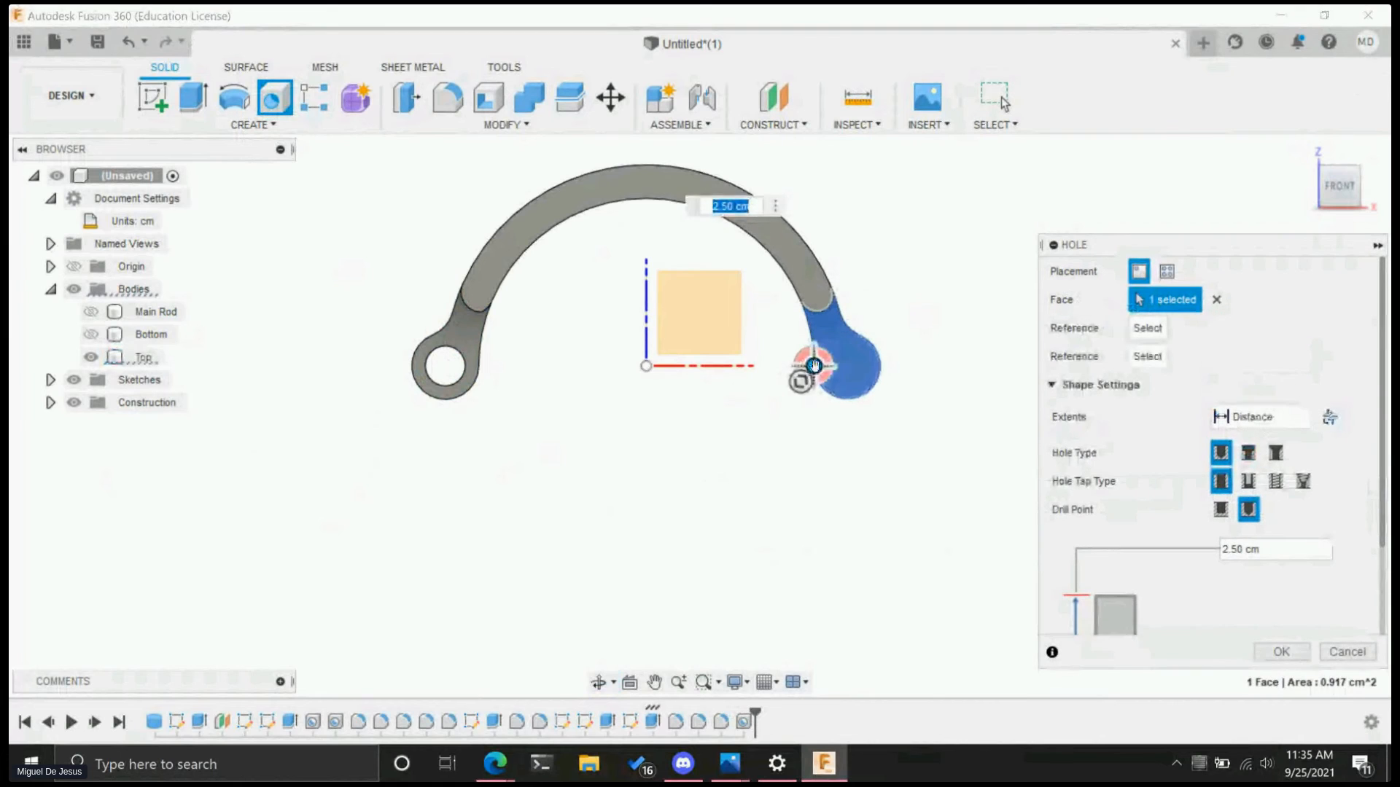
left_click_drag(814, 366, 863, 369)
middle_click_drag(904, 356, 859, 376, "shift")
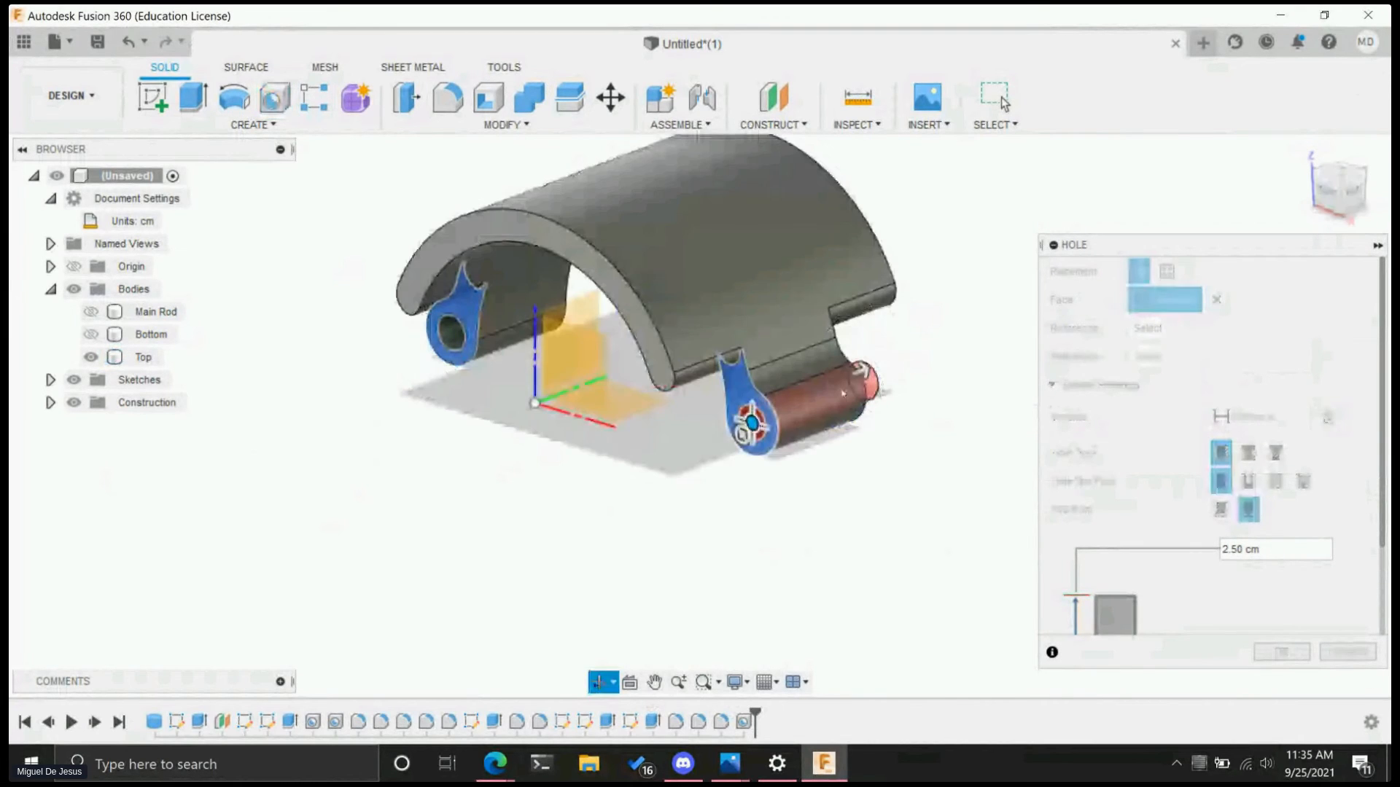
key("Return")
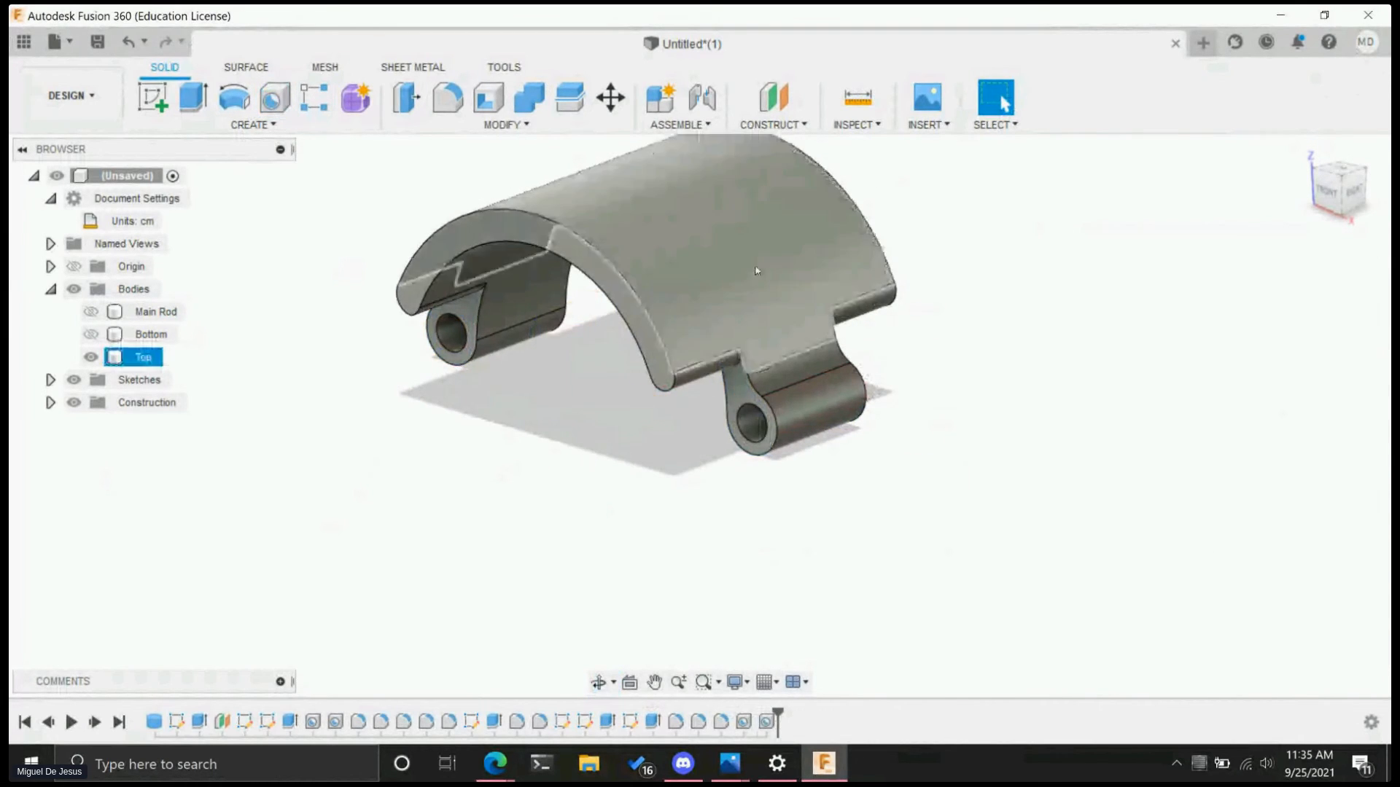
- Show the Bottom body, hide the Top, and bring the Bottom's round lugs into front view
left_click(90, 334)
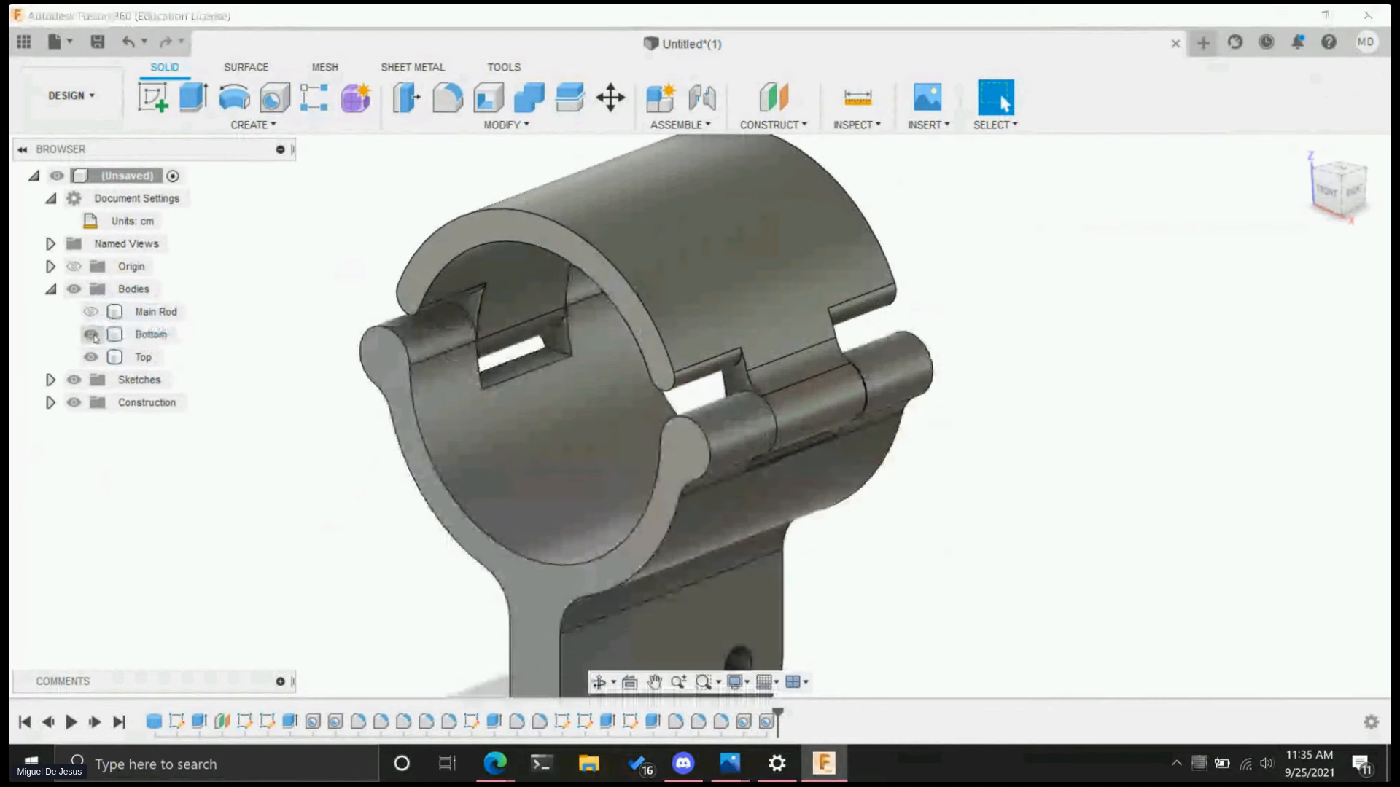
left_click(90, 357)
left_click(518, 459)
left_click(407, 195)
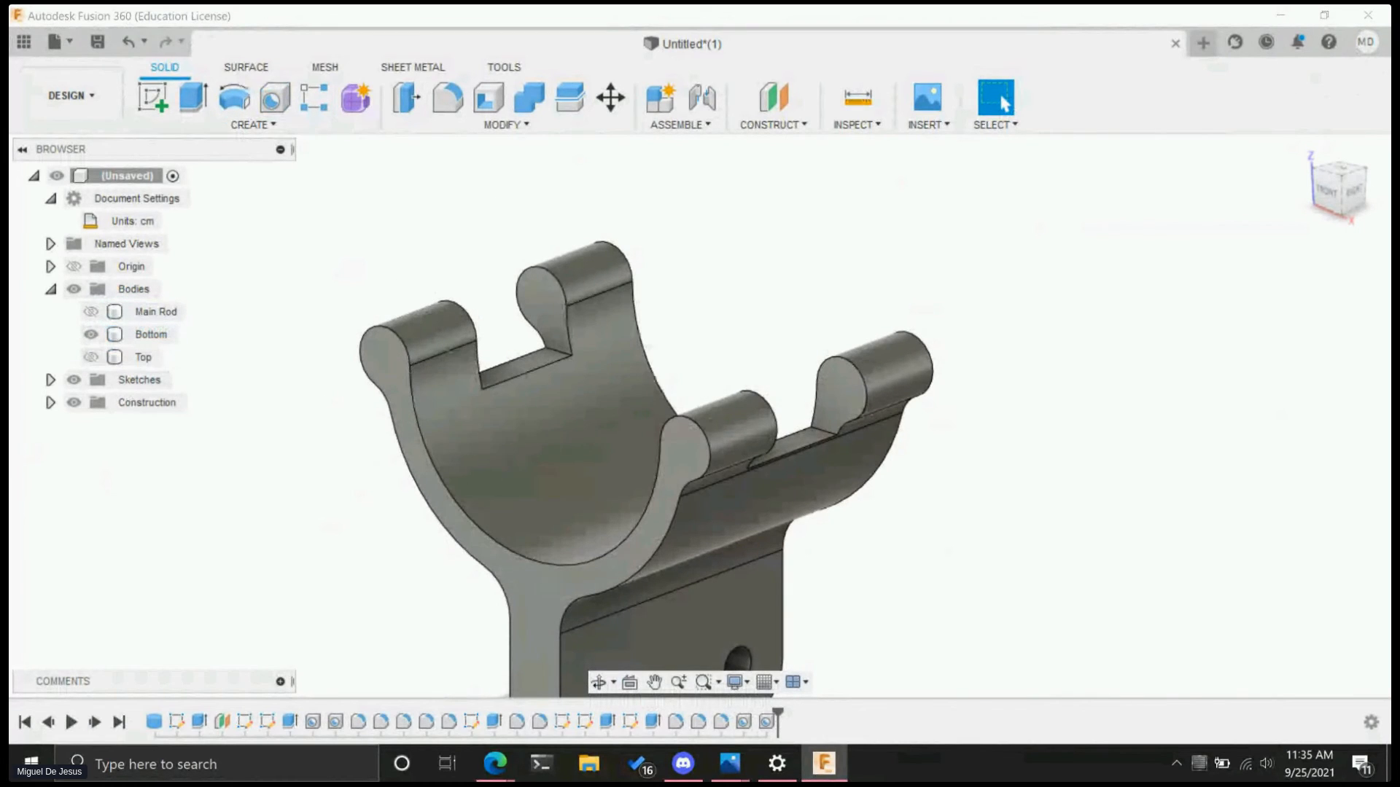
left_click(1327, 194)
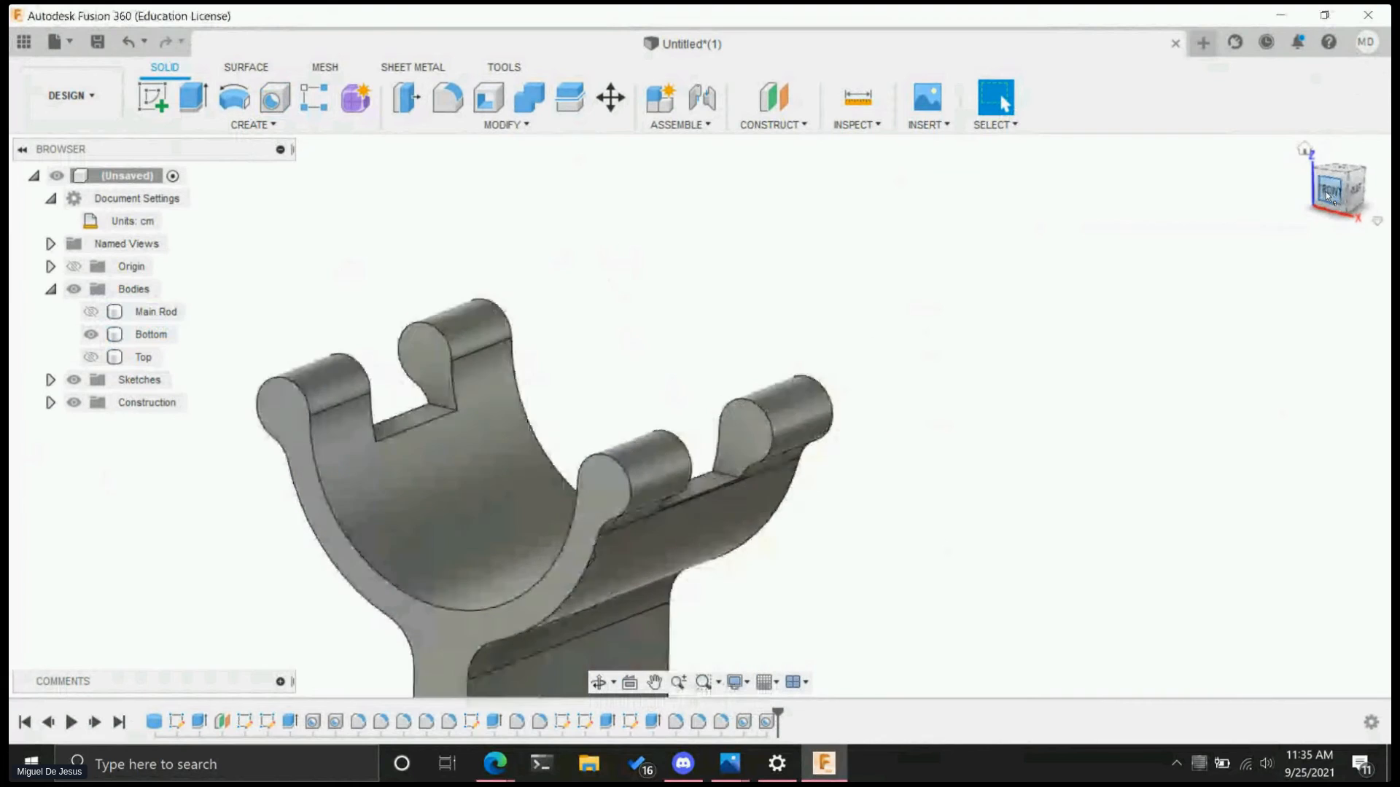
mouse_move(339, 534)
middle_mouse_down()
mouse_move(350, 518)
mouse_move(336, 530)
middle_mouse_up()
scroll(402, 497, "down", 5)
scroll(749, 336, "down", 5)
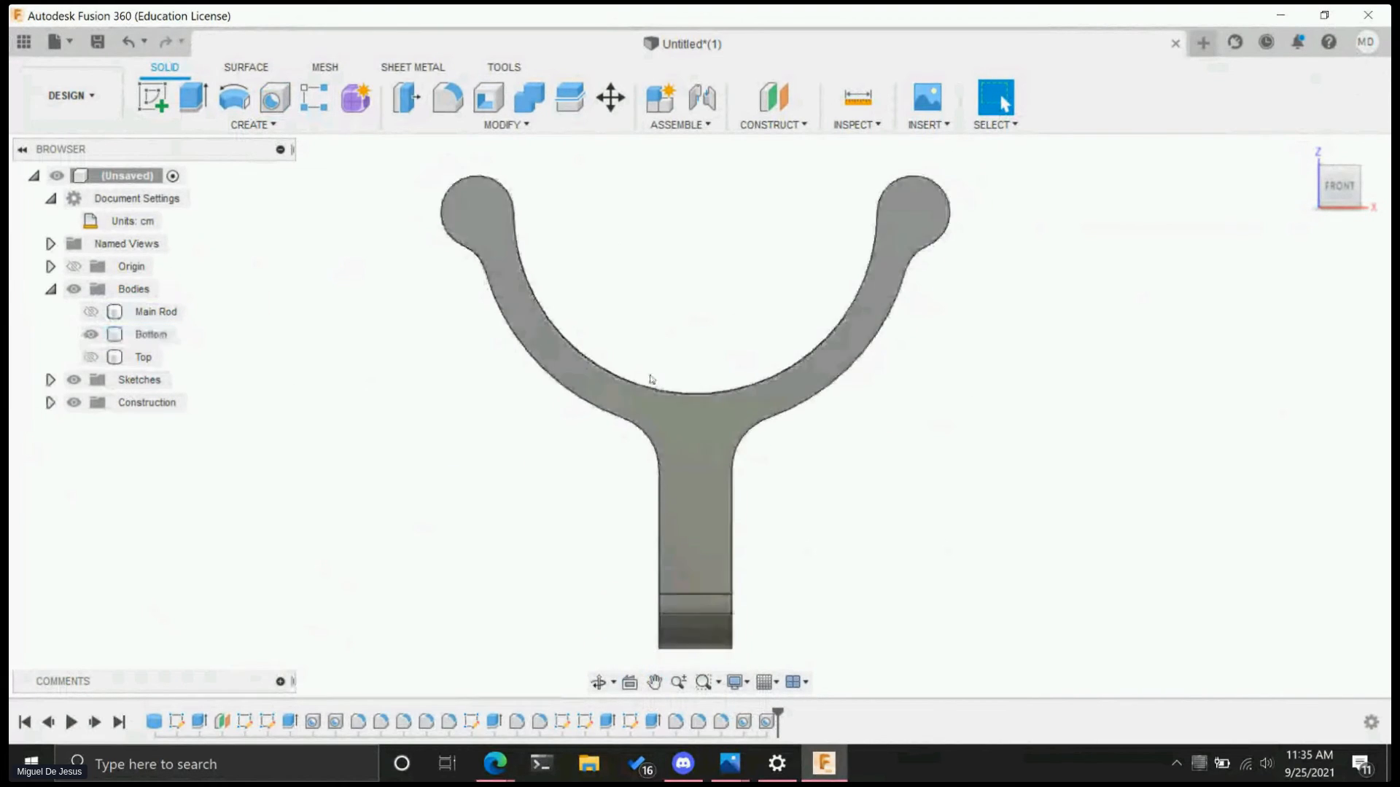
scroll(554, 383, "up", 2)
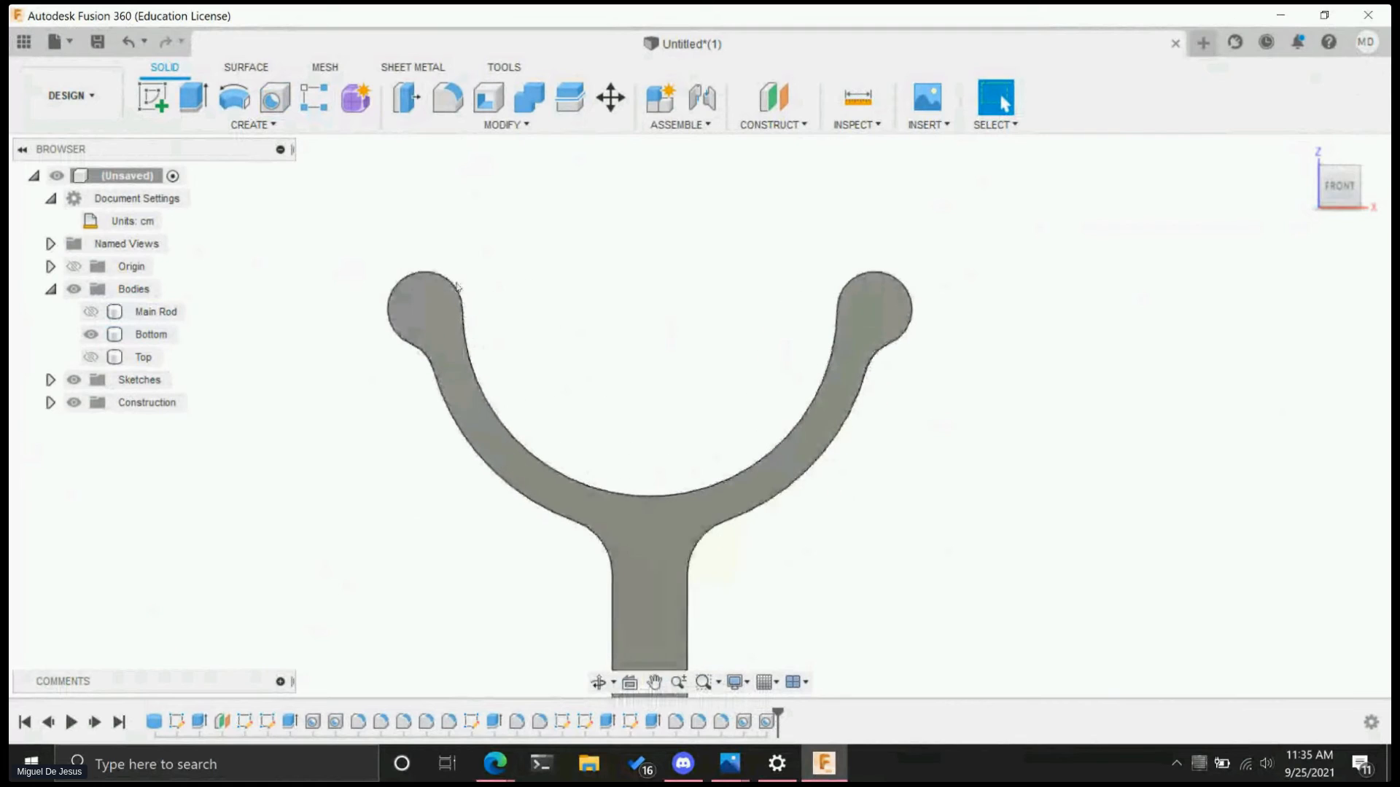
- Try a 2.50 cm deep hole centred in the Bottom's left front lug, inspect it from an angle, and undo it
left_click(274, 97)
left_click(460, 309)
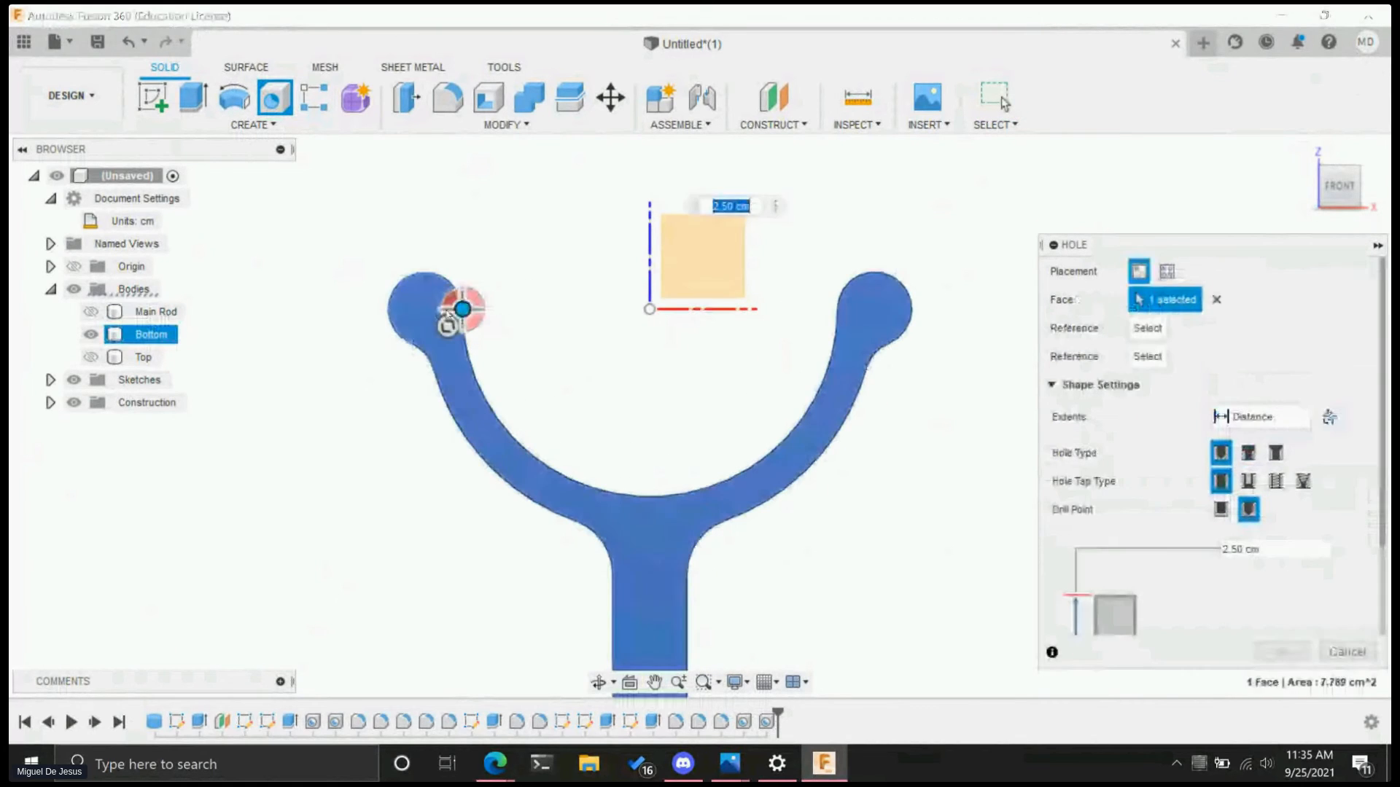
left_click_drag(461, 308, 417, 304)
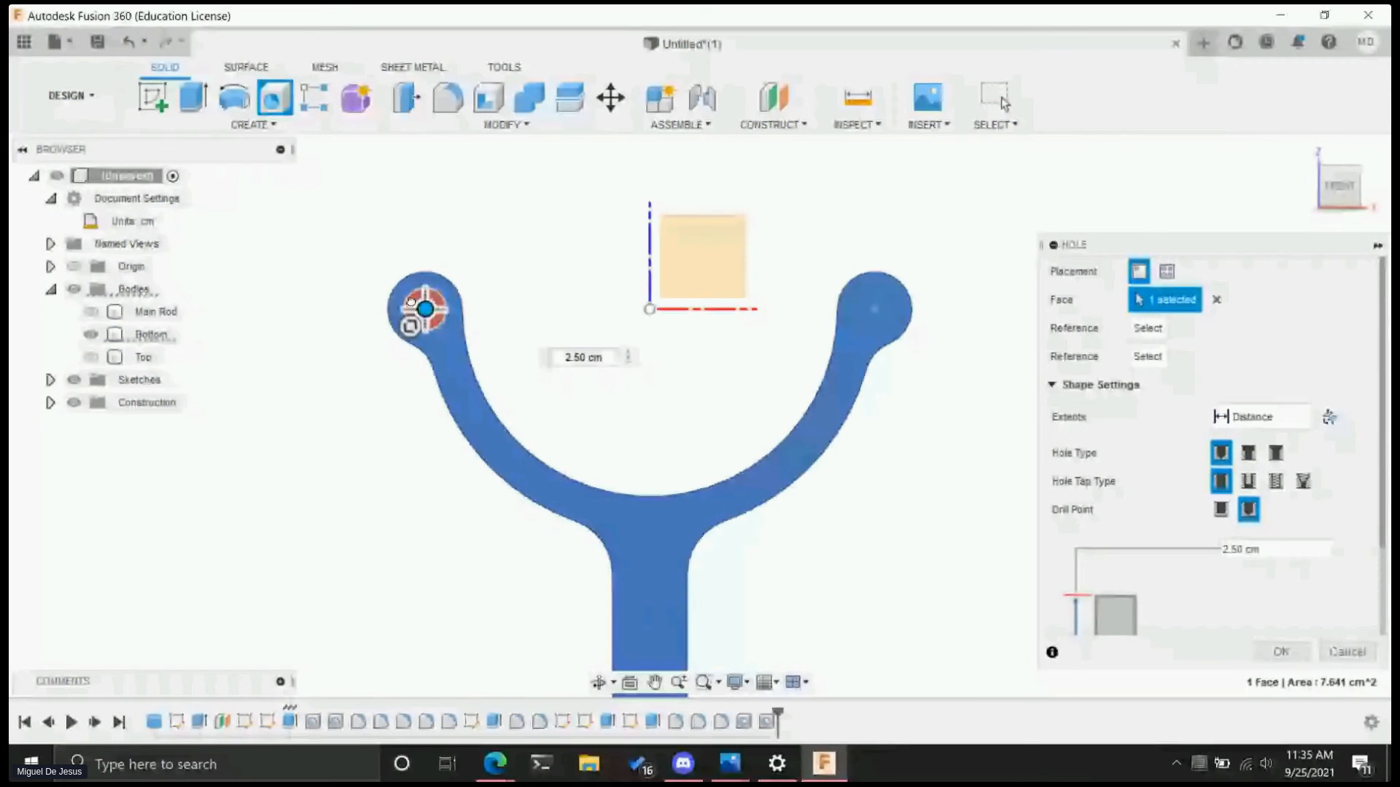
key("Return")
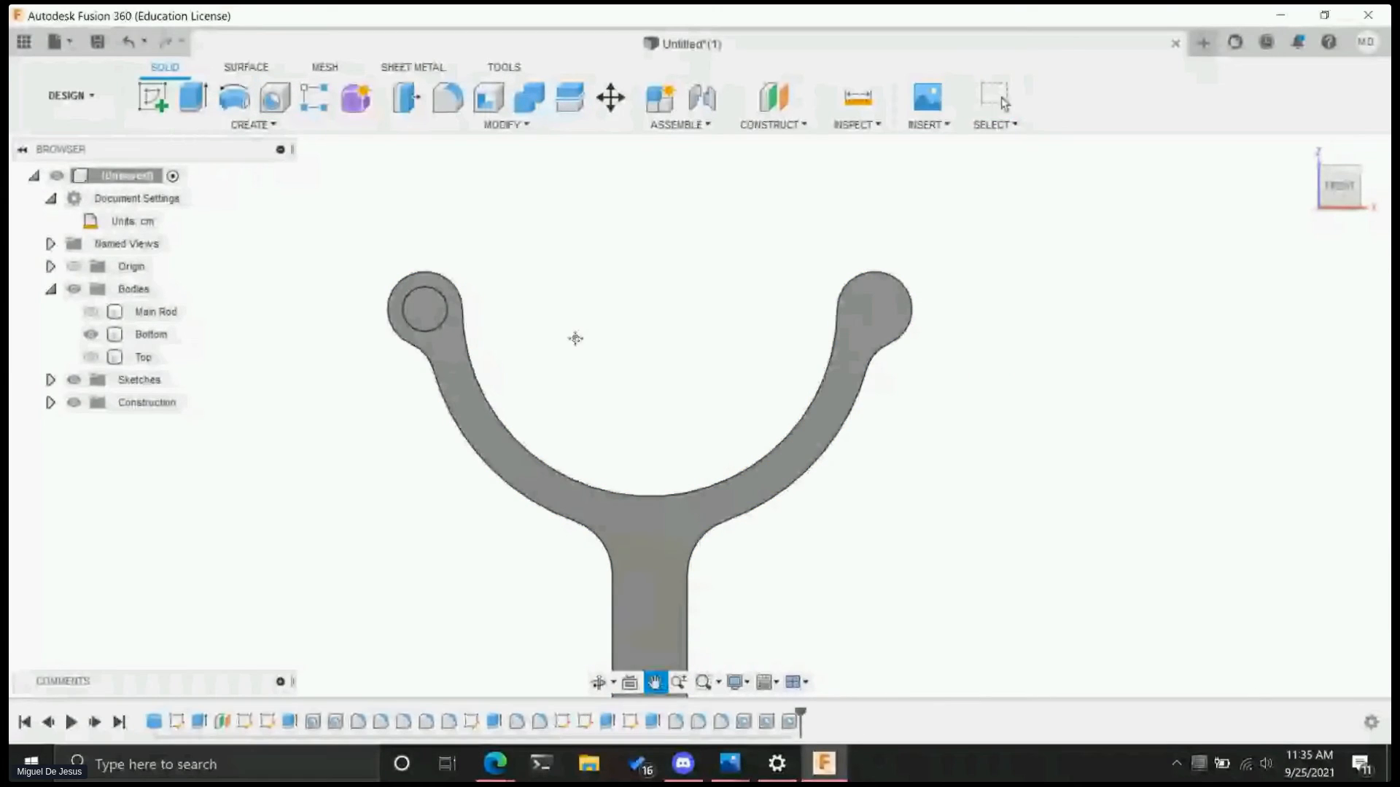
middle_click_drag(568, 368, 537, 387, "shift")
key("ctrl+z")
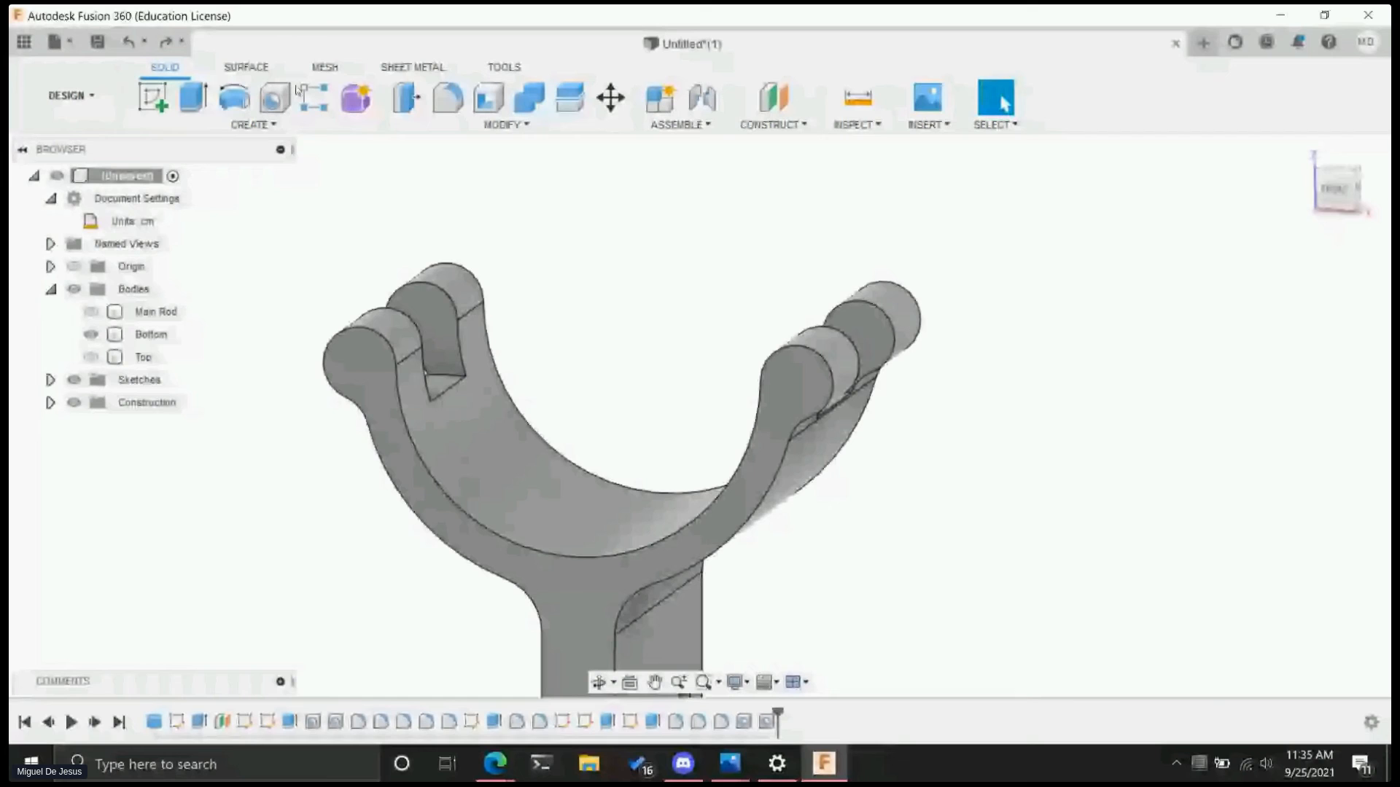
- Cut a 6.30 cm deep simple hole centred in the Bottom's left front lug so it runs through the rear lug
left_click(275, 97)
left_click(346, 397)
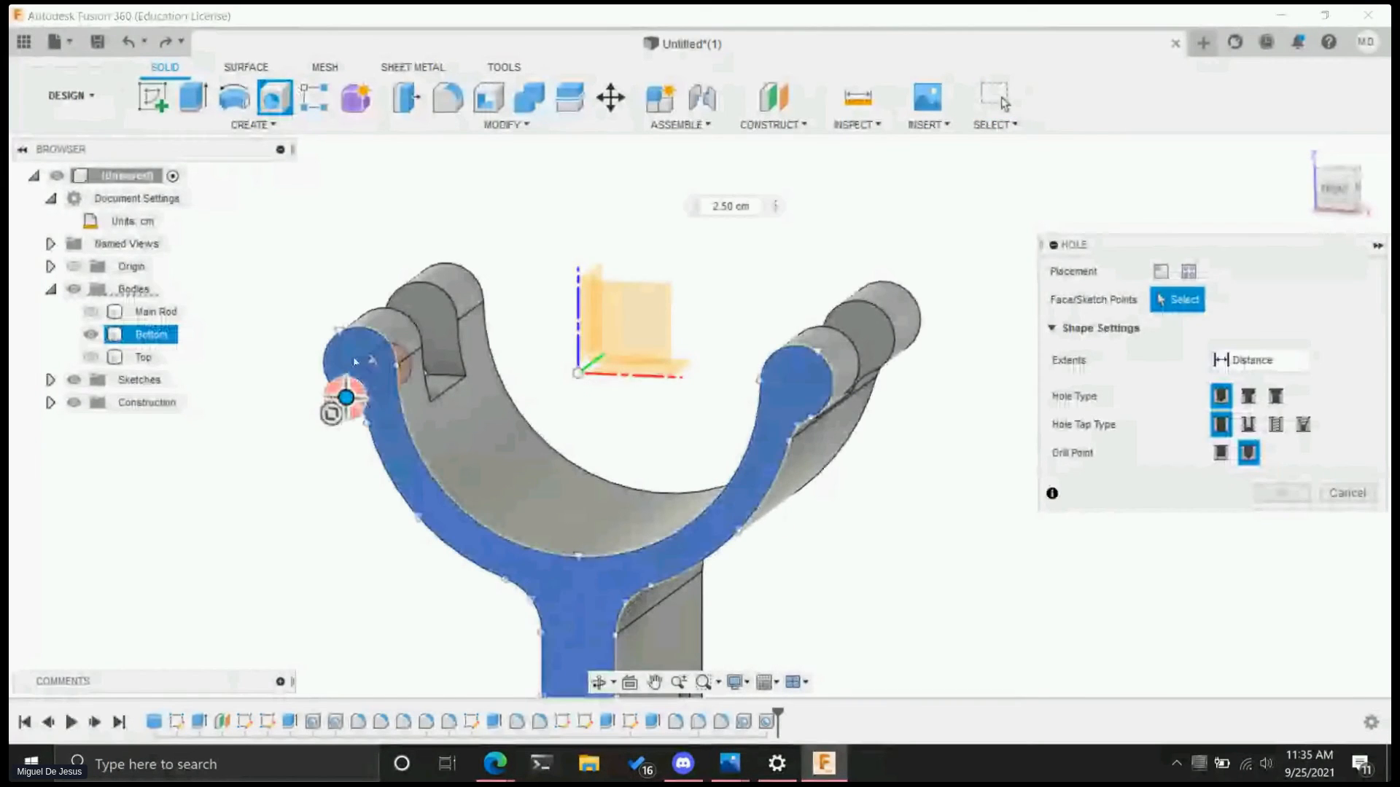
mouse_move(346, 397)
left_mouse_down()
mouse_move(345, 379)
mouse_move(411, 320)
left_mouse_up()
key("Return")
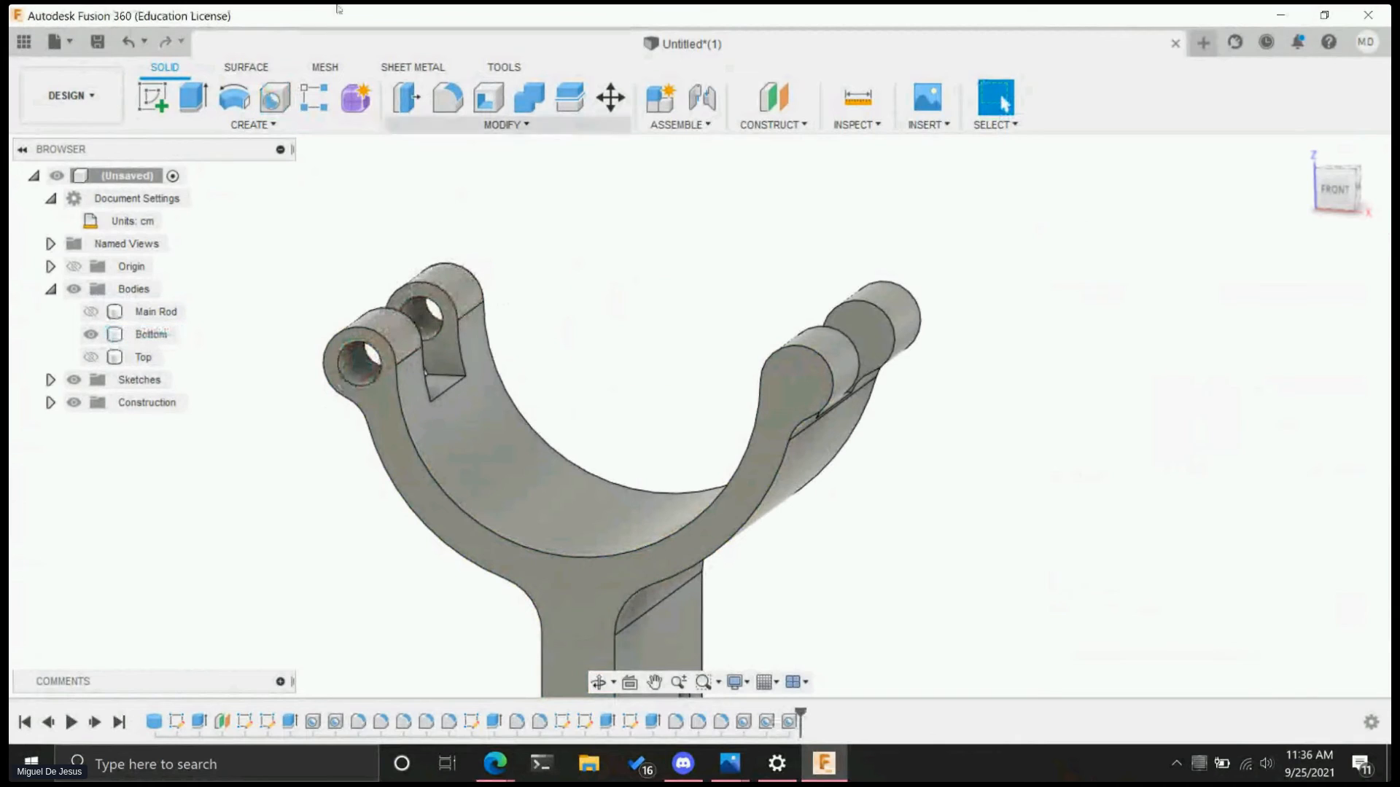
- Cut a matching 6.30 cm deep hole centred in the Bottom's right front lug, running back through the rear lug
left_click(272, 110)
left_click(761, 380)
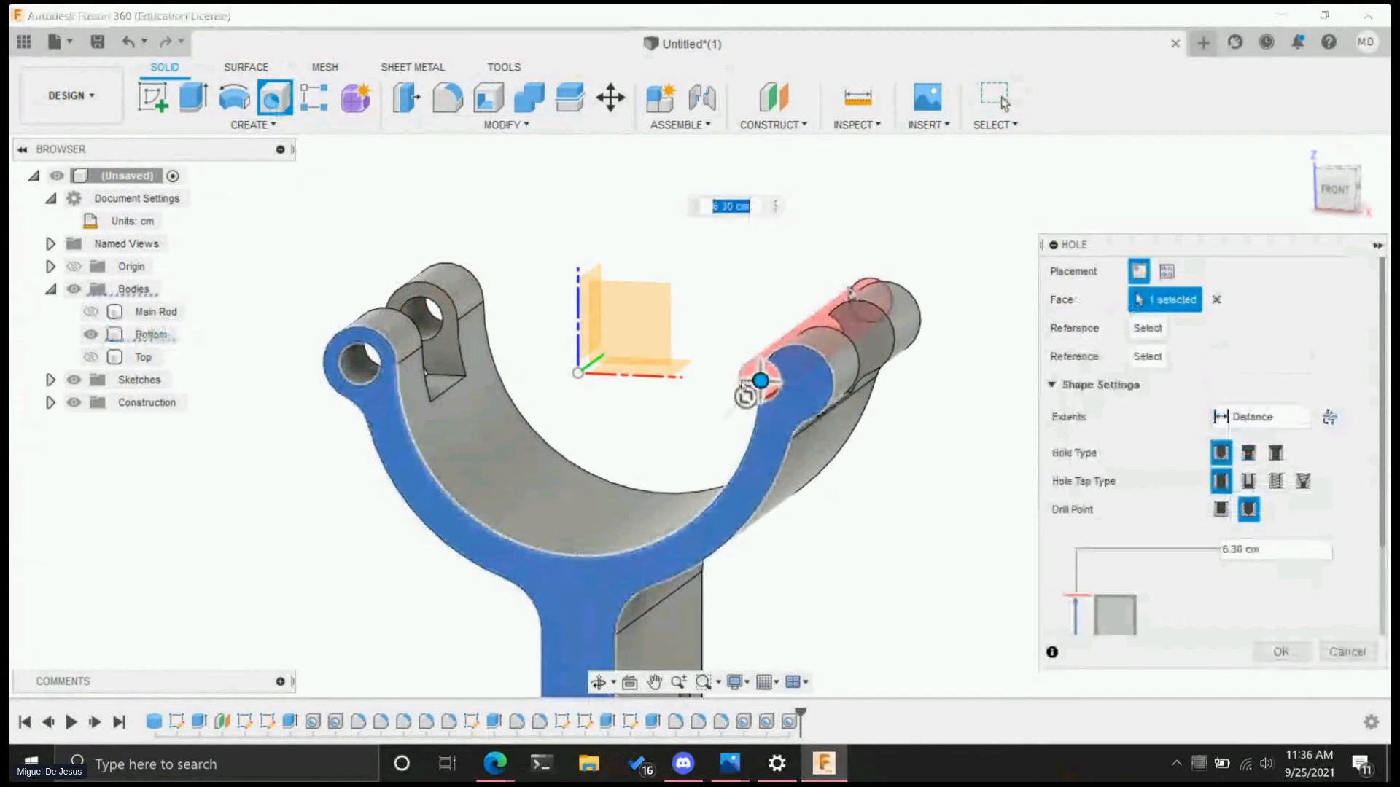
left_click_drag(760, 380, 797, 379)
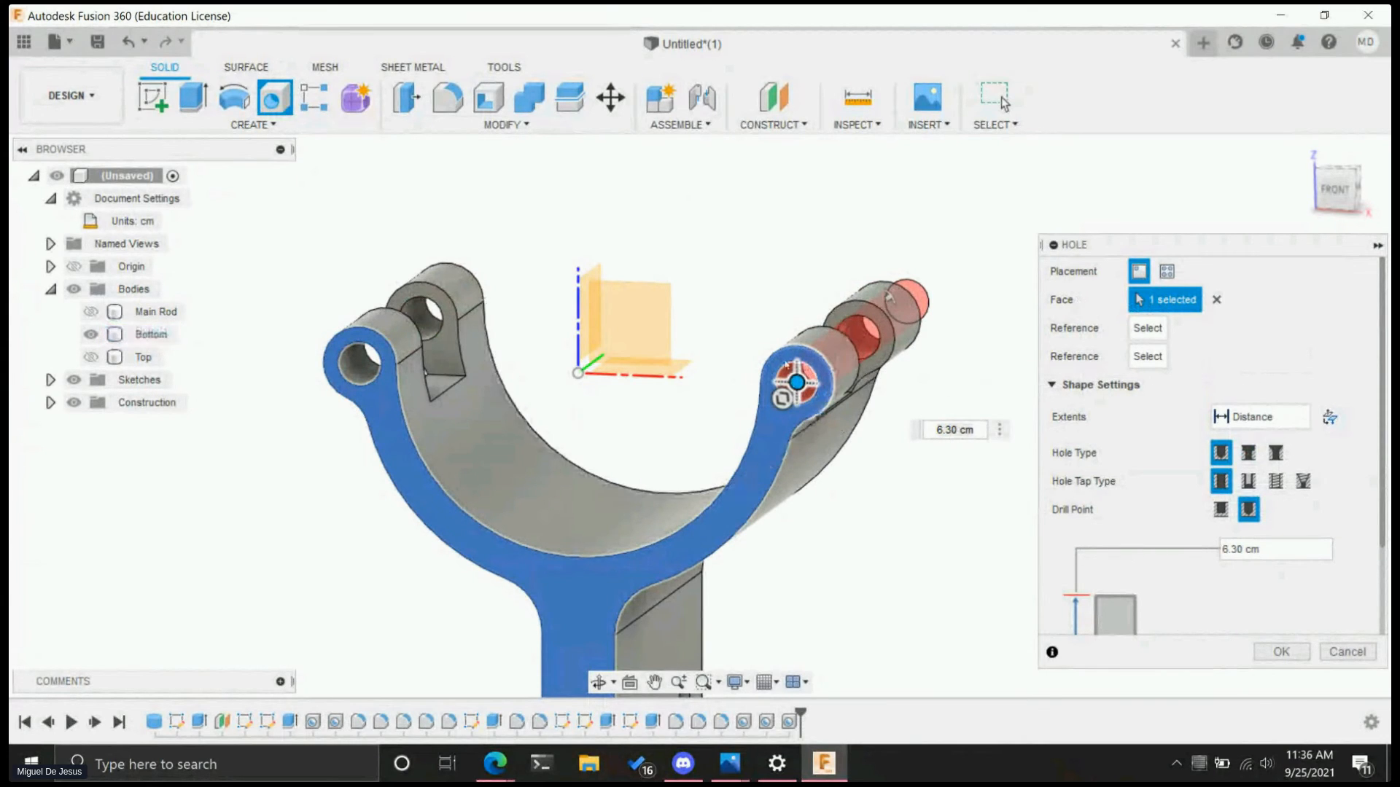
mouse_move(797, 381)
left_mouse_down()
mouse_move(678, 323)
mouse_move(794, 383)
mouse_move(761, 413)
mouse_move(794, 376)
mouse_move(789, 408)
left_mouse_up()
key("Return")
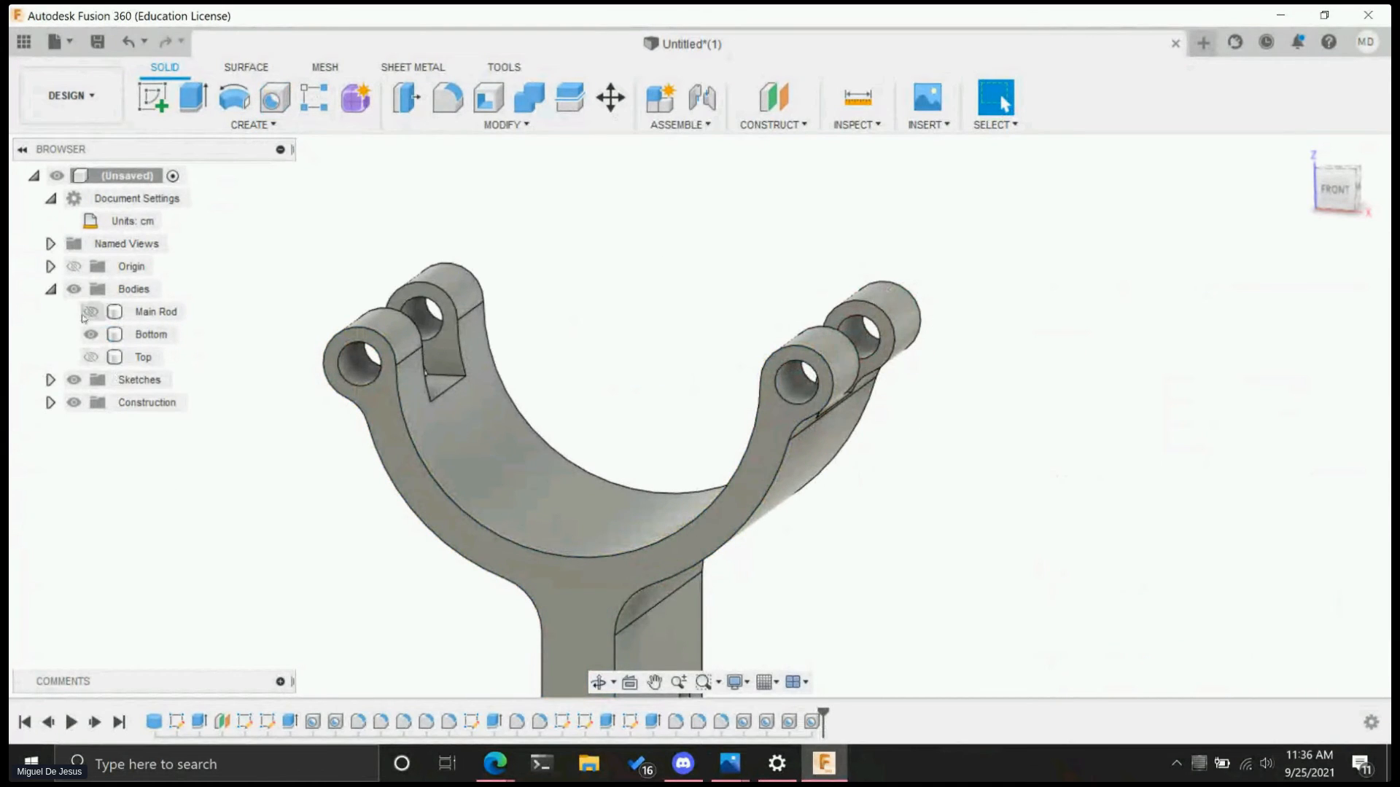
- Show the Top and Main Rod bodies together with the Bottom
left_click(90, 357)
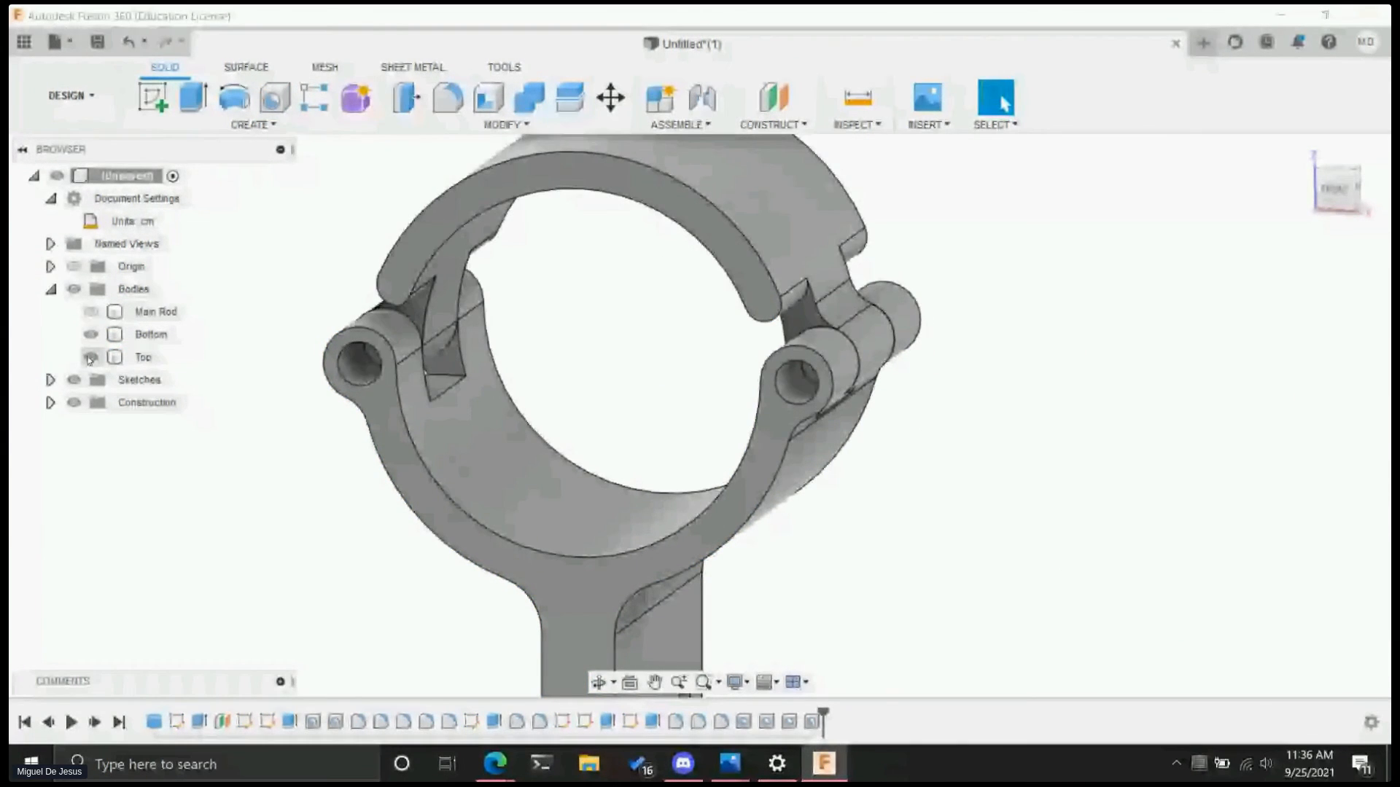
scroll(591, 406, "down", 5)
middle_click_drag(956, 470, 911, 452)
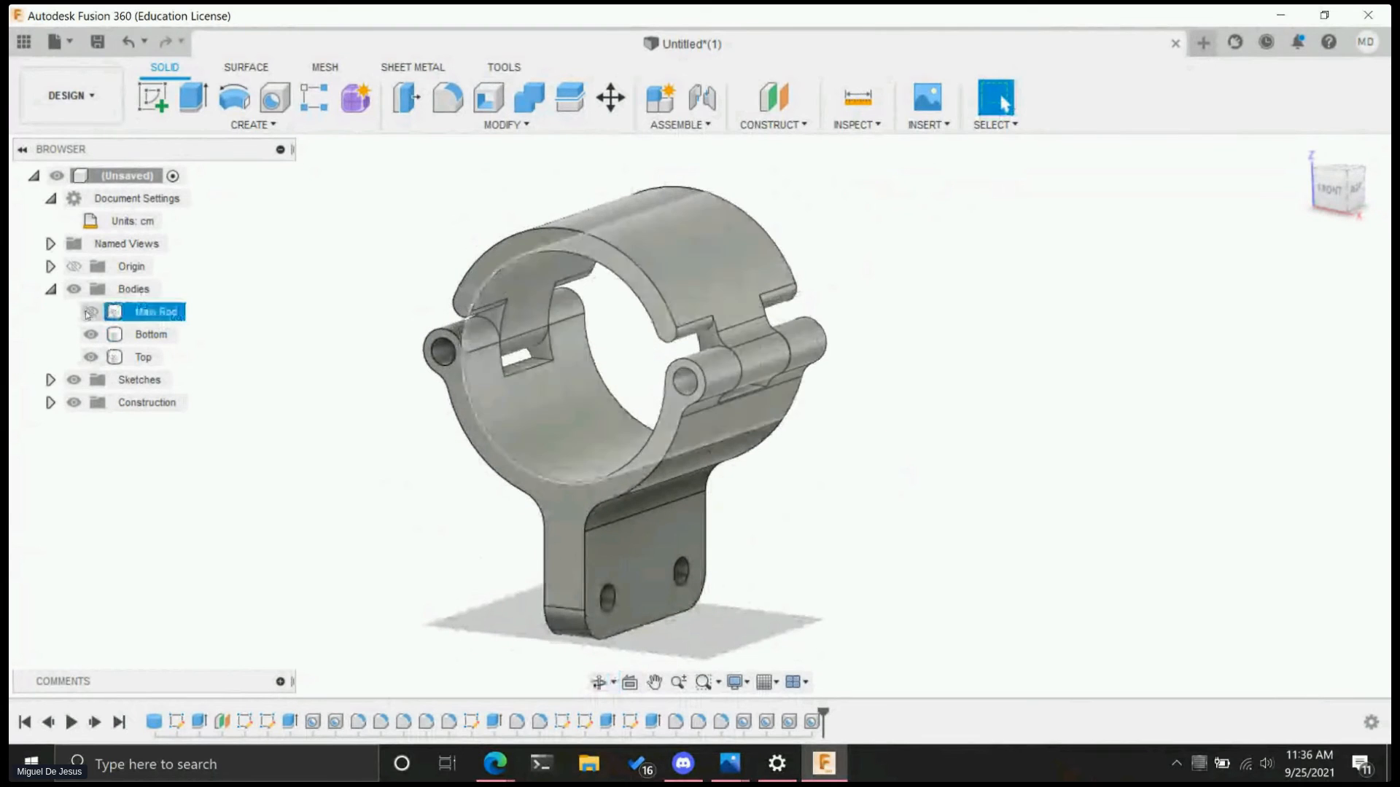
left_click(91, 311)
scroll(837, 556, "down", 4)
- Try extruding the Main Rod's front end face 11.00 cm with the Join operation, inspect the resulting bodies, and undo it
left_click(871, 333)
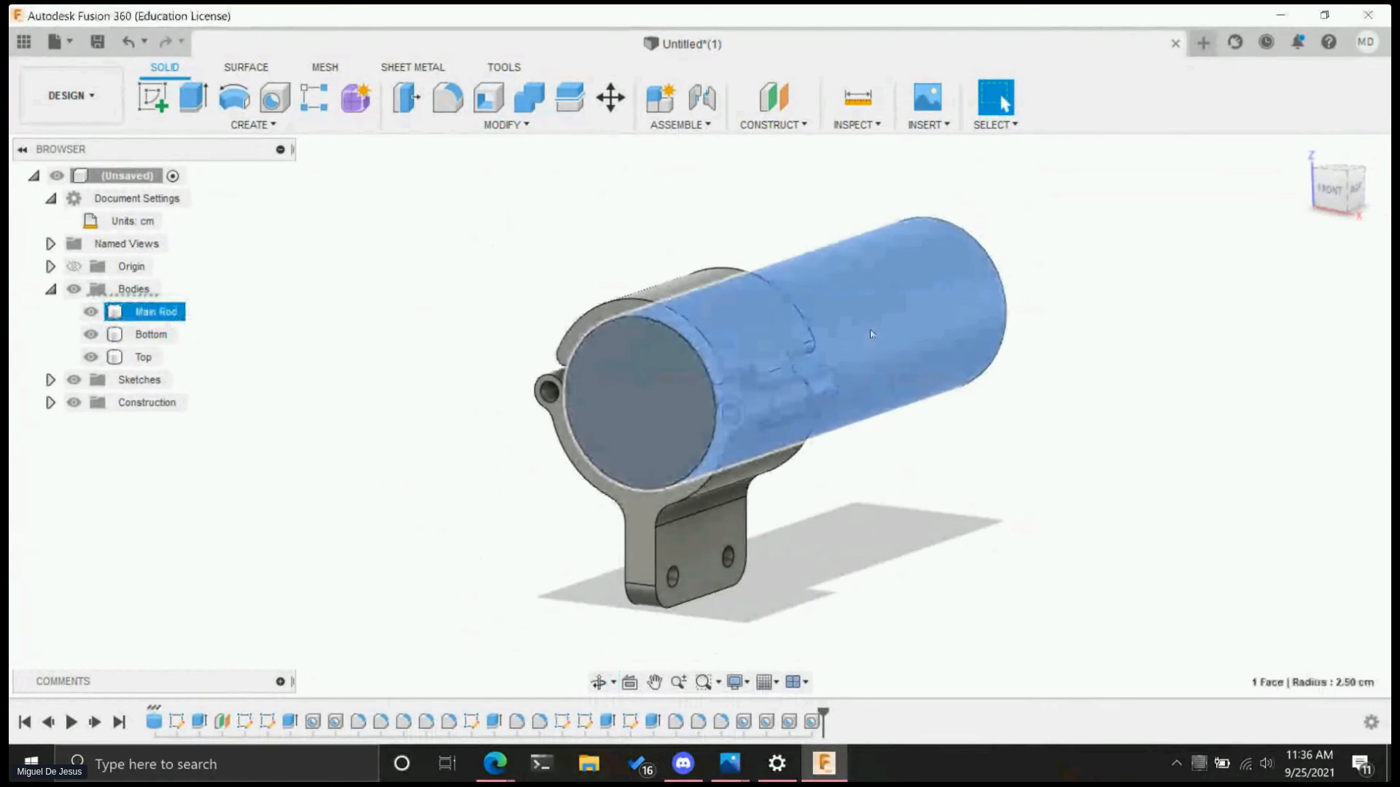
left_click(193, 102)
left_click(629, 415)
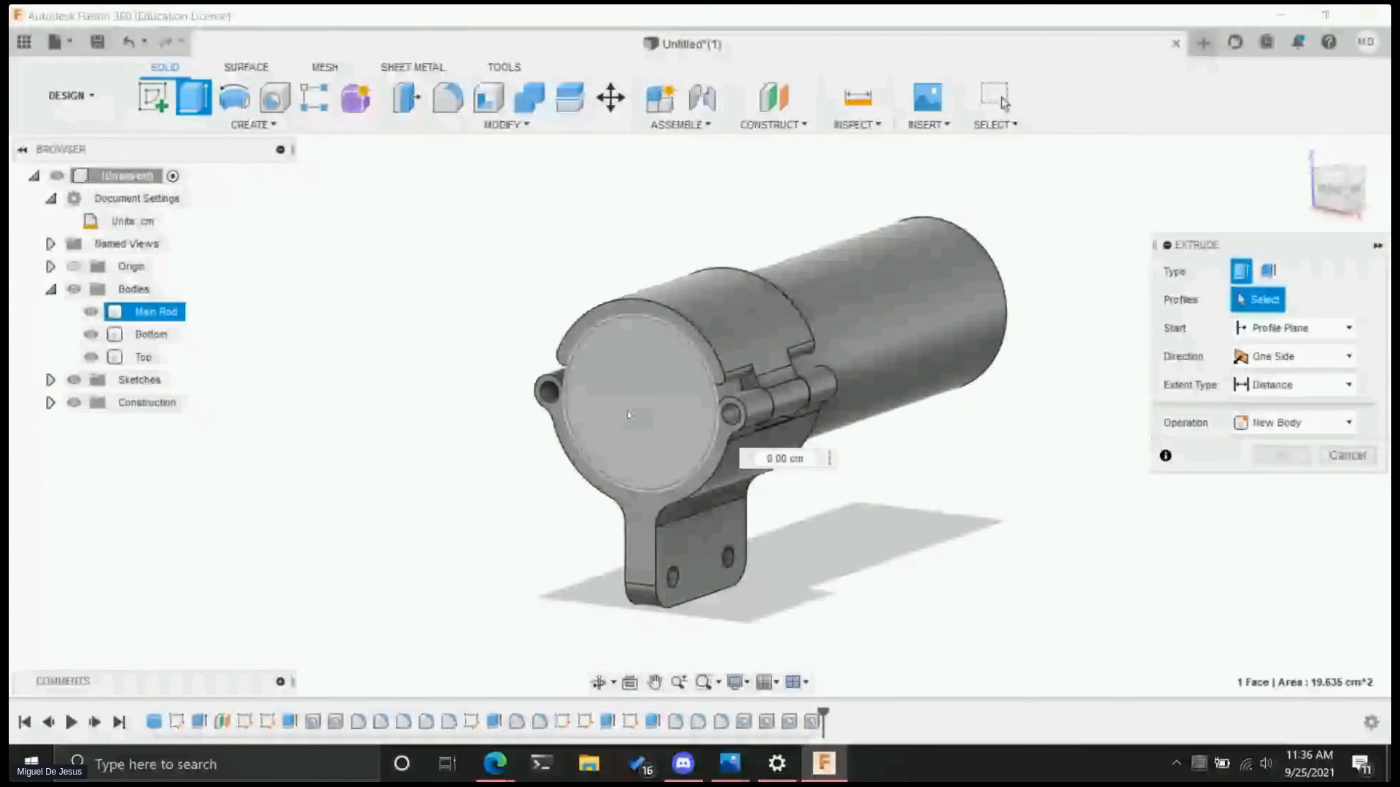
left_click_drag(628, 415, 406, 474)
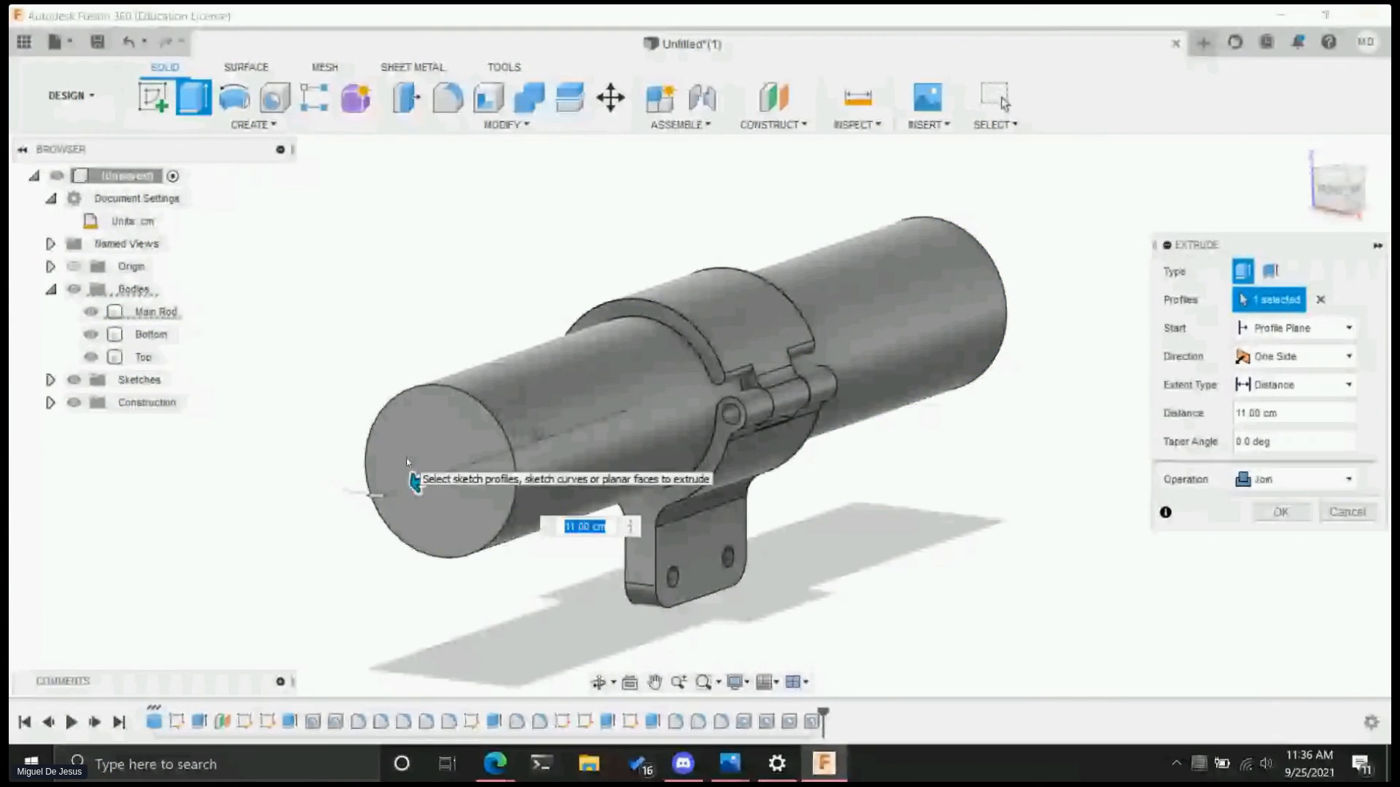
key("Return")
middle_click_drag(406, 457, 625, 579, "shift")
left_click(635, 369)
middle_click_drag(897, 540, 1305, 556)
left_click(1163, 377)
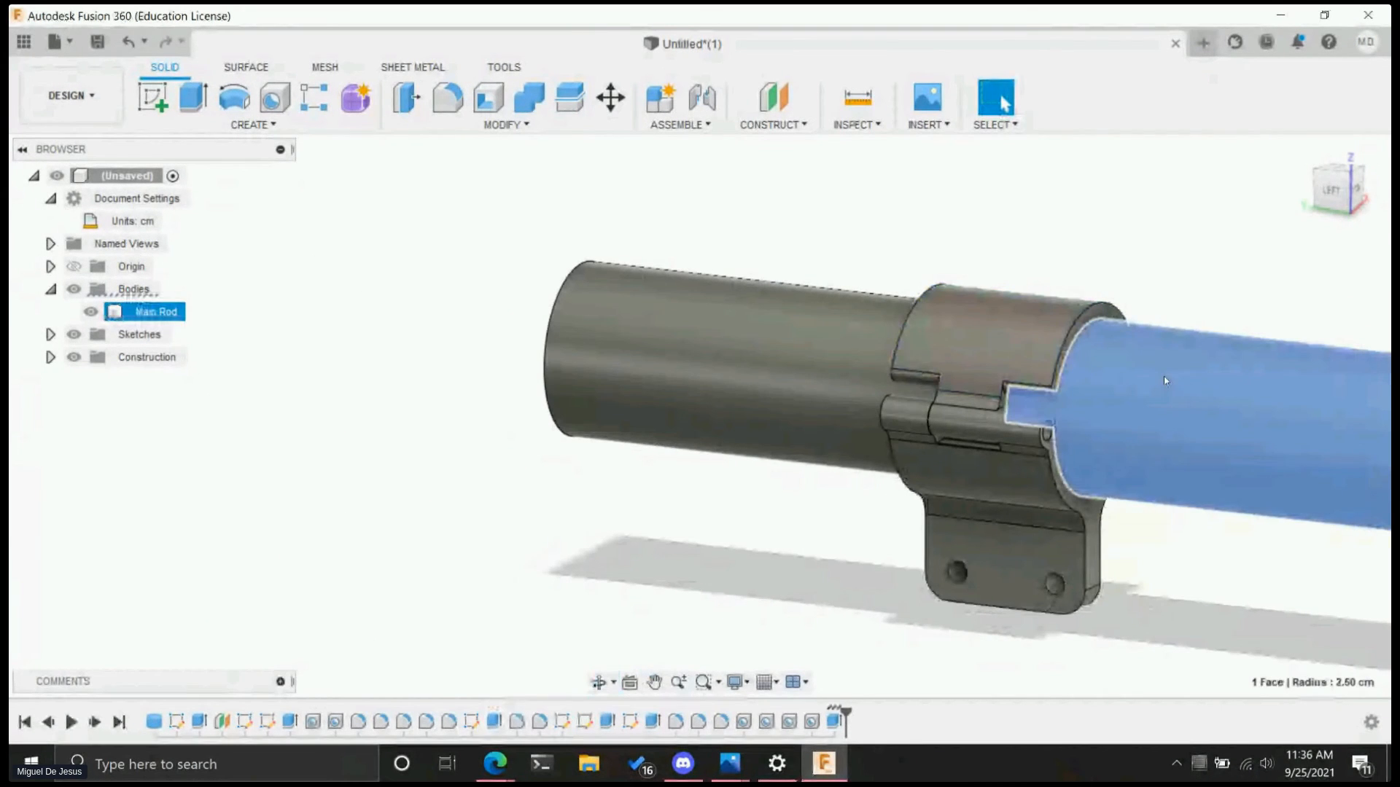
key("ctrl+z")
key("ctrl+z")
left_click(1057, 328)
left_click(1028, 423)
middle_click_drag(1192, 506, 685, 511)
left_click(681, 662)
left_click(624, 349)
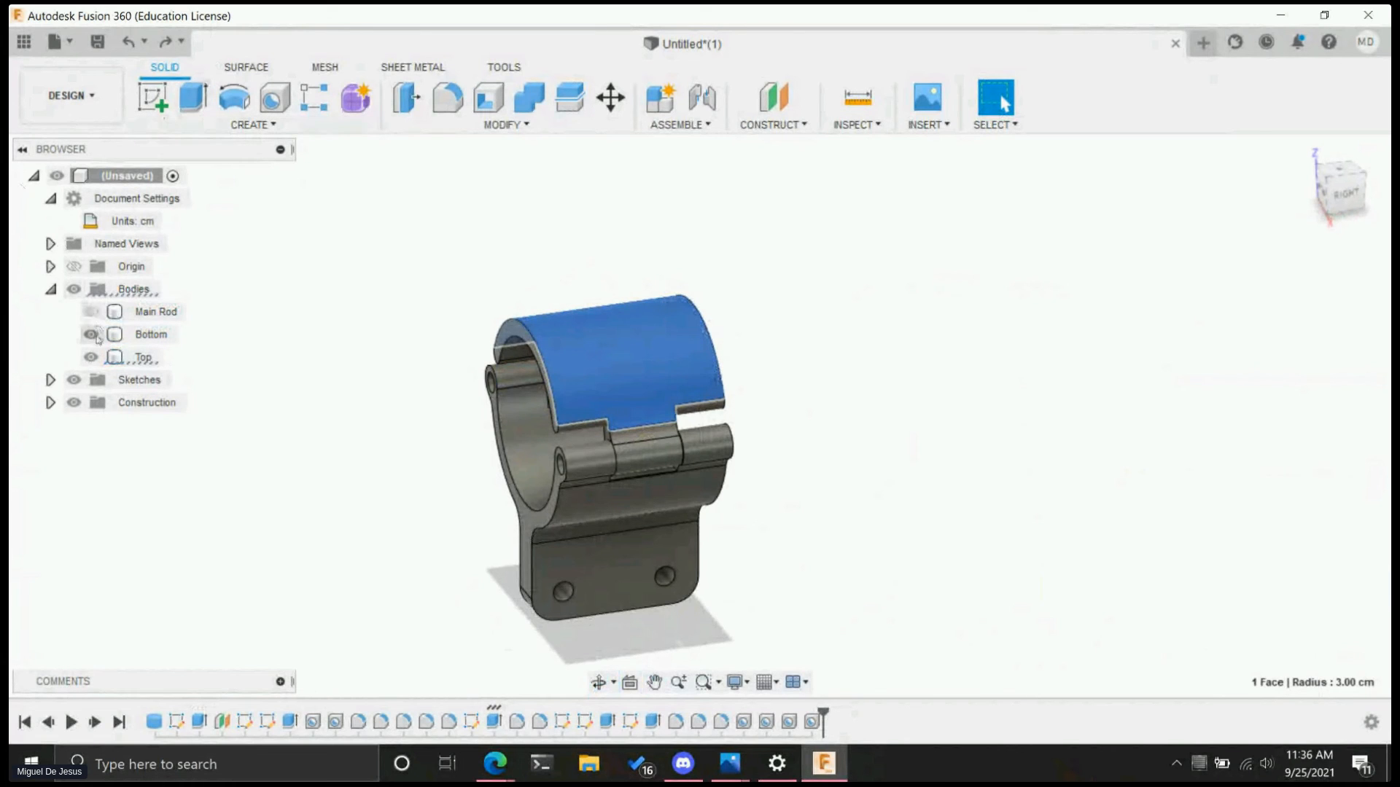
- Show the Main Rod and extrude its front end face 8.00 cm outward as a new body
left_click(90, 312)
left_click(806, 410)
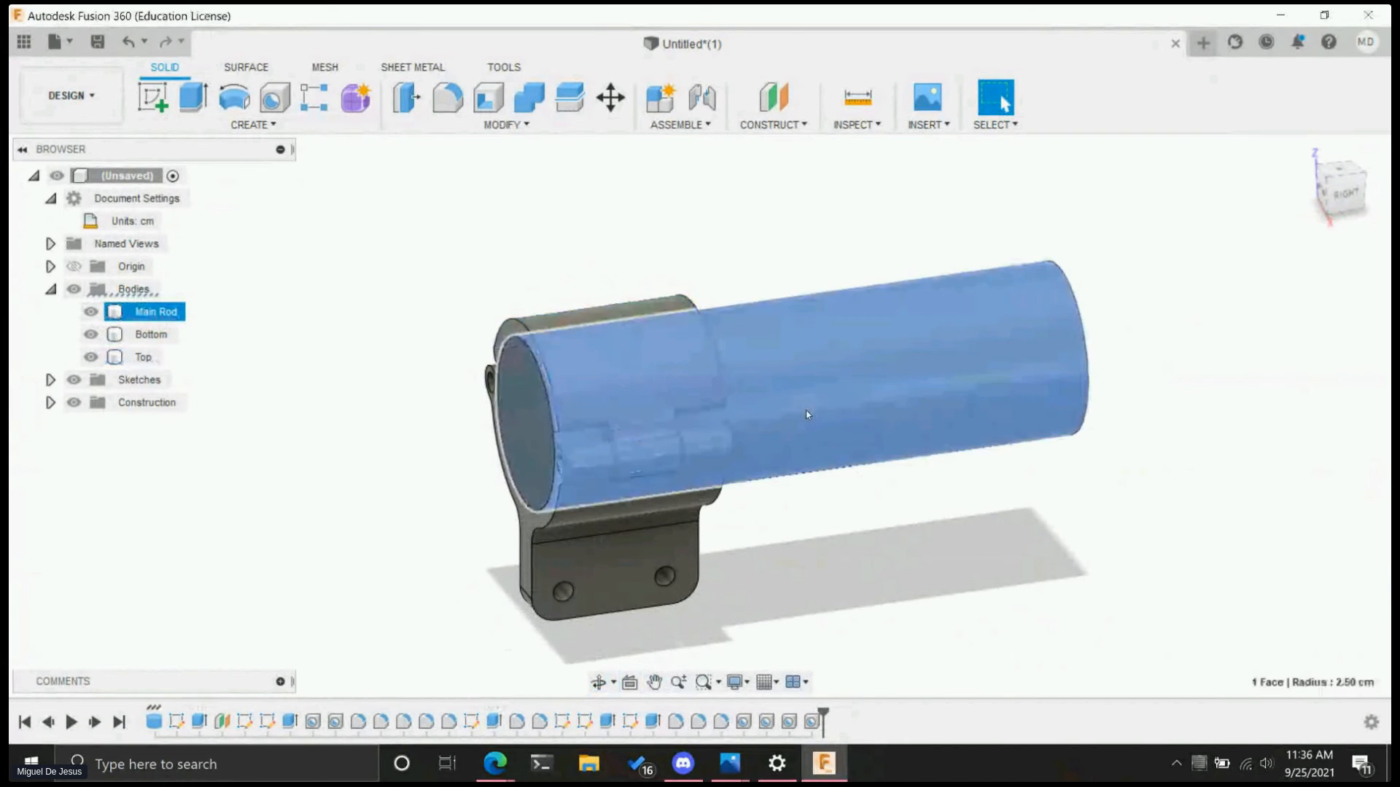
left_click(194, 97)
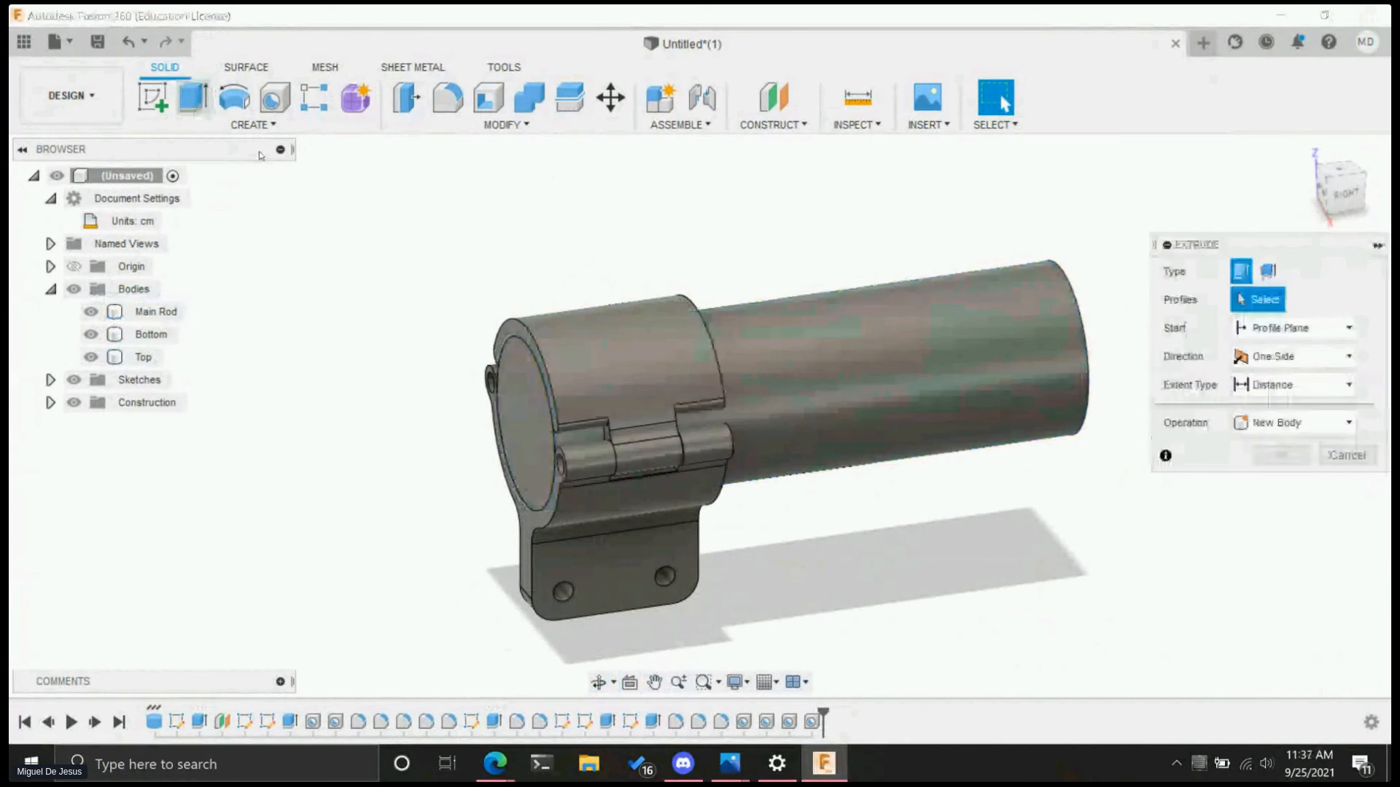
left_click(519, 430)
left_click_drag(402, 438, 170, 477)
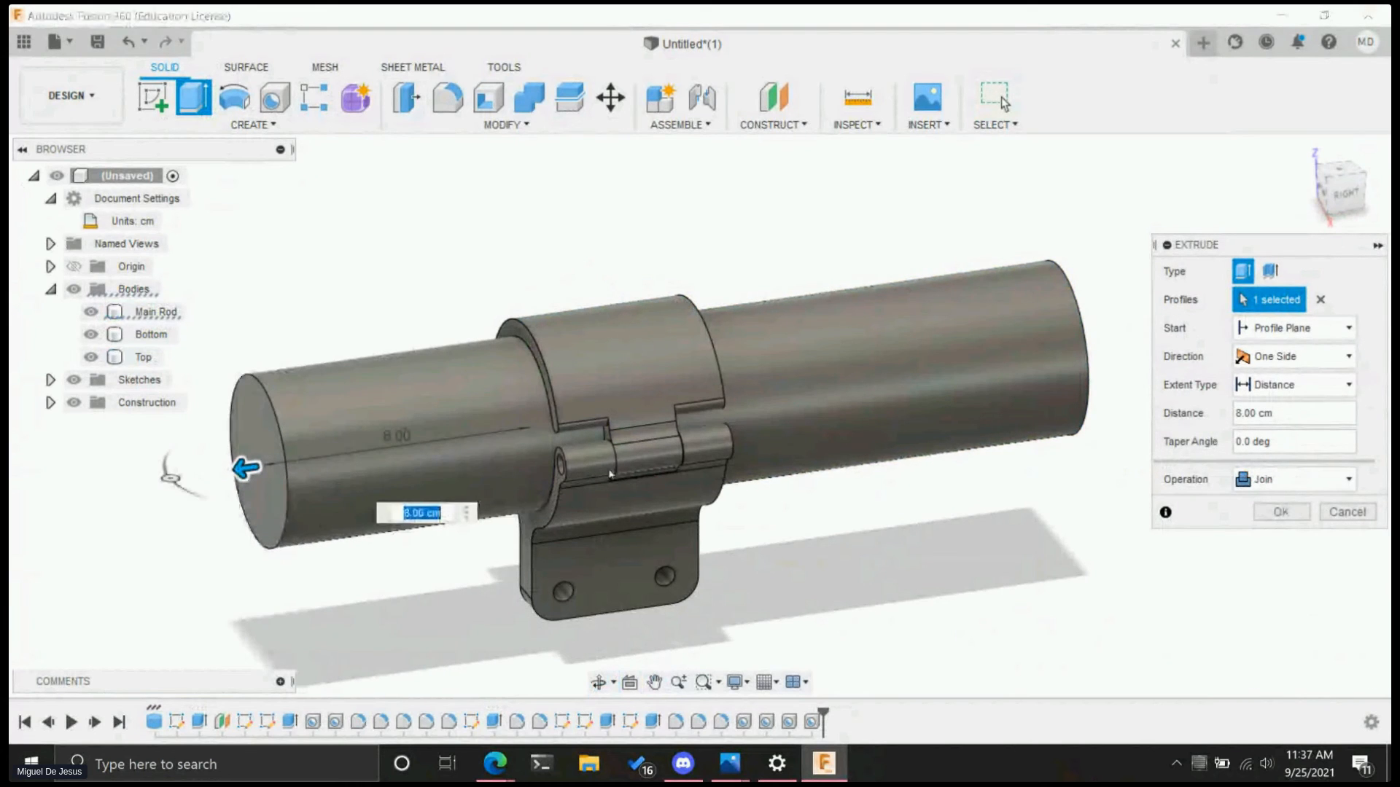
left_click(1277, 488)
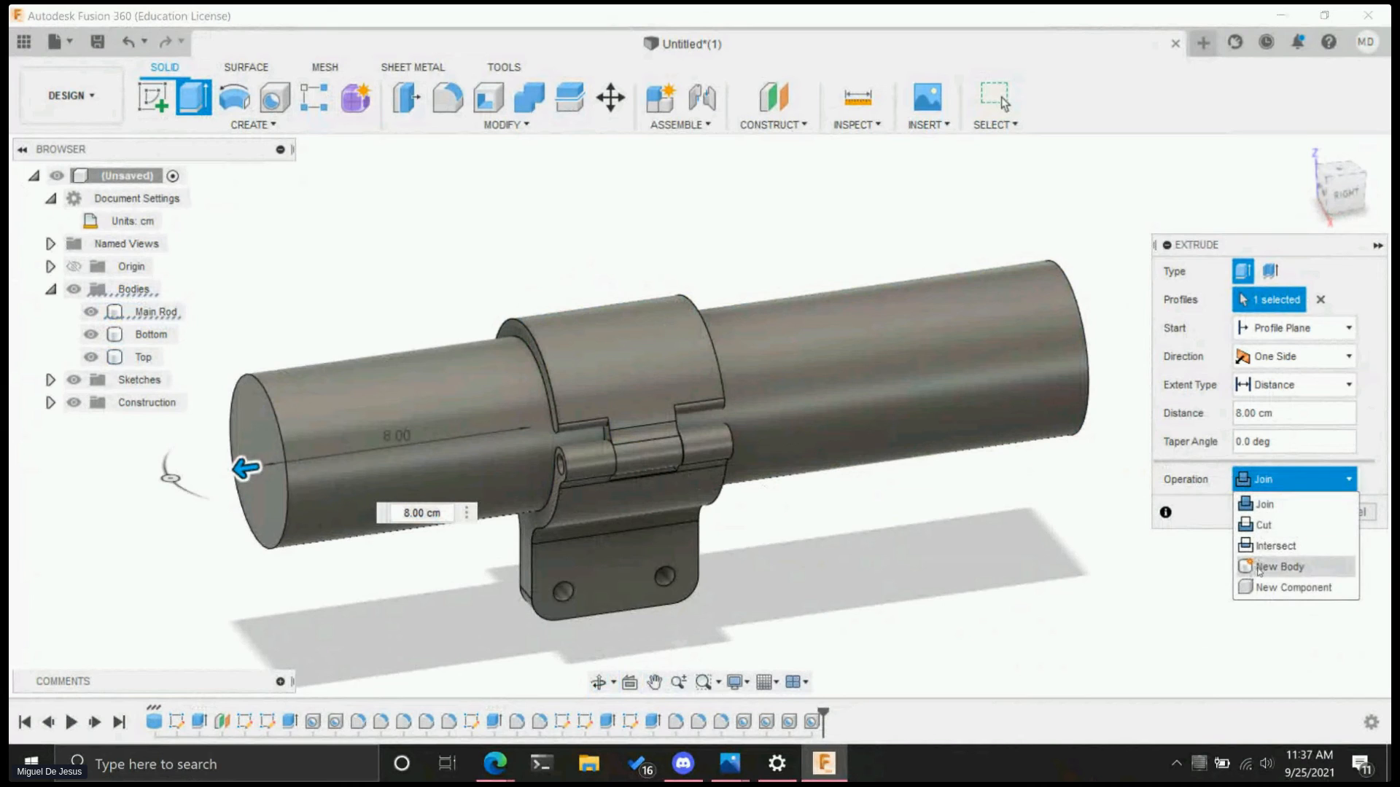
left_click(1257, 569)
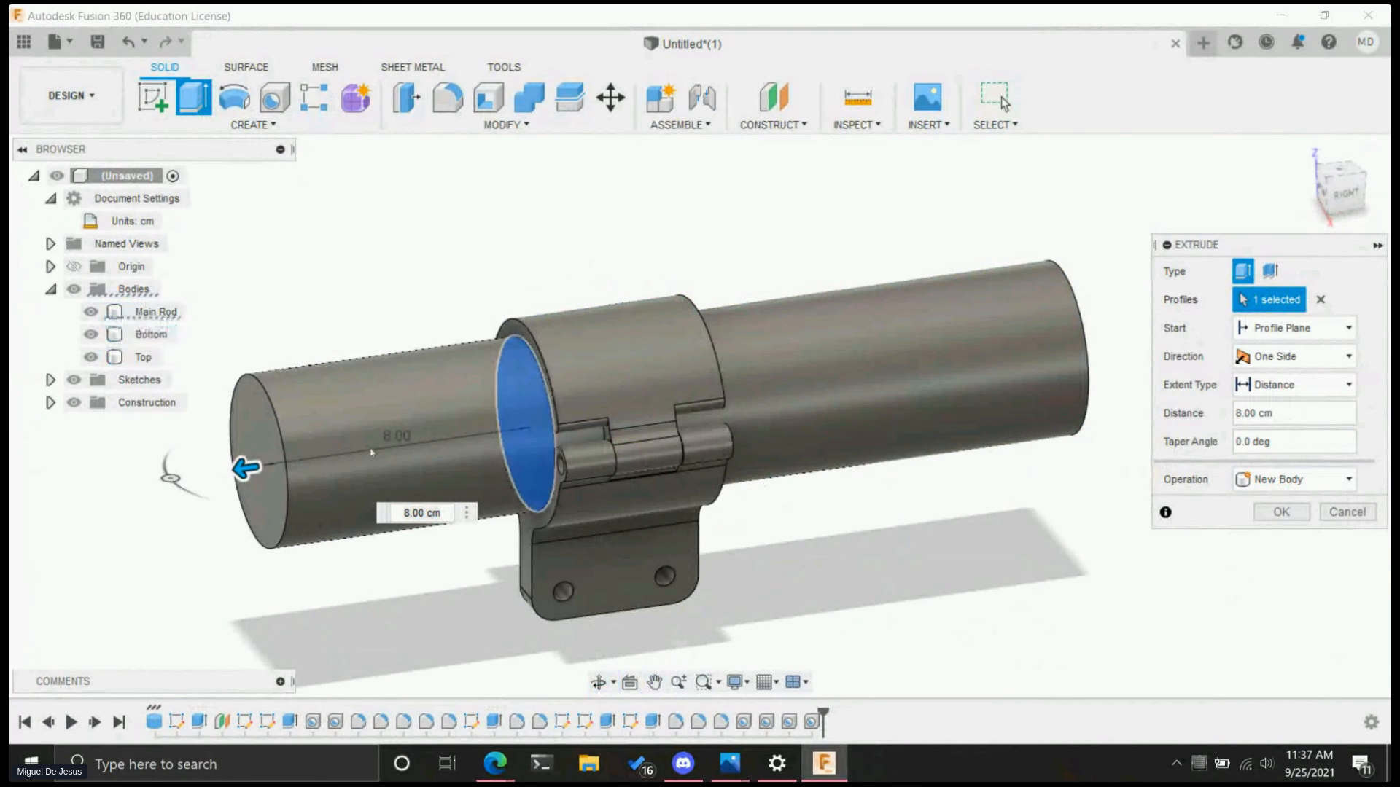
left_click(1281, 514)
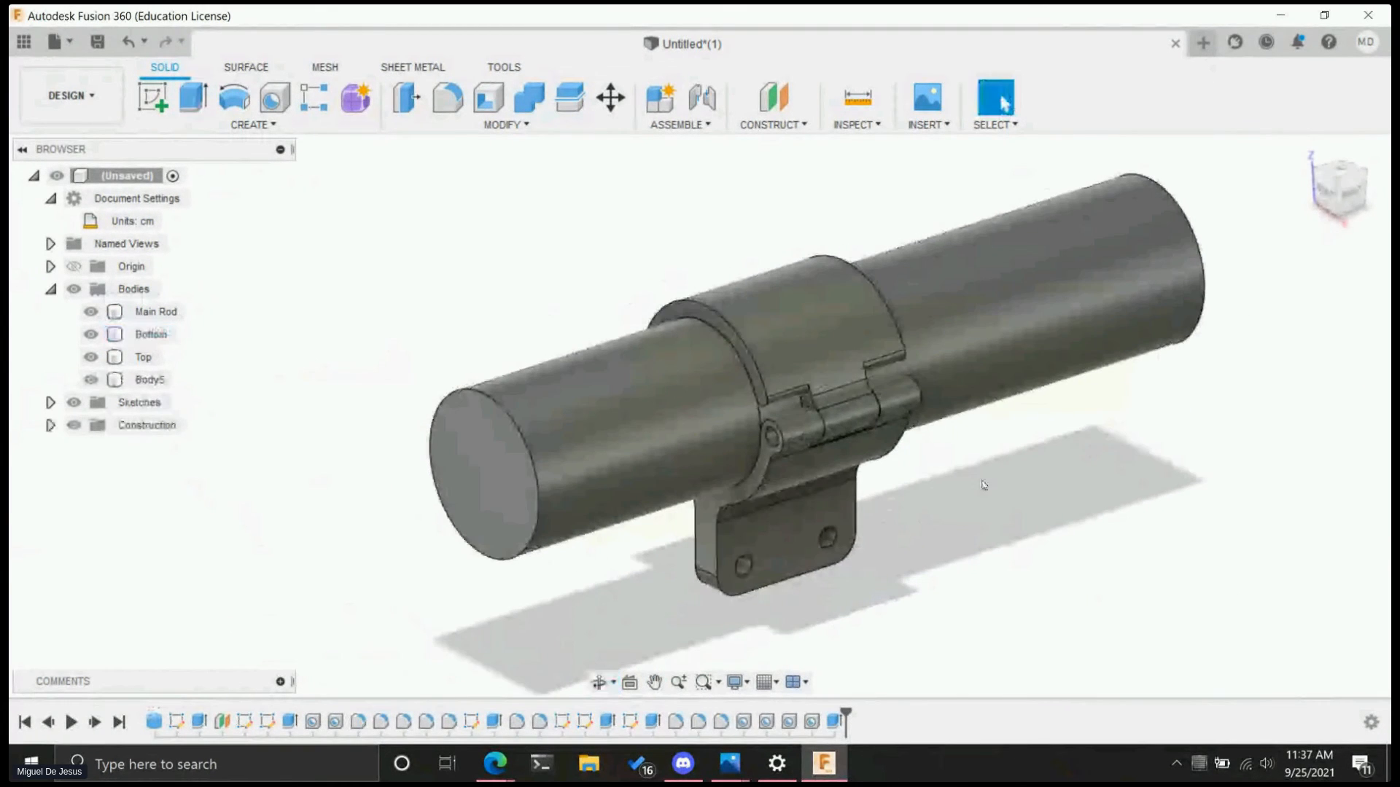
- Hide the Top and Bottom bodies to isolate the Main Rod and its front extension
left_click(95, 318)
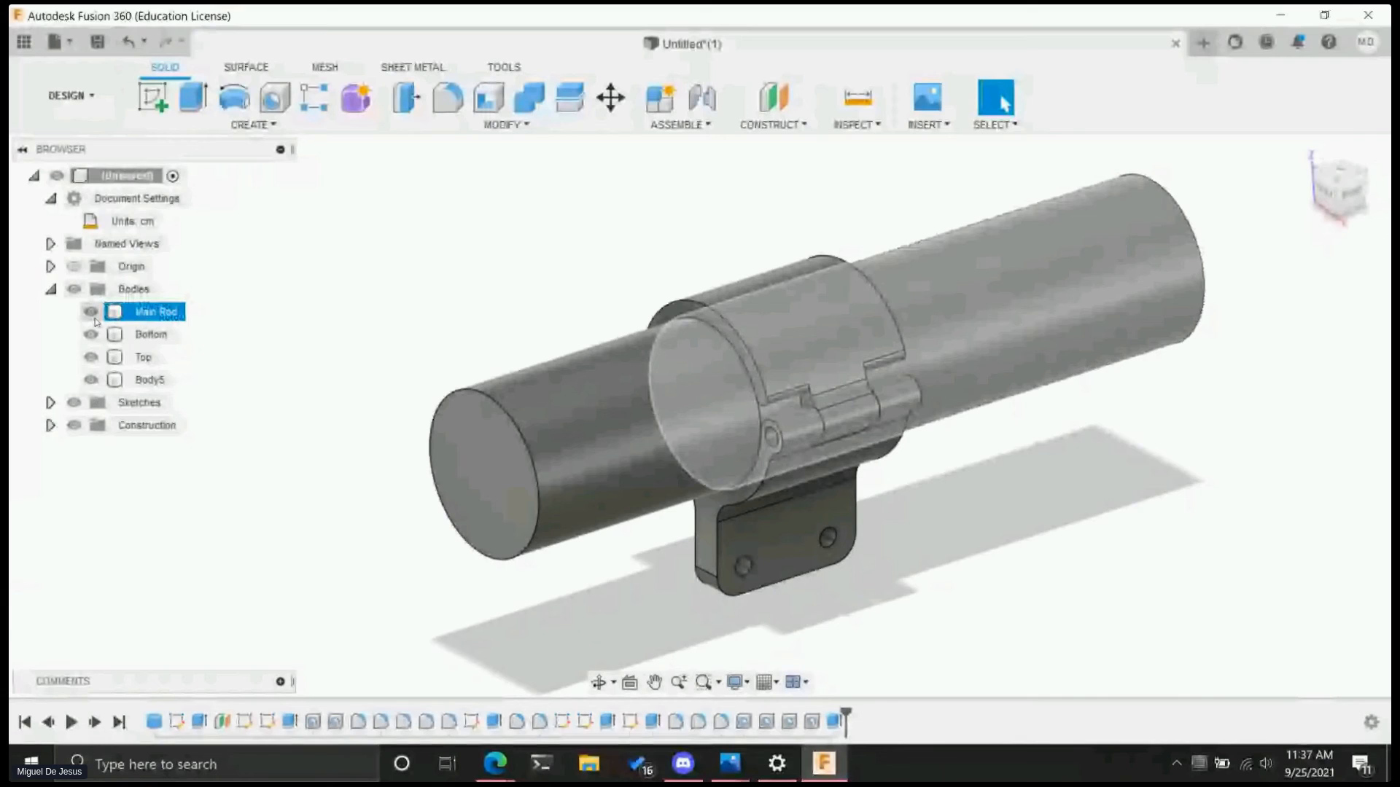
left_click(90, 312)
left_click(91, 312)
left_click(93, 363)
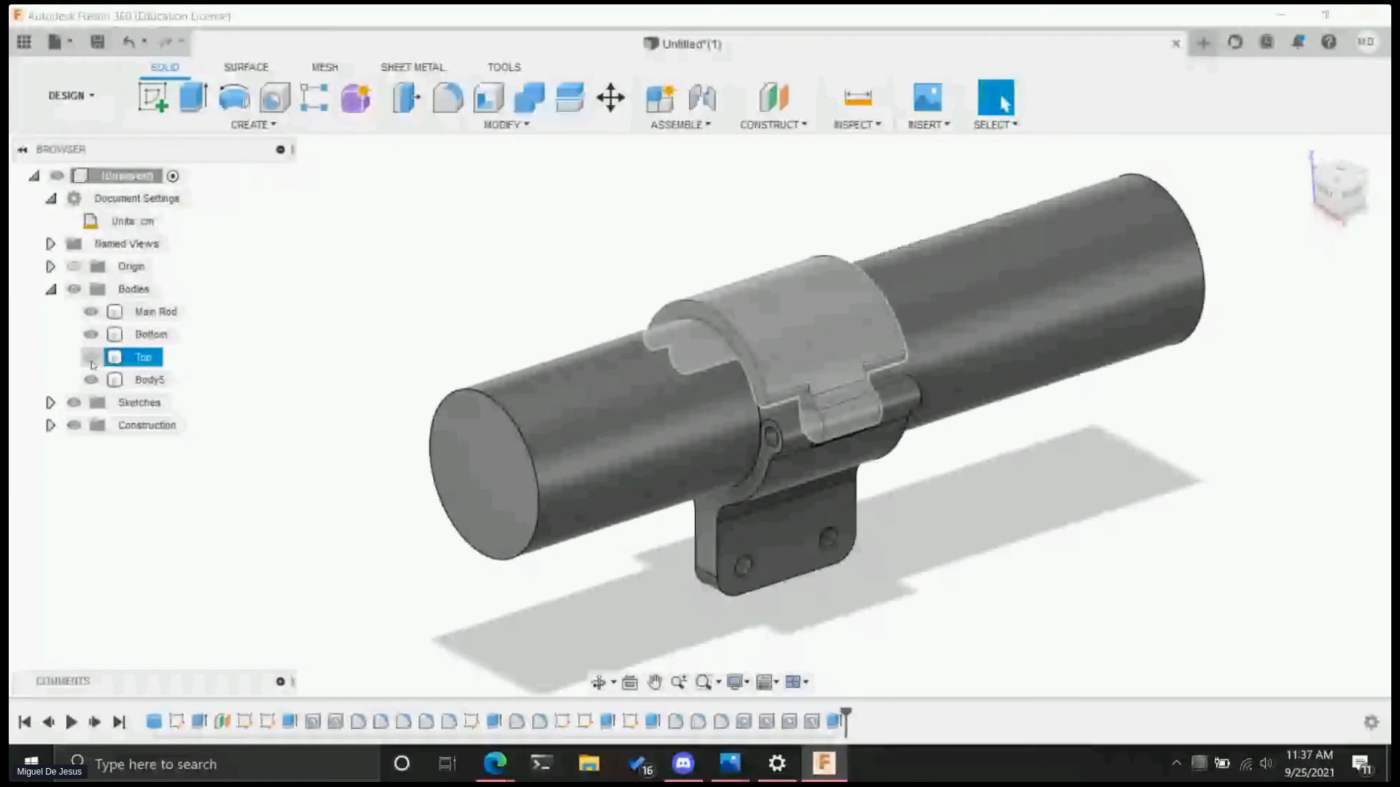
left_click(91, 357)
left_click(90, 380)
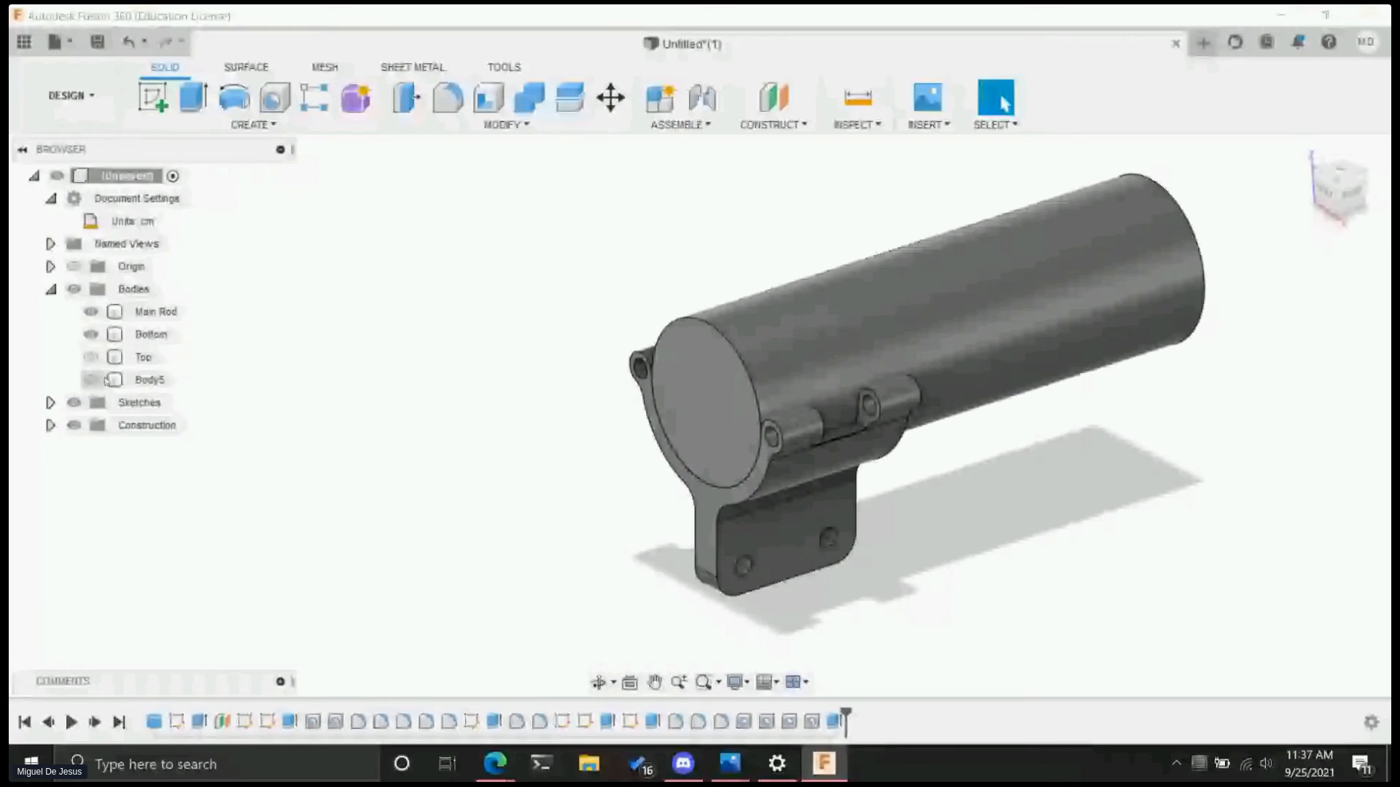
left_click(90, 380)
left_click(90, 334)
left_click(816, 368)
left_click(646, 417, "ctrl")
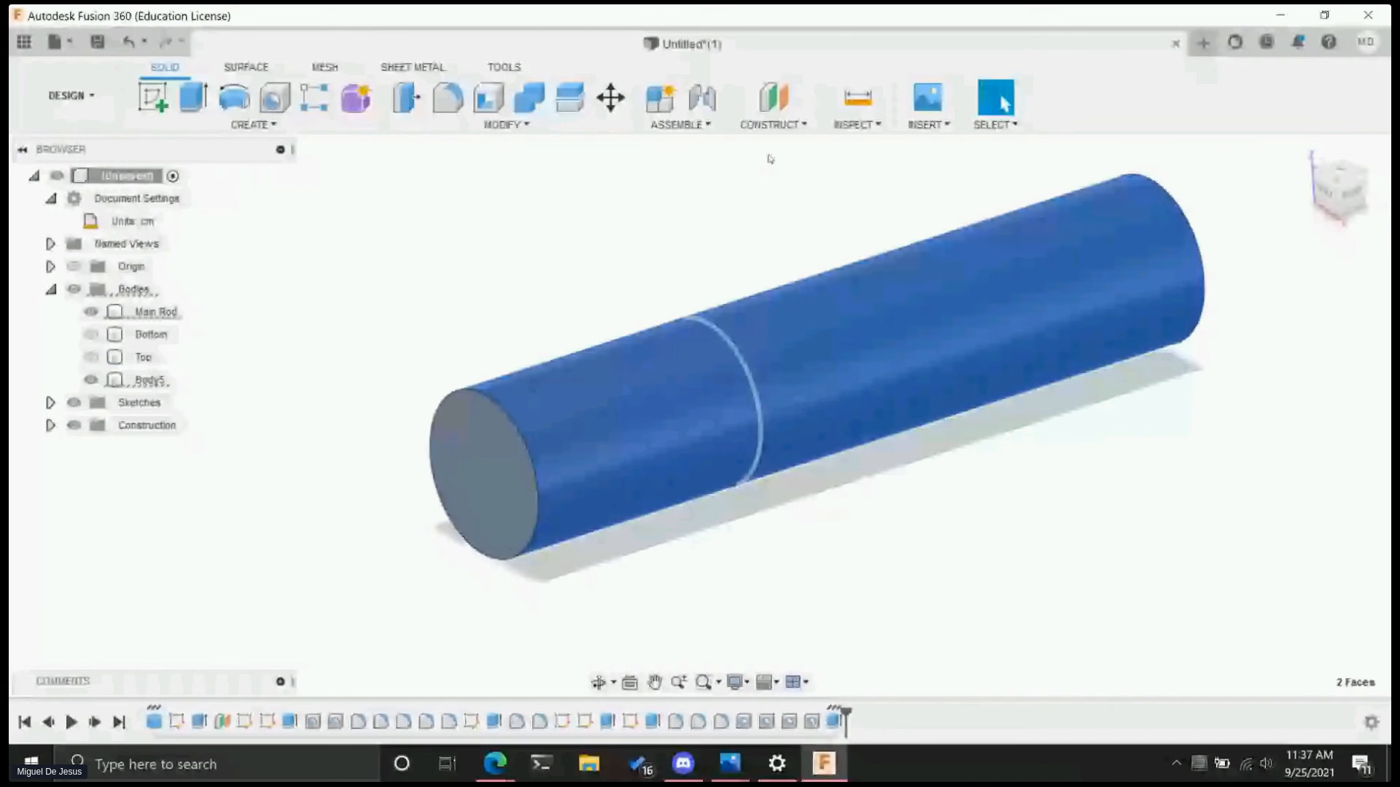
left_click(529, 97)
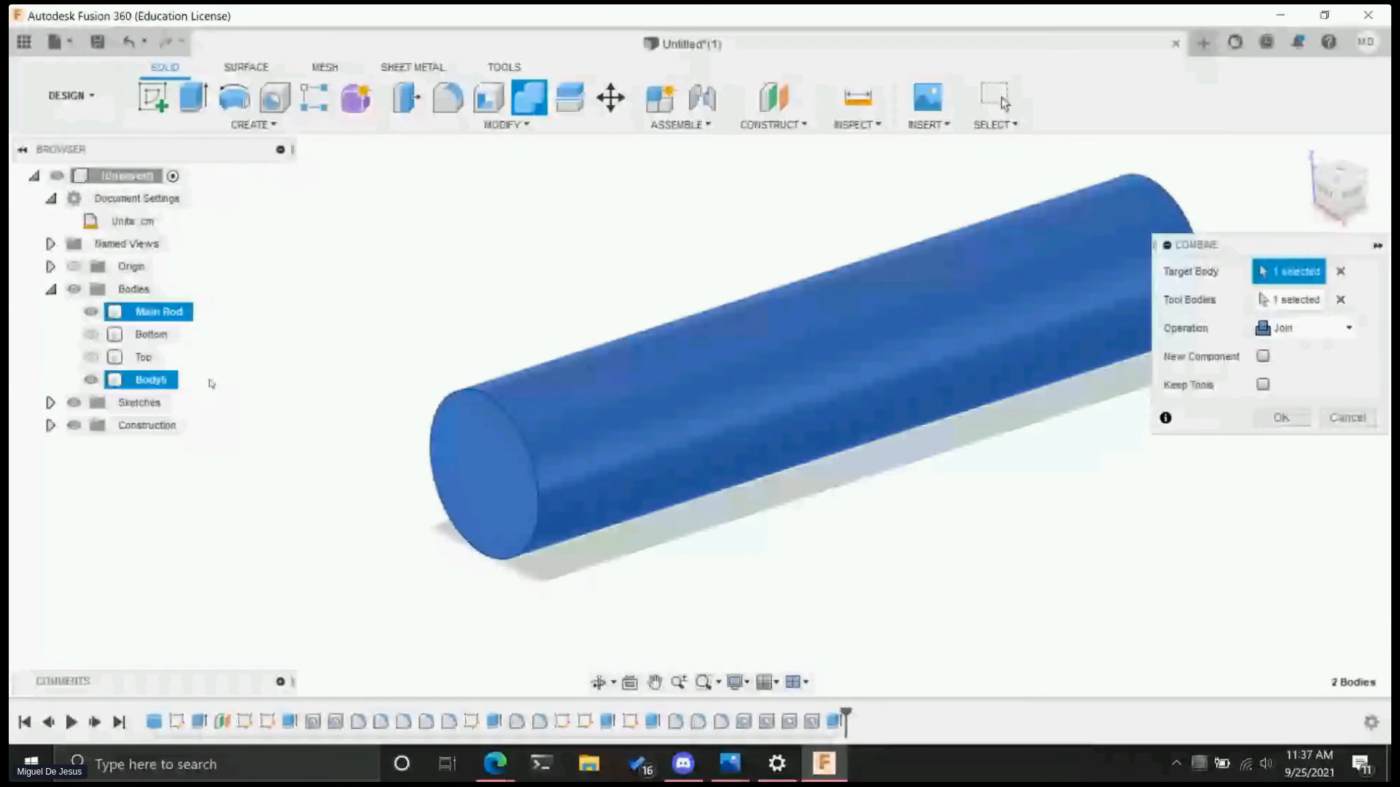
left_click(840, 290)
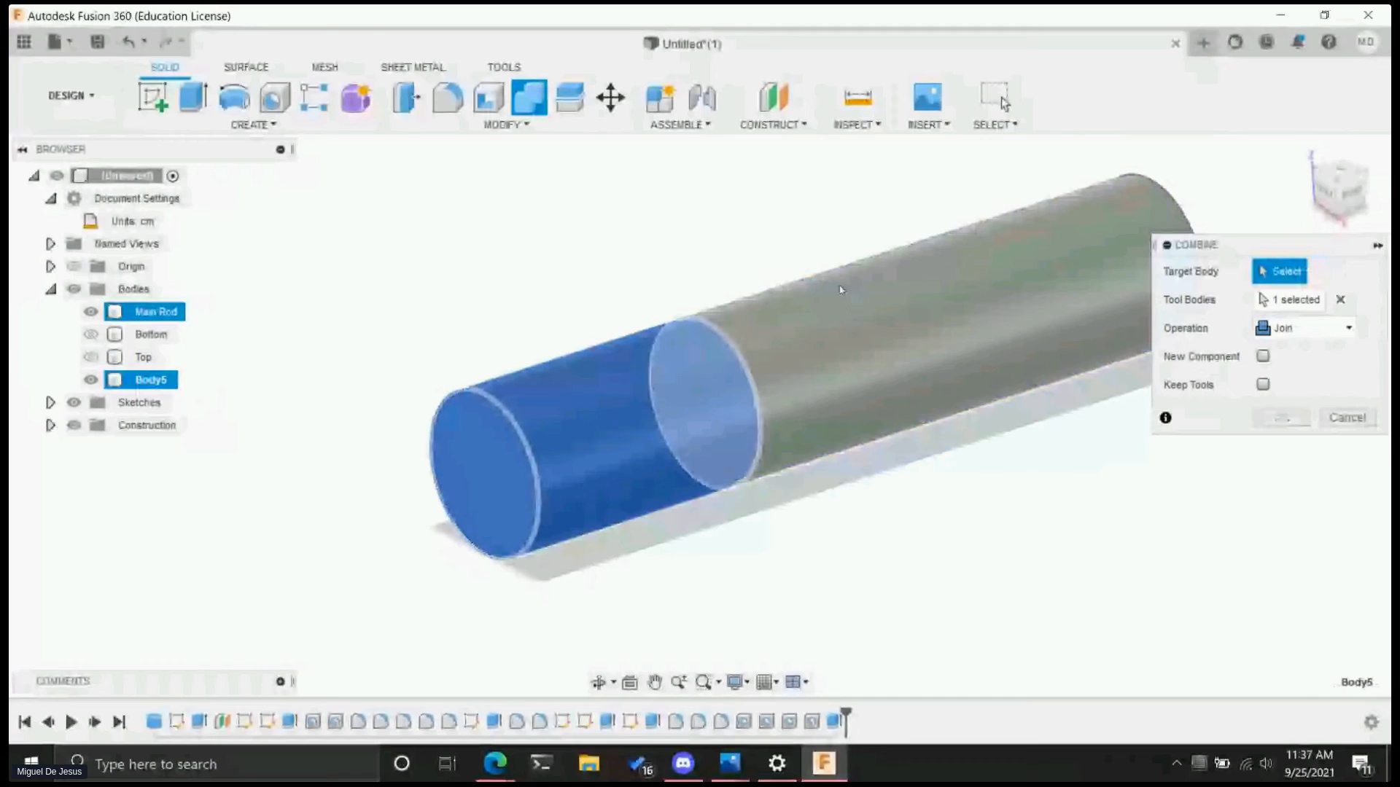
left_click(840, 290)
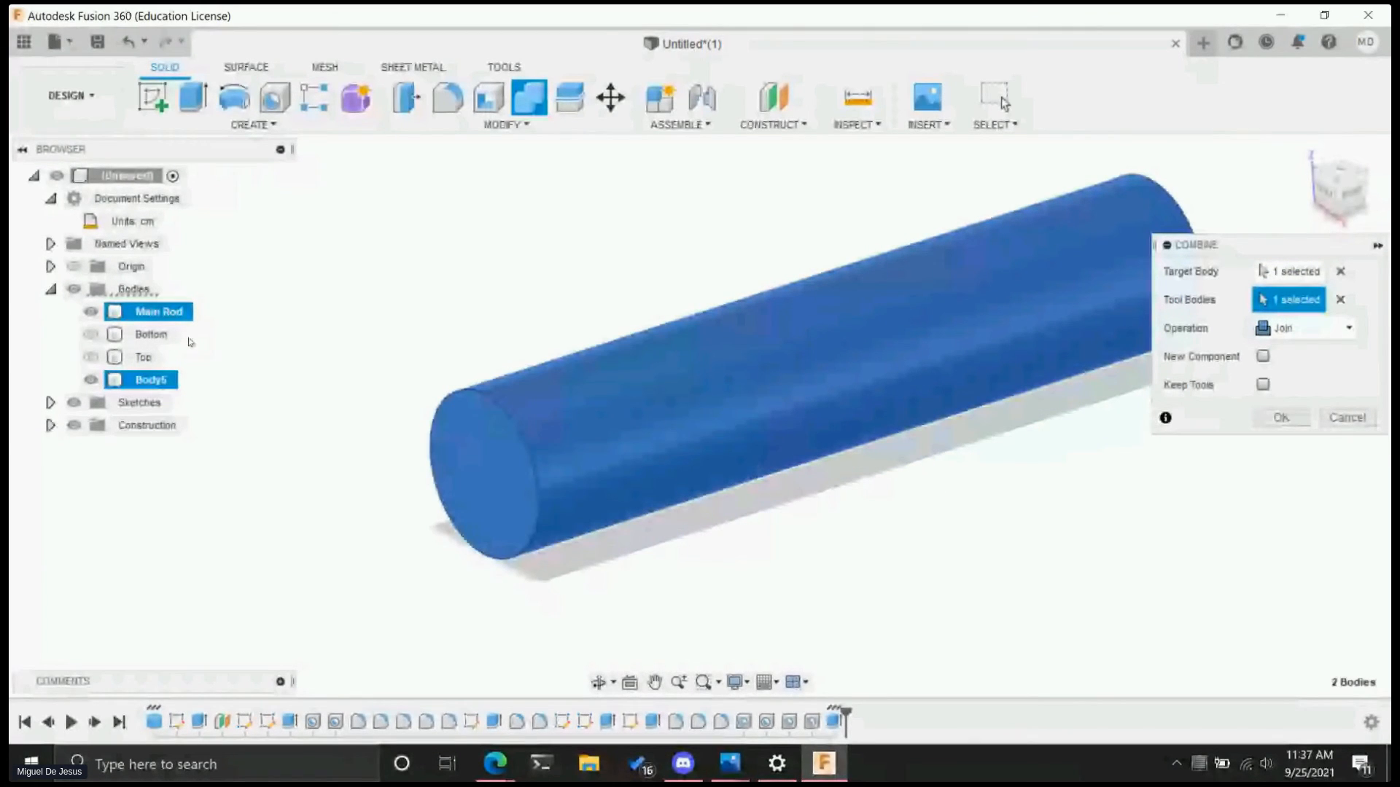
left_click(150, 333)
left_click(145, 356)
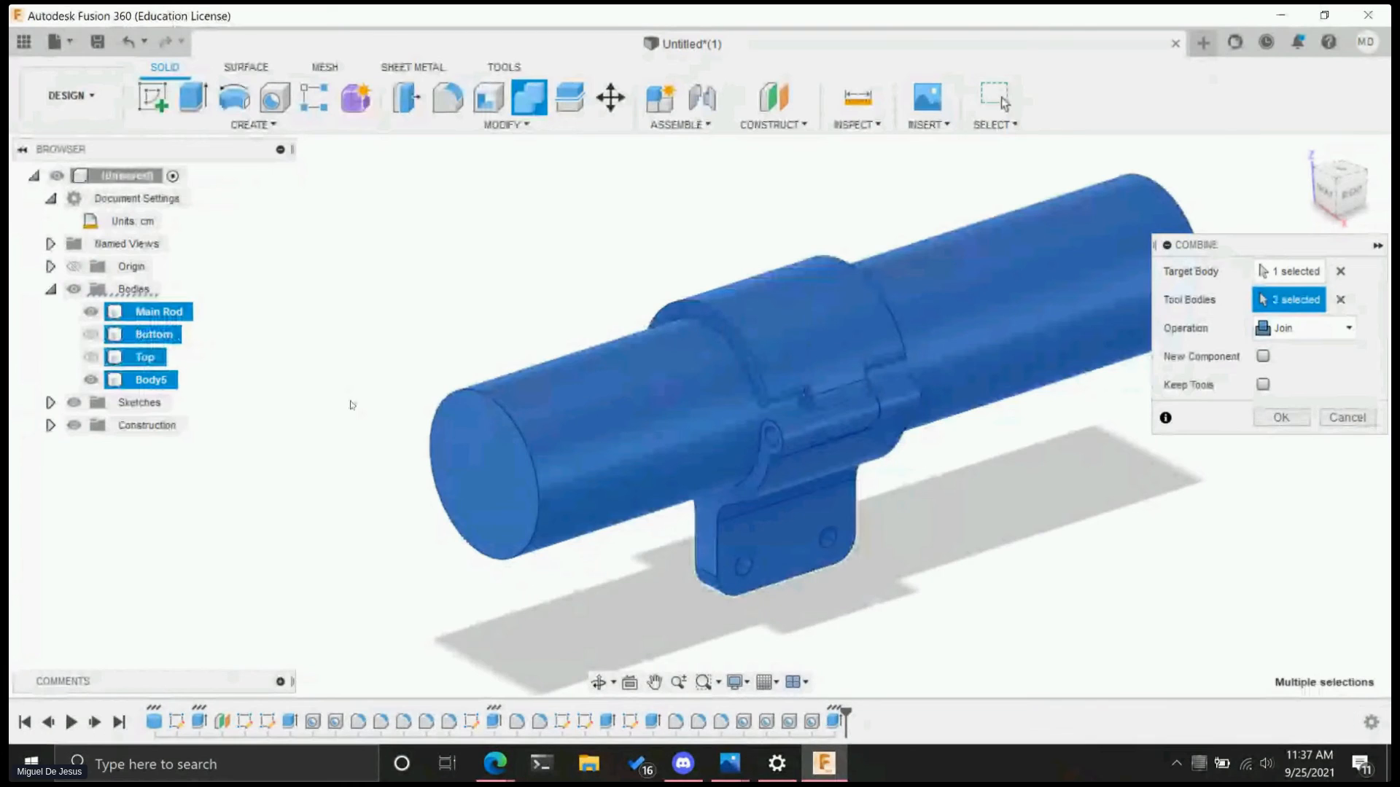
key("Return")
- Combine the Main Rod and its front extension, Body5, into one body using the Join operation
left_click(151, 380)
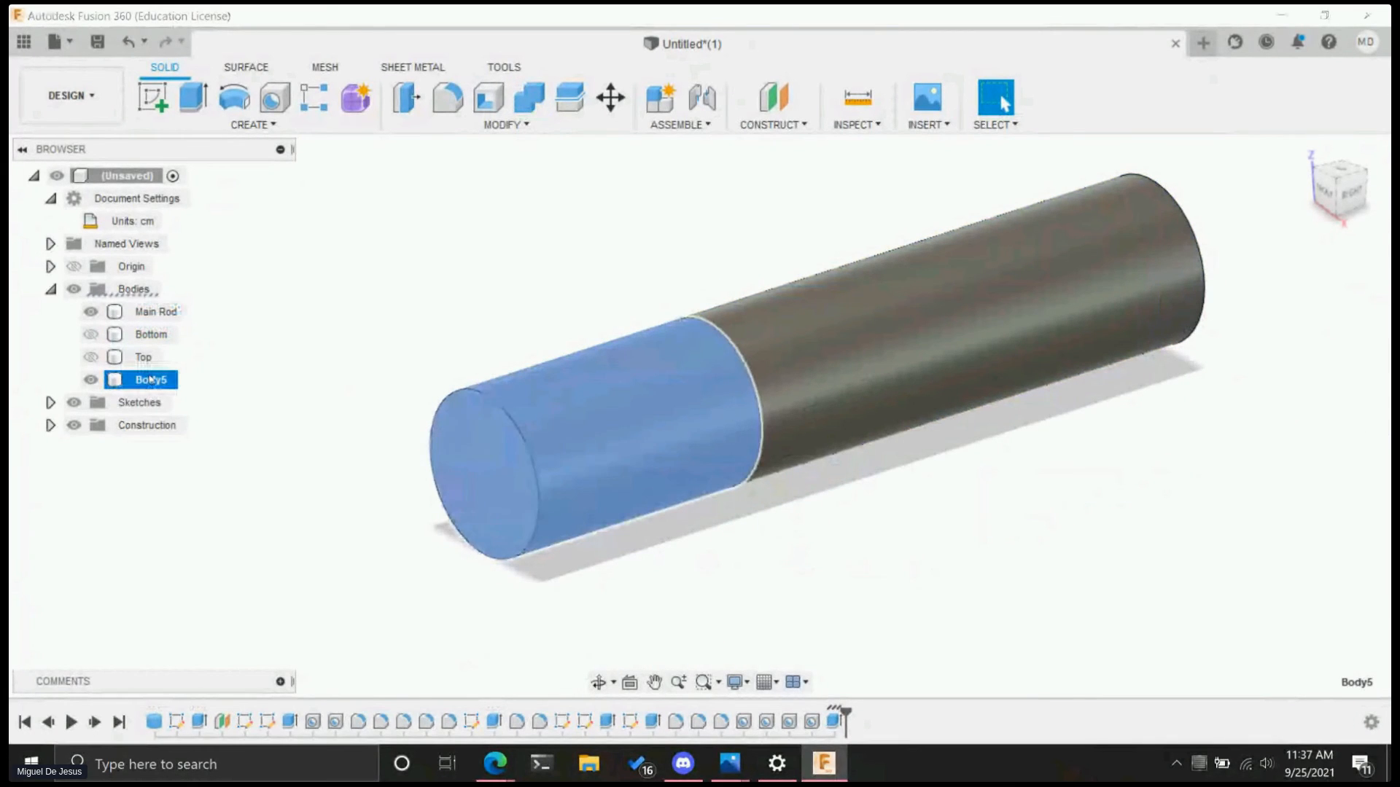
left_click(157, 312)
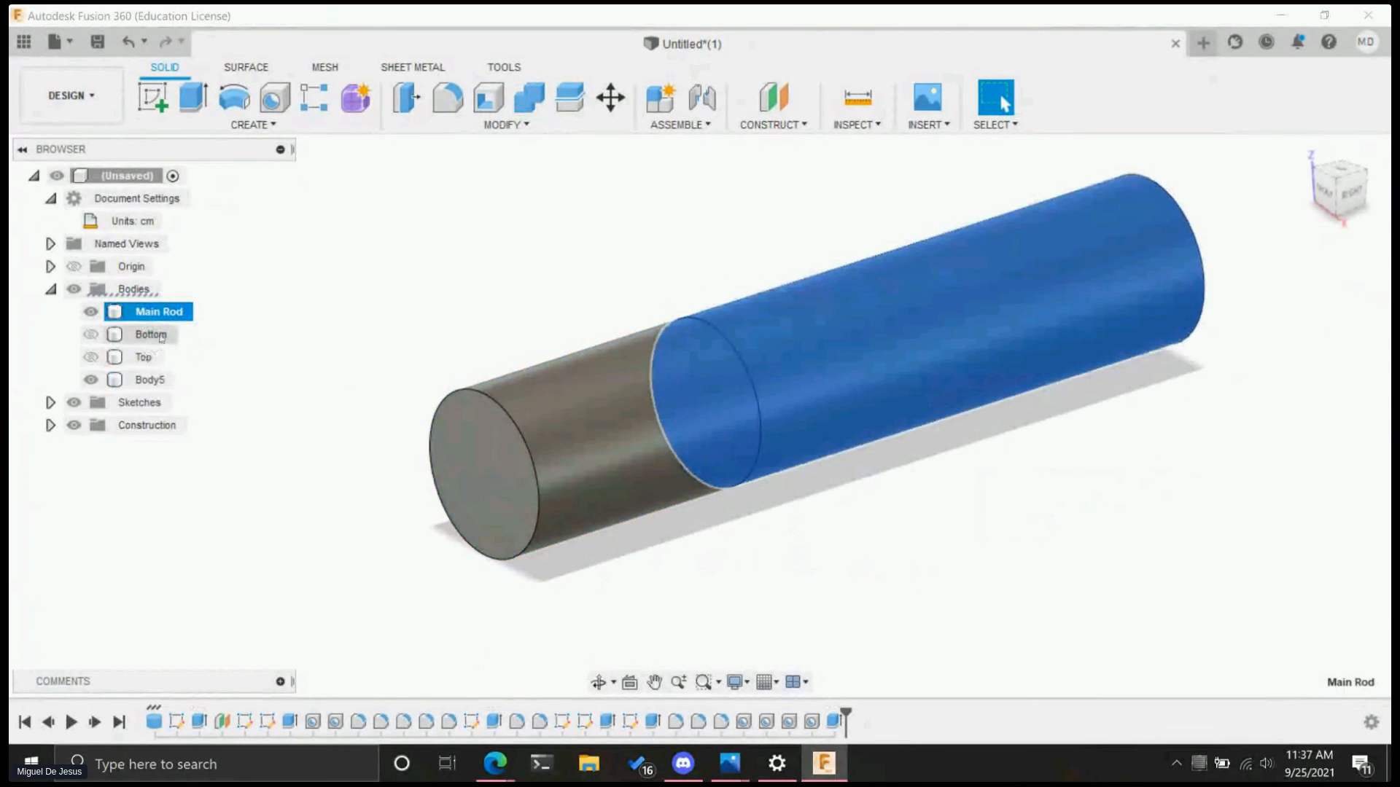
left_click(151, 380, "shift")
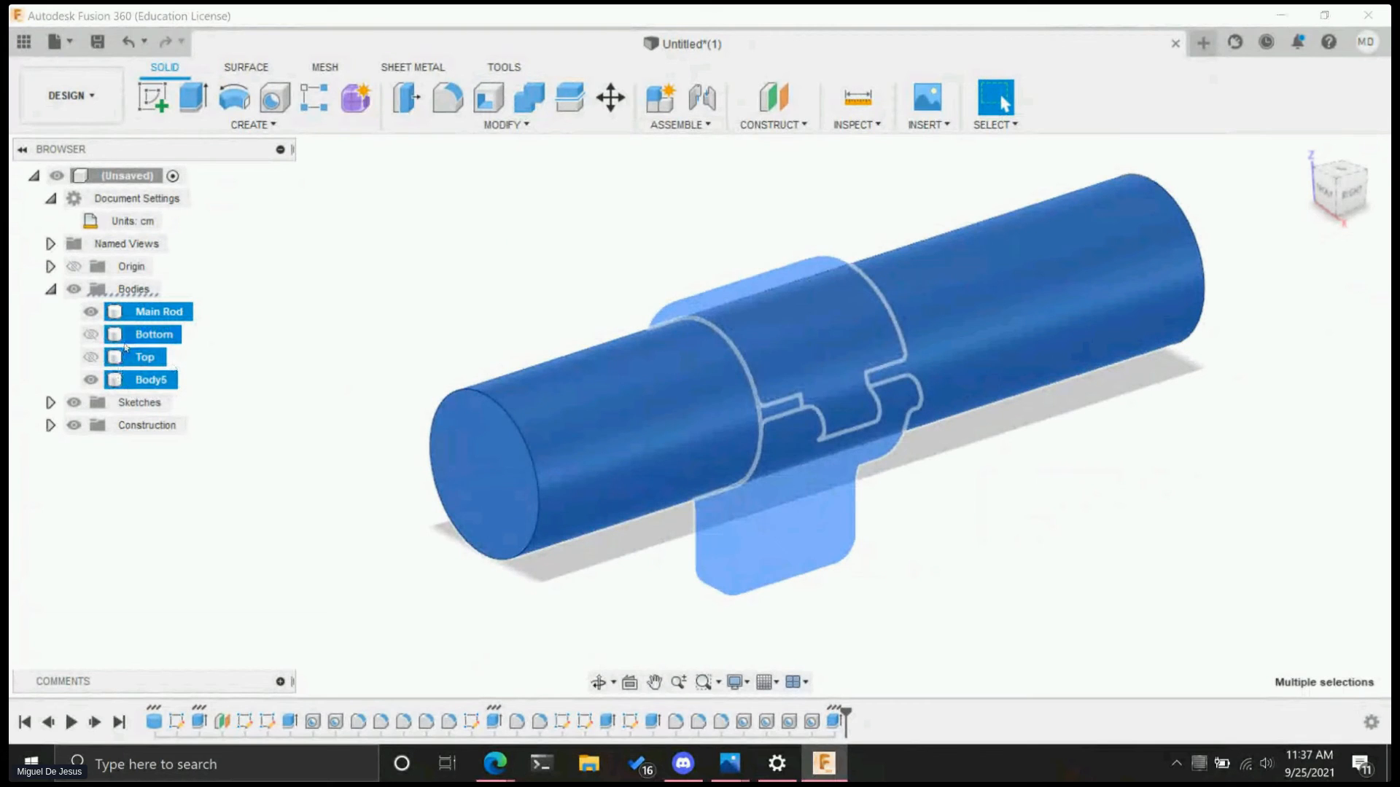
left_click(157, 312)
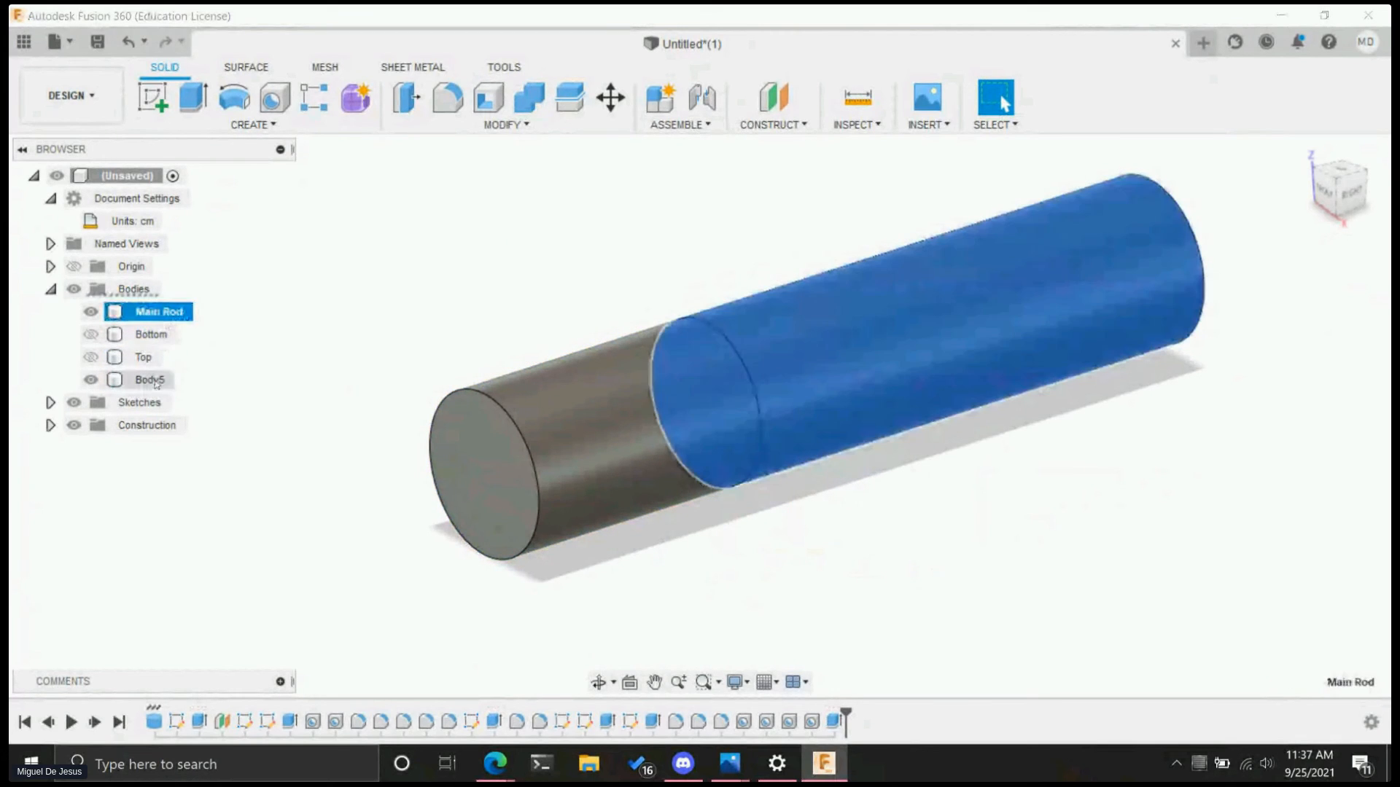
left_click(151, 379, "ctrl")
left_click(522, 96)
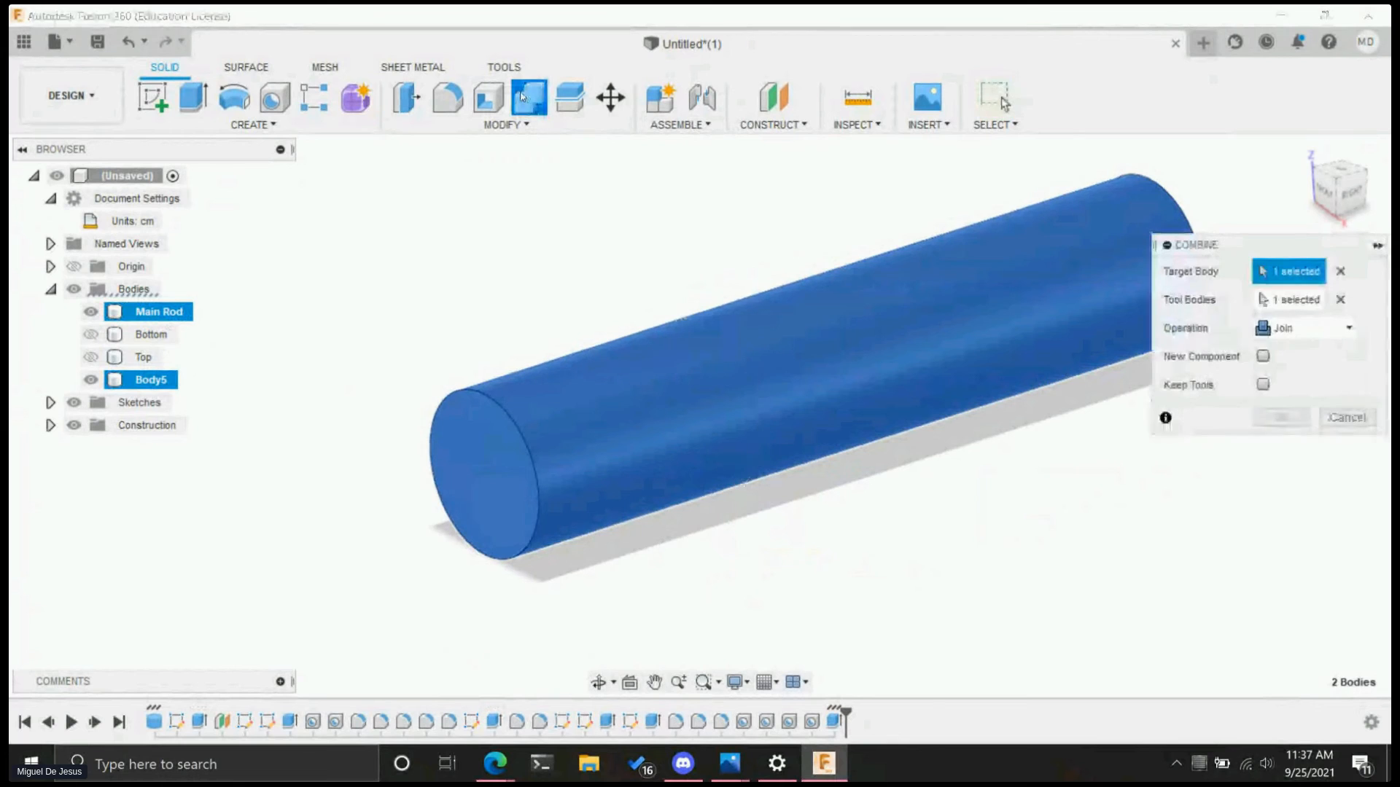
left_click(1281, 417)
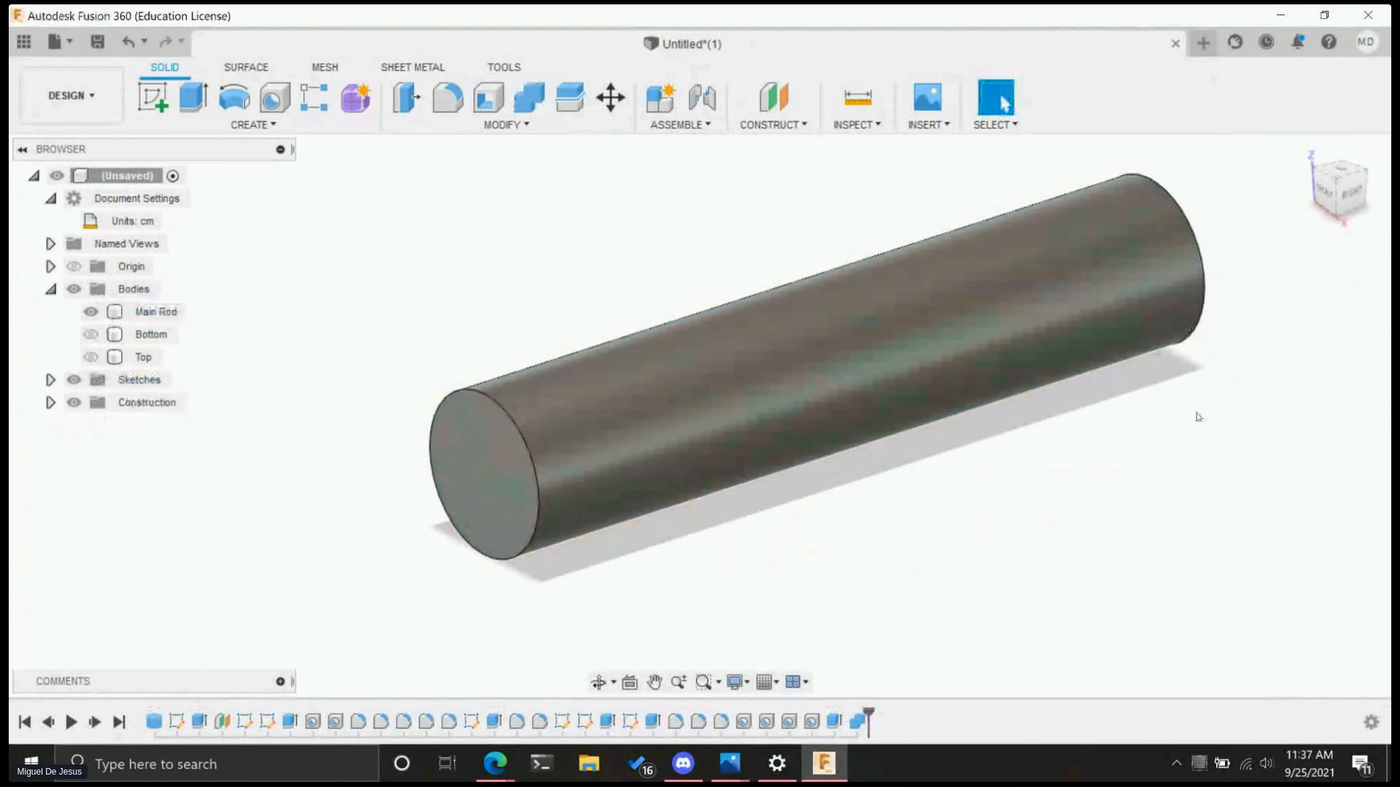
- Show the Bottom and Top clamp bodies together with the joined Main Rod
left_click(637, 363)
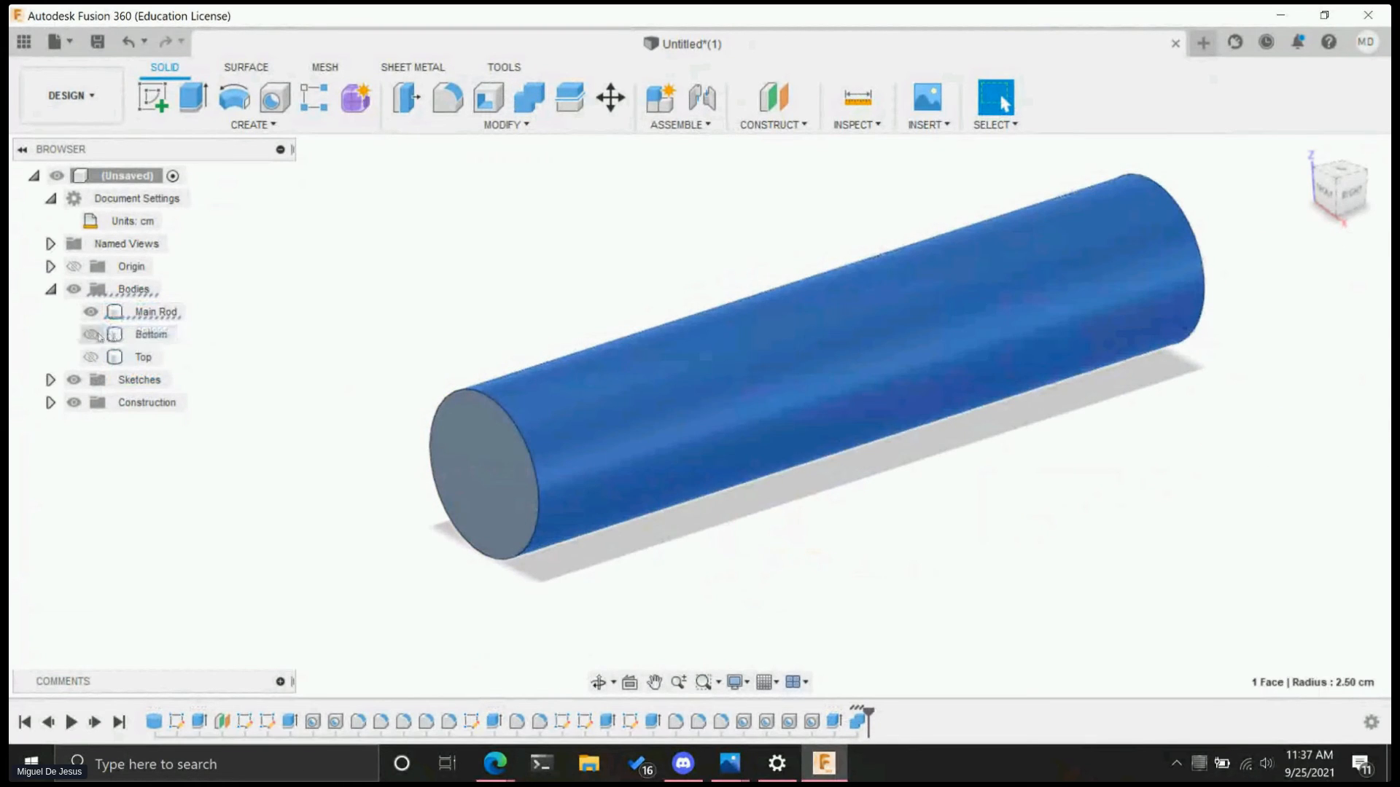
left_click(90, 334)
left_click(90, 357)
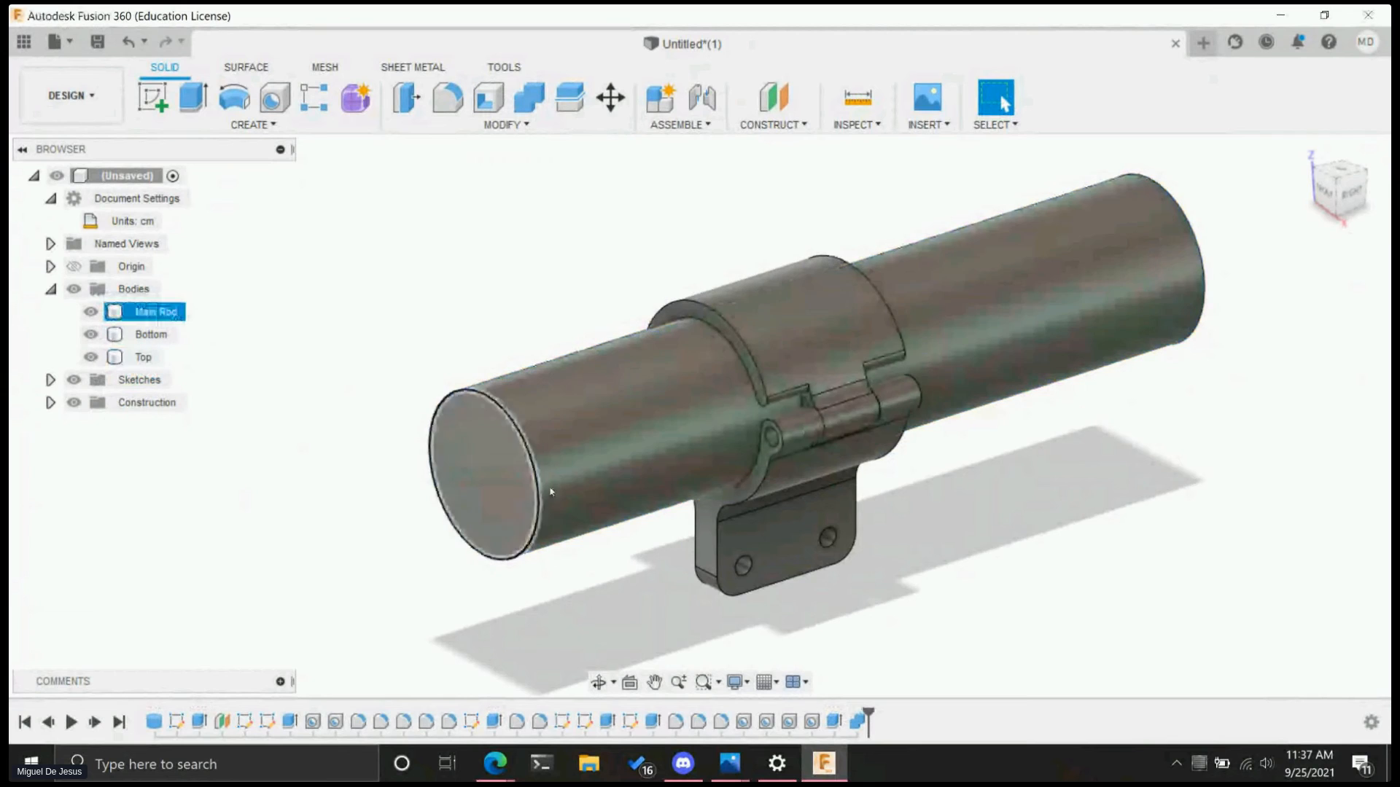
middle_click_drag(932, 528, 940, 525, "shift")
key("q")
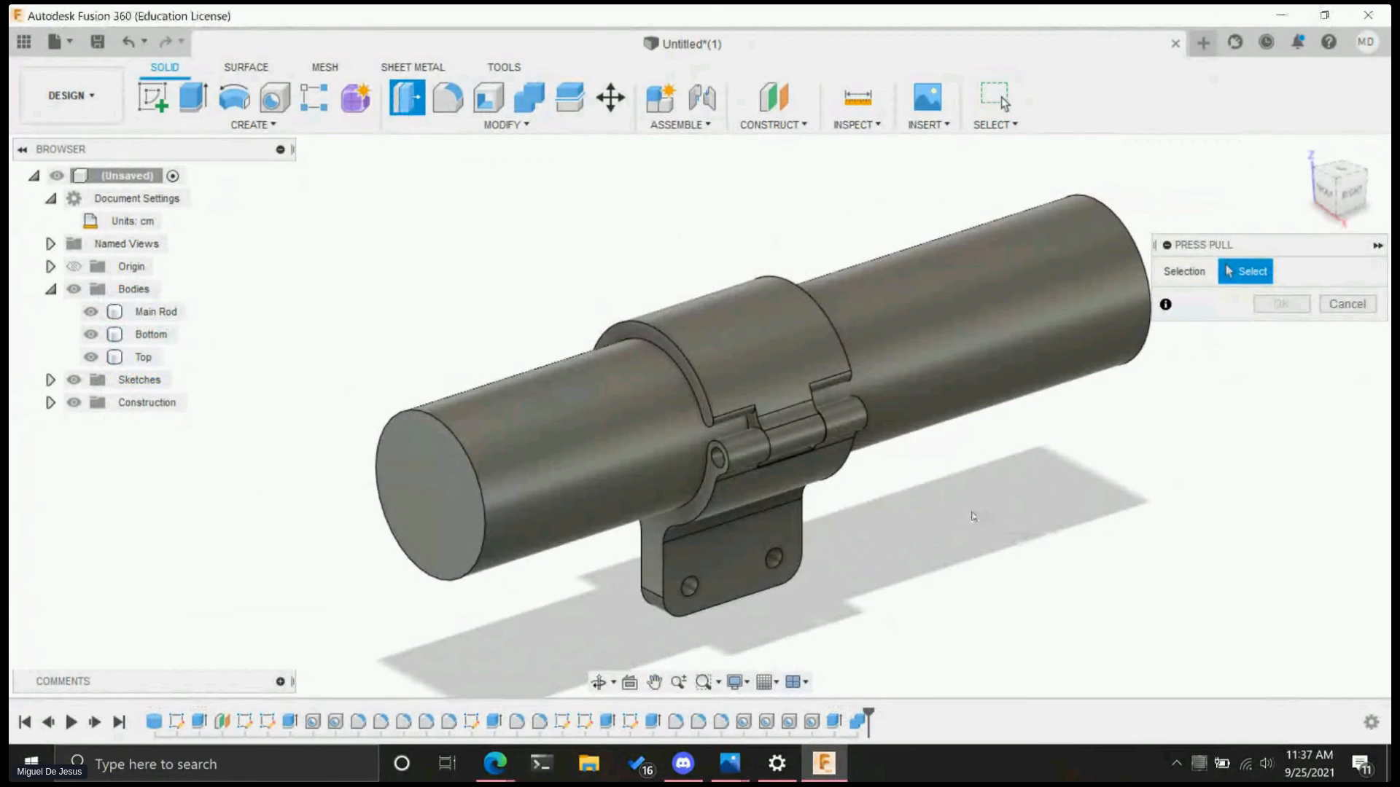
key("Escape")
mouse_move(833, 520)
middle_mouse_down("shift")
mouse_move(918, 468)
mouse_move(934, 397)
mouse_move(925, 483)
mouse_move(875, 487)
middle_mouse_up("shift")
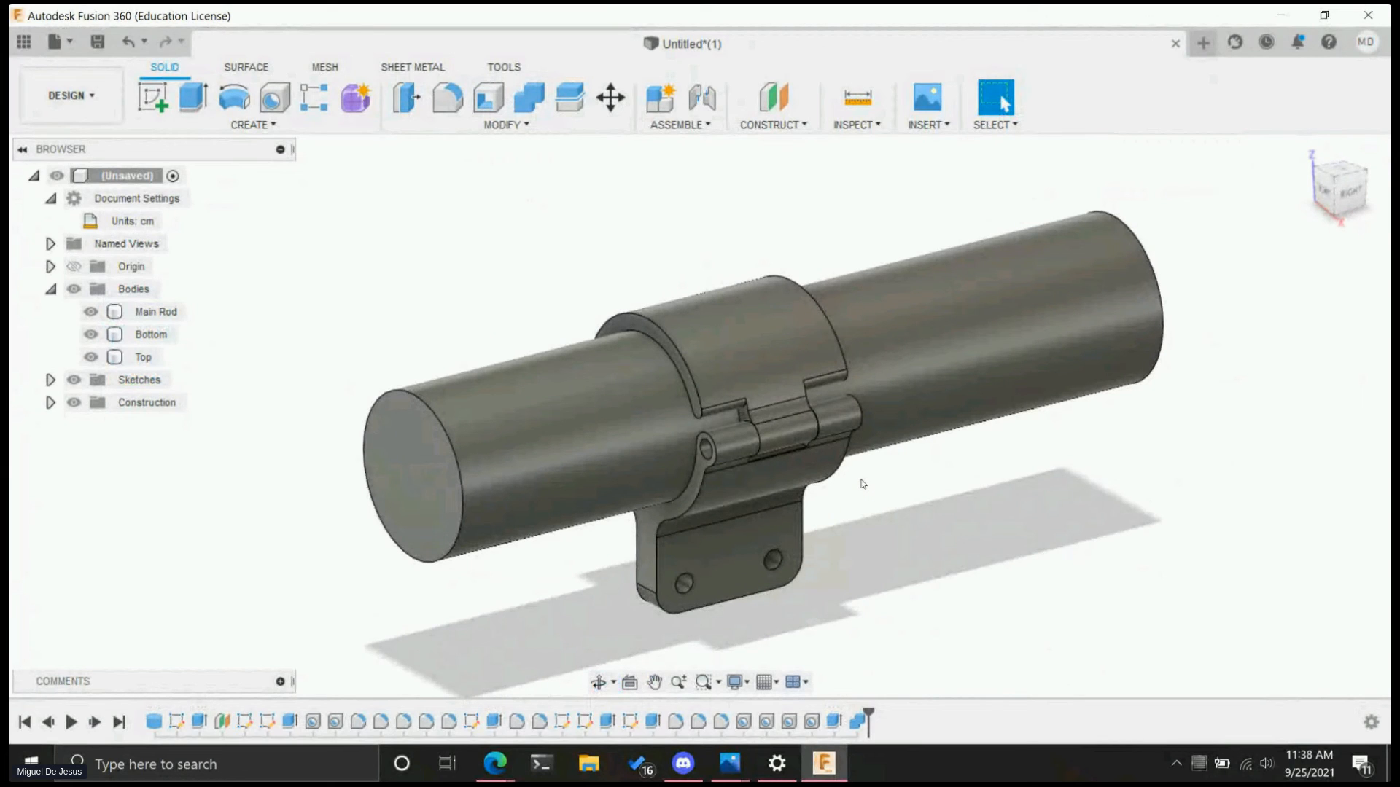
mouse_move(893, 473)
middle_mouse_down("shift")
mouse_move(920, 456)
mouse_move(917, 478)
middle_mouse_up("shift")
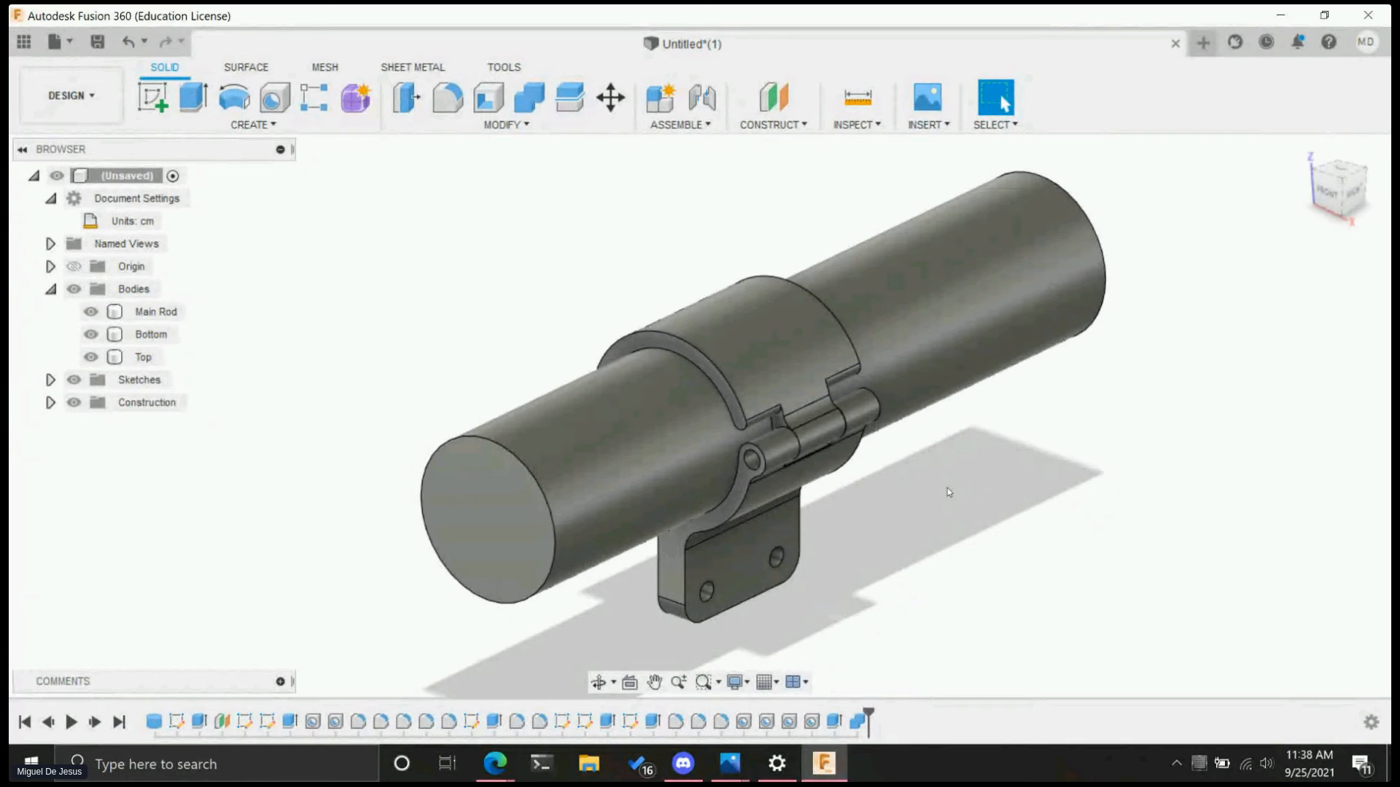
left_click(252, 125)
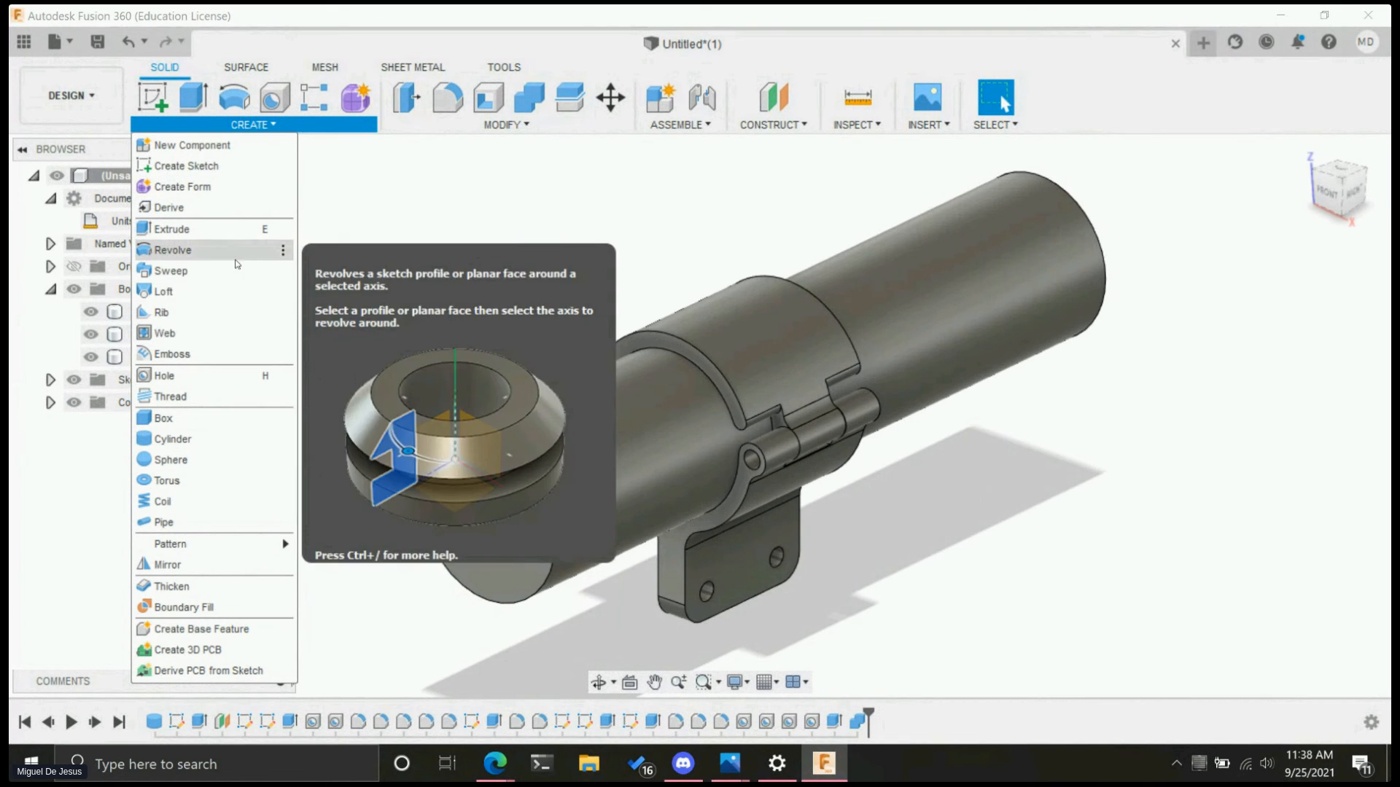
left_click(330, 409)
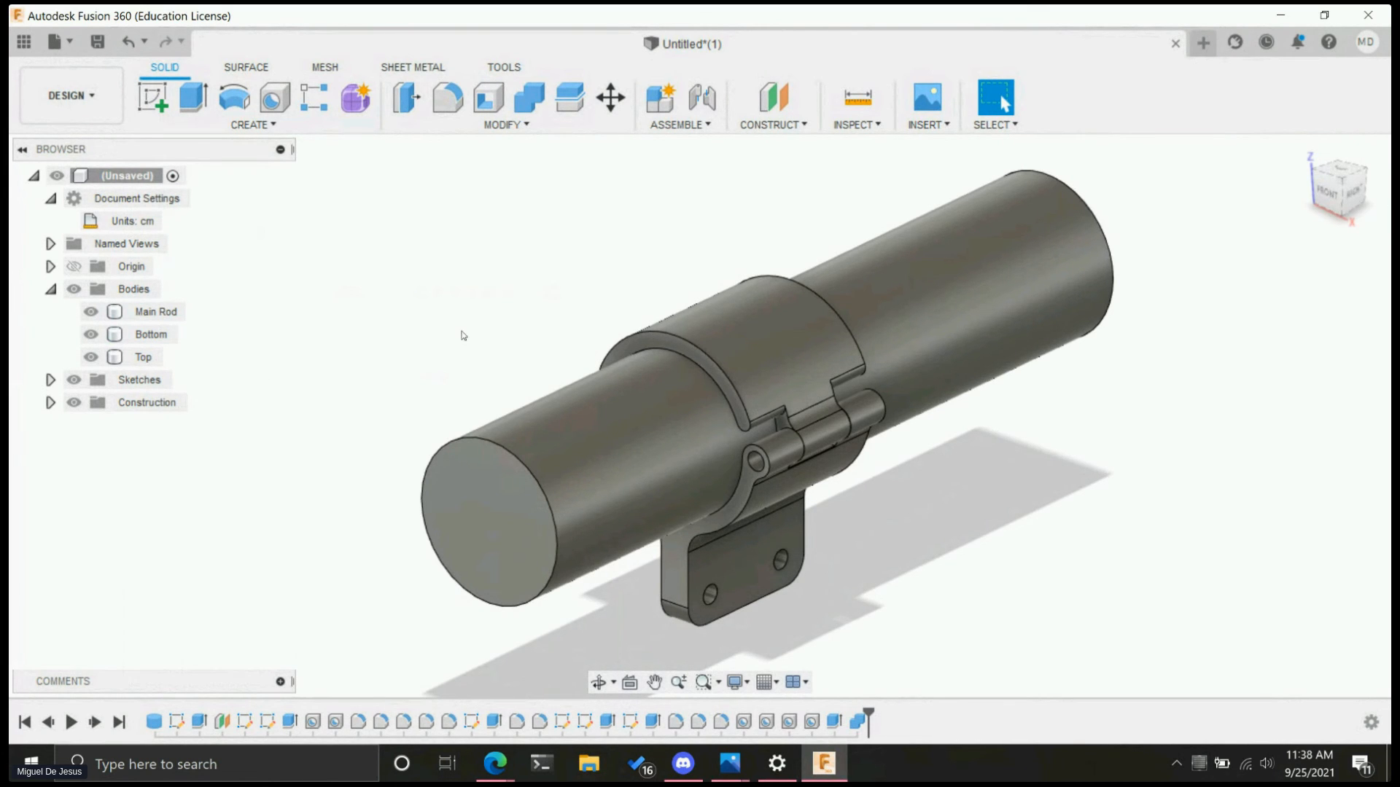
scroll(901, 566, "up", 2)
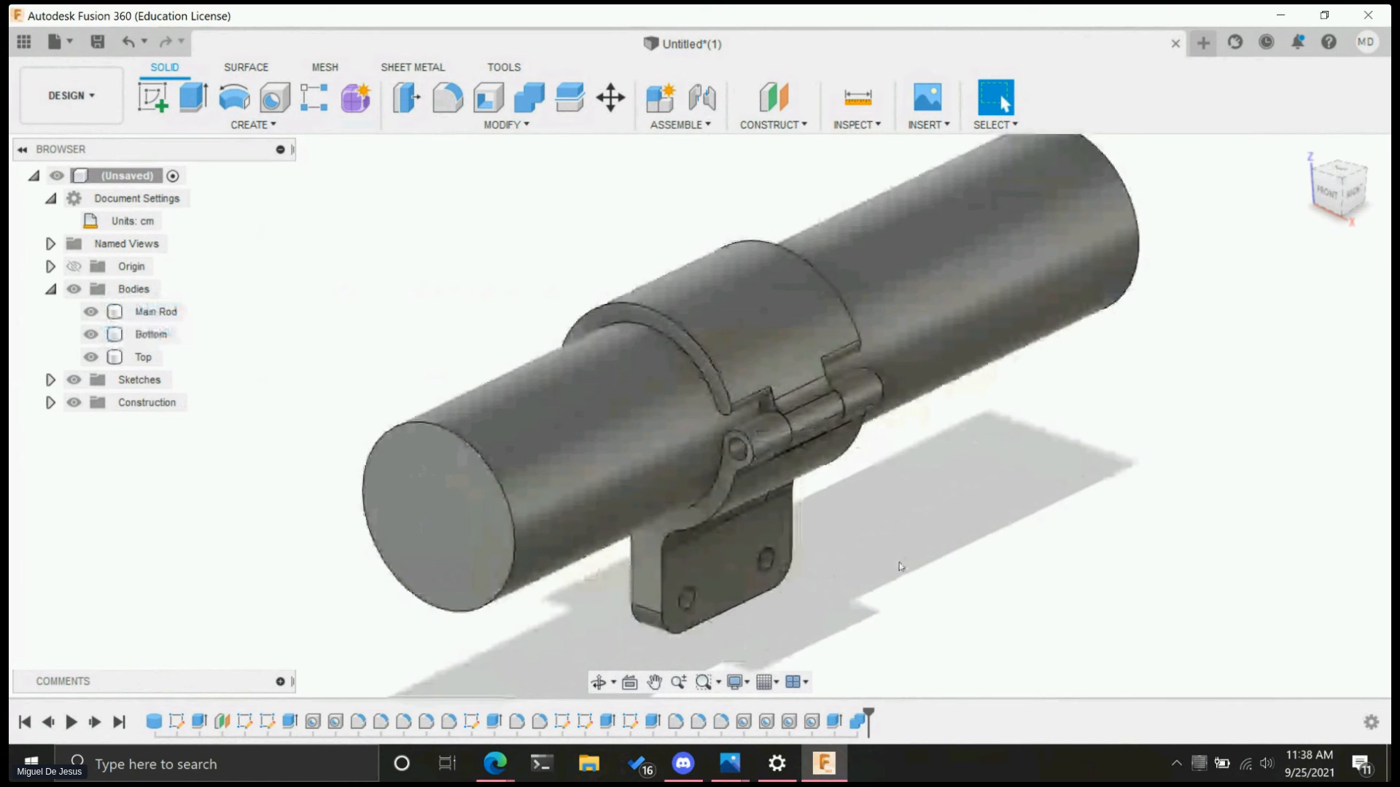
scroll(879, 531, "up", 1)
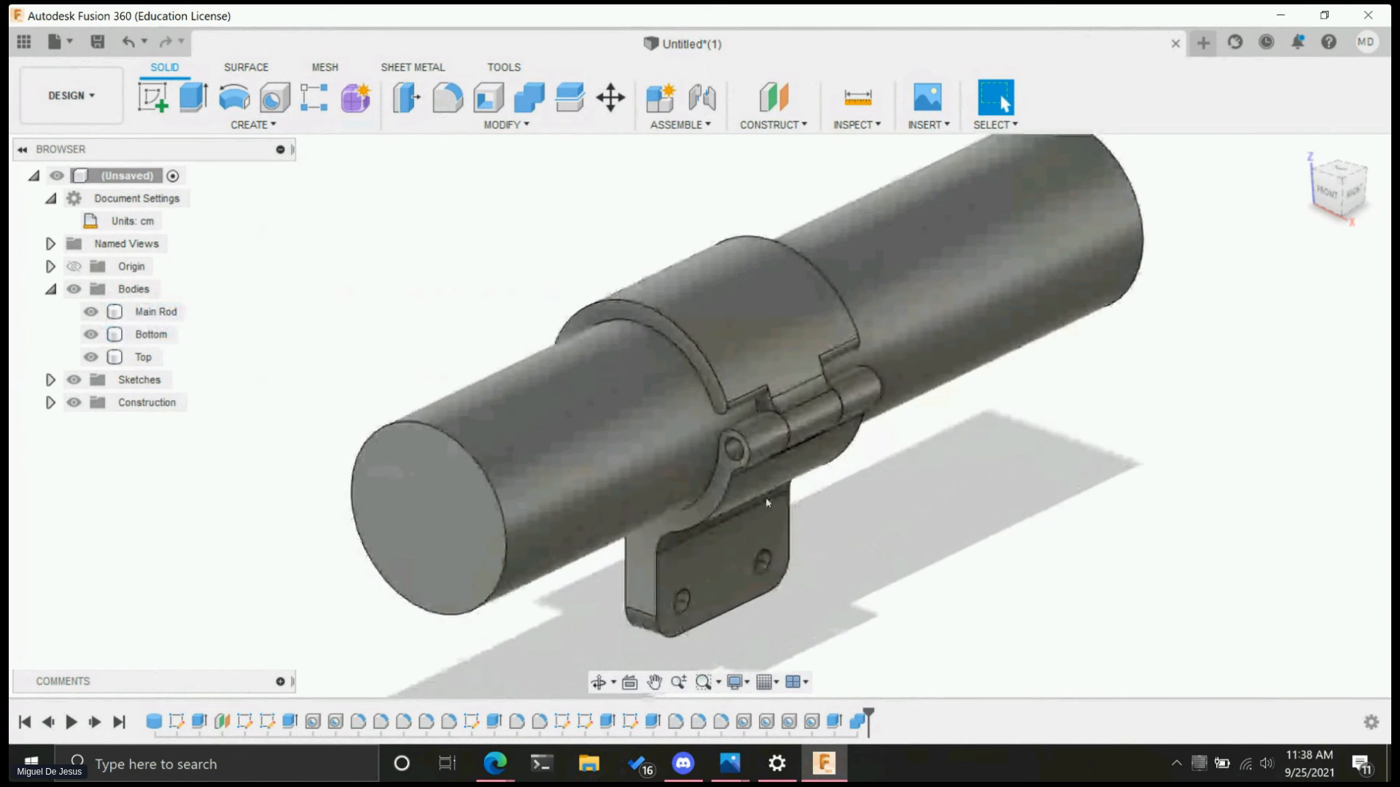
left_click(51, 41)
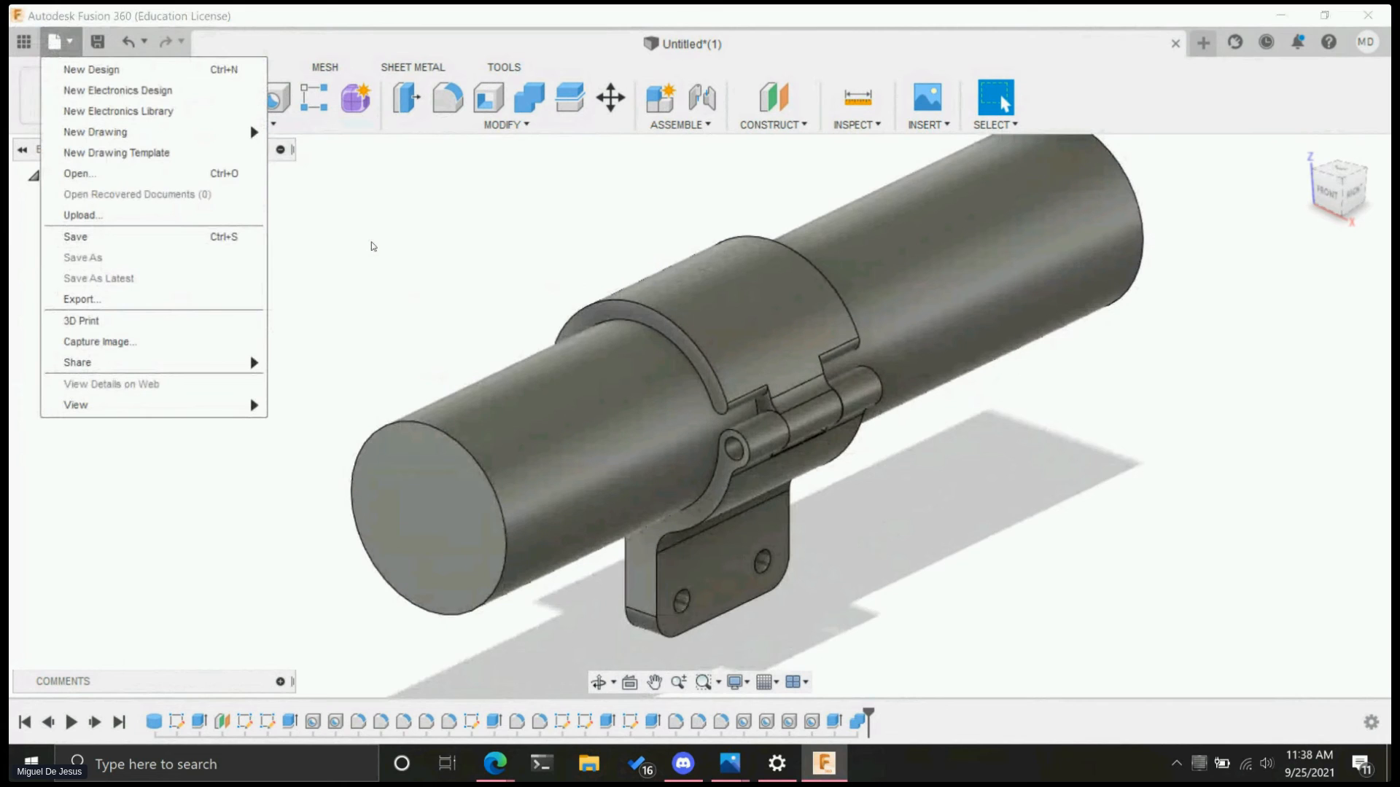
left_click(371, 246)
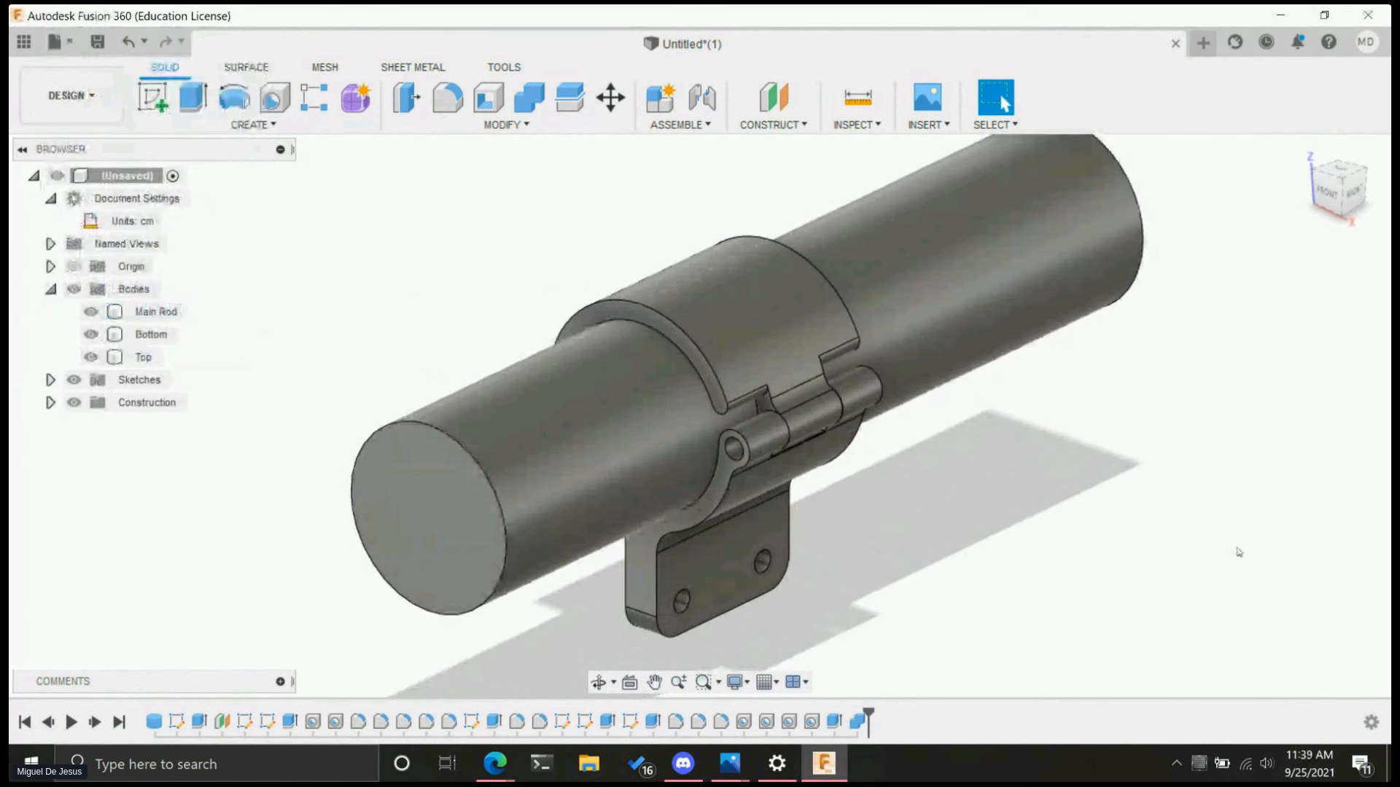
scroll(1160, 537, "down", 2)
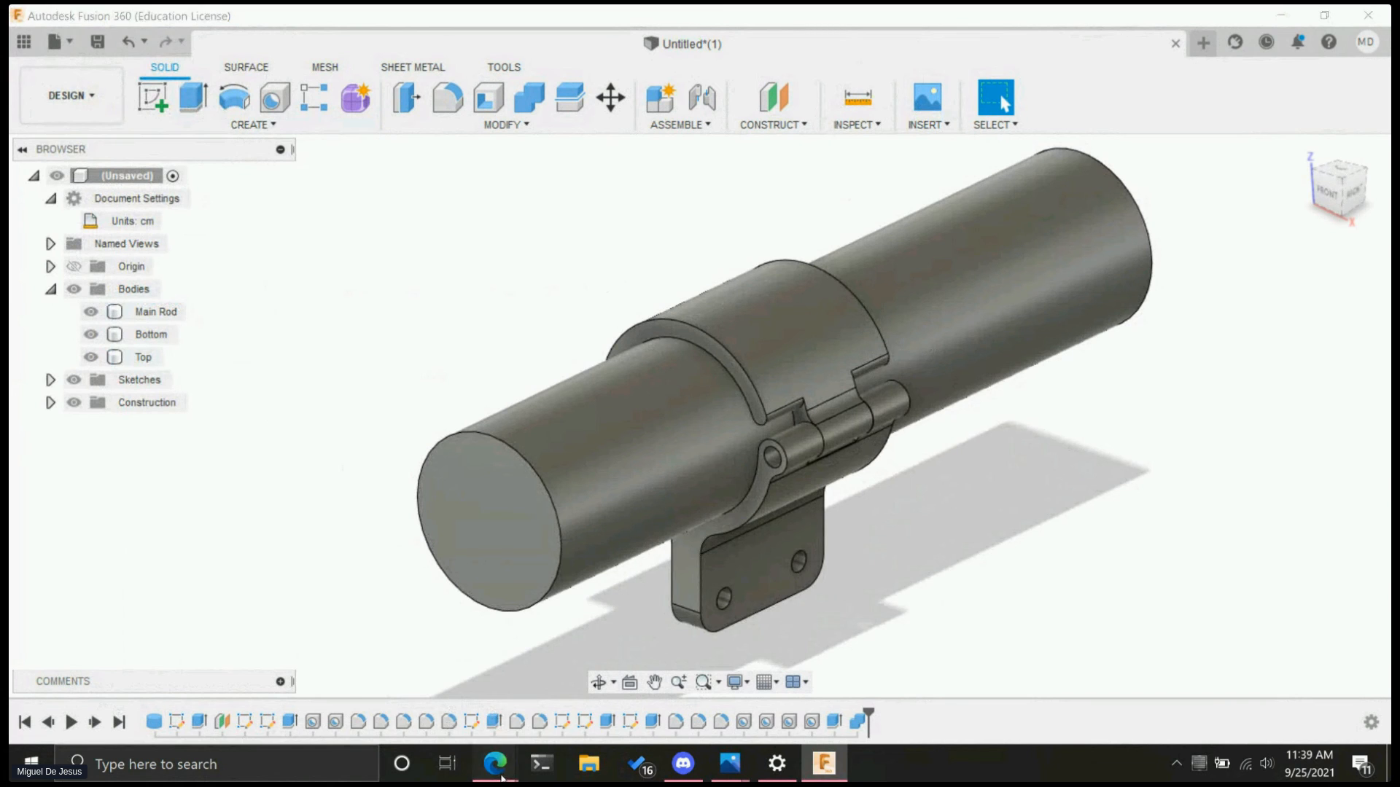
- Switch to the Edge browser, search the web for thingiverse, and open the Thingiverse website
mouse_move(502, 779)
mouse_move(421, 712)
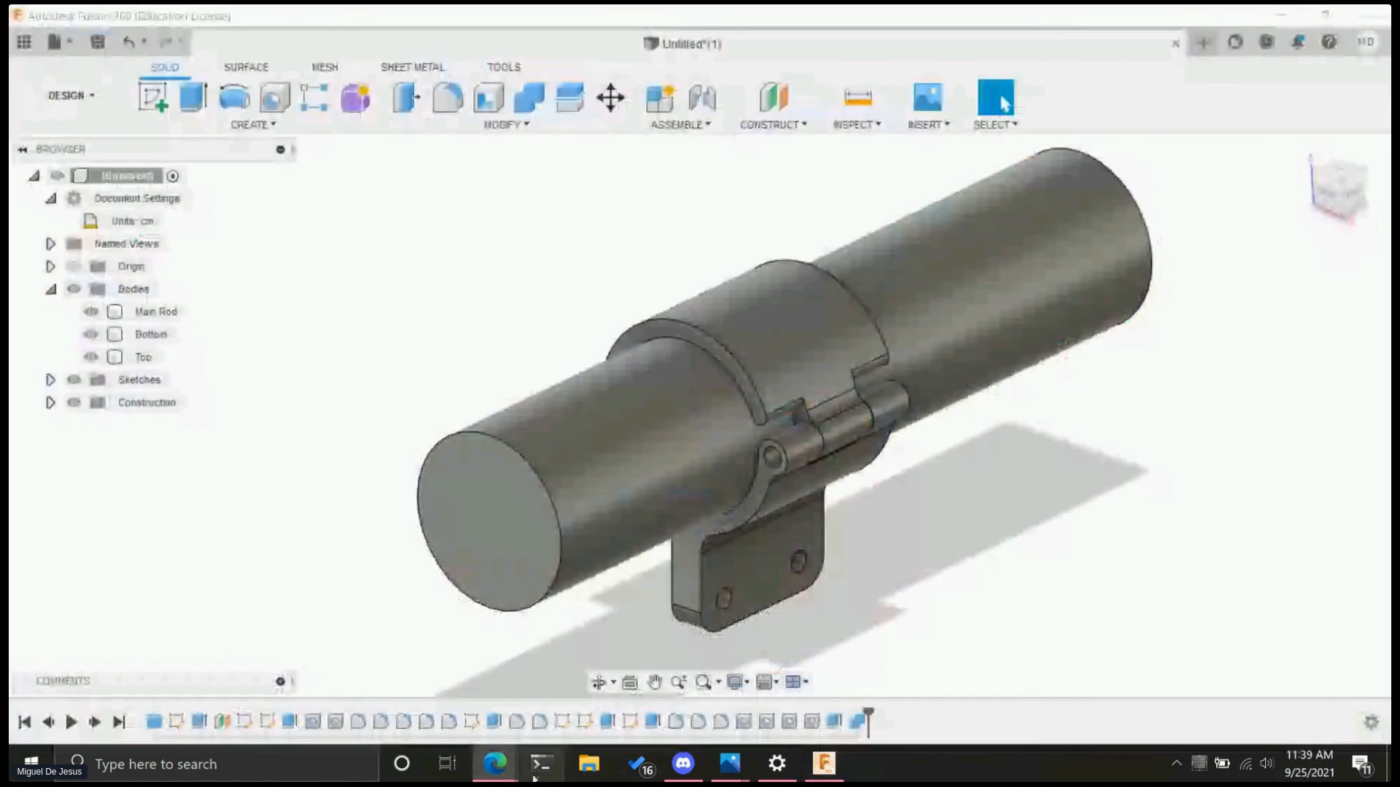
left_click(538, 774)
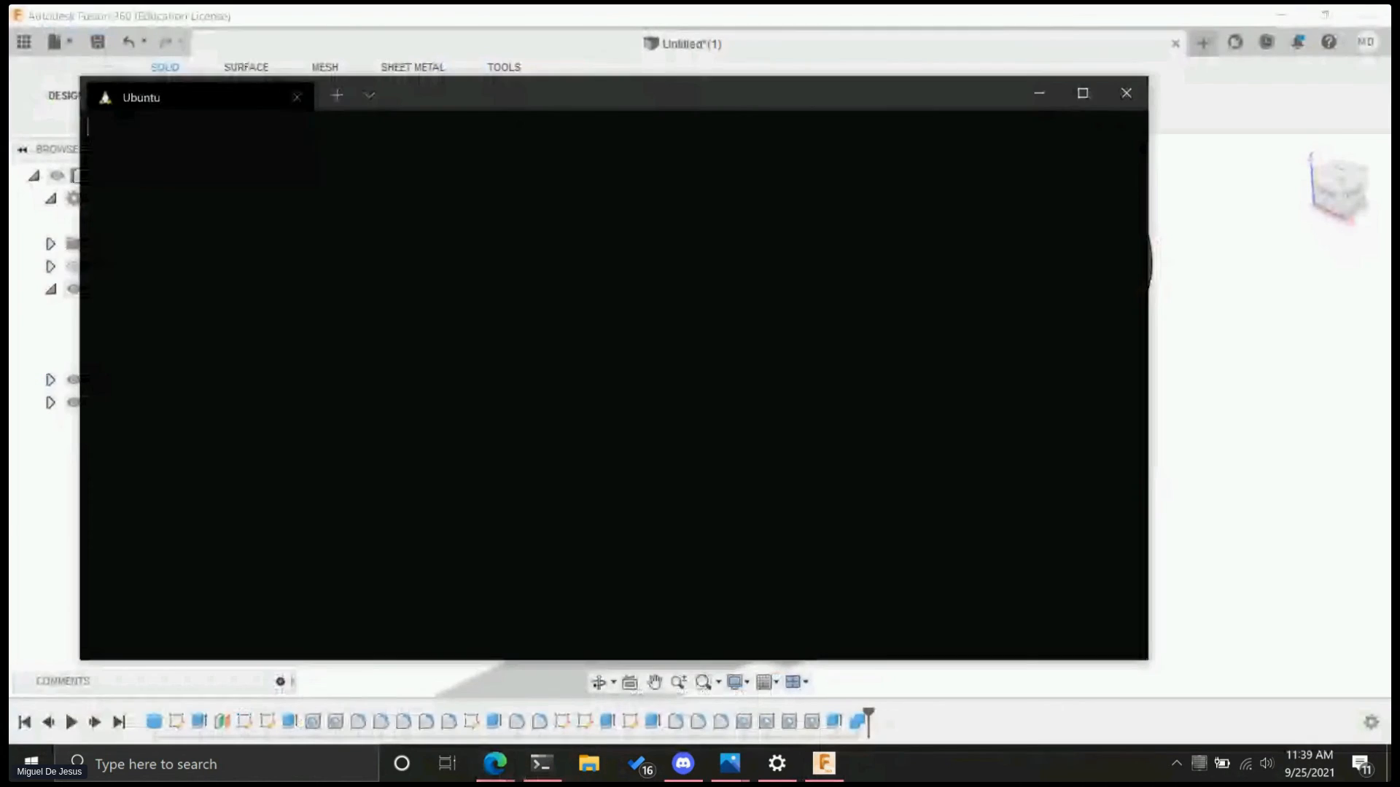
left_click(1130, 93)
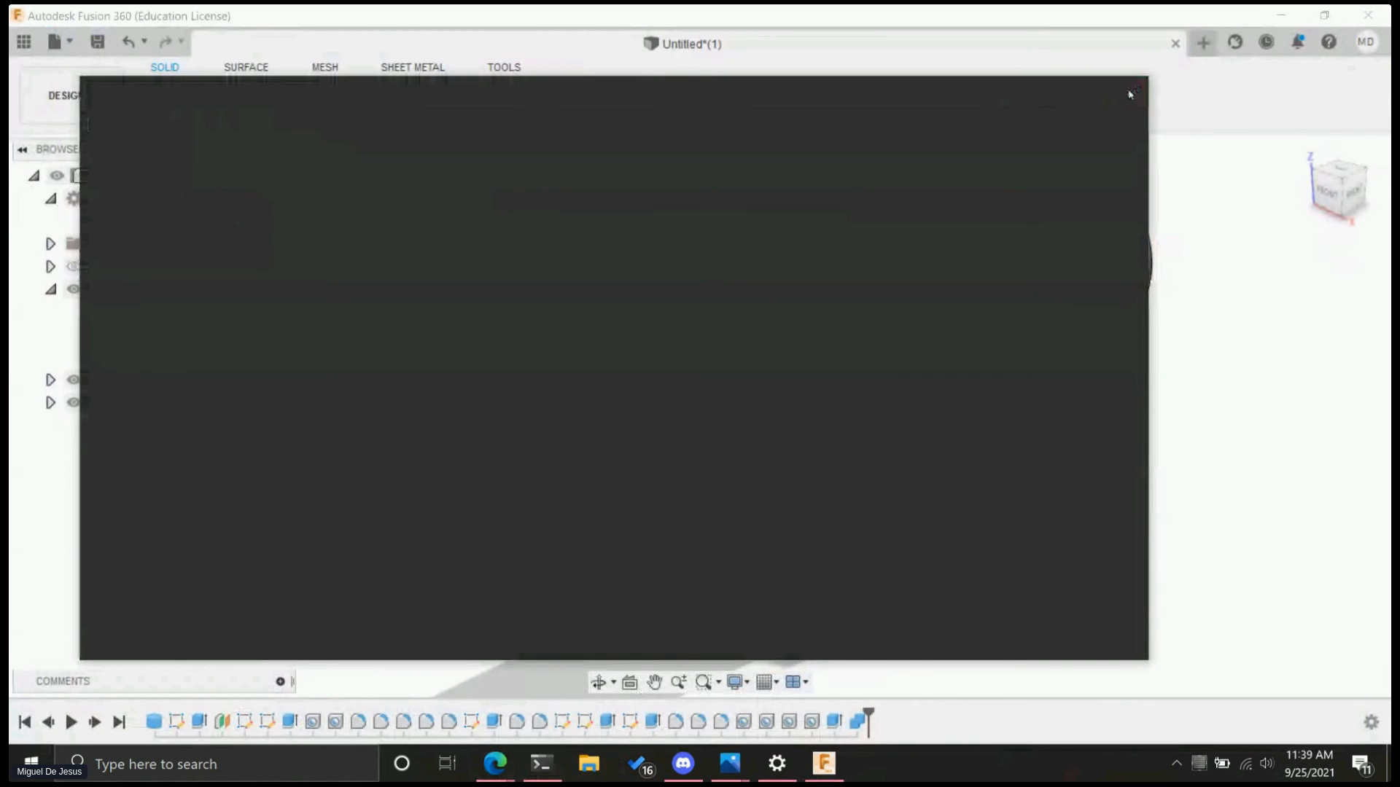
left_click_drag(8, 11, 326, 9)
type("thingiverse.")
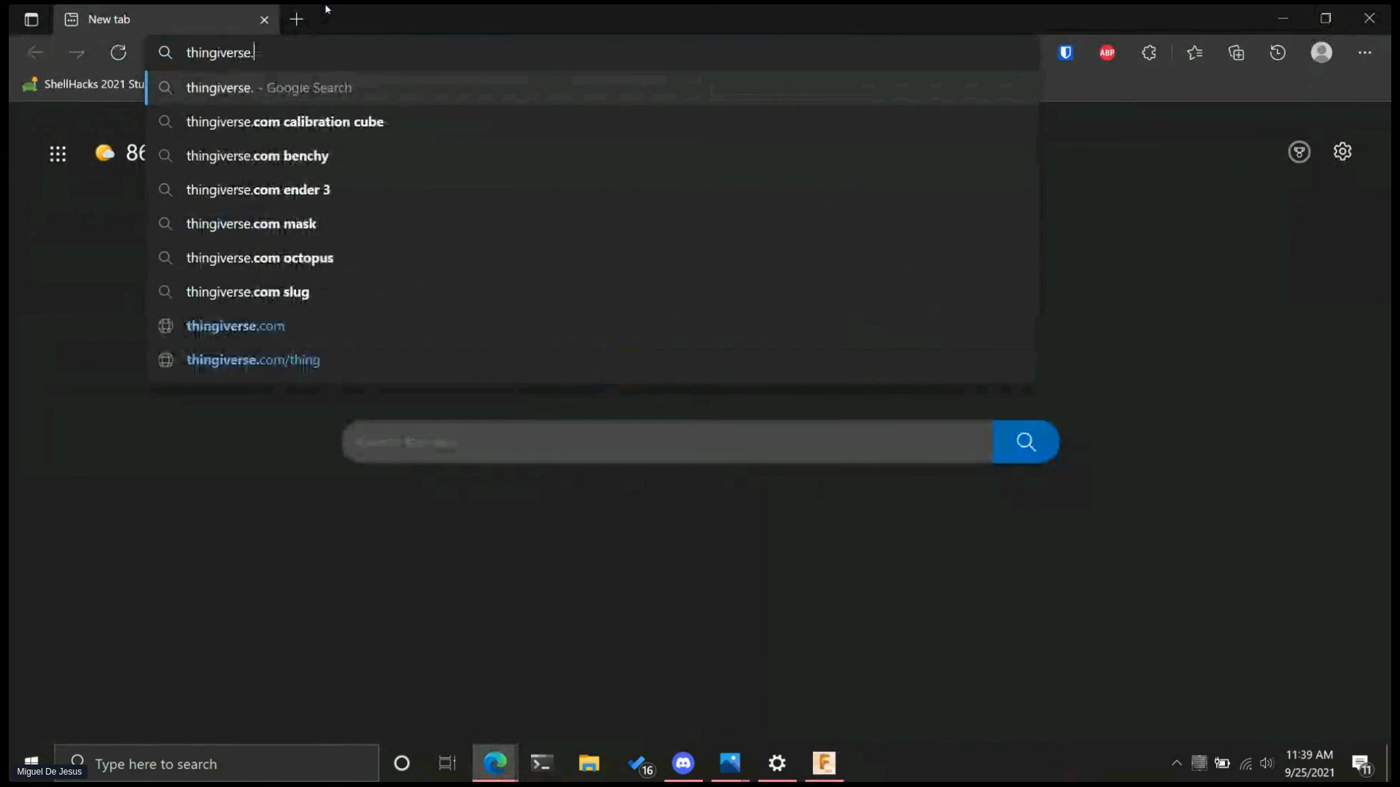
key("Return")
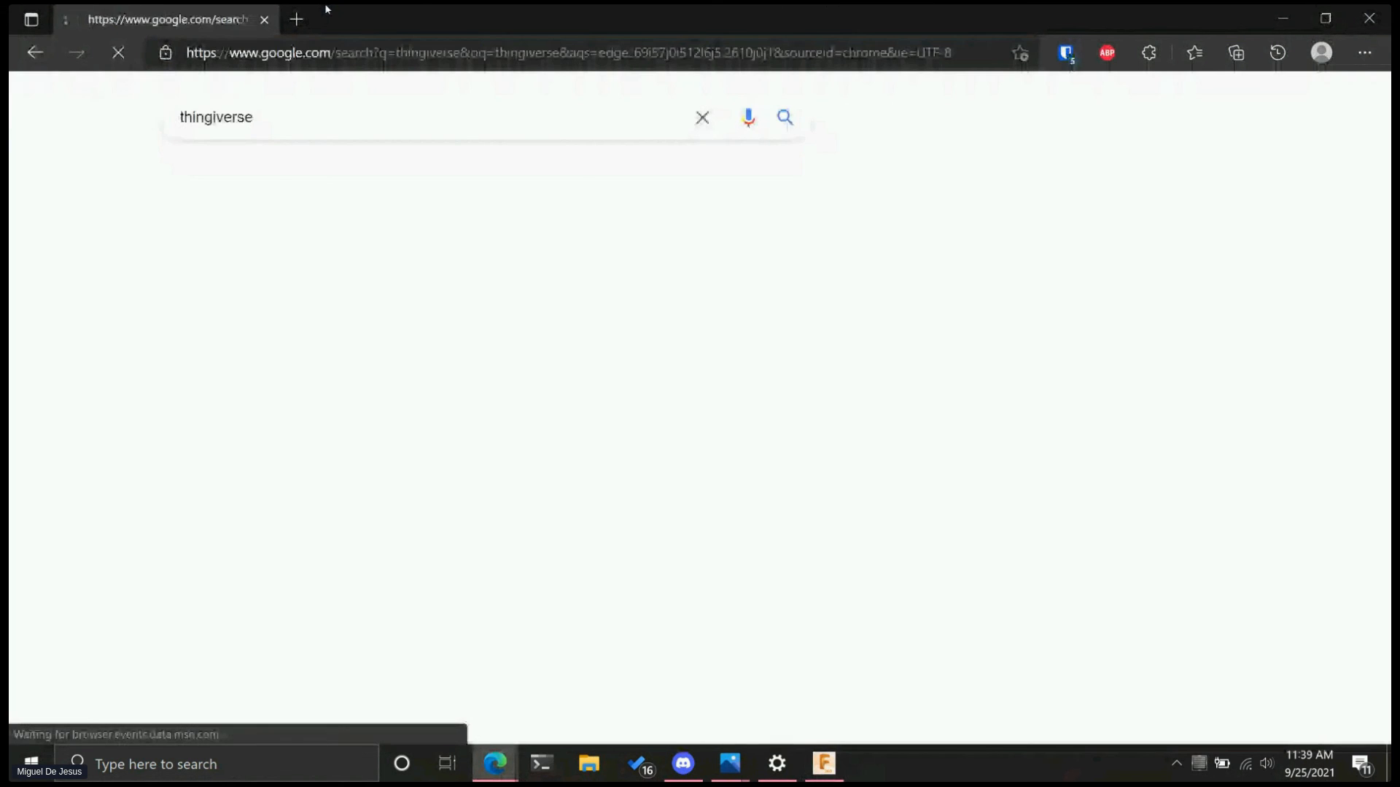
left_click(272, 286)
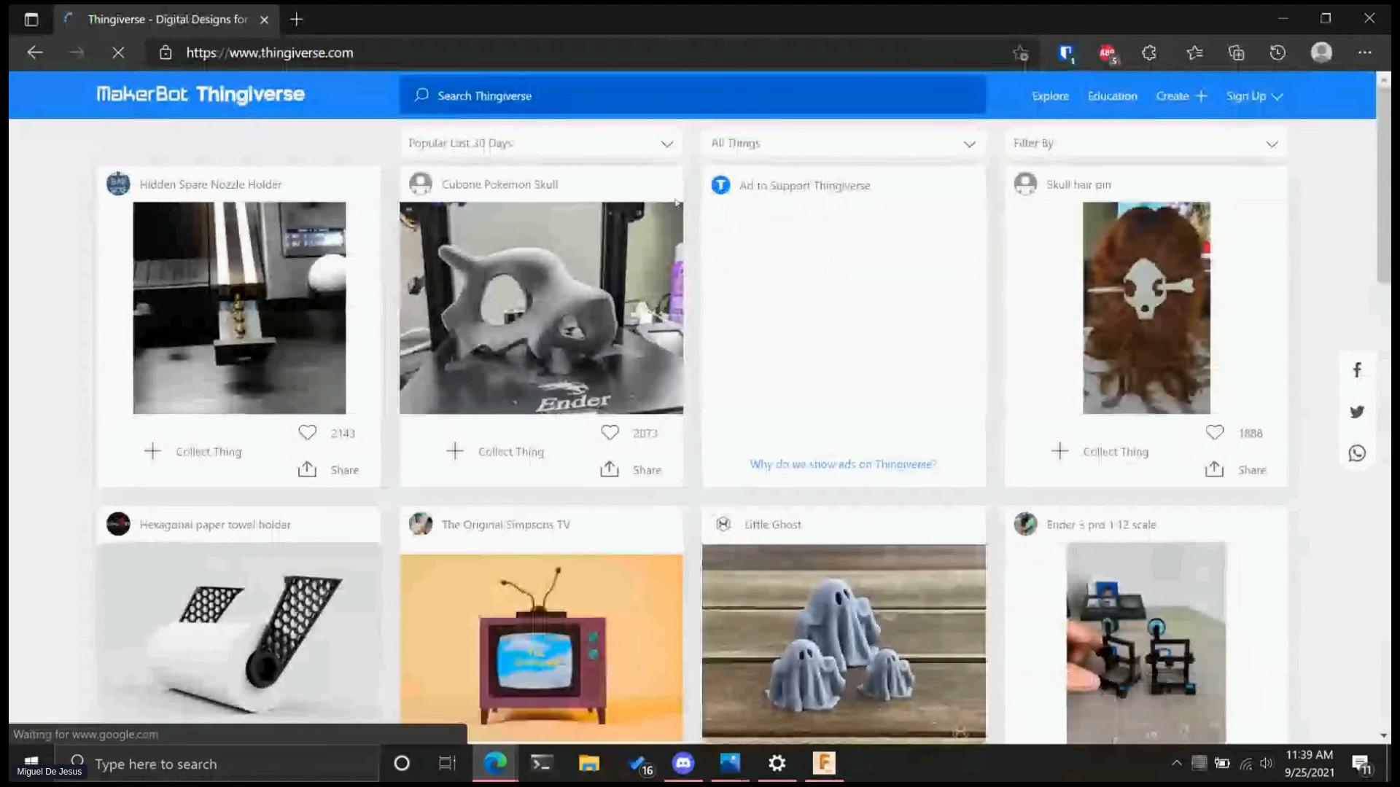
- Browse the popular designs on the Thingiverse home page and search the site for "robot arm"
scroll(210, 415, "down", 4)
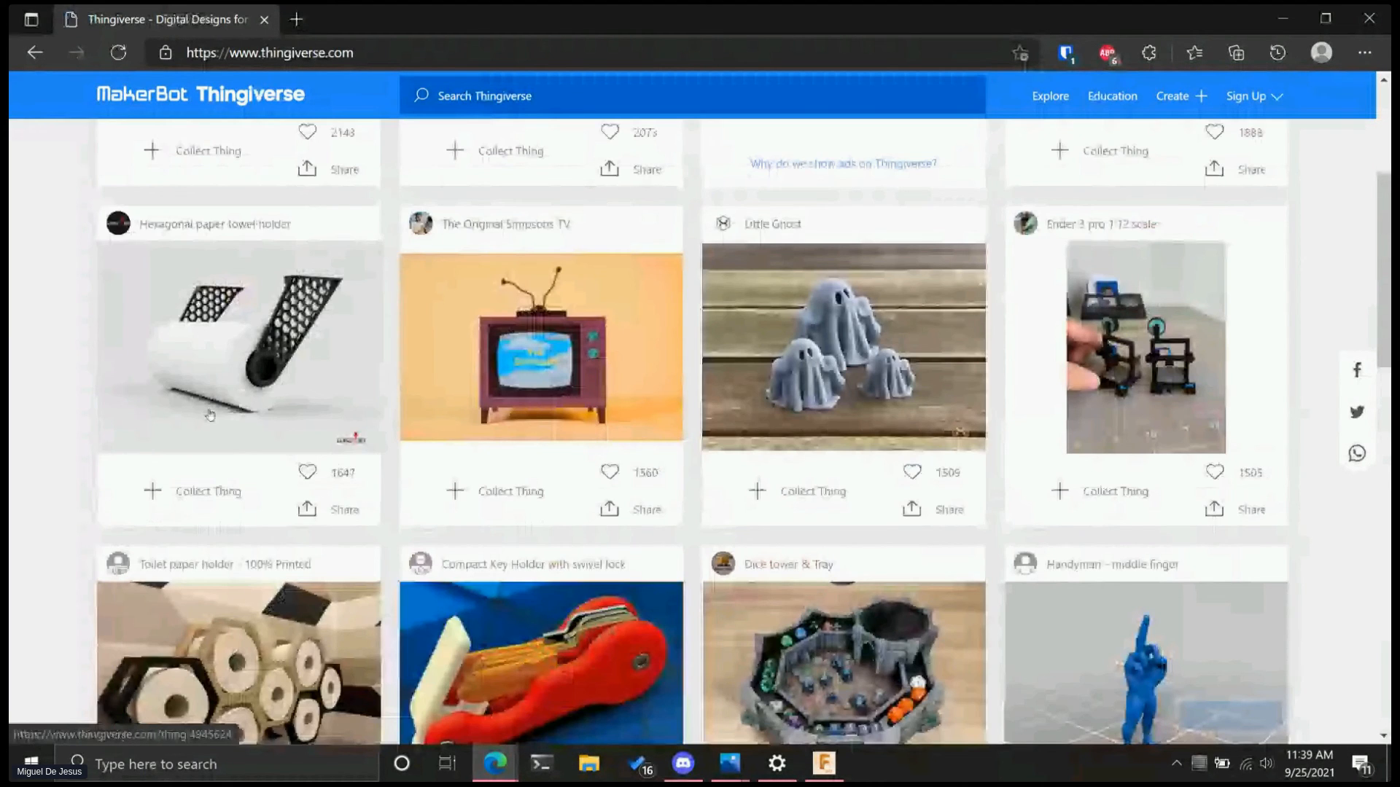
scroll(210, 416, "up", 4)
left_click(619, 89)
type("robot arm")
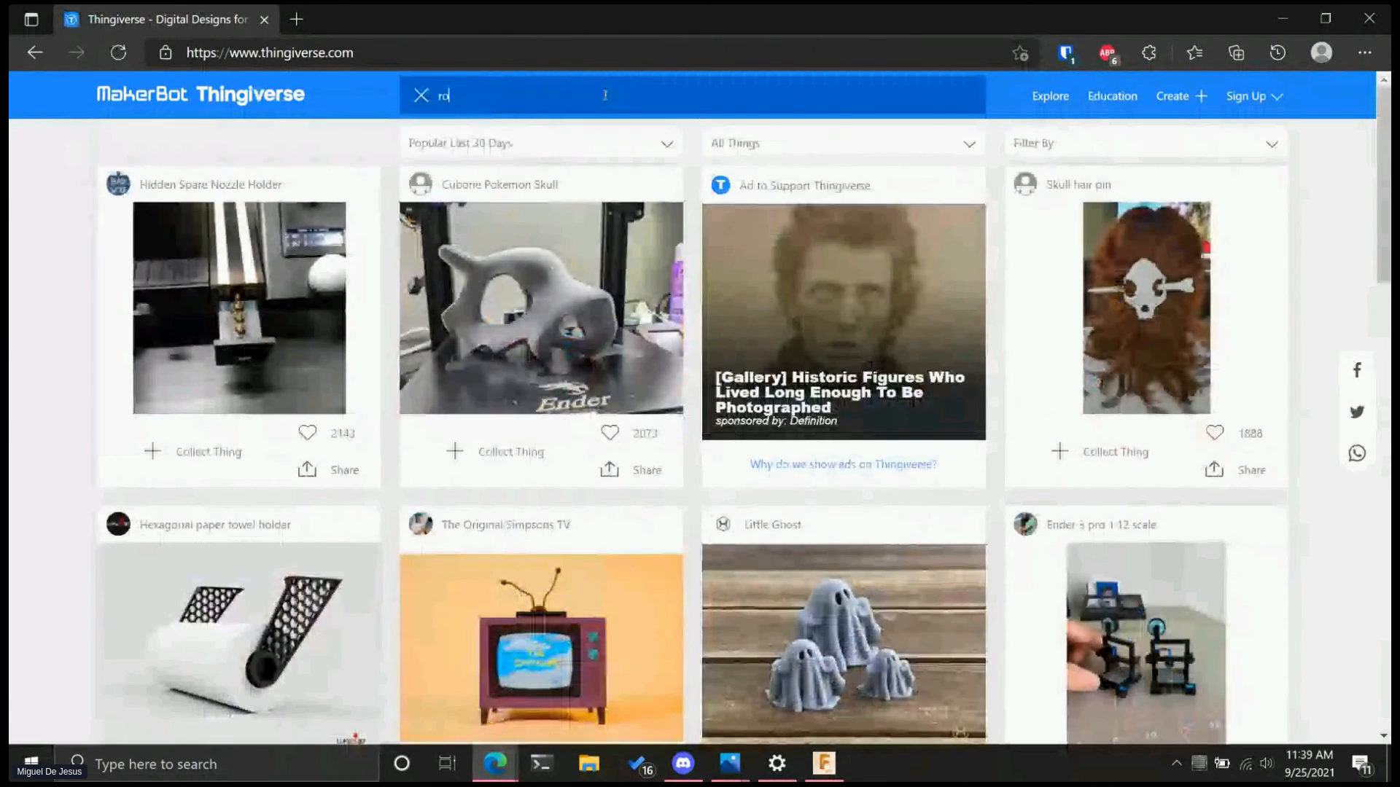
key("Return")
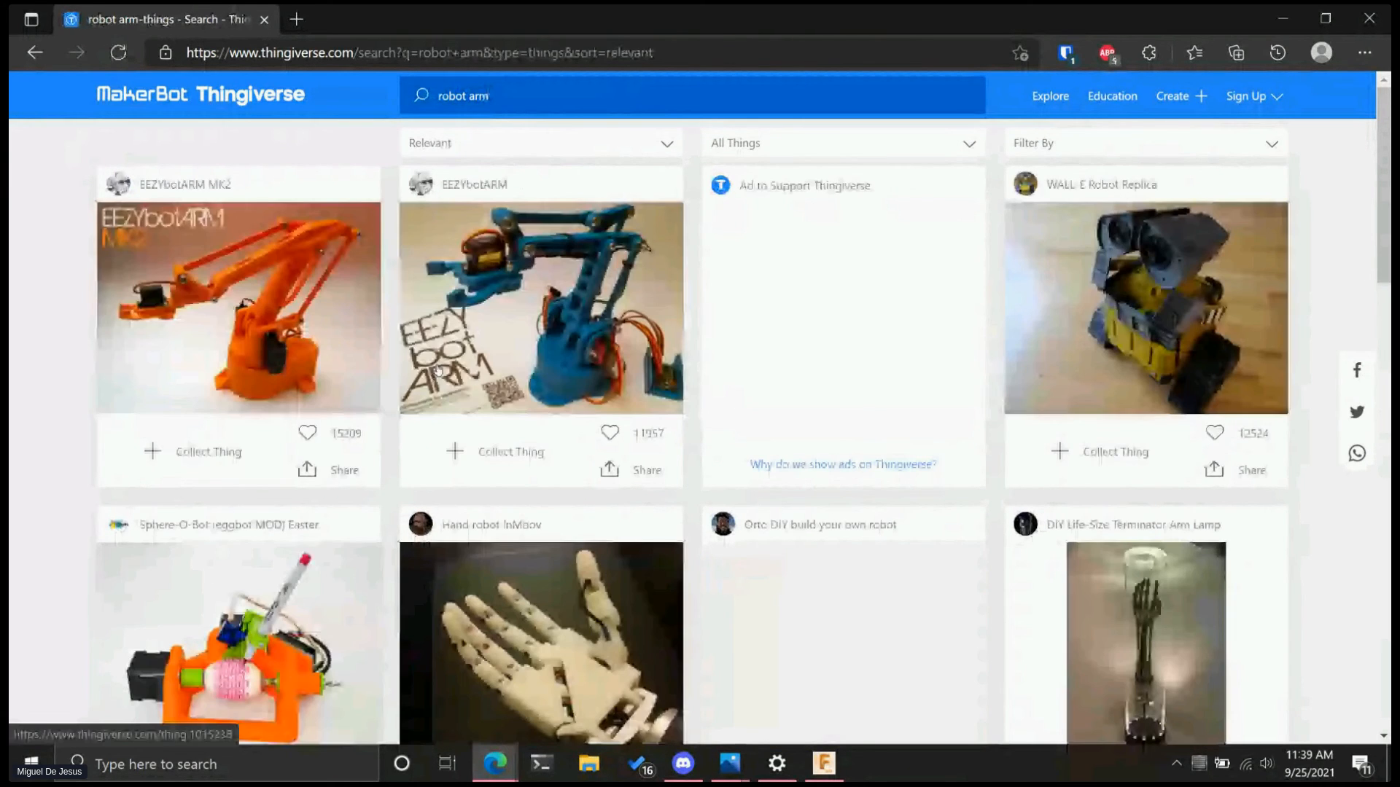
- Open the EEZYbotARM MK2 design from the robot arm results and view its photos
scroll(441, 319, "down", 1)
scroll(441, 319, "up", 1)
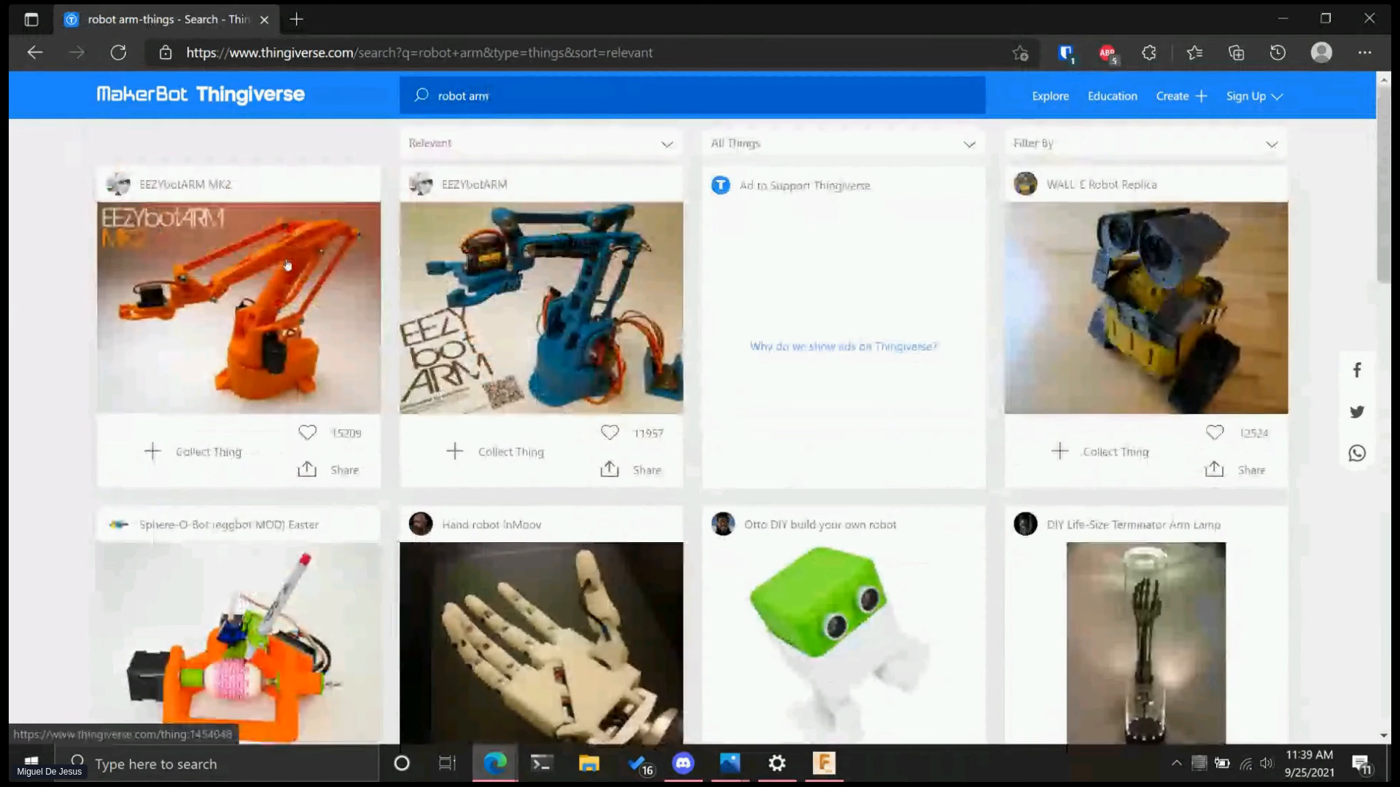
left_click(287, 265)
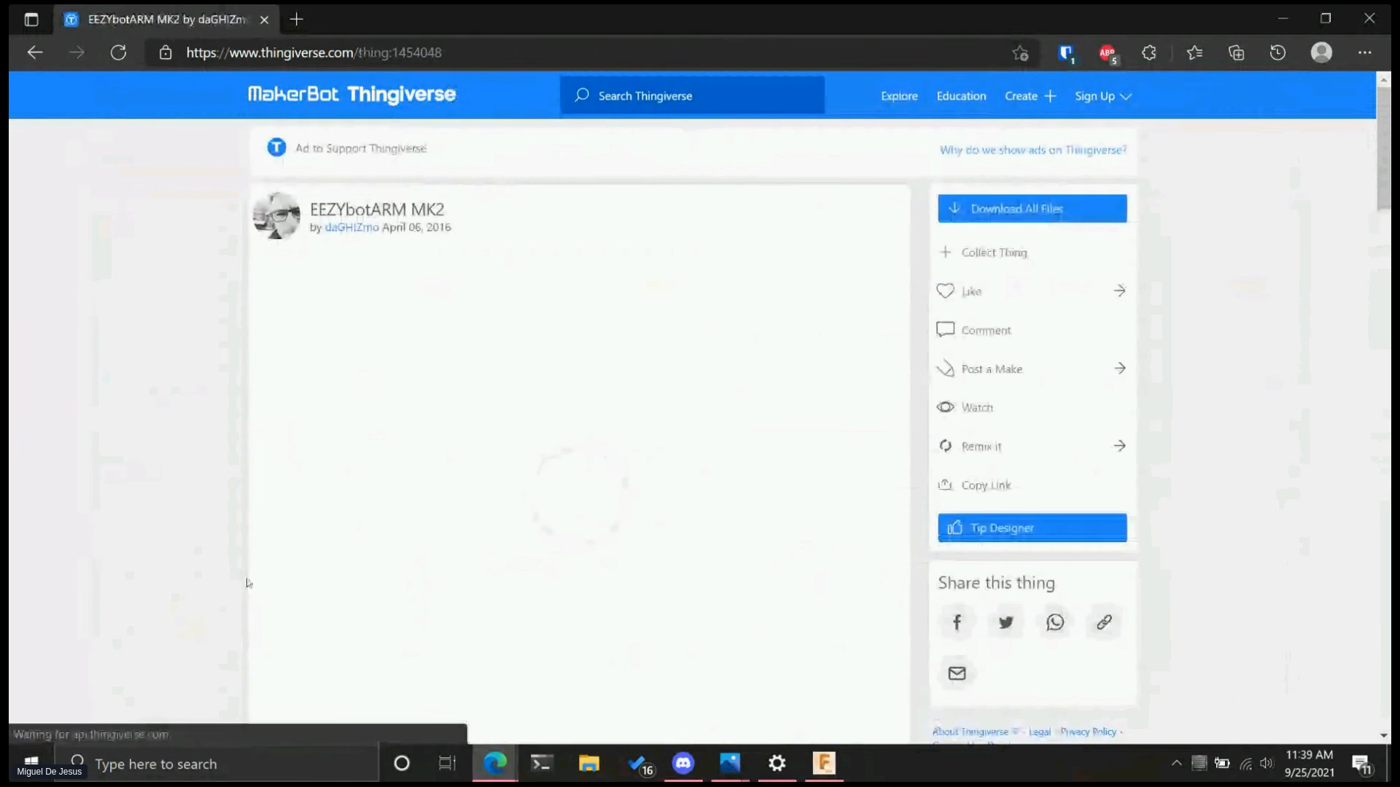
scroll(434, 439, "down", 2)
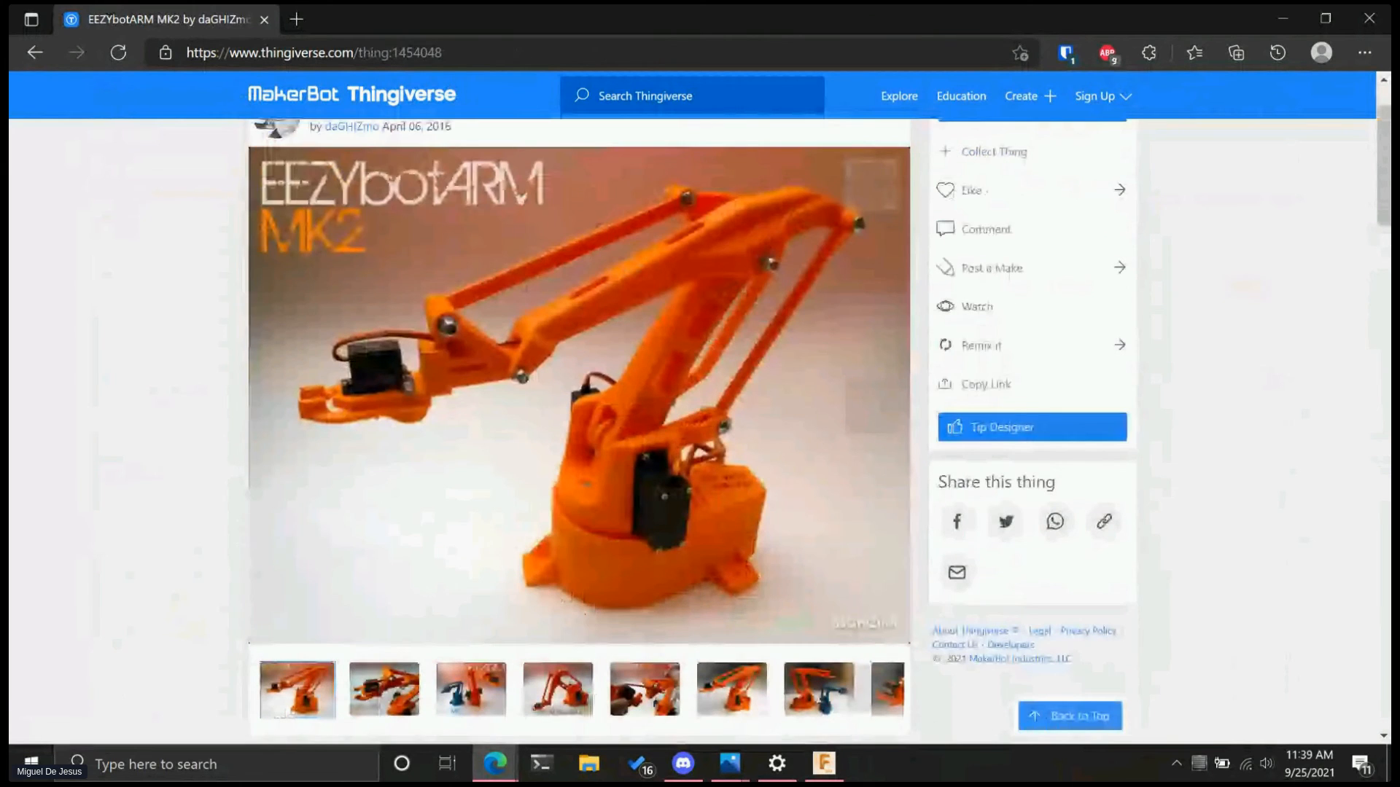
- Check the clamp model in Fusion 360, return to Edge, and review the EEZYbotARM MK2 page's photo and summary
left_click(823, 763)
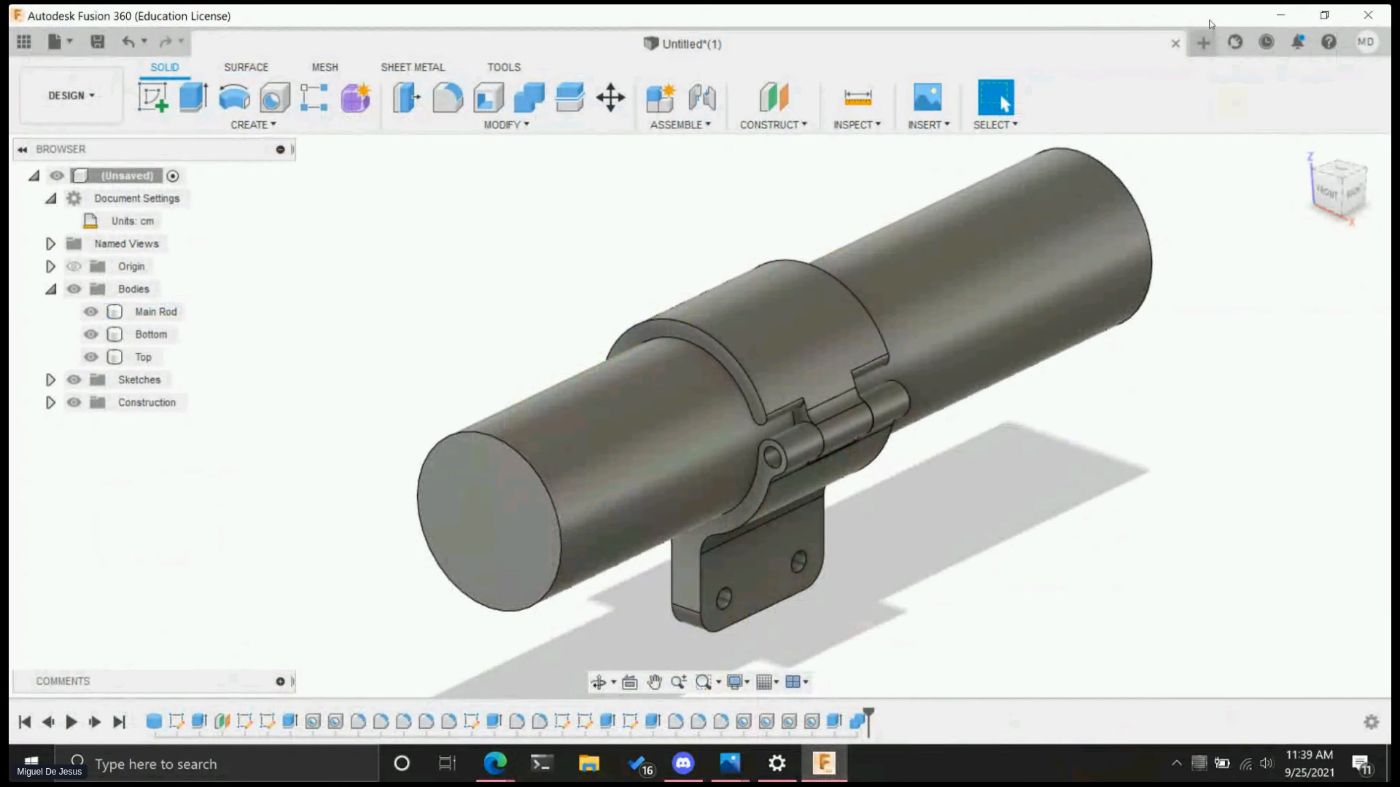
left_click(1280, 15)
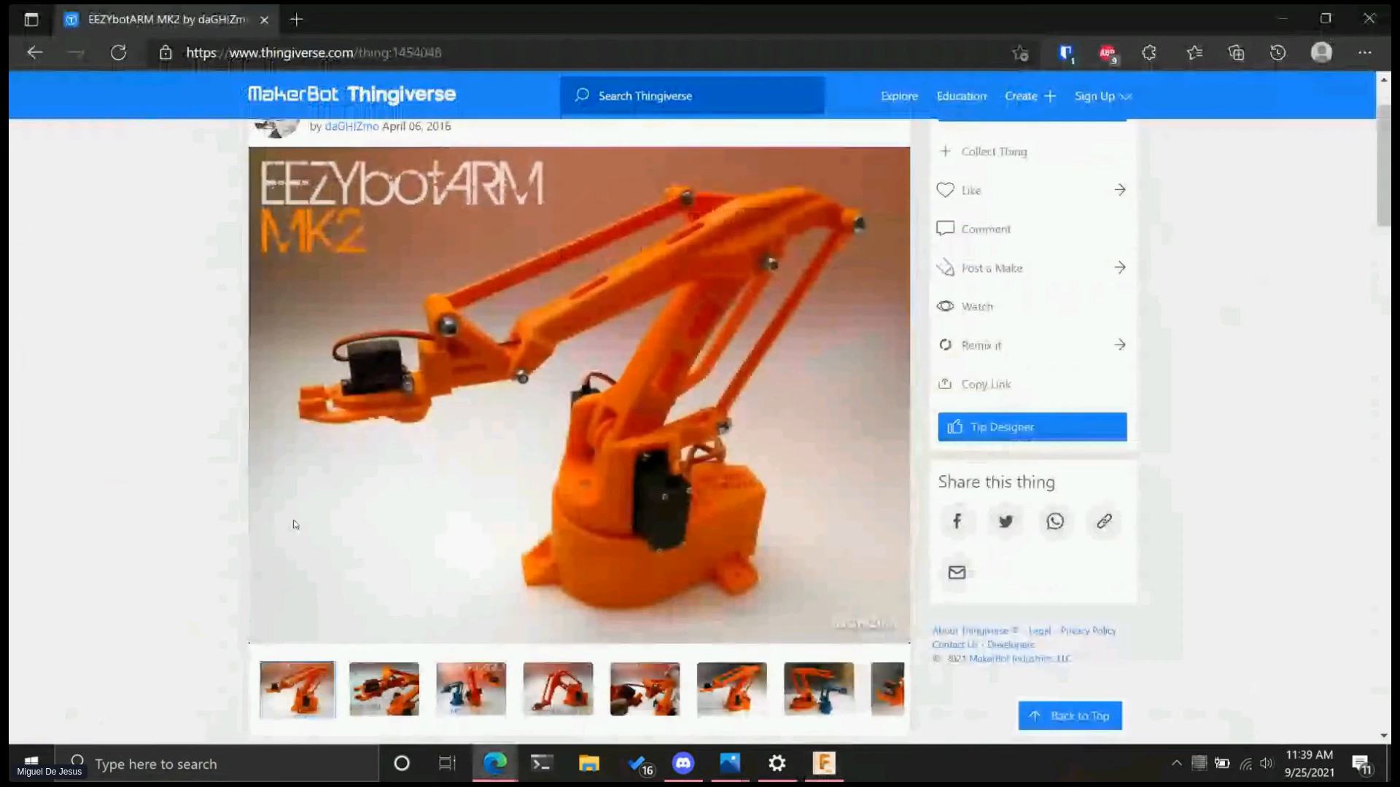
scroll(294, 524, "down", 3)
scroll(725, 501, "up", 3)
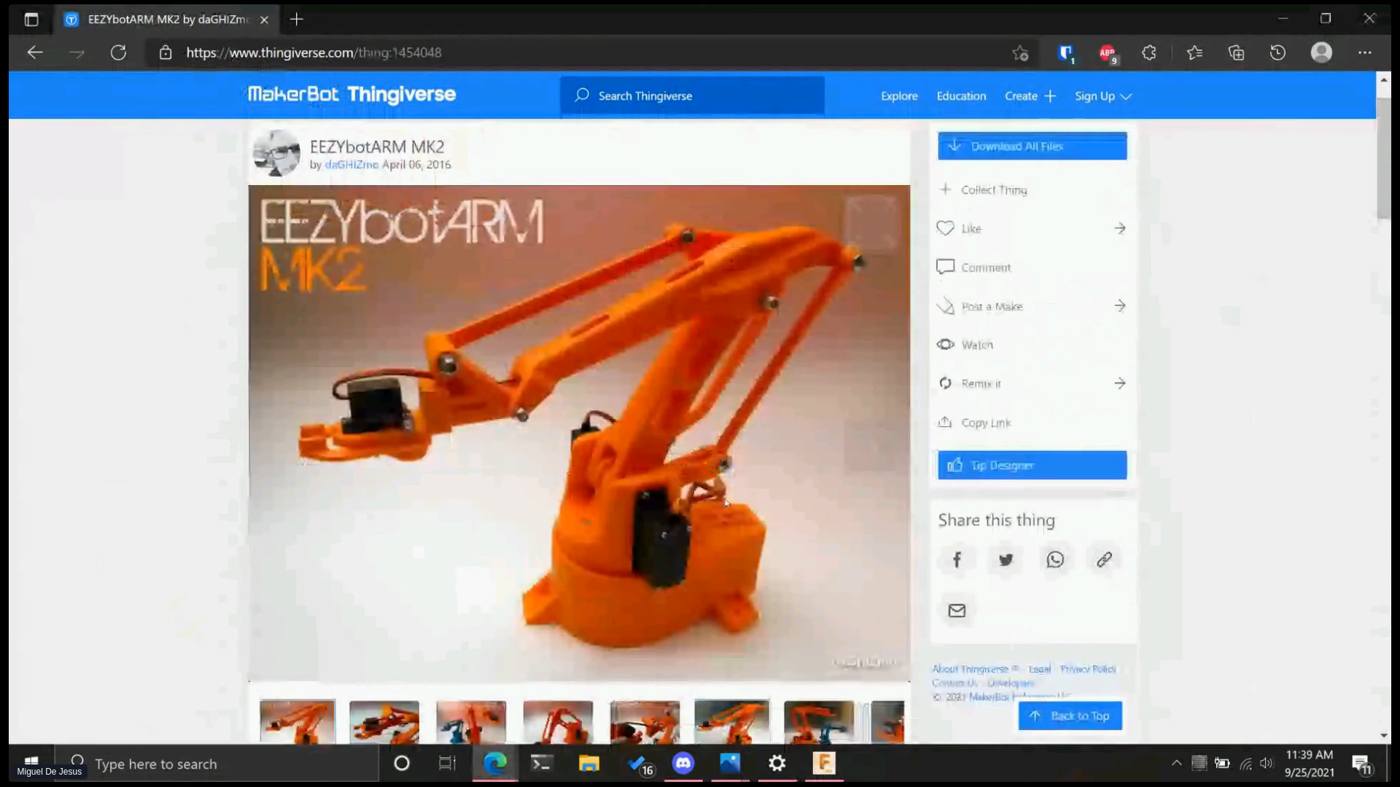
scroll(726, 503, "up", 1)
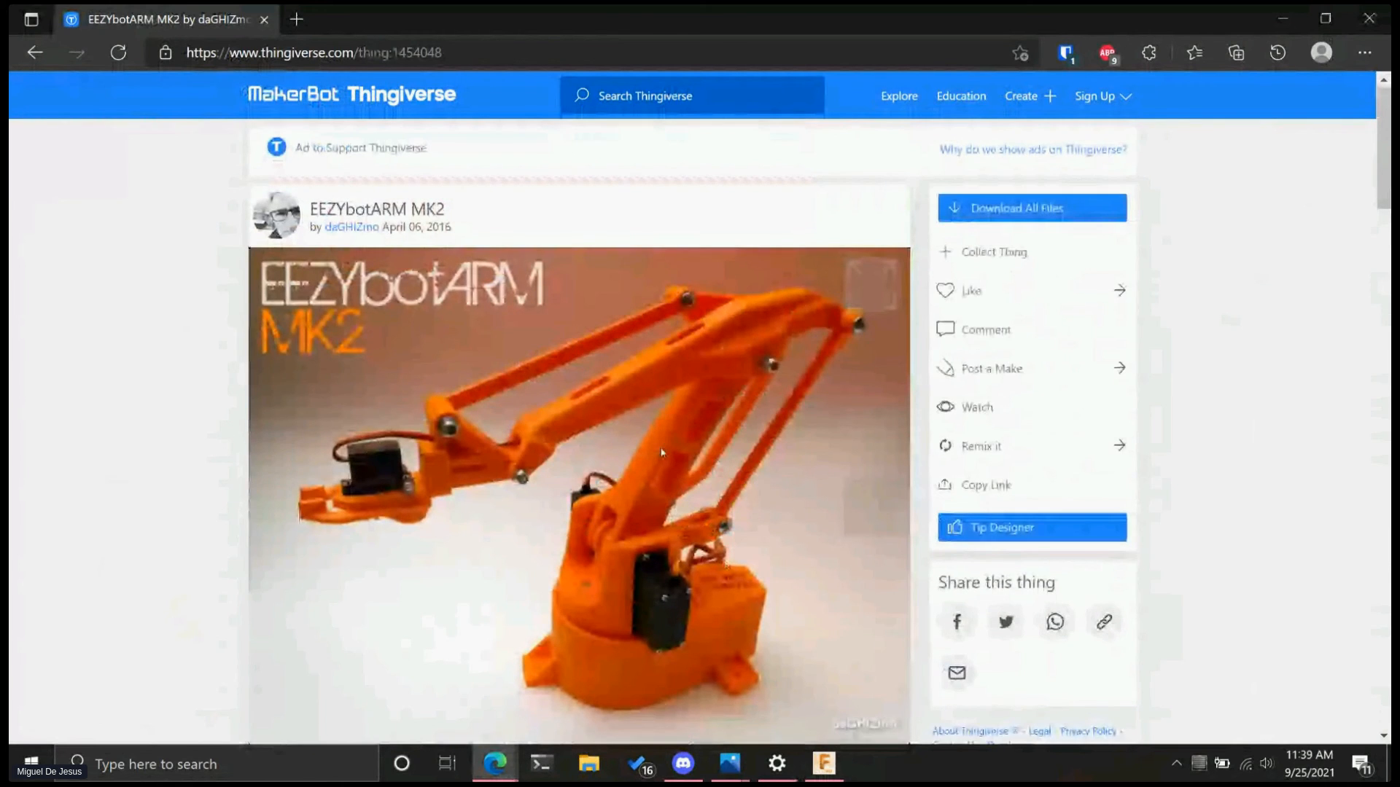
scroll(644, 444, "down", 2)
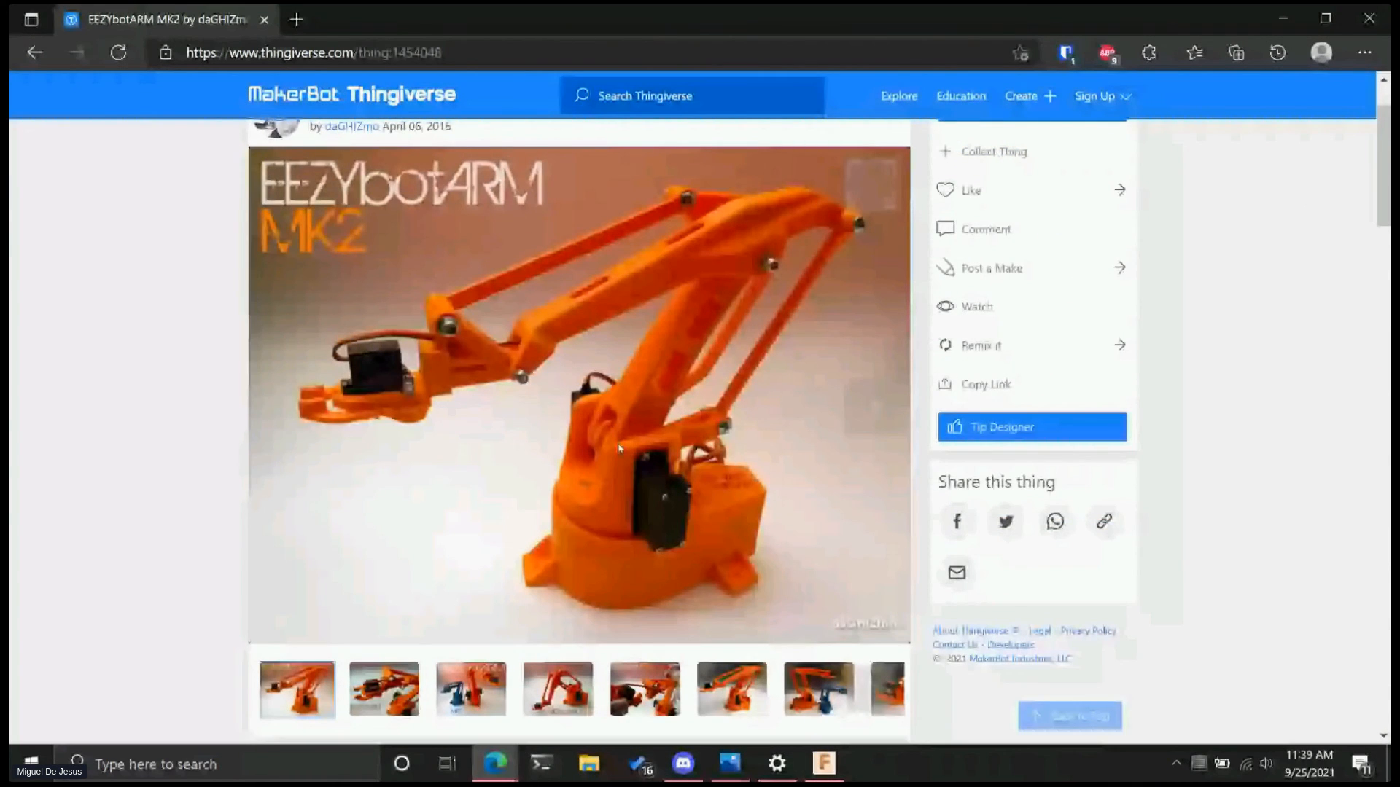
scroll(430, 492, "down", 1)
scroll(430, 493, "down", 5)
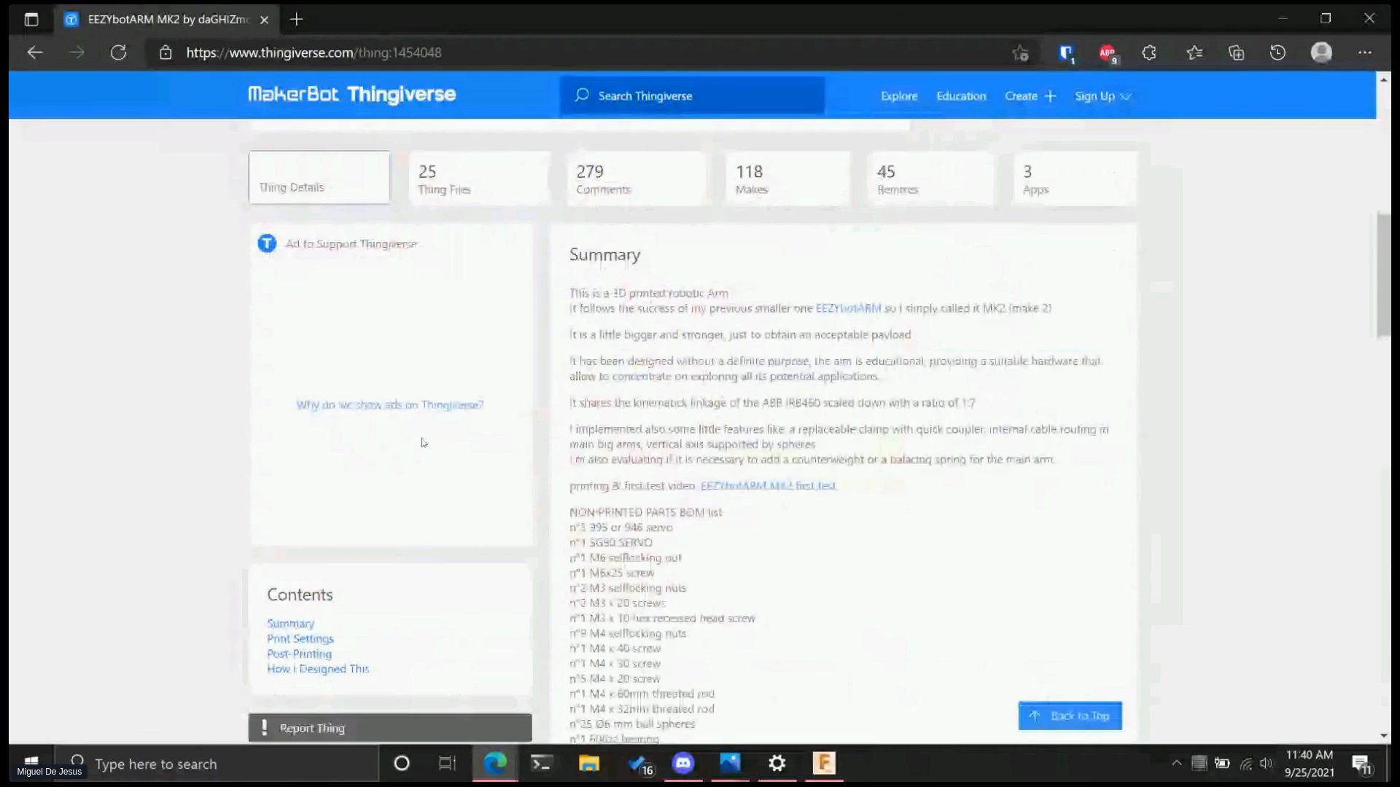
scroll(400, 428, "up", 4)
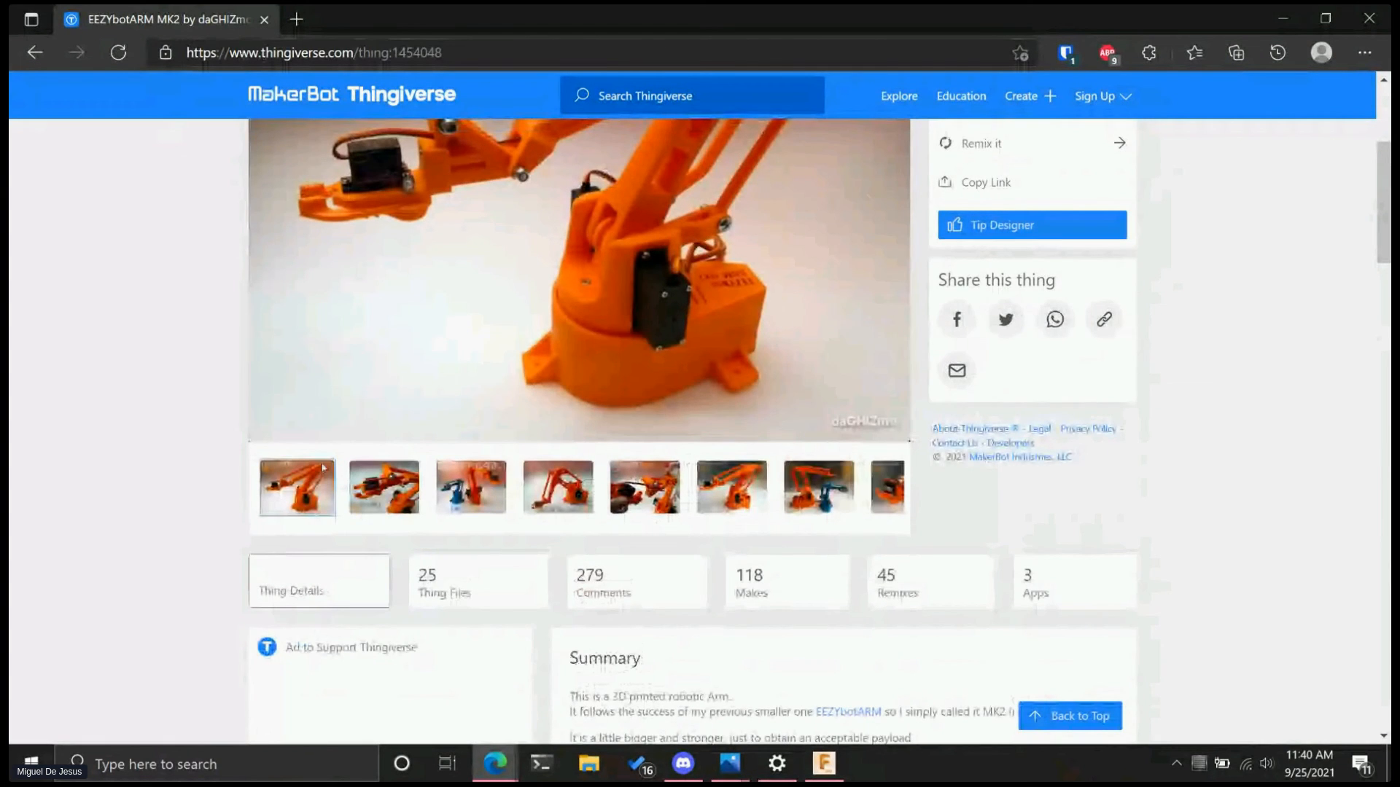
scroll(400, 525, "up", 1)
- Go back to the robot arm search results and browse further down through the listed designs
left_click(34, 51)
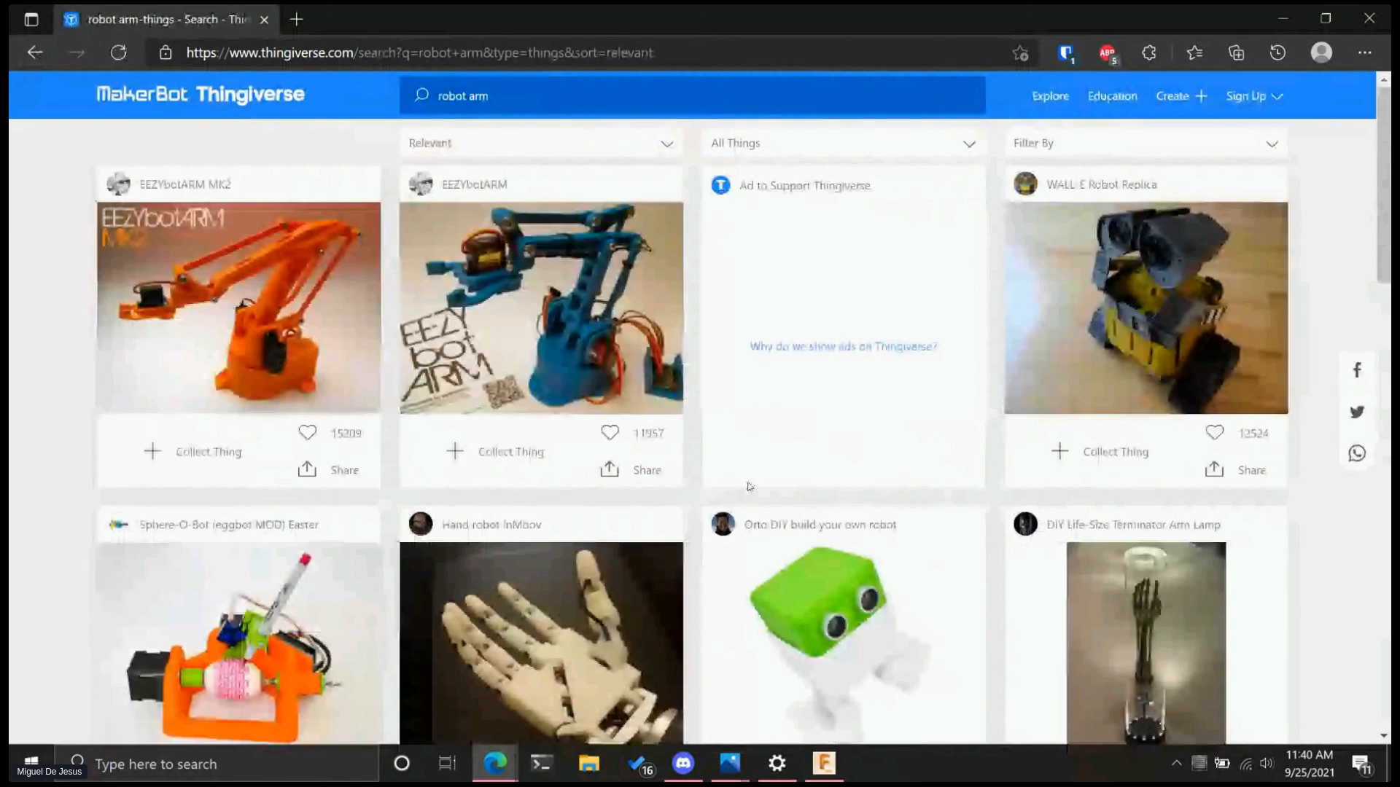
scroll(685, 467, "down", 4)
scroll(621, 448, "up", 1)
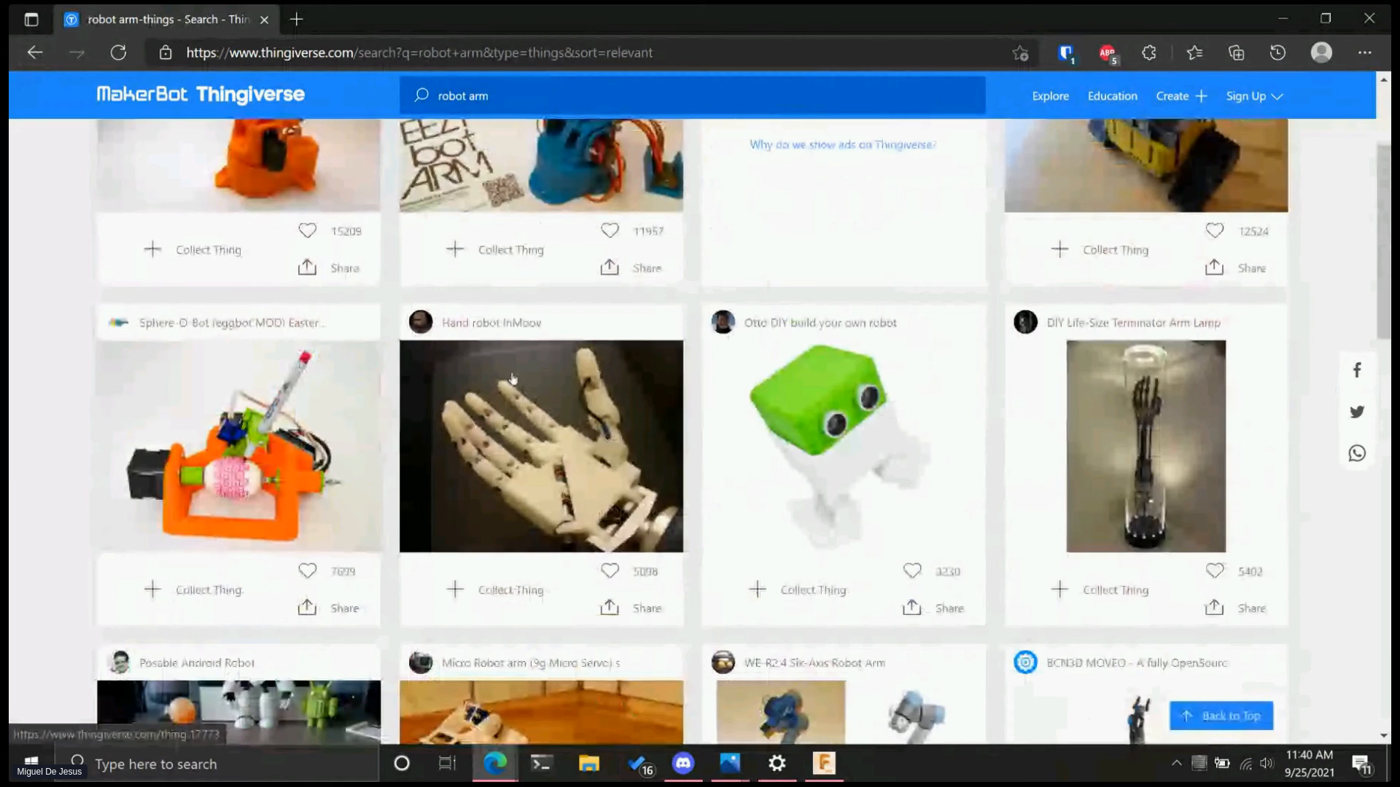
scroll(513, 379, "up", 3)
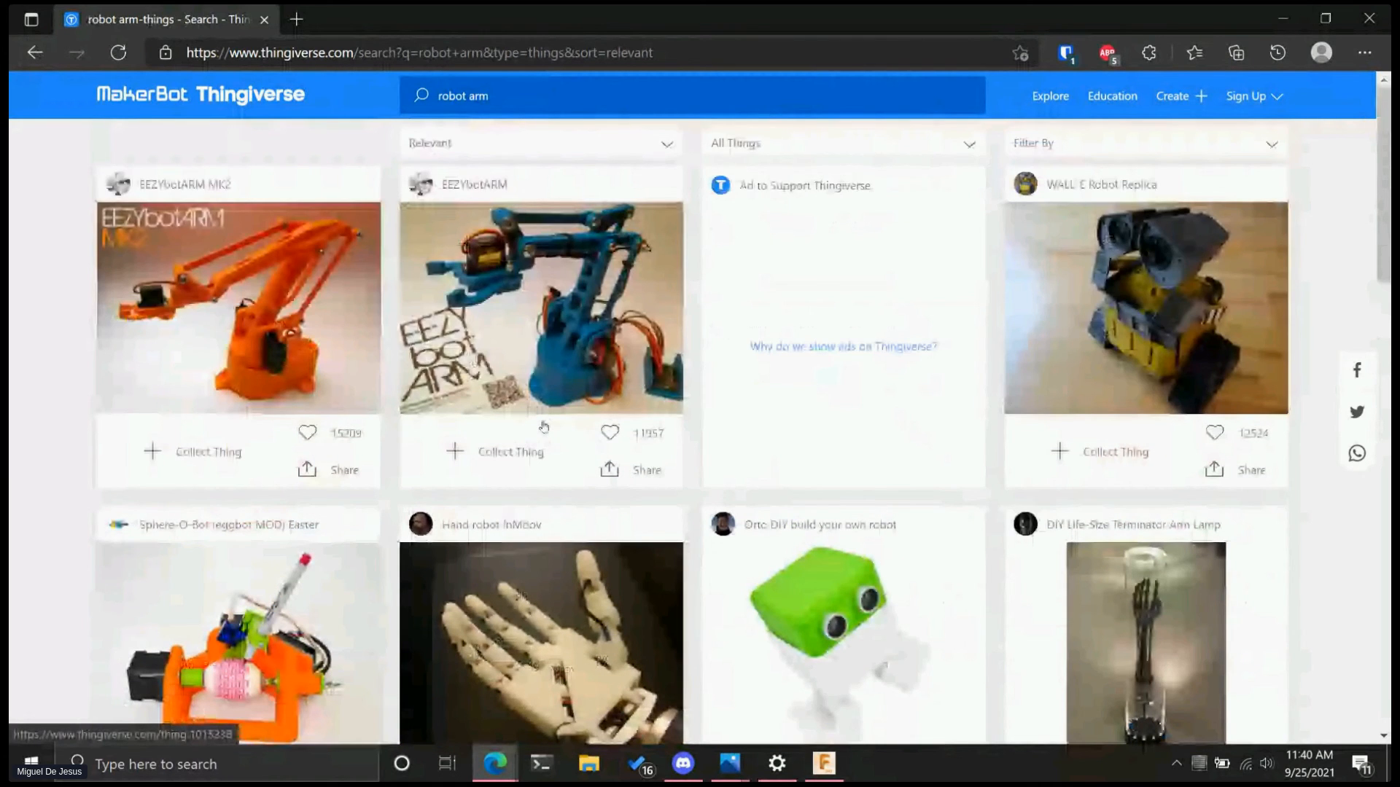
scroll(543, 426, "down", 6)
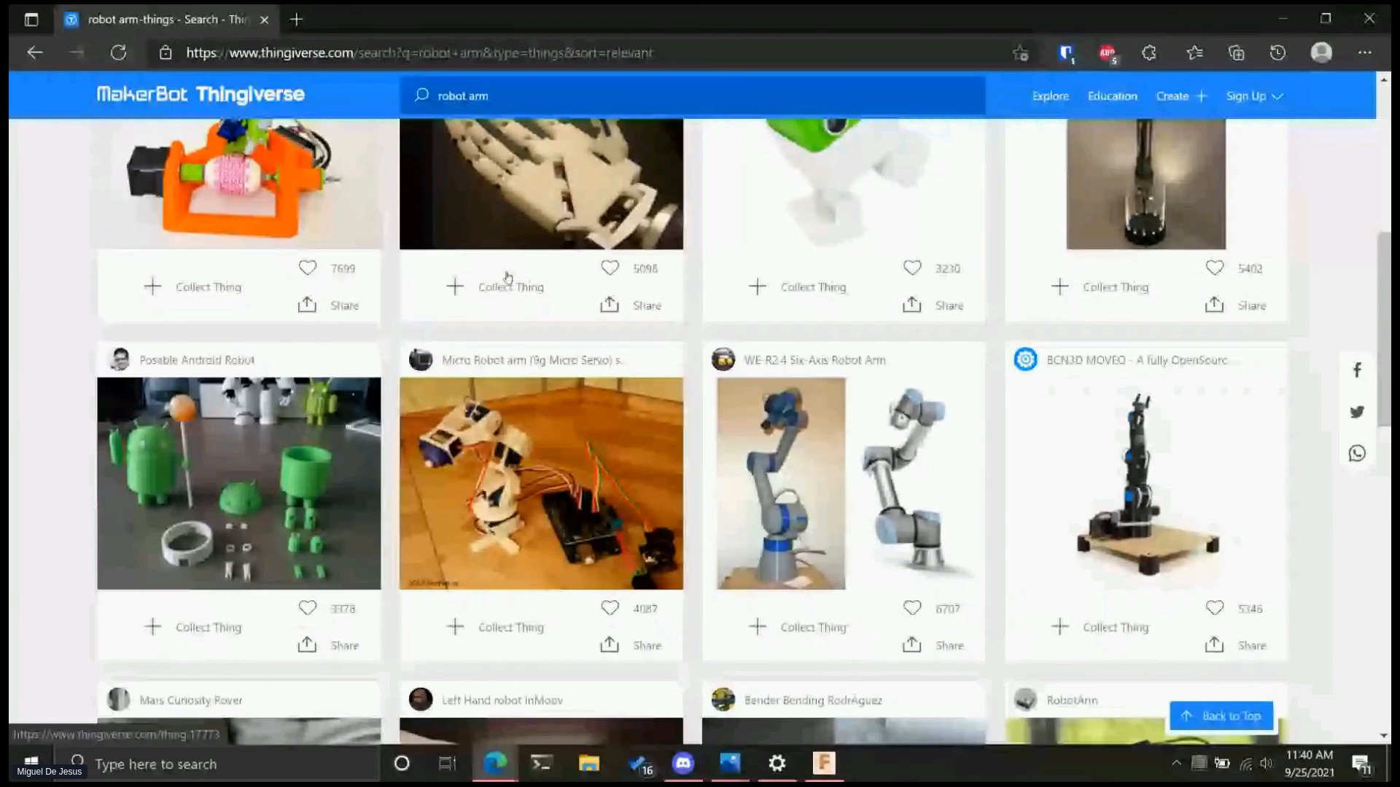
scroll(508, 277, "down", 4)
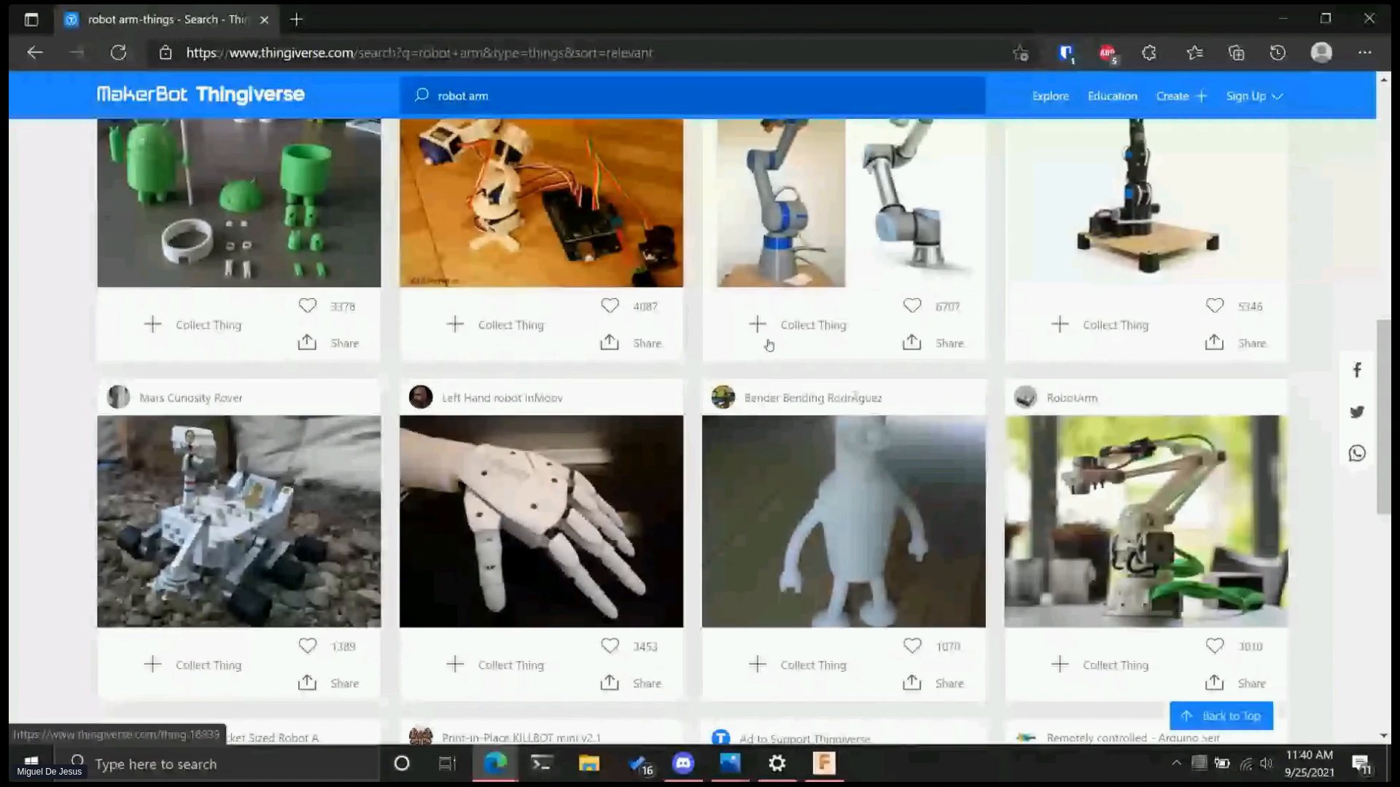
scroll(769, 344, "down", 1)
- Open the Left Hand robot InMoov design and view its third photo
left_click(535, 411)
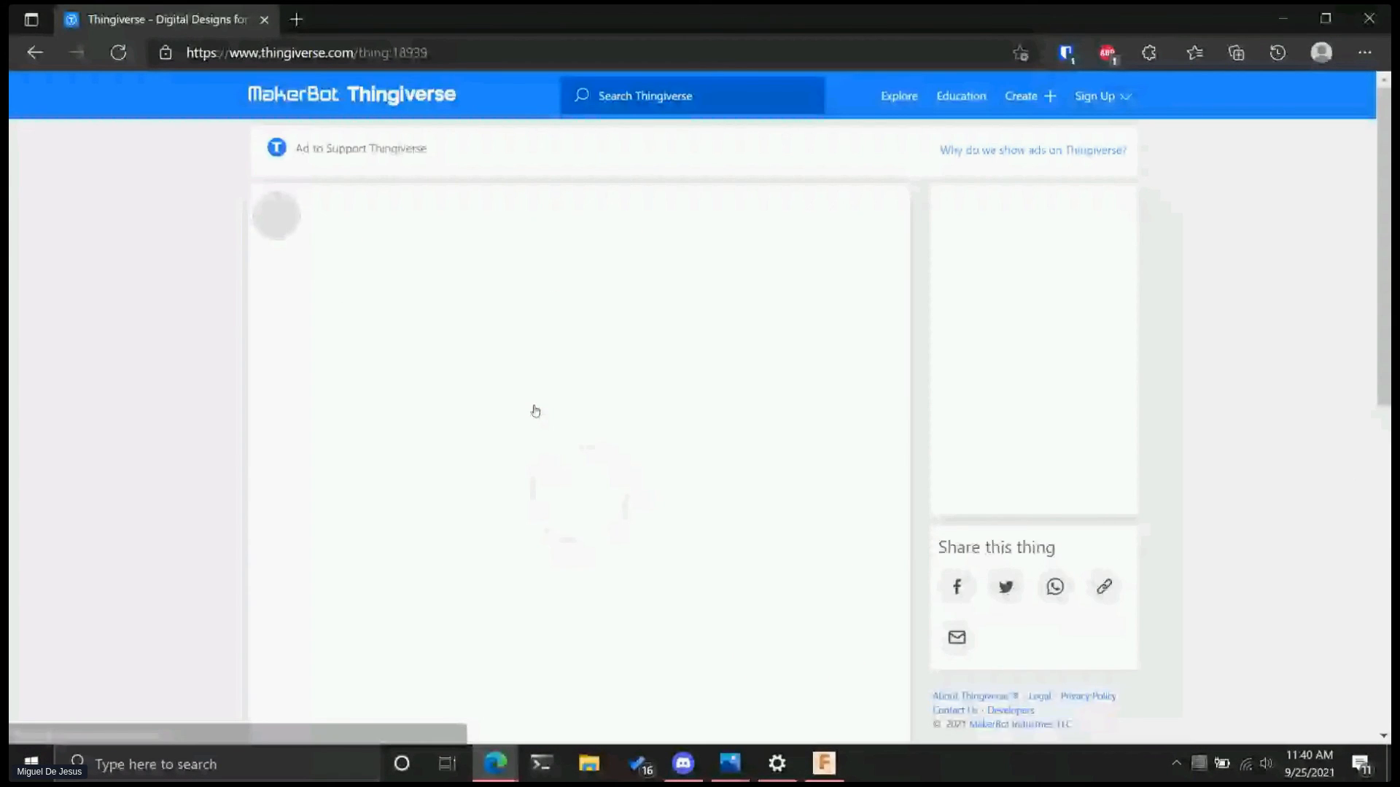
scroll(481, 546, "down", 4)
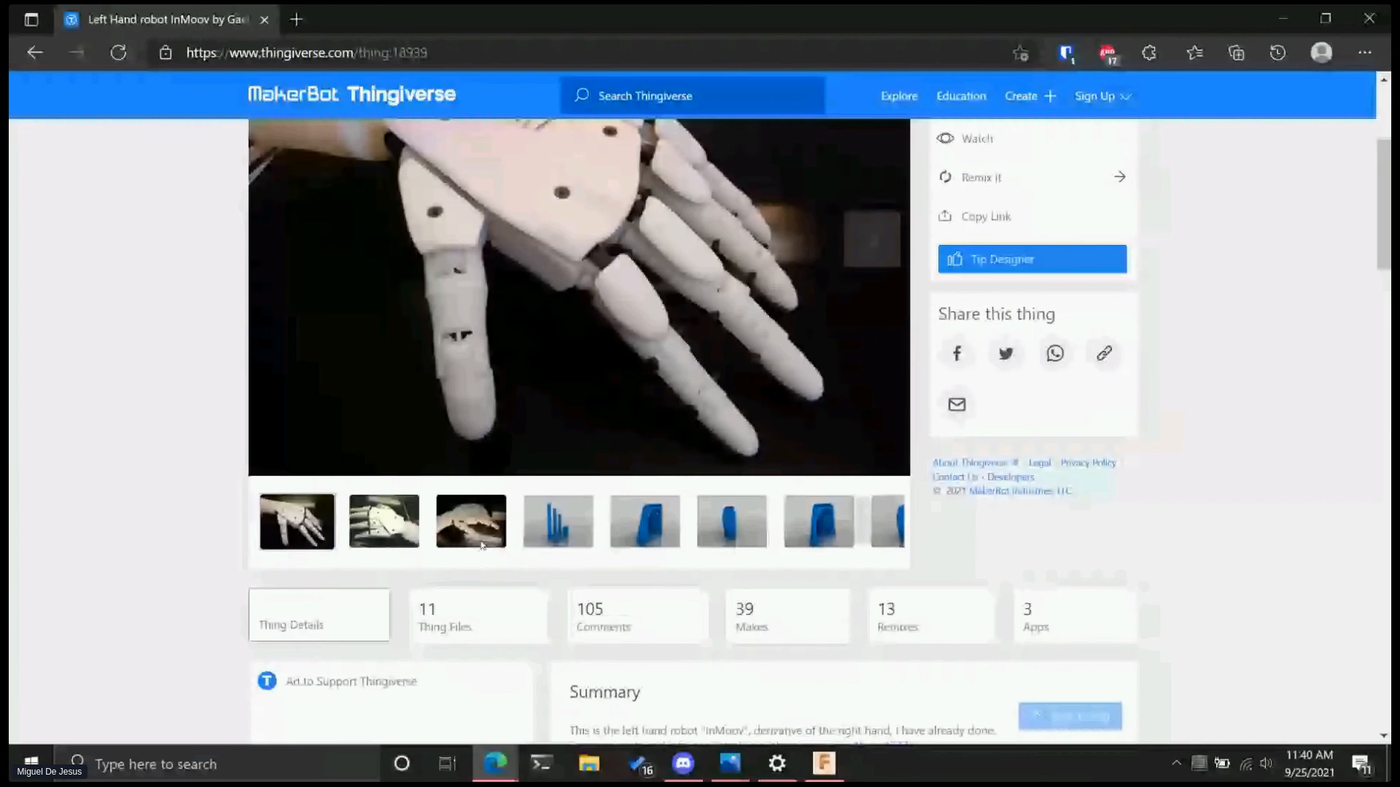
left_click(481, 545)
scroll(450, 566, "up", 1)
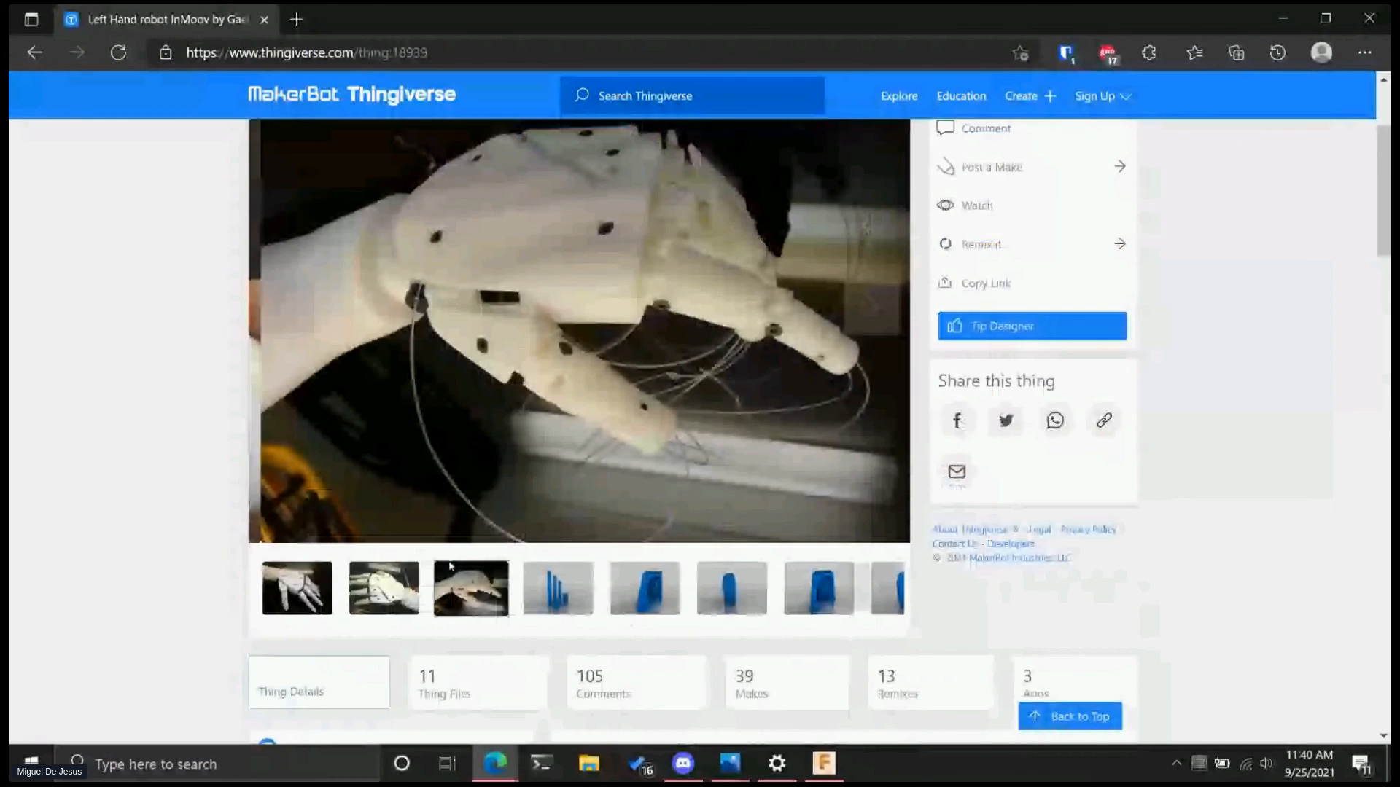
- Leave the InMoov hand design for the search results and close the Thingiverse tab
scroll(449, 566, "up", 3)
left_click(35, 52)
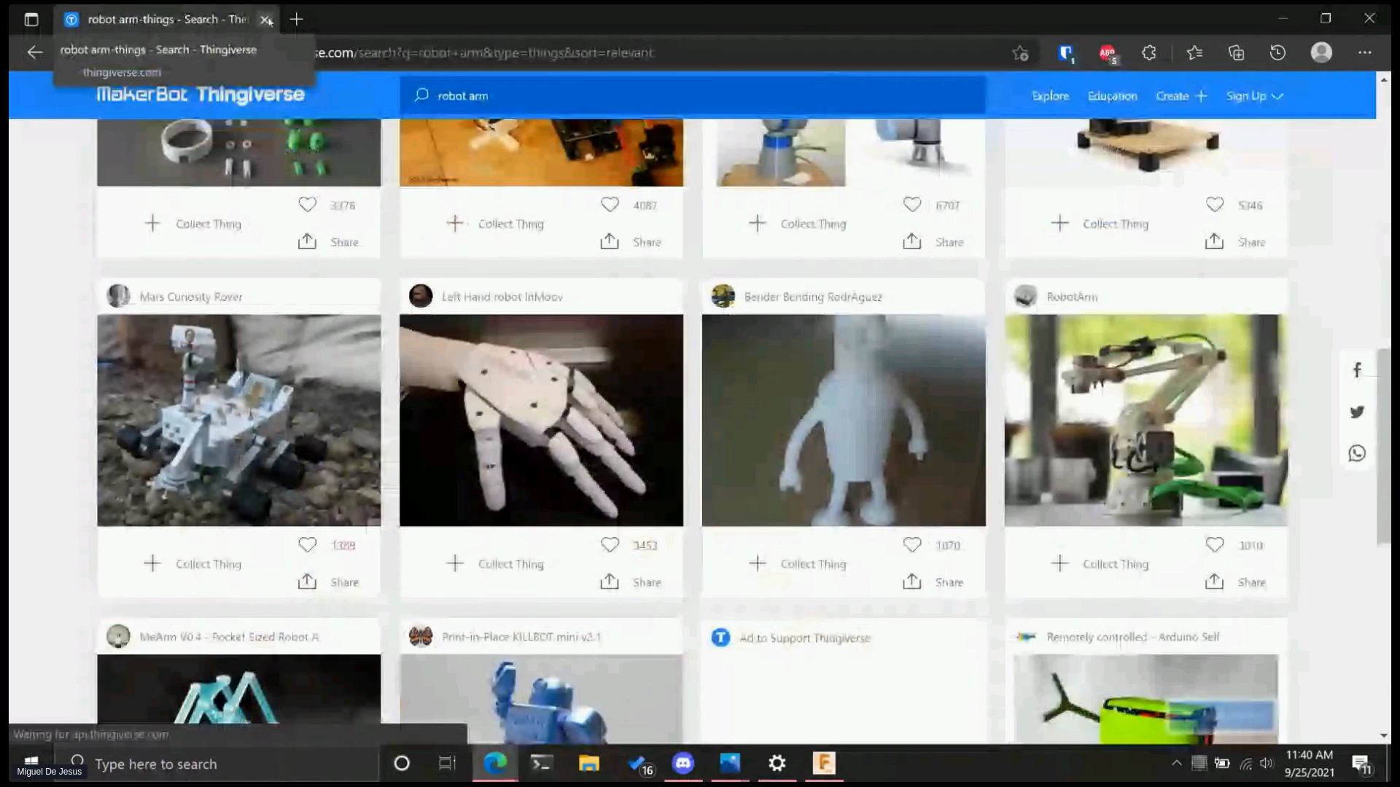
left_click(266, 19)
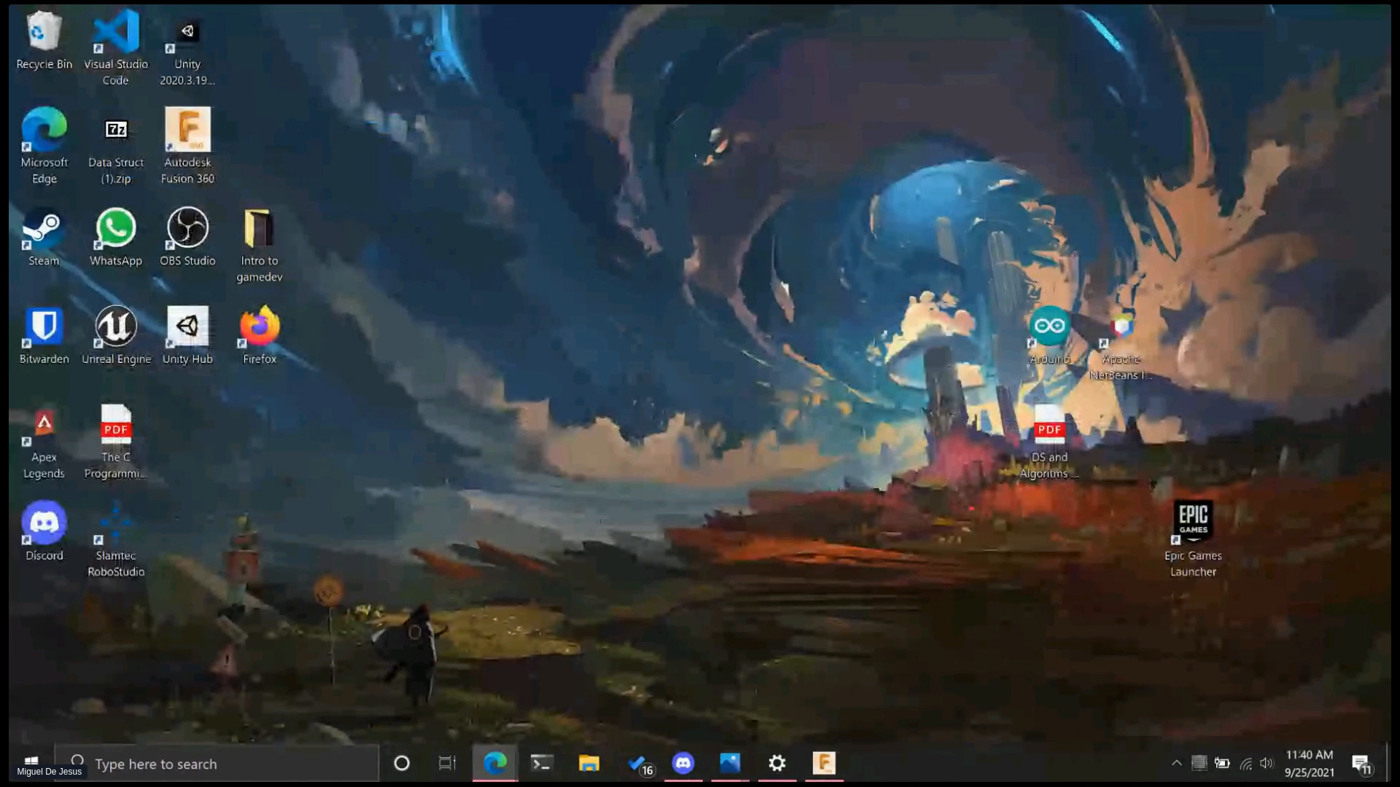